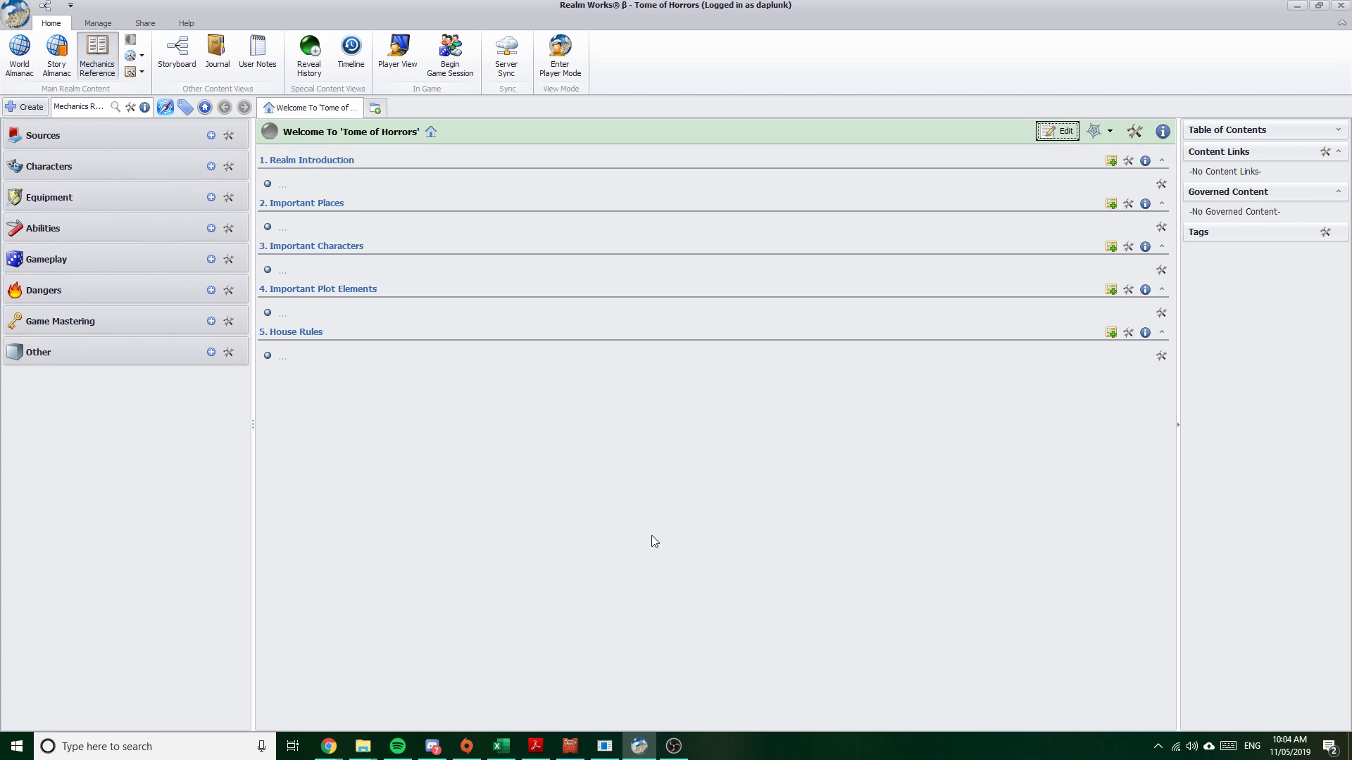
Switch to the Monster Parser workbook in Excel and look over the monster table on the Tome of Horrors sheet
left_click(501, 746)
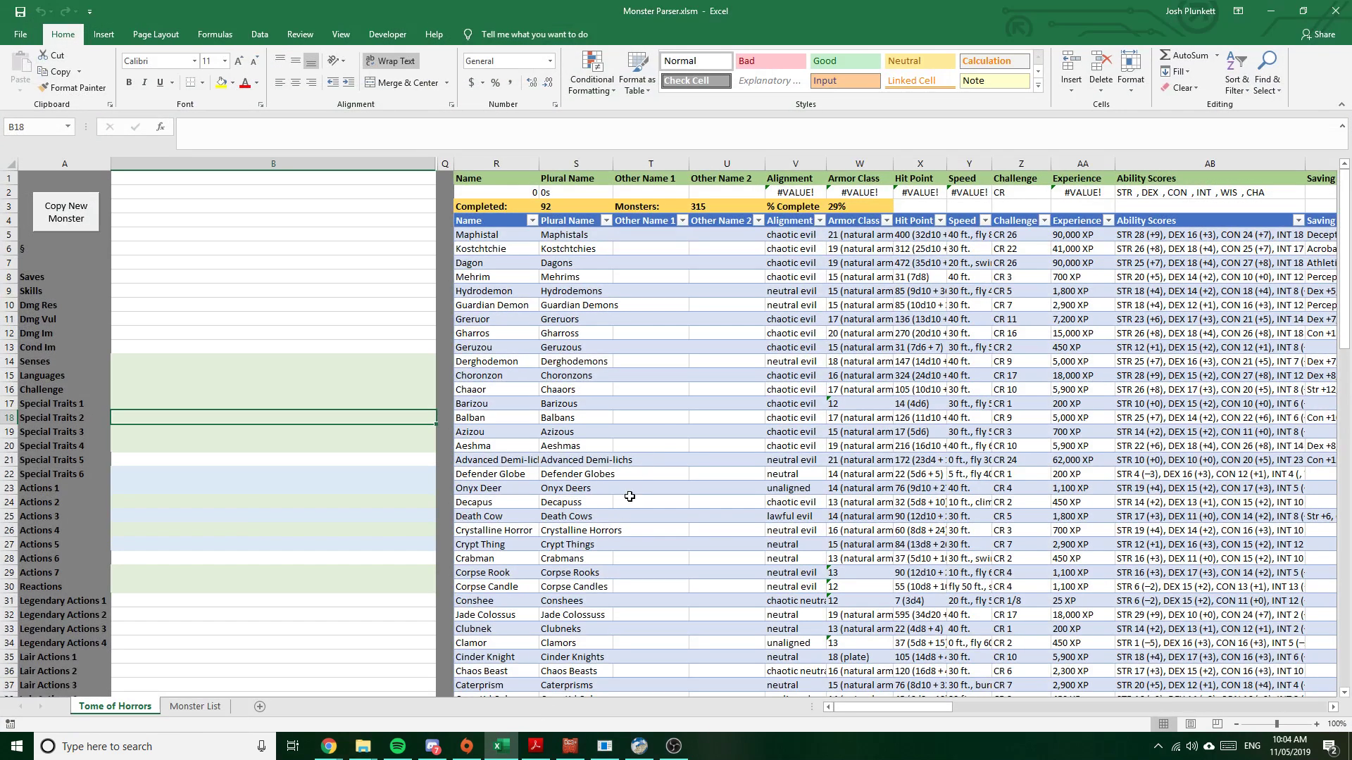
left_click(667, 430)
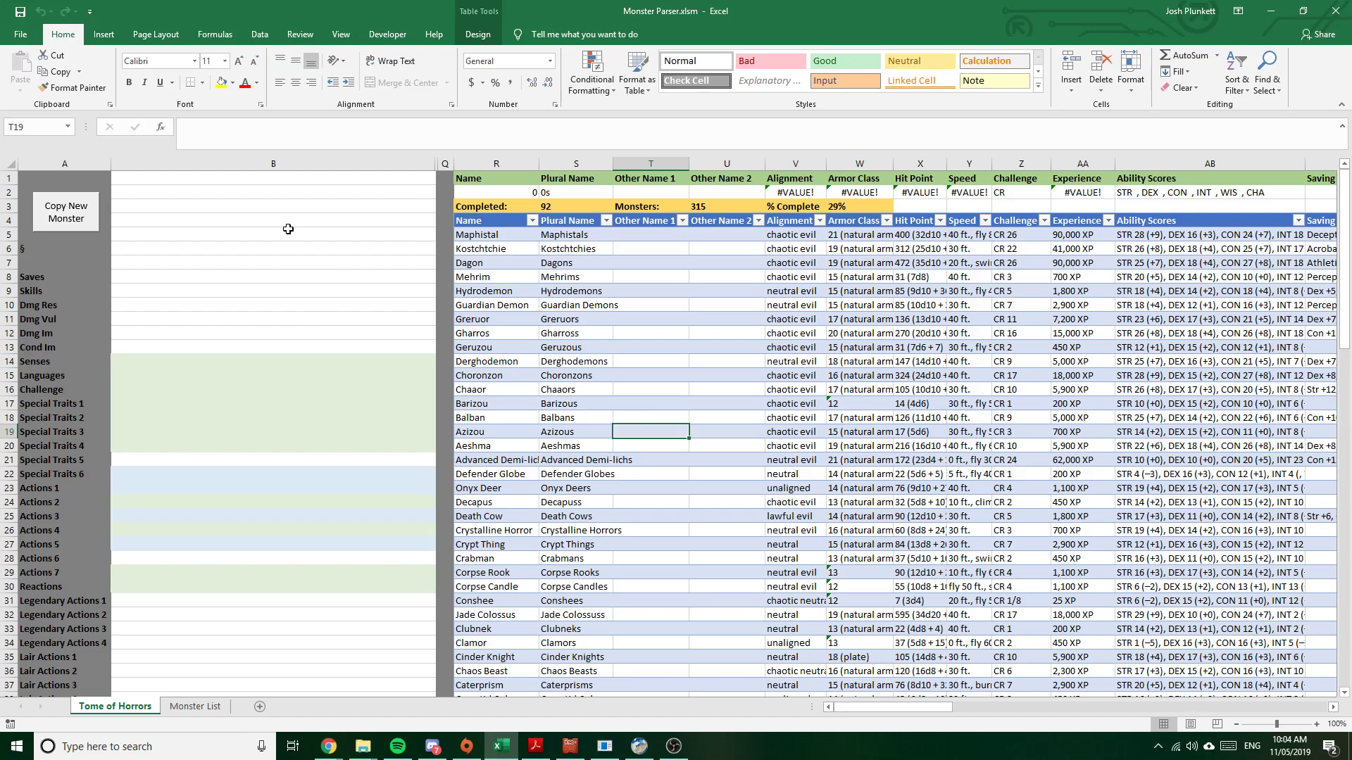
scroll(393, 290, "down", 2)
scroll(397, 292, "up", 2)
left_click_drag(518, 236, 1080, 269)
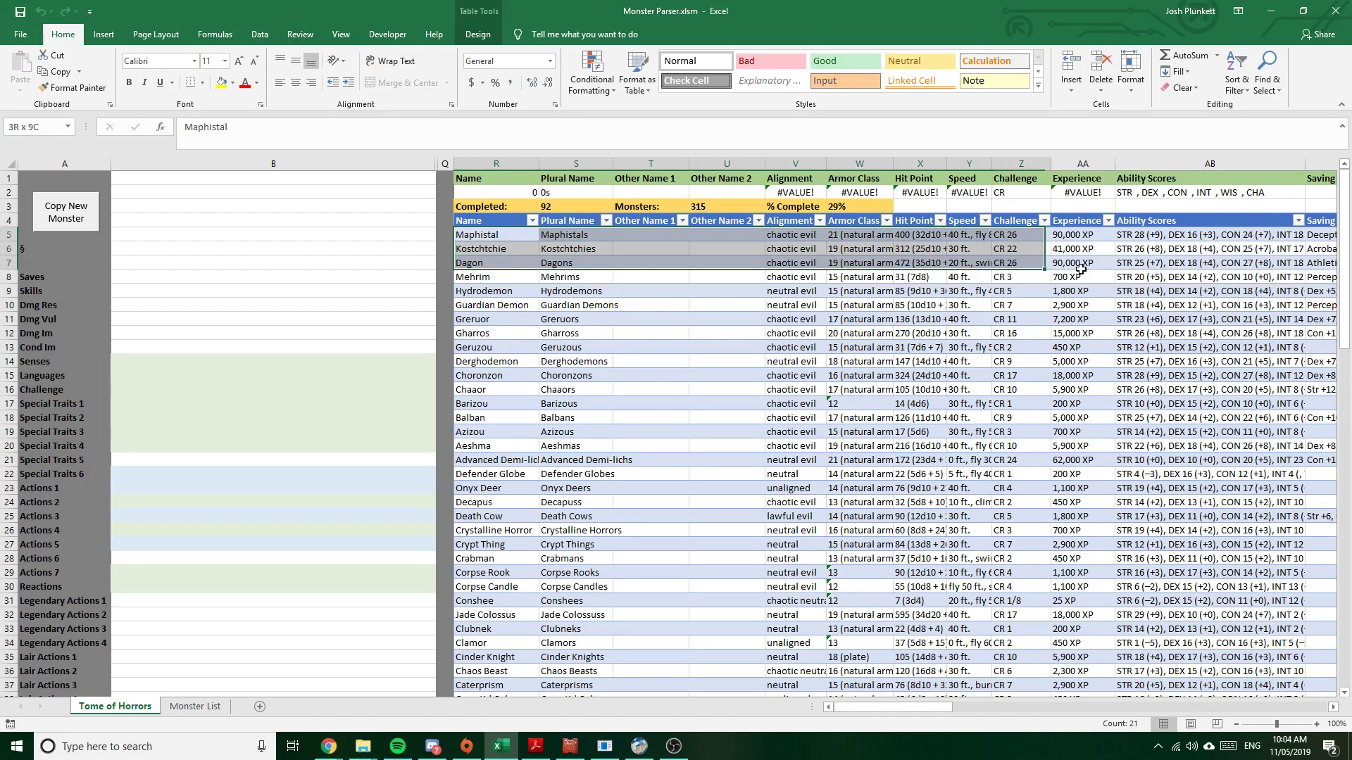
left_click(833, 402)
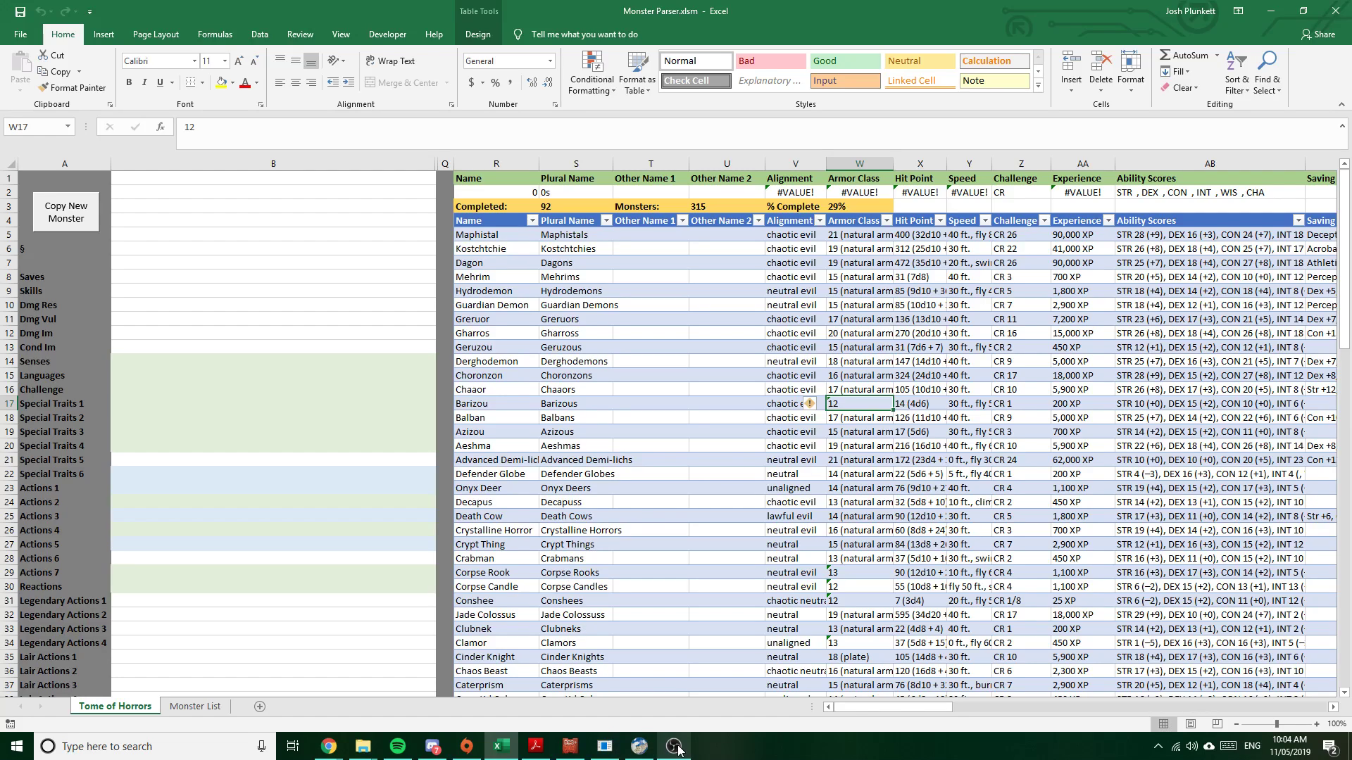
View the Realm Works Importer window and return to the Monster Parser workbook
mouse_move(676, 745)
left_click(605, 746)
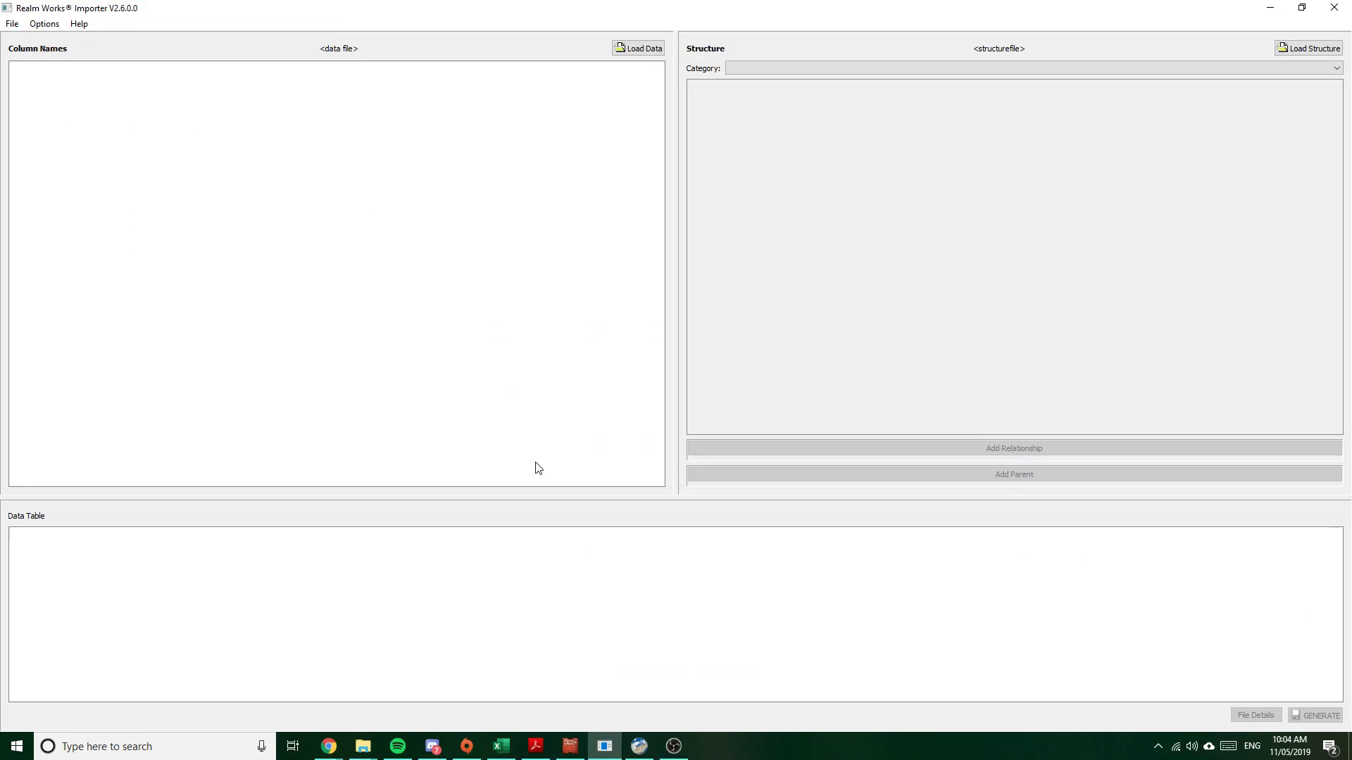
left_click(1270, 8)
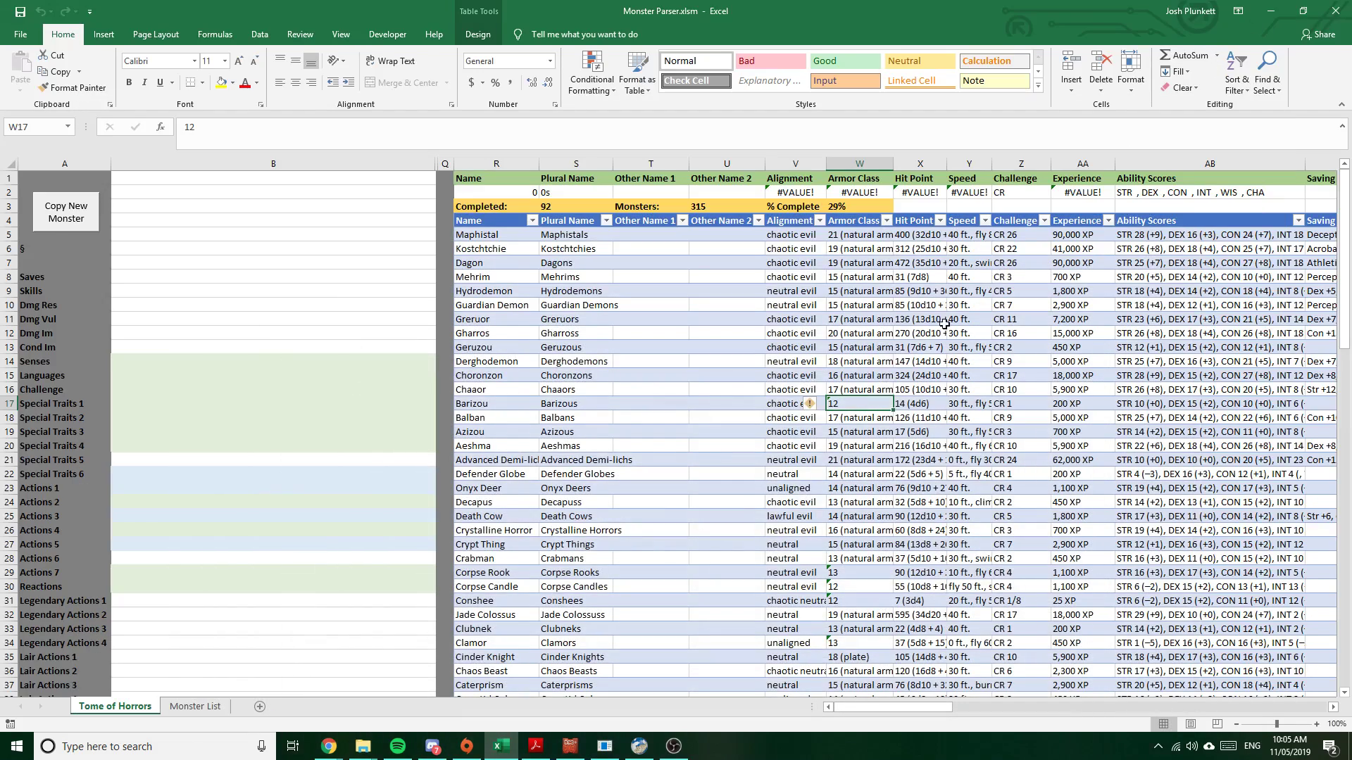
left_click(727, 300)
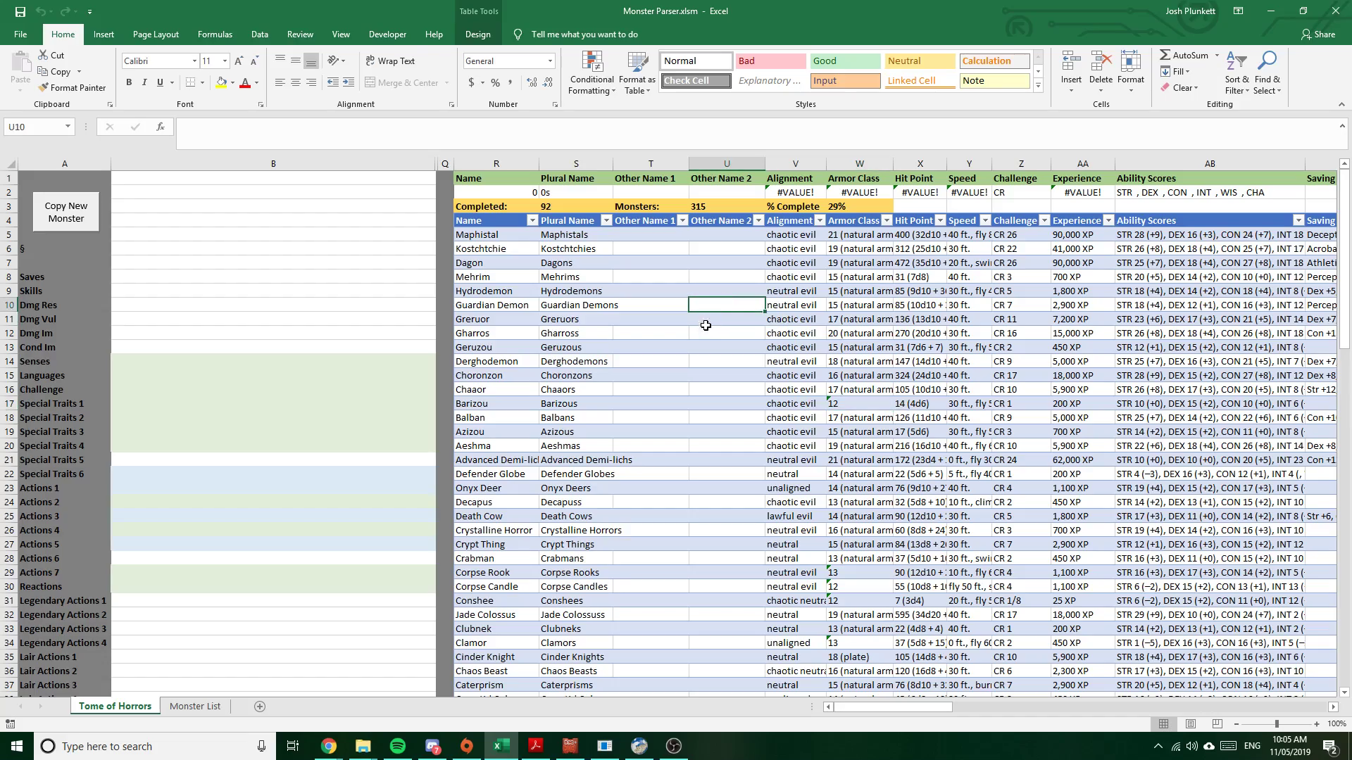
Switch to the Tome of Horrors 5e PDF in Acrobat Reader, browse the demon prince entries, and return to the workbook
left_click(535, 743)
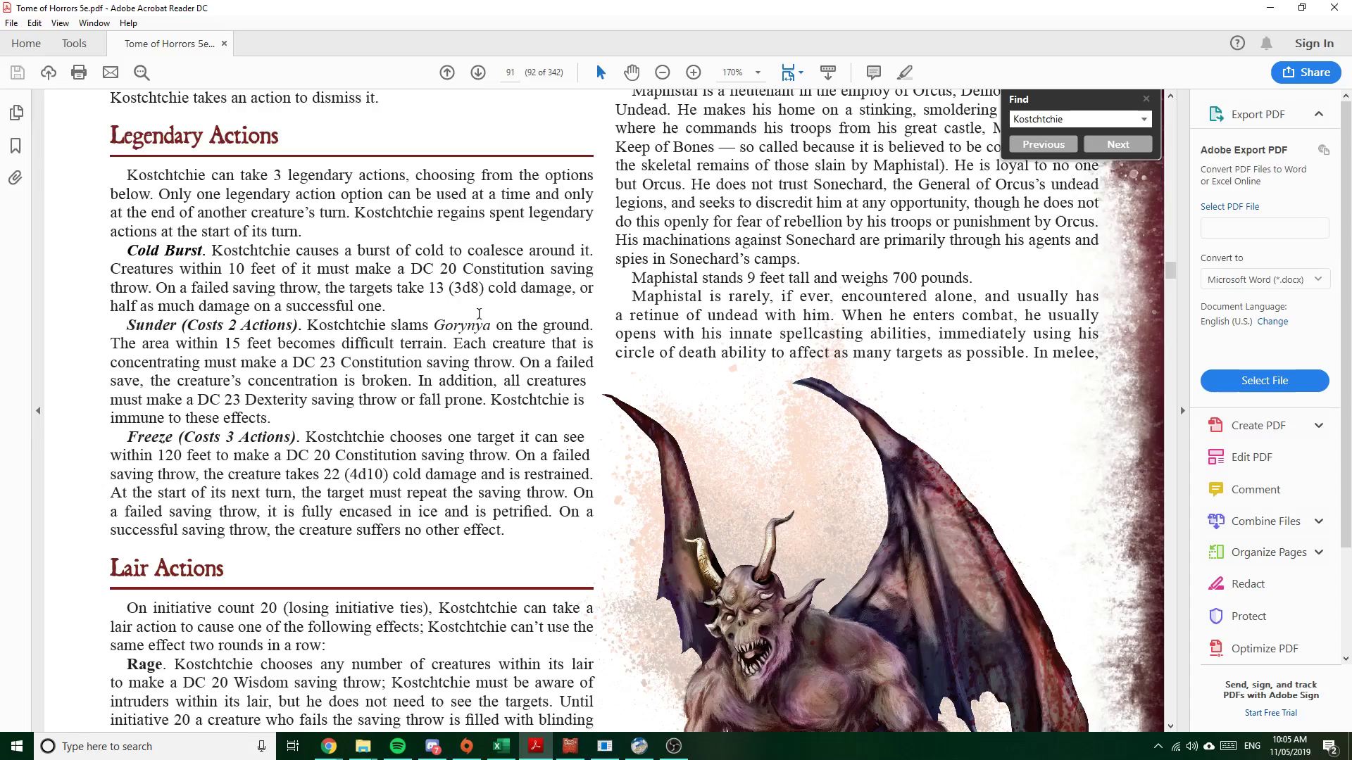
scroll(524, 236, "down", 9)
scroll(524, 236, "down", 18)
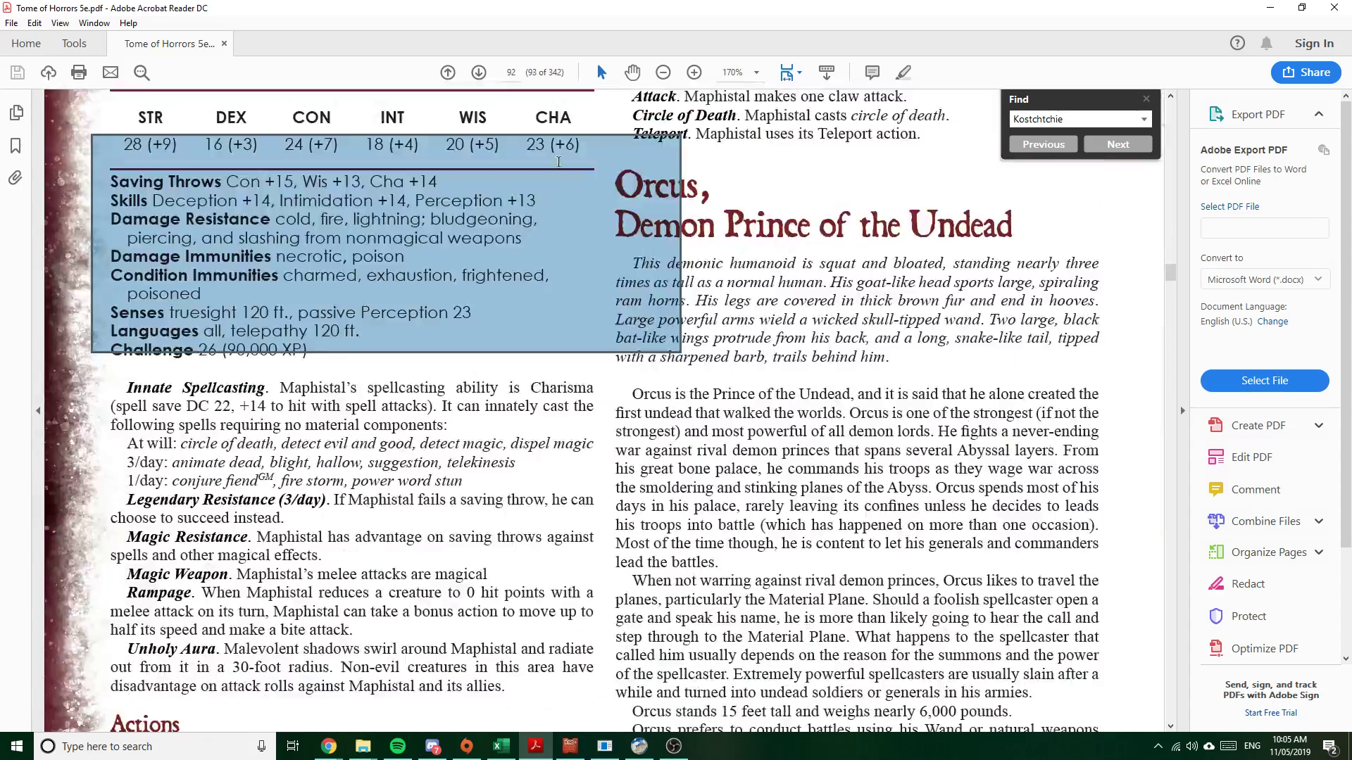
scroll(613, 348, "down", 9)
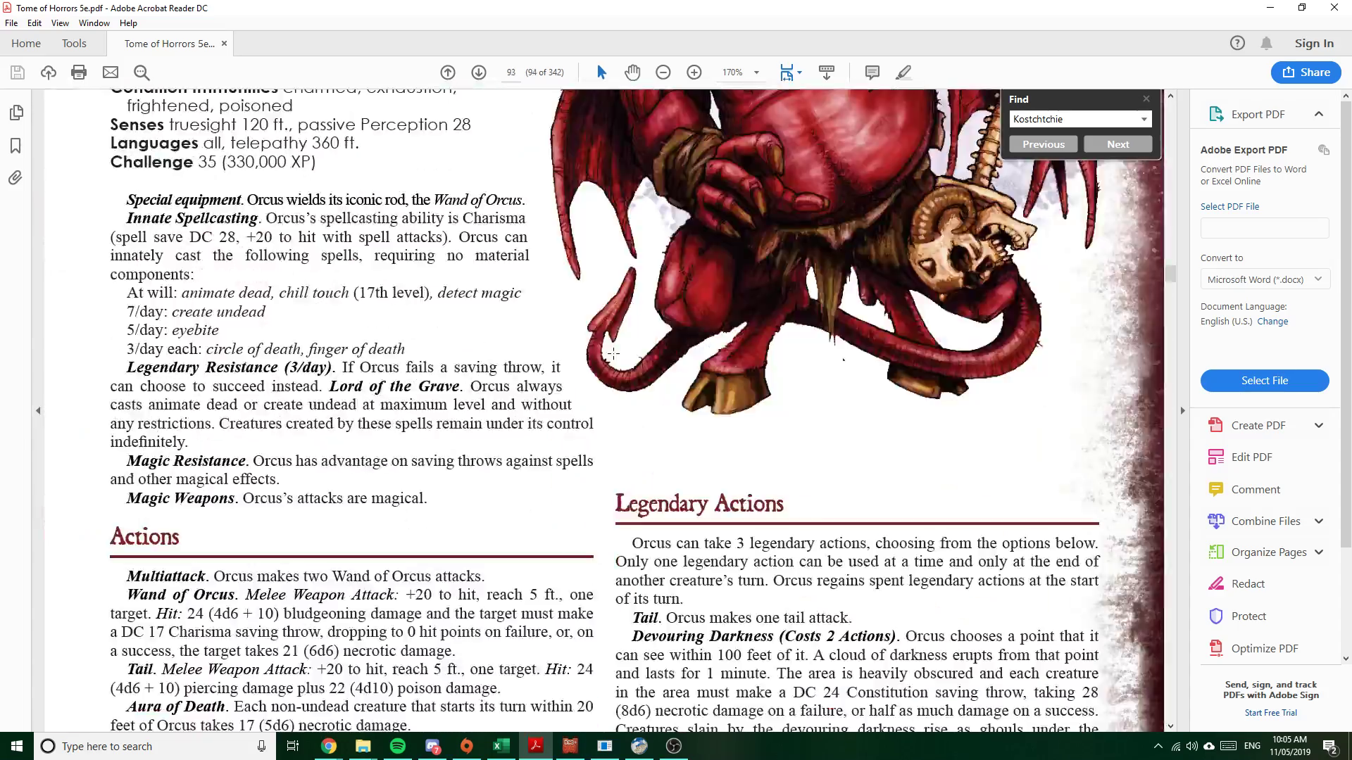
scroll(612, 352, "down", 3, "ctrl")
scroll(620, 366, "down", 8)
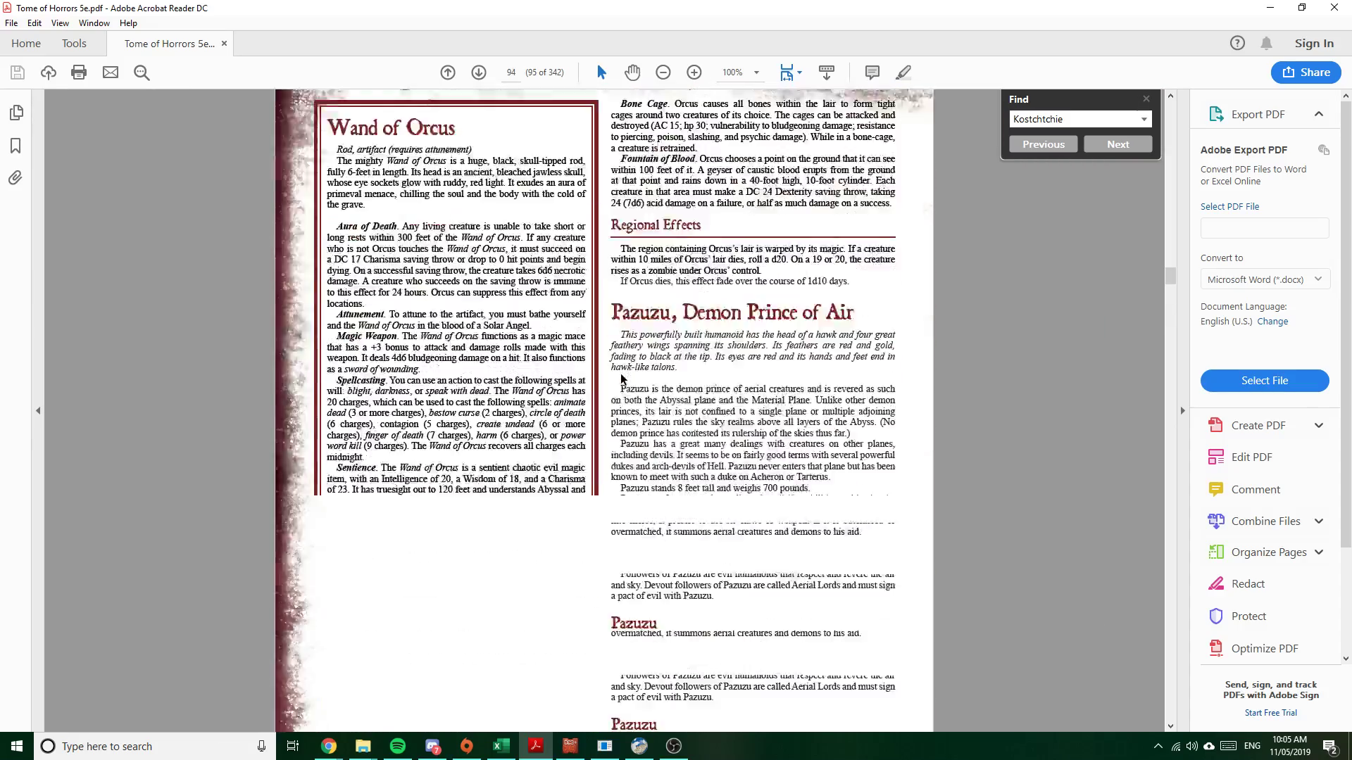
scroll(621, 380, "down", 1)
left_click(1270, 10)
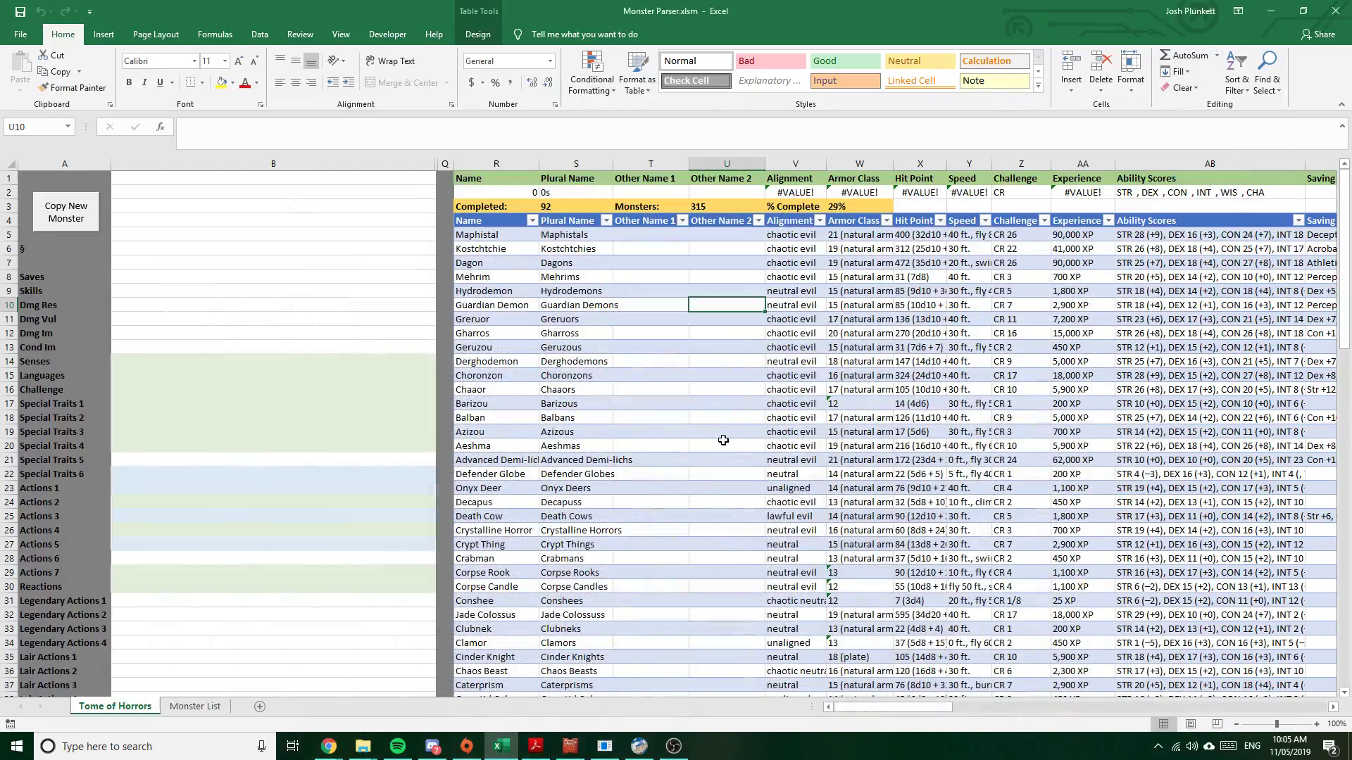
In the Tome of Horrors 5e PDF, copy Sonechard's stat block on page 96, from the name through the Challenge line
left_click(536, 746)
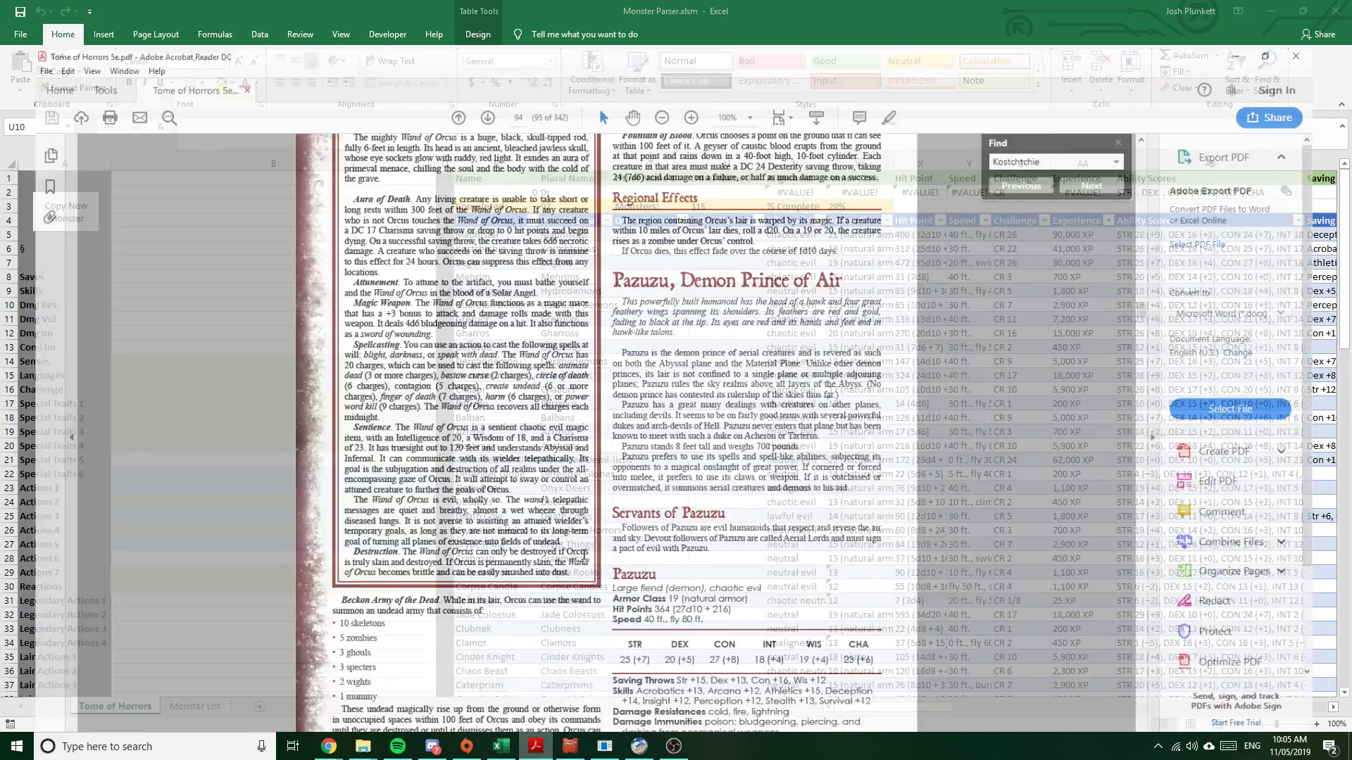
scroll(554, 350, "up", 17)
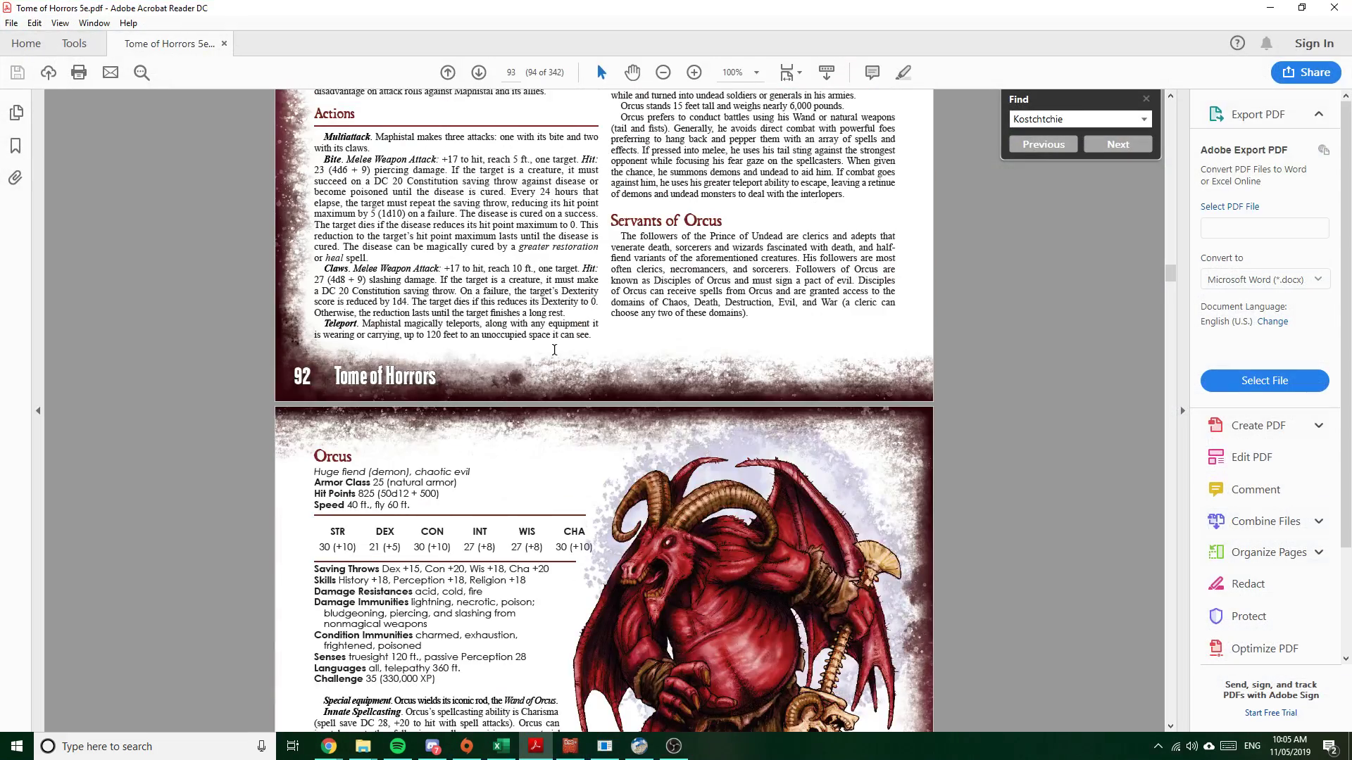
scroll(554, 350, "down", 15)
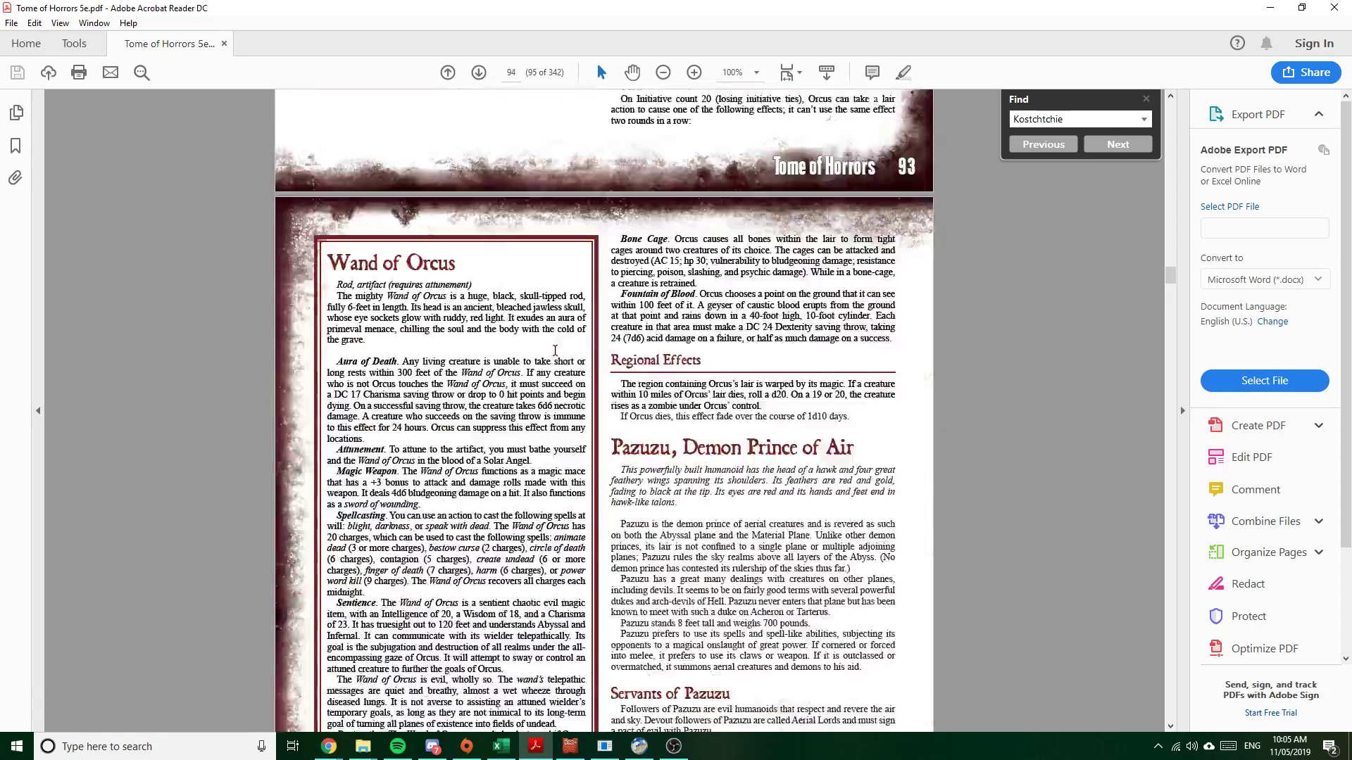
scroll(555, 350, "down", 15)
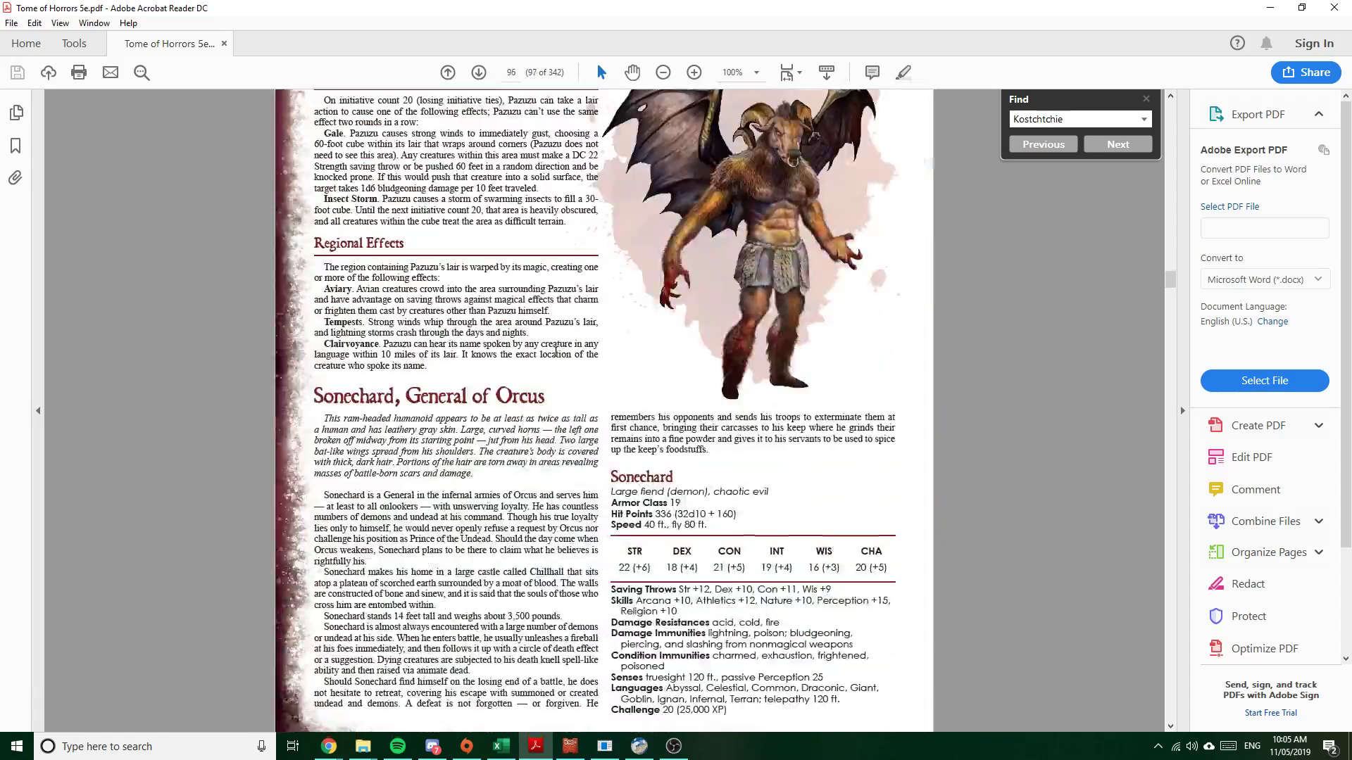
scroll(556, 352, "down", 3)
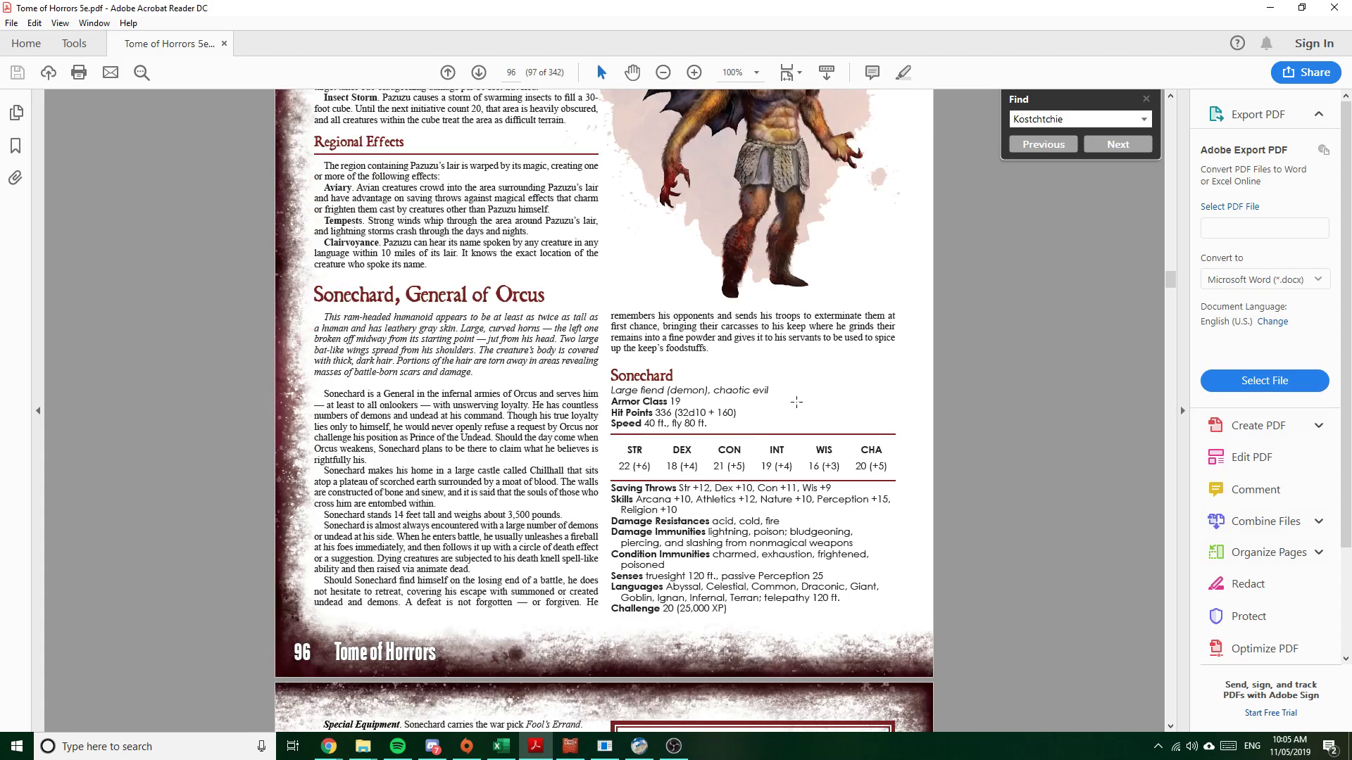
left_click_drag(612, 375, 736, 605)
key("ctrl+c")
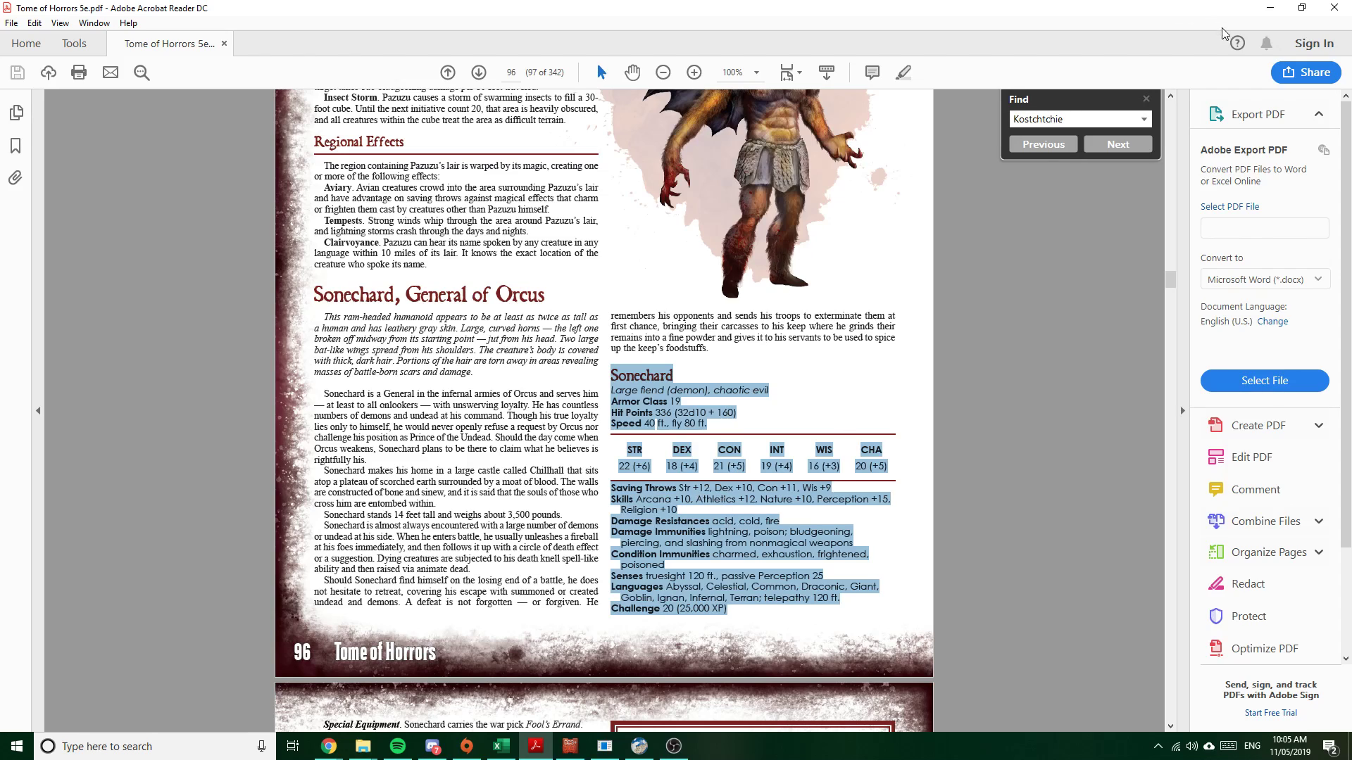
Return to the Monster Parser workbook and paste the copied stat block into column B starting at cell B1
left_click(1270, 8)
left_click(247, 248)
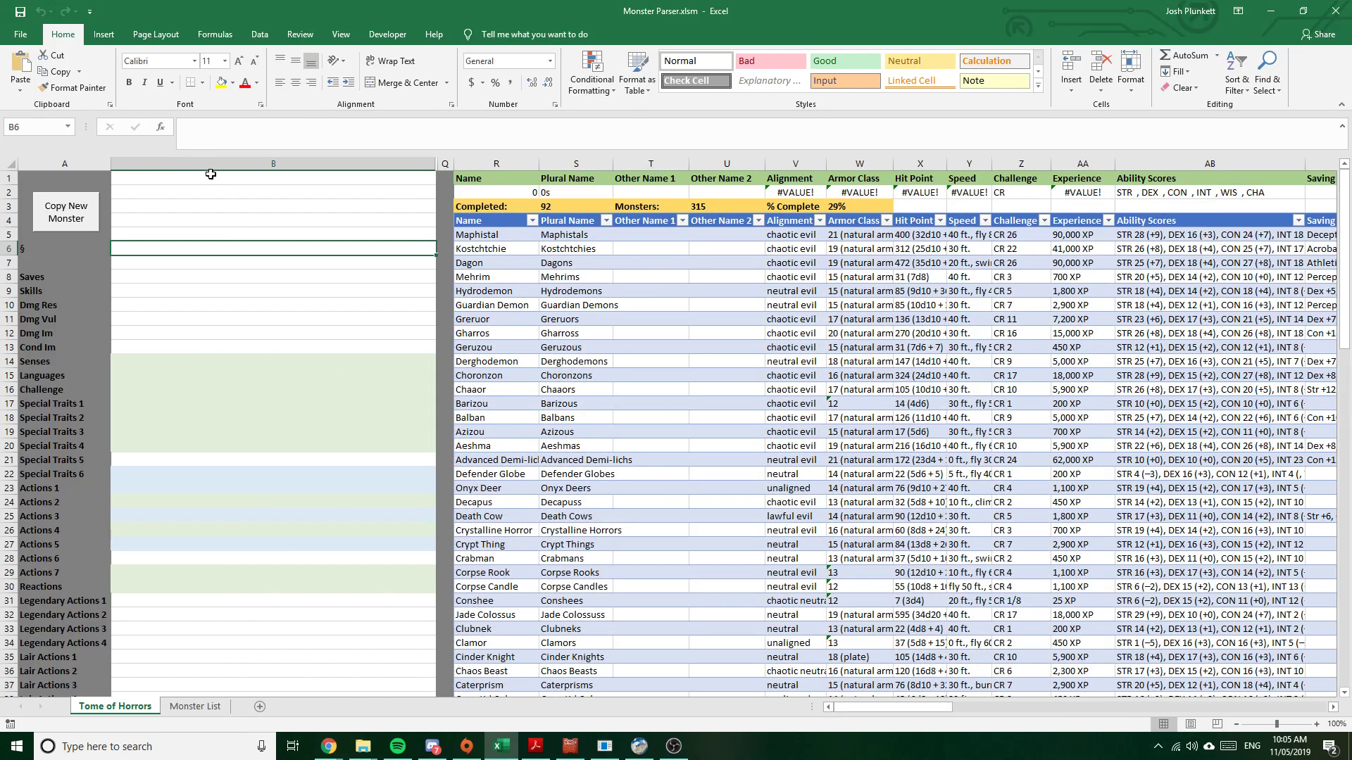
left_click(167, 174)
key("ctrl+v")
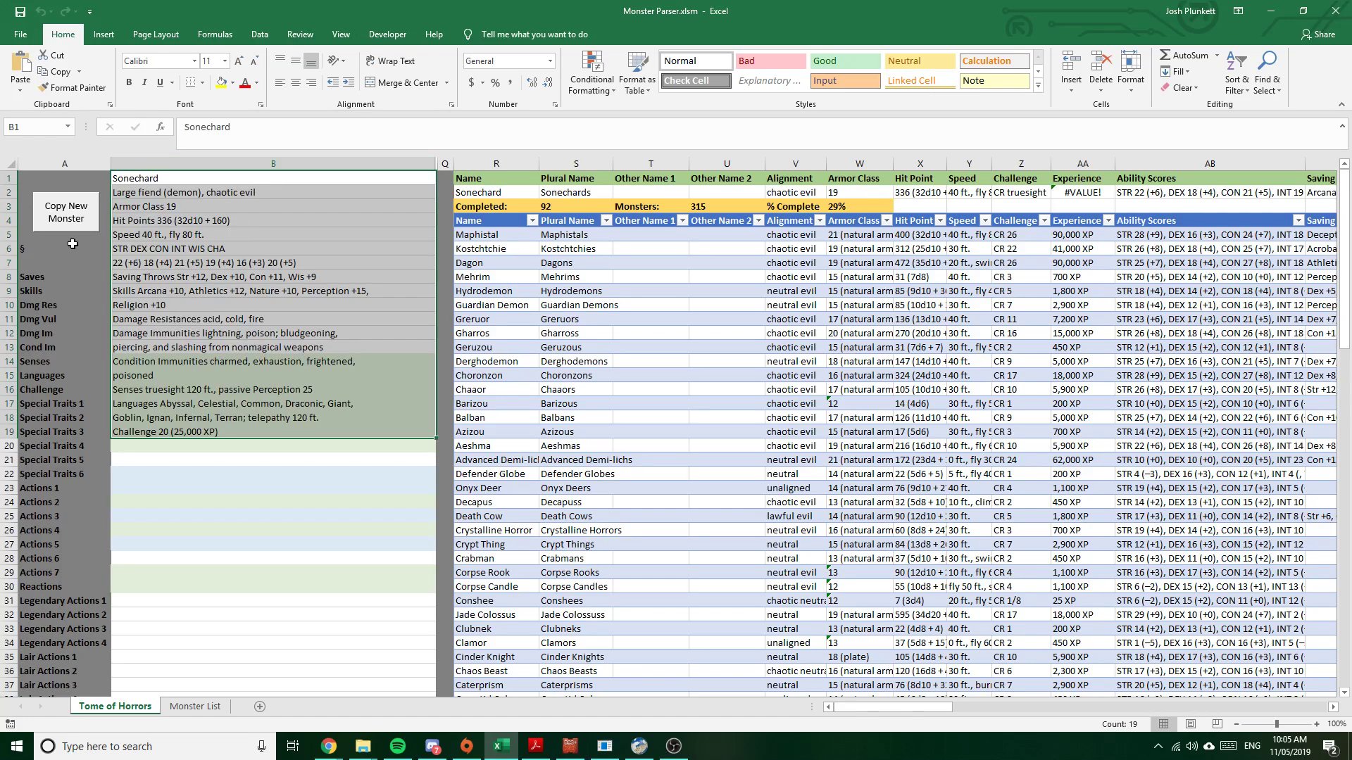
Compare the row labels from Saves to Languages in column A with the pasted stat block lines
left_click_drag(34, 277, 95, 390)
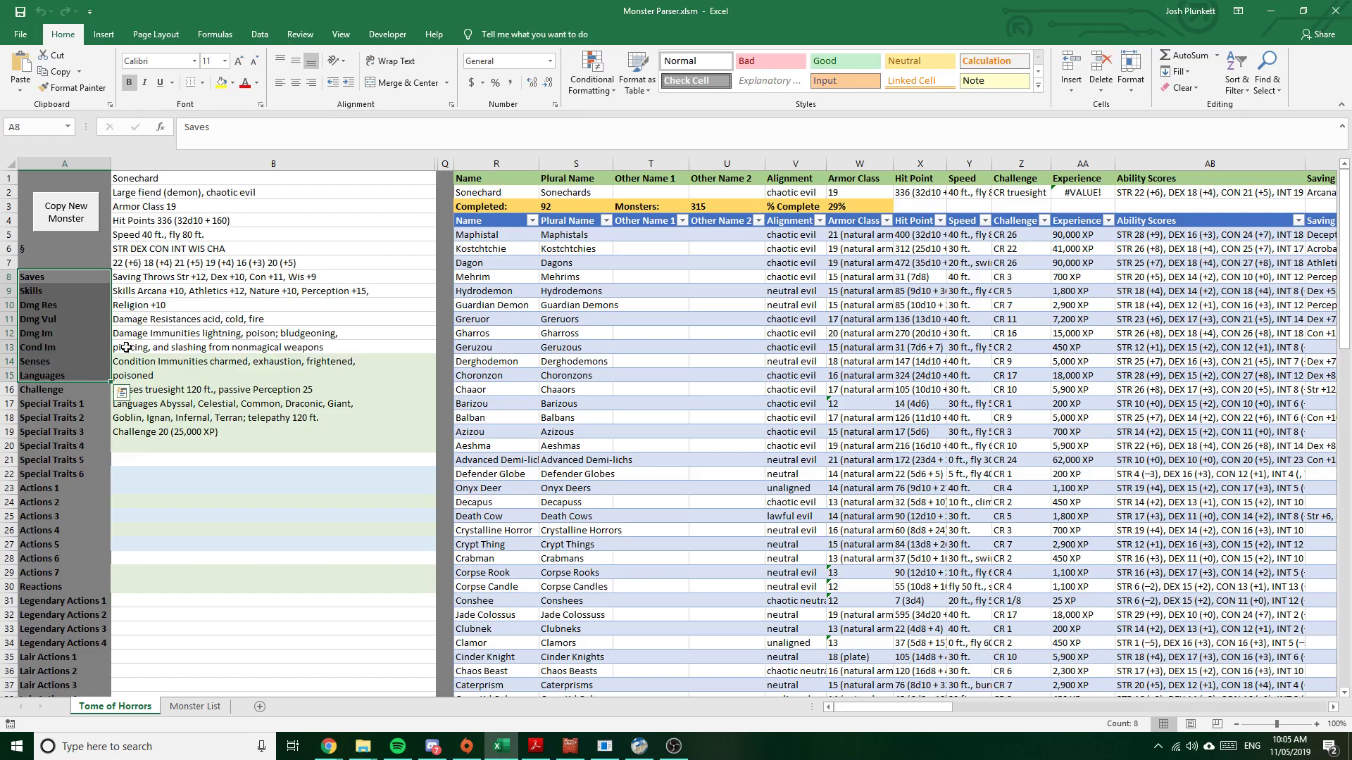
left_click(160, 279)
left_click(153, 290)
Move the text "Religion +10" from cell B10 to the end of the Skills line in cell B9
left_click(172, 304)
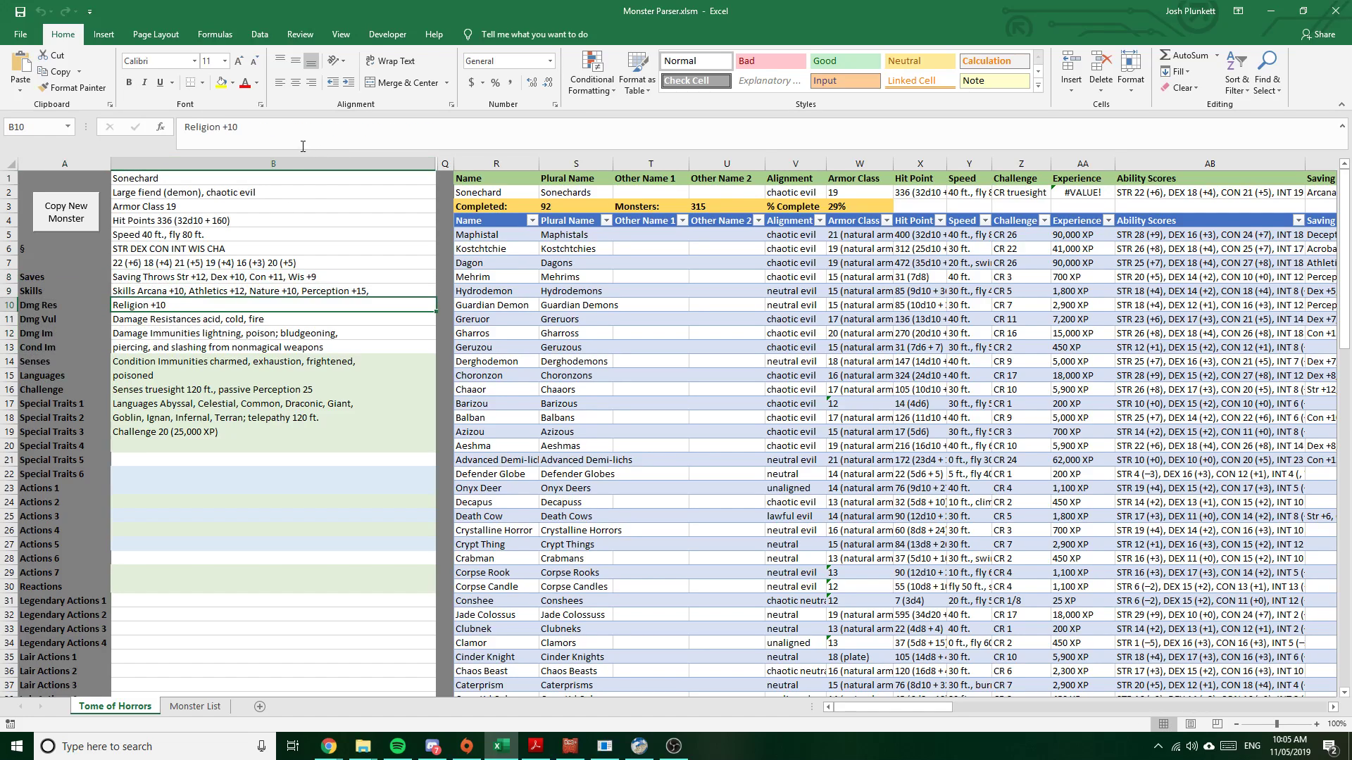
left_click_drag(239, 127, 87, 131)
key("ctrl+x")
key("Return")
key("Up")
key("Up")
left_click(512, 126)
key("ctrl+v")
key("Return")
key("Return")
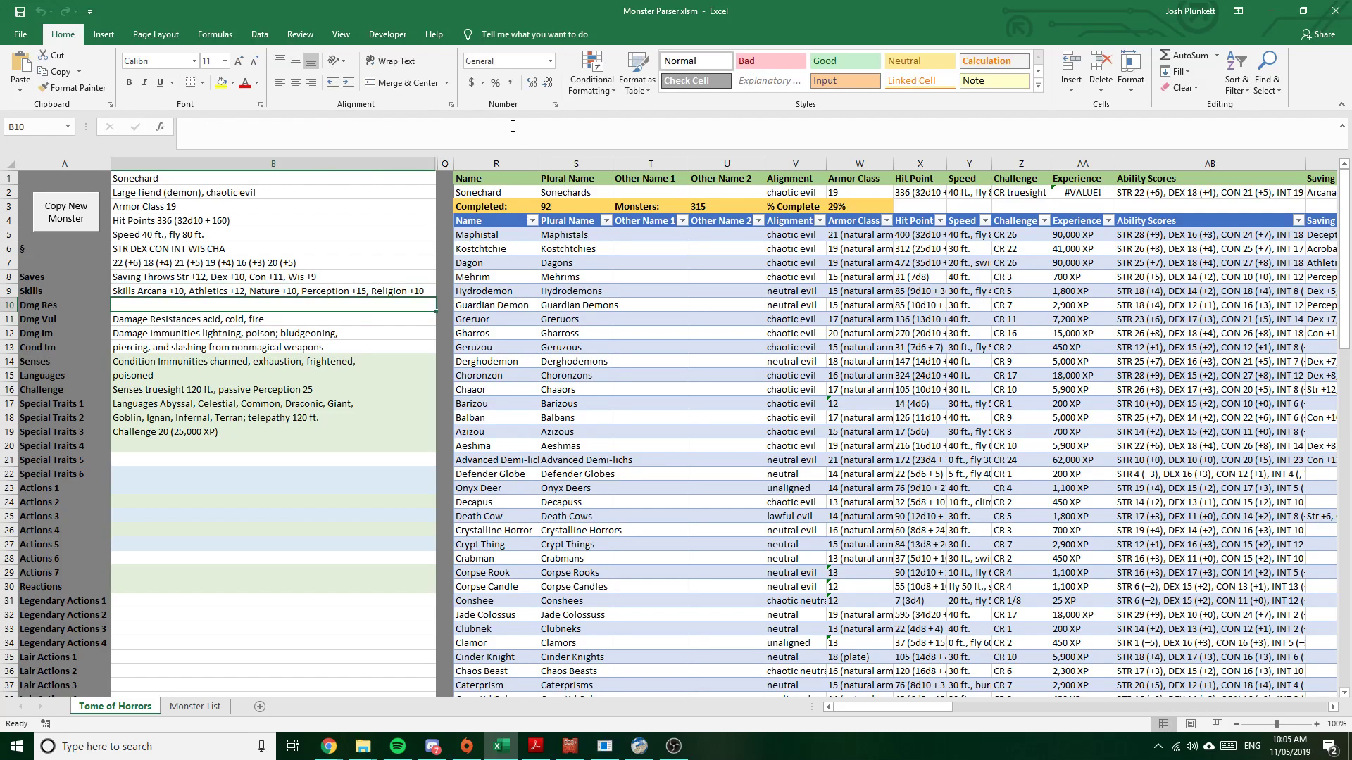
Move the Damage Resistances line from cell B11 up to B10, leaving B11 empty
key("ctrl+c")
key("Up")
key("ctrl+v")
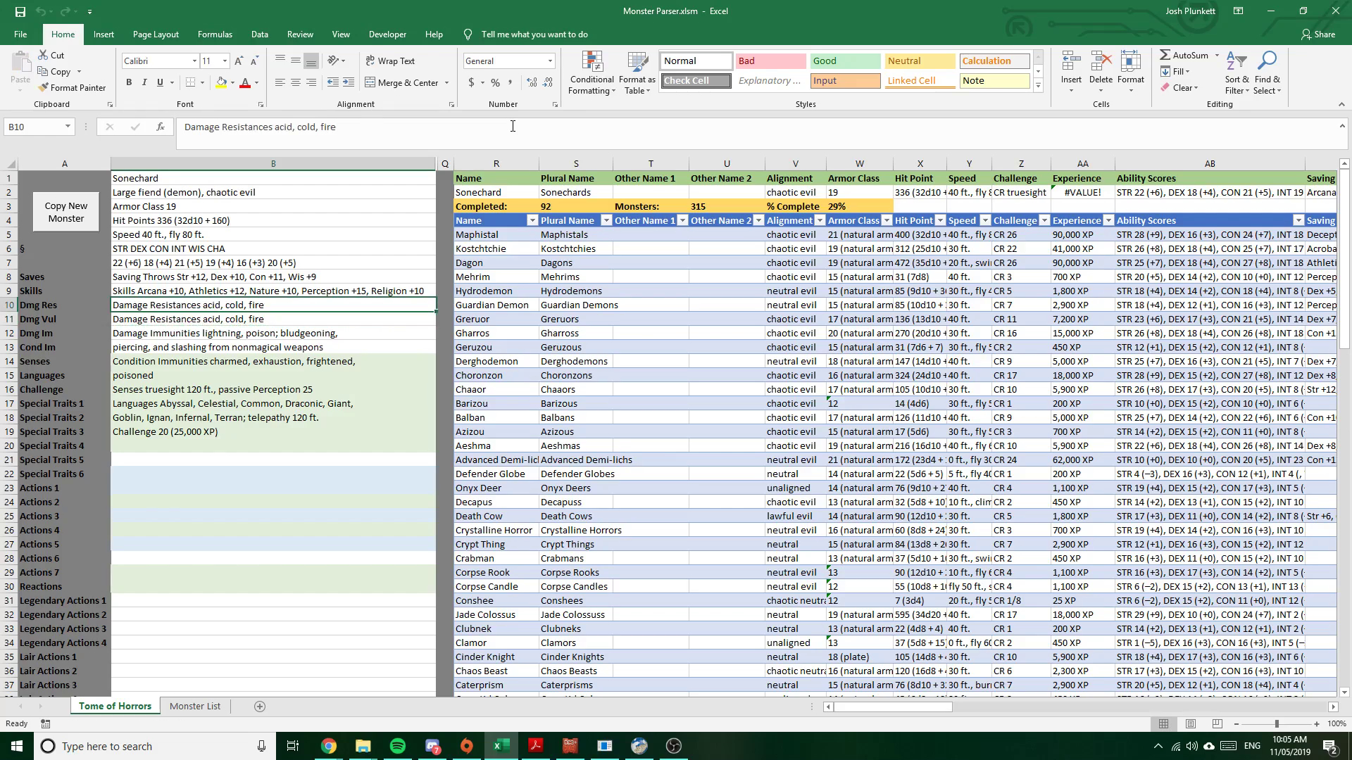
key("Return")
key("Return")
key("Up")
key("Delete")
key("Down")
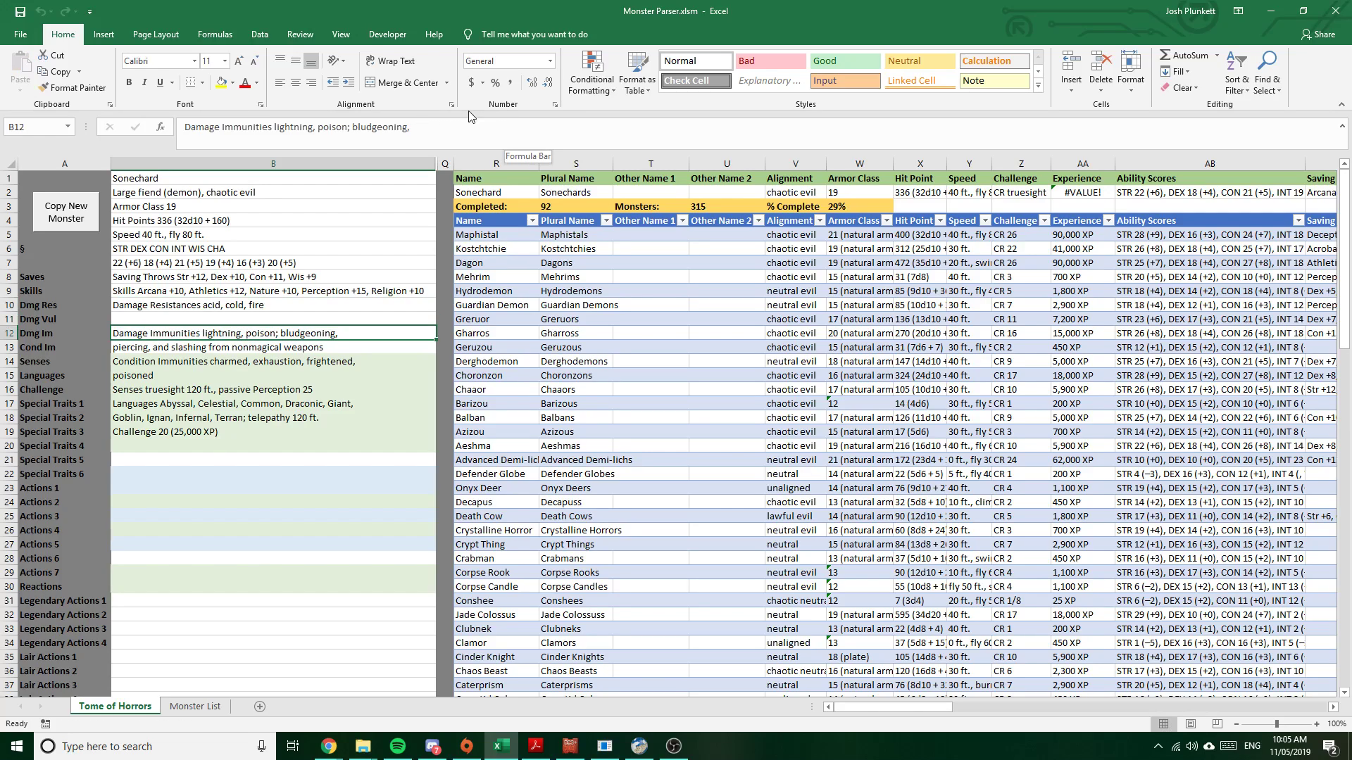
left_click(433, 127)
left_click_drag(432, 127, 184, 128)
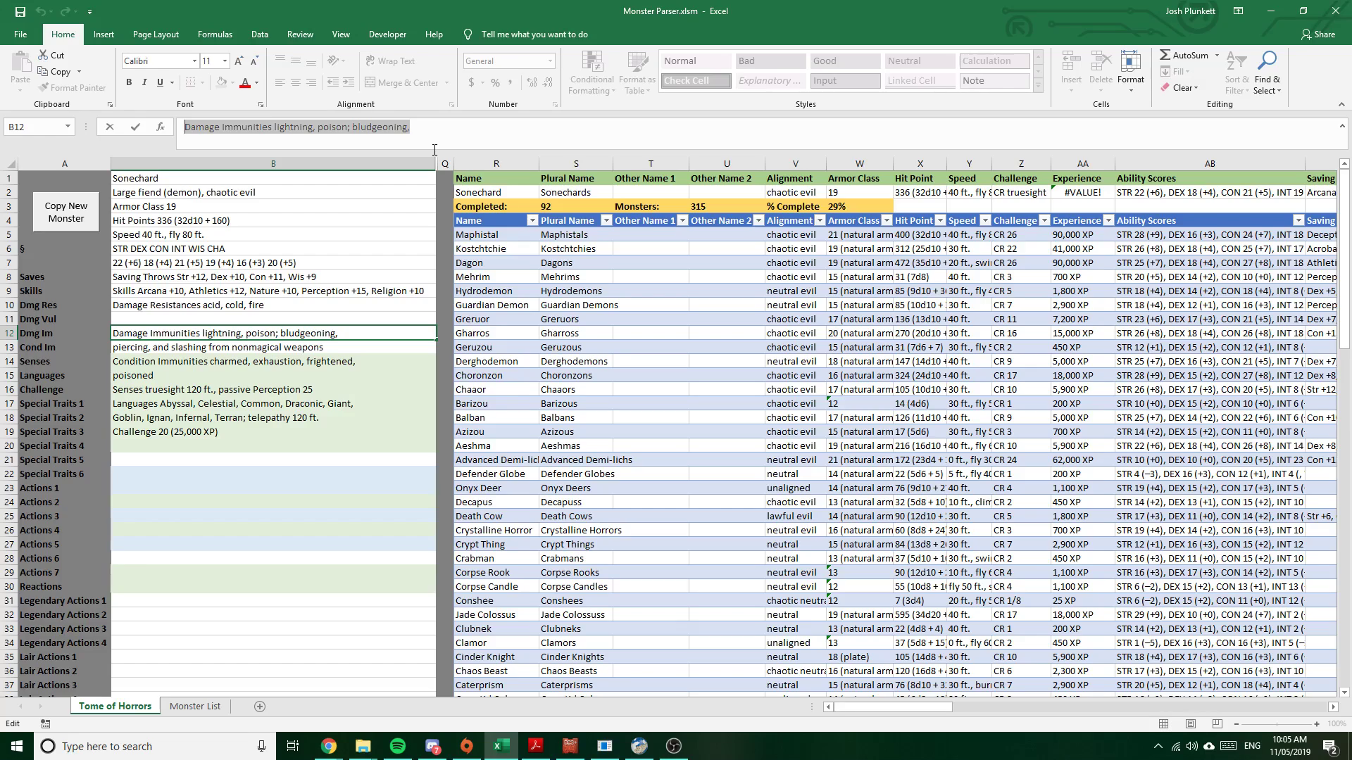
key("Return")
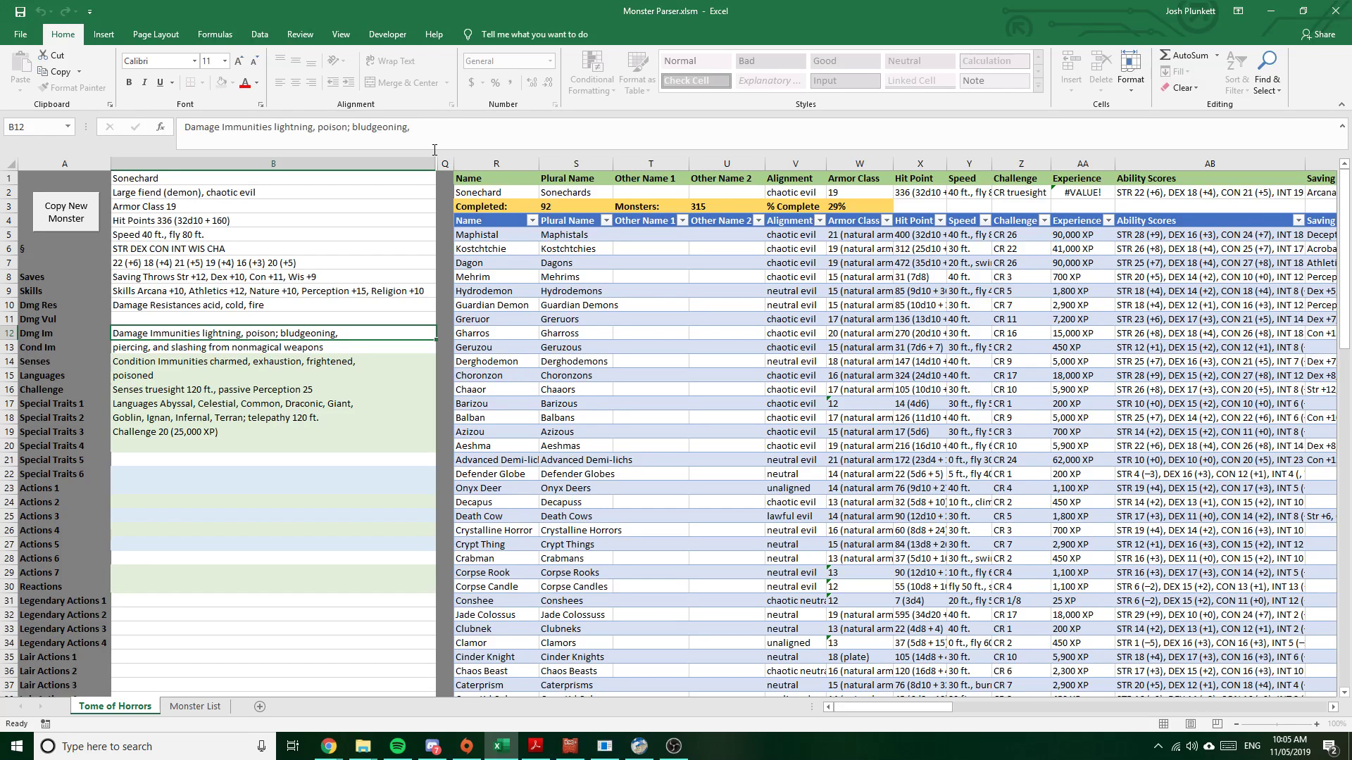
Move "piercing, and slashing from nonmagical weapons" from cell B13 to the end of the Damage Immunities line in B12
left_click_drag(432, 126, 185, 128)
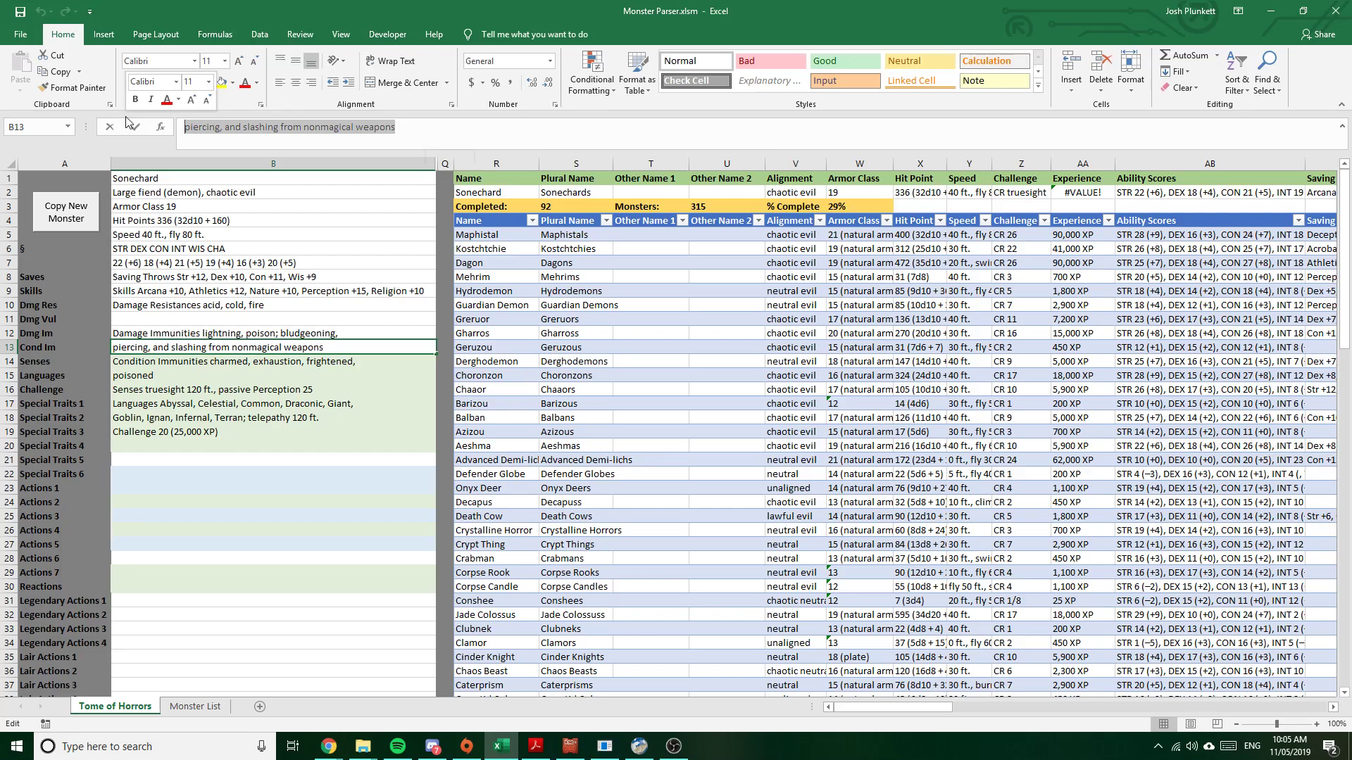
key("Delete")
left_click(129, 125)
key("Up")
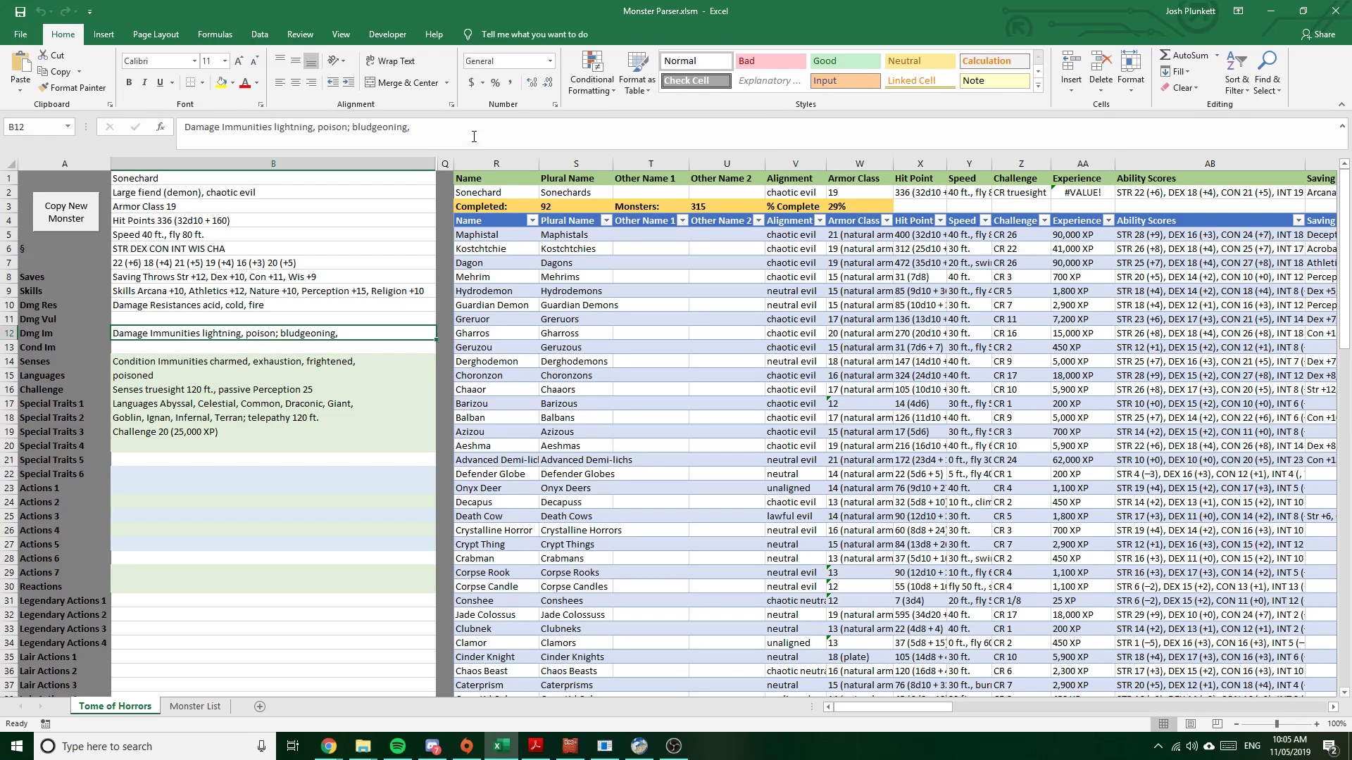
left_click(498, 127)
key("ctrl+v")
key("Return")
Move "poisoned" from cell B15 to the end of the Condition Immunities line in cell B14
key("Down")
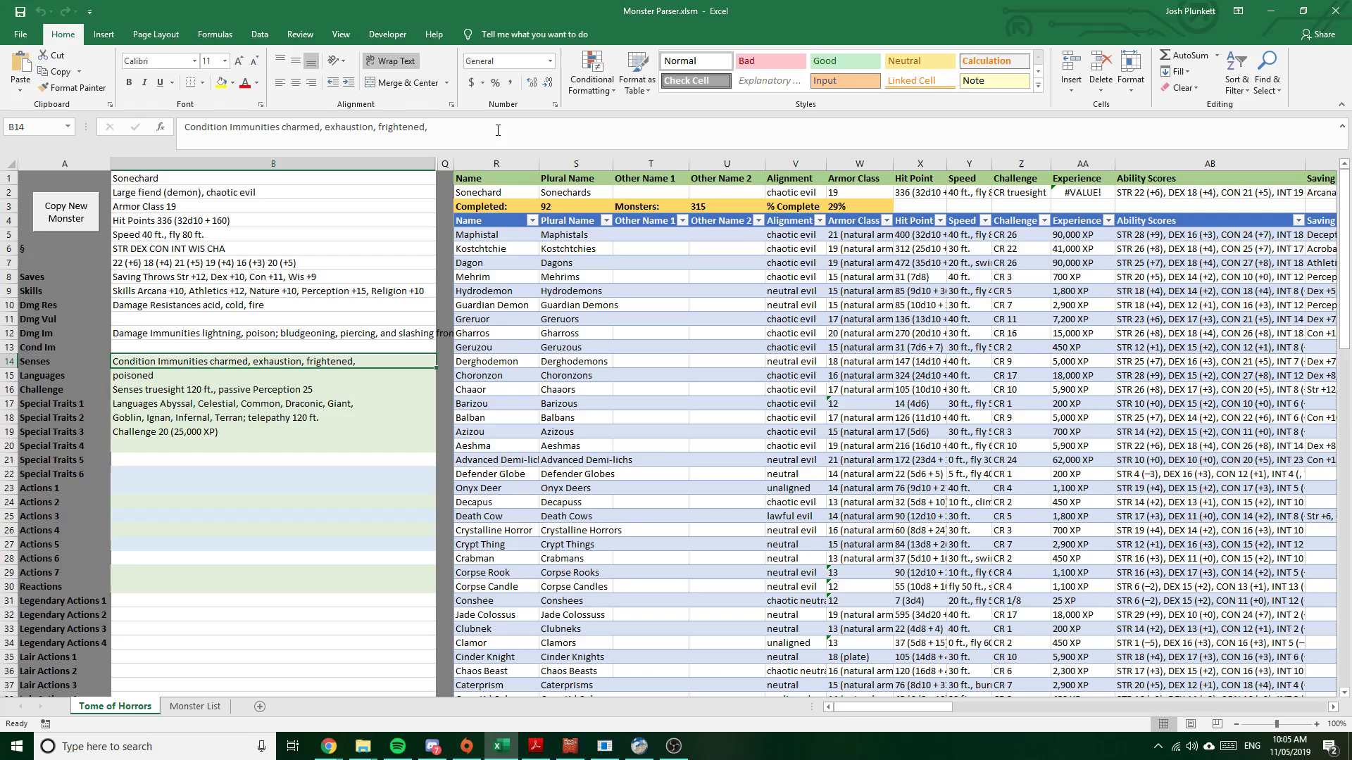
key("Down")
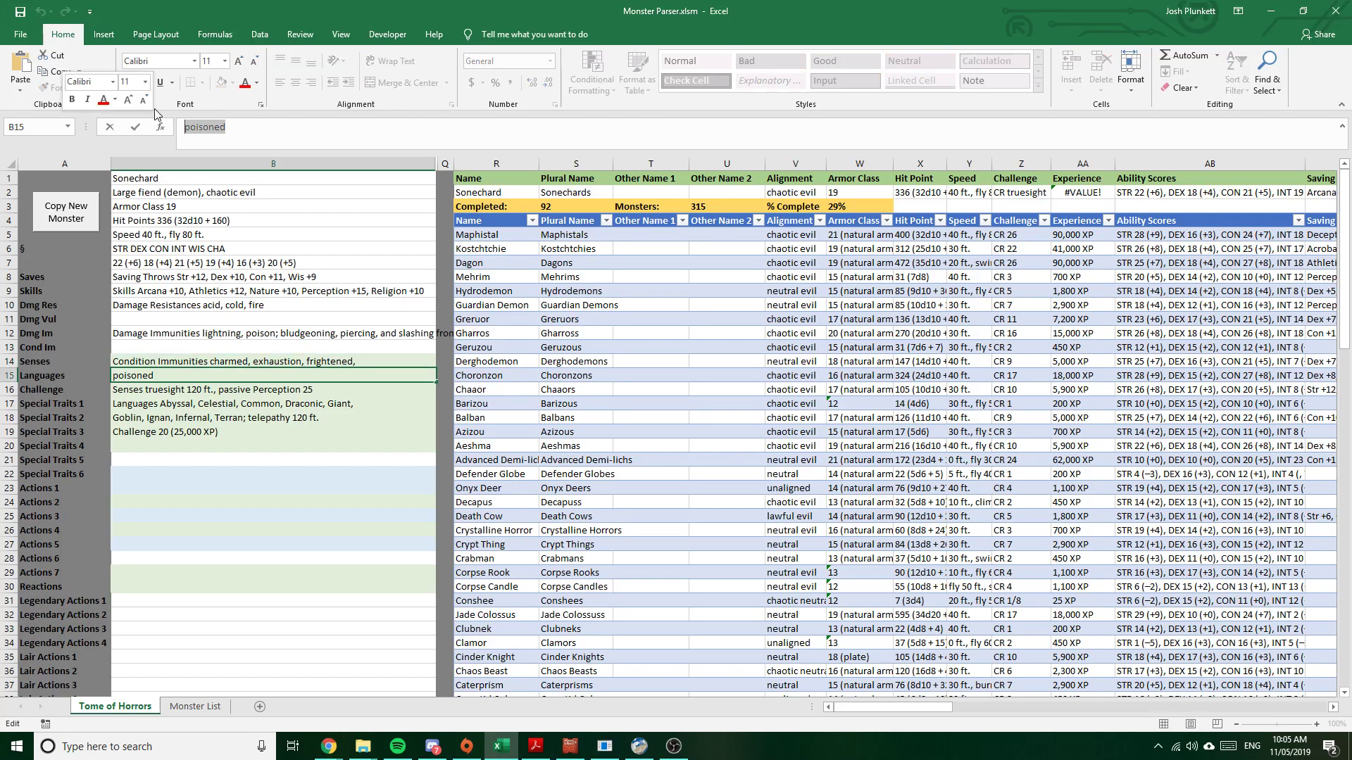
key("Delete")
key("Up")
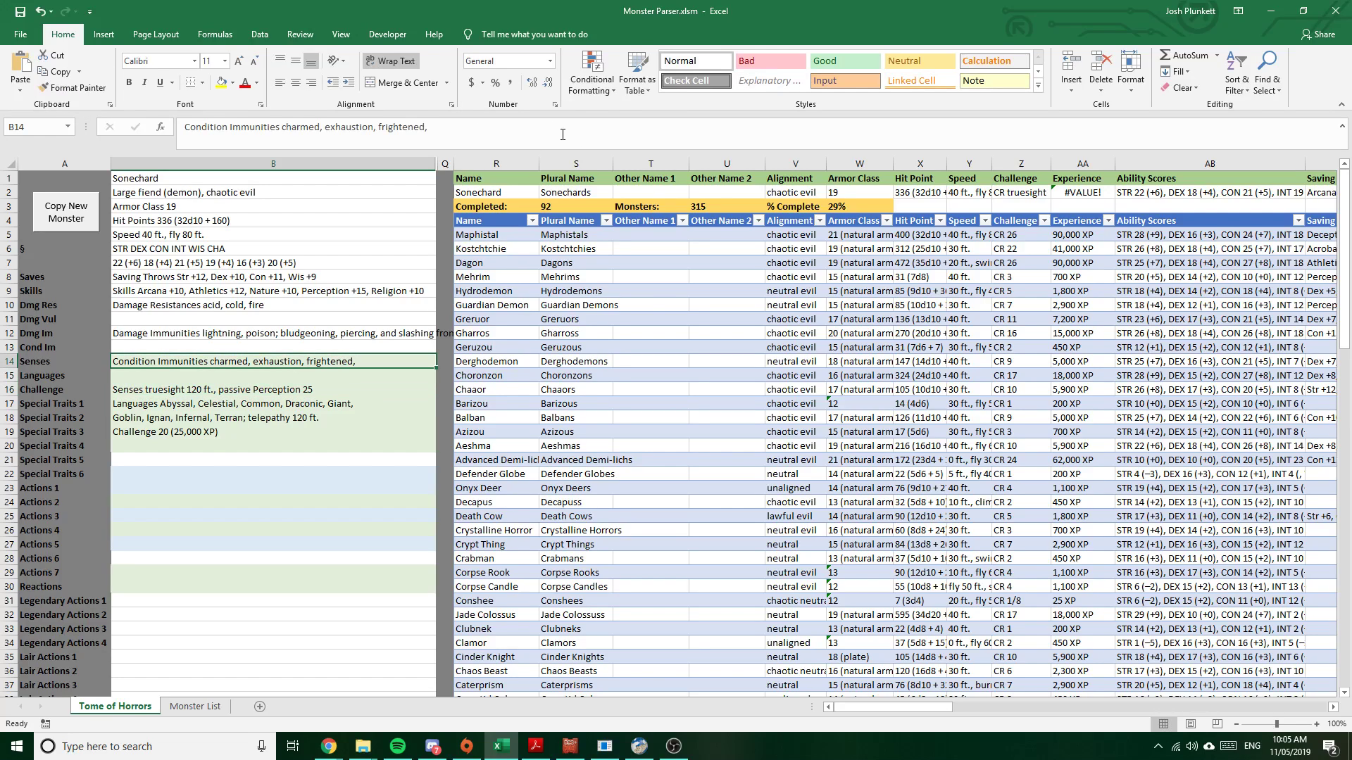
left_click(562, 132)
key("ctrl+v")
key("Return")
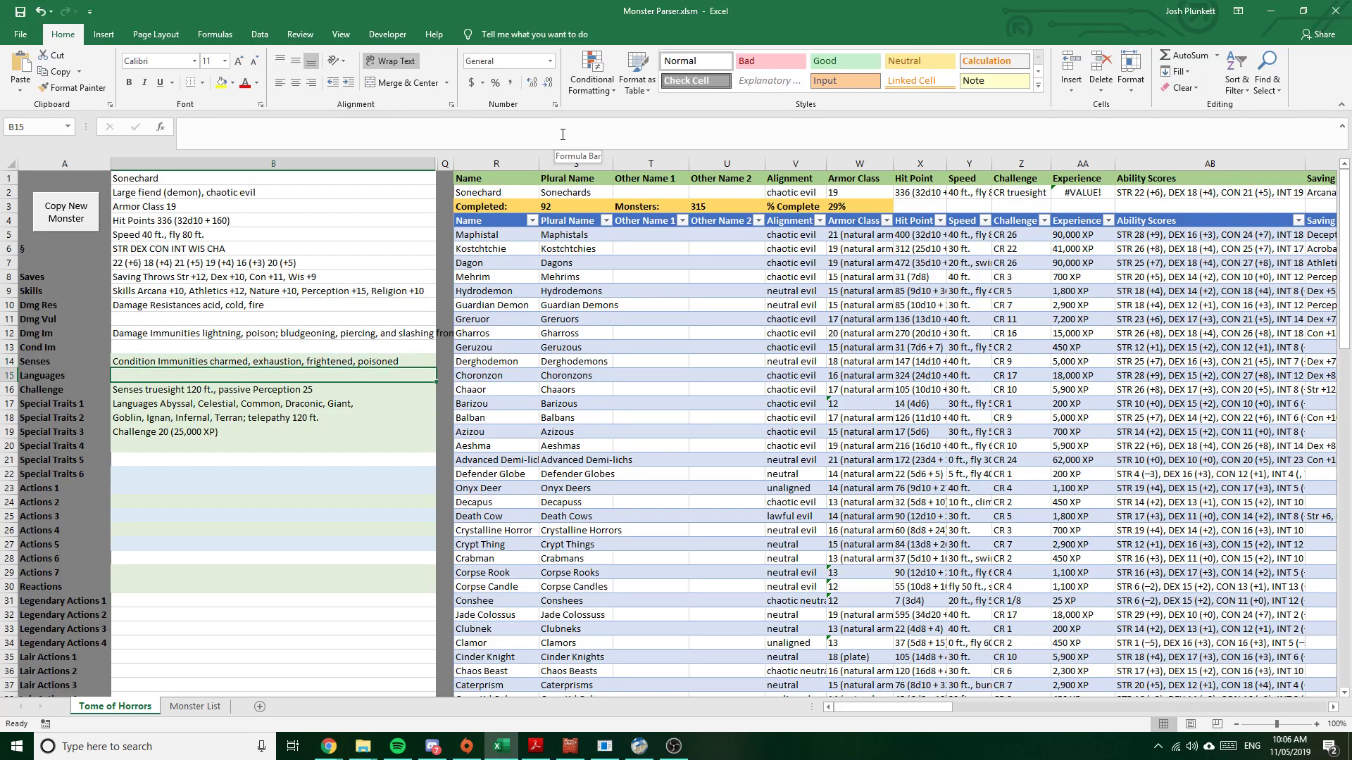
Check the full Damage Immunities line in cell B12
key("Up")
key("Up")
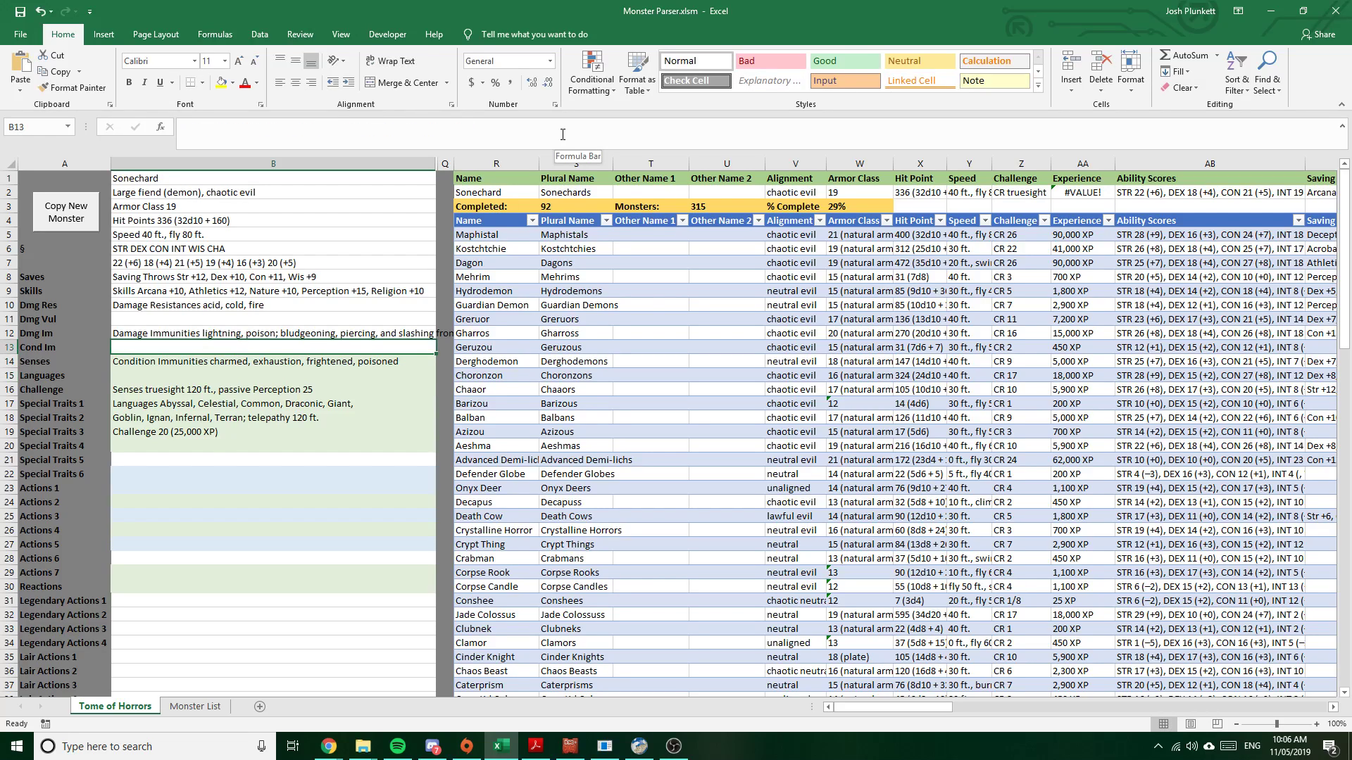
key("Up")
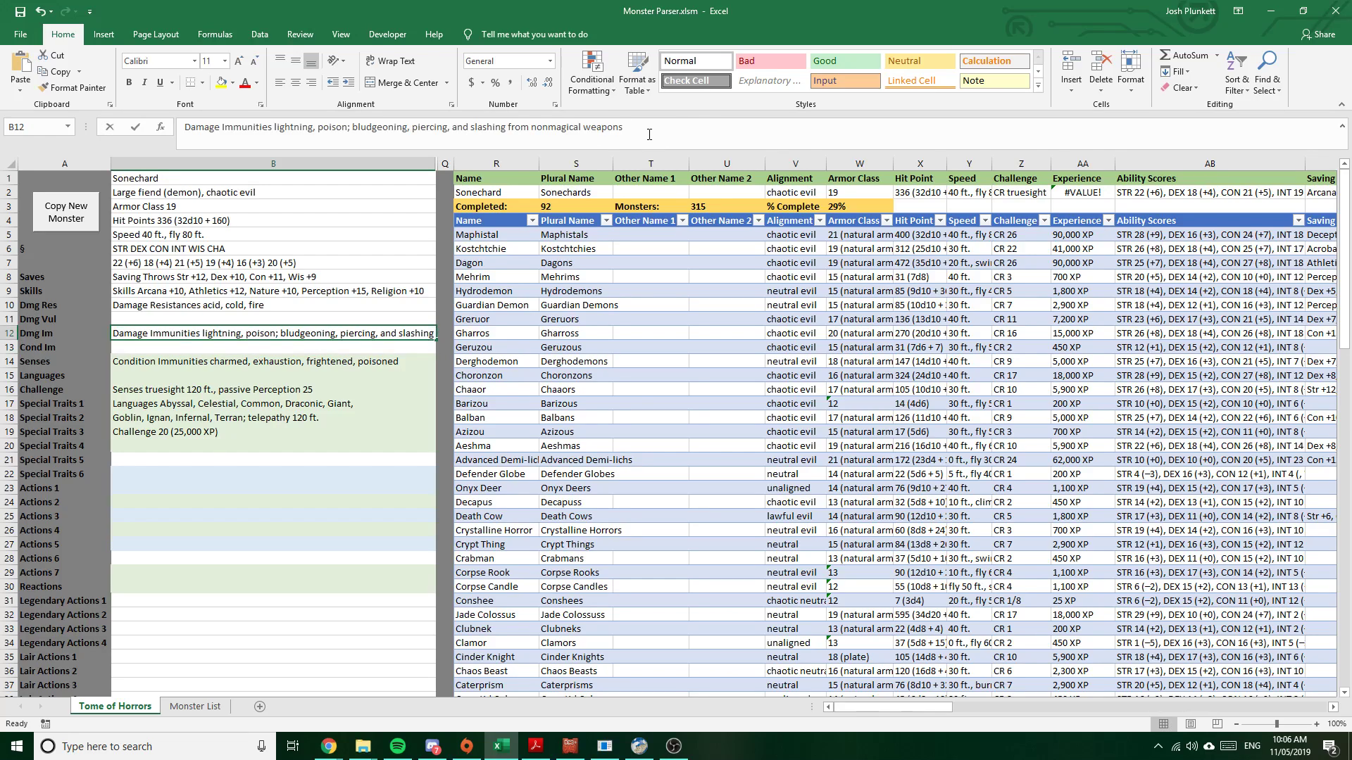
left_click(650, 134)
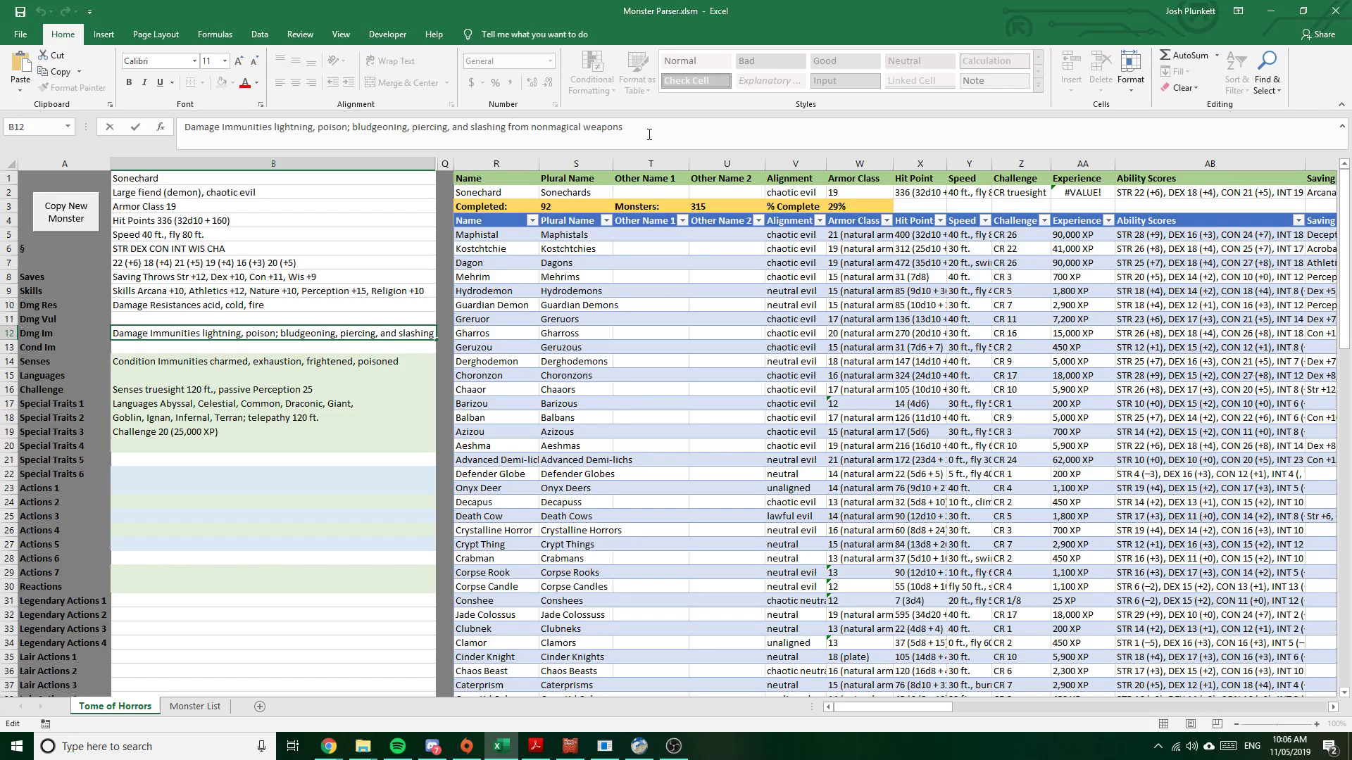
key("Return")
key("Down")
key("Down")
key("Down")
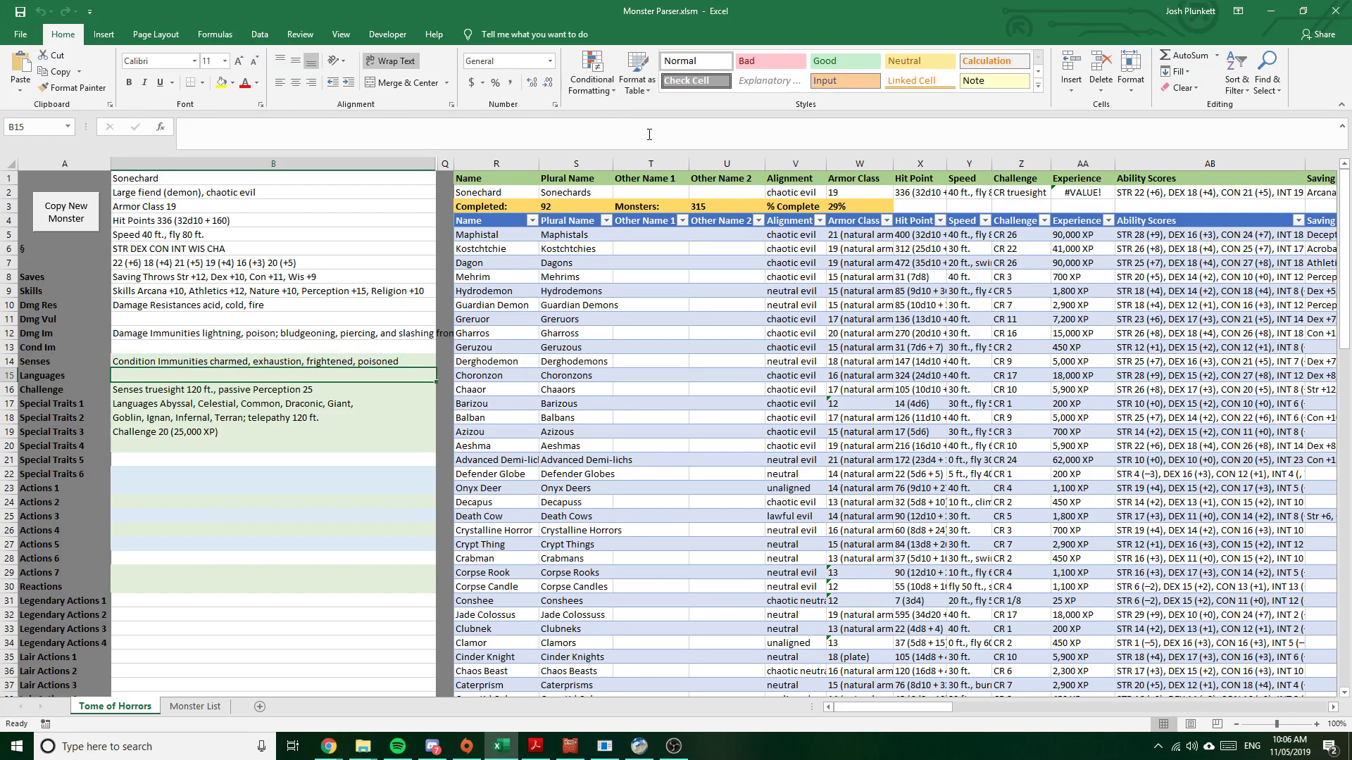
key("shift+Down")
key("shift+Down")
key("shift+Down")
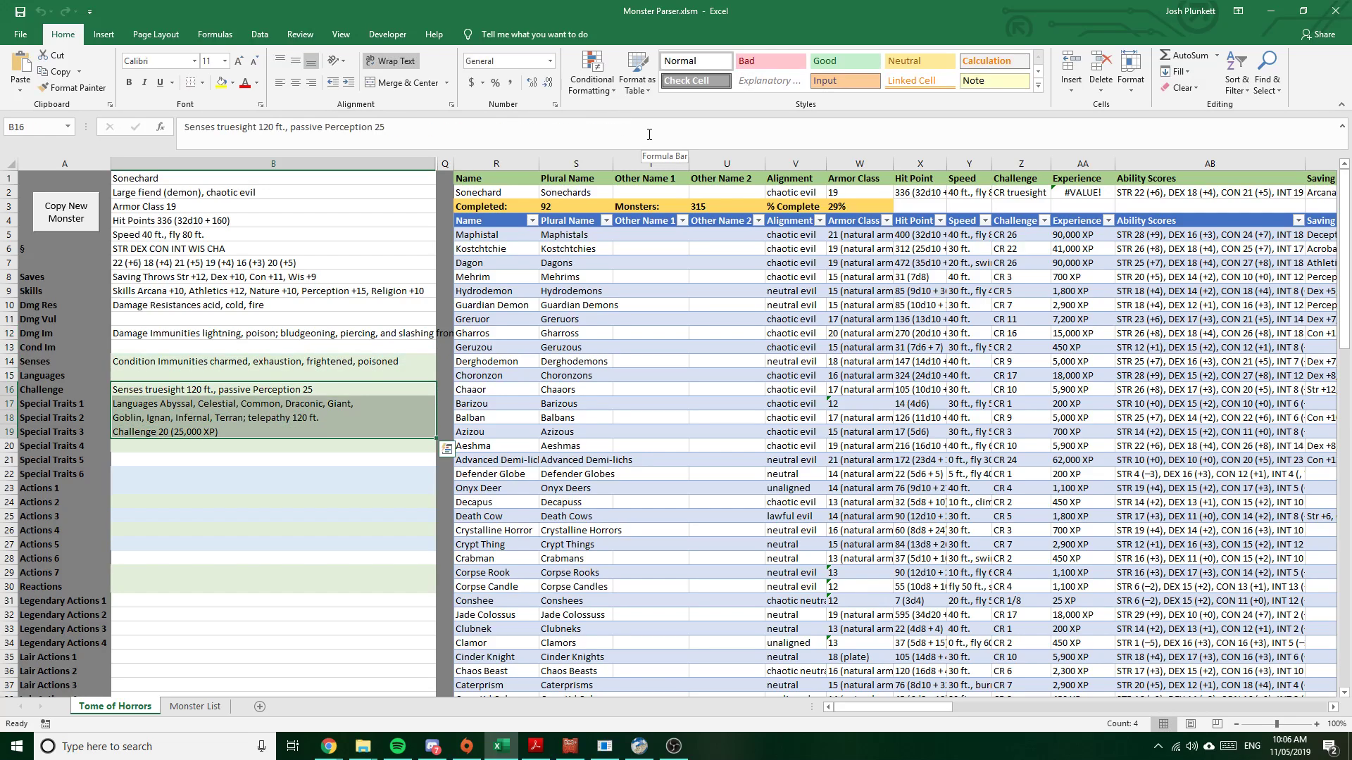
key("ctrl+x")
key("Up")
key("Up")
key("Down")
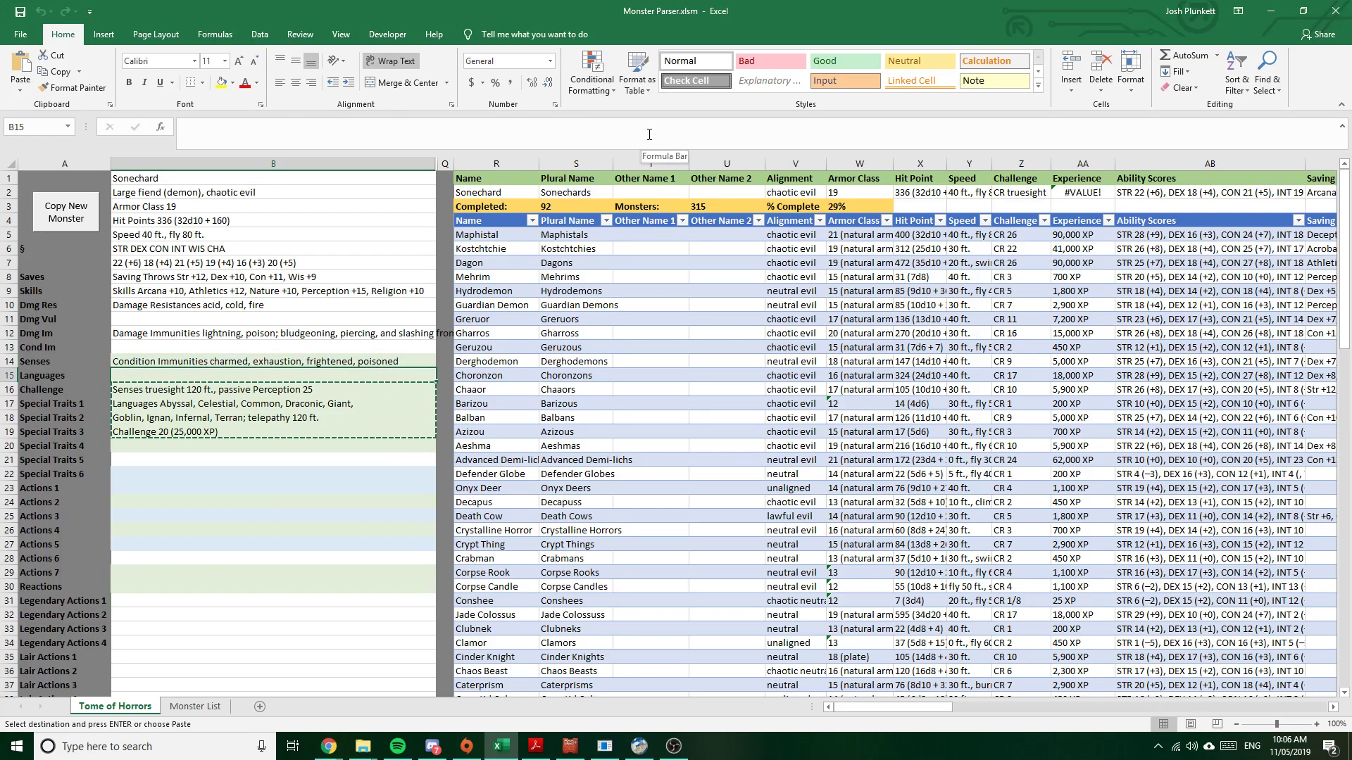
key("Escape")
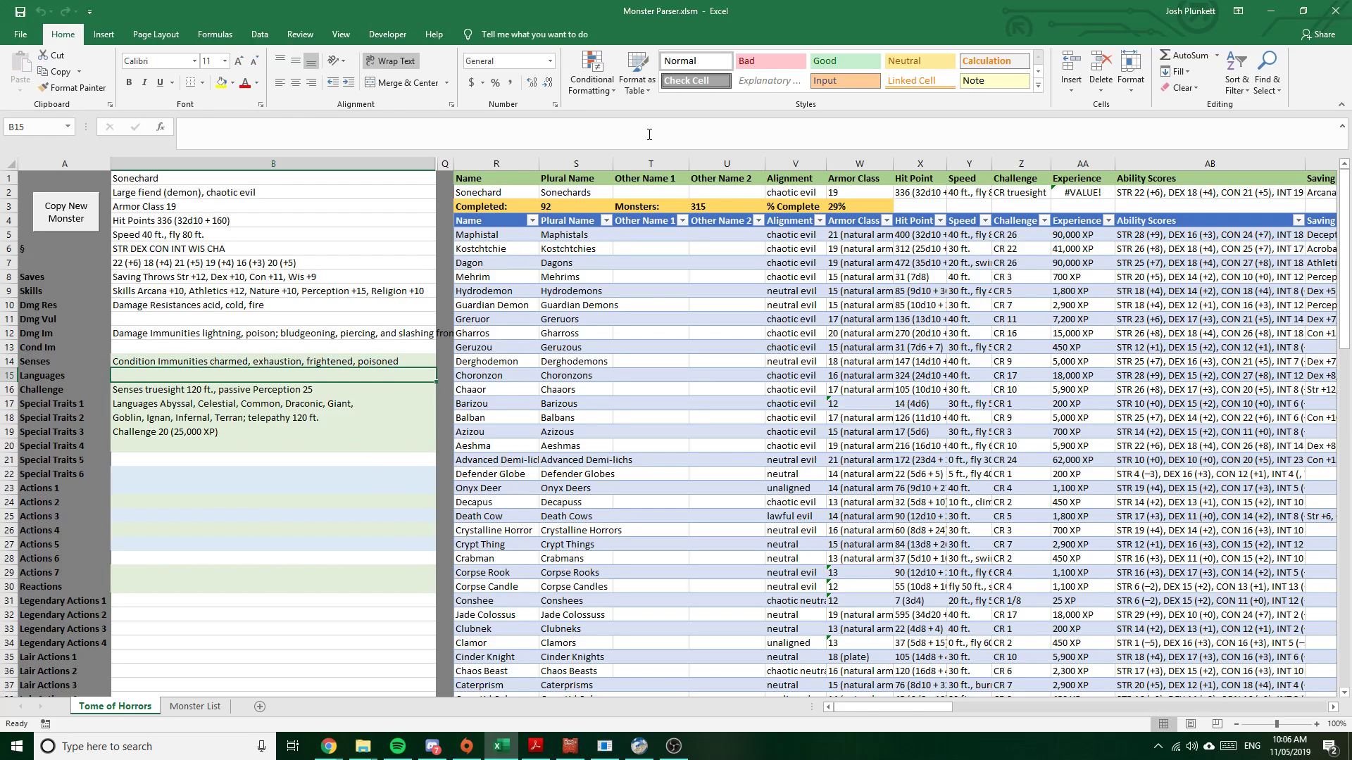
Move the Condition Immunities line from cell B14 up to B13
key("Up")
key("ctrl+x")
key("Up")
key("ctrl+v")
Copy the Senses, Languages and Challenge lines from B16:B19 into the cells starting at B14
key("Down")
key("Down")
key("Down")
key("Down")
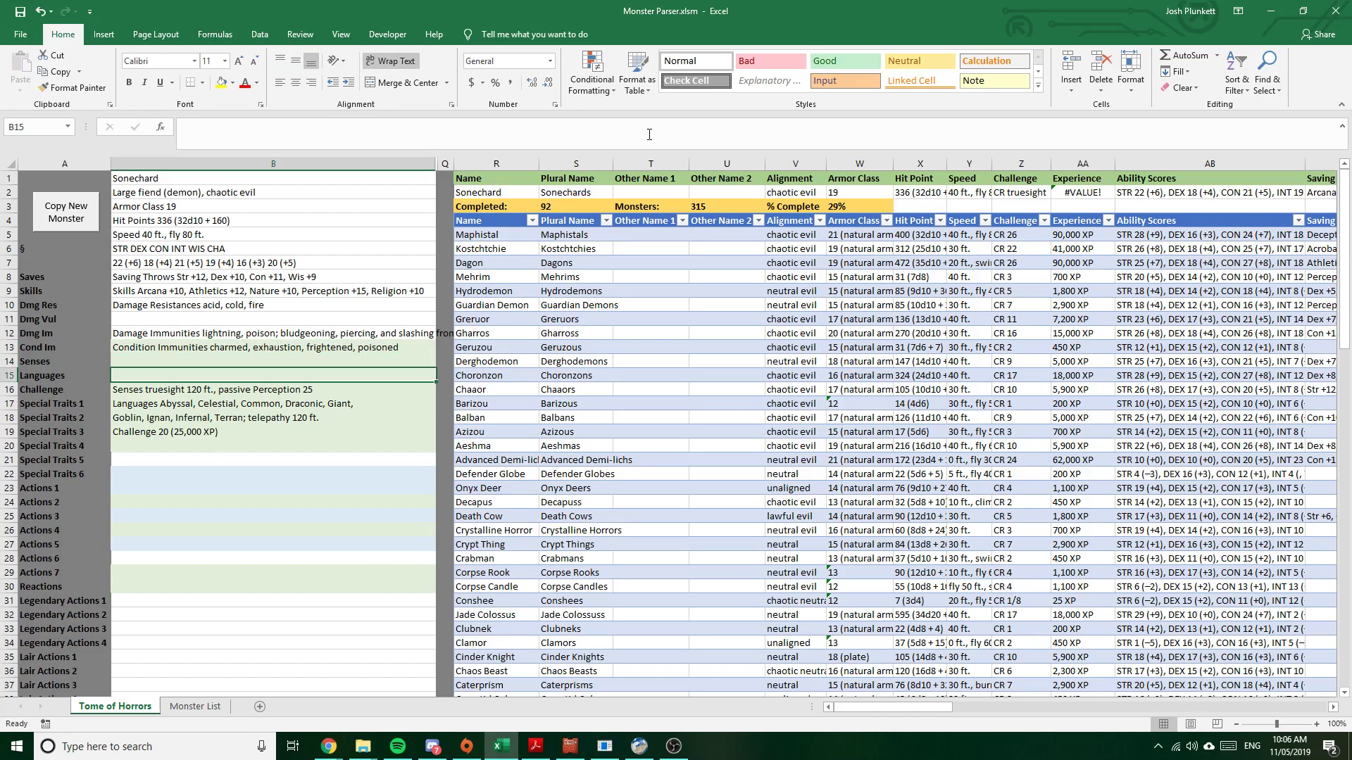
key("Up")
key("shift+Down")
key("shift+Down")
key("shift+Down")
key("ctrl+c")
key("Up")
key("Up")
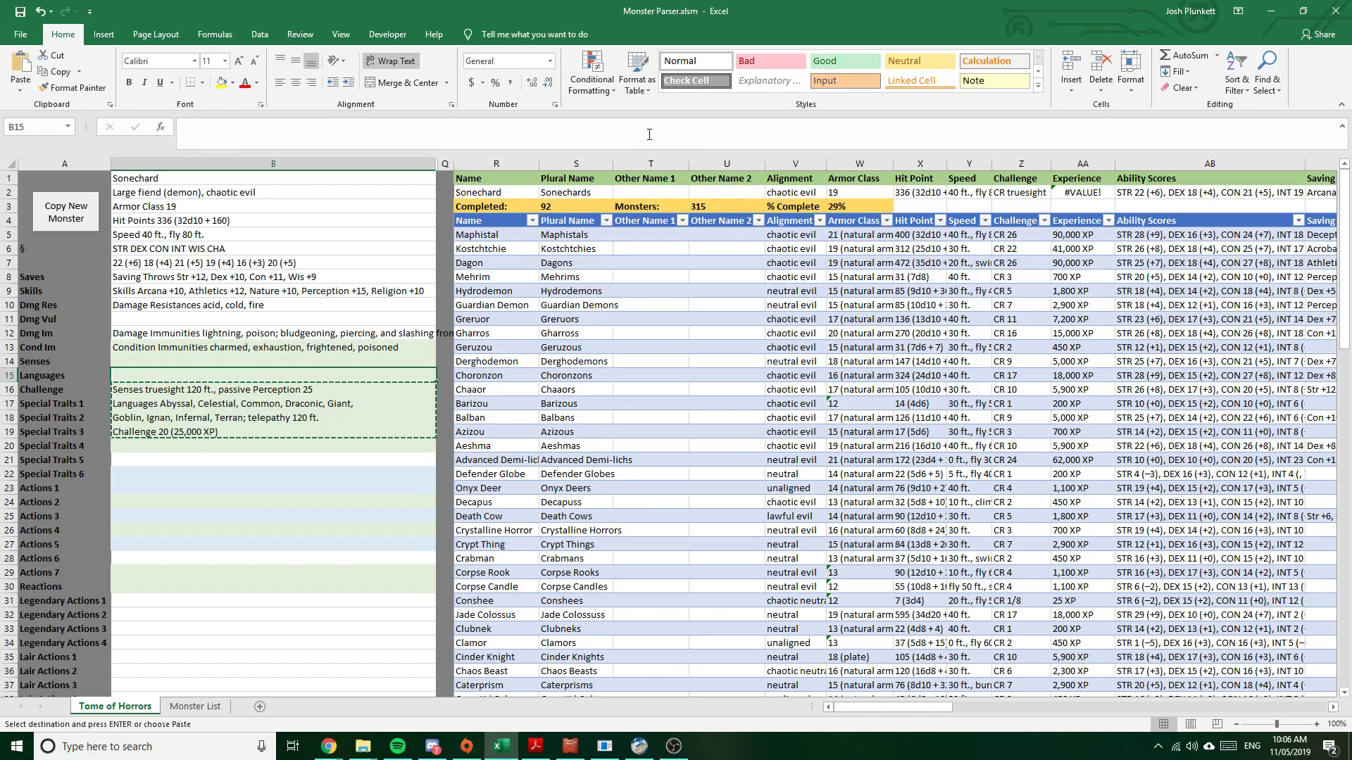
key("Return")
Move "Goblin, Ignan, Infernal, Terran; telepathy 120 ft." from cell B16 to the end of the Languages line in B15
key("Down")
key("Down")
key("Down")
key("Down")
key("Up")
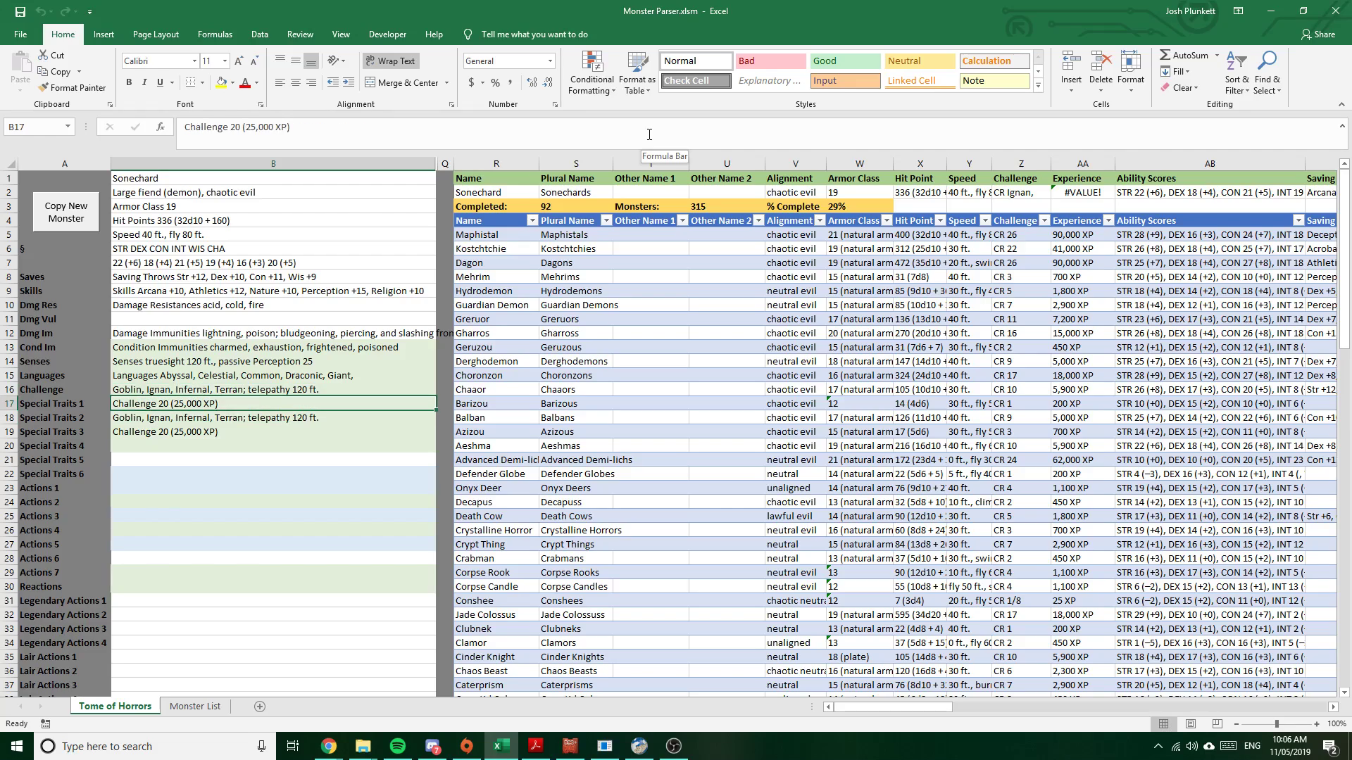
key("Up")
left_click_drag(649, 134, 0, 104)
key("ctrl+x")
key("Return")
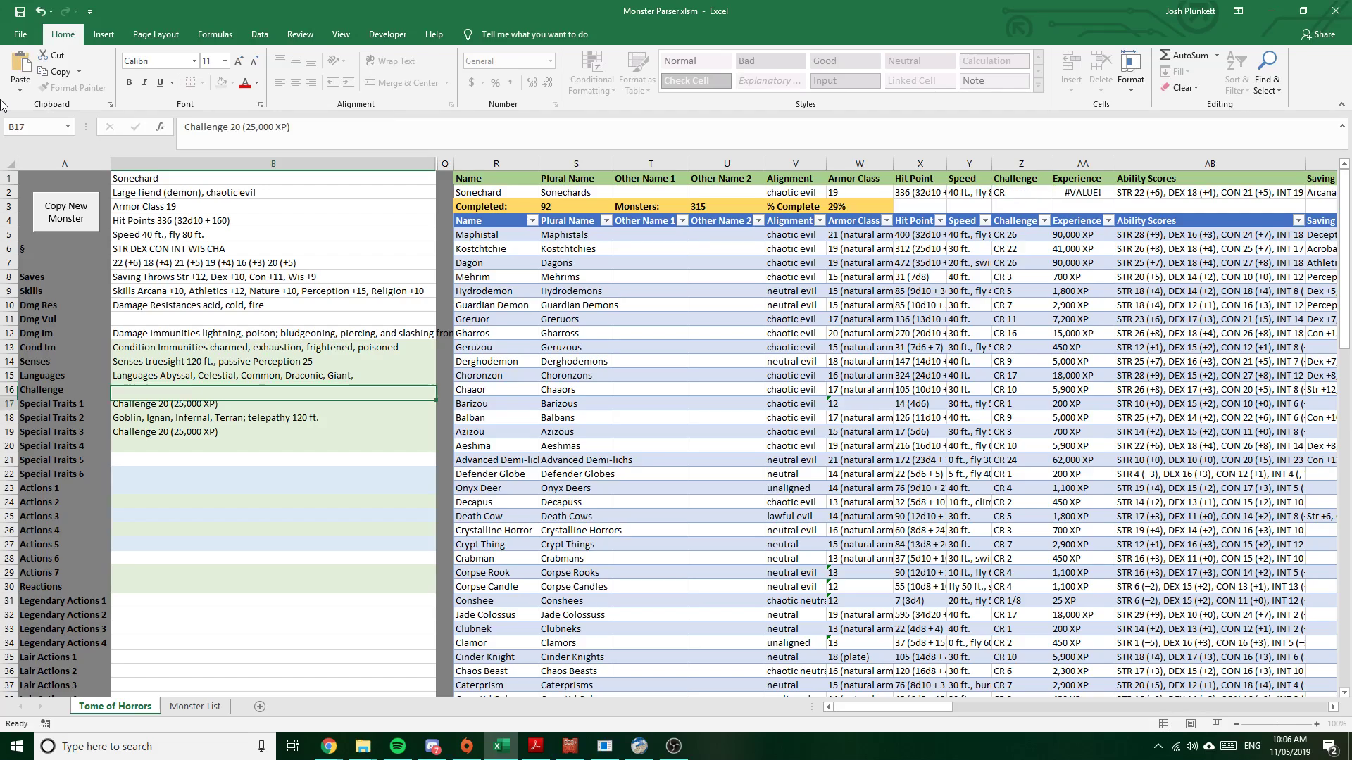
key("Up")
key("Up")
left_click(463, 132)
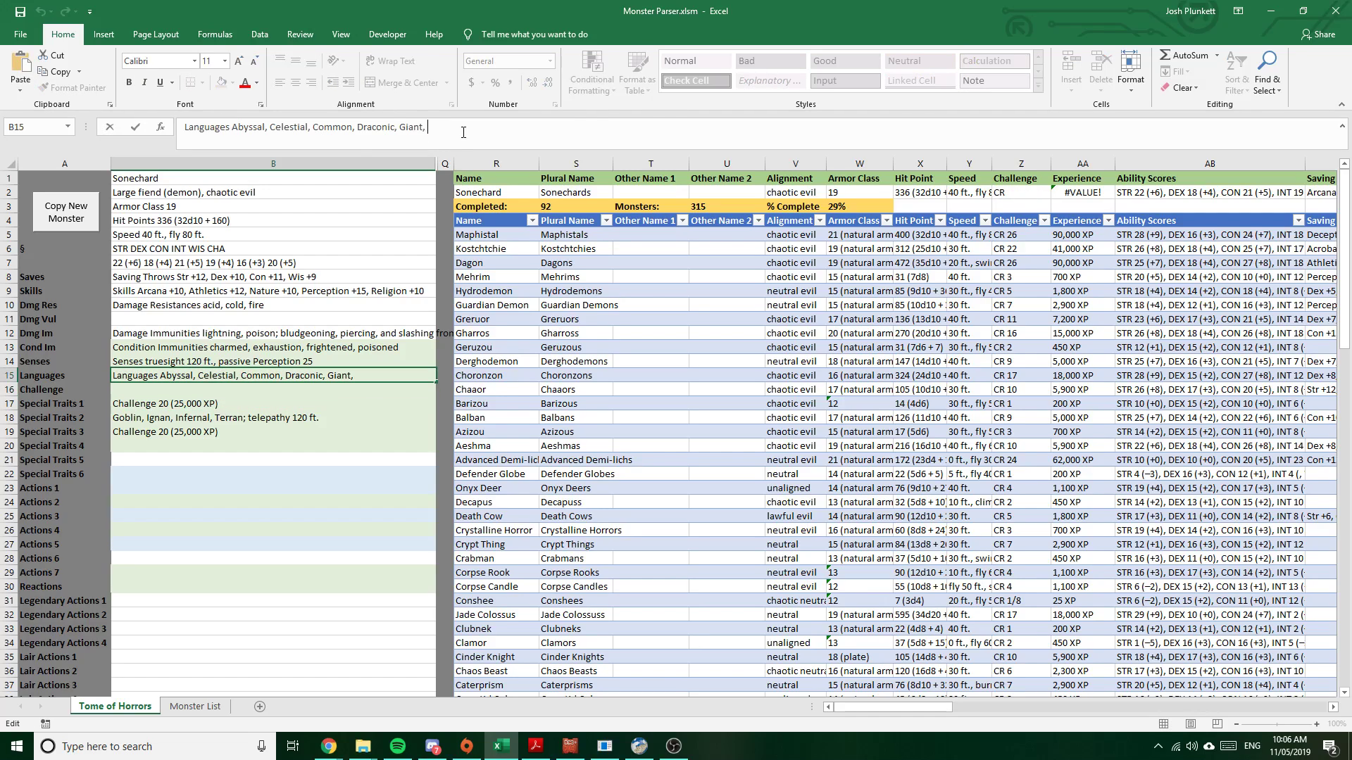
key("ctrl+v")
key("Return")
Copy the line "Challenge 20 (25,000 XP)" from cell B17 into B16 beside the Challenge label
key("Down")
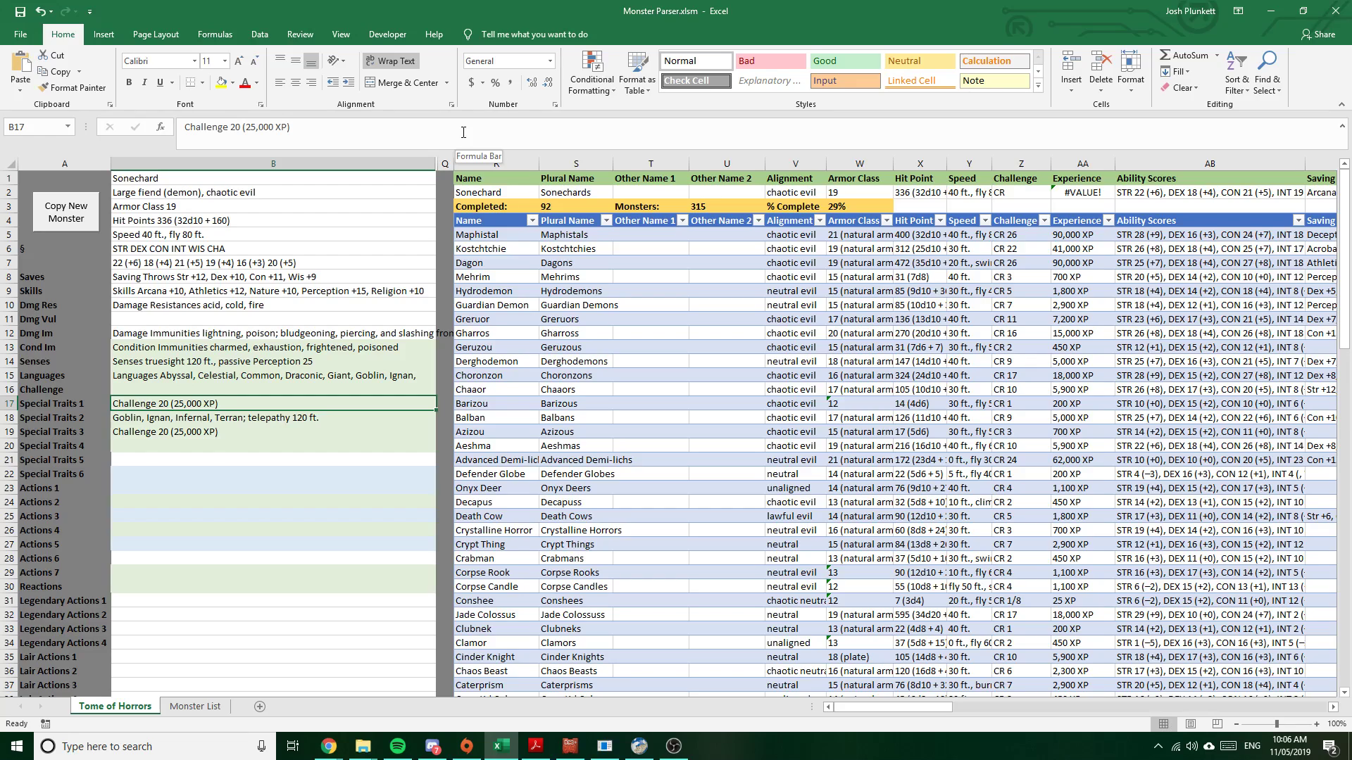
key("shift+Down")
key("Up")
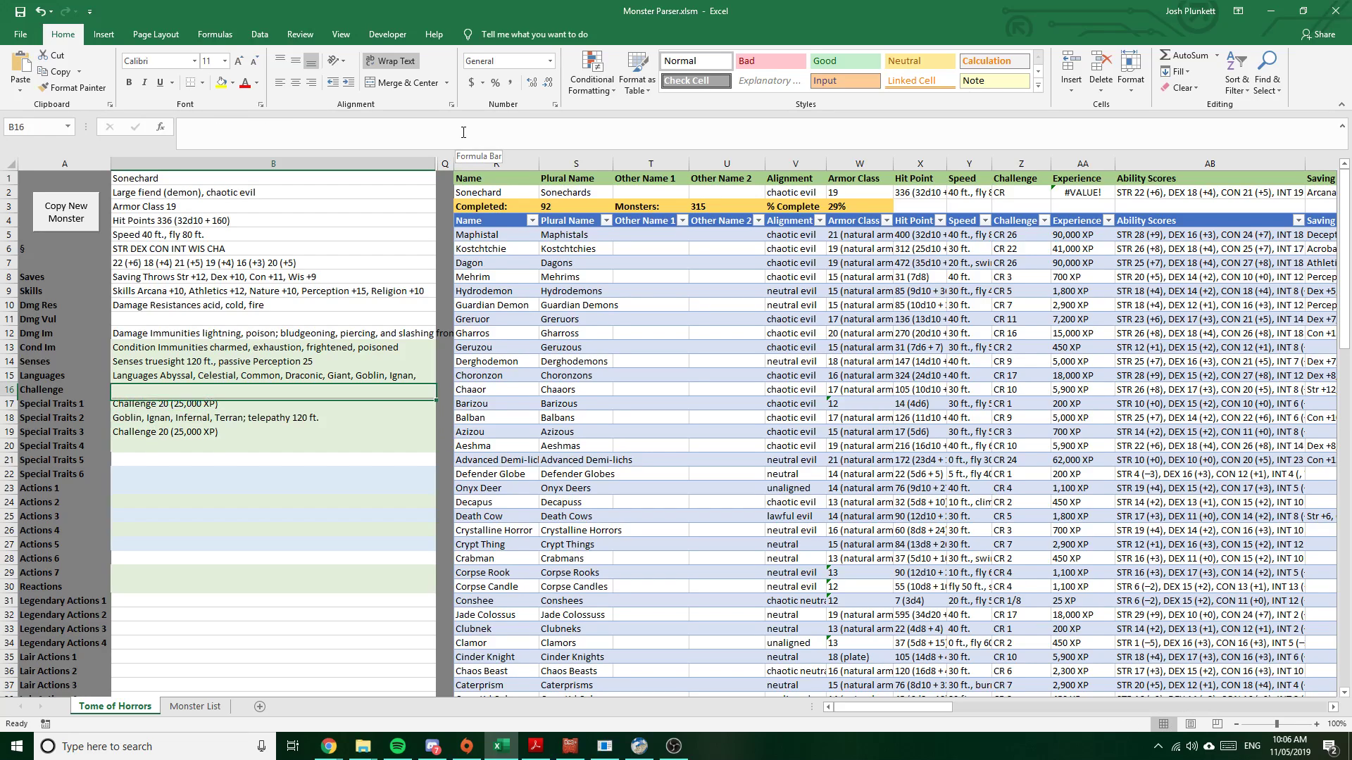
key("Down")
key("ctrl+x")
key("Up")
key("ctrl+v")
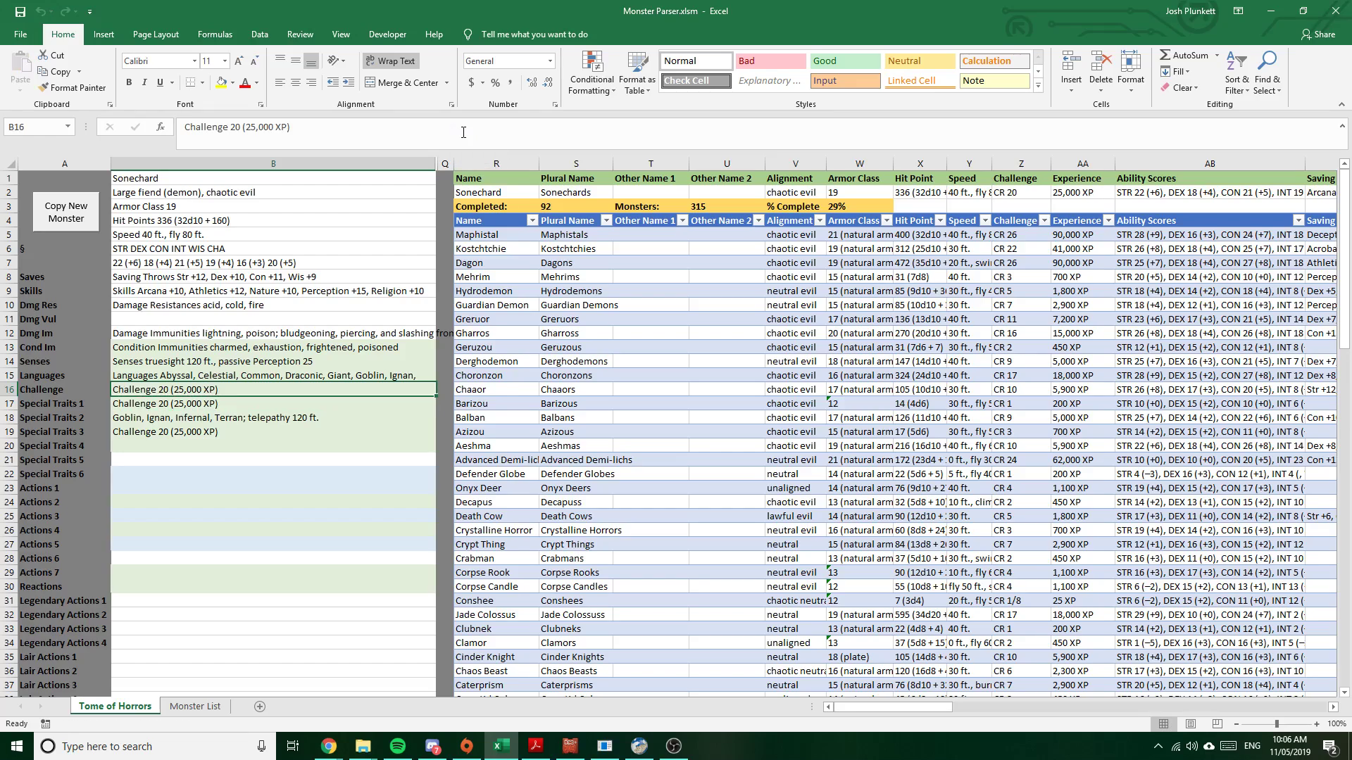
Delete the leftover duplicate lines from cells B17 to B19
key("Down")
key("Down")
key("Up")
key("shift+Down")
key("shift+Down")
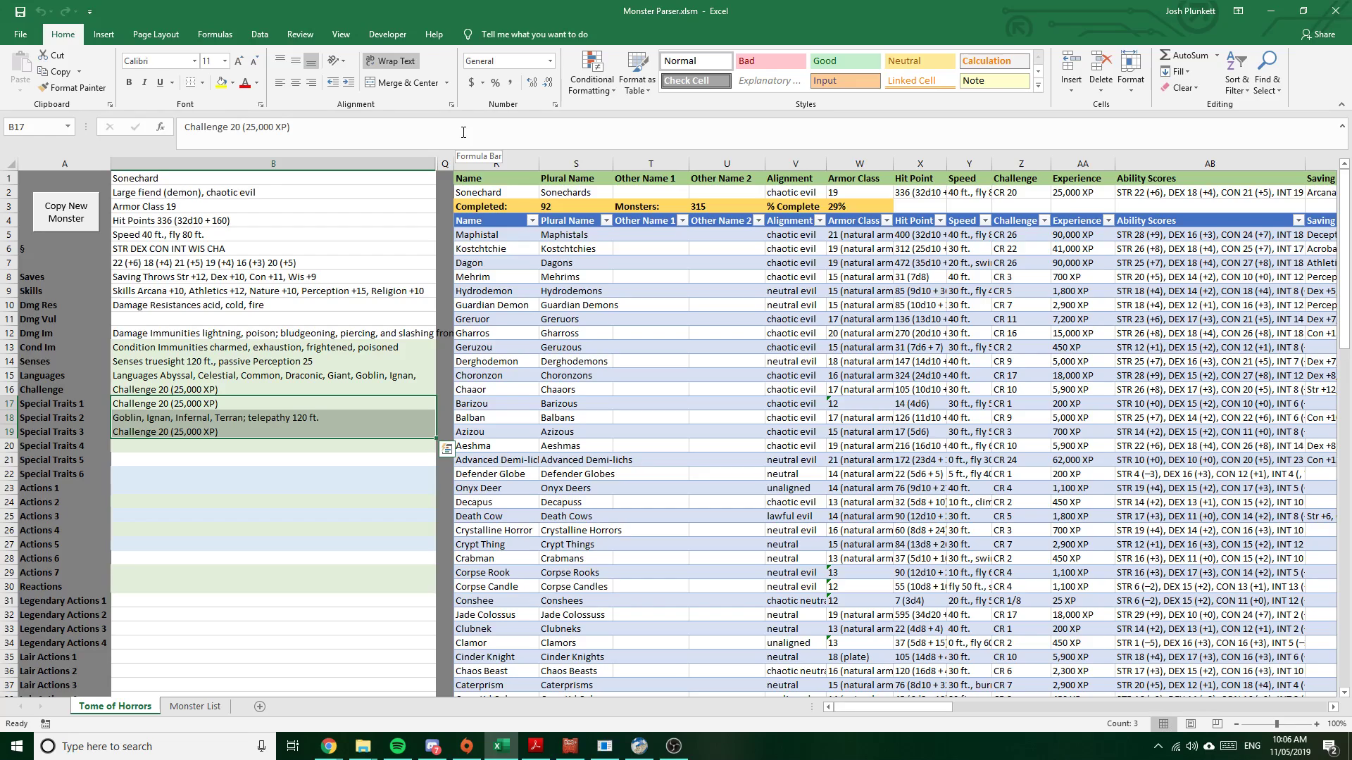
key("Delete")
key("Up")
key("Up")
key("Down")
key("Down")
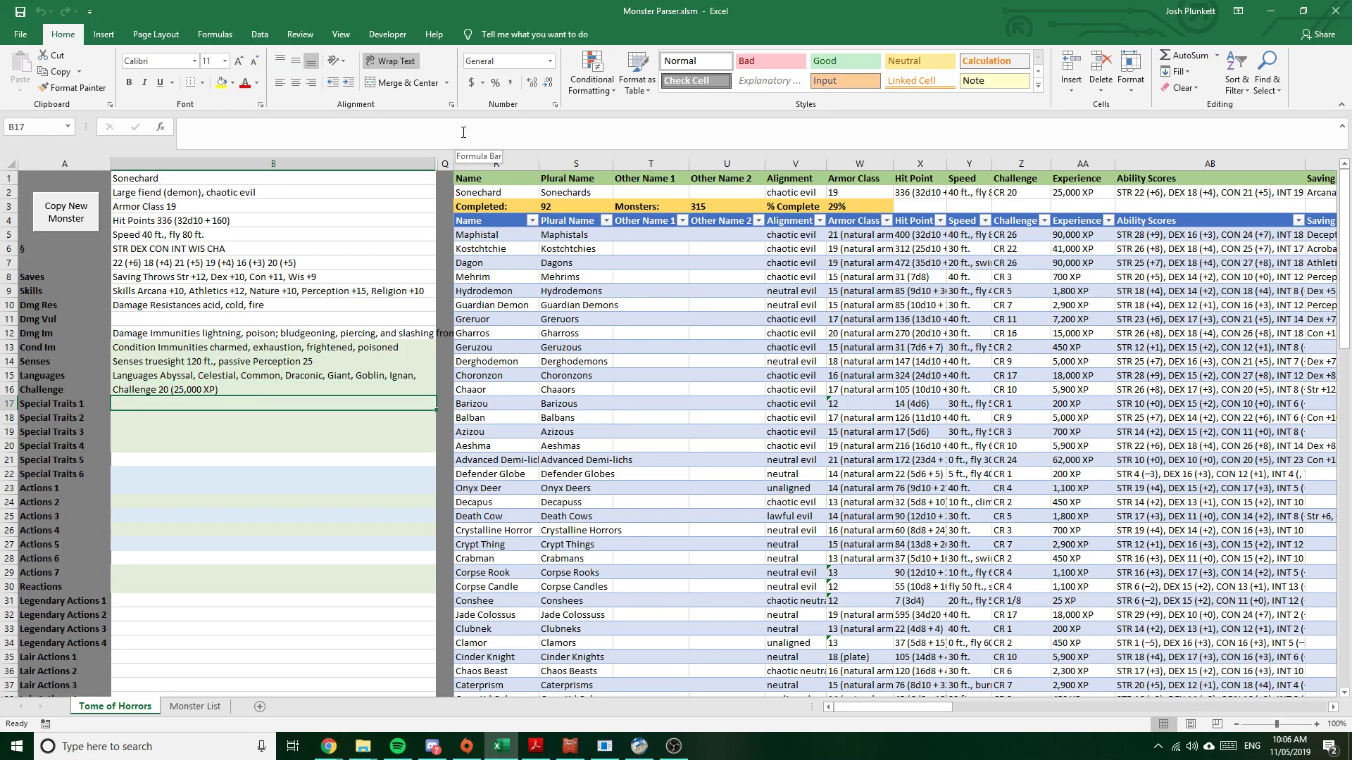
Switch to the Tome of Horrors PDF in Acrobat Reader and copy Sonechard's special traits, from Special Equipment through Undead Master
left_click(537, 746)
scroll(725, 405, "down", 2)
scroll(726, 406, "down", 5)
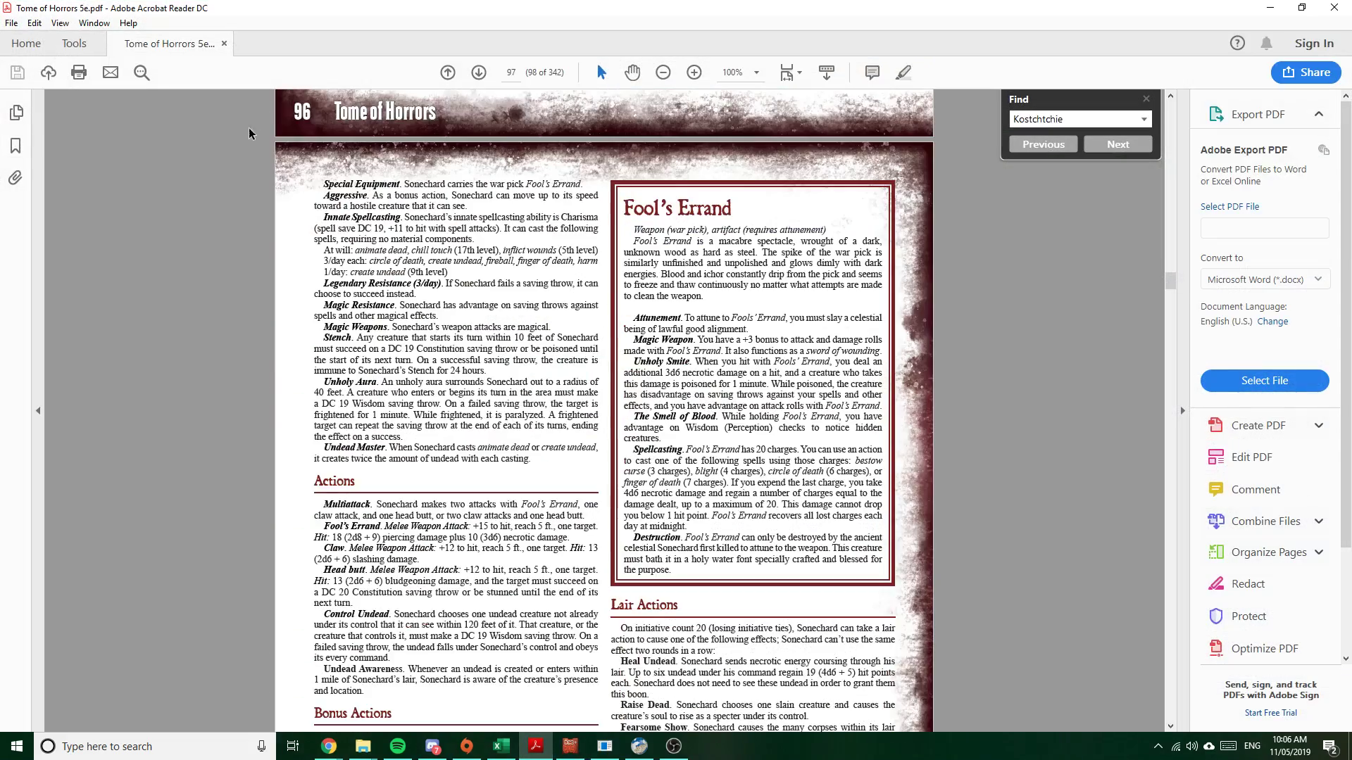
left_click_drag(323, 184, 532, 459)
Return to the Excel workbook, enlarge the formula bar and paste the copied special traits into cell B17
key("alt+Tab")
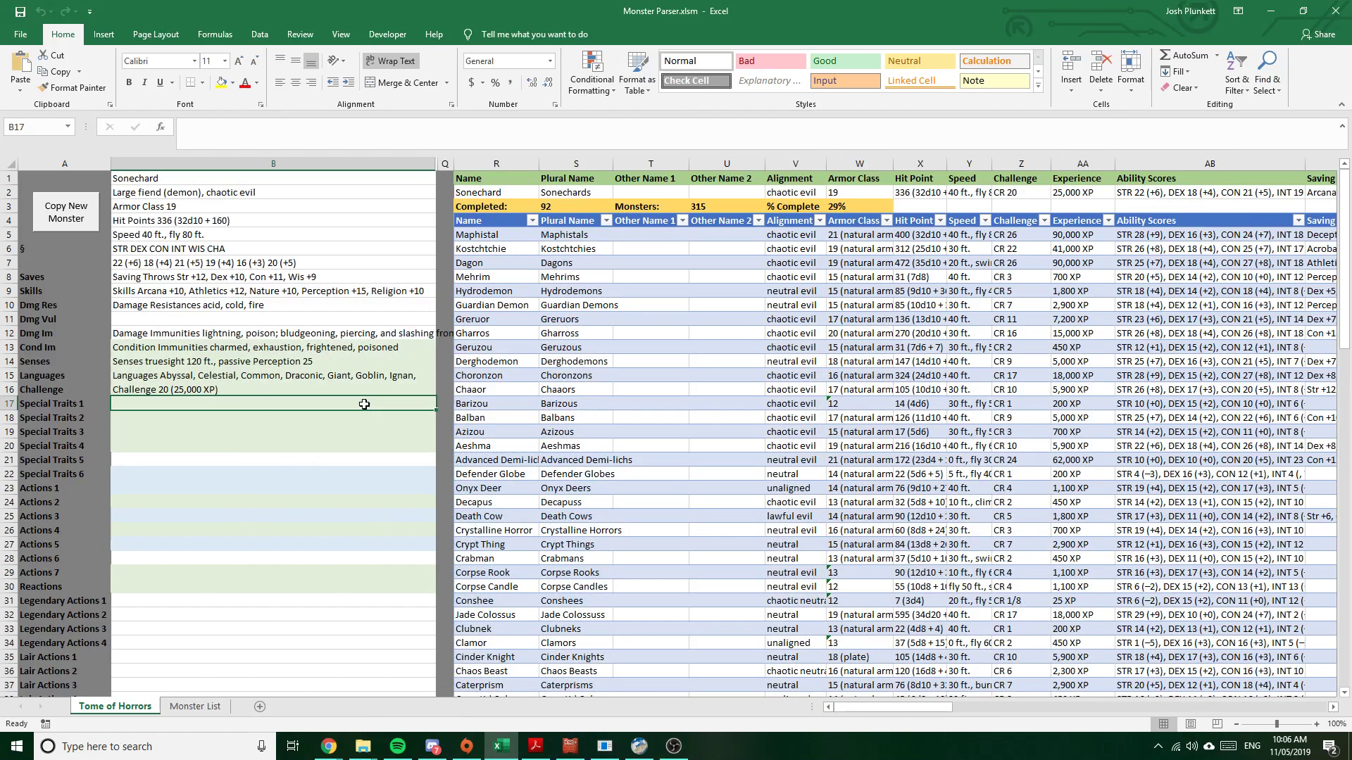
left_click(304, 146)
left_click_drag(303, 151, 325, 393)
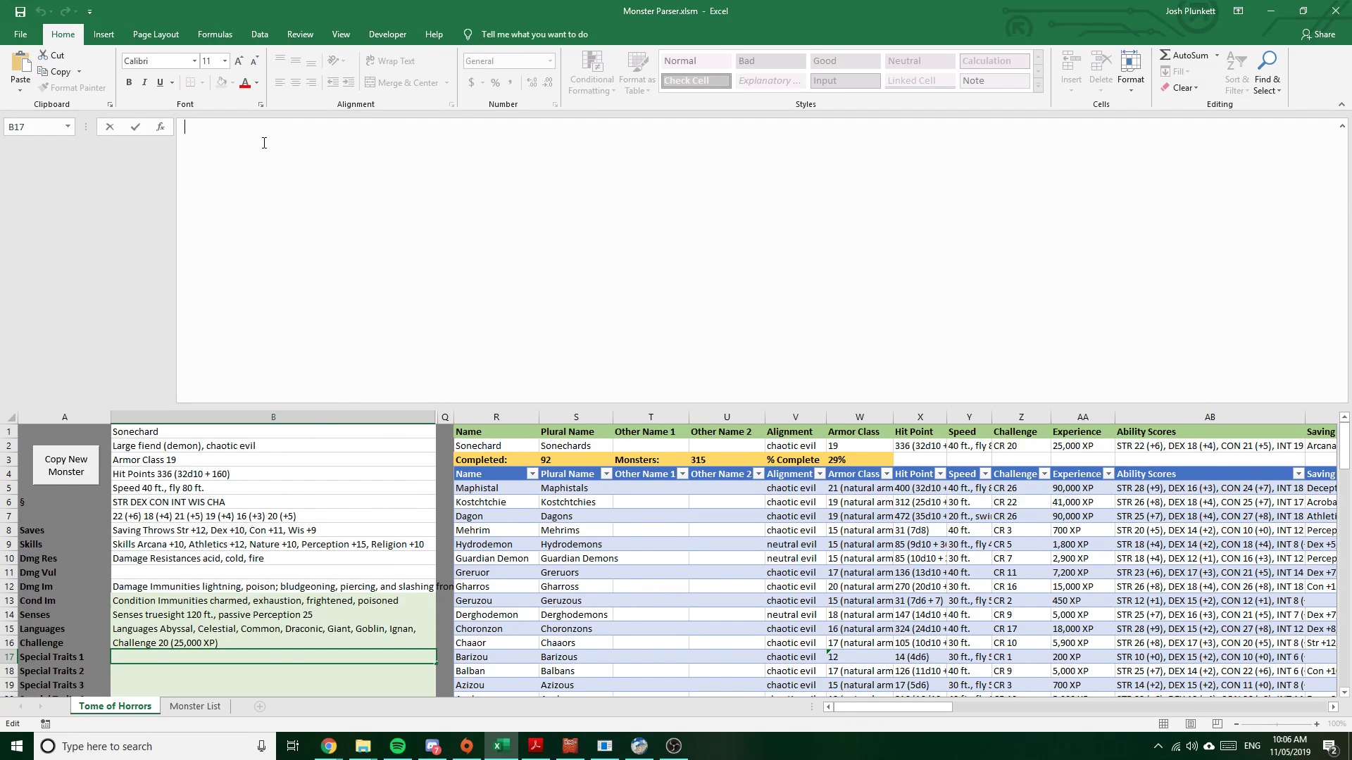
key("ctrl+v")
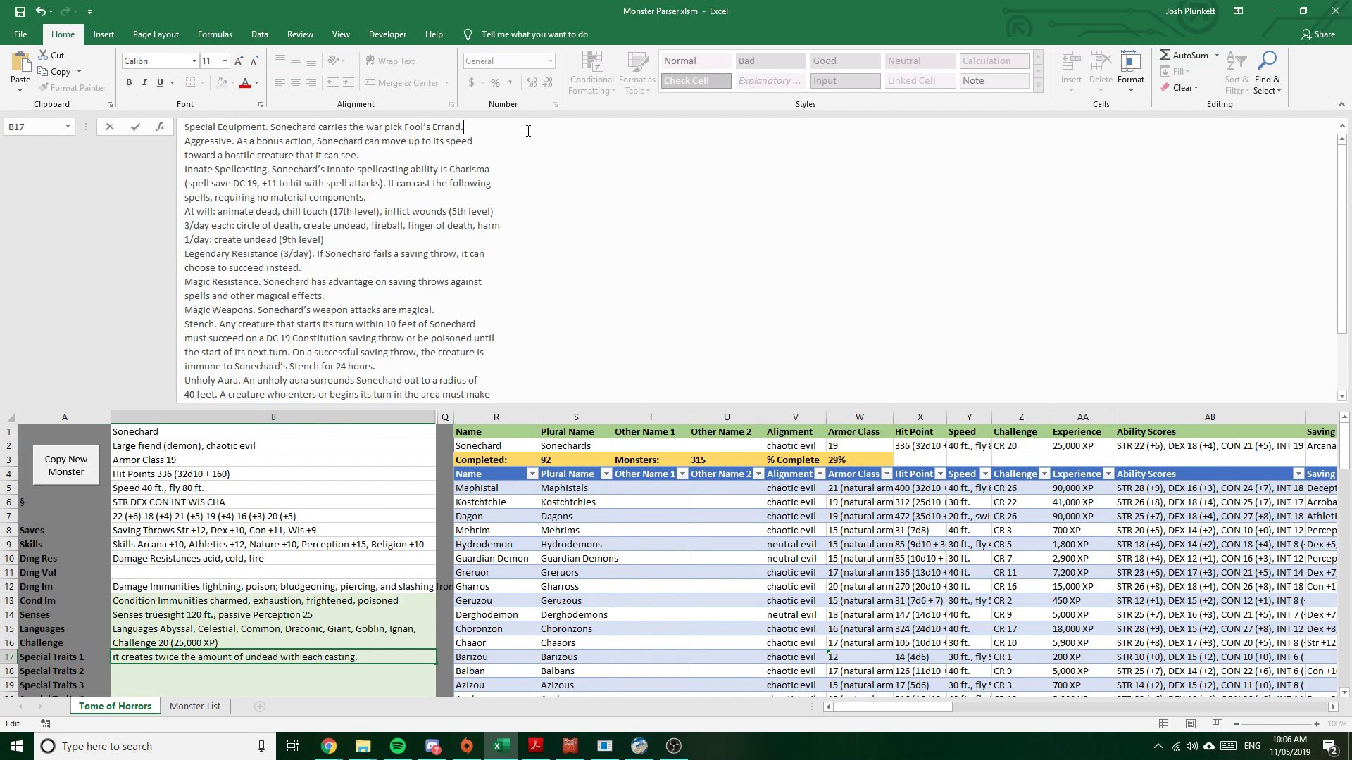
Join the broken lines of the Aggressive and Innate Spellcasting traits in B17 so each trait is one line
left_click(528, 131)
key("Delete")
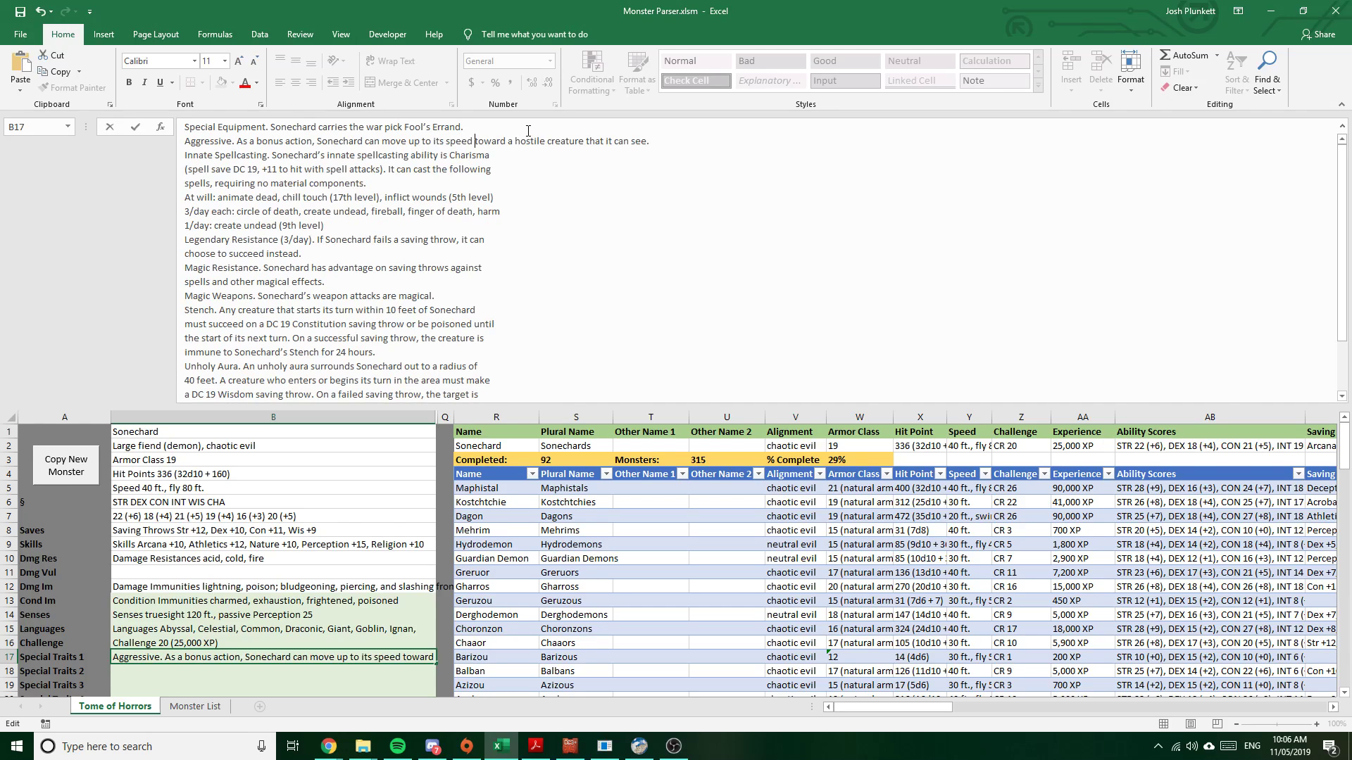
key("Down")
key("End")
key("Delete")
key("End")
key("Delete")
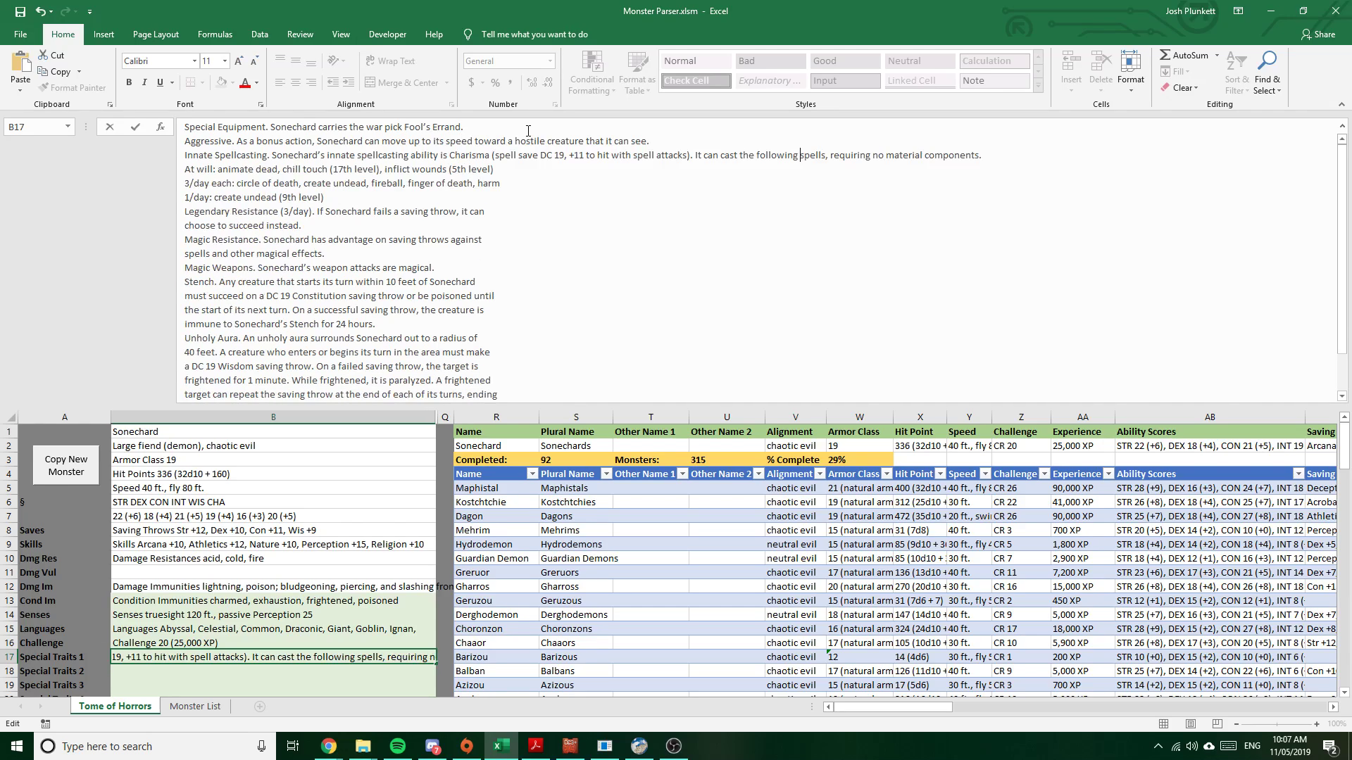
Insert two blank lines before each of the "At will", "3/day each" and "1/day" spell lines in B17
key("End")
key("alt+Return")
key("alt+Return")
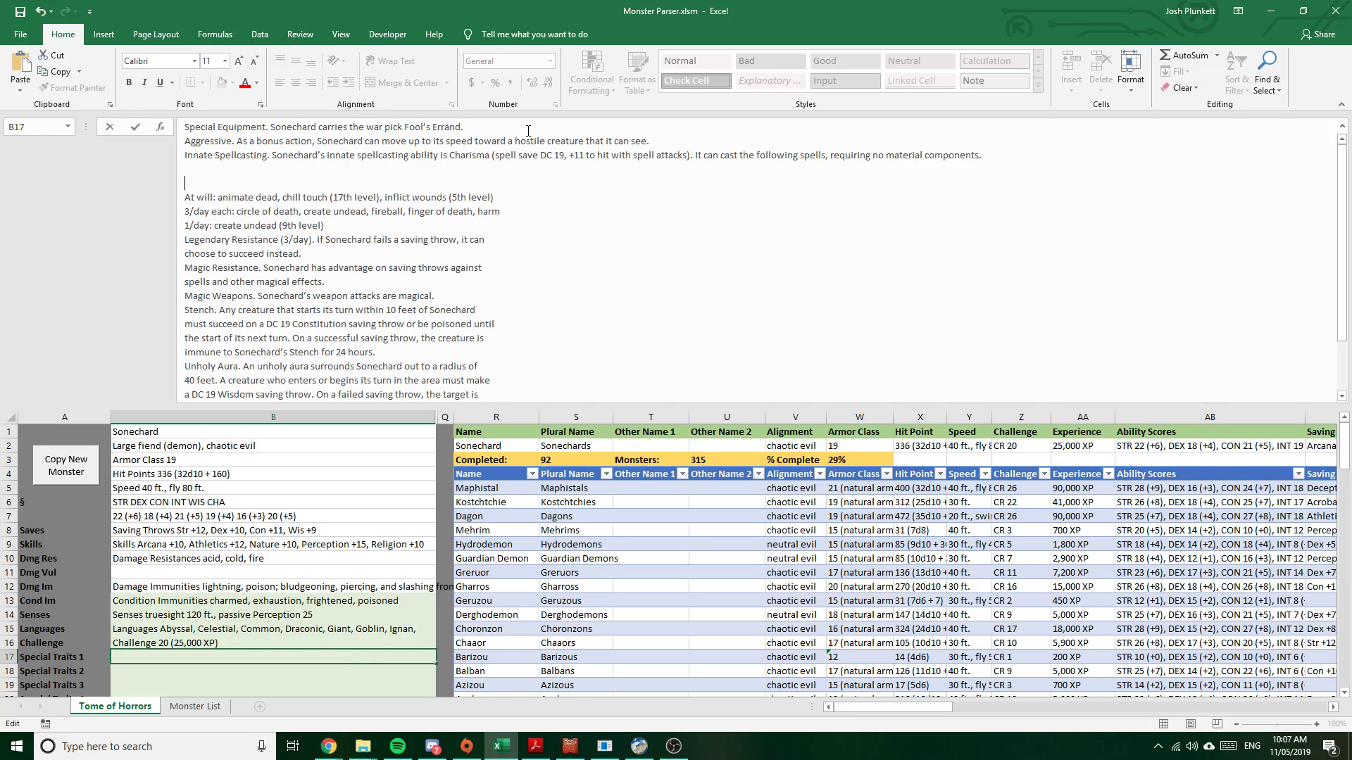
key("Down")
key("End")
key("alt+Return")
key("alt+Return")
key("Down")
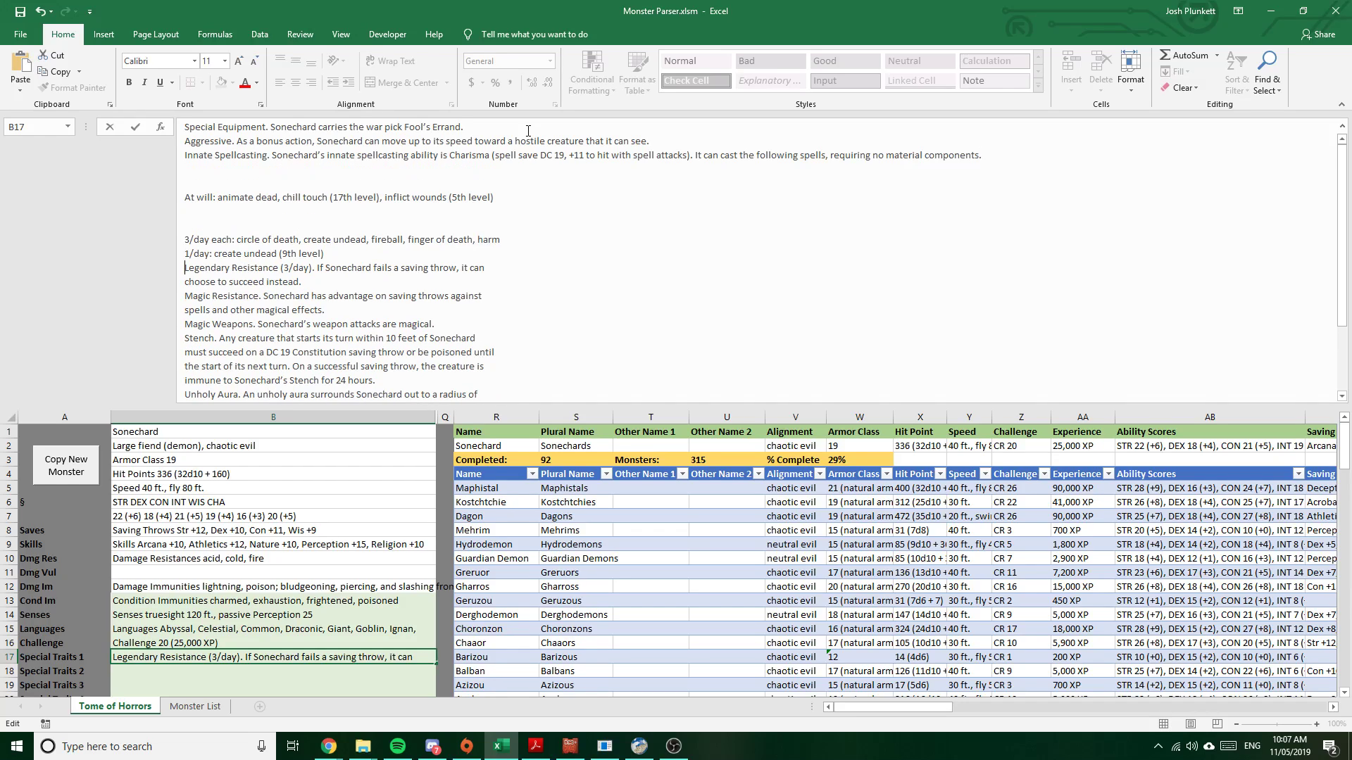
key("Down")
key("alt+Return")
key("alt+Return")
Join the broken lines of the Legendary Resistance and Magic Resistance traits in B17 into one line each
key("Down")
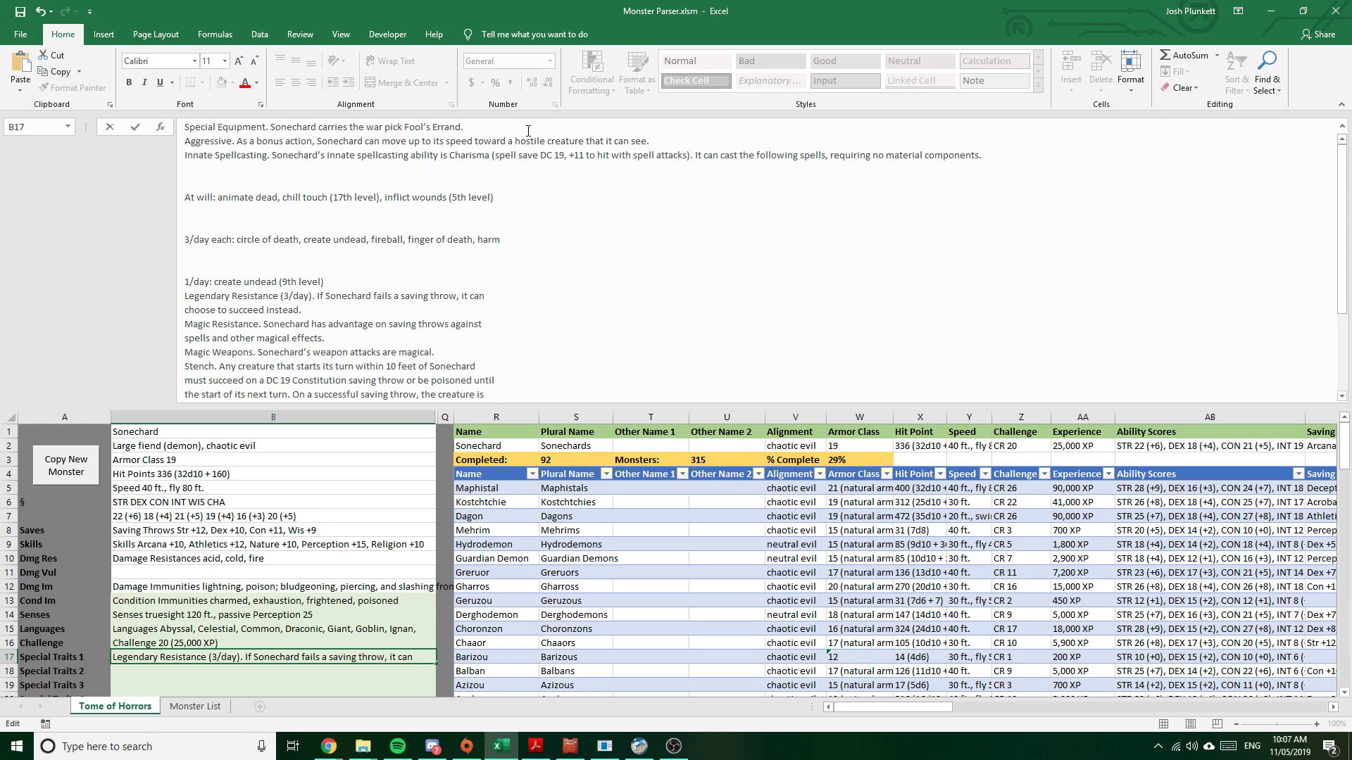
key("End")
key("Delete")
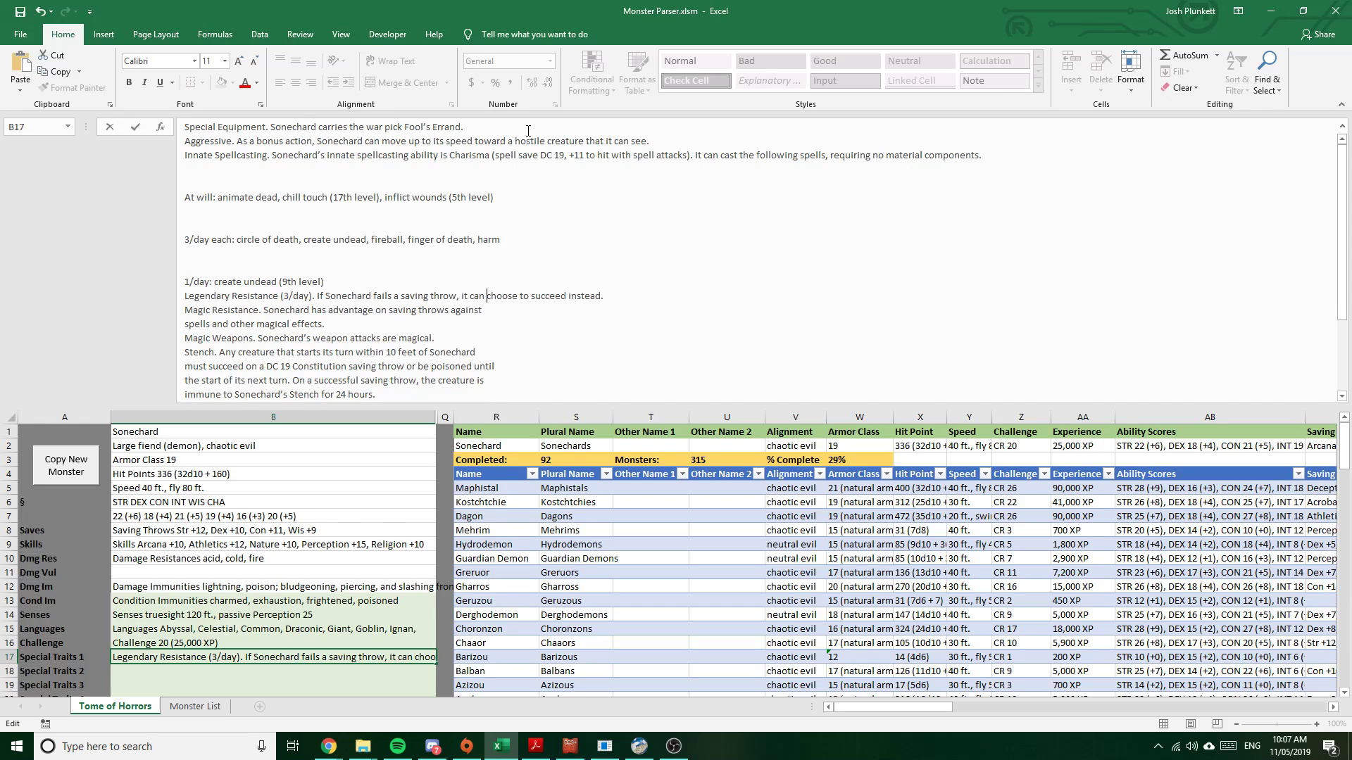
key("Down")
key("End")
key("Delete")
Join the four broken lines of the Stench trait in B17 into a single line
key("Down")
key("End")
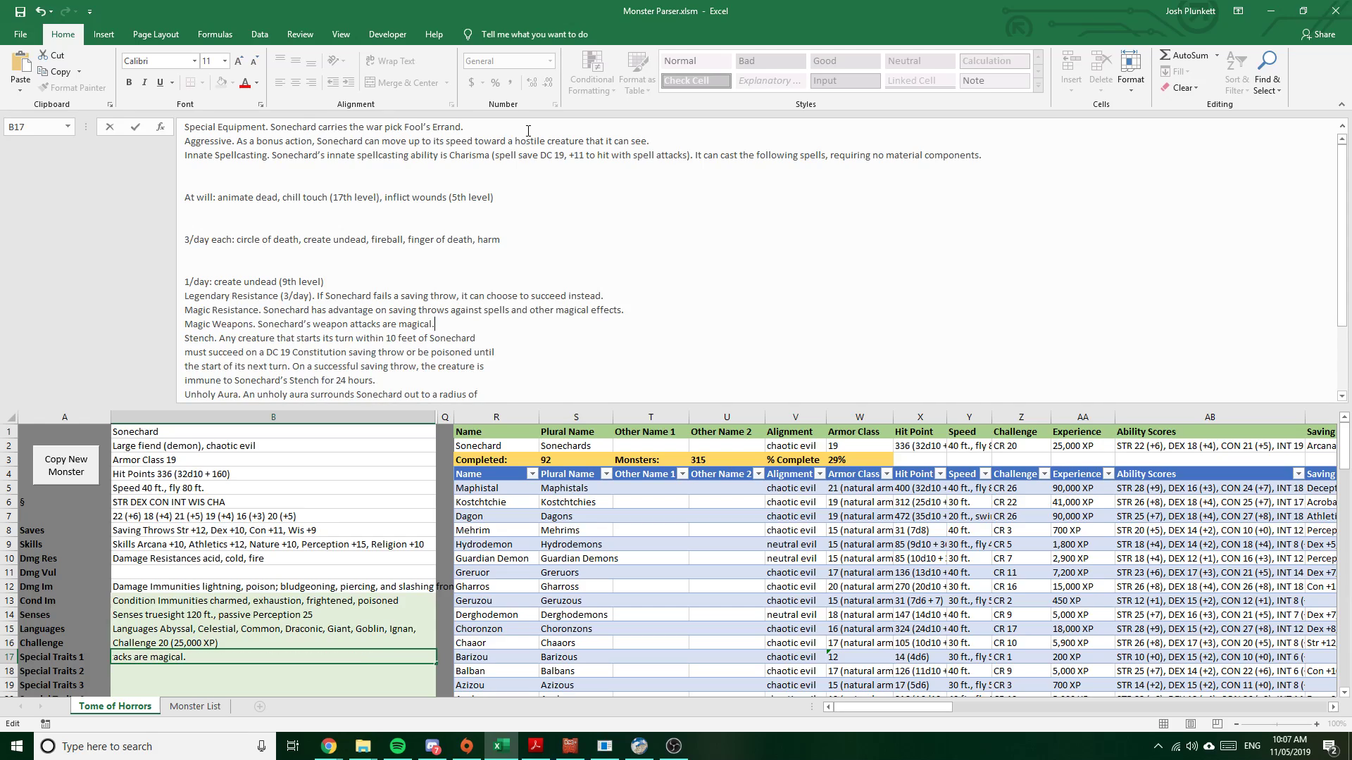
key("Down")
key("End")
key("Delete")
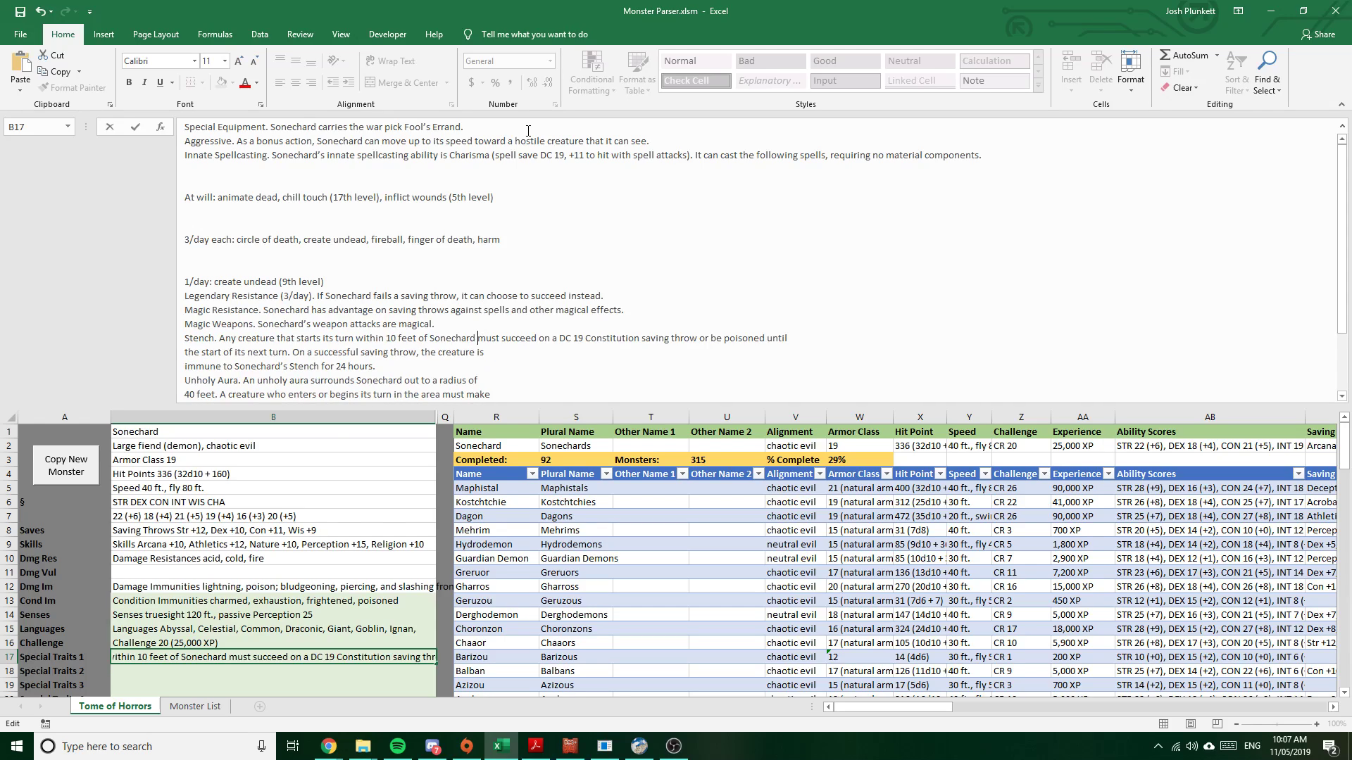
key("End")
key("Delete")
key("End")
key("Delete")
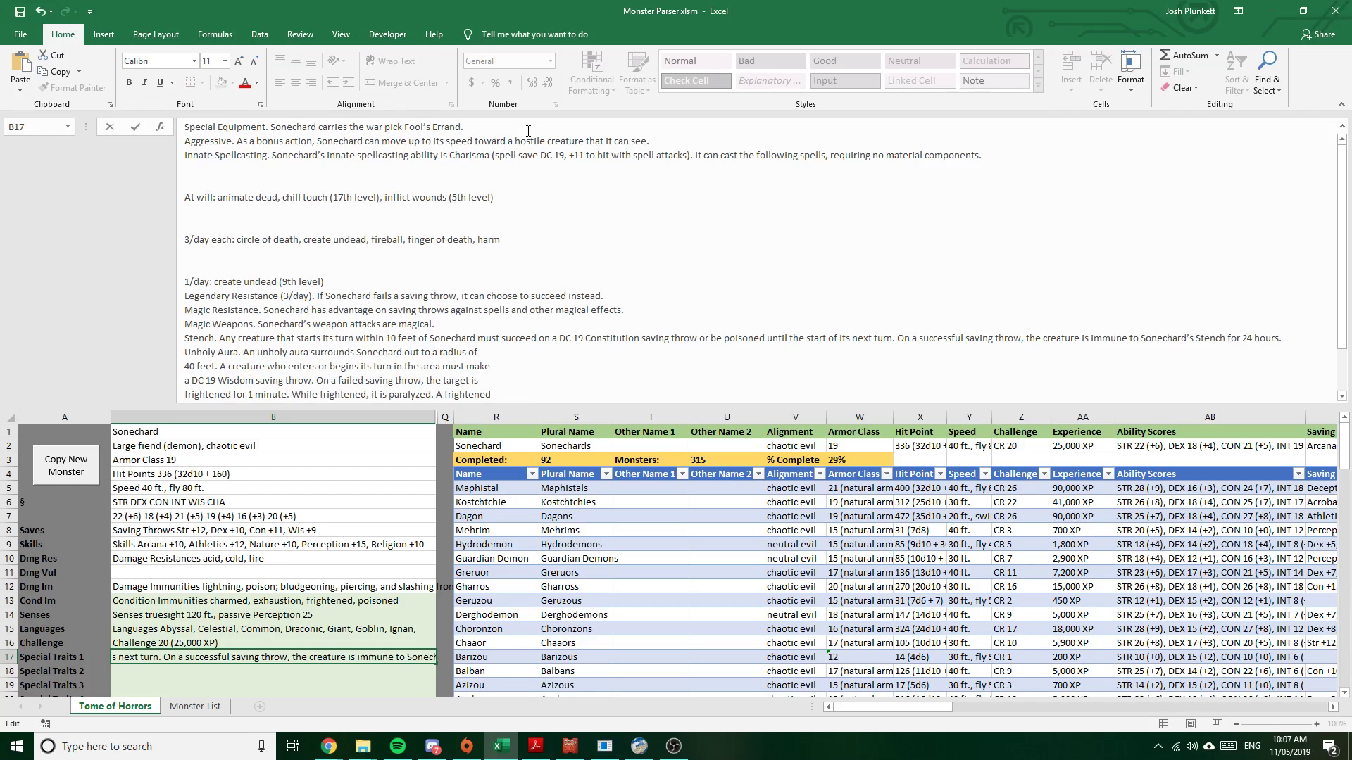
Join the Unholy Aura lines from "40 feet" onward into one paragraph and the Undead Master lines into one line in B17
key("Down")
key("Down")
key("Delete")
key("End")
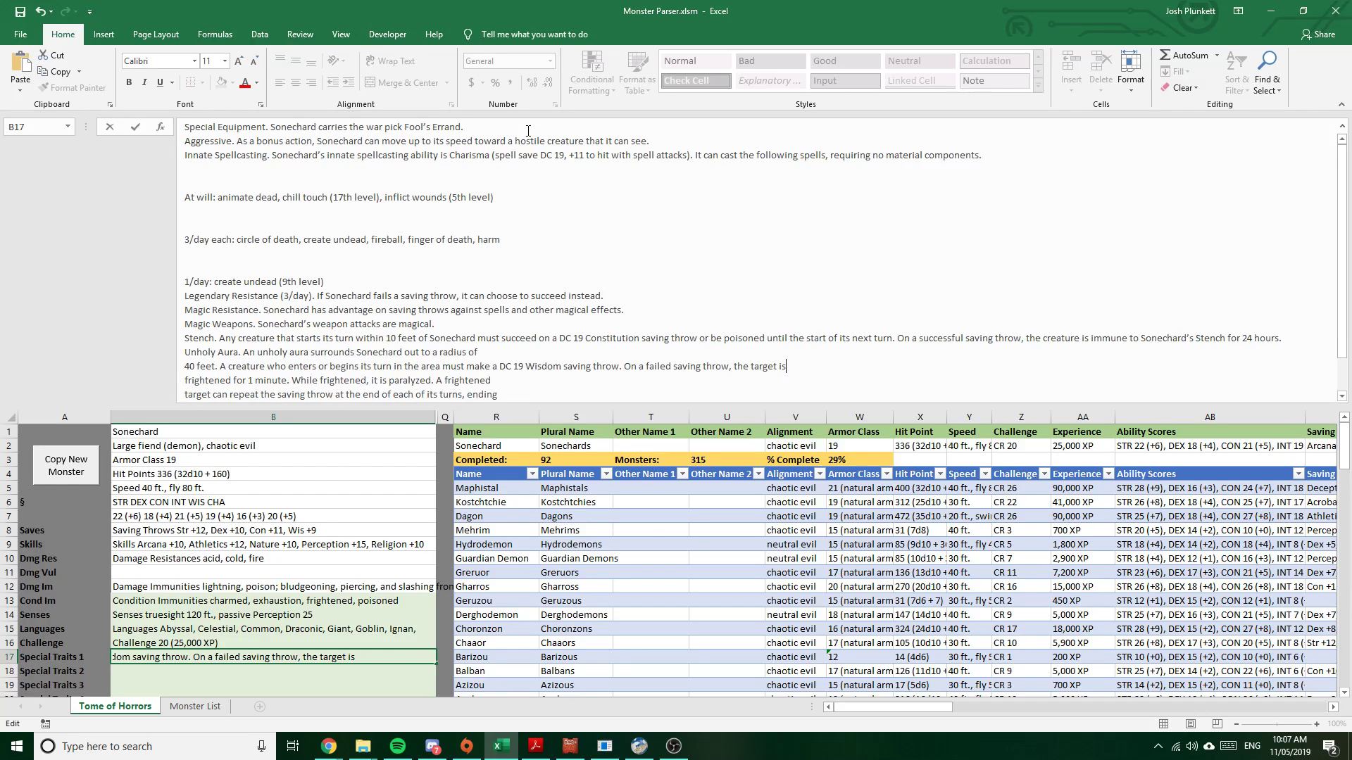
key("Delete")
key("End")
key("Delete")
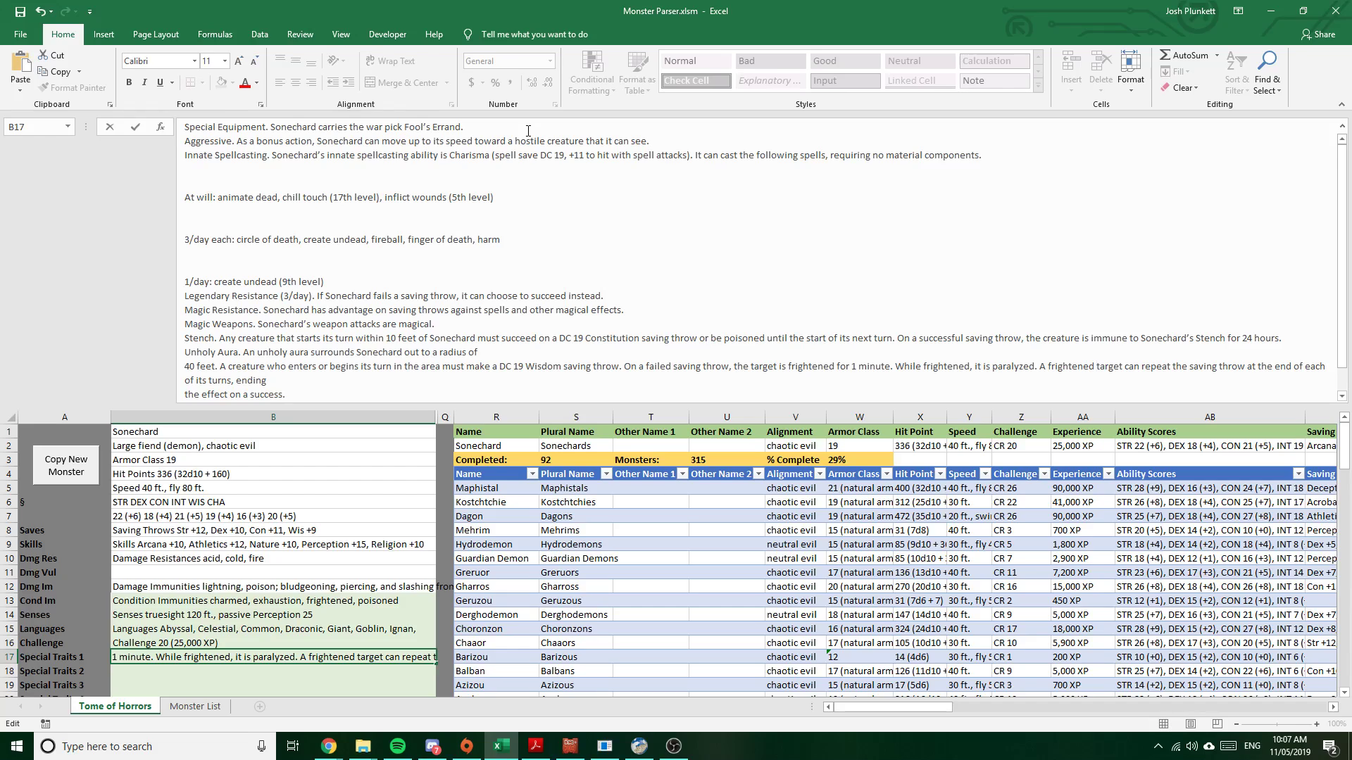
key("End")
key("Delete")
key("End")
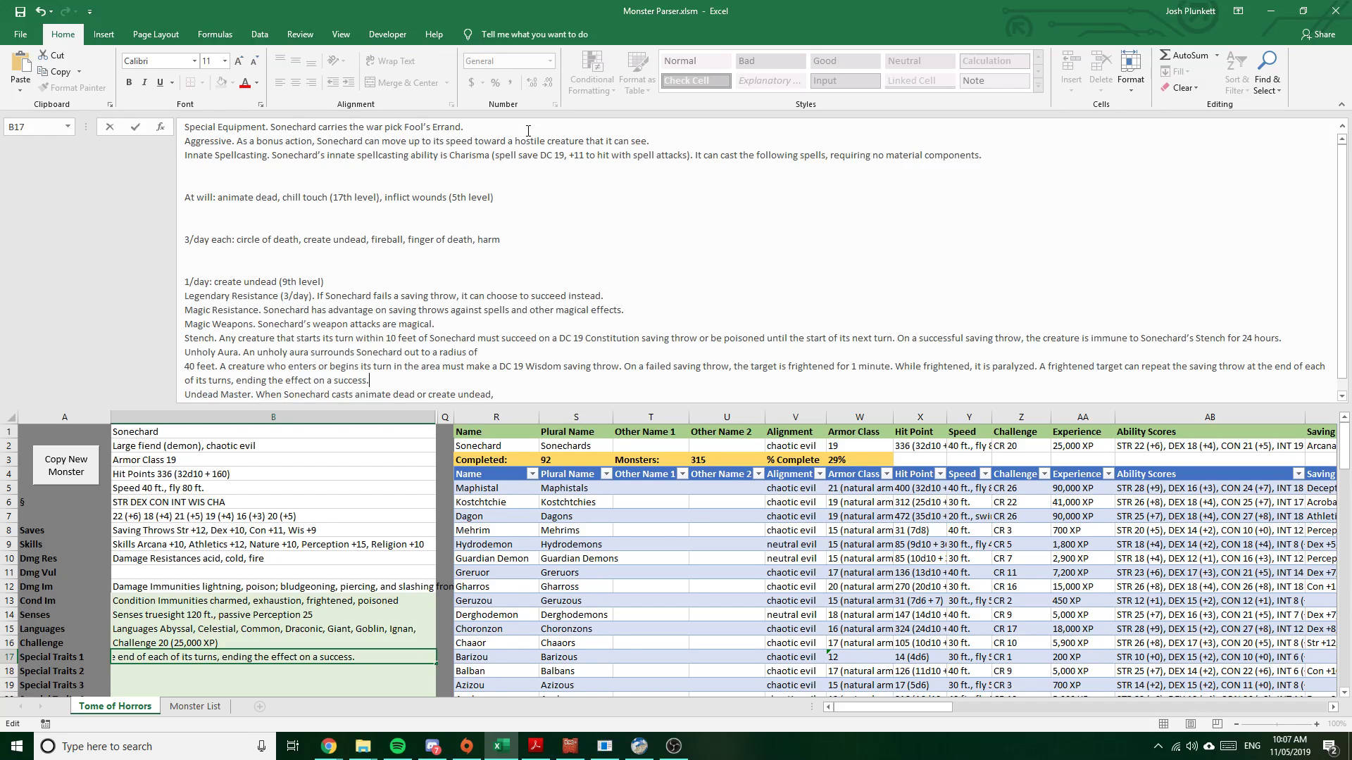
key("Down")
key("End")
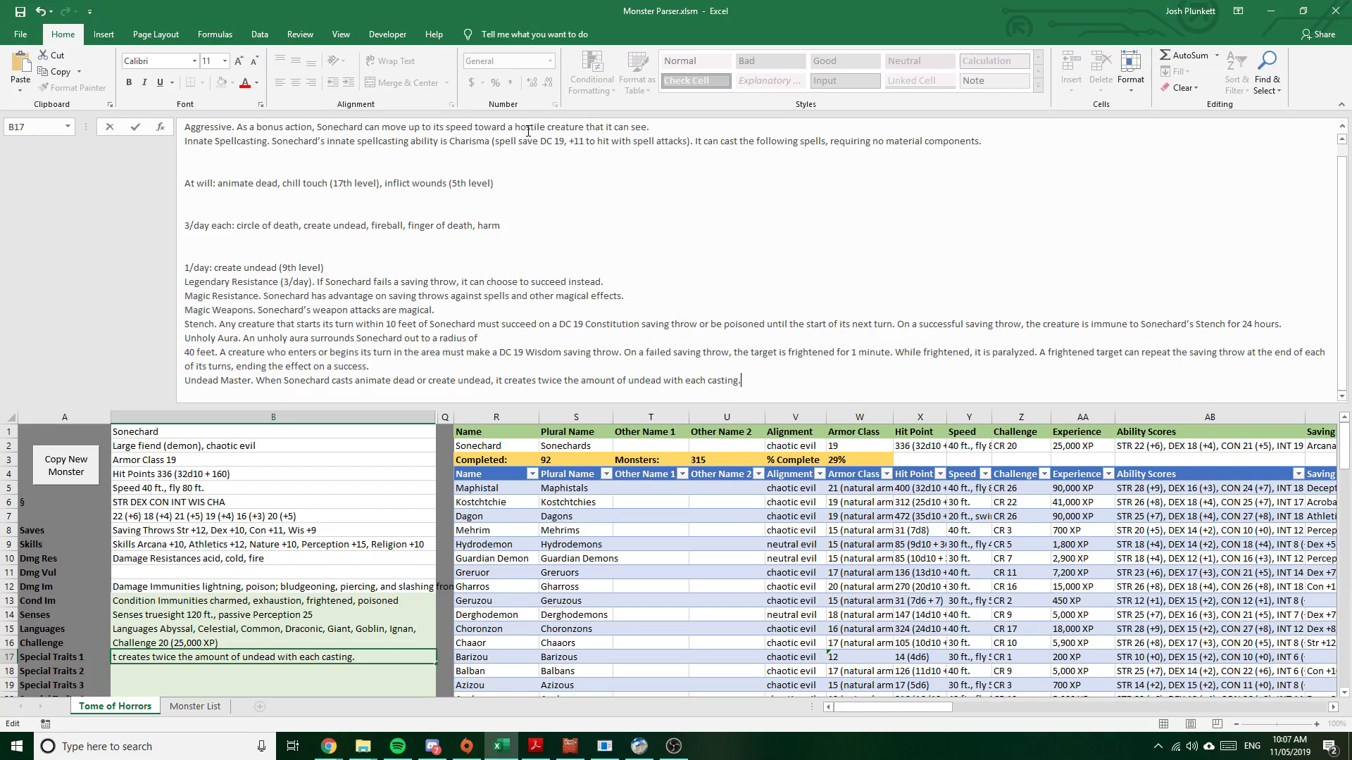
Move all traits from Aggressive onward out of B17 into B18, leaving only Special Equipment in B17
key("shift+Home")
key("shift+Up")
key("shift+Up")
key("shift+Up")
key("shift+Up")
key("shift+Up")
key("shift+Up")
key("shift+Up")
key("shift+Up")
key("shift+Up")
key("shift+Up")
key("shift+Up")
key("shift+Up")
key("shift+Up")
key("shift+Up")
key("shift+Up")
key("shift+Up")
key("shift+Up")
key("shift+Up")
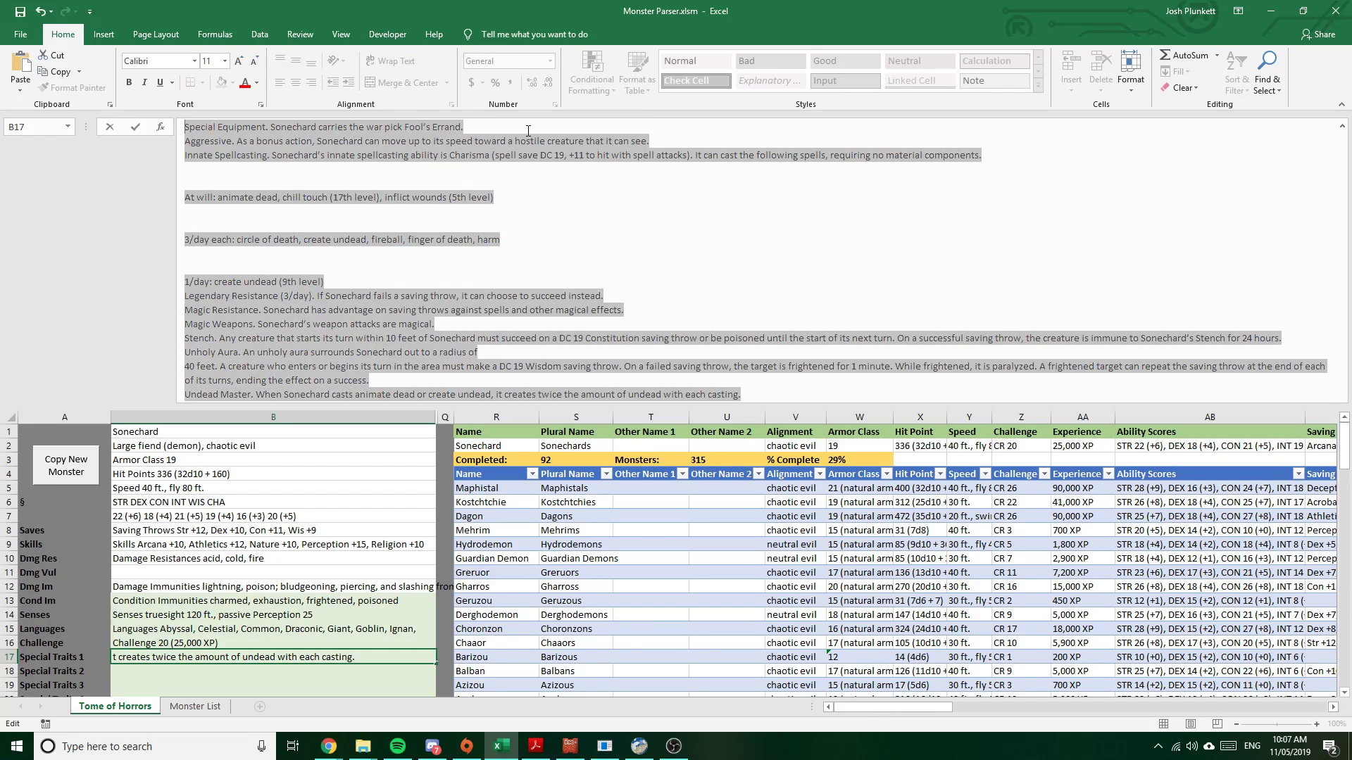
key("ctrl+x")
key("Return")
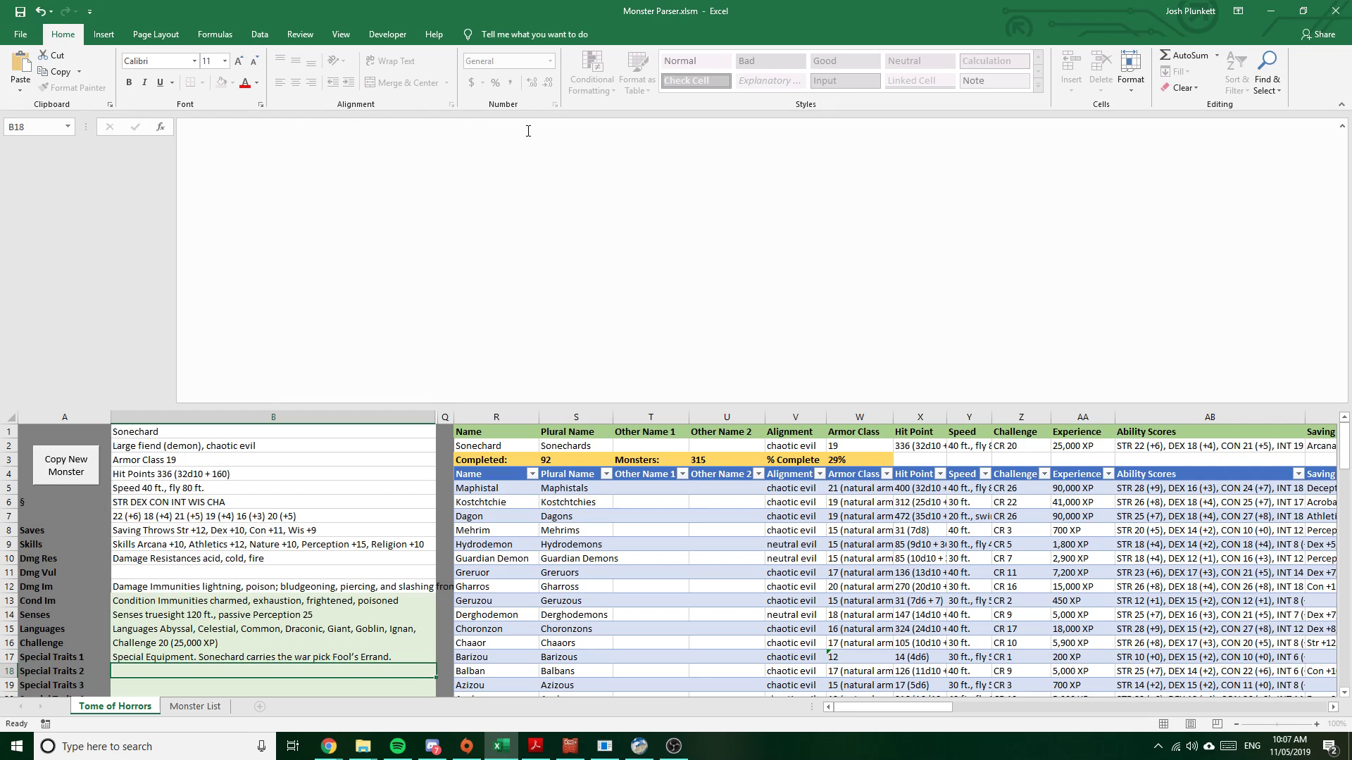
left_click(528, 130)
key("ctrl+v")
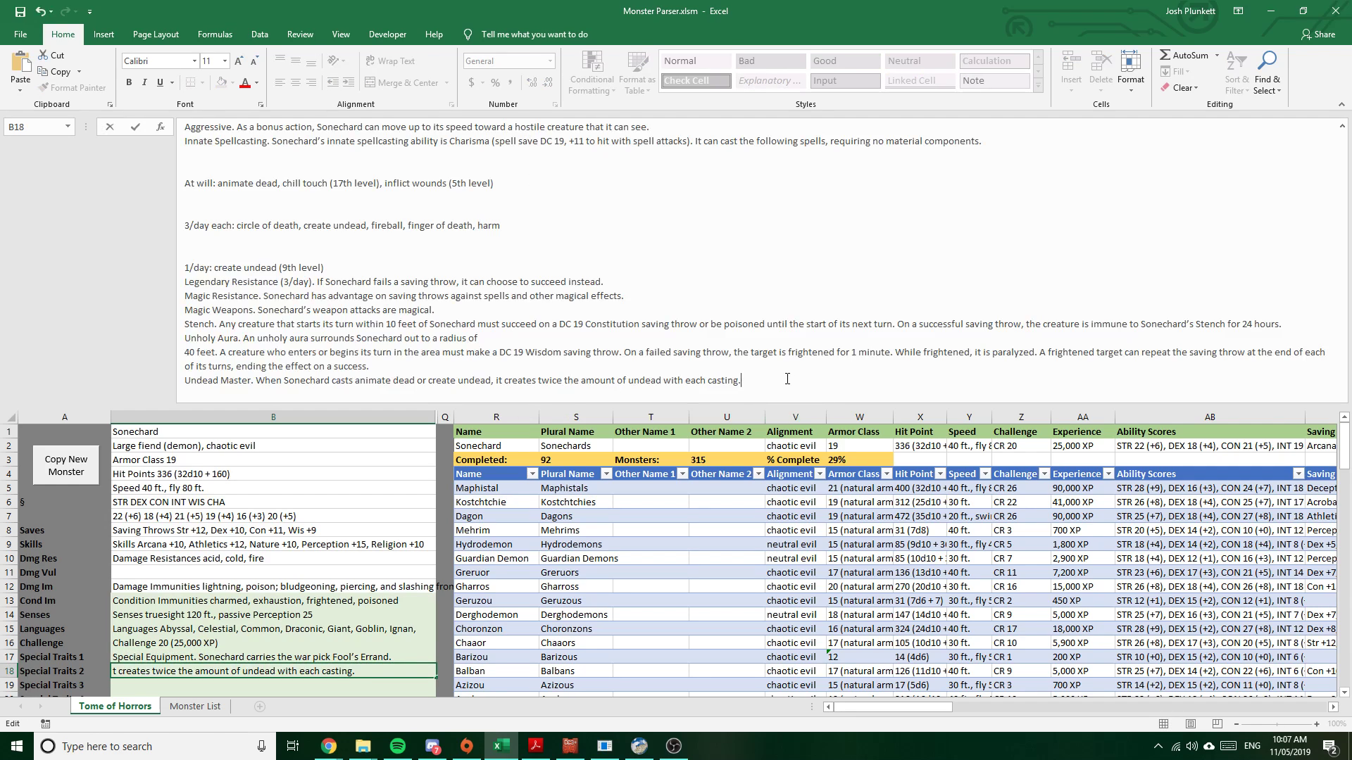
Reduce B18 to the Aggressive trait and place the text from Innate Spellcasting onward in B19
key("shift+Home")
key("shift+Up")
key("shift+Up")
key("shift+Up")
key("shift+Up")
key("shift+Up")
key("shift+Up")
key("shift+Up")
key("shift+Up")
key("shift+Up")
key("shift+Up")
key("shift+Up")
key("shift+Up")
key("shift+Up")
key("shift+Up")
key("shift+Up")
key("shift+Up")
key("shift+Up")
key("BackSpace")
key("BackSpace")
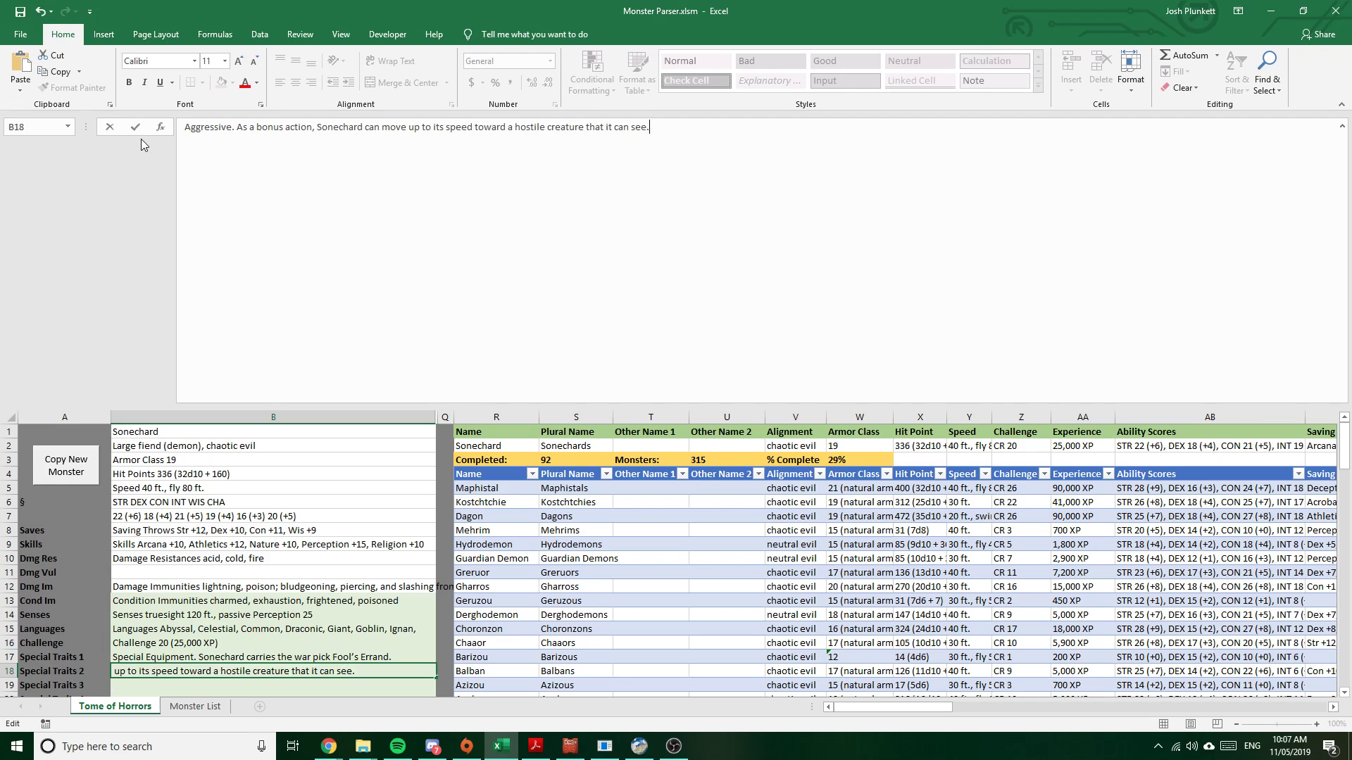
key("Return")
left_click(320, 226)
key("ctrl+v")
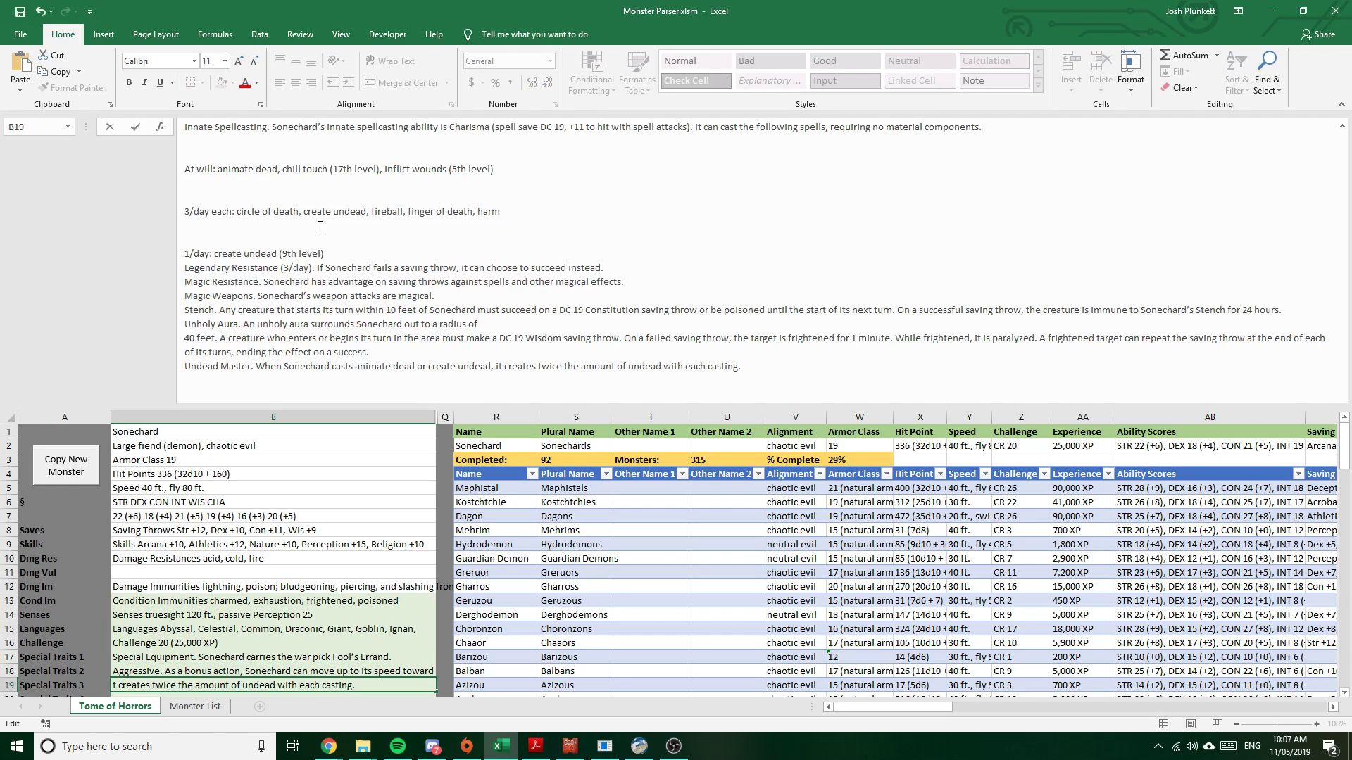
Move the traits from Legendary Resistance onward out of B19 into B20, leaving Innate Spellcasting with its spell lines
key("shift+Home")
key("shift+Up")
key("shift+Up")
key("shift+Up")
key("shift+Up")
key("shift+Up")
key("shift+Up")
key("shift+Up")
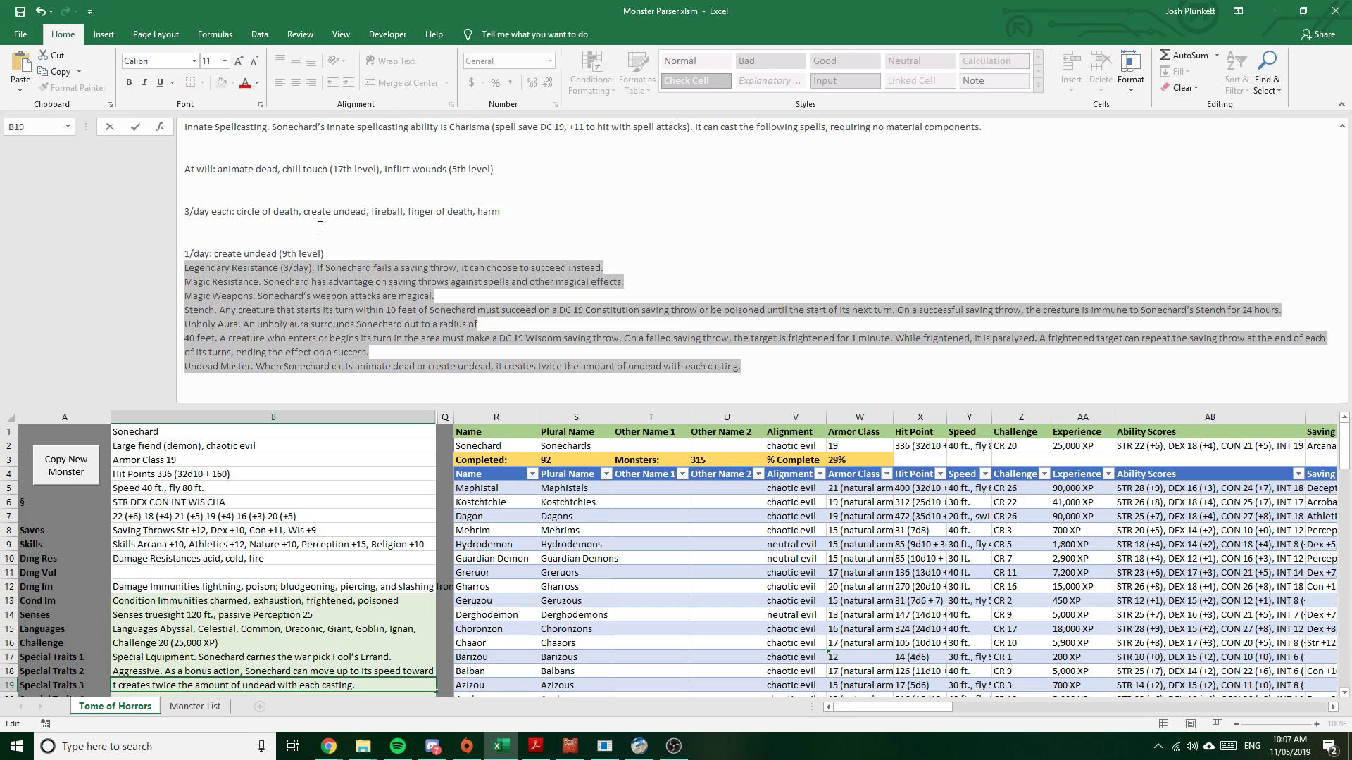
key("ctrl+x")
key("Return")
left_click(320, 226)
key("ctrl+v")
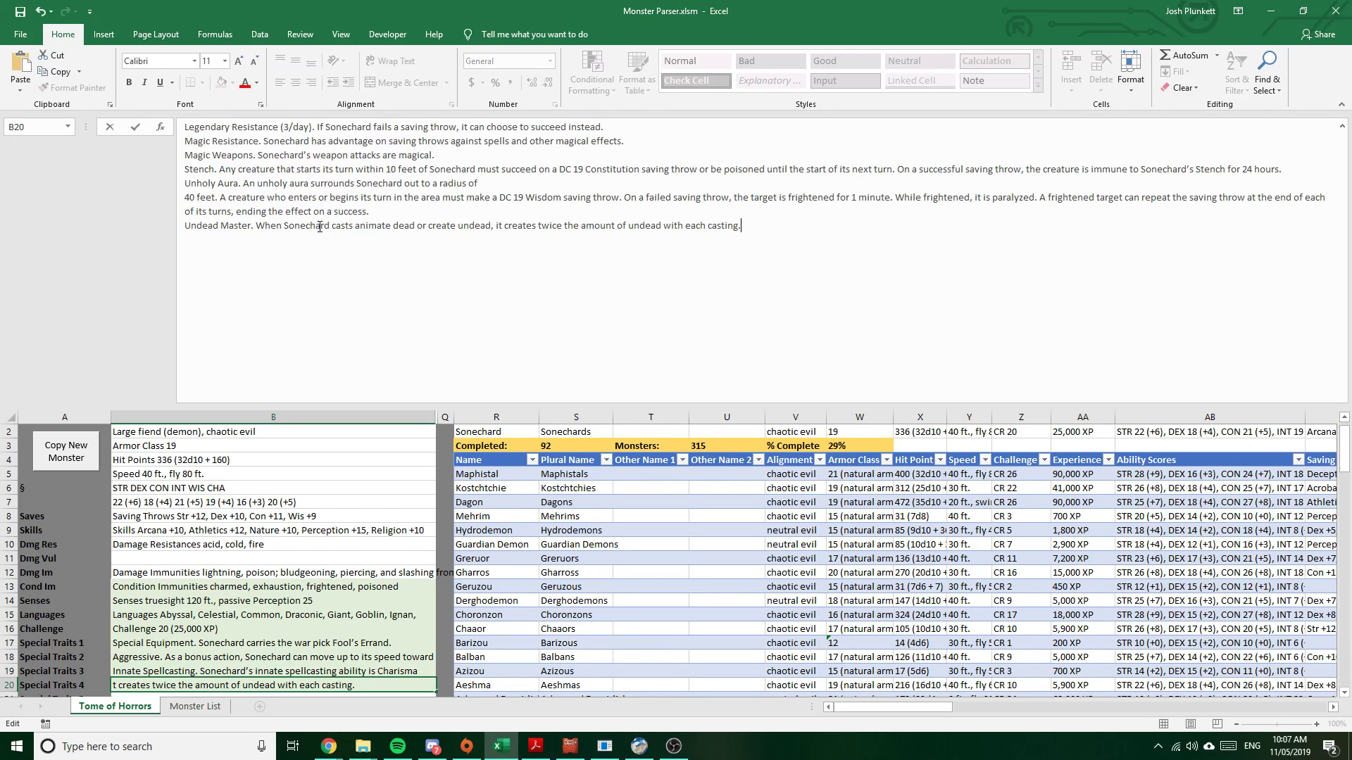
Move the traits from Magic Resistance onward out of B20 into B21, leaving only Legendary Resistance in B20
key("shift+Home")
key("shift+Up")
key("shift+Up")
key("shift+Up")
key("shift+Up")
key("shift+Up")
key("shift+Up")
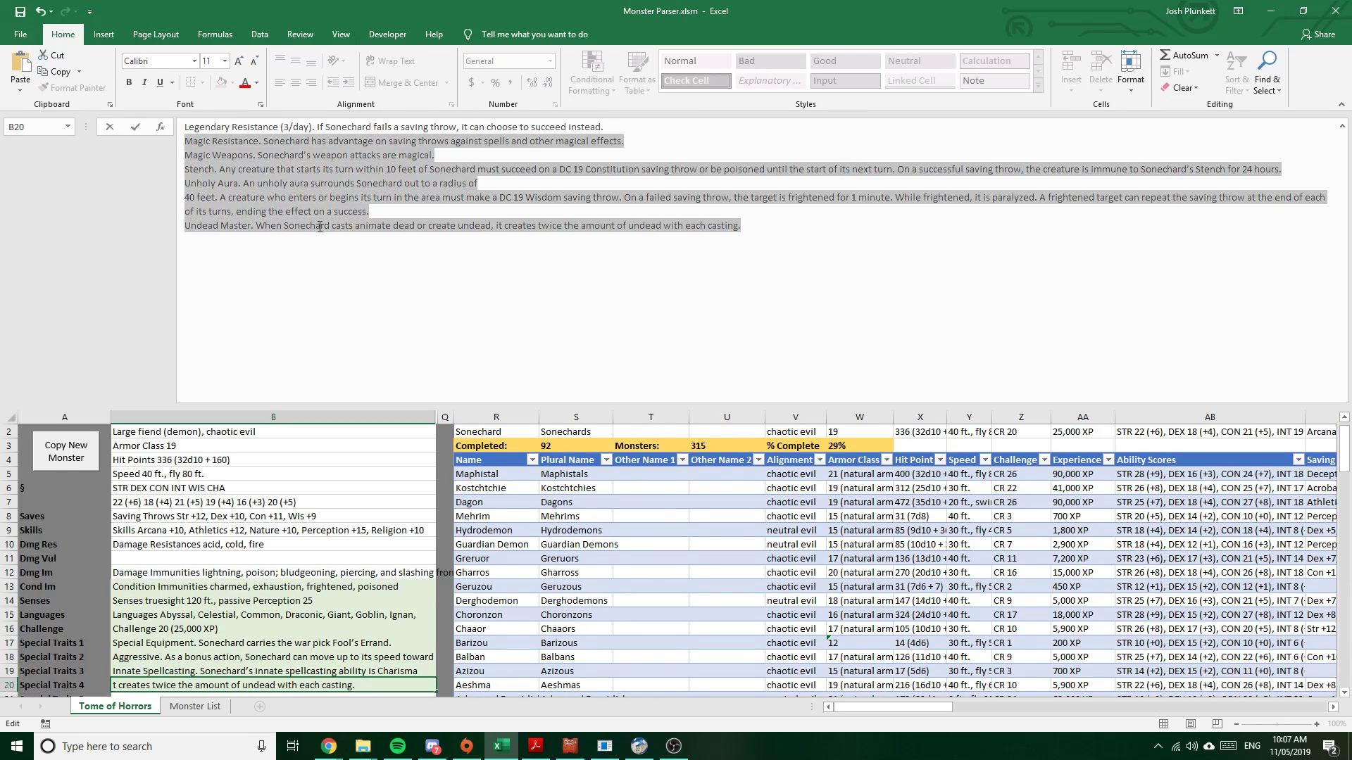
key("ctrl+x")
key("Return")
left_click(319, 226)
key("ctrl+v")
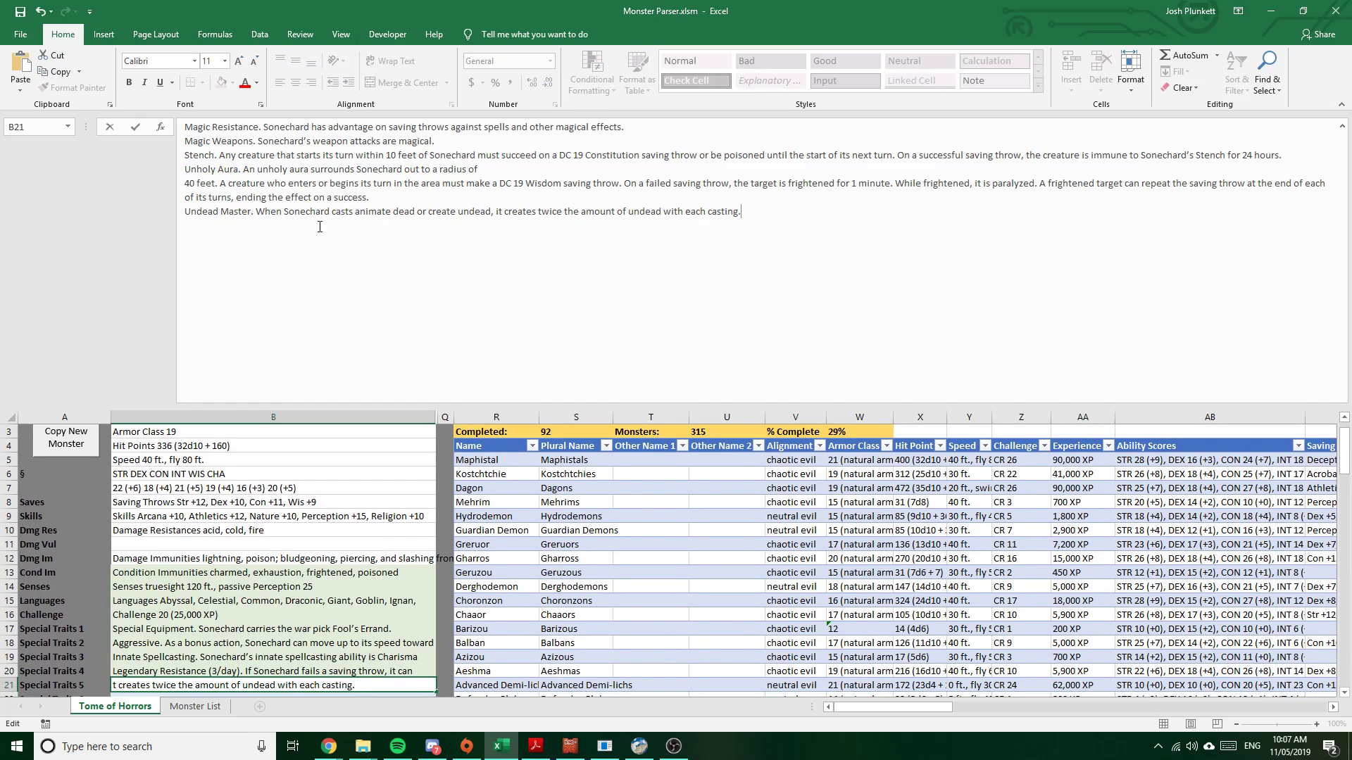
Move the traits from Magic Weapons onward out of B21 into B22, leaving only Magic Resistance in B21
key("shift+Home")
key("shift+Up")
key("shift+Up")
key("shift+Up")
key("shift+Up")
key("shift+Up")
key("shift+Left")
key("ctrl+x")
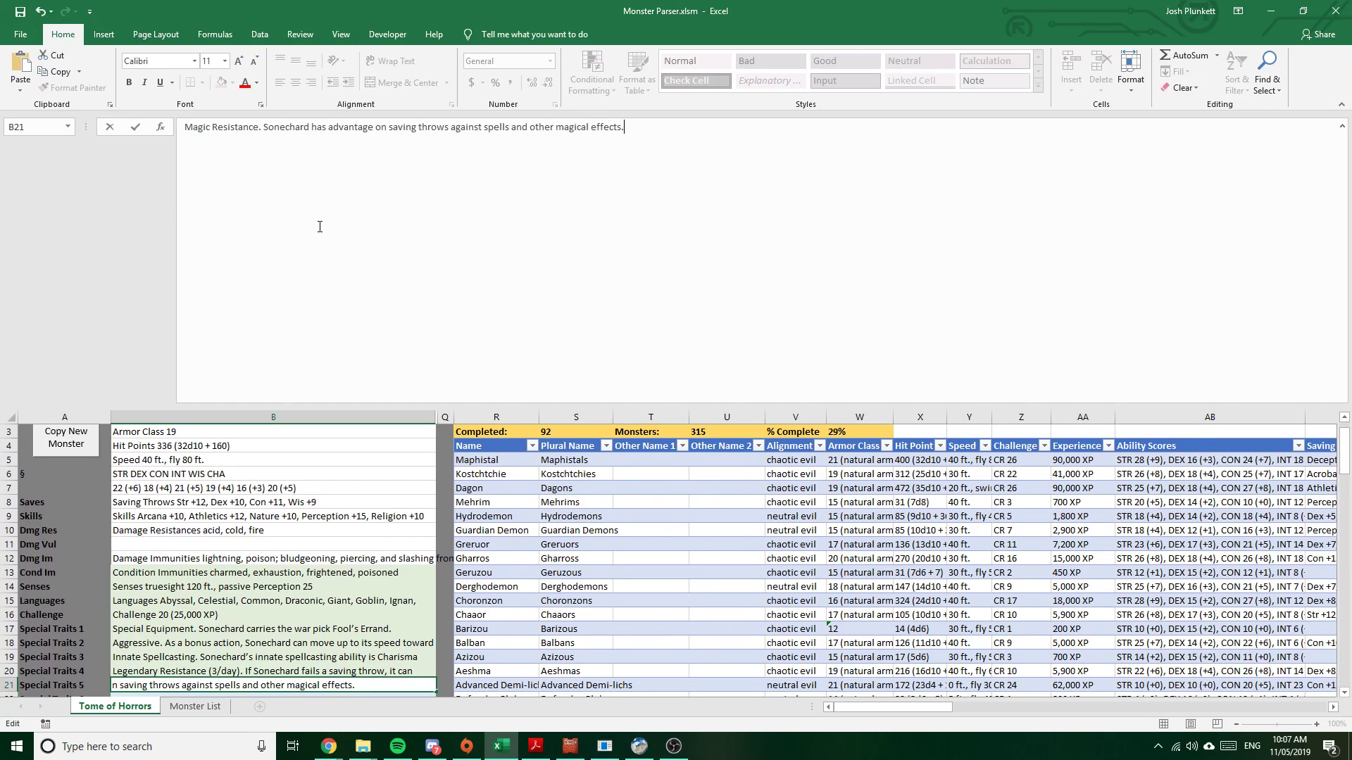
key("Return")
left_click(320, 226)
key("ctrl+v")
Cut the traits from Stench onward in B22 and paste them back below Magic Weapons, separated by two blank lines
key("shift+Home")
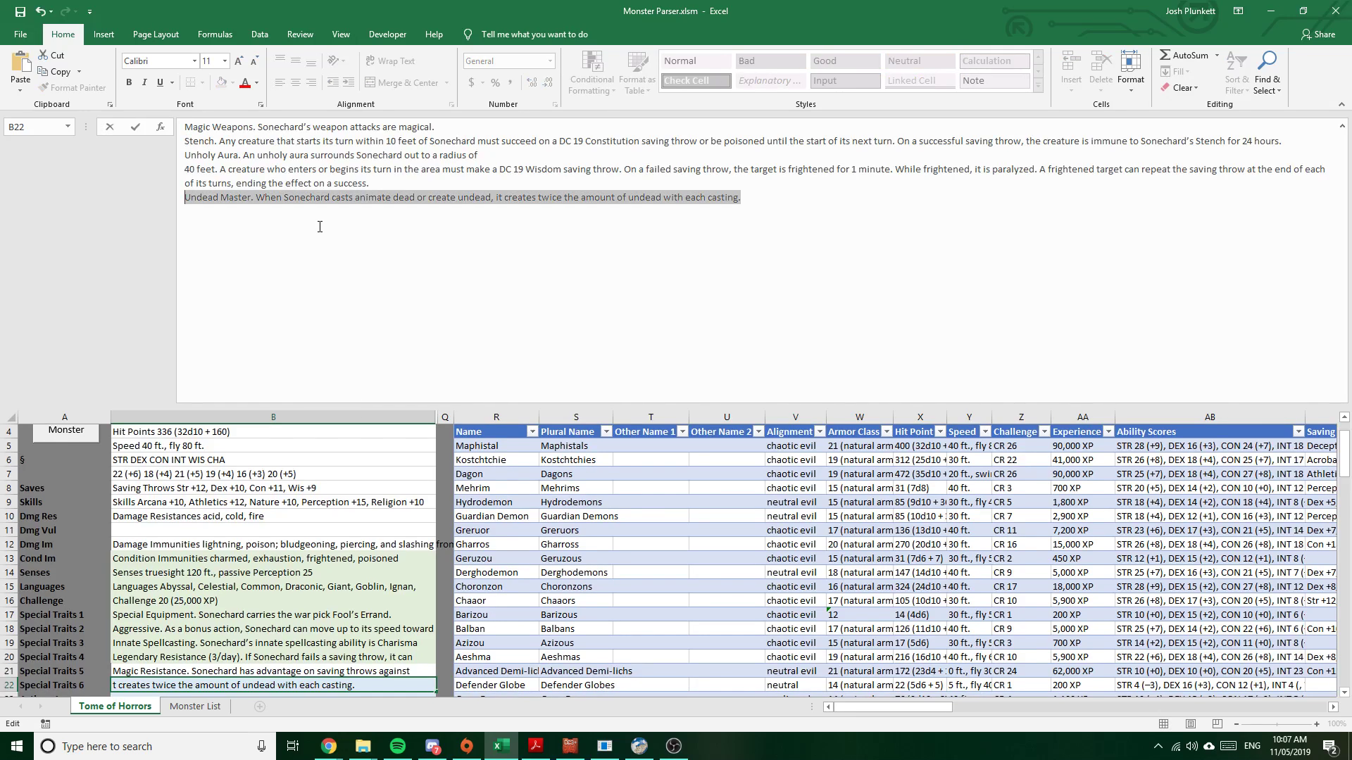
key("shift+Up")
key("shift+Up")
key("shift+Up")
key("shift+Up")
key("ctrl+x")
key("Return")
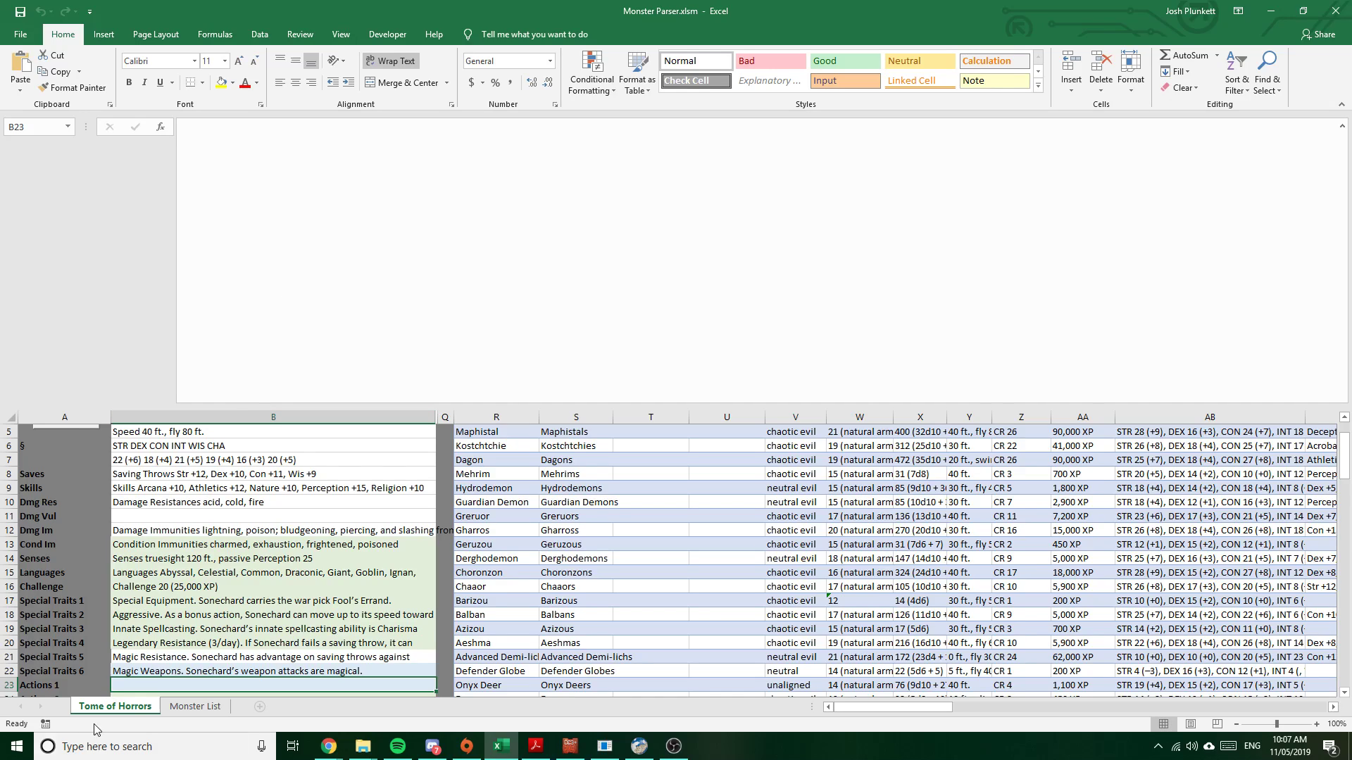
left_click(153, 669)
left_click(450, 133)
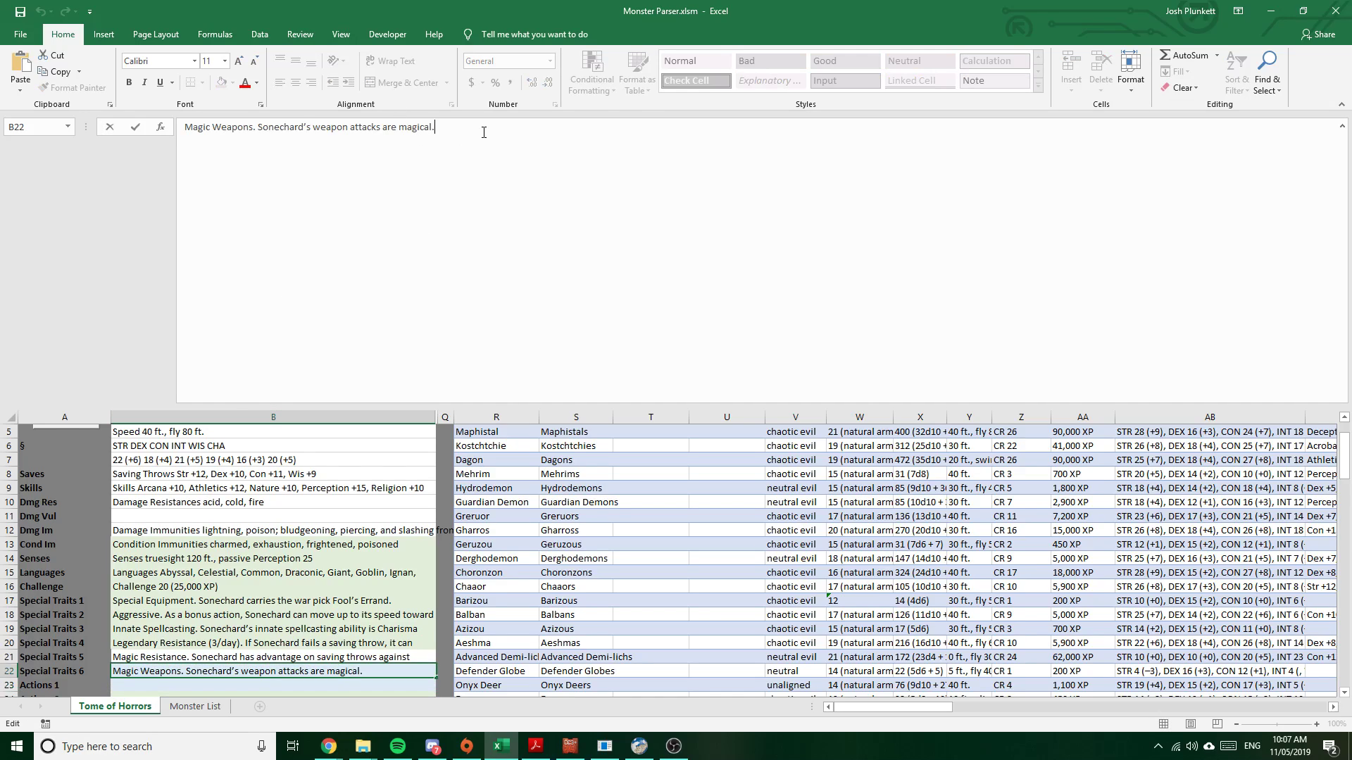
key("alt+Return")
key("alt+Return")
key("ctrl+v")
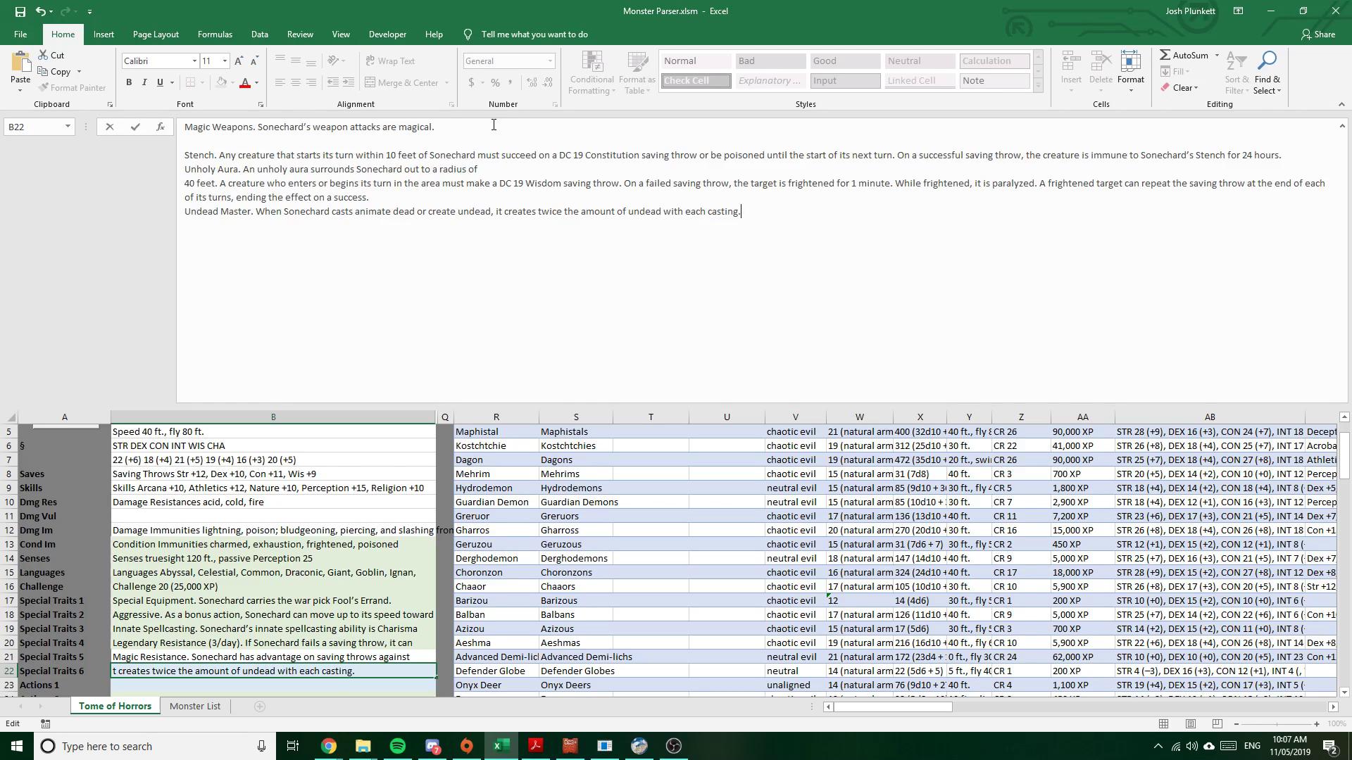
key("alt+Return")
Join the "40 feet" text to the first line of the Unholy Aura trait in B22
key("Down")
key("Down")
key("Down")
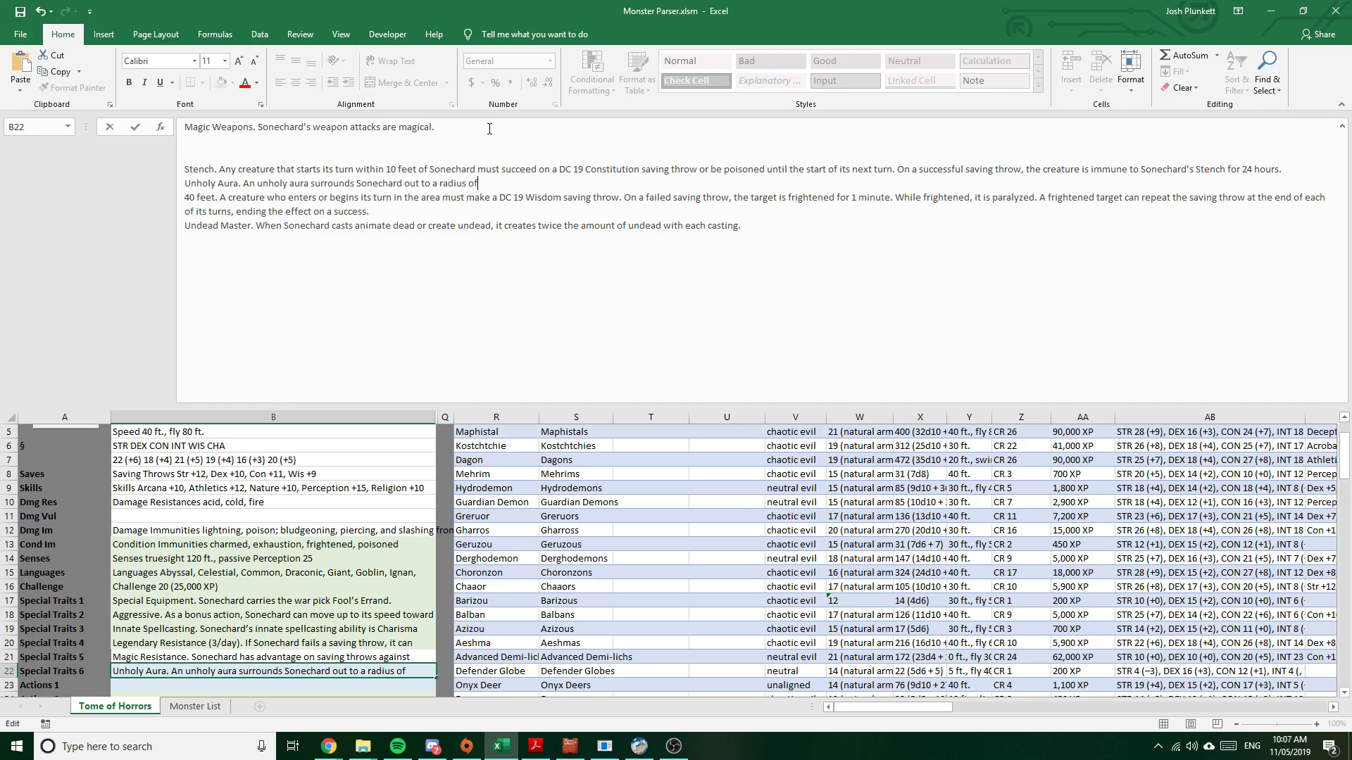
key("Delete")
Insert two blank lines before each of the Undead Master and Unholy Aura traits in B22
key("Down")
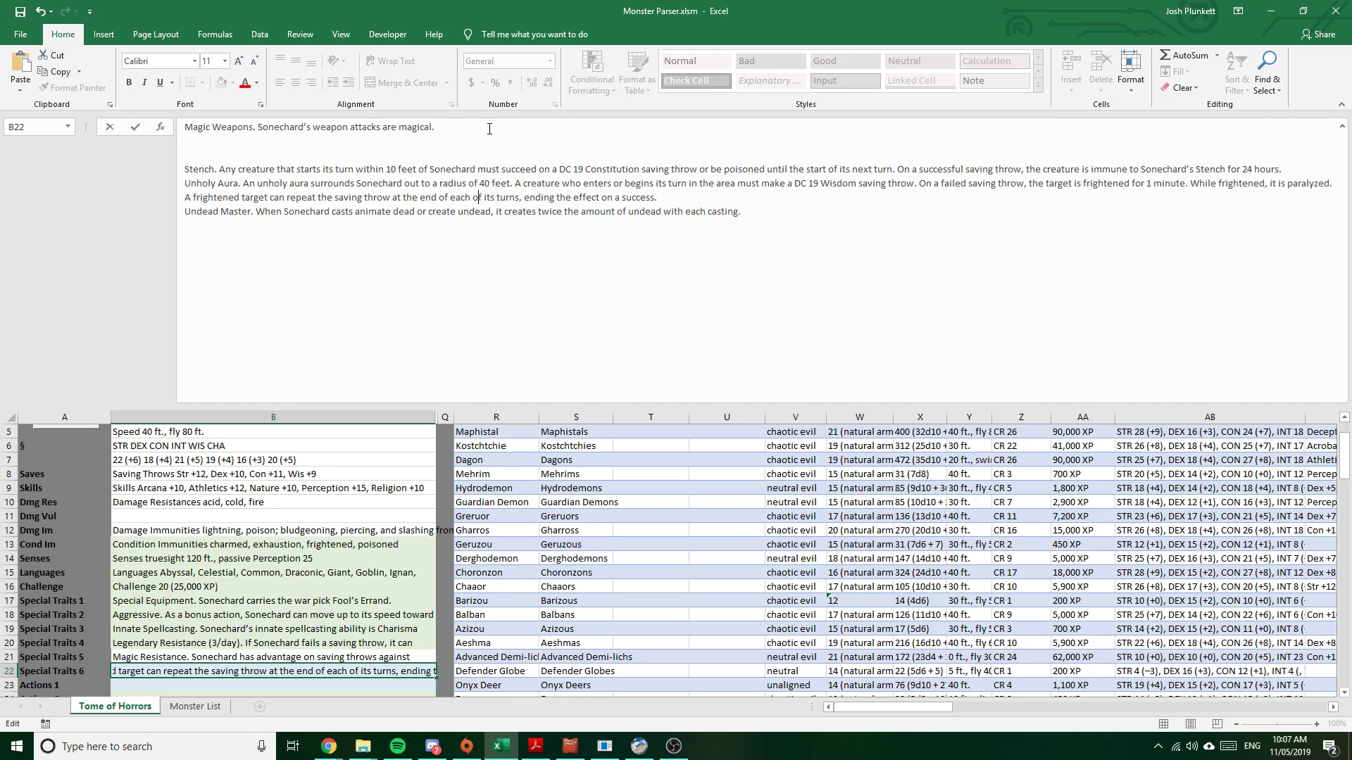
key("End")
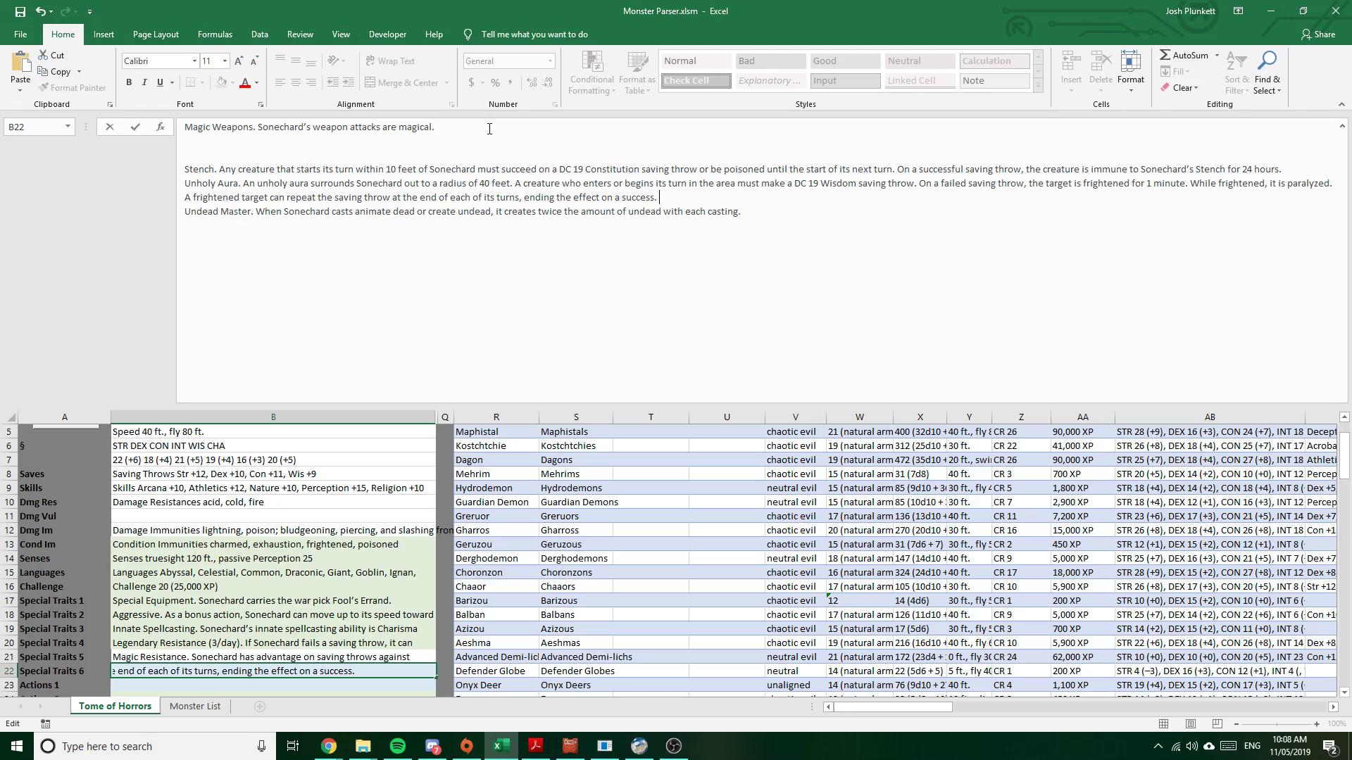
key("alt+Return")
key("alt+Return")
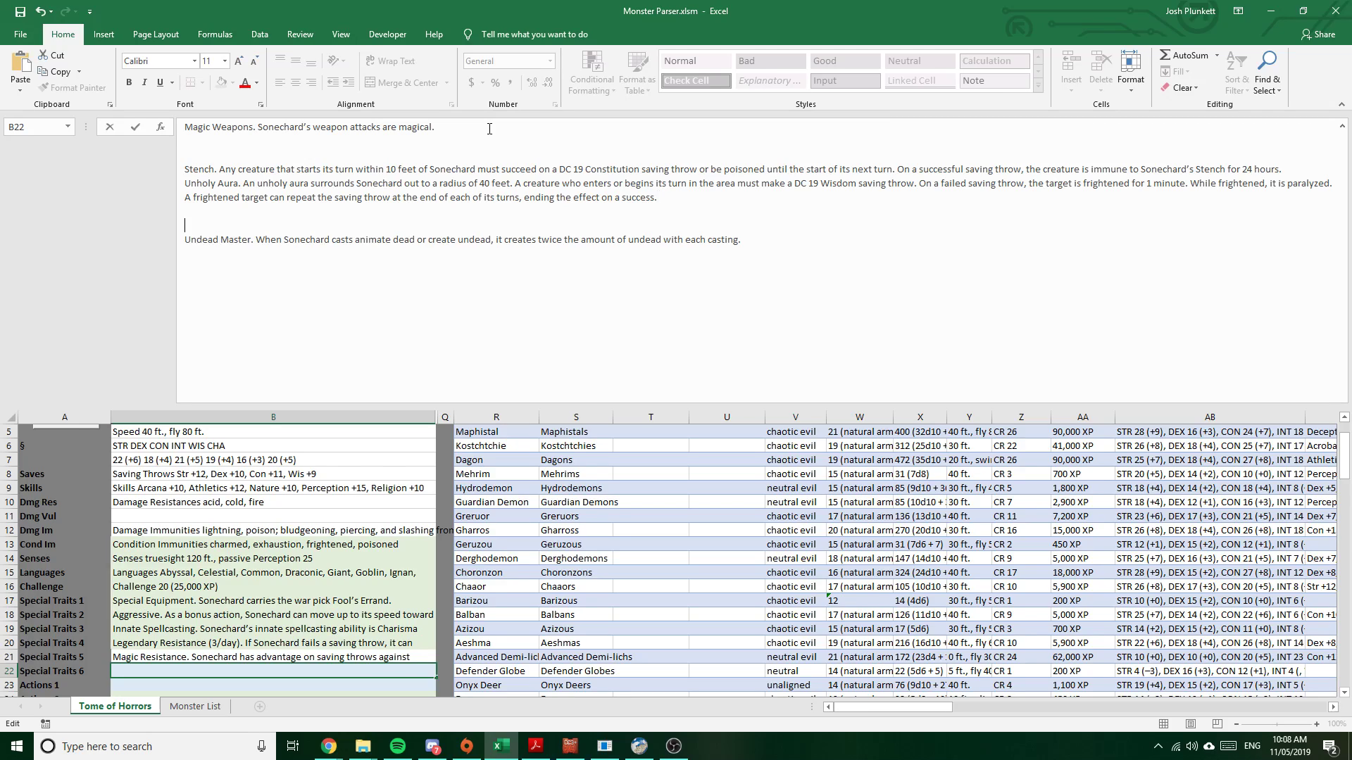
key("Up")
key("Up")
key("Up")
key("alt+Return")
key("alt+Return")
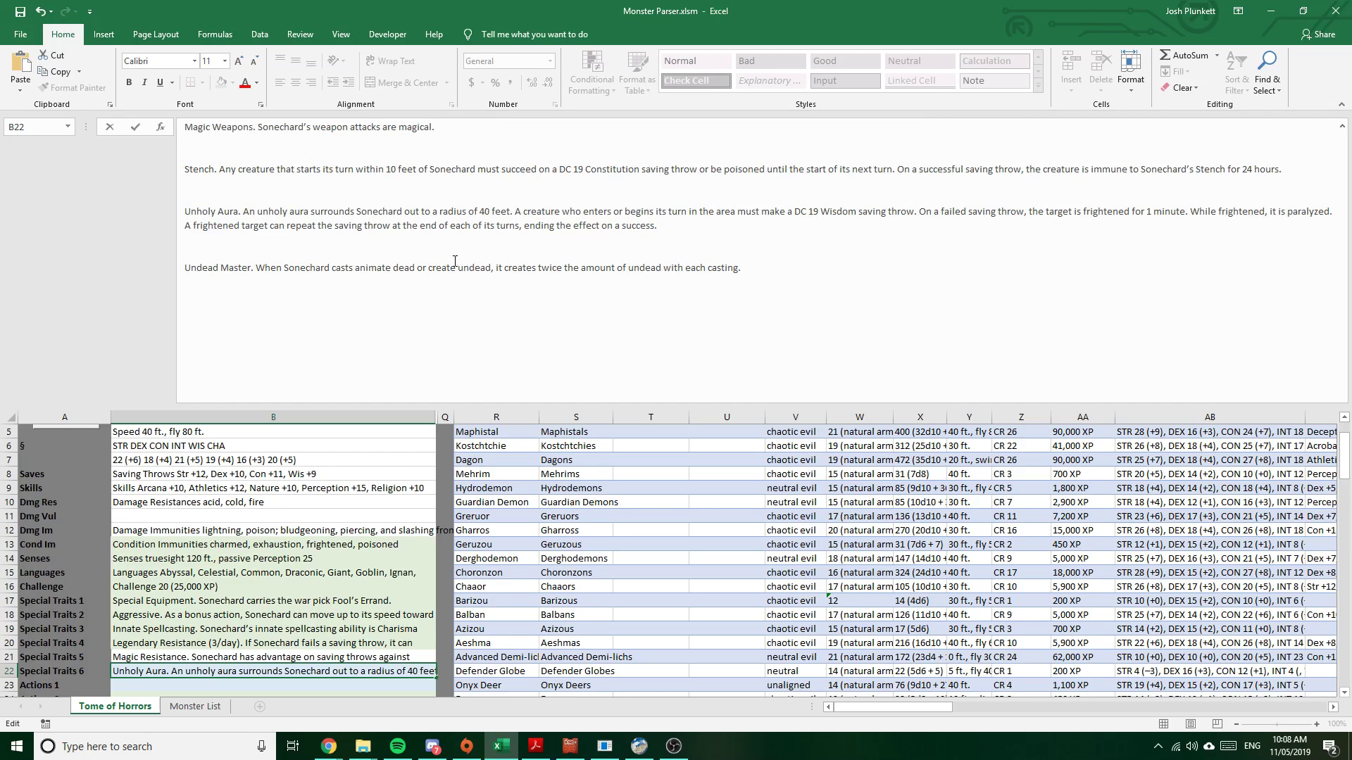
key("Return")
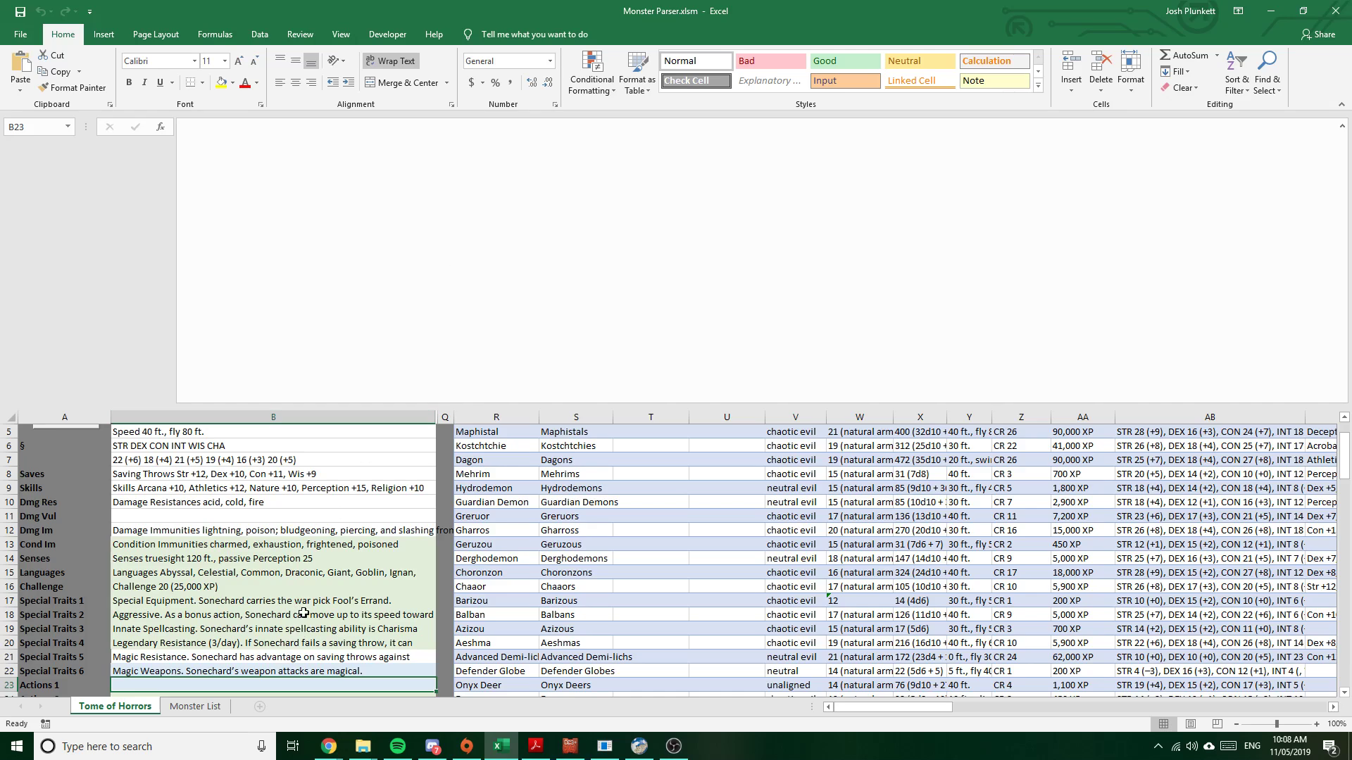
Copy the monster name from B1 into D8 of the Monster List sheet's To Recheck List
scroll(235, 559, "up", 2)
left_click(156, 433)
key("ctrl+c")
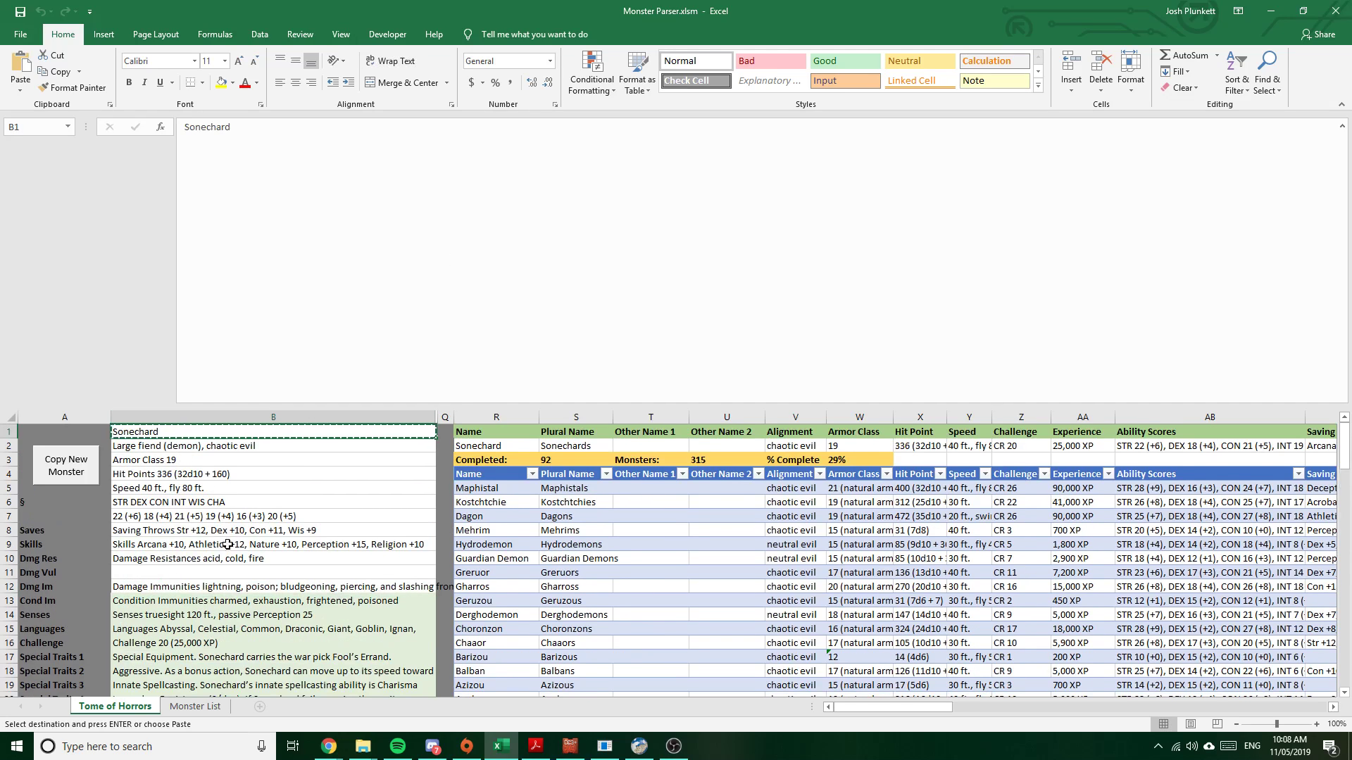
scroll(228, 545, "down", 1)
left_click(195, 706)
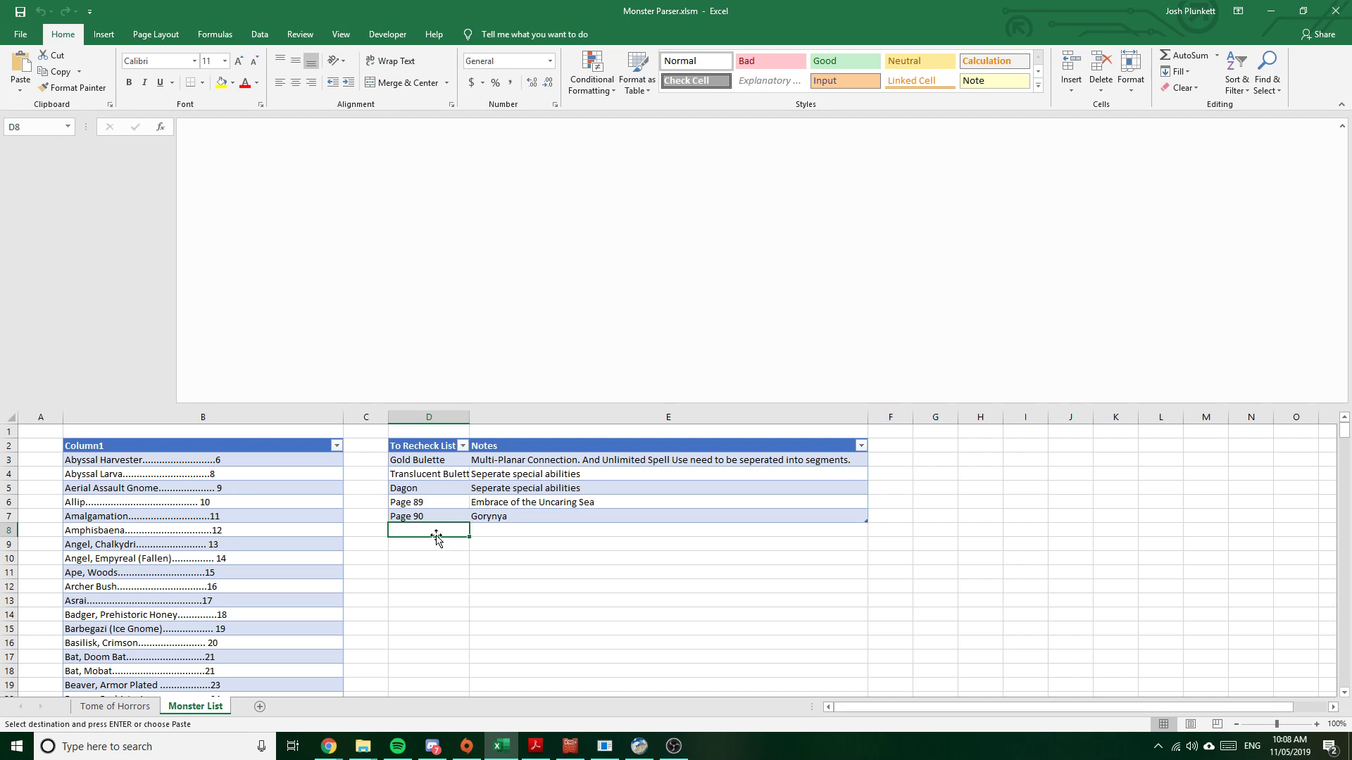
key("ctrl+v")
key("Escape")
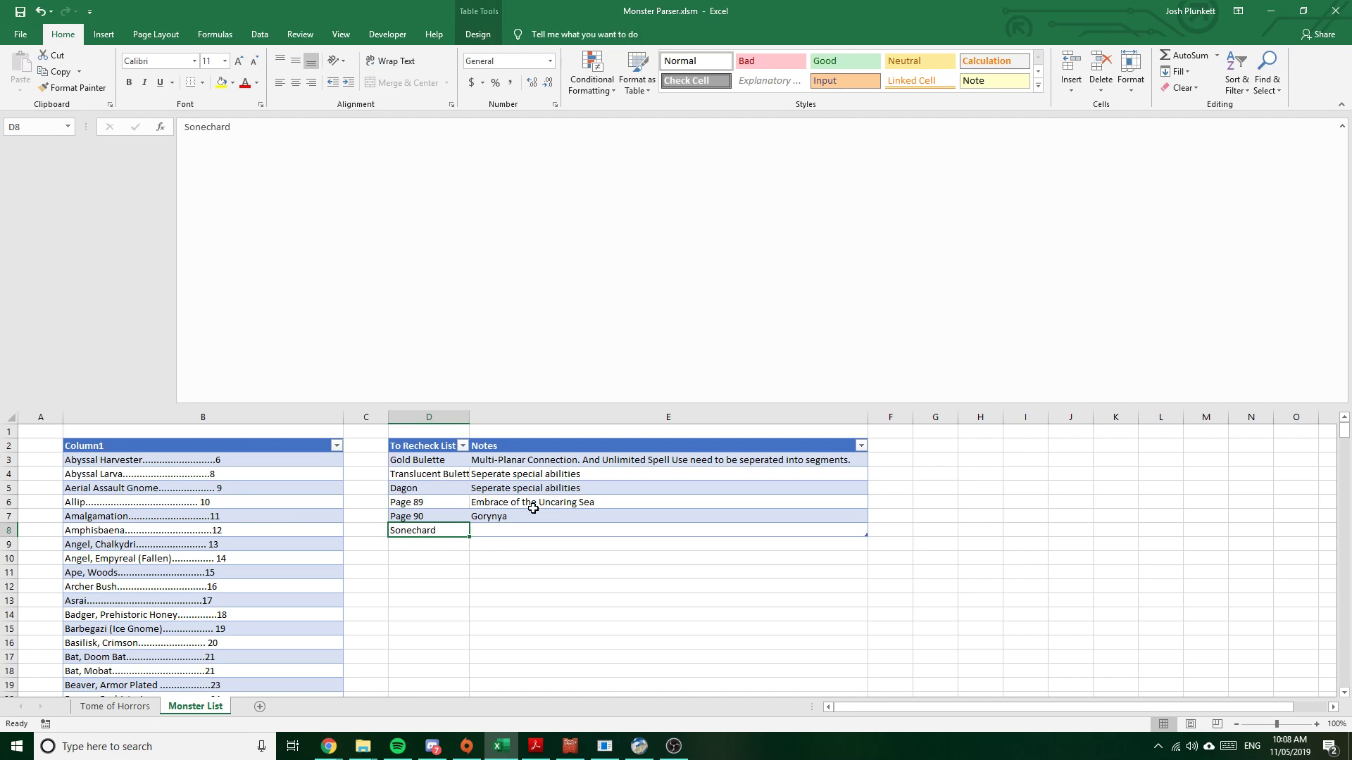
Copy the note "Seperate special abilities" from E4 into the Notes cell of the Sonechard row
key("Right")
key("Up")
key("Up")
key("Up")
key("Up")
key("ctrl+c")
key("Down")
key("Down")
key("Down")
key("Down")
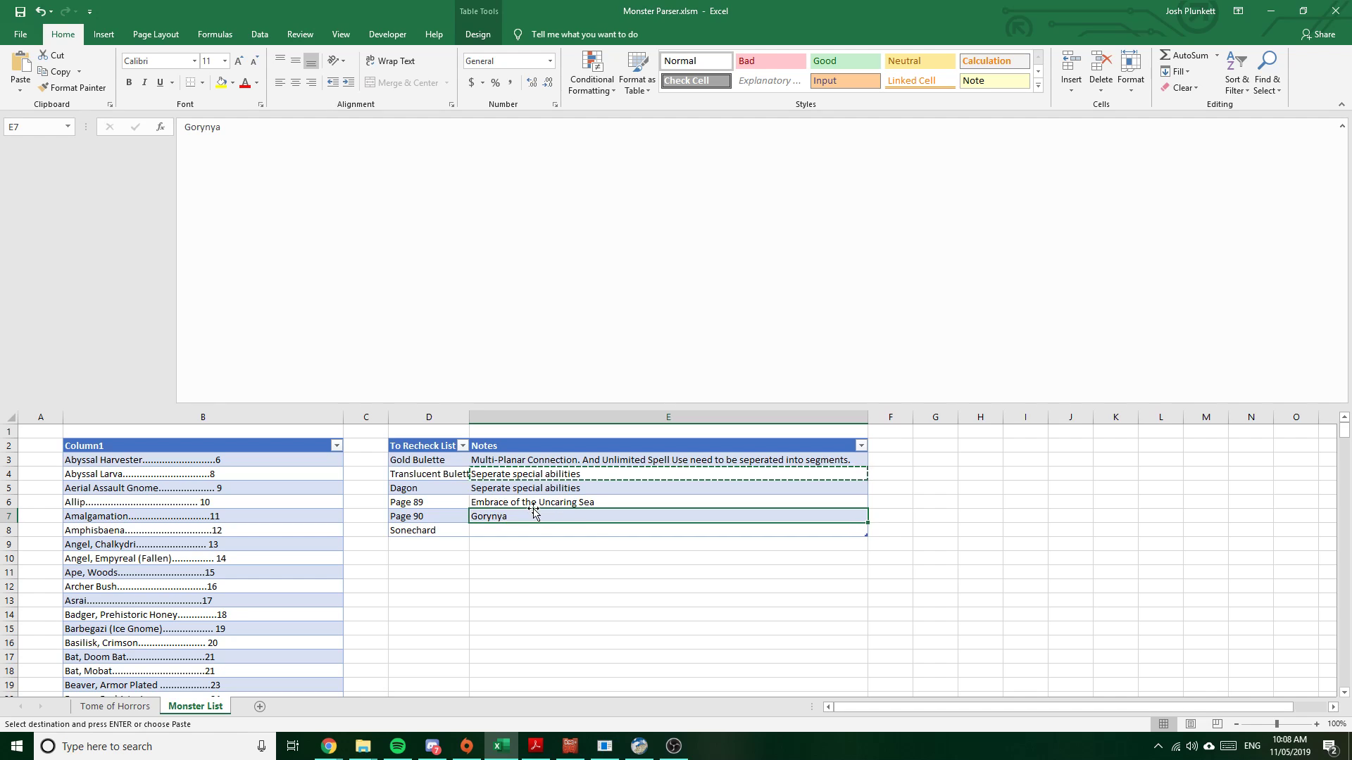
key("ctrl+v")
key("Escape")
left_click(574, 572)
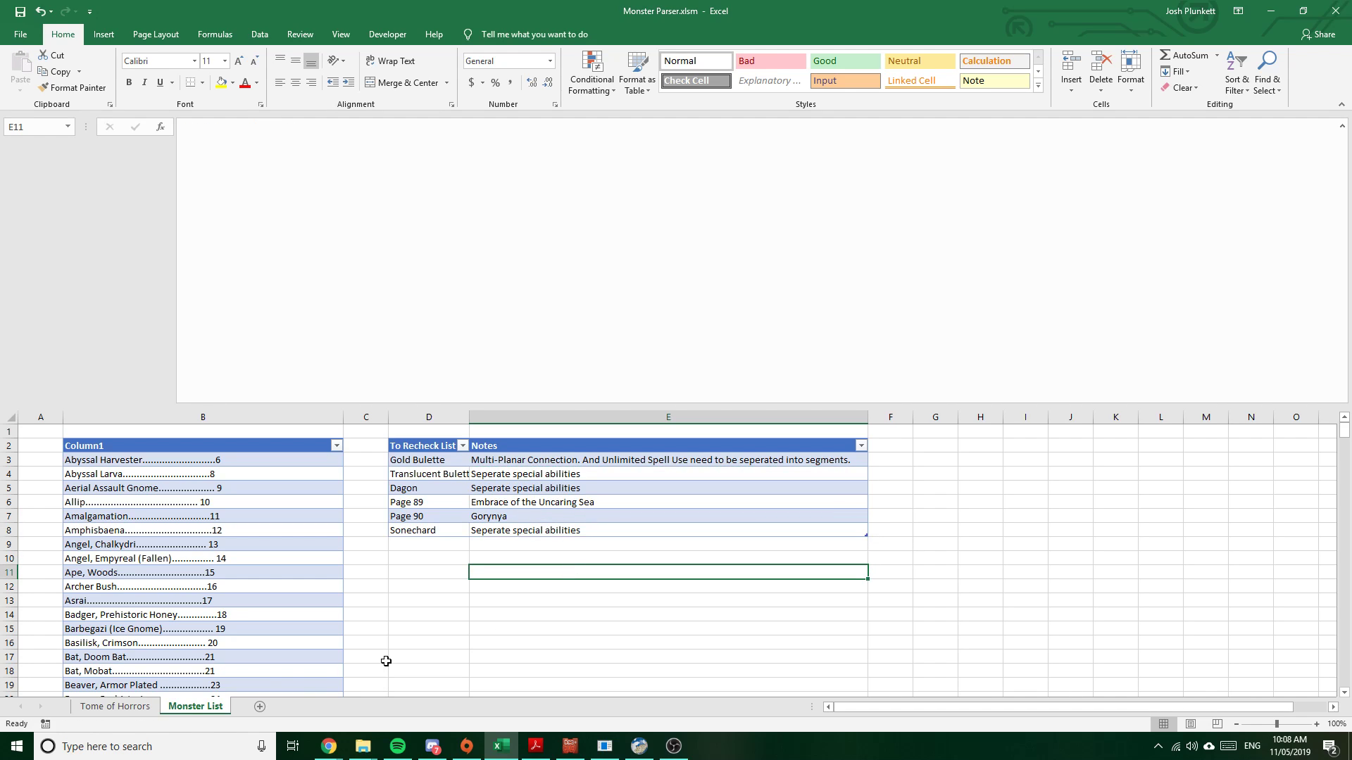
Return to the Tome of Horrors sheet, then copy Sonechard's Actions text from Multiattack through Undead Awareness in the Acrobat Reader PDF
left_click(112, 706)
scroll(347, 477, "up", 1)
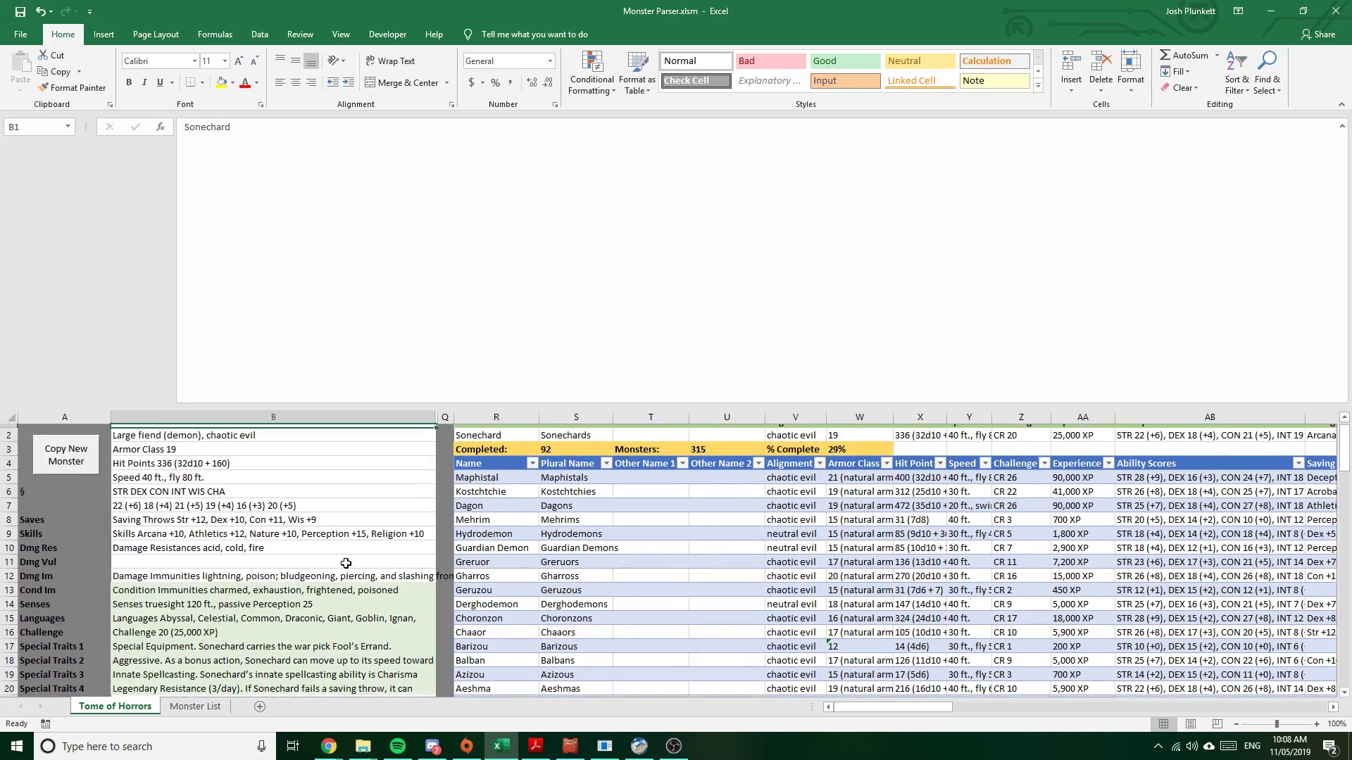
scroll(347, 562, "down", 8)
scroll(347, 561, "up", 3)
scroll(384, 676, "down", 1)
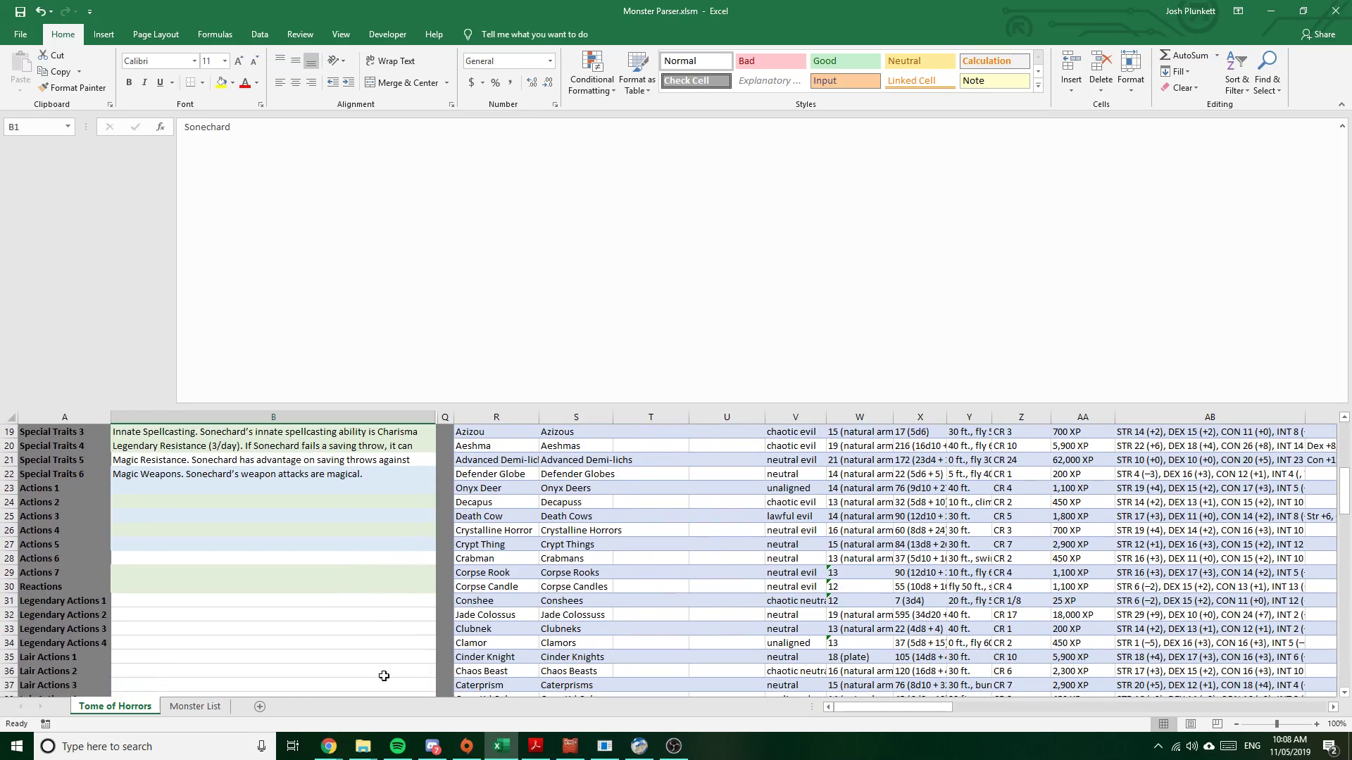
left_click(531, 751)
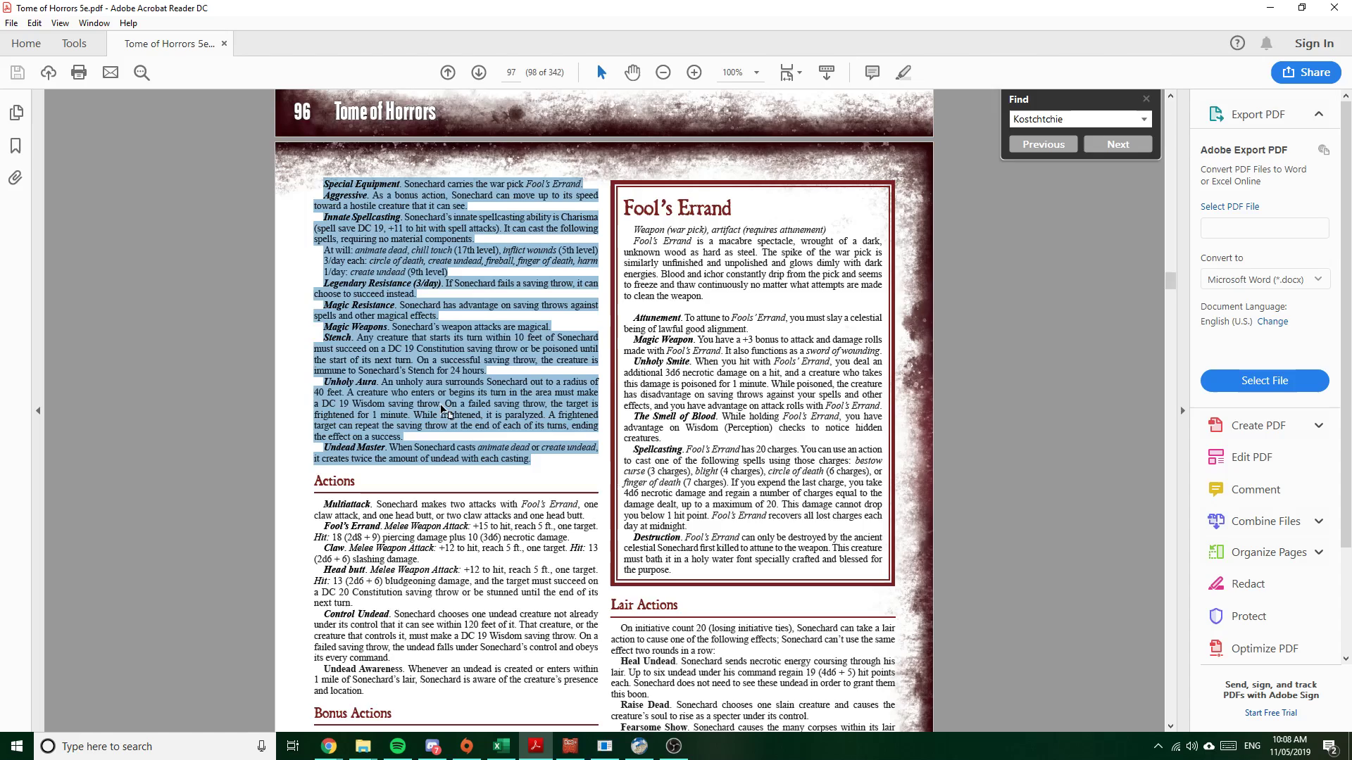
scroll(365, 523, "down", 2)
left_click_drag(365, 523, 323, 331)
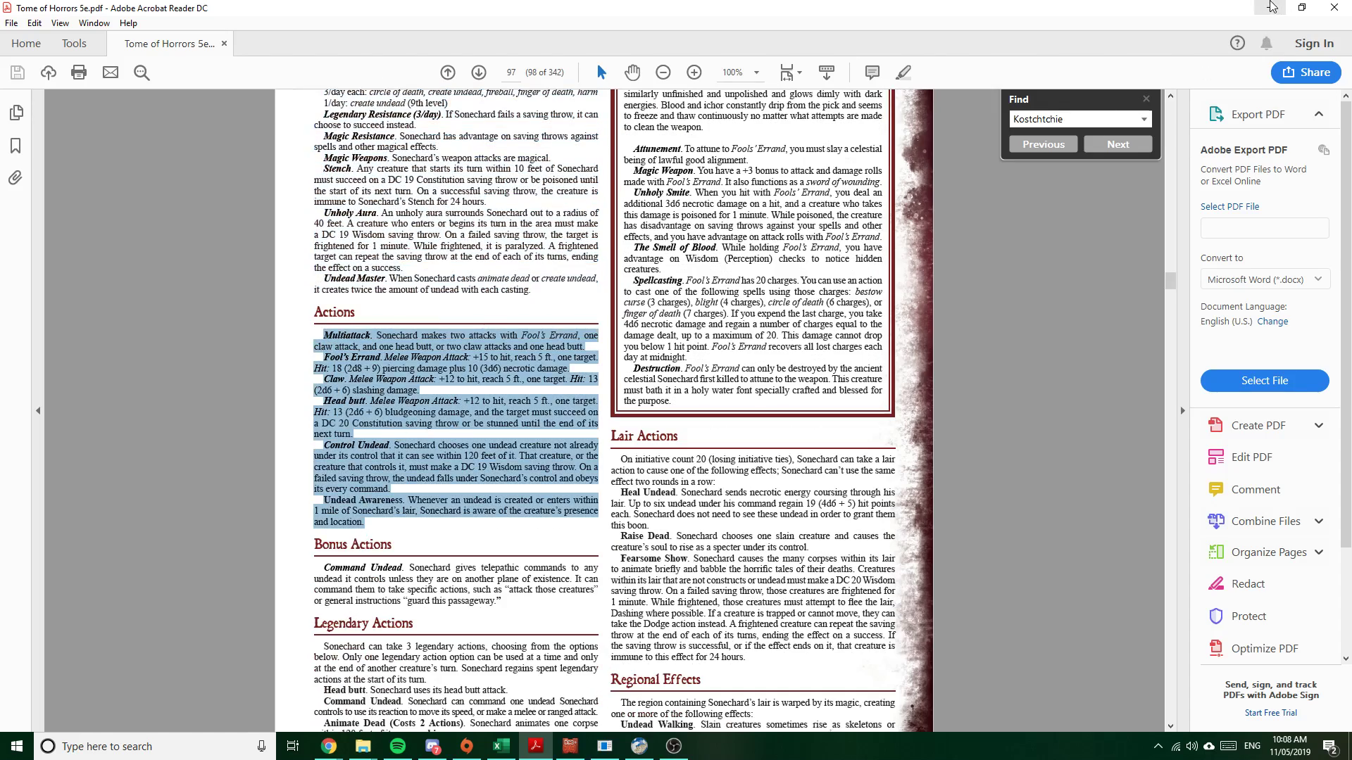
Switch back to Excel and paste the copied actions text into the Actions 1 cell, B23
left_click(1271, 8)
left_click_drag(197, 505, 189, 512)
left_click(162, 488)
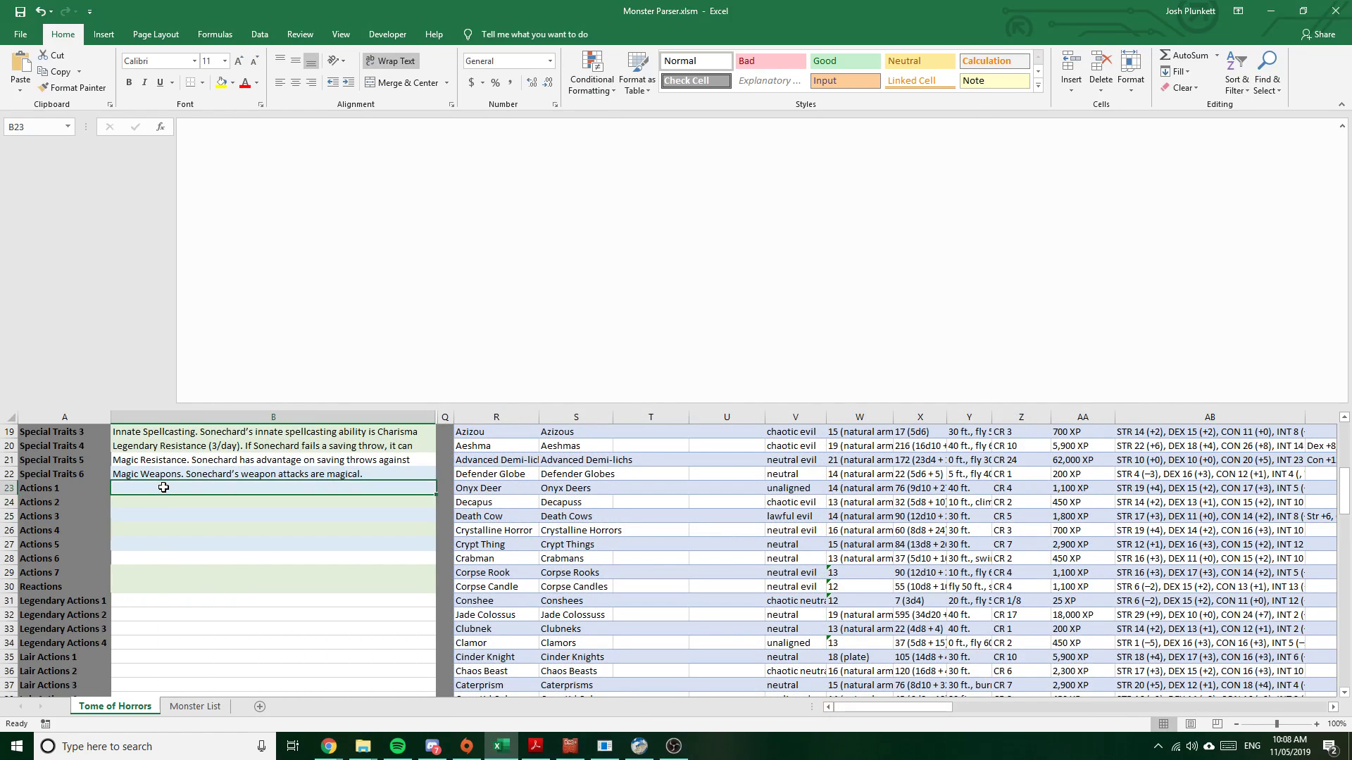
left_click(293, 221)
key("ctrl+v")
Join the broken lines of the Multiattack action at the start of B23 into one line
key("ctrl+Home")
key("End")
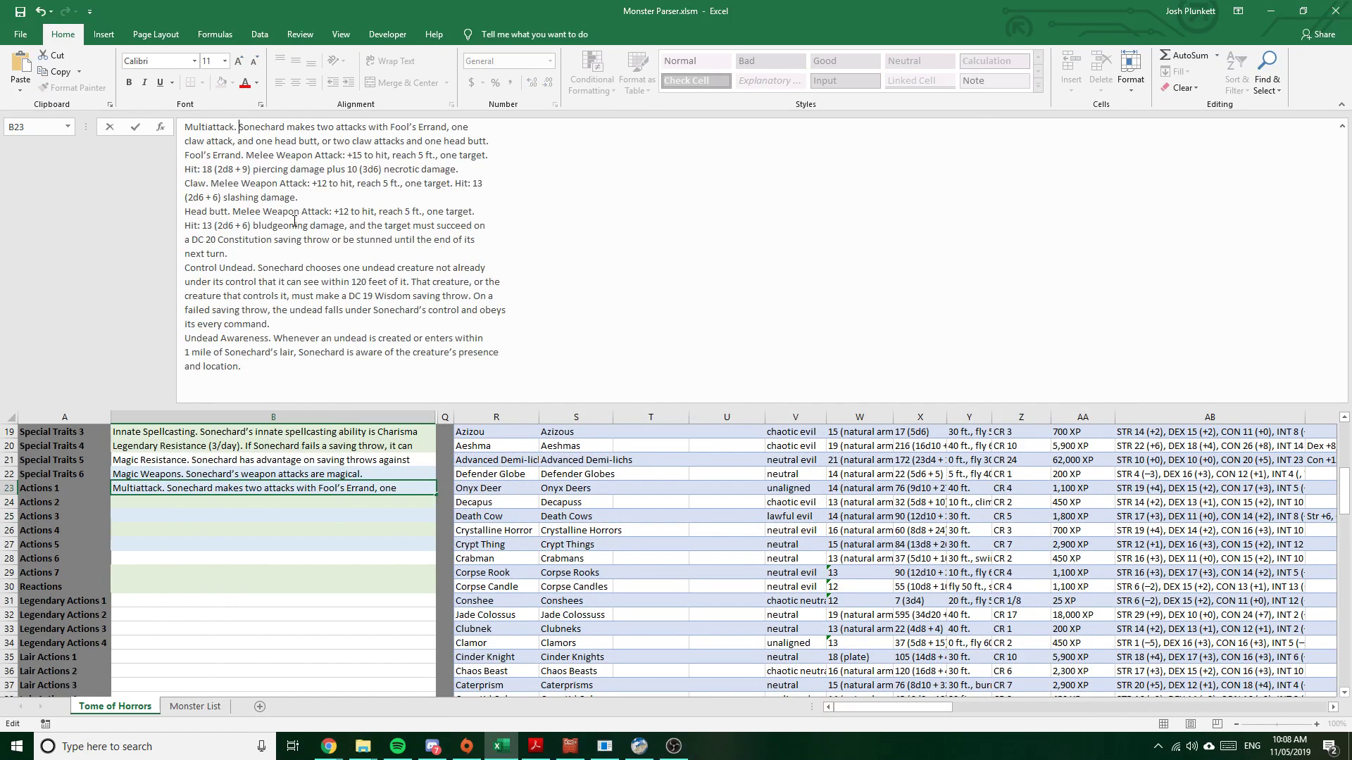
key("Delete")
key("End")
key("Delete")
key("End")
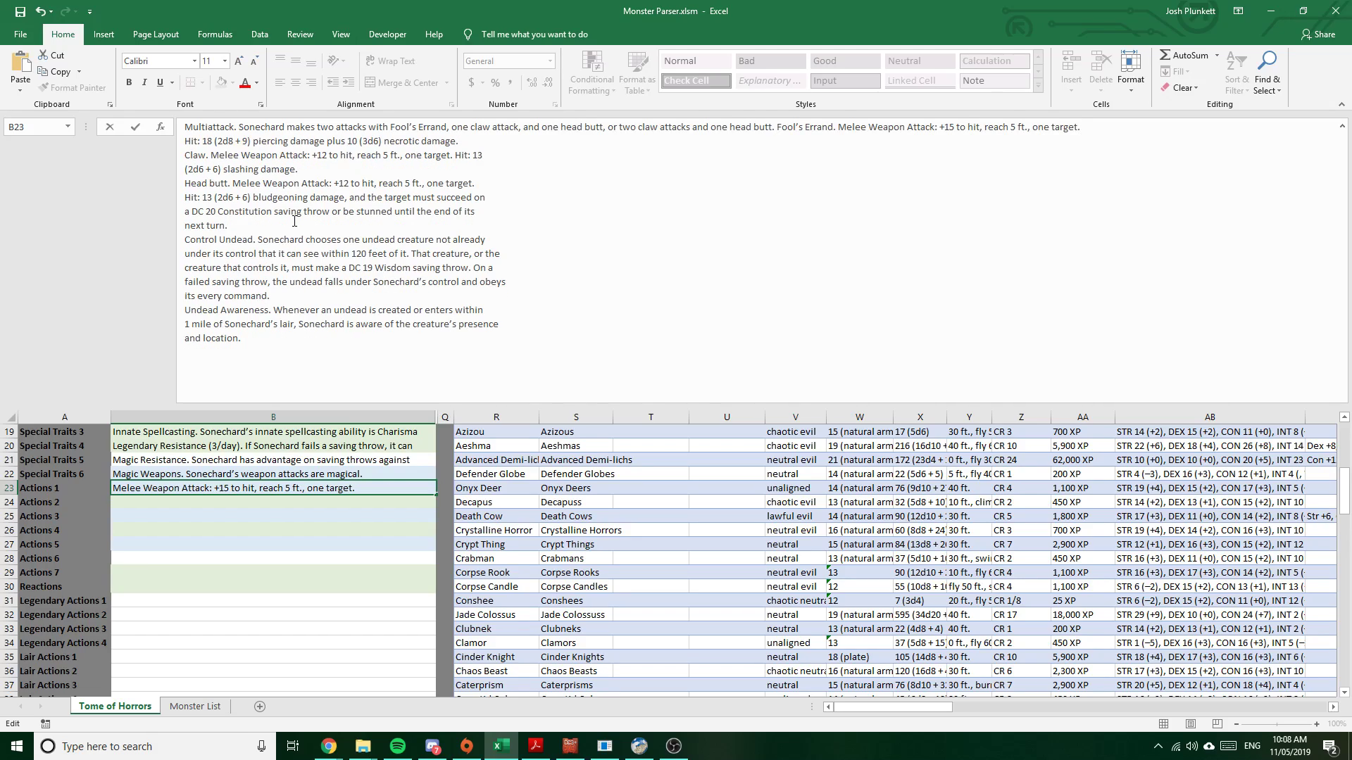
Start the Fool's Errand action on its own line in B23 and join its Hit text to that line
key("ctrl+Left")
key("ctrl+Left")
key("ctrl+Left")
key("ctrl+Left")
key("ctrl+Left")
key("ctrl+Left")
key("ctrl+Left")
key("ctrl+Left")
key("ctrl+Left")
key("ctrl+Left")
key("ctrl+Left")
key("ctrl+Left")
key("alt+Return")
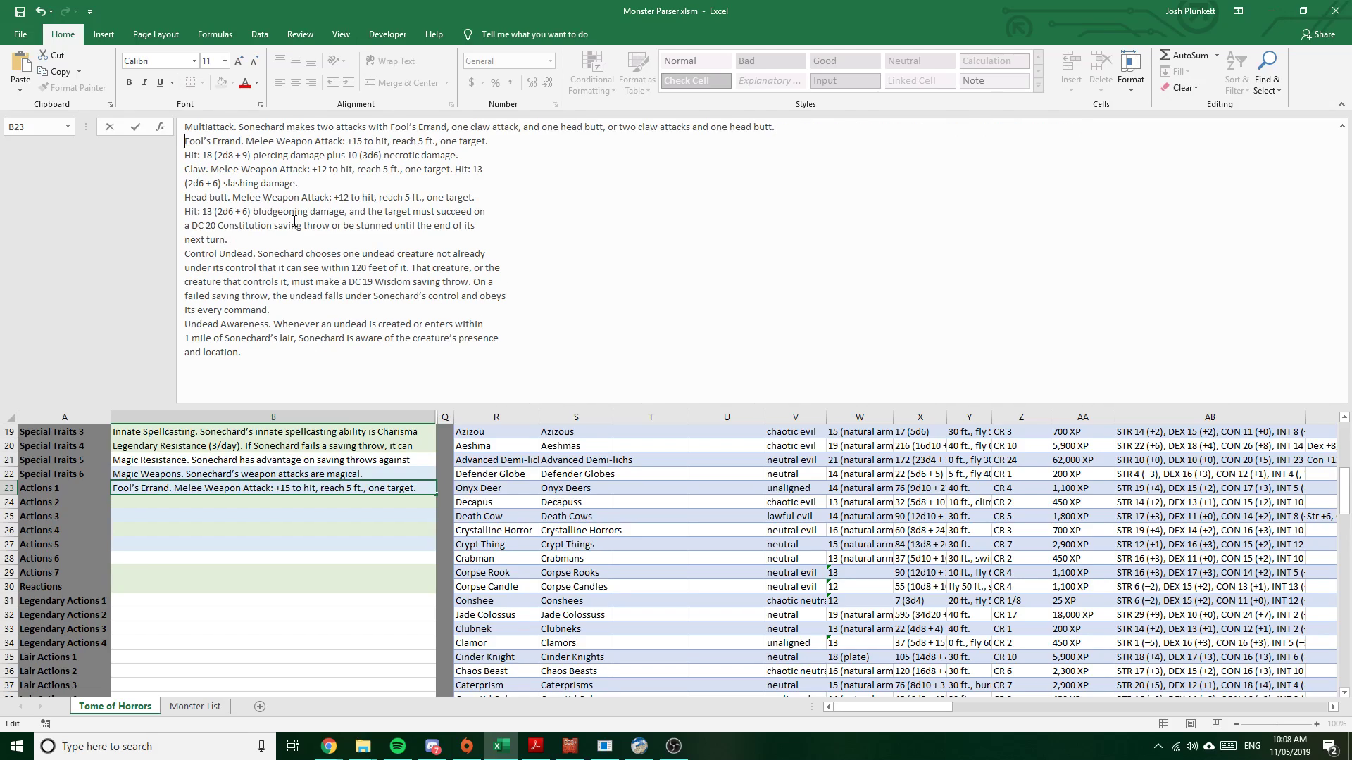
key("Delete")
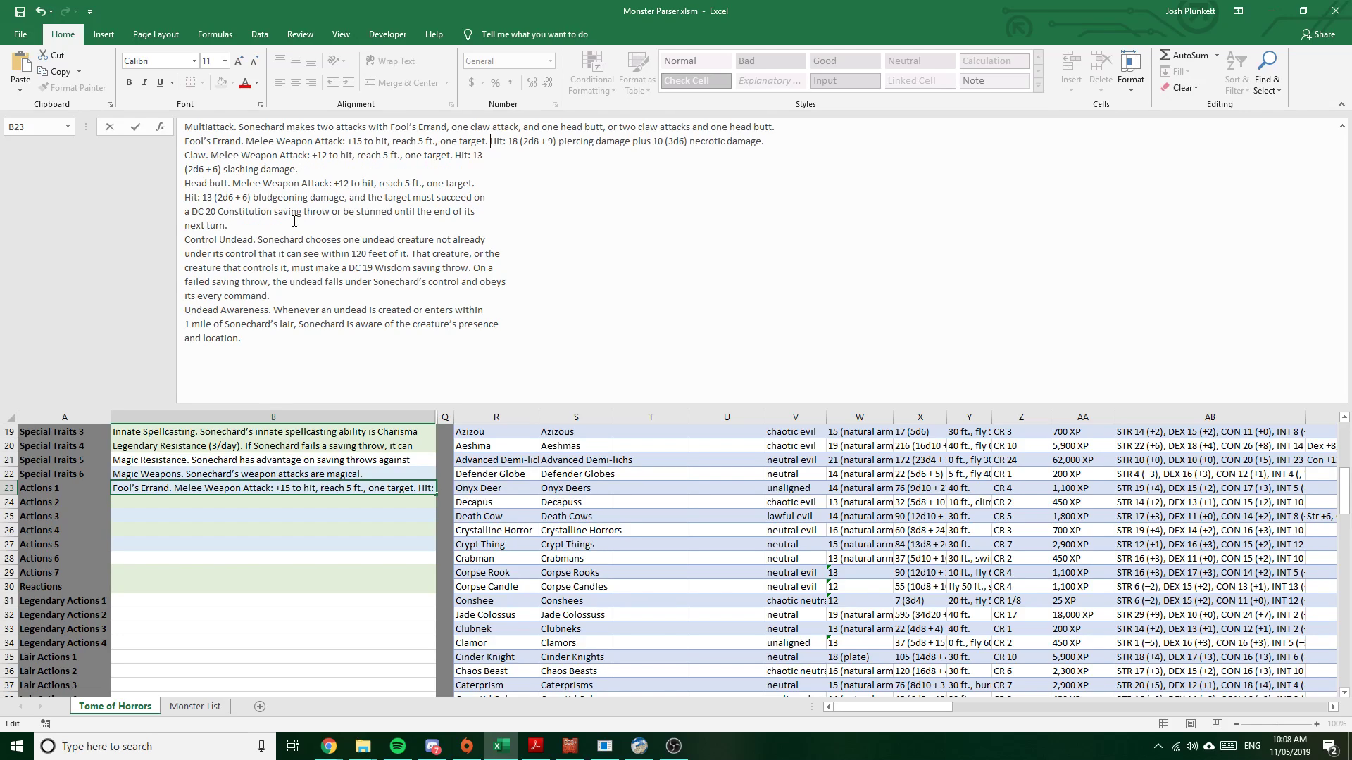
Start the Claw action on its own line in B23 and join its slashing damage text to that line
key("End")
key("Delete")
key("alt+Return")
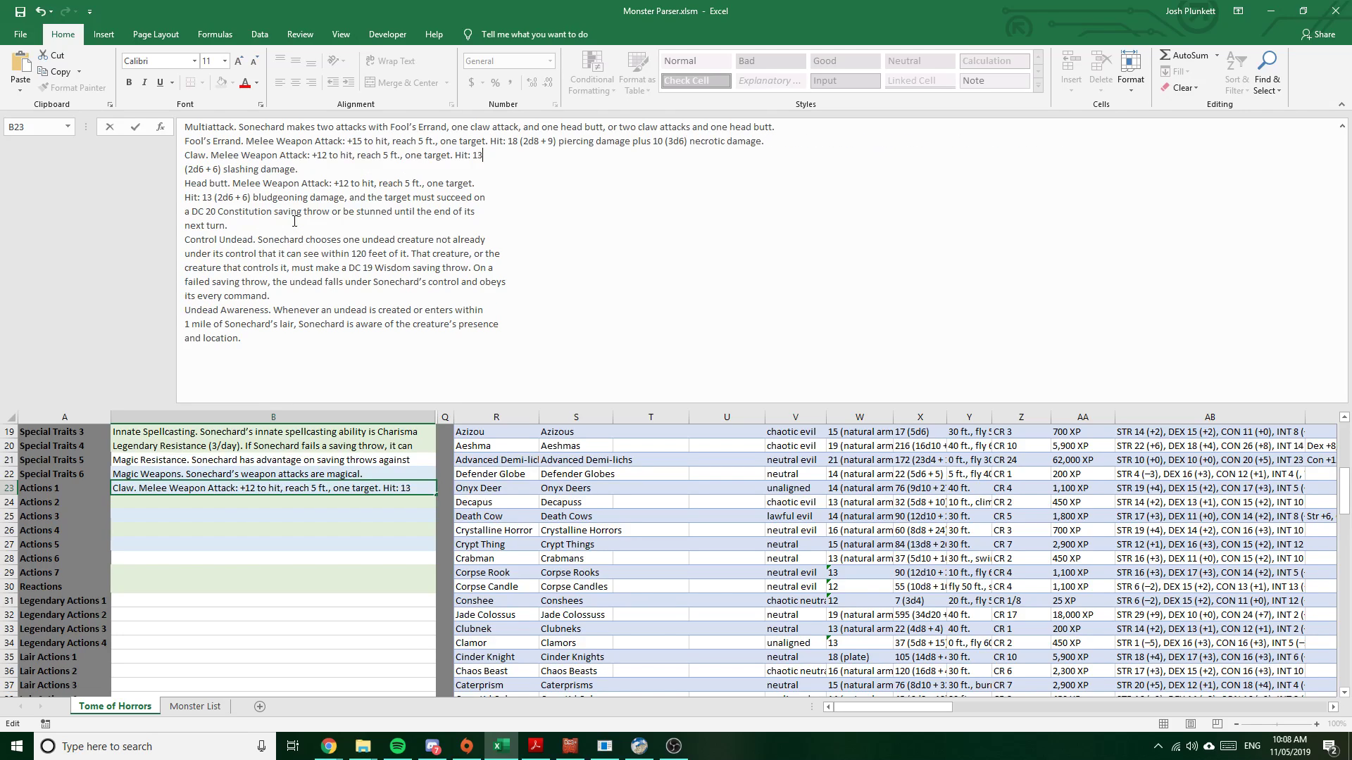
key("Delete")
Join the broken lines of the Head butt action in B23 into one line ending with "its next turn."
key("Down")
key("Delete")
key("End")
key("Delete")
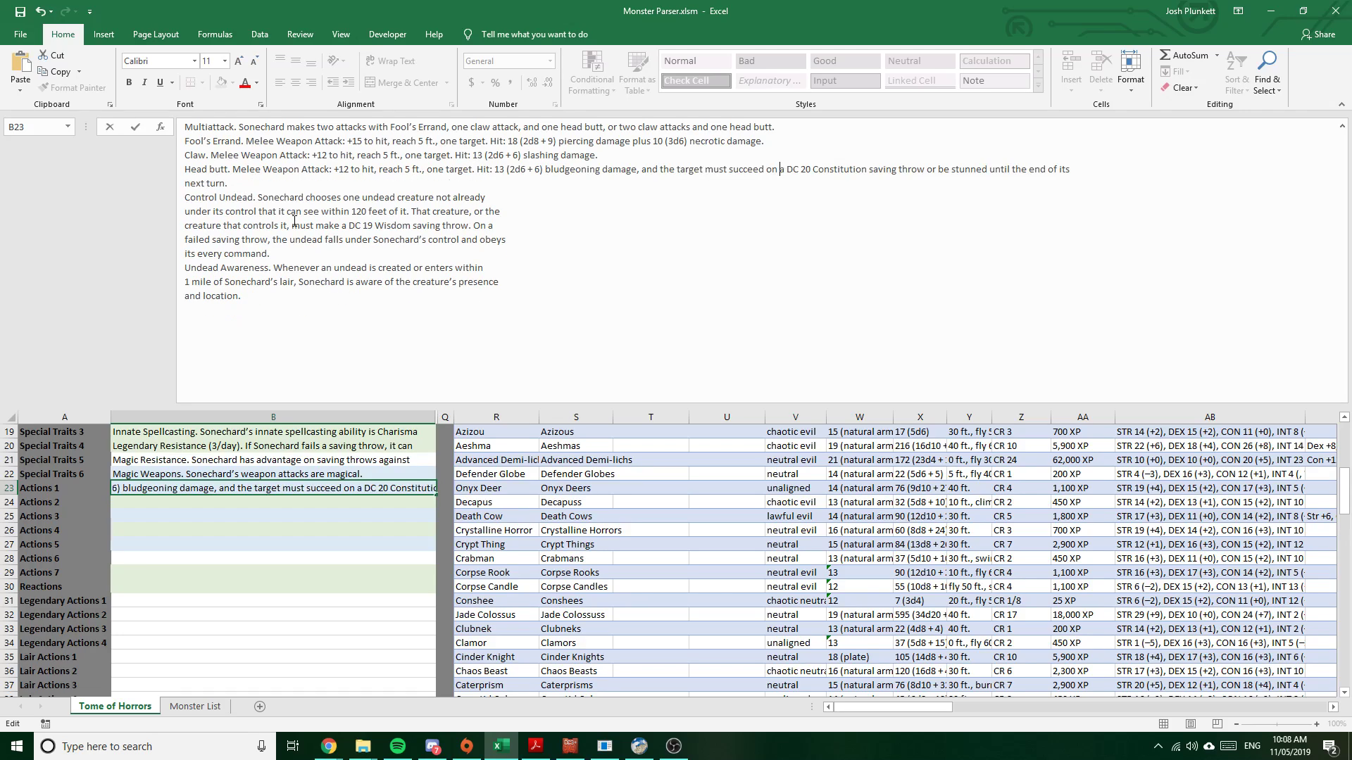
key("End")
key("Delete")
Join the broken lines of the Control Undead action in B23 into one continuous paragraph
key("Down")
key("Delete")
key("End")
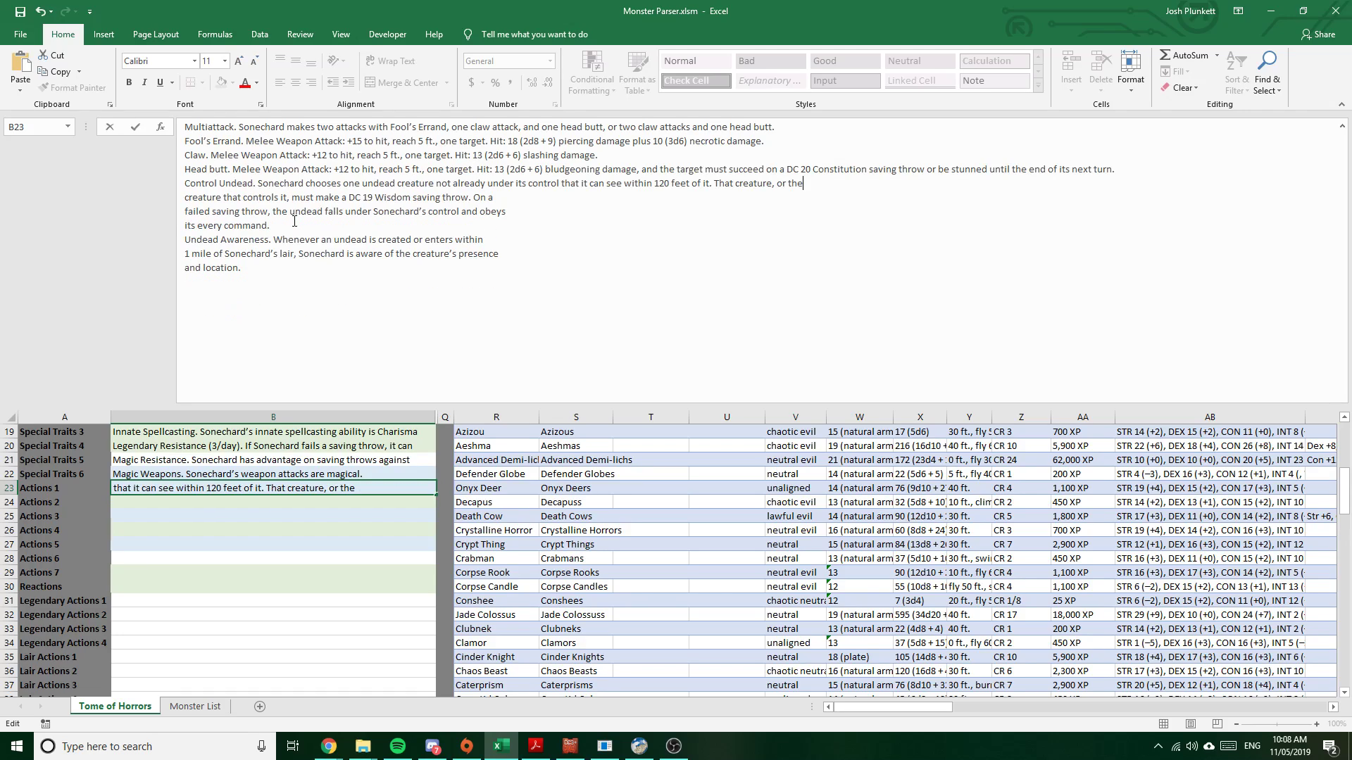
key("Delete")
key("End")
key("Delete")
key("End")
key("Delete")
key("End")
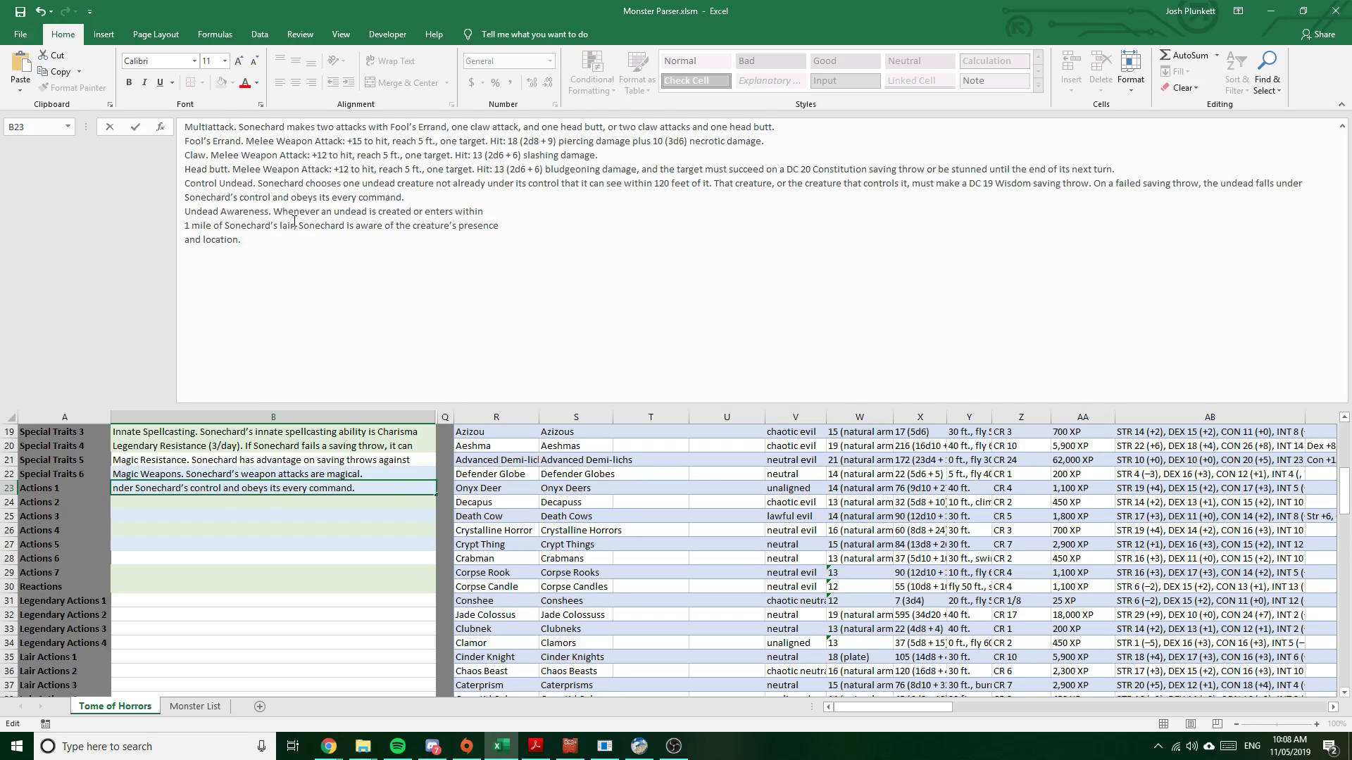
Join the broken lines of the Undead Awareness action at the end of B23 into one line
key("Down")
key("End")
key("Delete")
key("End")
key("Delete")
key("End")
Move the text from Fool's Errand through Undead Awareness out of B23 into the Actions 2 cell, B24
key("shift+Home")
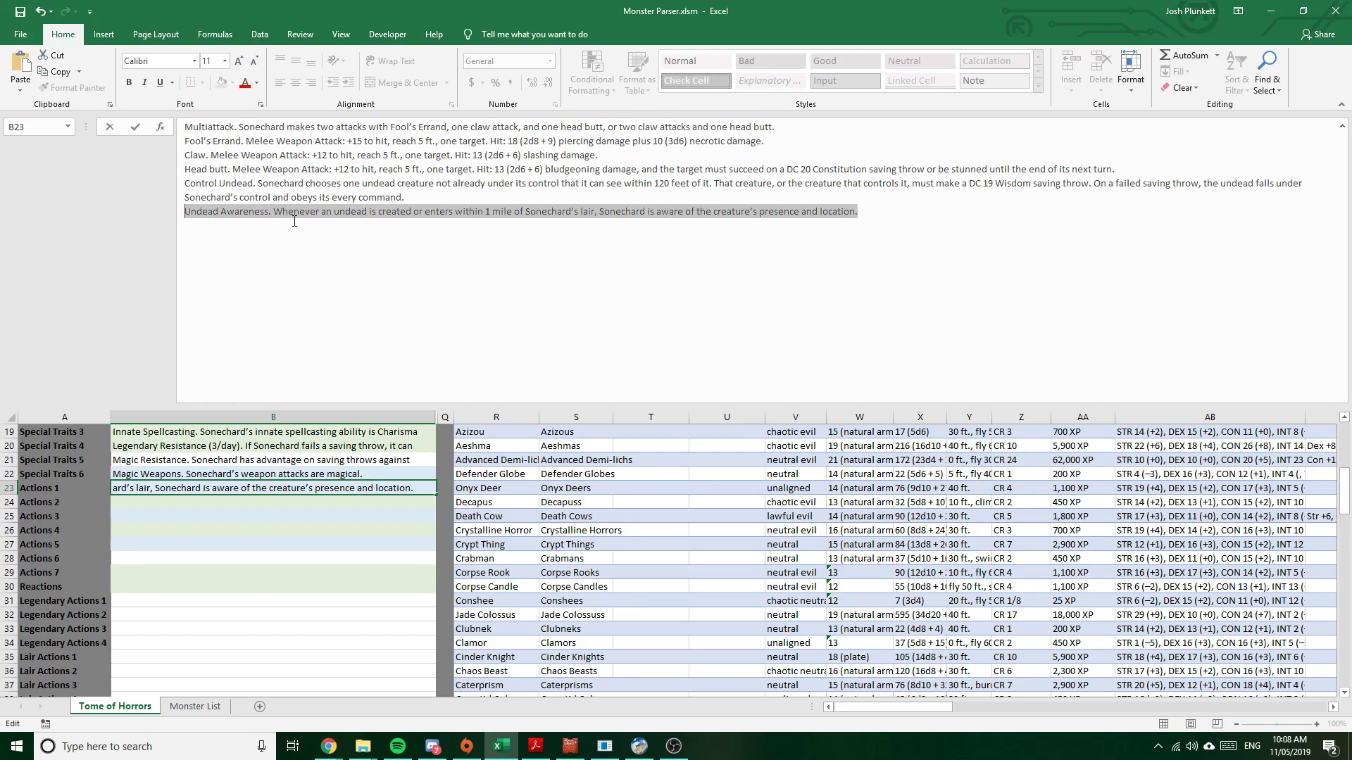
key("shift+Up")
key("shift+Up")
key("shift+Up")
key("shift+Up")
key("shift+Up")
key("ctrl+c")
key("Delete")
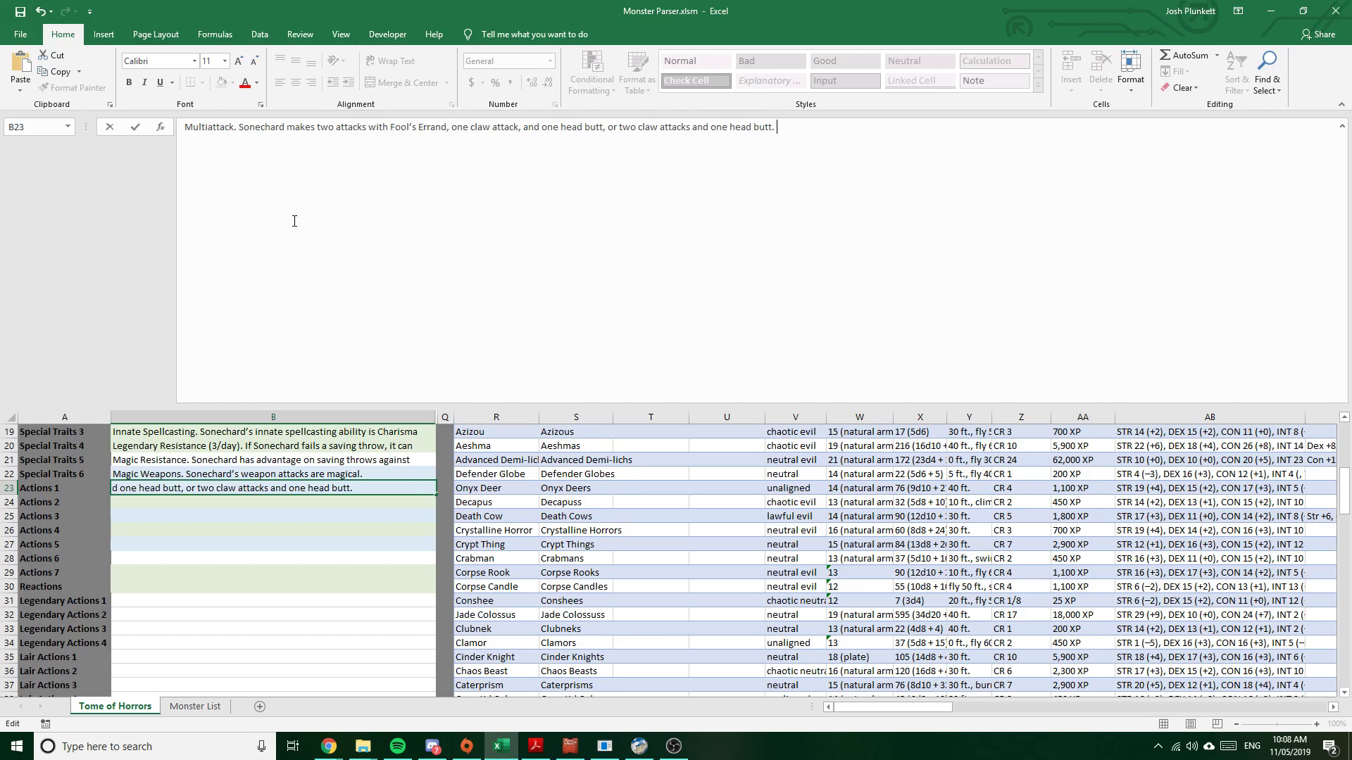
key("Return")
left_click(294, 221)
key("ctrl+v")
Move the text from Claw through Undead Awareness out of B24 into the Actions 3 cell, B25
key("shift+Home")
key("shift+Up")
key("shift+Up")
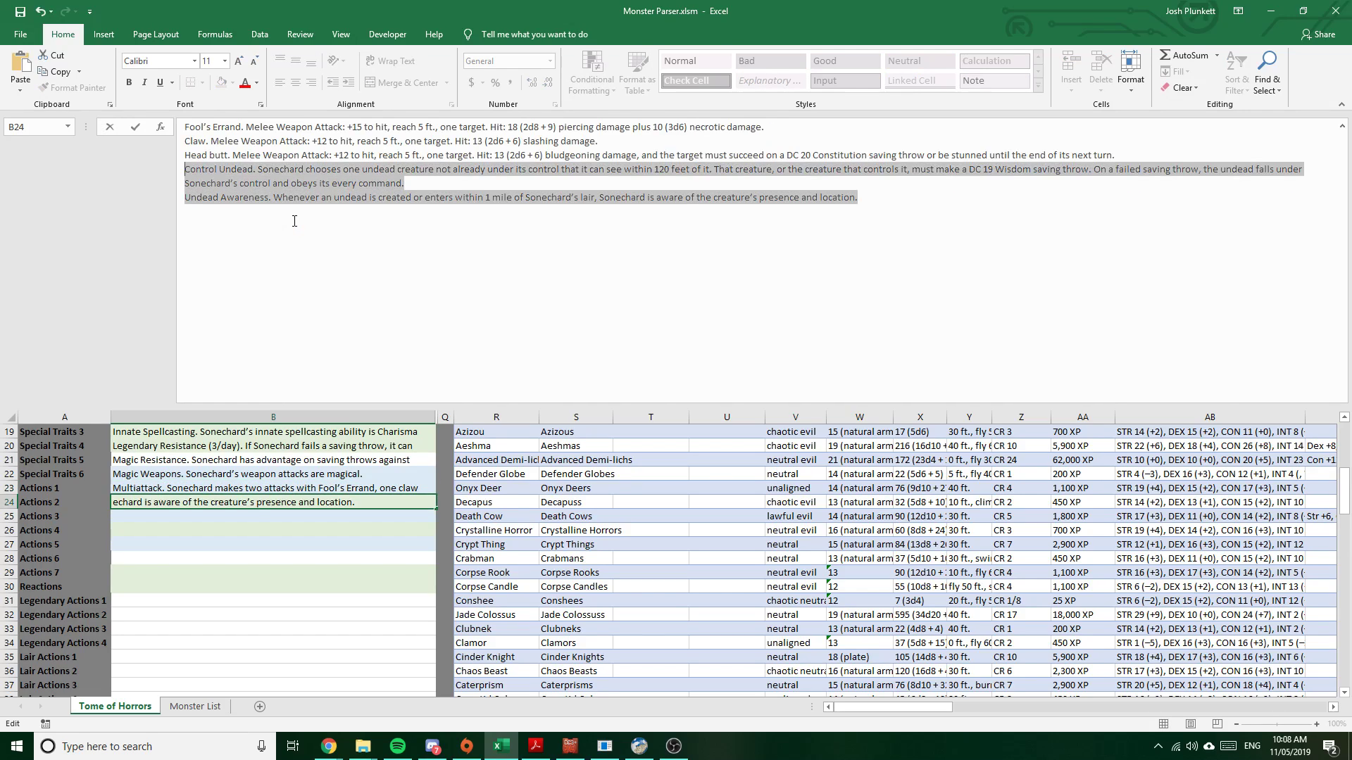
key("shift+Up")
key("shift+Up")
key("ctrl+c")
key("Delete")
key("Return")
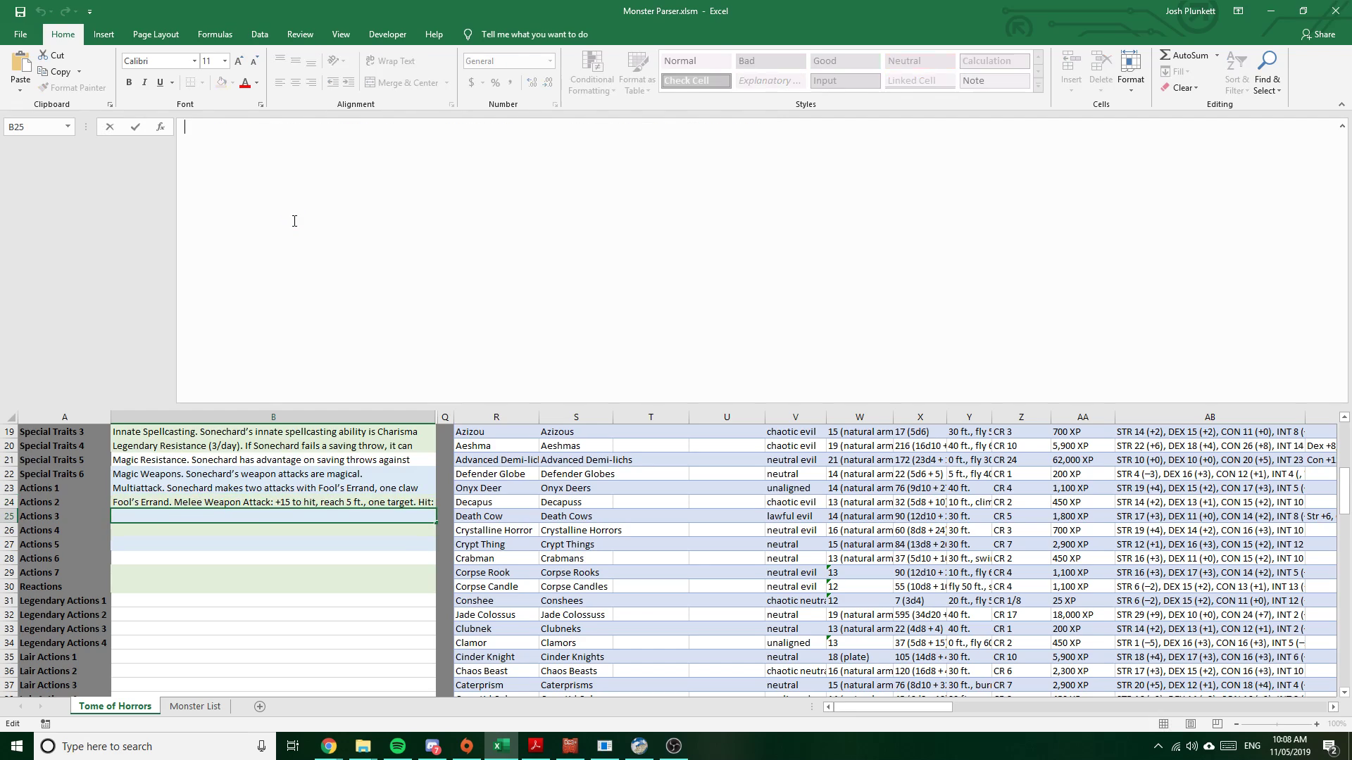
key("ctrl+v")
Move the text from Head butt through Undead Awareness out of B25 into the Actions 4 cell, B26
key("shift+Home")
key("shift+Up")
key("shift+Up")
key("shift+Up")
key("Delete")
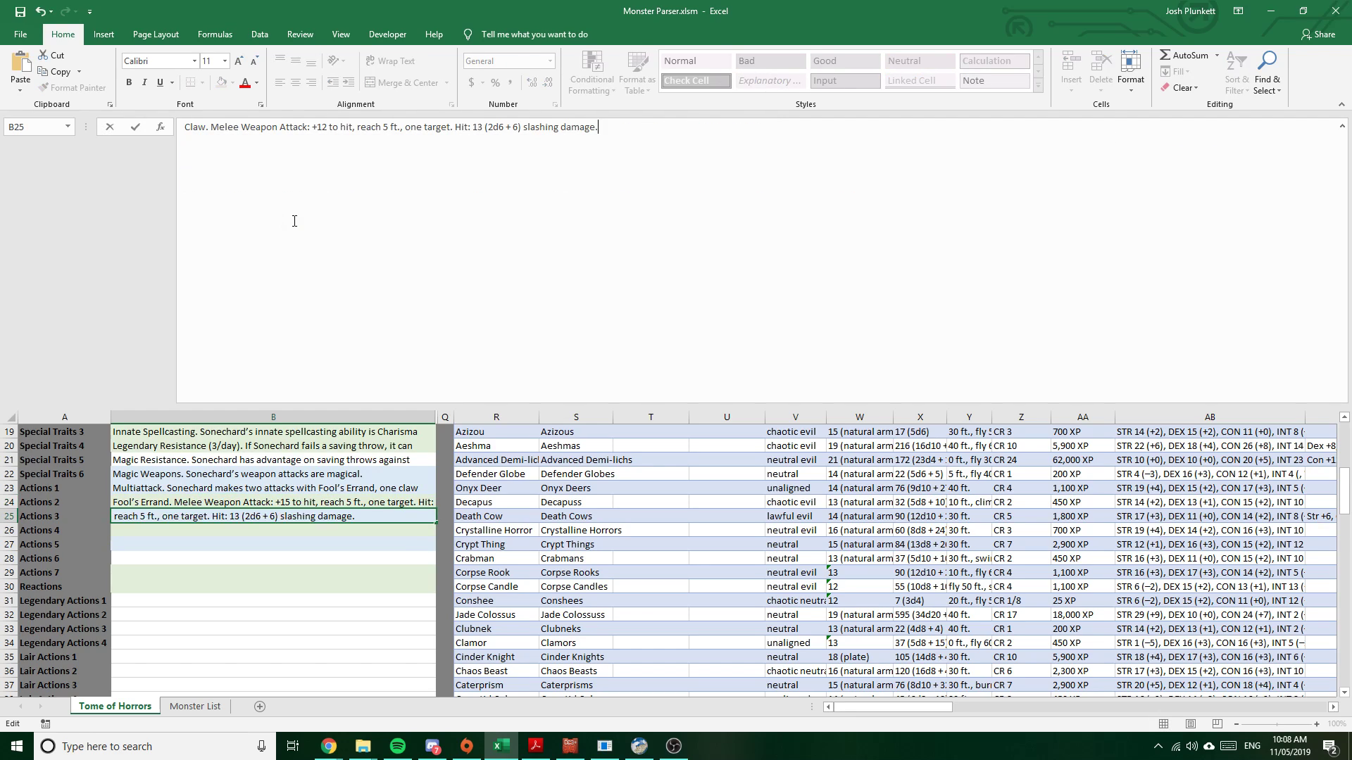
key("Return")
left_click(294, 221)
key("ctrl+v")
Move the Control Undead and Undead Awareness text out of B26 into the Actions 5 cell, B27
key("shift+Home")
key("shift+Up")
key("shift+Up")
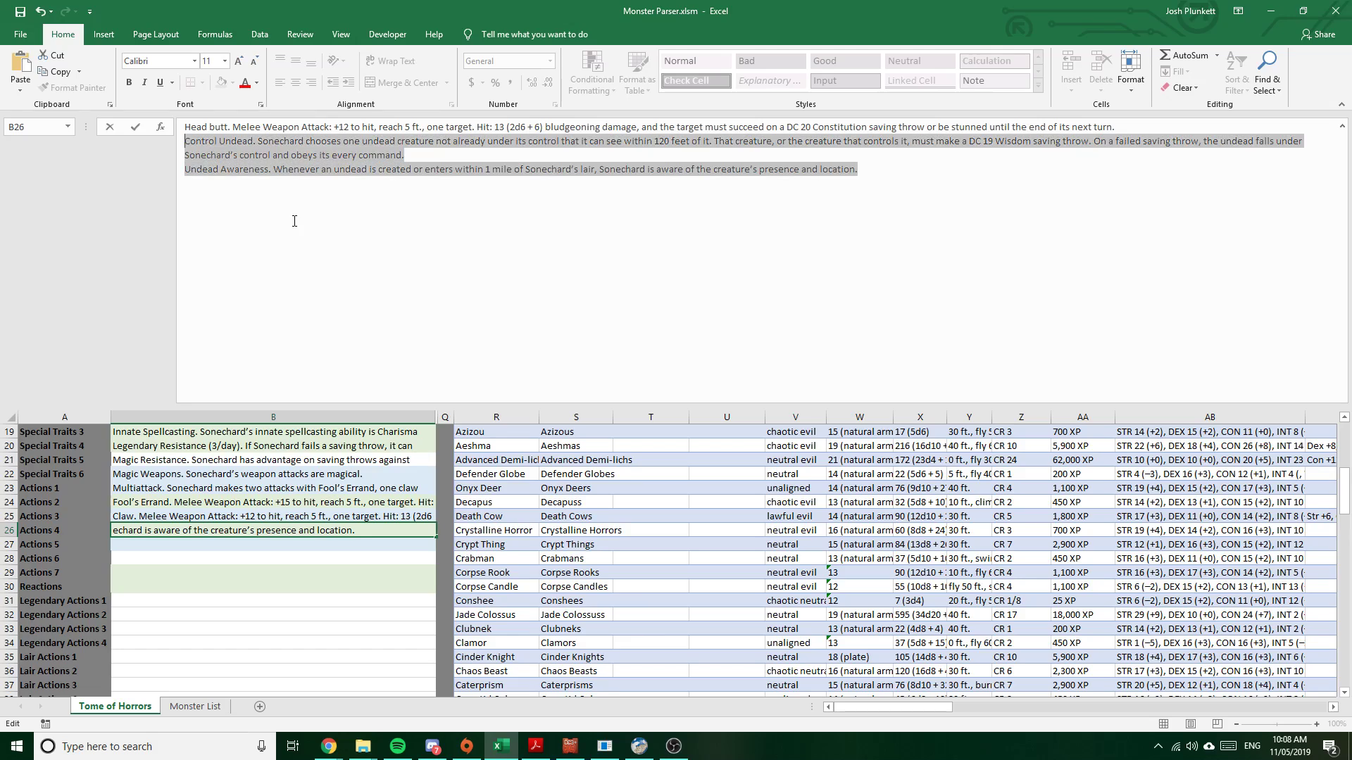
key("ctrl+x")
key("Return")
key("ctrl+v")
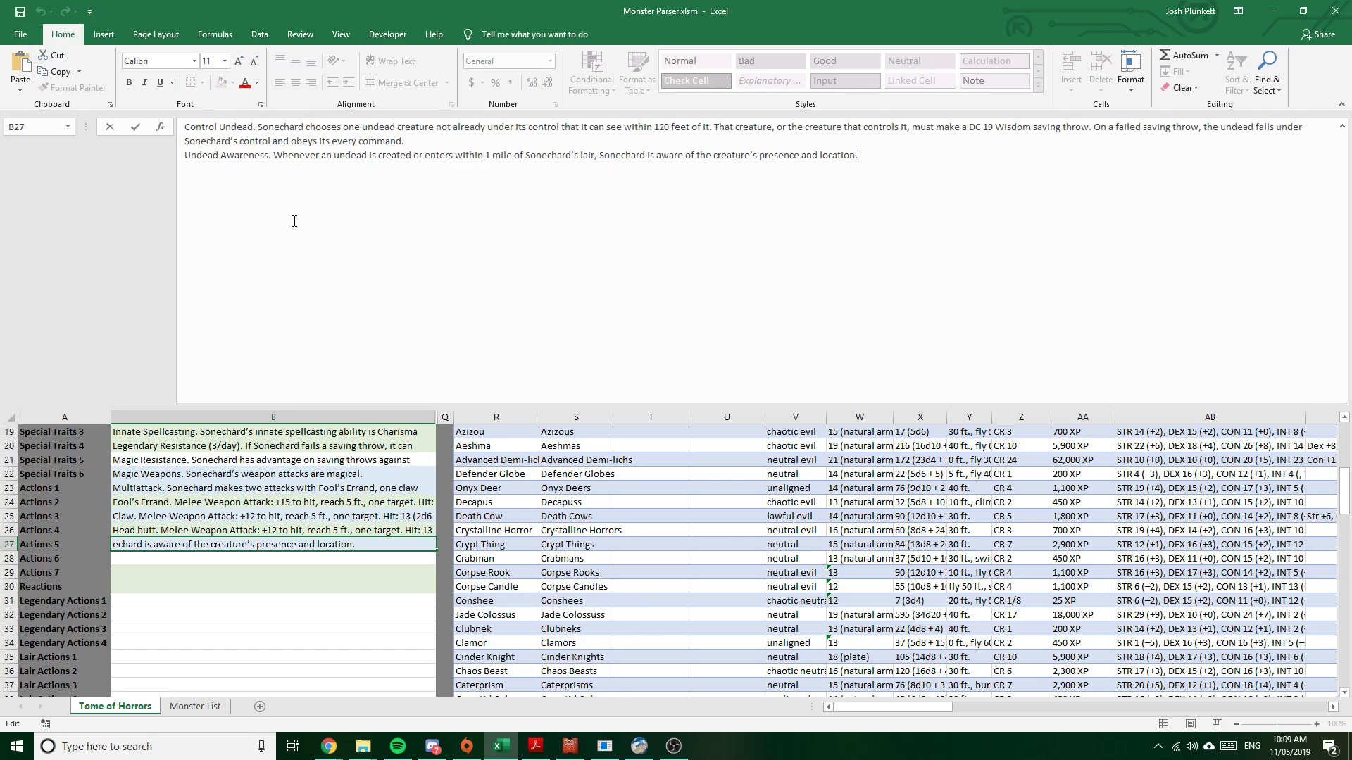
Move the Undead Awareness action out of B27 into the Actions 6 cell, B28
key("shift+Home")
key("ctrl+x")
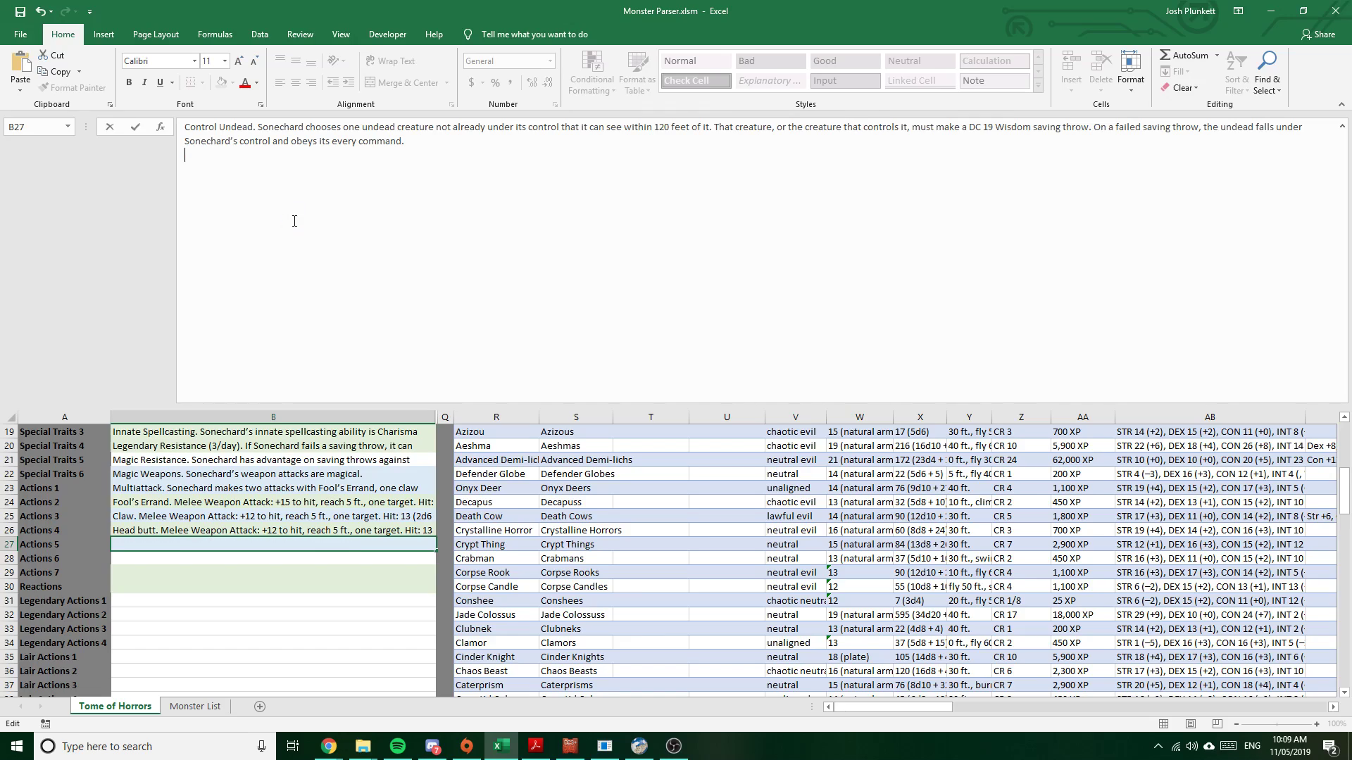
key("Return")
left_click(294, 221)
key("ctrl+v")
key("Return")
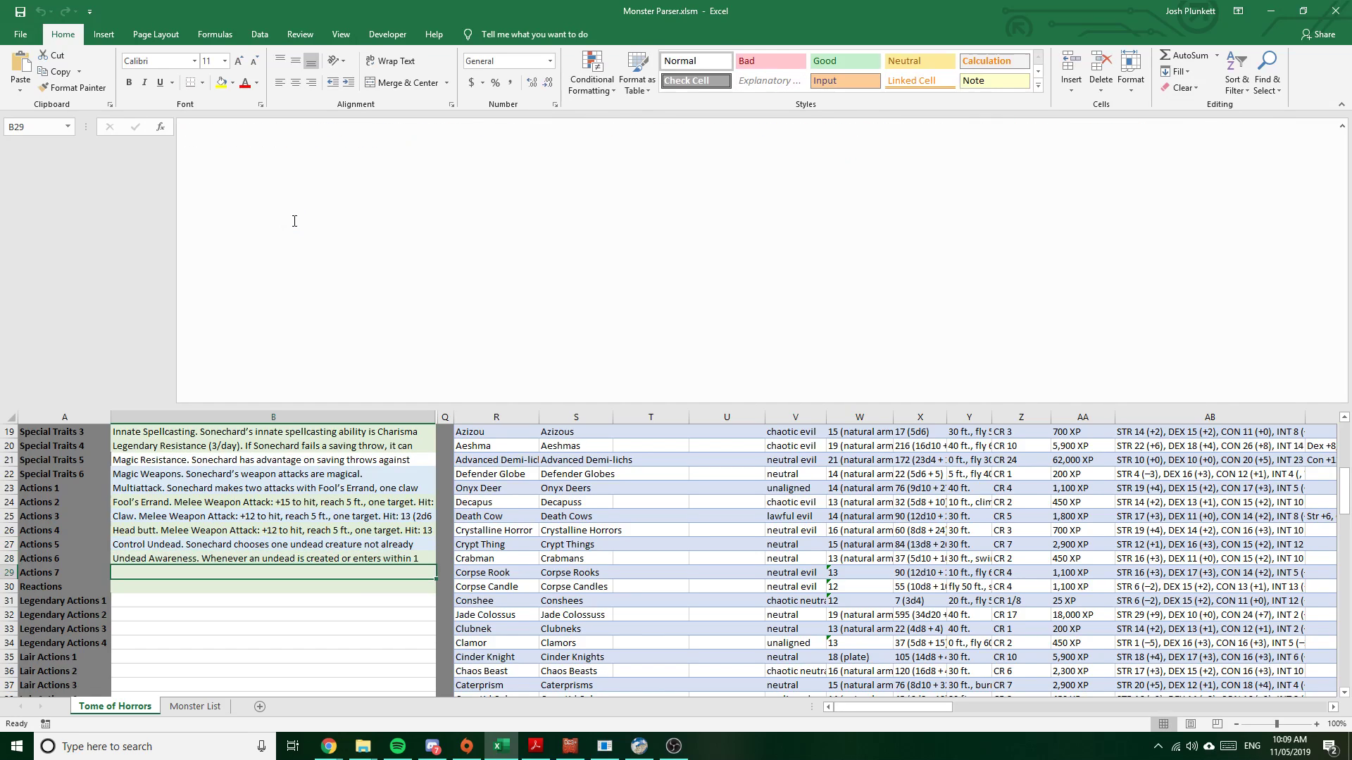
Switch to the Acrobat Reader PDF and copy Sonechard's Command Undead text under Bonus Actions
scroll(285, 524, "down", 3)
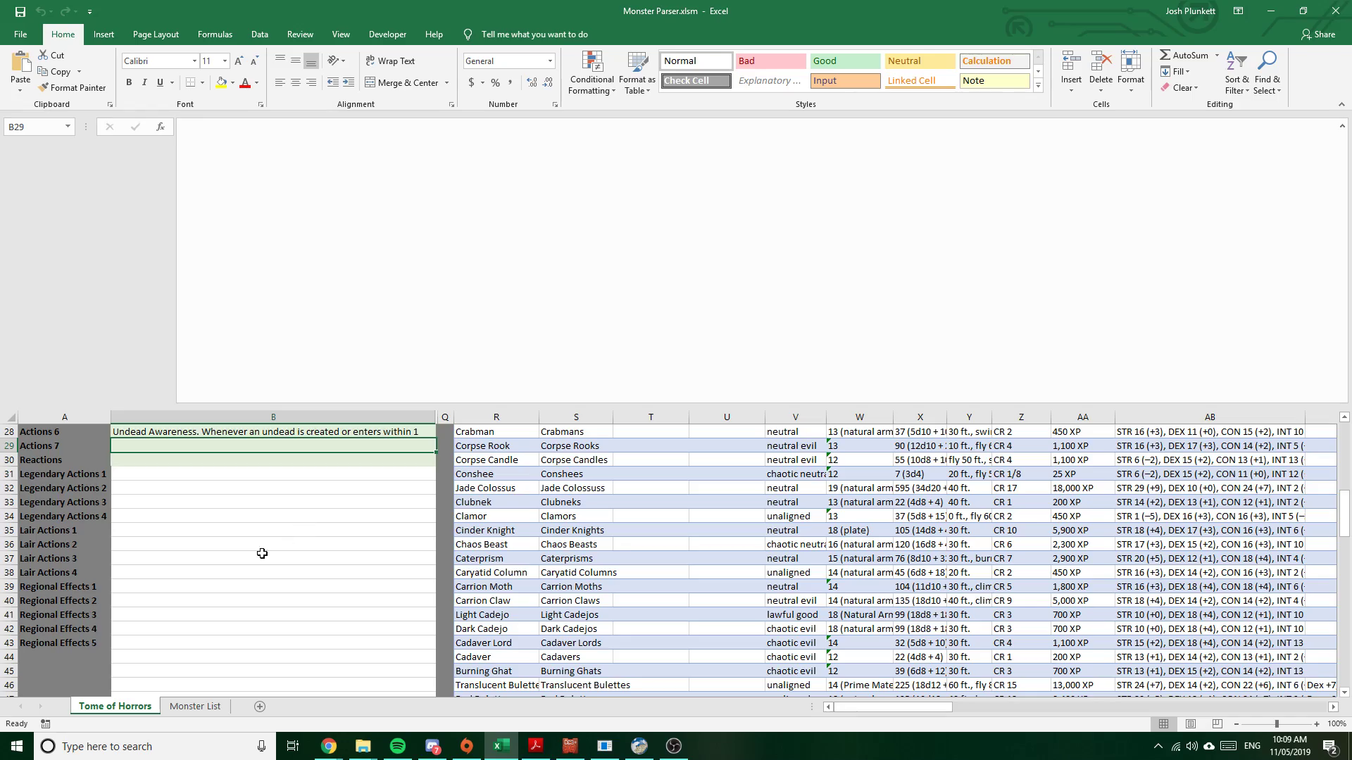
left_click(535, 746)
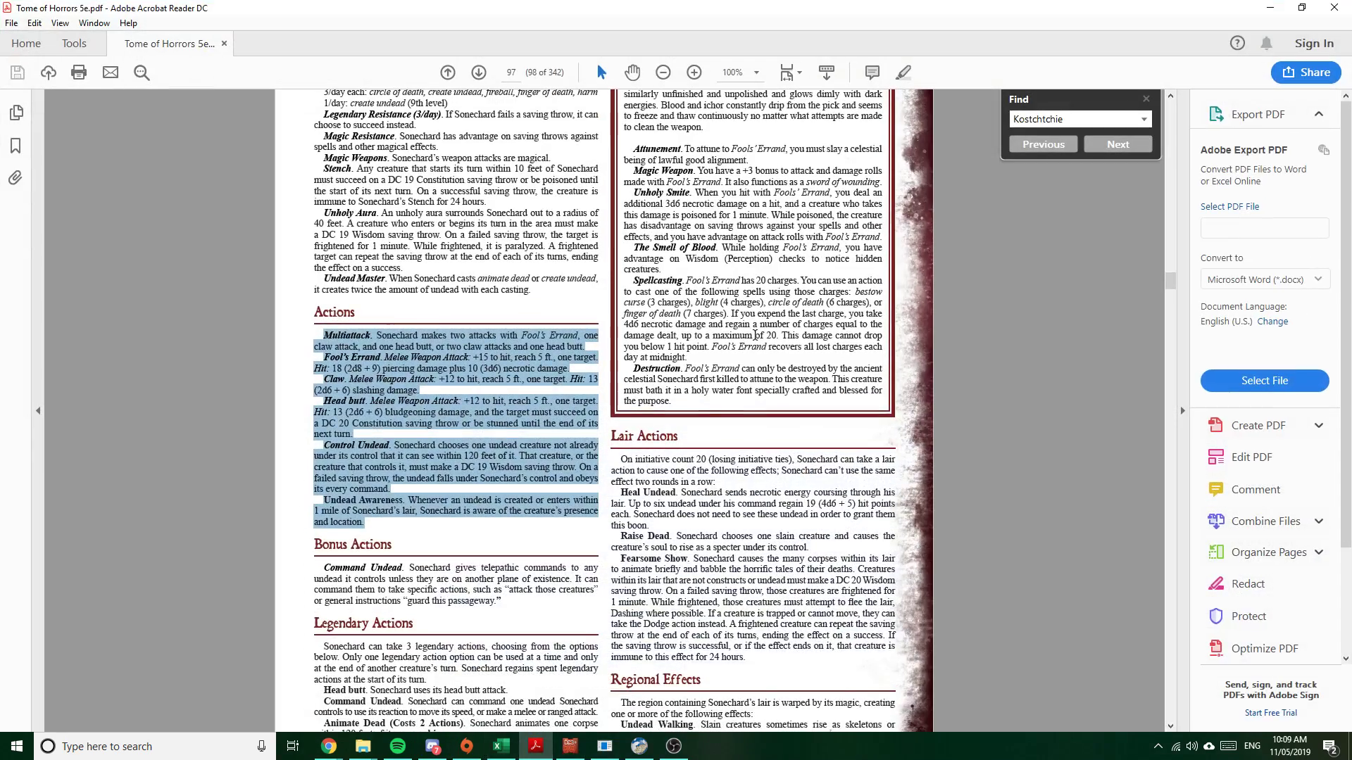
scroll(638, 392, "down", 2)
scroll(638, 393, "up", 6)
scroll(425, 286, "down", 13)
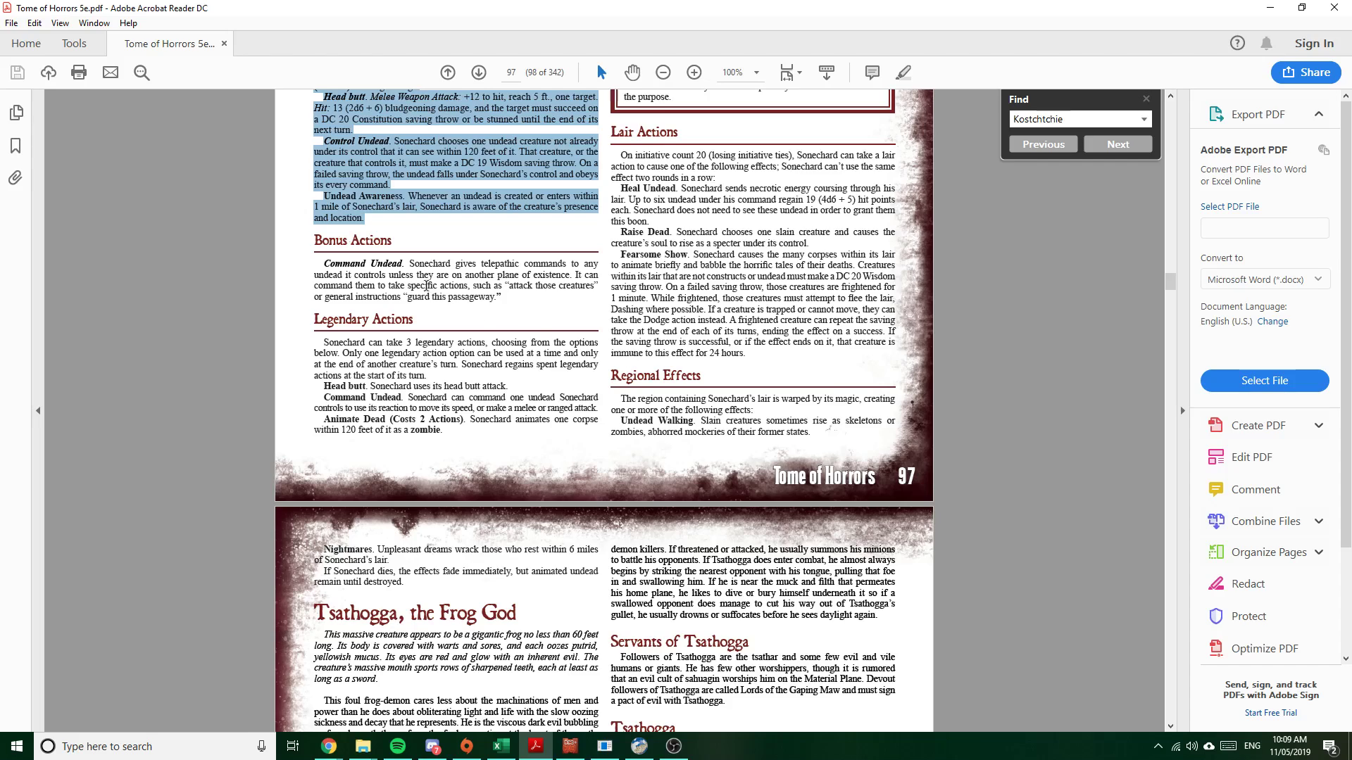
left_click_drag(505, 288, 347, 257)
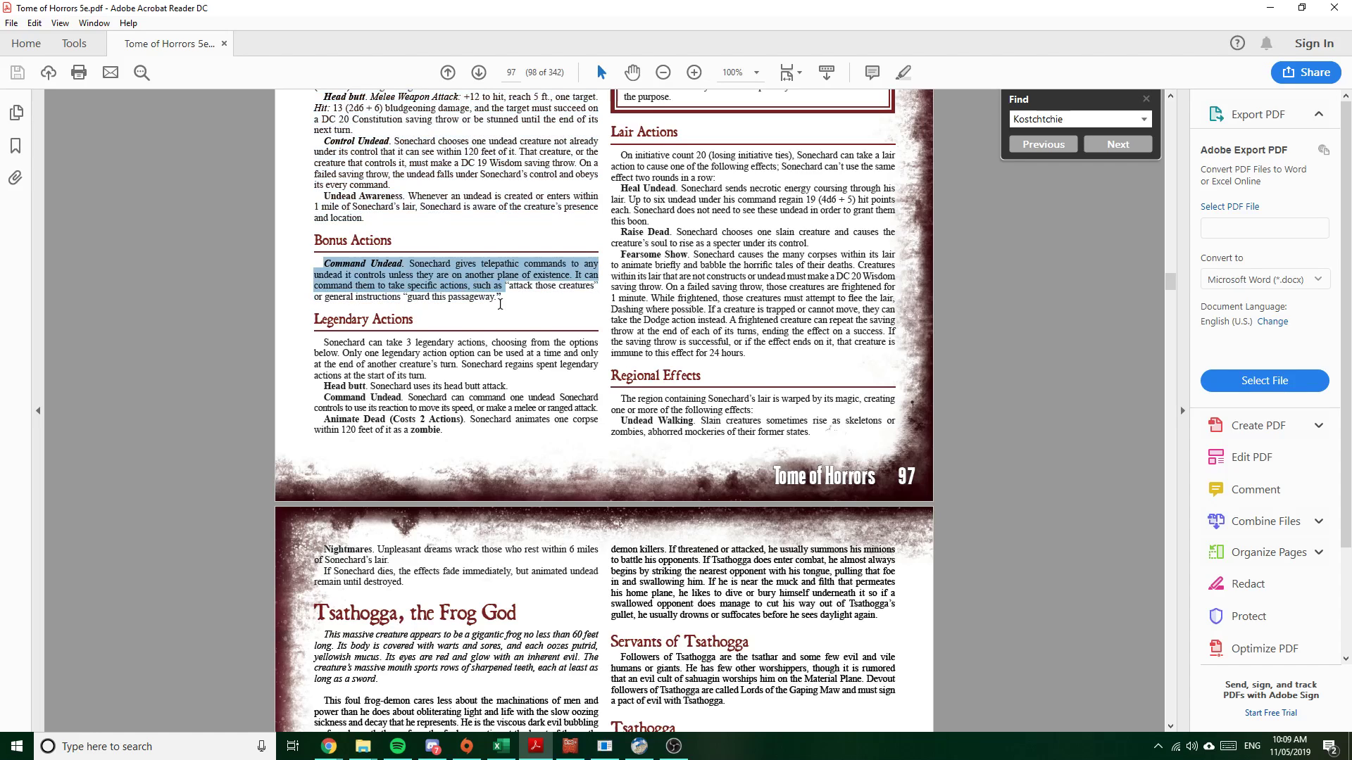
left_click_drag(501, 299, 324, 265)
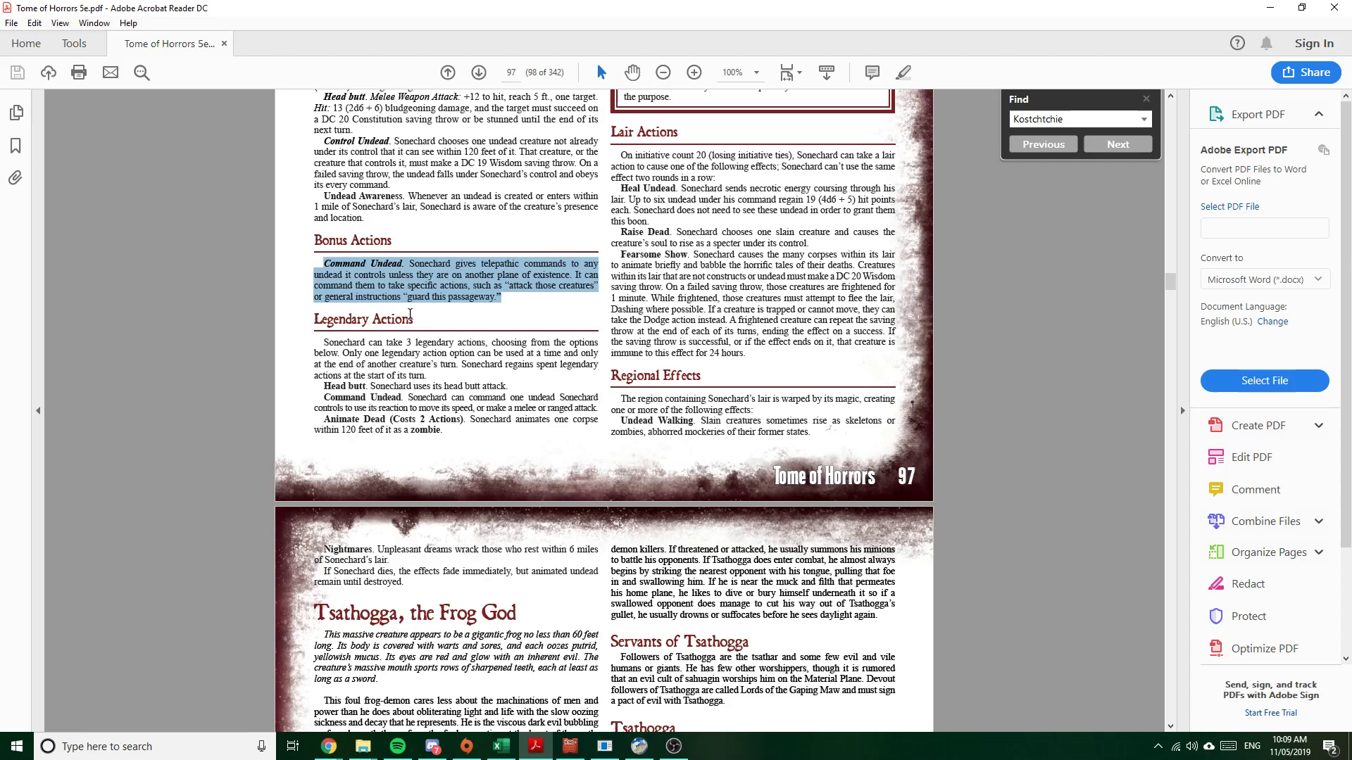
Switch back to Excel and paste the copied Command Undead text into the Reactions cell, B30
key("alt+Tab")
left_click(156, 519)
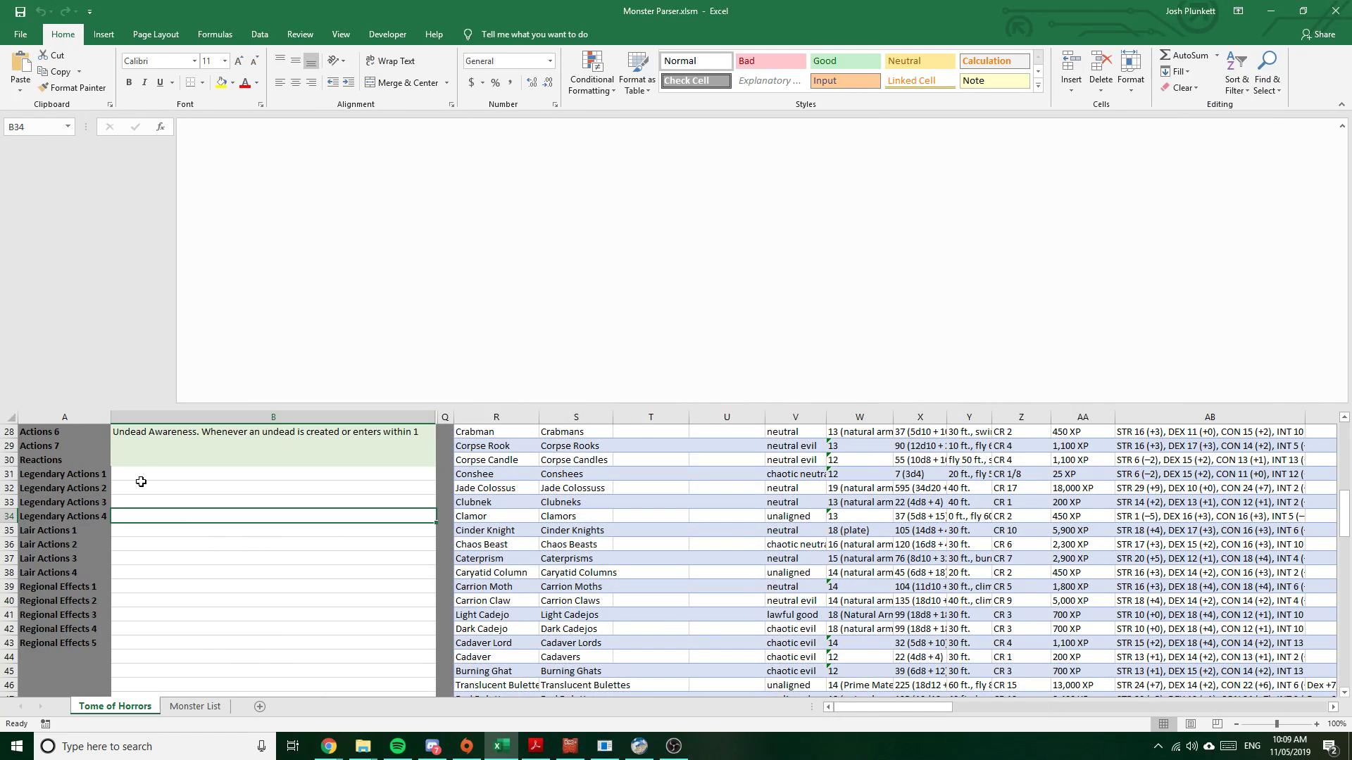
left_click(143, 470)
double_click(143, 459)
key("ctrl+v")
Join the broken lines of the Command Undead text in B30 into one line and commit the entry
key("Up")
key("Up")
key("Up")
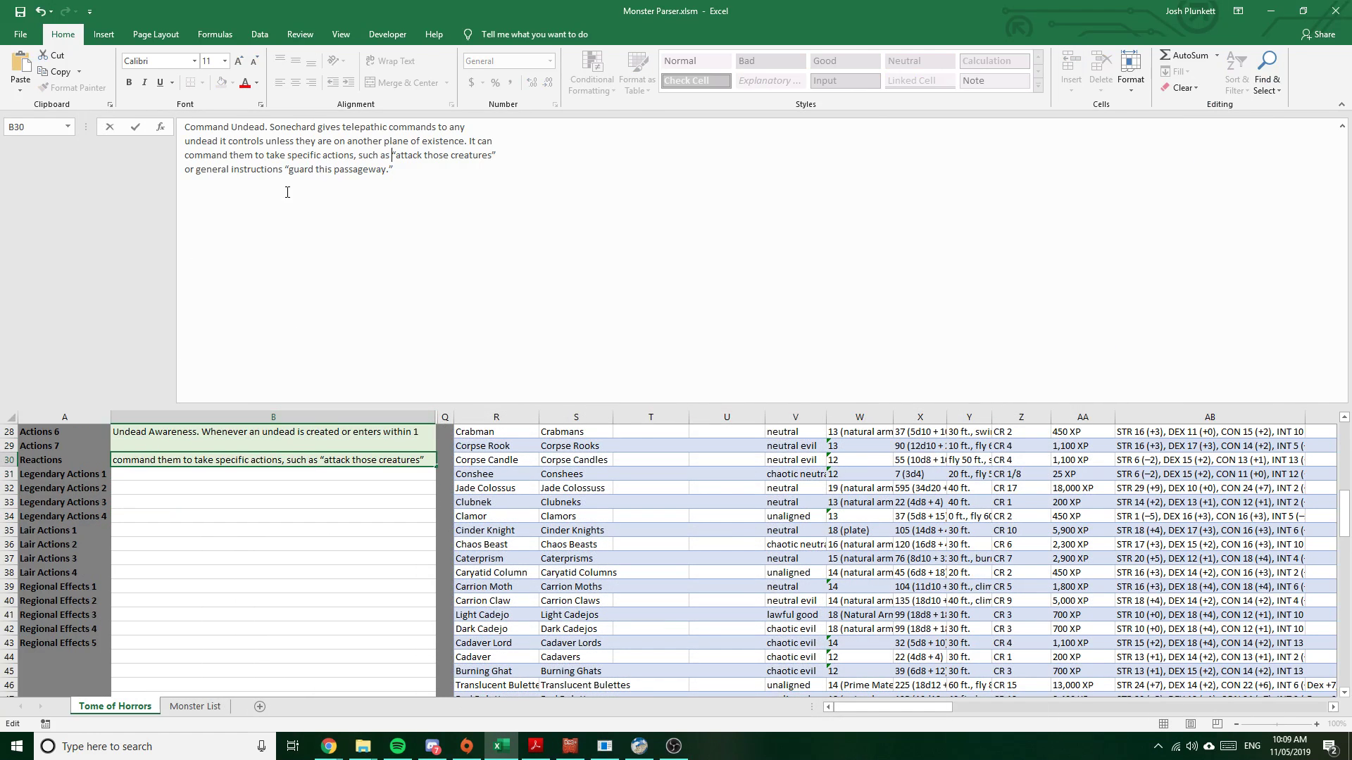
key("End")
key("Delete")
key("End")
key("Delete")
key("End")
key("Delete")
key("End")
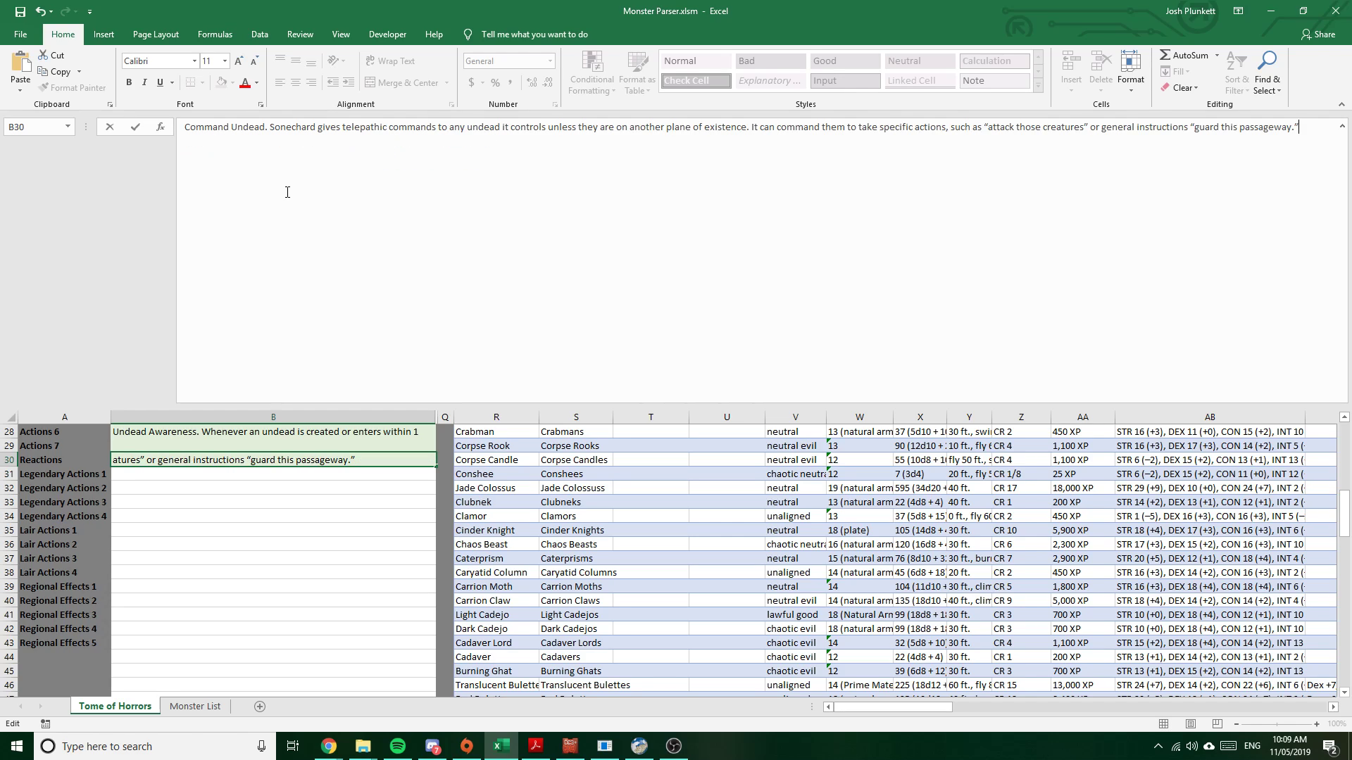
key("Return")
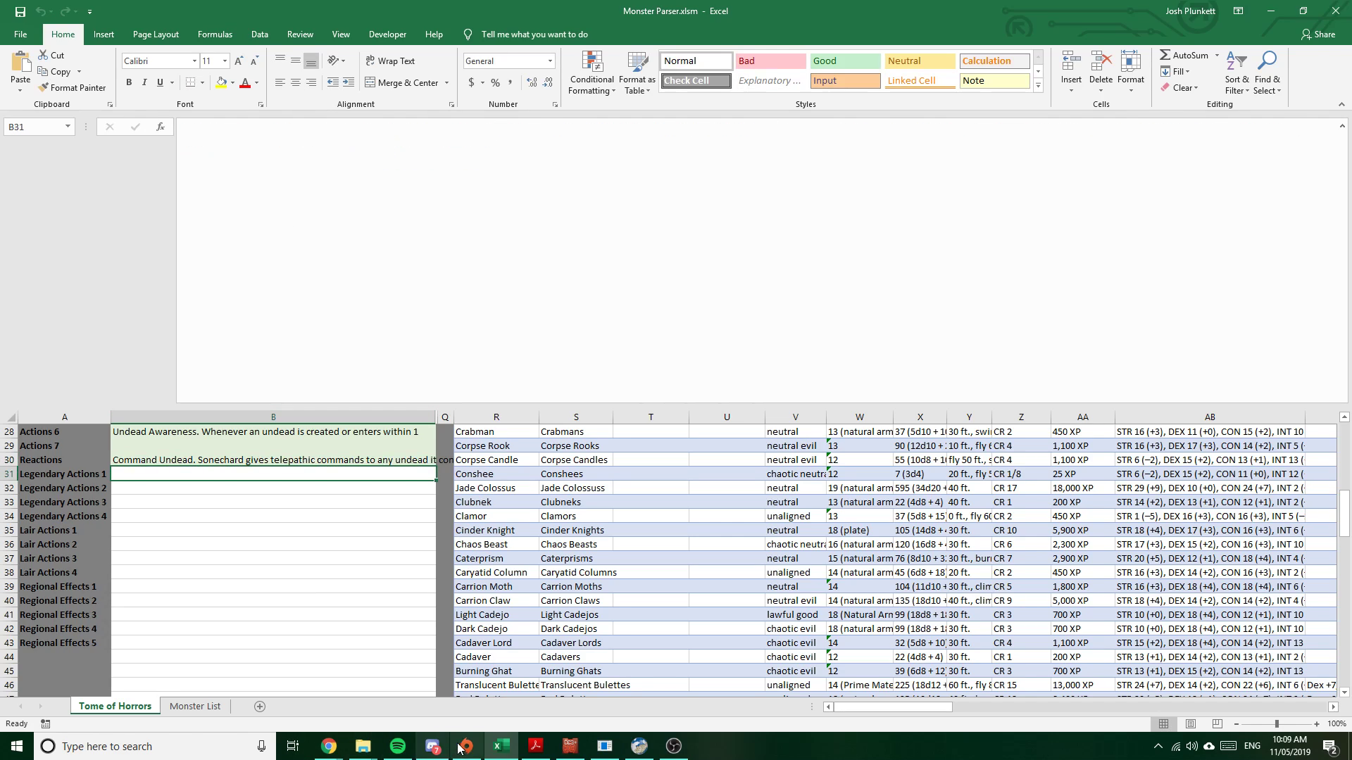
Copy Sonechard's Legendary Actions text from the Acrobat Reader PDF and paste it into the Legendary Actions 1 cell, B31, in Excel
left_click(535, 746)
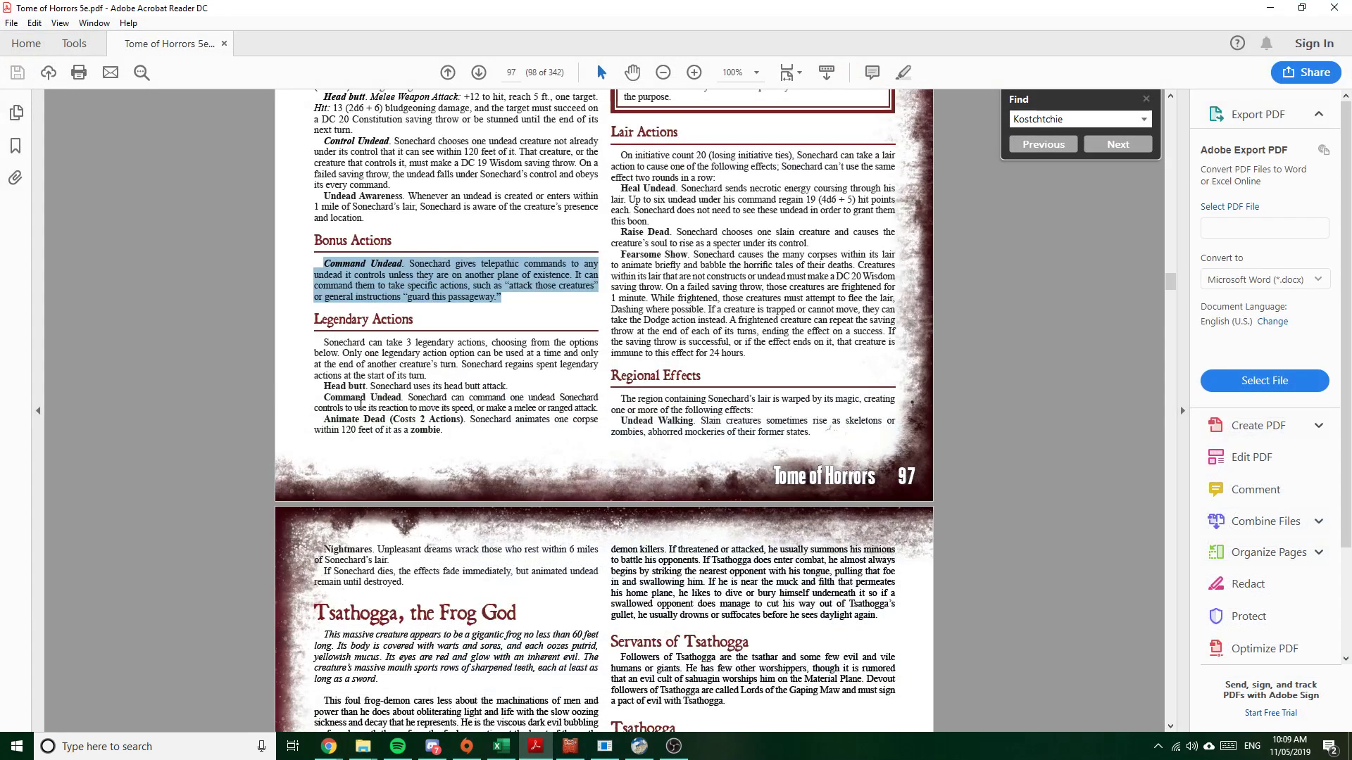
left_click_drag(444, 431, 322, 340)
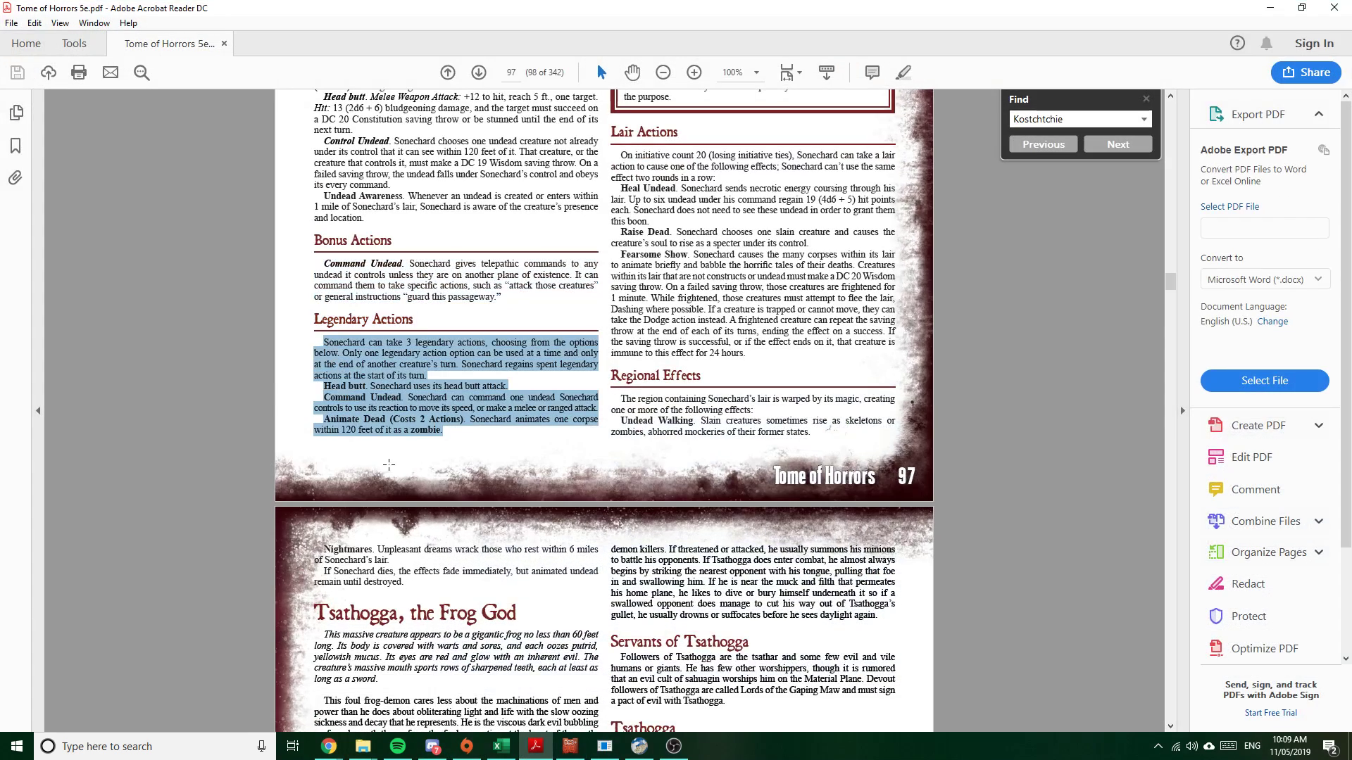
key("alt+Tab")
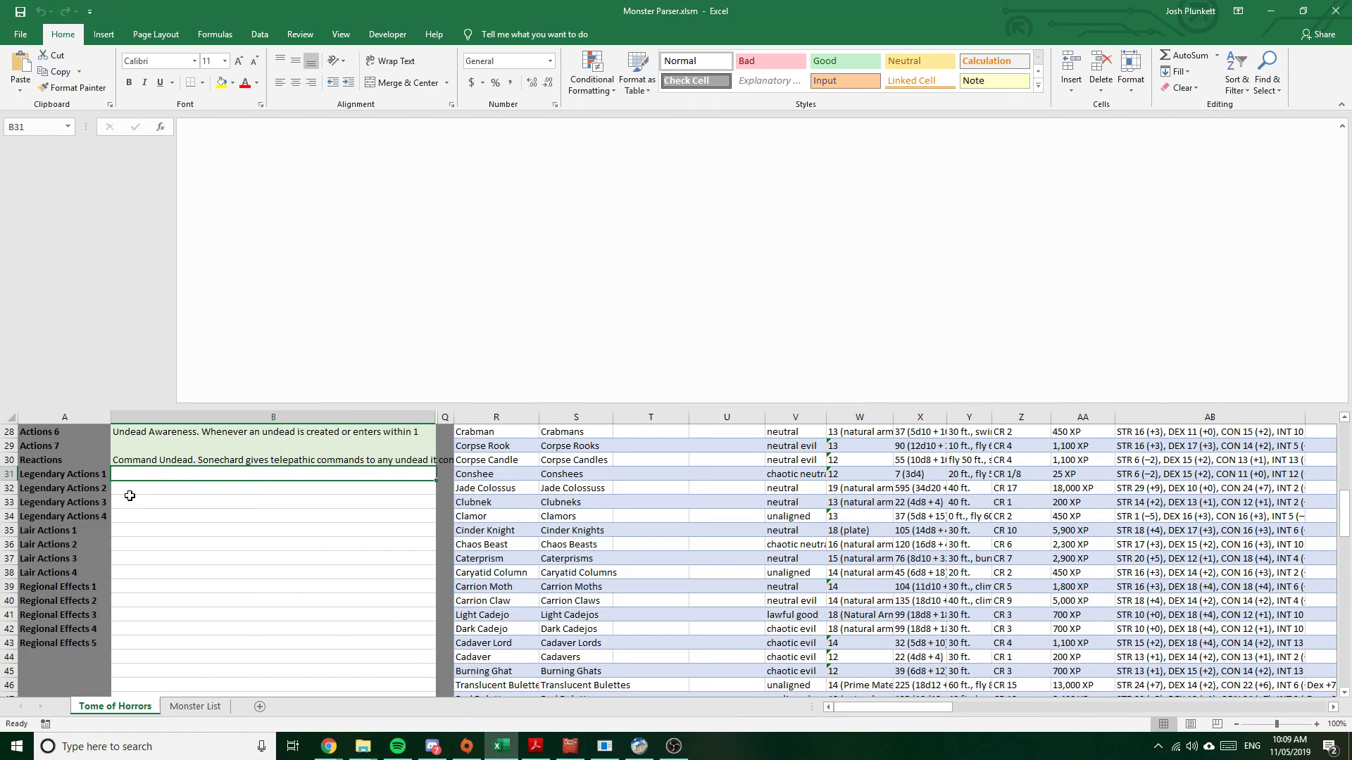
left_click(276, 279)
key("ctrl+v")
Join the broken lines of the legendary actions introduction at the start of B31 into one line
key("Up")
key("Up")
key("Up")
key("Up")
key("Up")
key("Up")
key("Up")
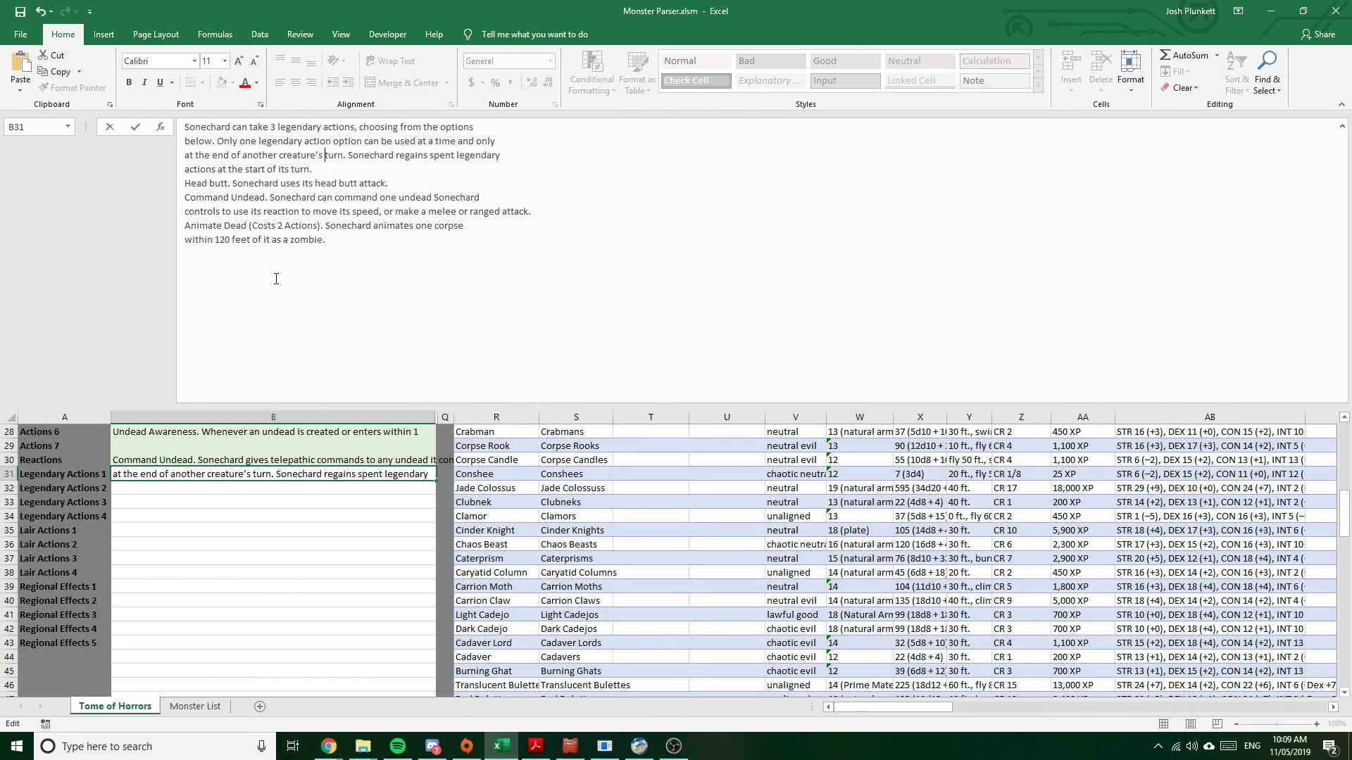
key("Delete")
key("End")
key("Delete")
key("Up")
key("End")
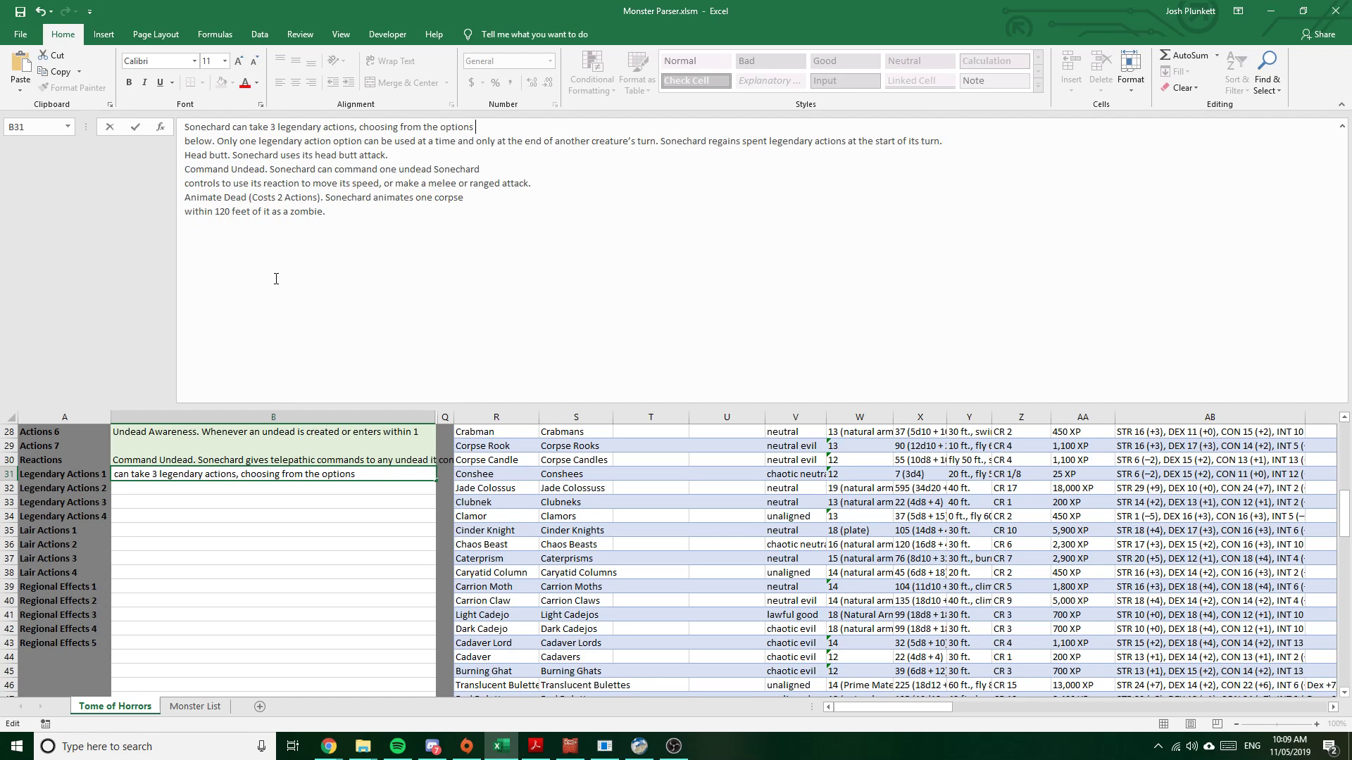
key("Delete")
Keep Head butt on its own line in B31 and join the broken lines of Command Undead and Animate Dead
key("Down")
key("End")
key("Delete")
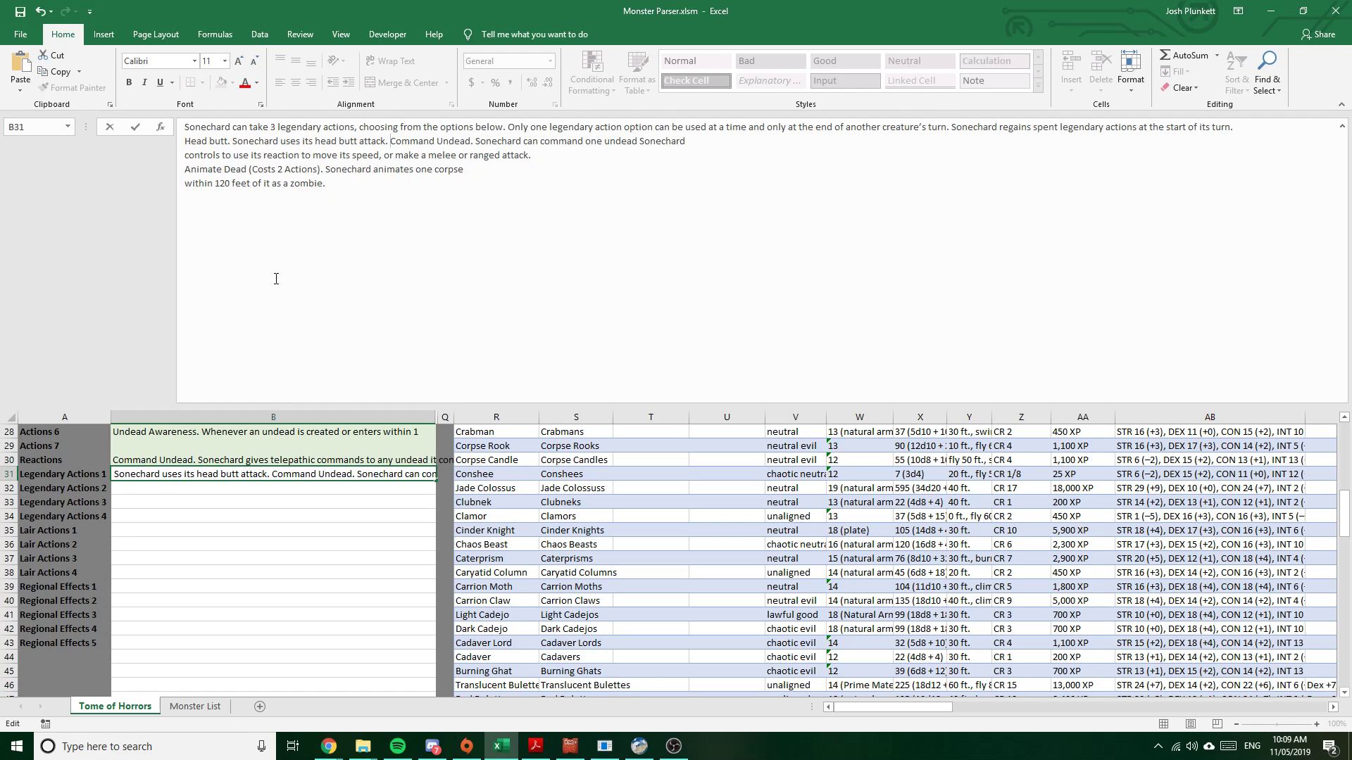
key("alt+Return")
key("Delete")
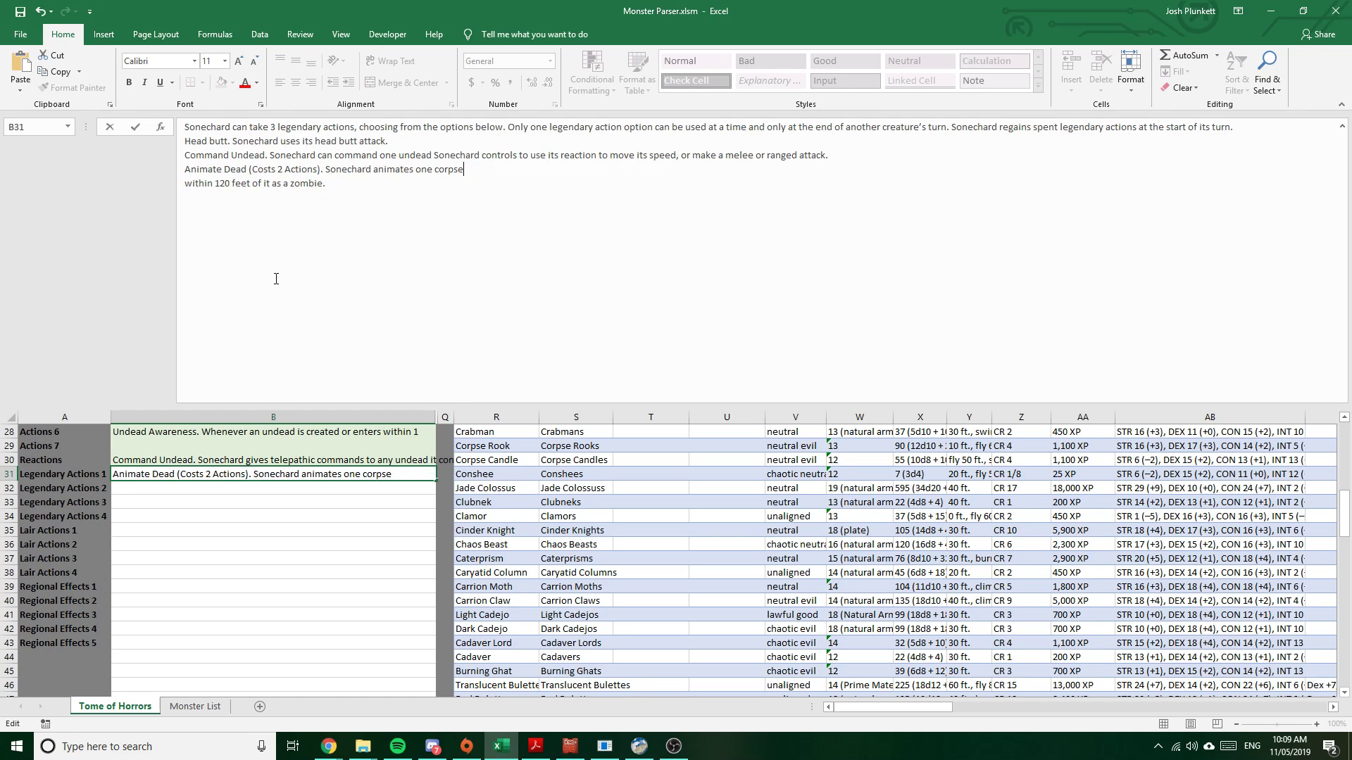
key("Down")
key("End")
key("Delete")
Move the Head butt, Command Undead and Animate Dead text out of B31 into the Legendary Actions 2 cell, B32
key("shift+Home")
key("shift+Up")
key("shift+Up")
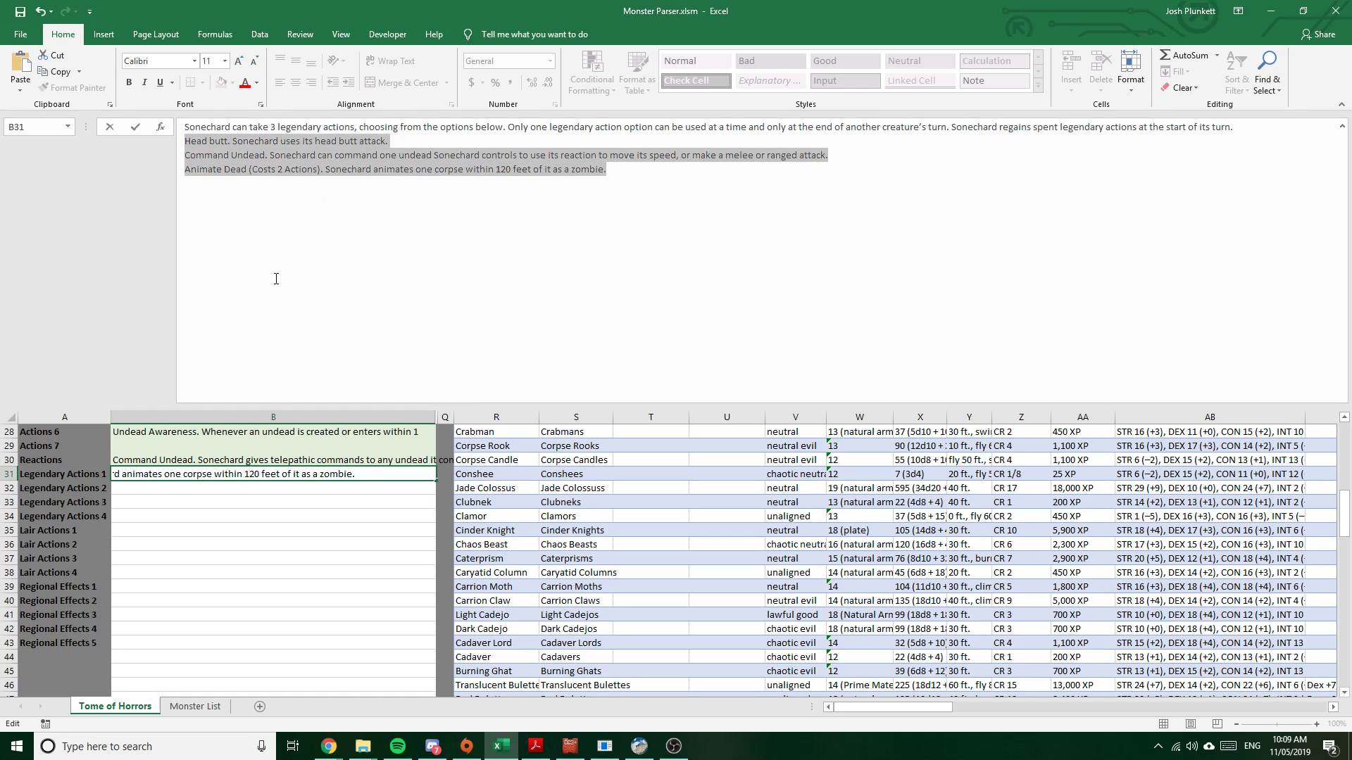
key("ctrl+x")
key("Return")
left_click(276, 279)
key("ctrl+v")
Move the Command Undead and Animate Dead text out of B32 into the Legendary Actions 3 cell, B33
key("shift+Home")
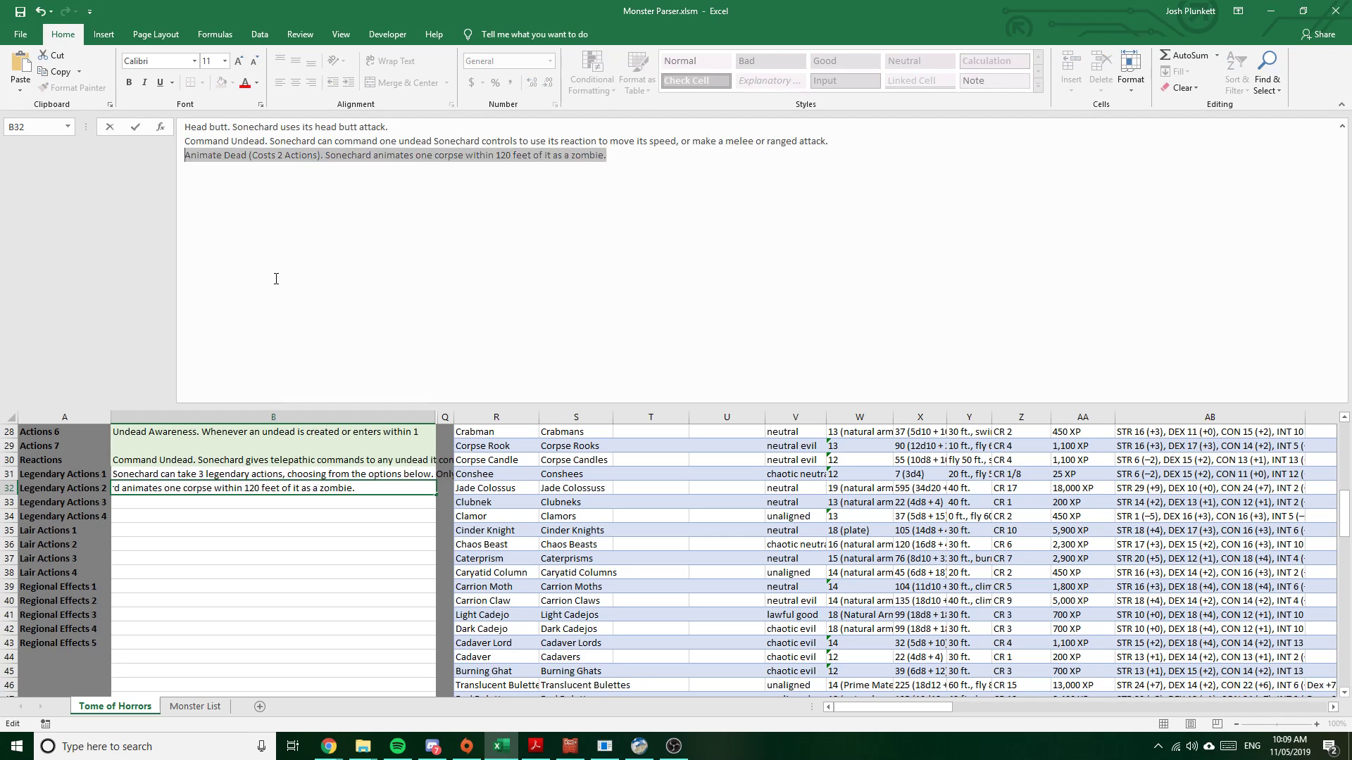
key("shift+Up")
key("ctrl+x")
key("Return")
left_click(276, 279)
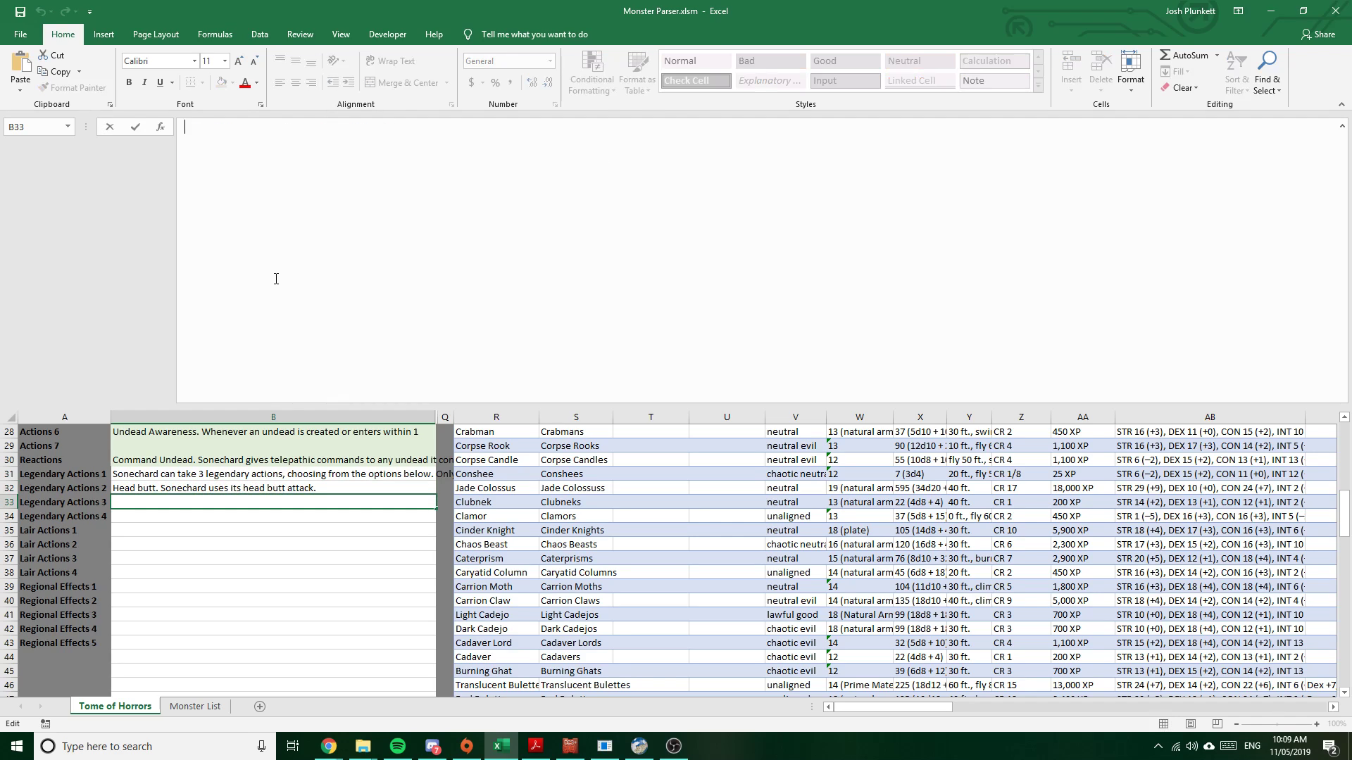
key("ctrl+v")
Move the Animate Dead action out of B33 into the Legendary Actions 4 cell, B34
key("shift+Home")
key("ctrl+x")
key("Return")
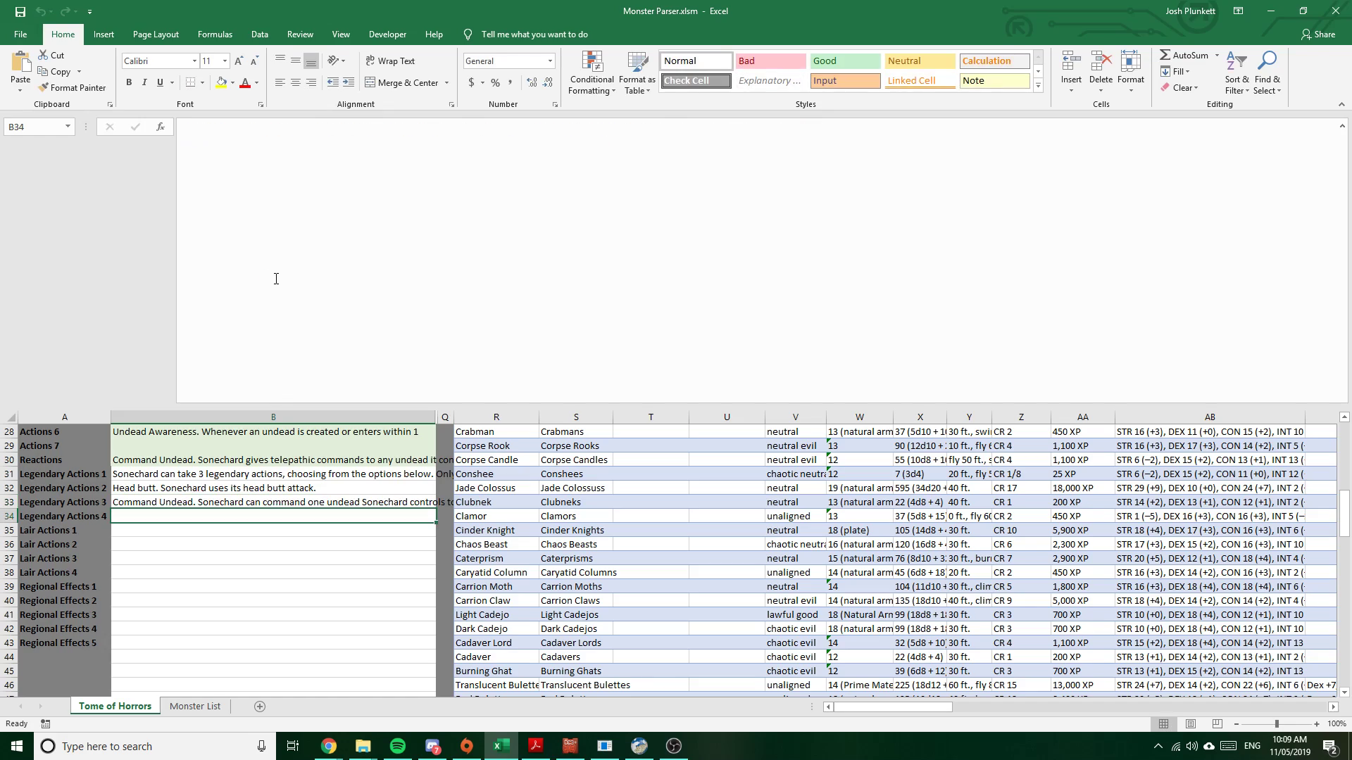
left_click(276, 278)
key("ctrl+v")
key("Return")
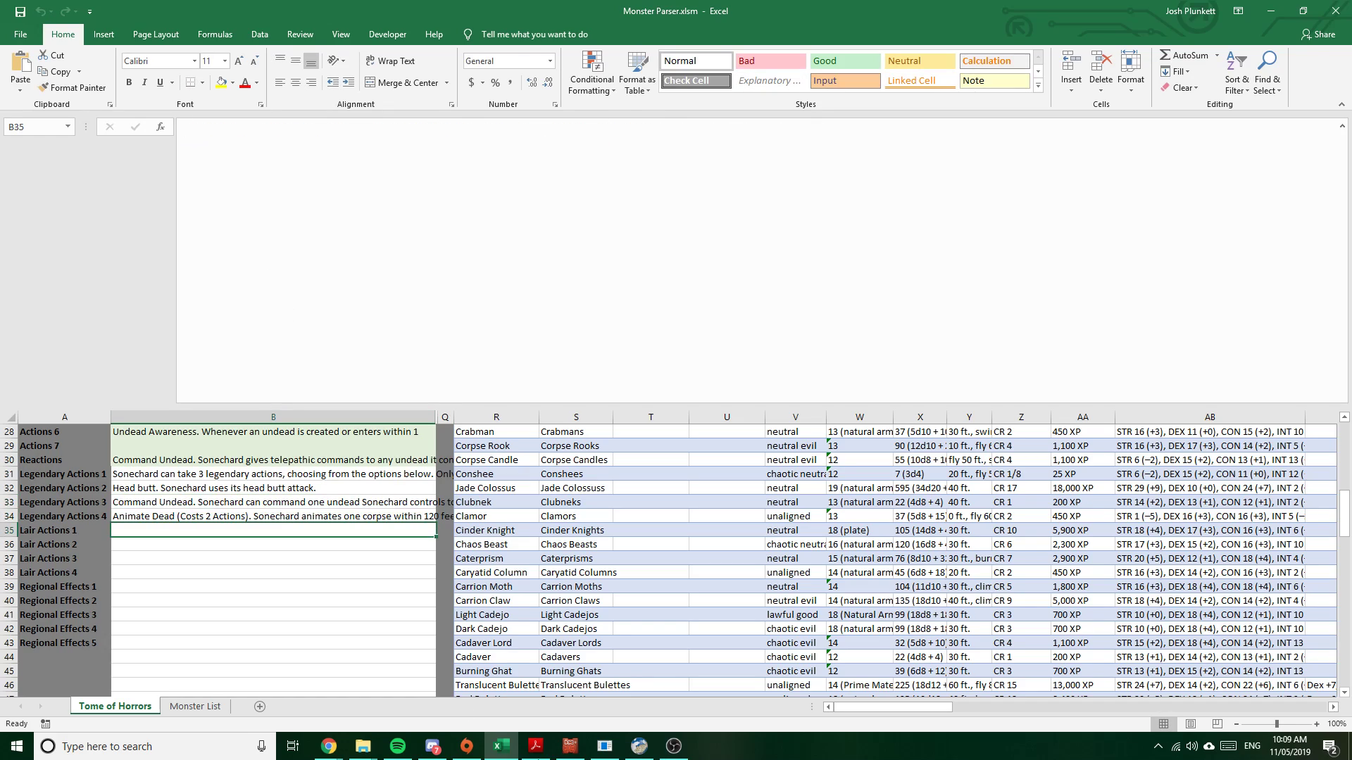
Copy Sonechard's full Lair Actions text from the Tome of Horrors PDF in Acrobat Reader into the Lair Actions 1 cell, B35, in Excel
left_click(535, 746)
scroll(623, 226, "up", 2)
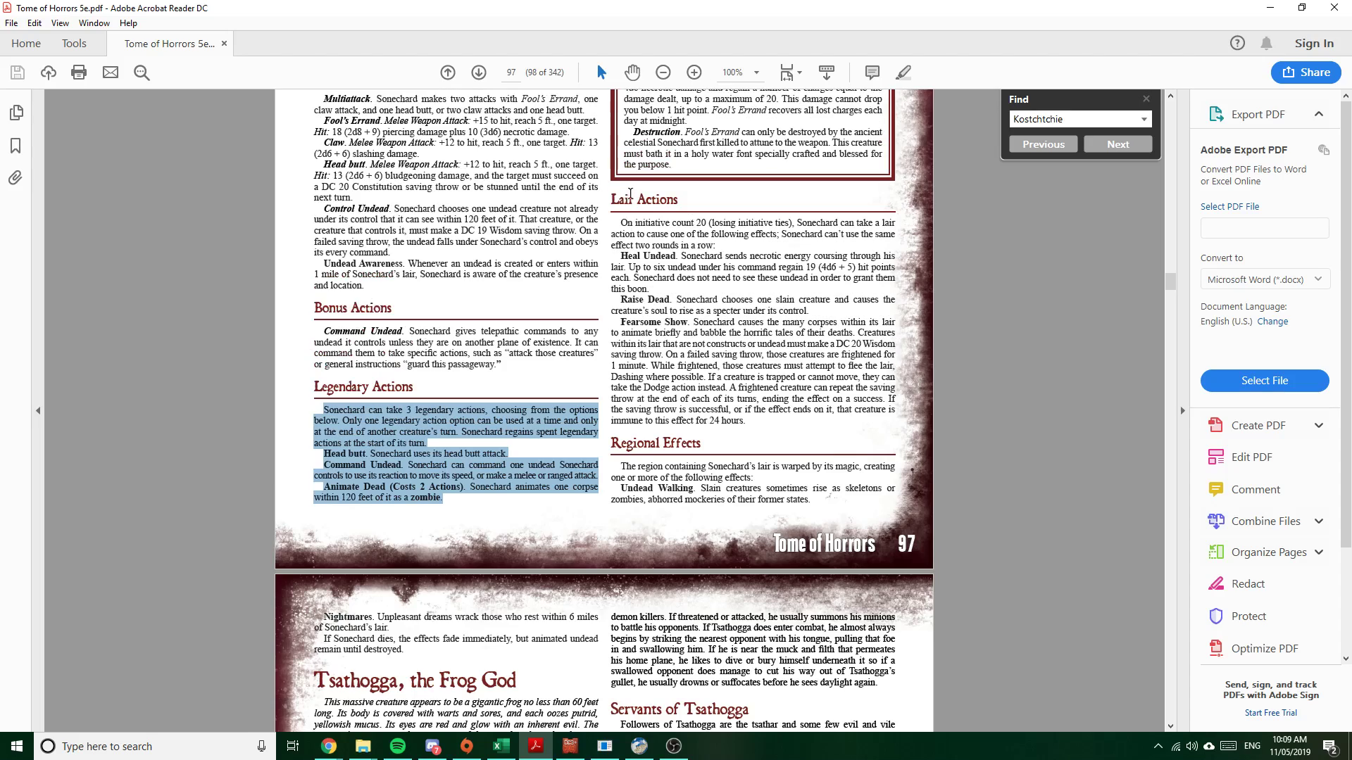
left_click_drag(623, 225, 745, 420)
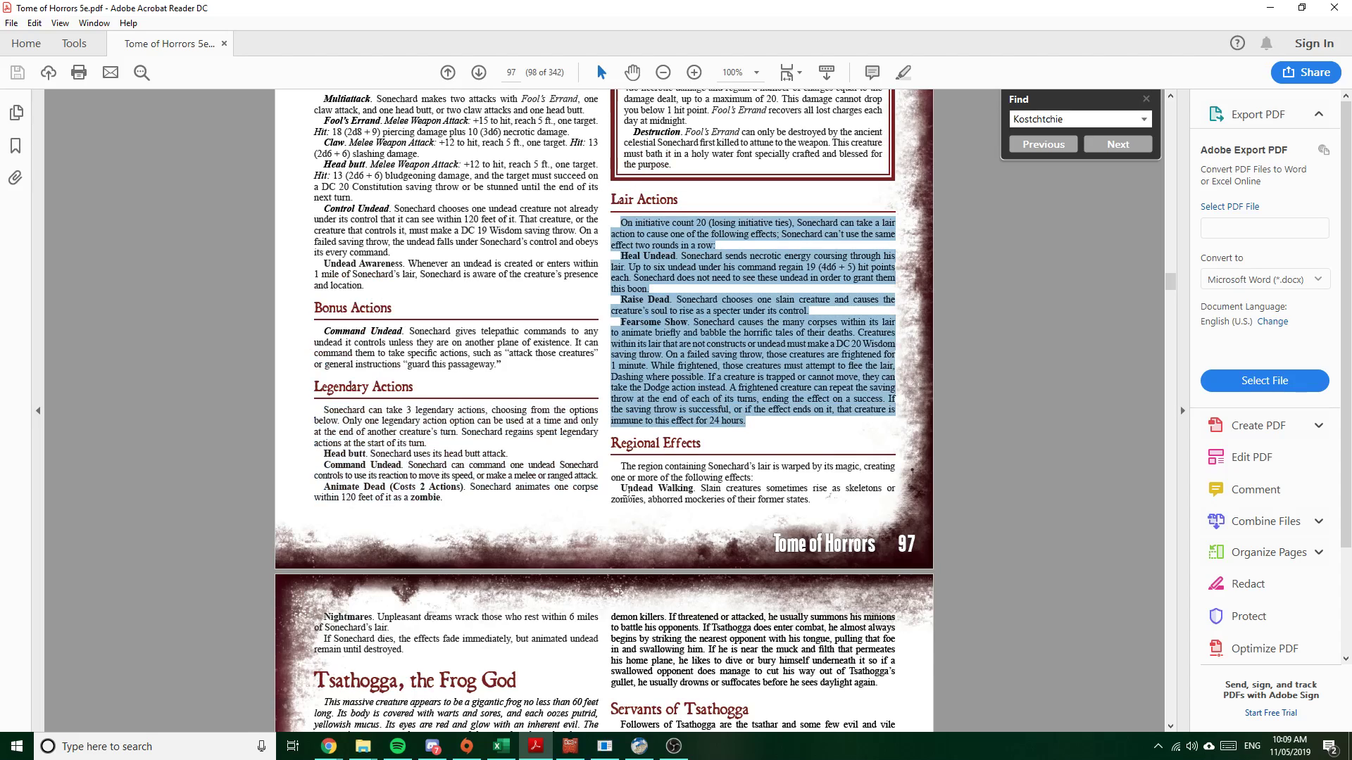
left_click(500, 746)
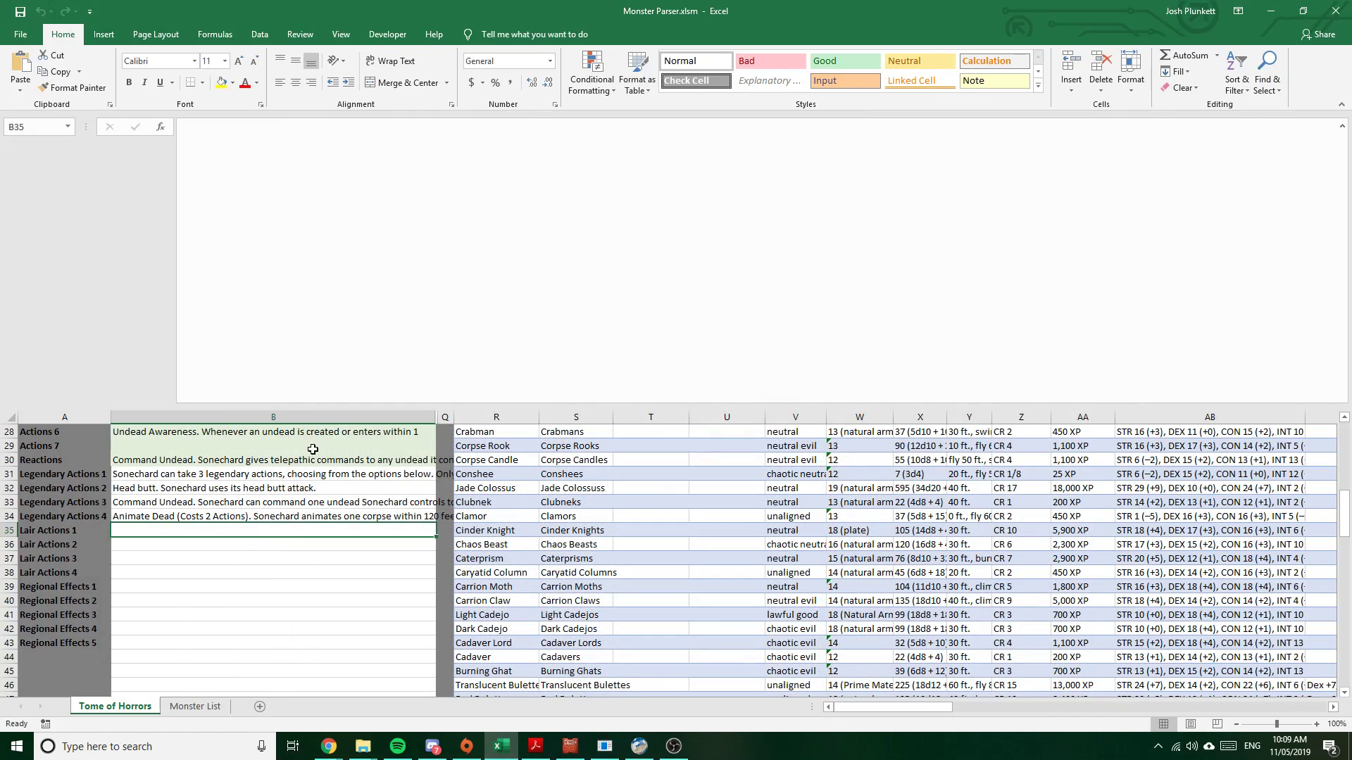
left_click(265, 247)
key("ctrl+v")
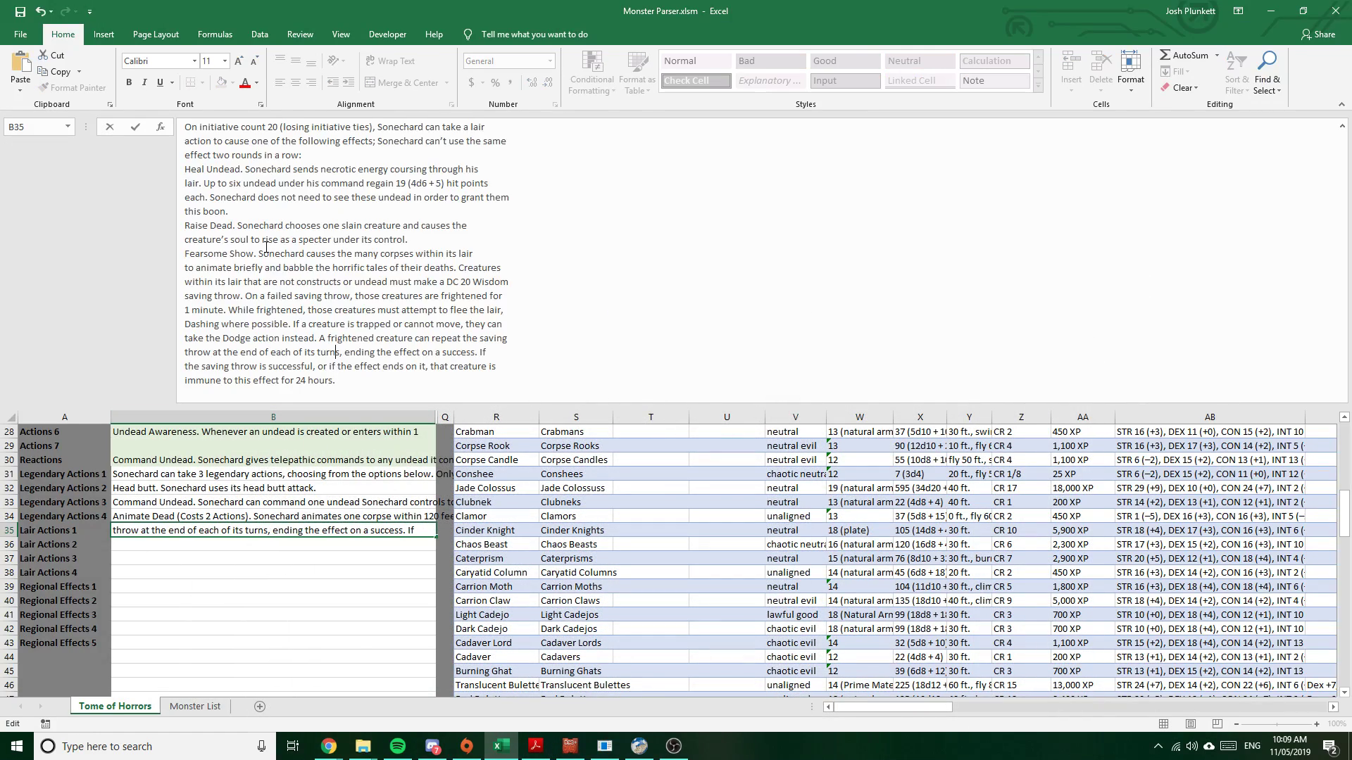
Join the broken lines of the lair action introduction in B35 into one line ending "two rounds in a row:"
key("Up")
key("Up")
key("Up")
key("Up")
key("Up")
key("End")
key("Delete")
key("End")
key("Delete")
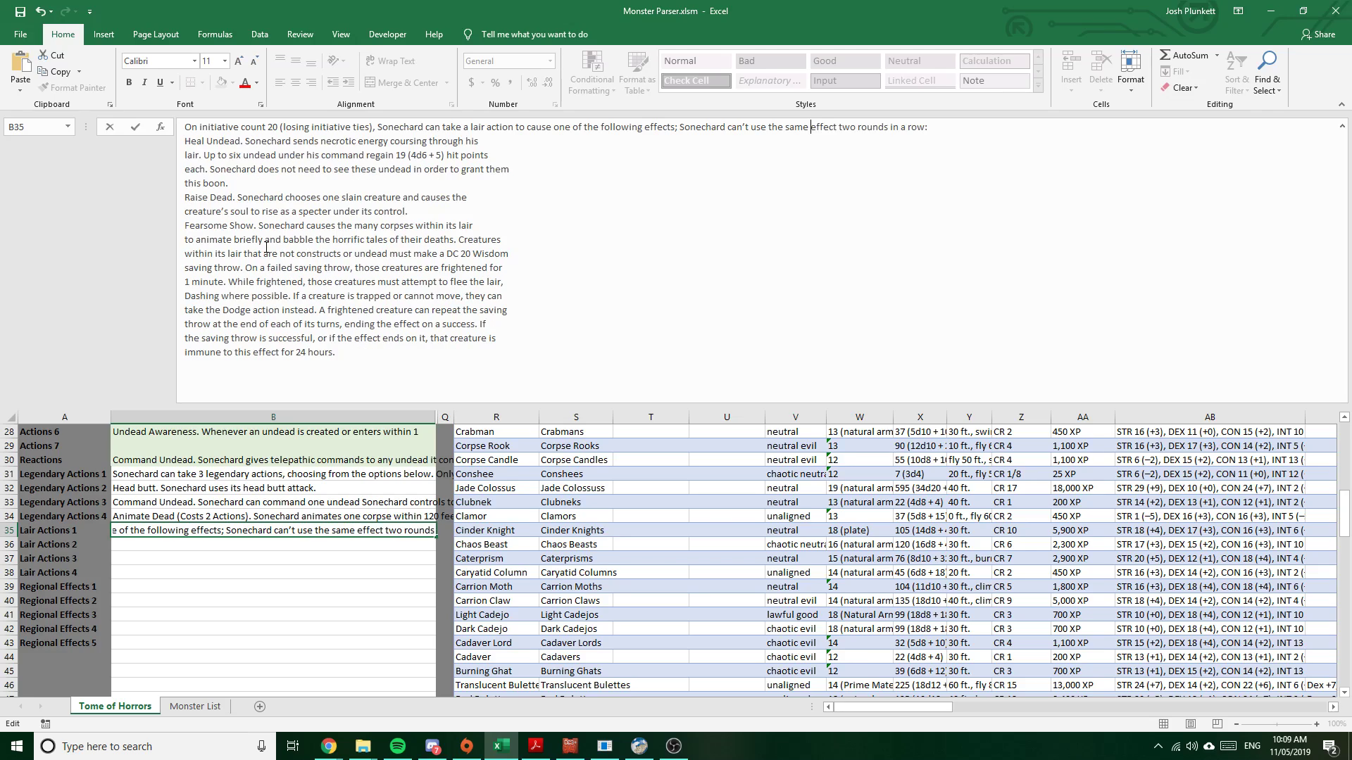
Join the broken lines of Heal Undead and Raise Dead in B35, keeping each action on its own line
key("Down")
key("Delete")
key("End")
key("Delete")
key("End")
key("Delete")
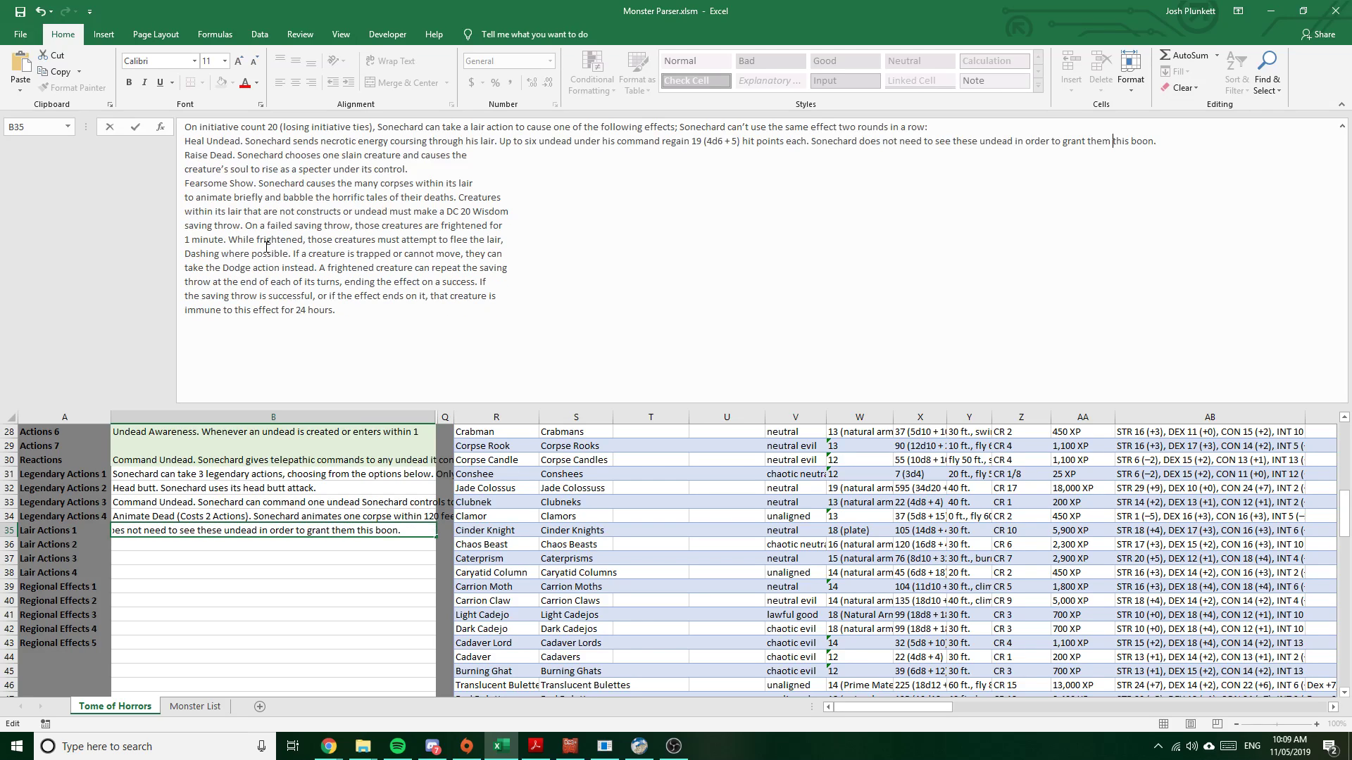
key("Down")
key("Delete")
Join all the broken lines of the Fearsome Show action in B35 into one continuous paragraph
key("Down")
key("End")
key("Delete")
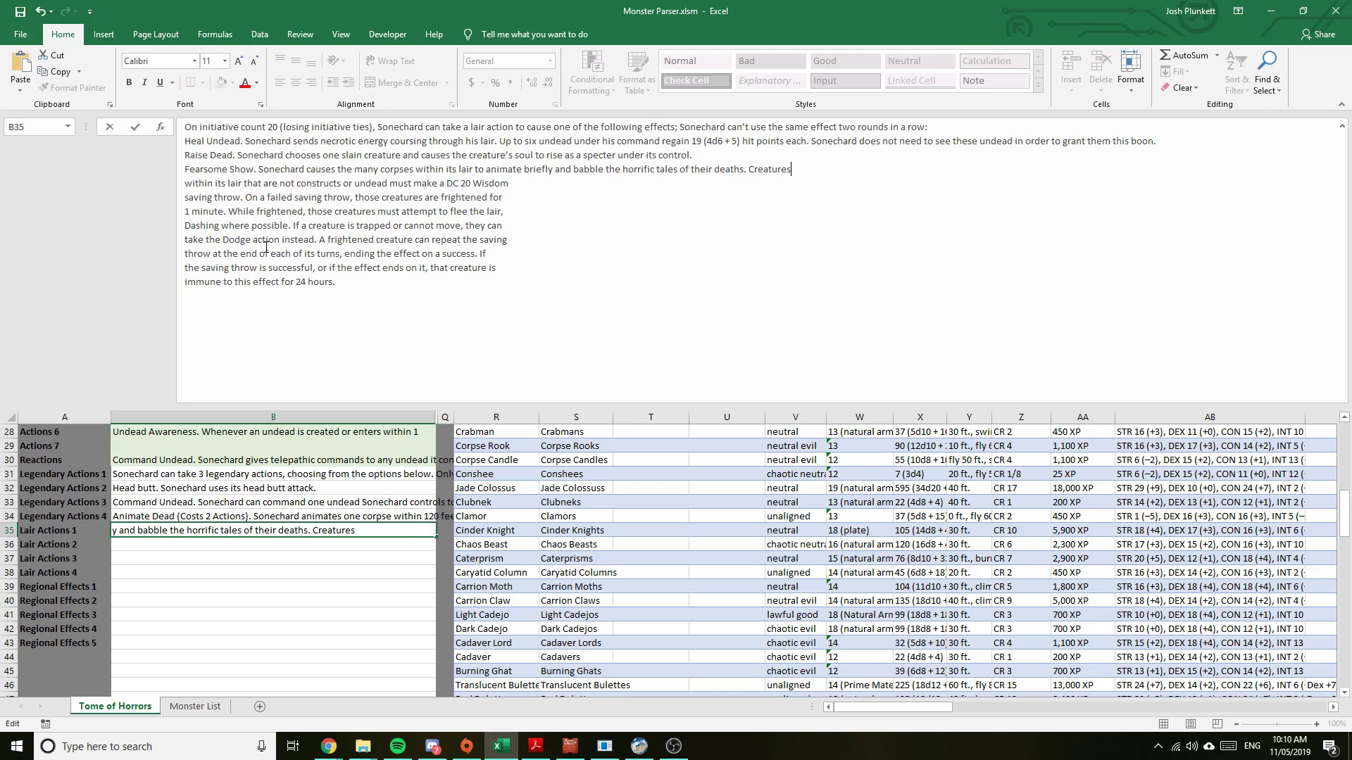
key("End")
key("Delete")
key("End")
key("Delete")
key("End")
key("Delete")
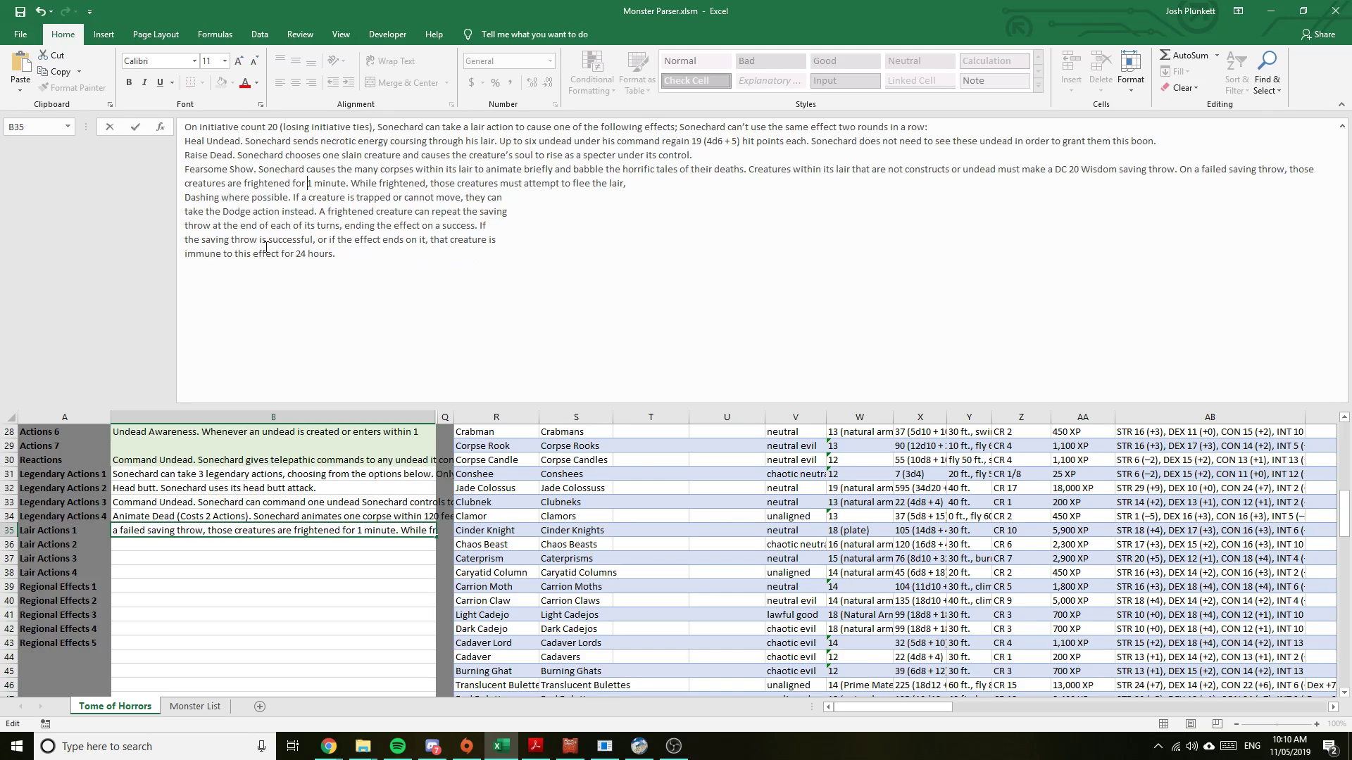
key("End")
key("Delete")
key("End")
key("Delete")
key("End")
key("Delete")
key("End")
key("Delete")
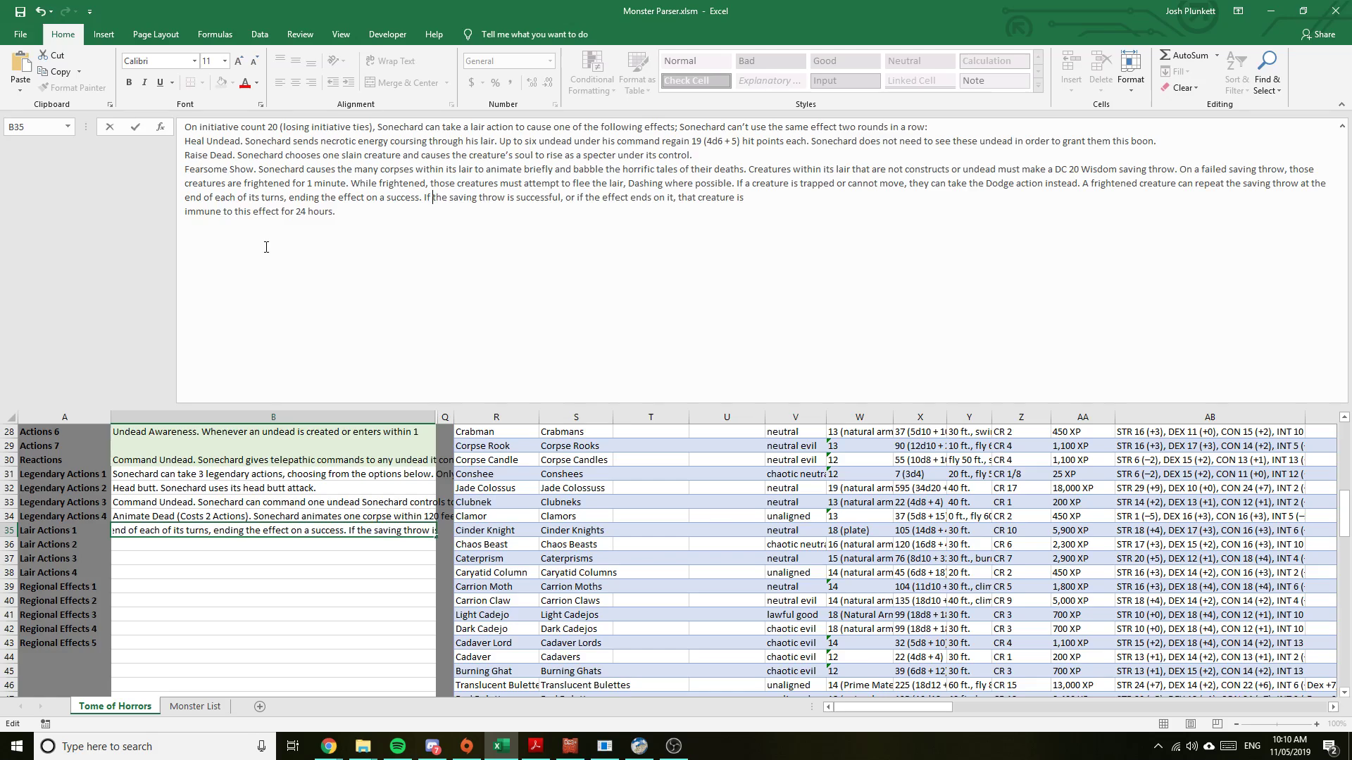
key("End")
key("Delete")
Move the Heal Undead, Raise Dead and Fearsome Show text out of B35 into the Lair Actions 2 cell, B36
key("shift+Home")
key("End")
key("shift+Home")
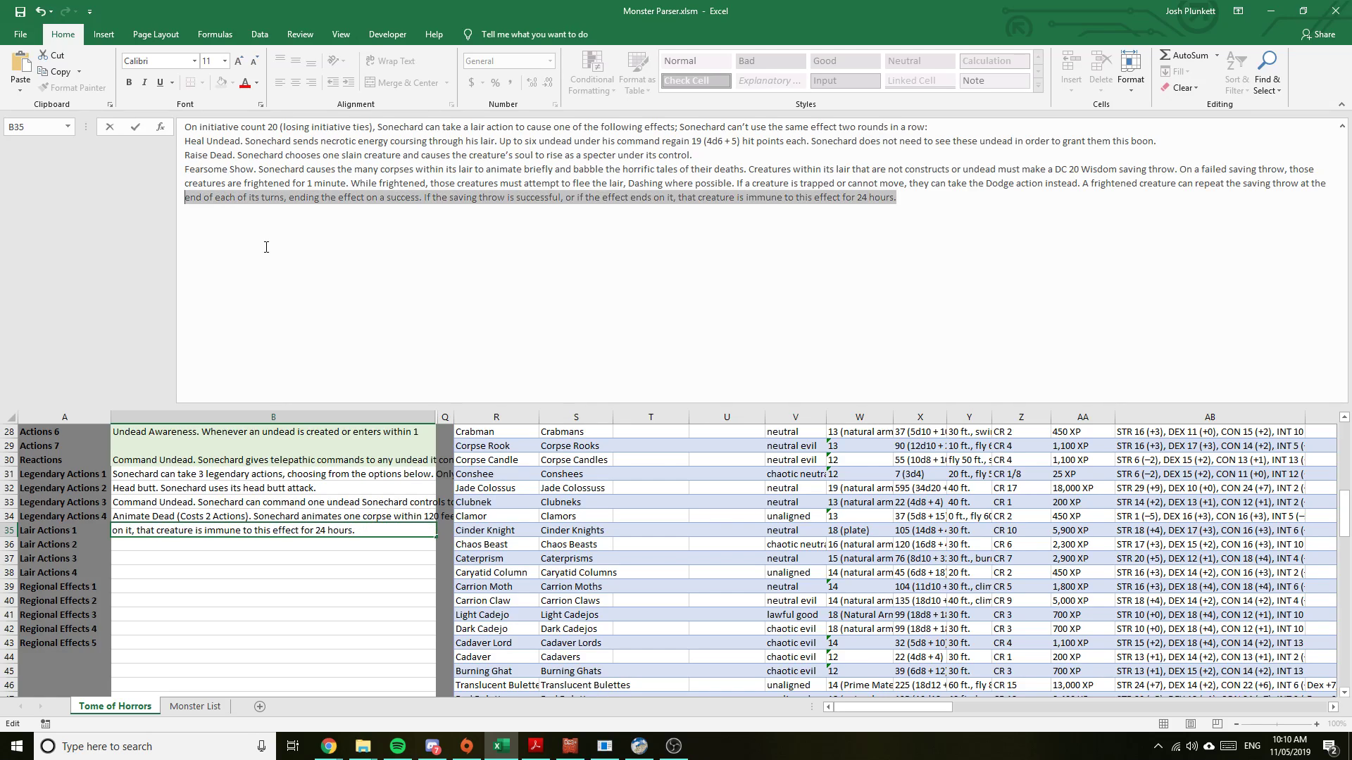
key("shift+Up")
key("shift+Up")
key("shift+Up")
key("shift+Up")
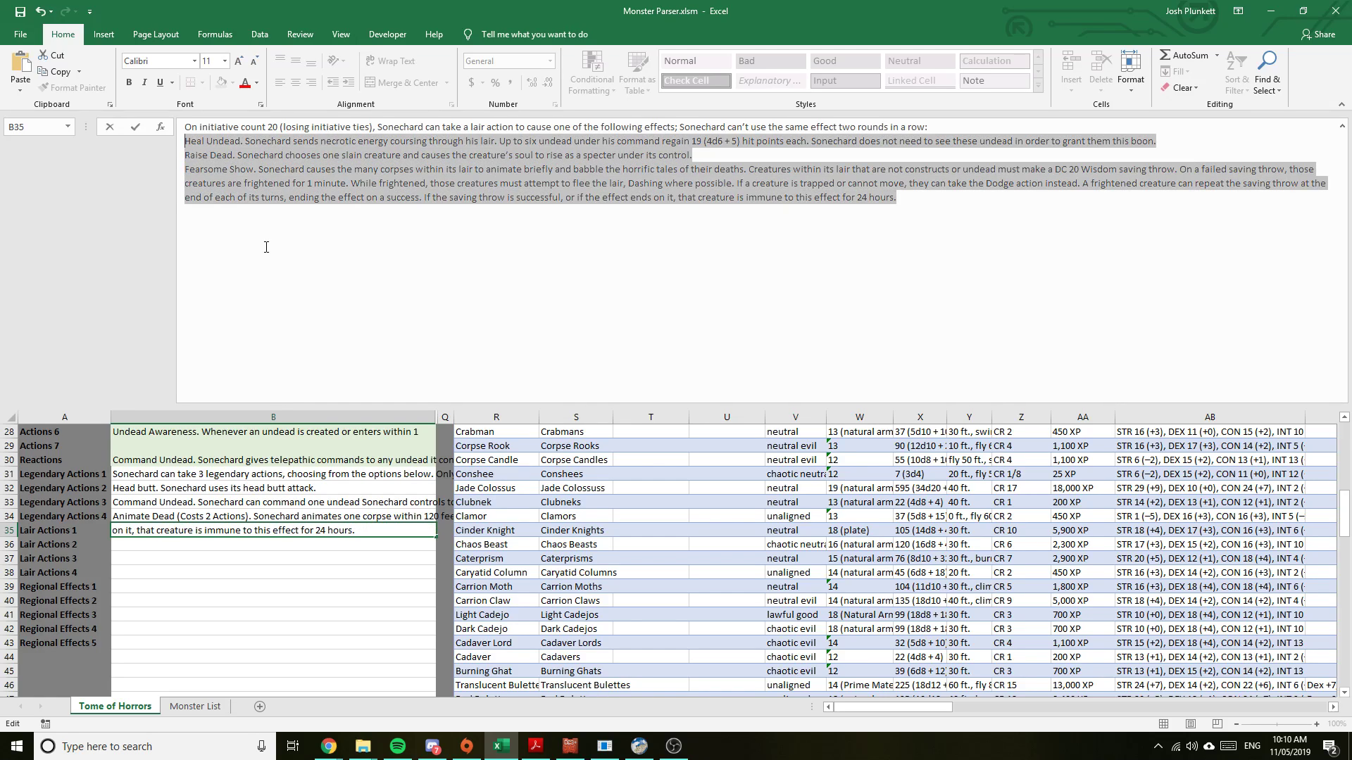
key("Delete")
key("Return")
left_click(266, 247)
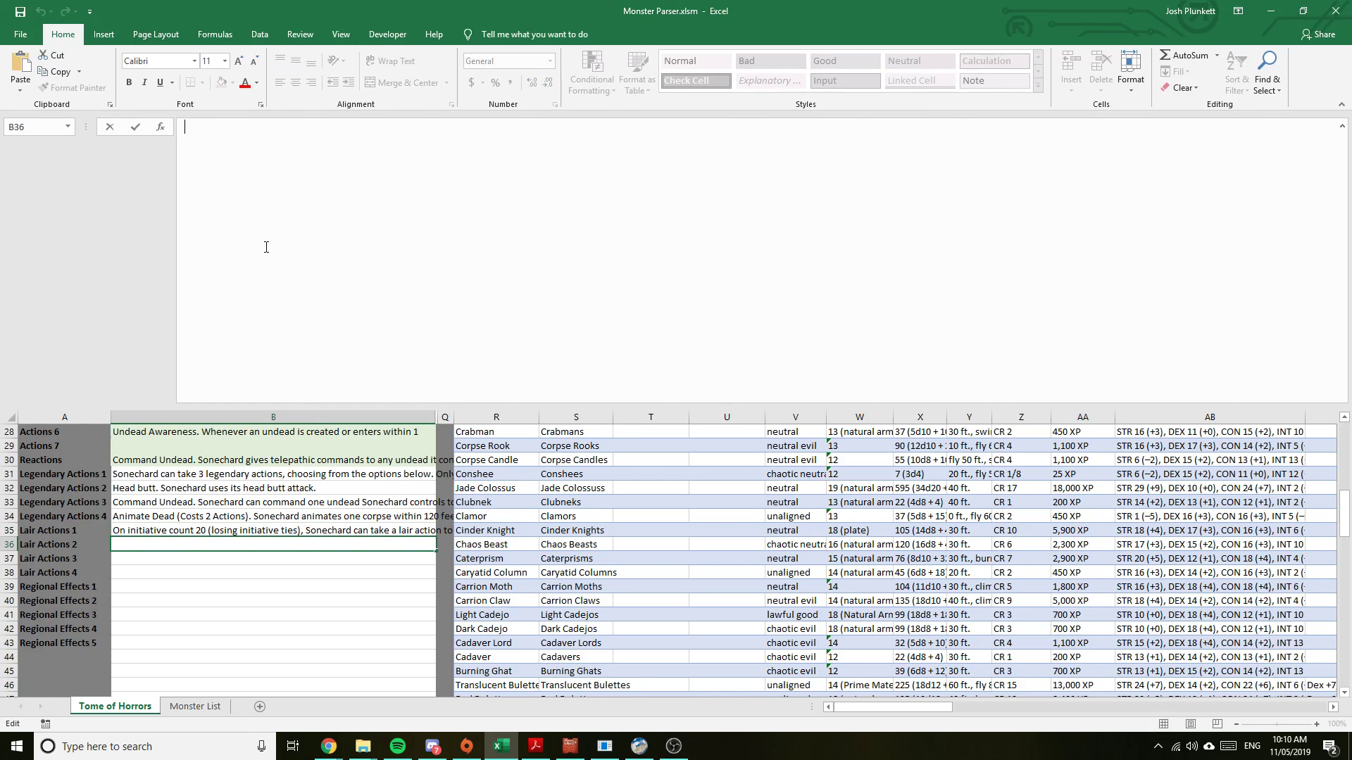
key("ctrl+v")
Move the Raise Dead and Fearsome Show text out of B36 into the Lair Actions 3 cell, B37
key("shift+Home")
key("shift+Up")
key("shift+Up")
key("shift+Up")
key("ctrl+c")
key("Delete")
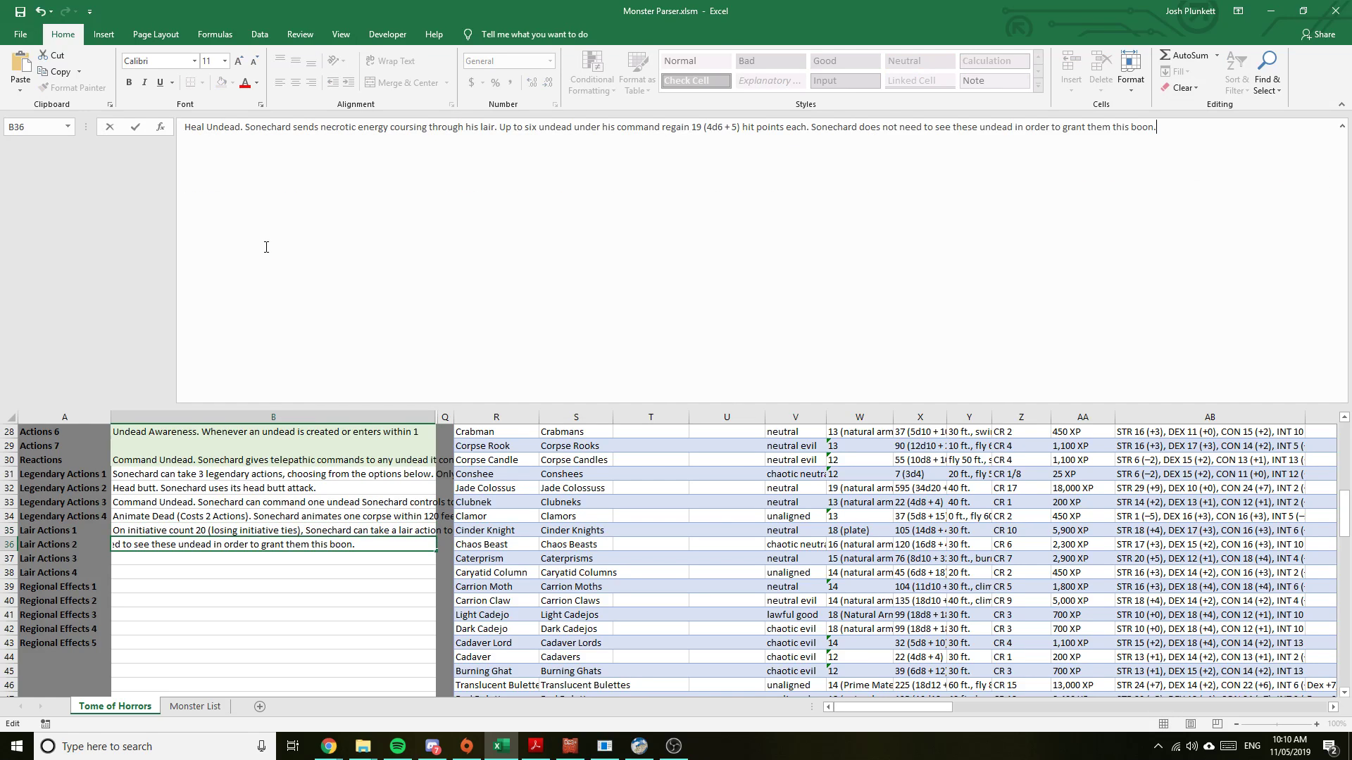
key("Return")
left_click(267, 247)
key("ctrl+v")
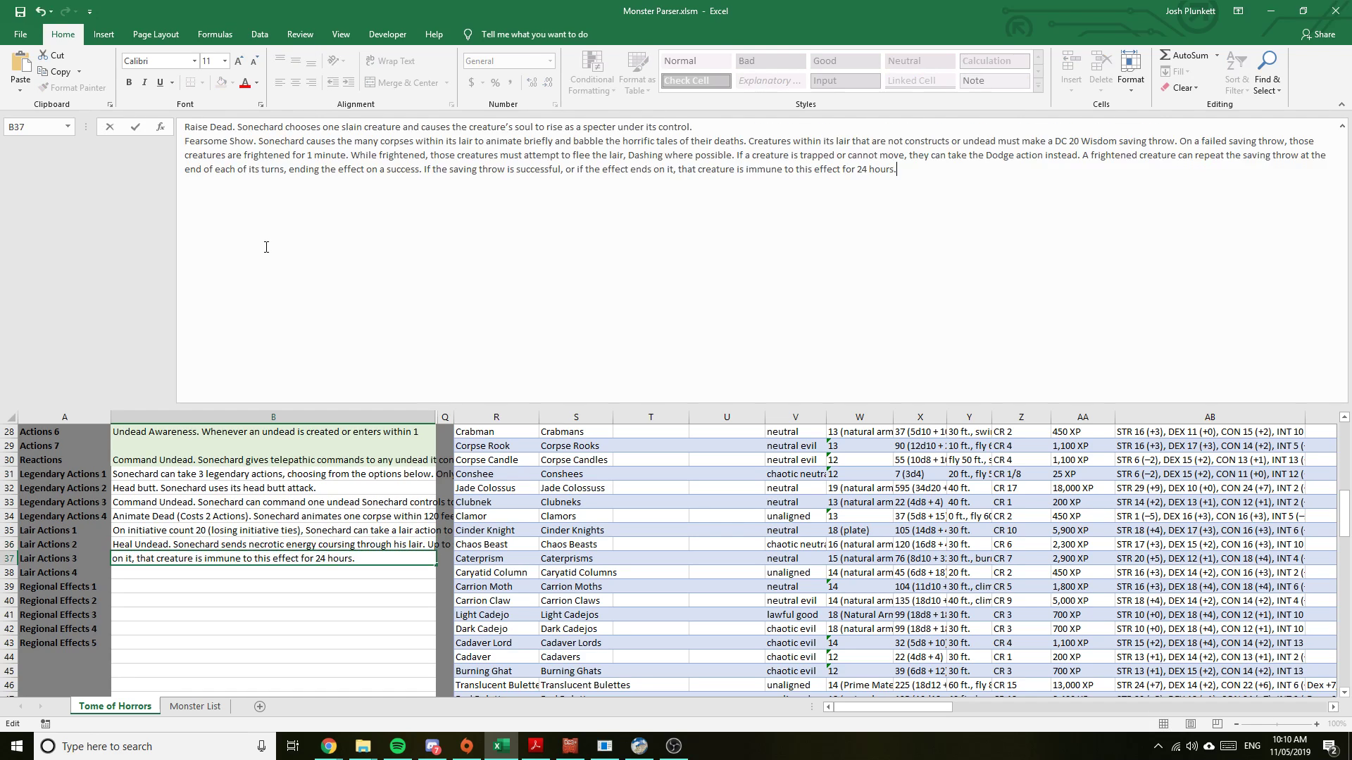
Move the Fearsome Show action out of B37 into the Lair Actions 4 cell, B38
key("shift+Home")
key("shift+Up")
key("shift+Up")
key("ctrl+c")
key("Delete")
key("Return")
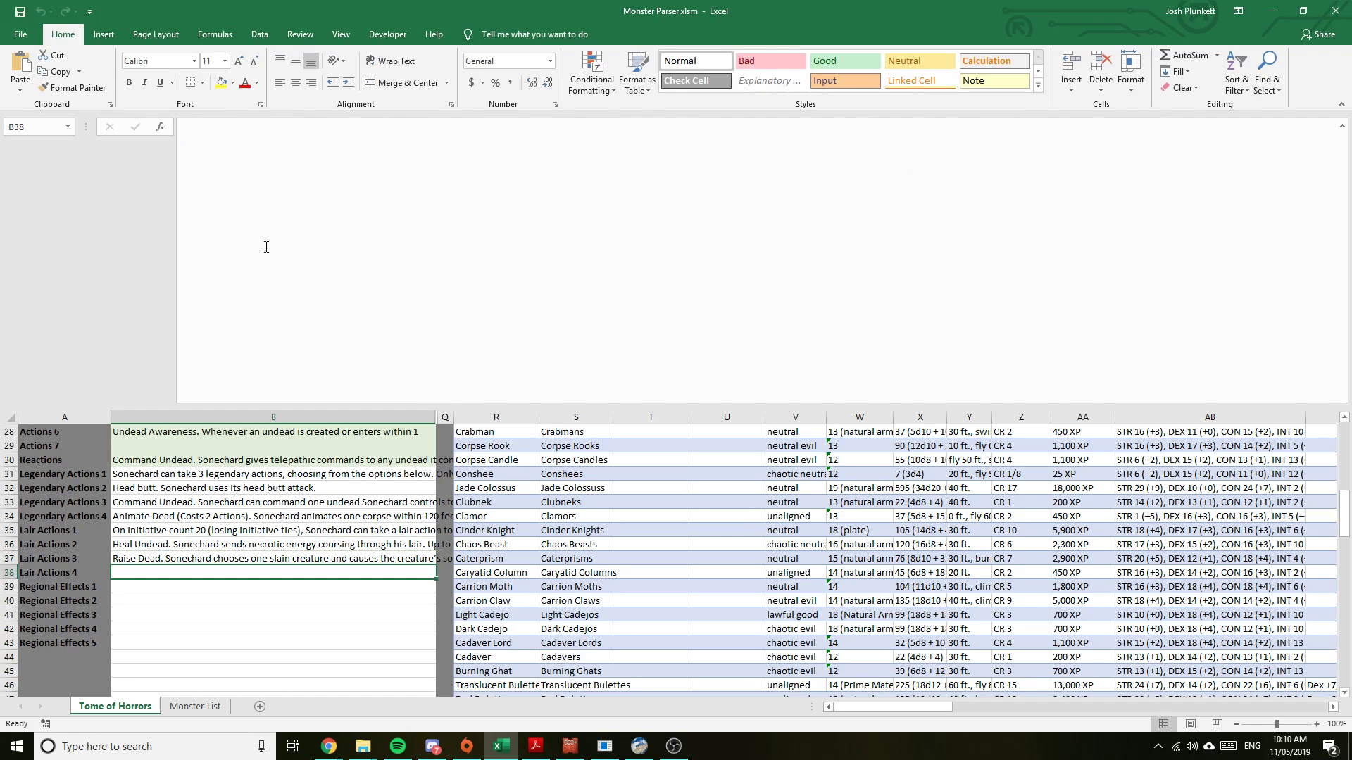
left_click(266, 247)
key("ctrl+v")
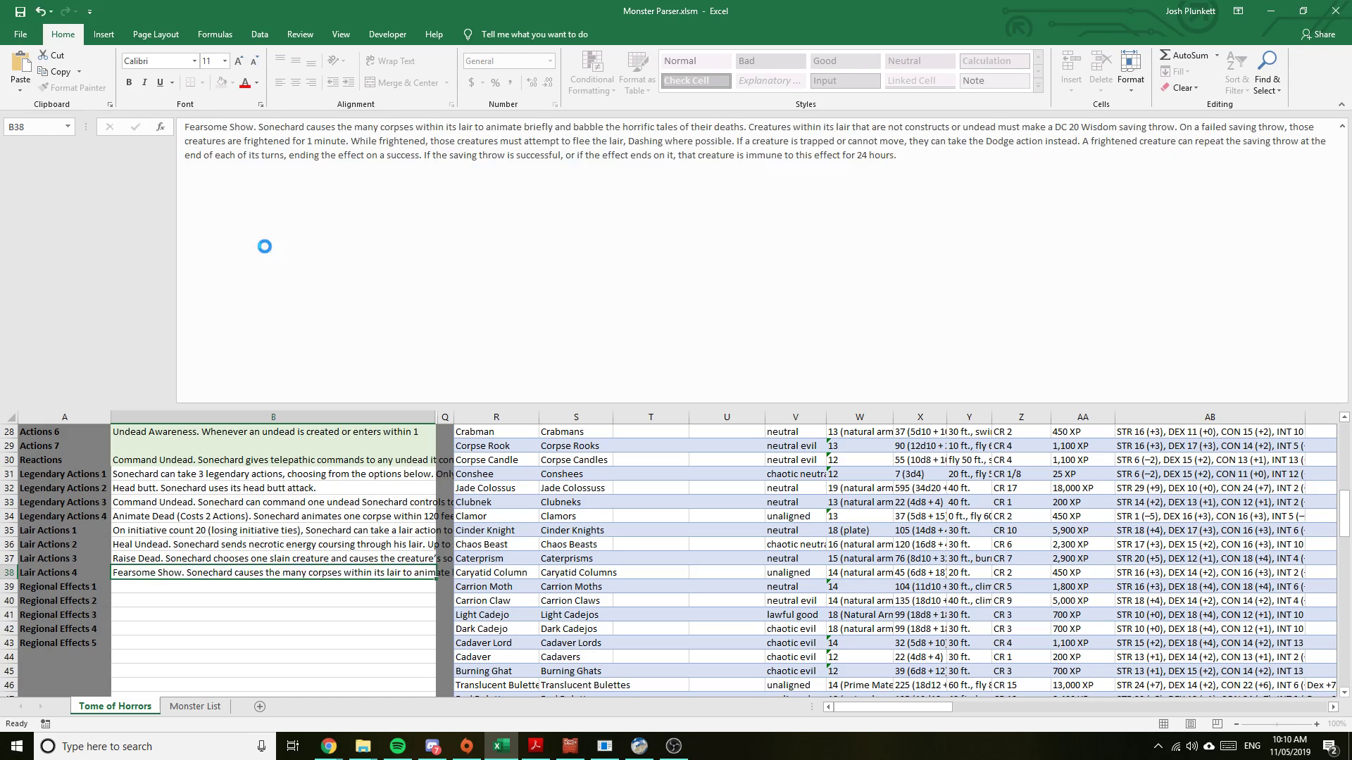
key("Return")
Copy the Regional Effects introduction and Undead Walking from the PDF in Acrobat Reader into the Regional Effects 1 cell, B39, in Excel
left_click(532, 748)
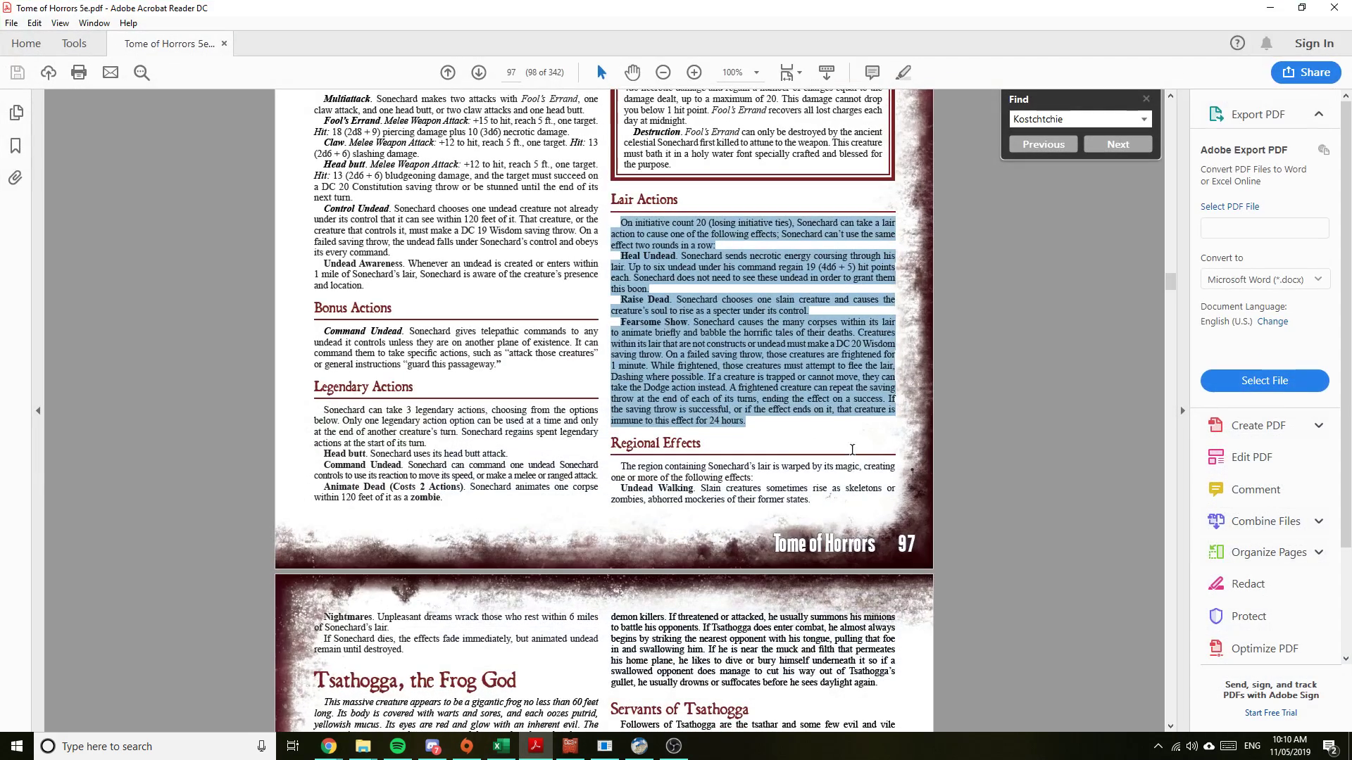
left_click_drag(812, 501, 625, 468)
key("ctrl+c")
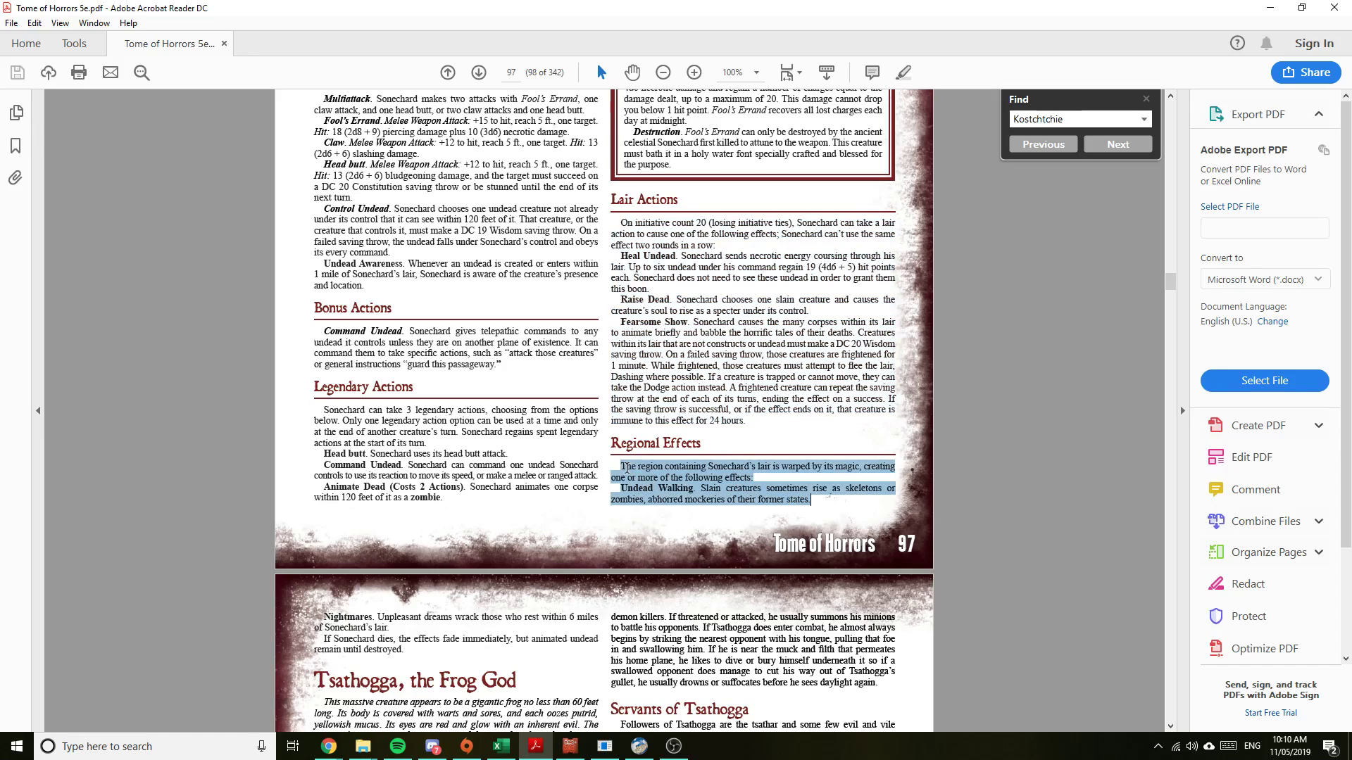
left_click(500, 747)
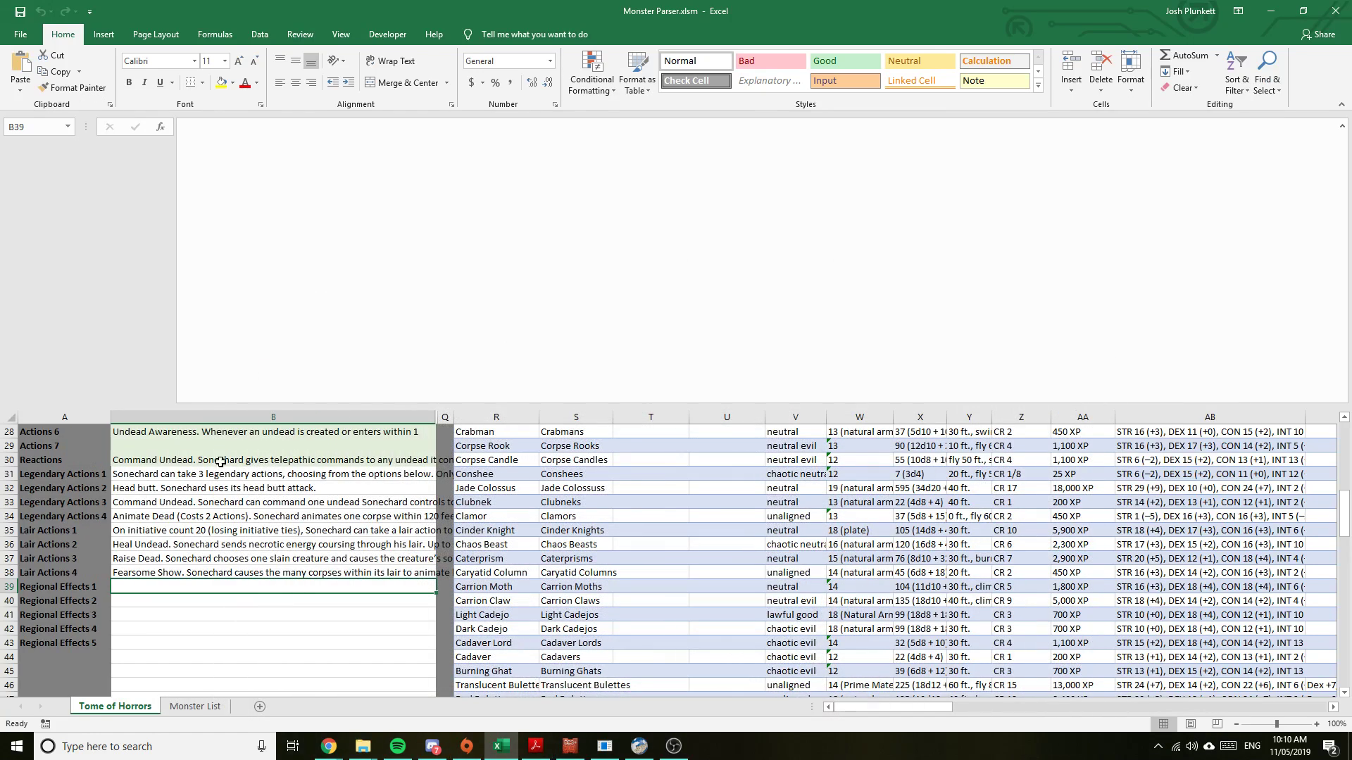
left_click(275, 276)
key("ctrl+v")
Join the broken lines in B39 so the regional effects introduction and Undead Walking each take one line
key("Delete")
key("Down")
key("End")
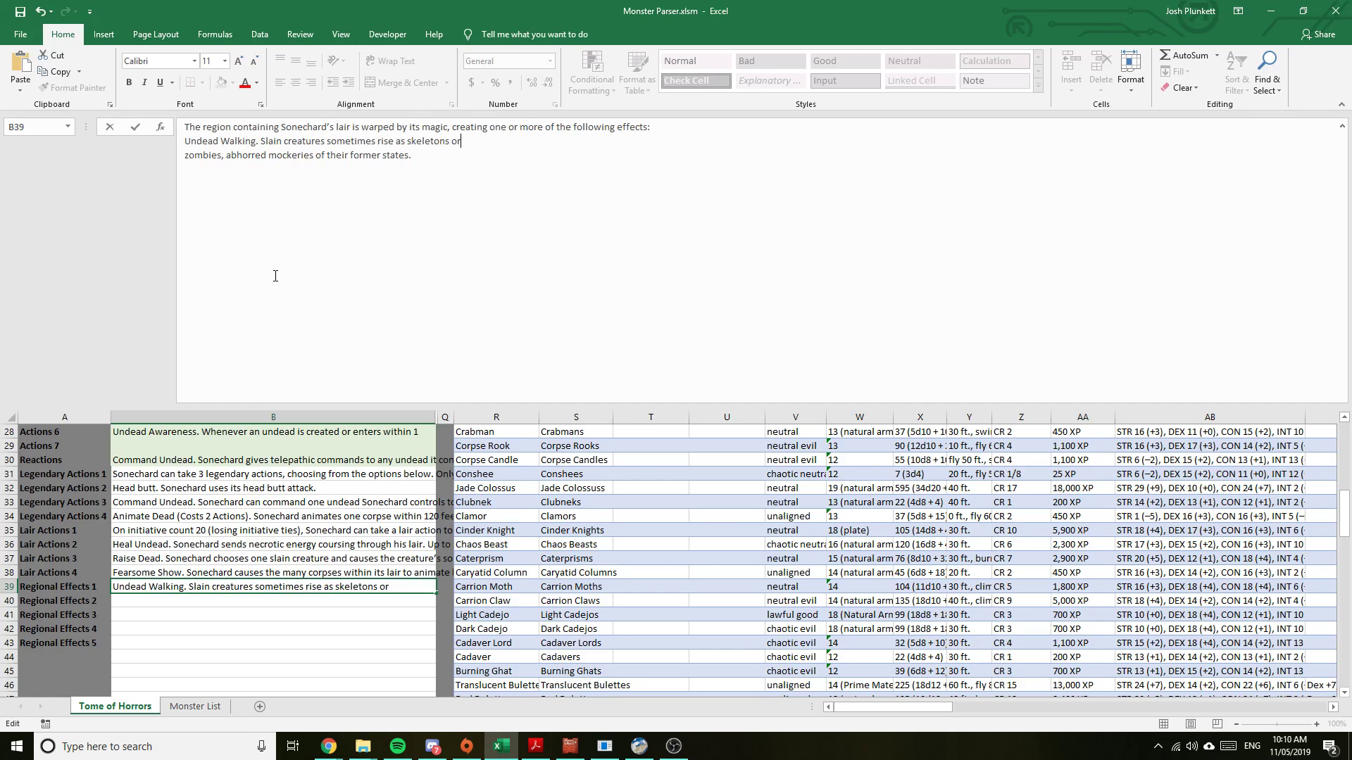
key("Delete")
key("End")
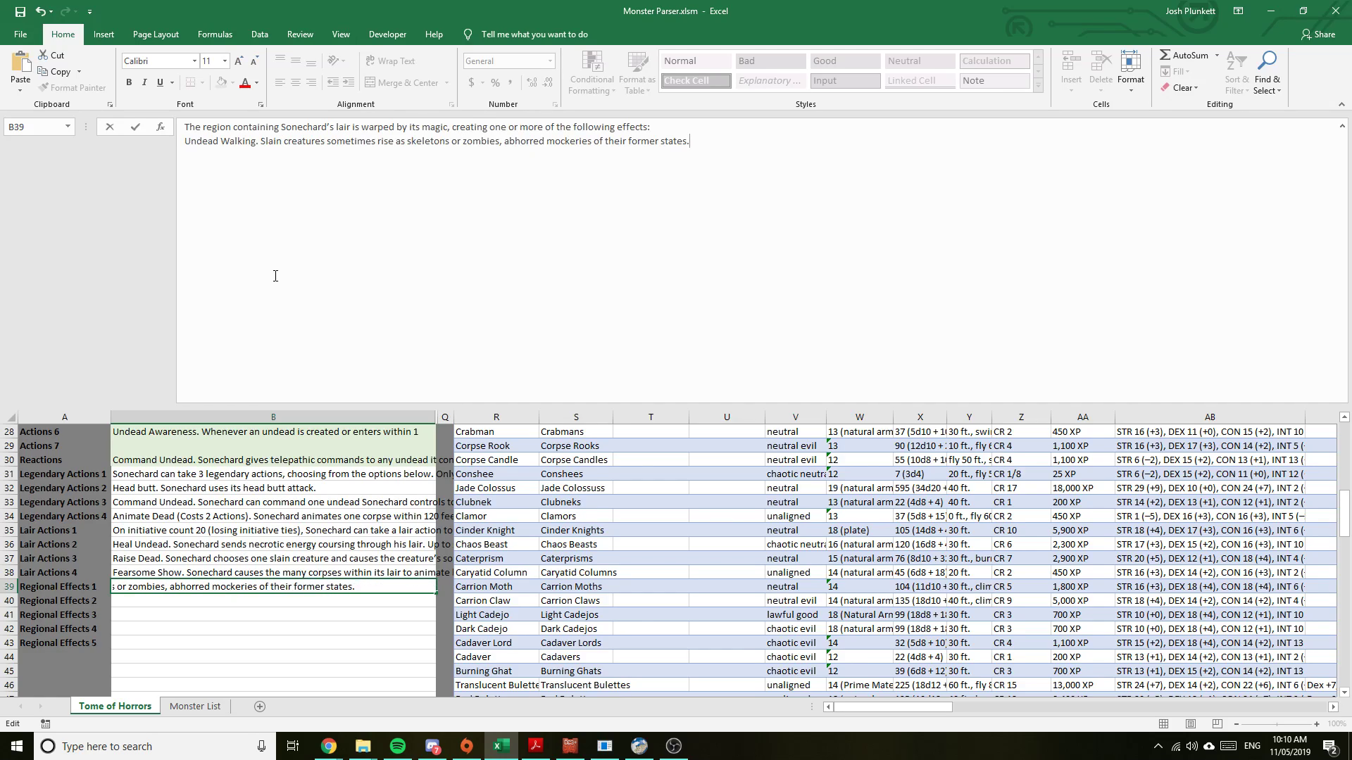
Move the Undead Walking effect out of B39 into the Regional Effects 2 cell, B40
key("shift+Home")
key("ctrl+x")
key("BackSpace")
key("Return")
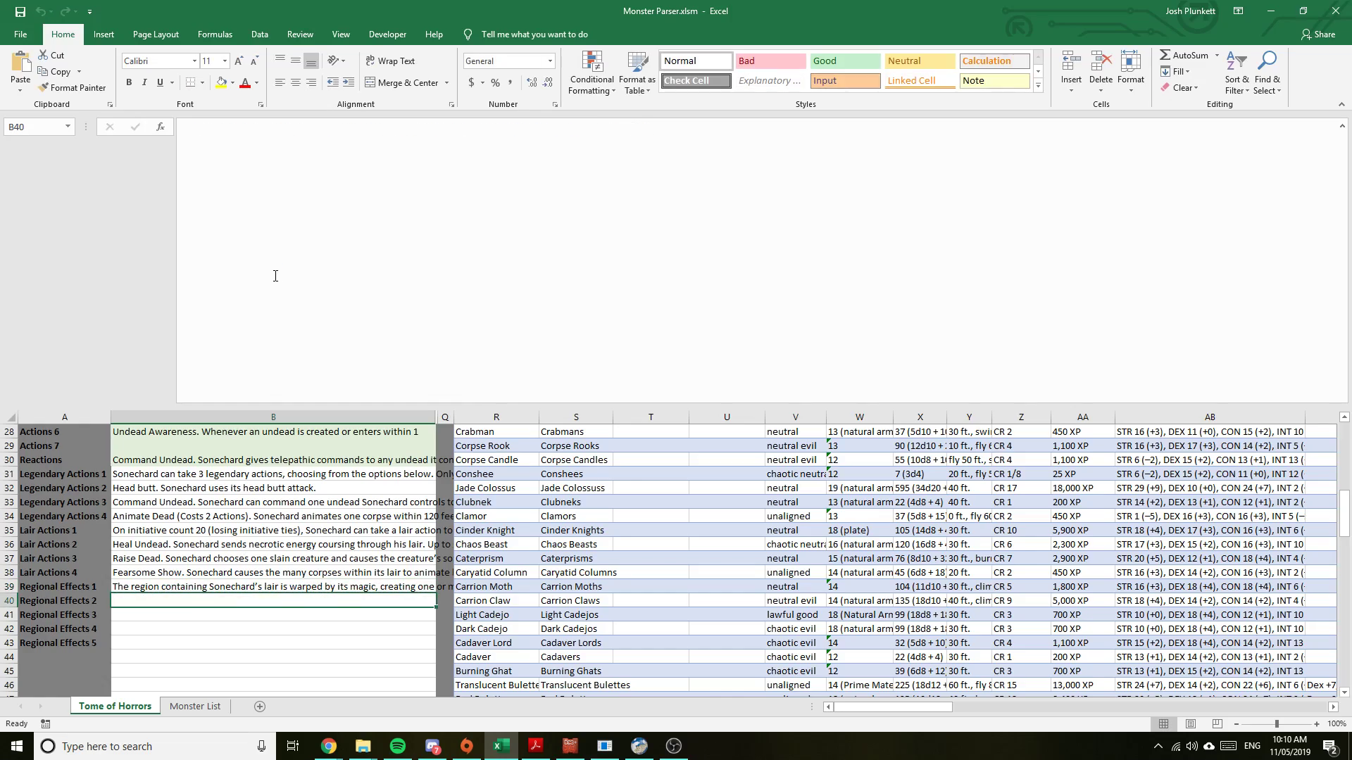
left_click(275, 276)
key("ctrl+v")
key("Return")
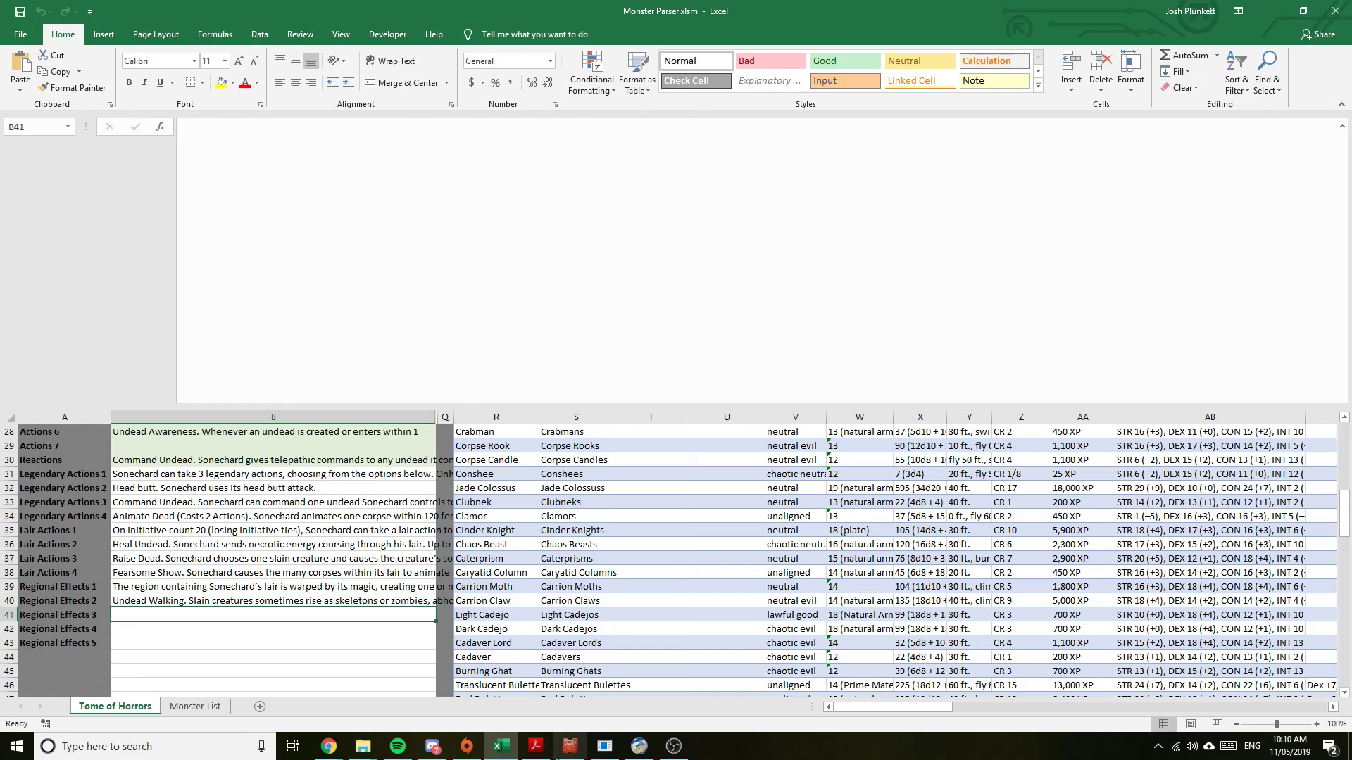
Copy Nightmares and the closing "If Sonechard dies" sentence from the PDF in Acrobat Reader into the Regional Effects 3 cell, B41, in Excel
key("alt+Tab")
scroll(409, 517, "up", 1)
left_click(407, 516)
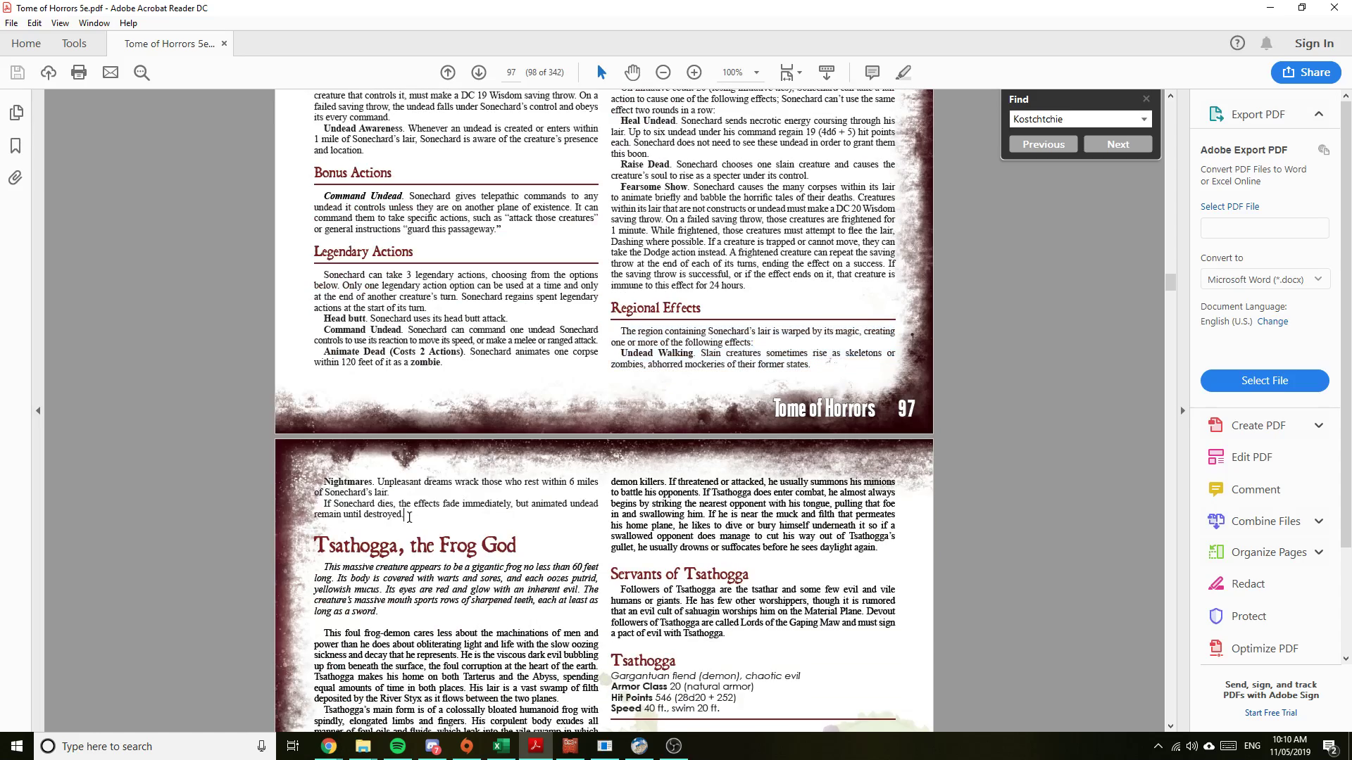
left_click_drag(407, 516, 325, 481)
key("alt+Tab")
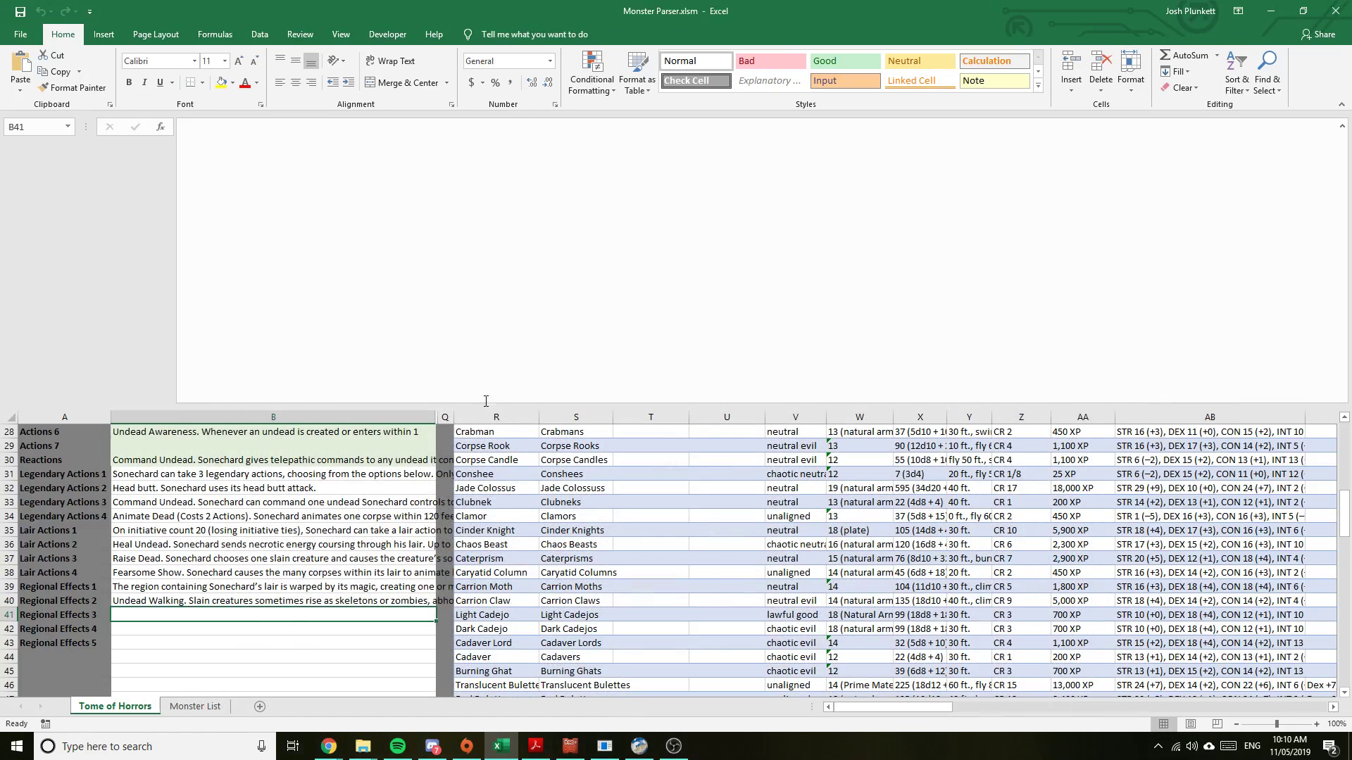
left_click(324, 281)
key("ctrl+v")
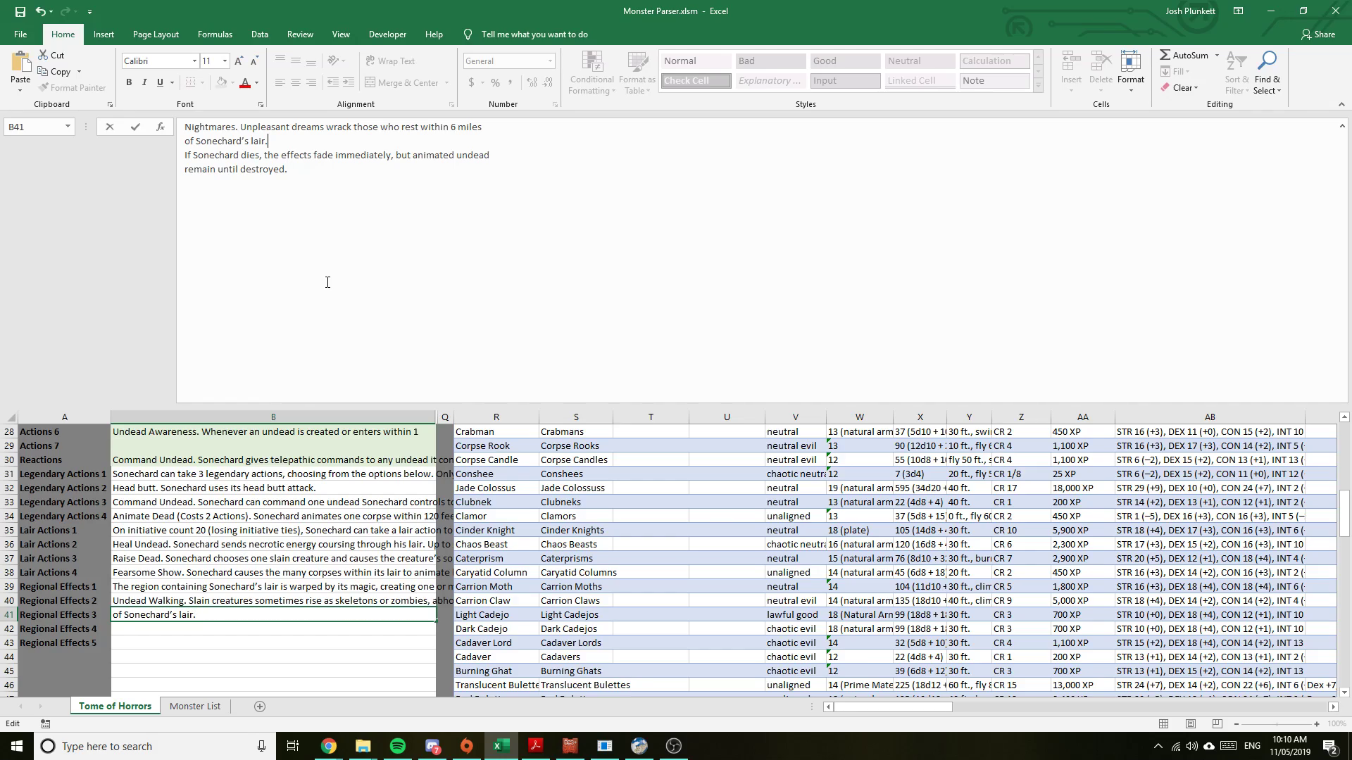
Join the broken lines in B41 so Nightmares and the closing "If Sonechard dies" sentence each take one line
key("Up")
key("End")
key("Delete")
key("End")
key("Down")
key("Delete")
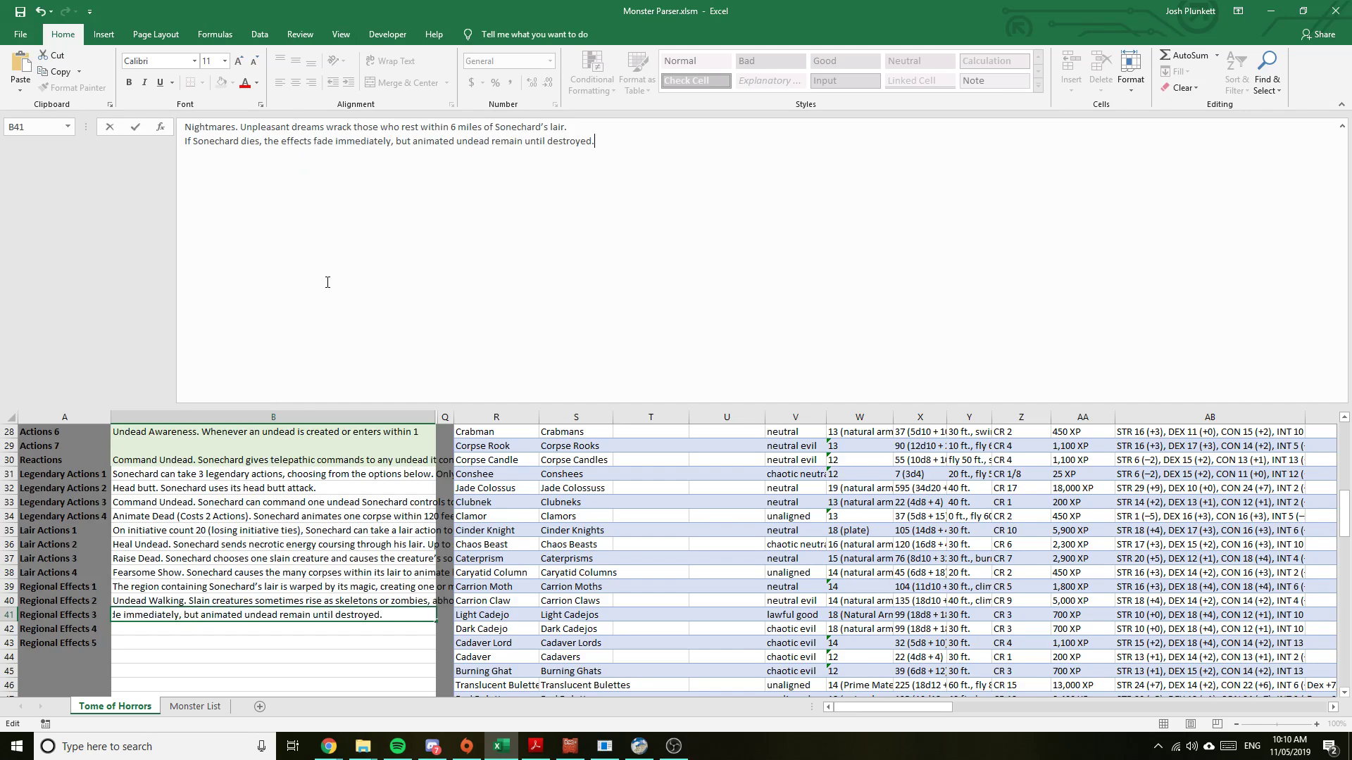
Move the "If Sonechard dies" sentence out of B41 into the Regional Effects 4 cell, B42
key("shift+Home")
type("x")
key("ctrl+z")
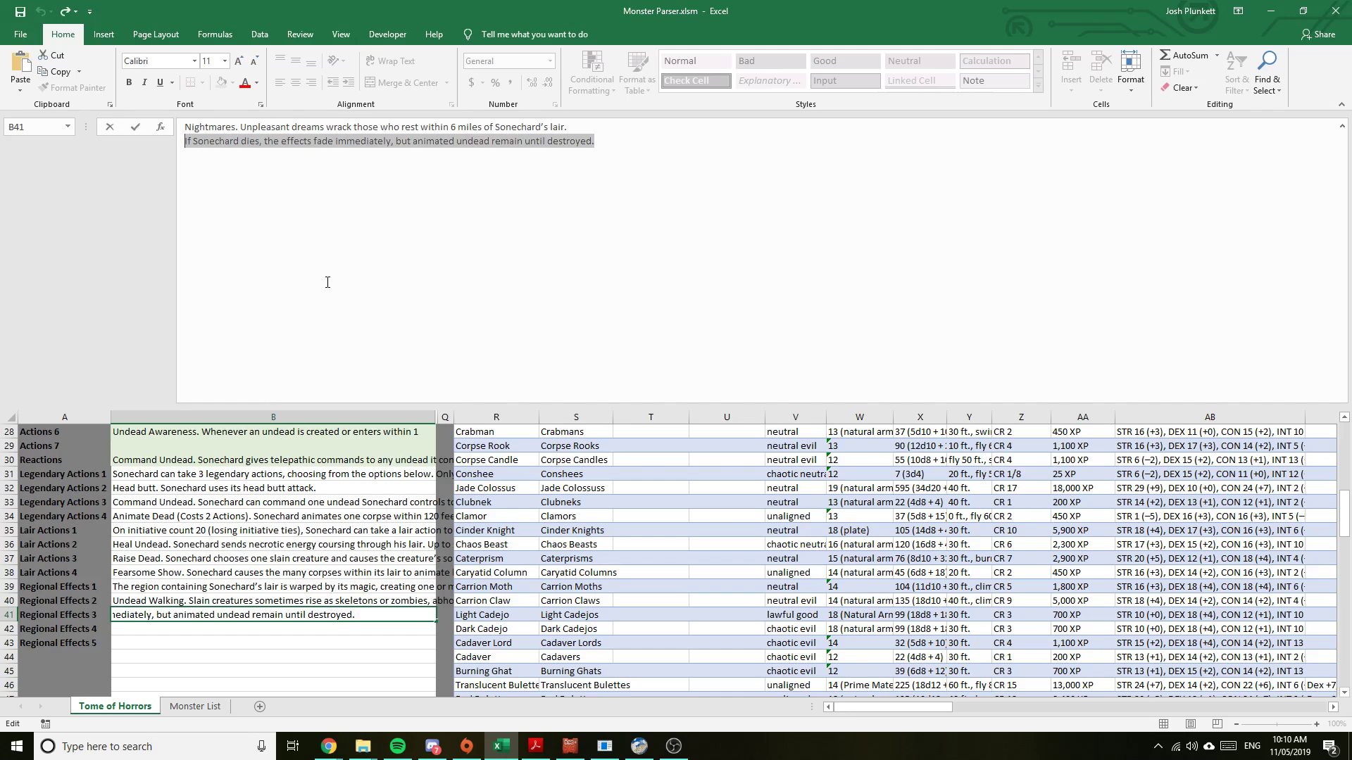
key("ctrl+x")
key("Return")
key("F2")
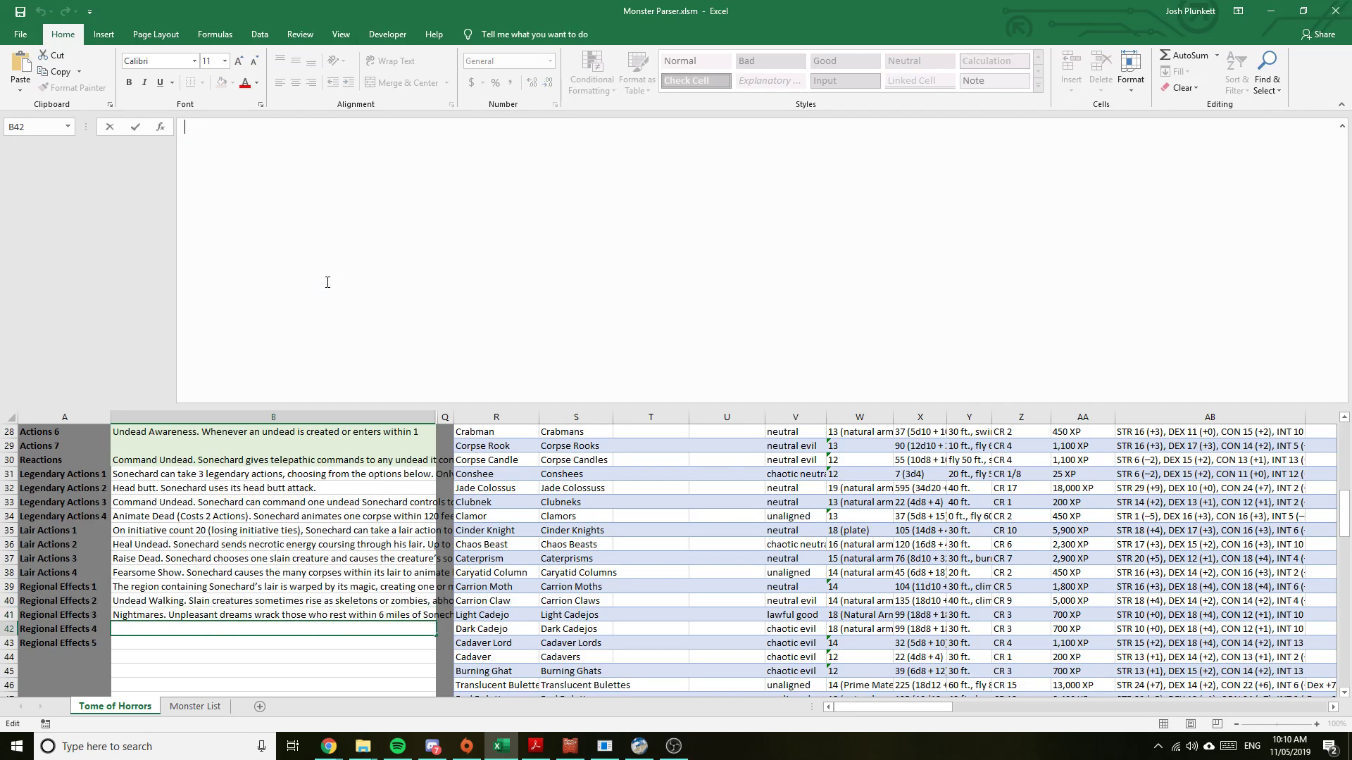
key("ctrl+v")
key("Return")
key("Up")
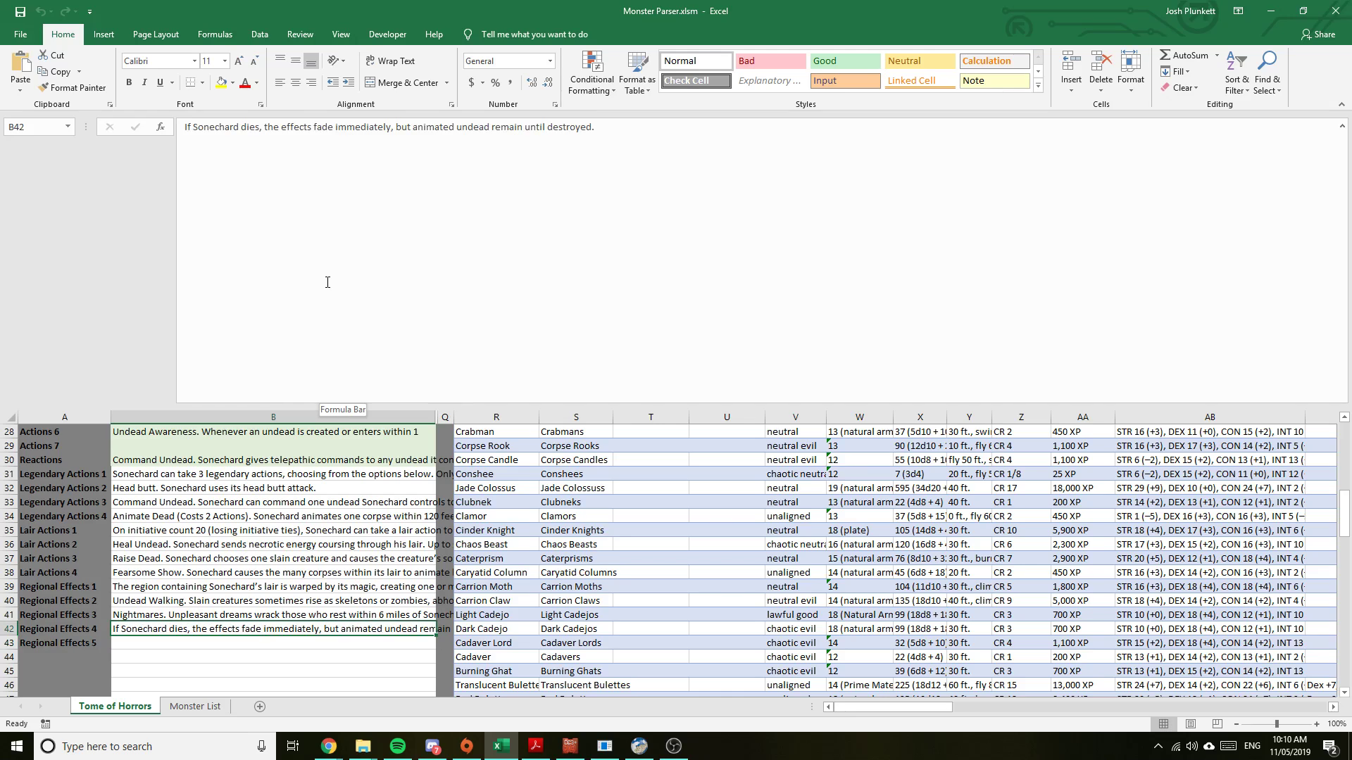
Move the "If Sonechard dies" sentence from B42 down to the Regional Effects 5 cell, B43, leaving B42 empty
key("ctrl+c")
key("Down")
key("ctrl+v")
key("Up")
key("Delete")
key("Up")
key("Up")
key("Up")
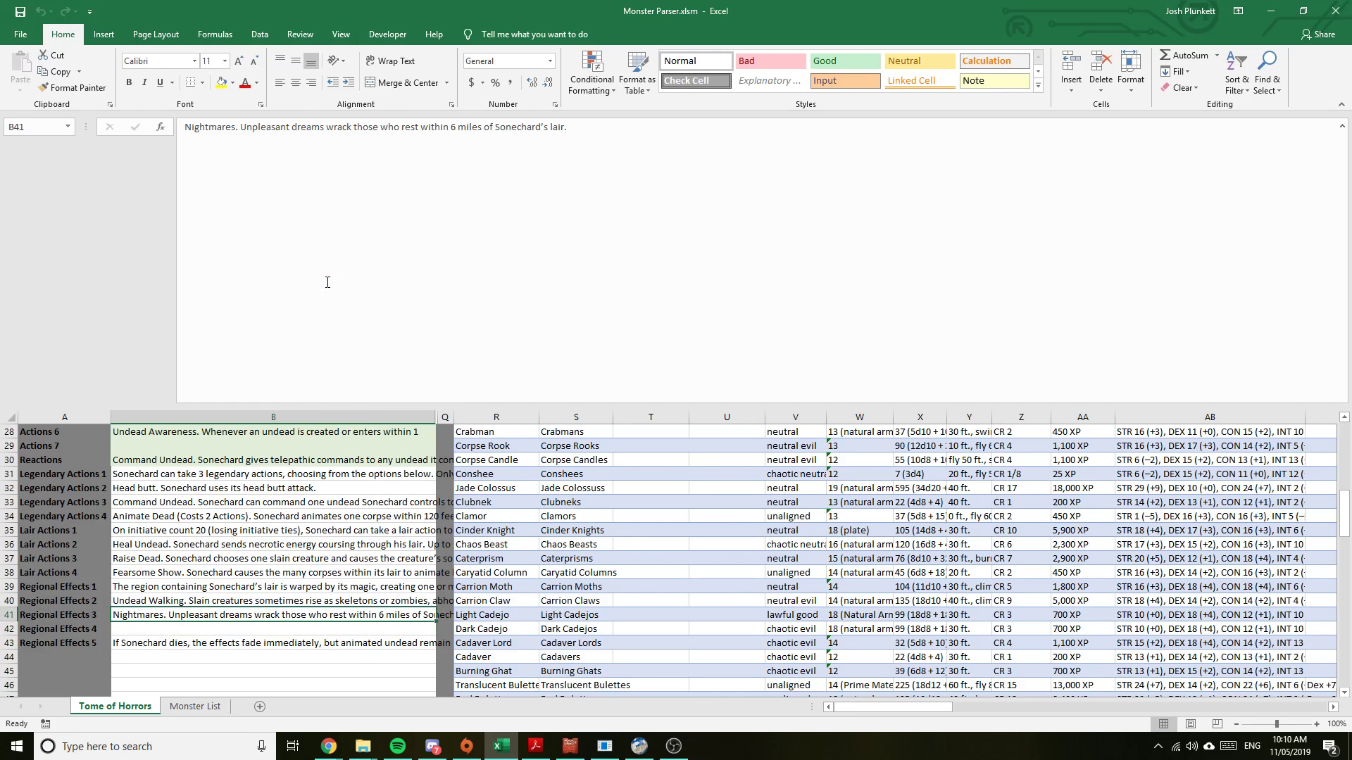
Shrink the expanded formula bar to a single line so that more rows of the sheet fit on screen
scroll(442, 514, "up", 9)
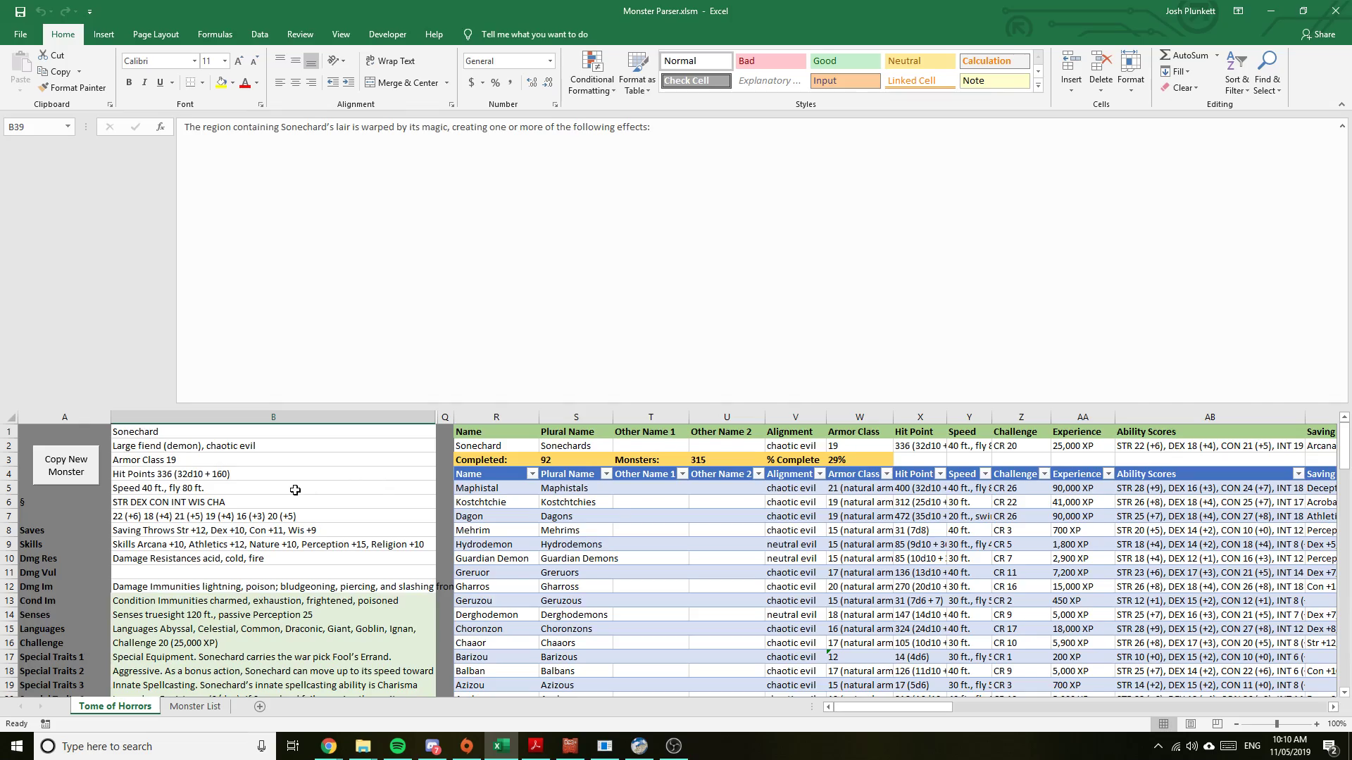
scroll(295, 490, "down", 1)
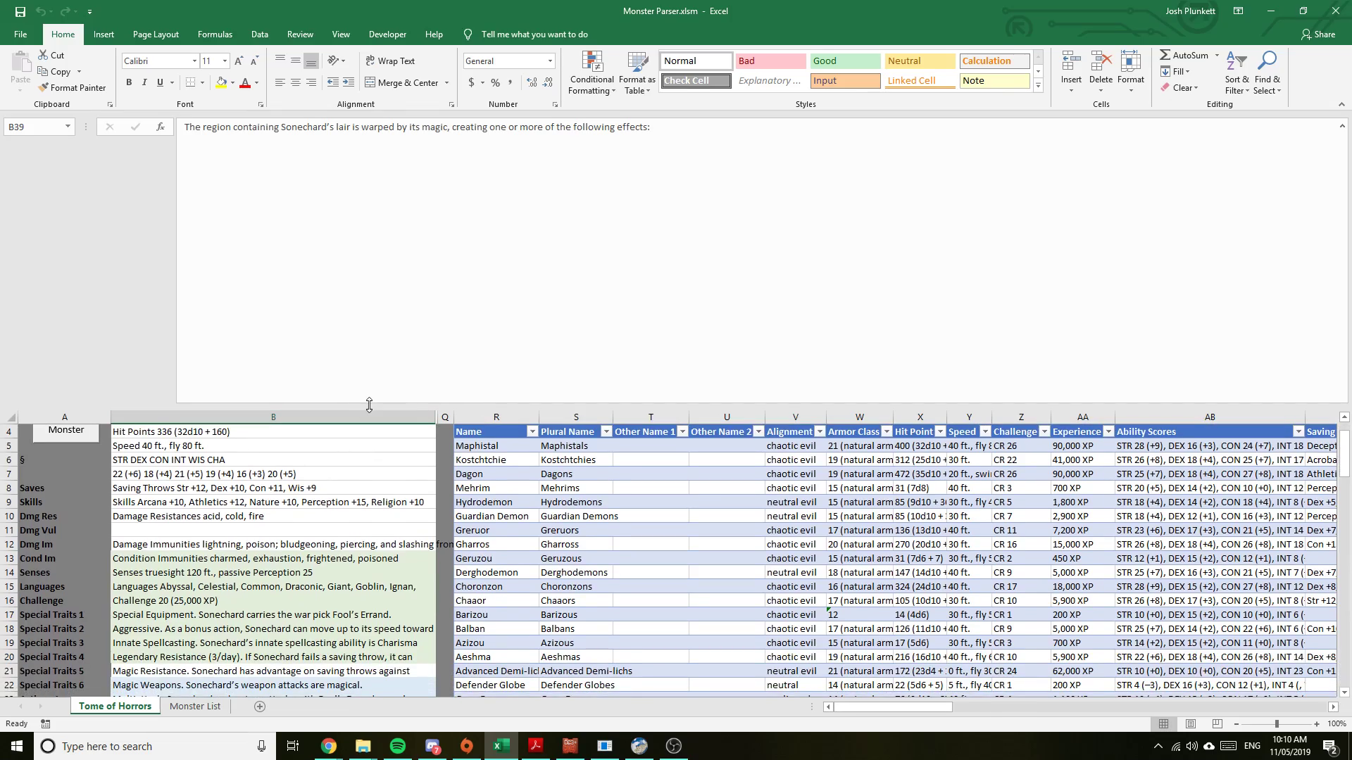
left_click_drag(369, 405, 326, 155)
scroll(237, 273, "up", 6)
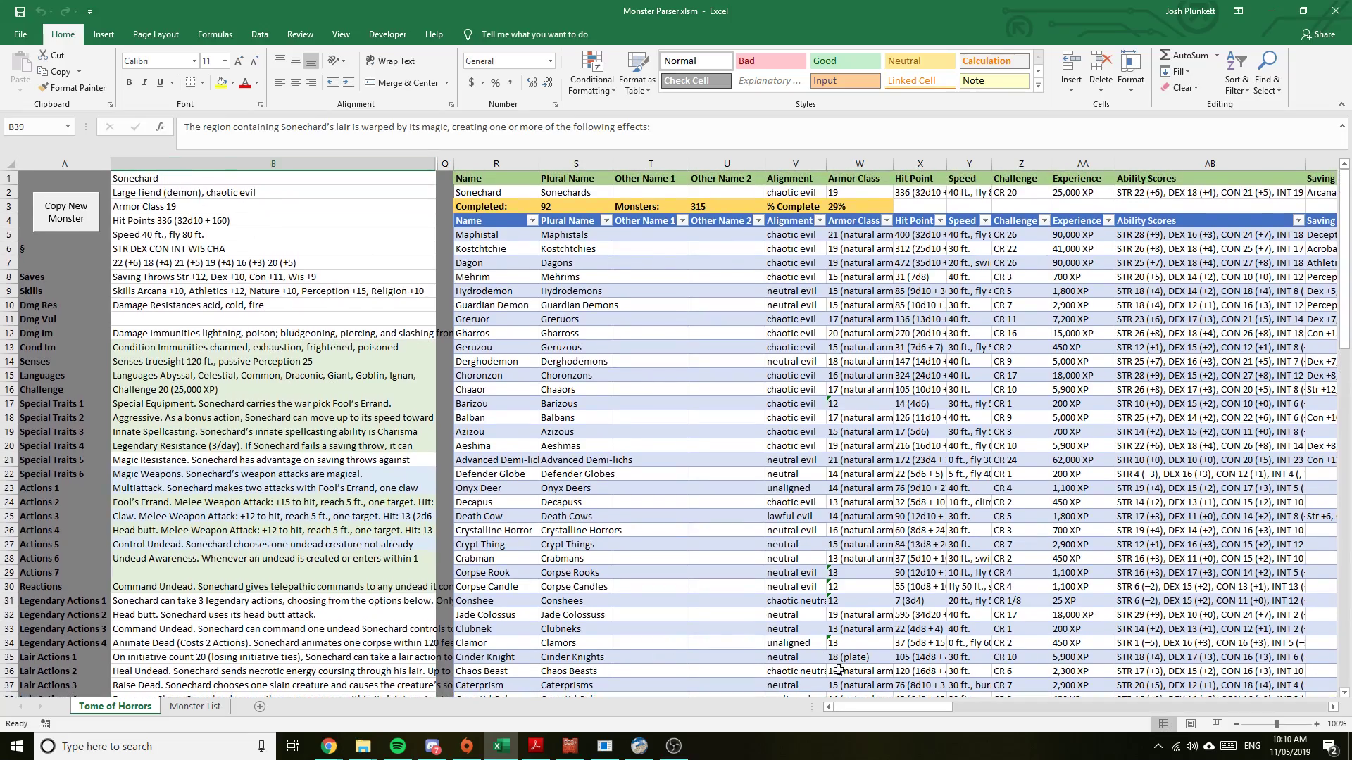
Unhide the hidden parsing columns between columns B and Q
mouse_move(858, 714)
left_mouse_down()
mouse_move(1127, 709)
mouse_move(845, 707)
left_mouse_up()
left_click_drag(949, 710, 916, 708)
left_click_drag(428, 158, 446, 163)
right_click(445, 164)
left_click(483, 364)
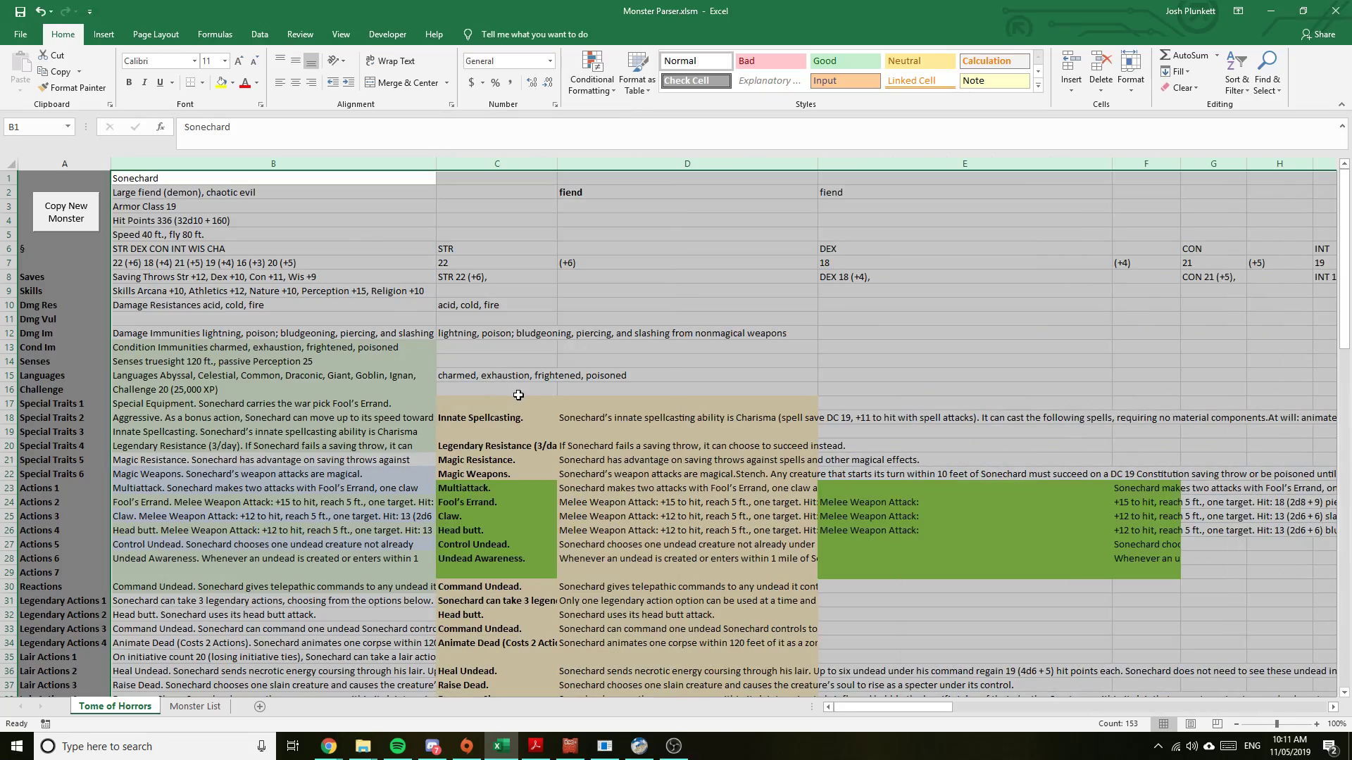
Examine the unhidden parsing columns C to F that split Sonechard's ability scores, traits, actions and lair and regional effects
left_click(921, 376)
mouse_move(898, 709)
left_mouse_down()
mouse_move(915, 708)
mouse_move(895, 710)
left_mouse_up()
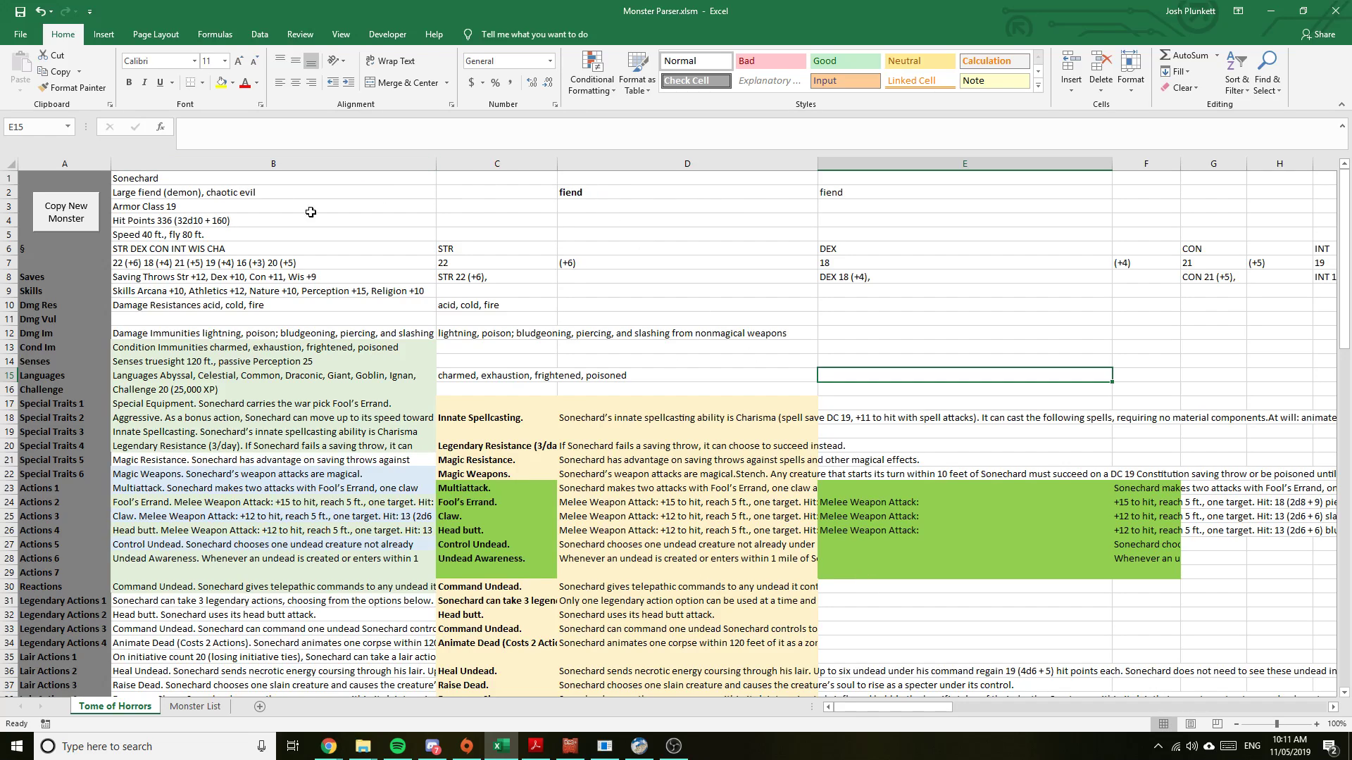
left_click_drag(219, 177, 219, 291)
left_click_drag(219, 305, 219, 572)
left_click(611, 277)
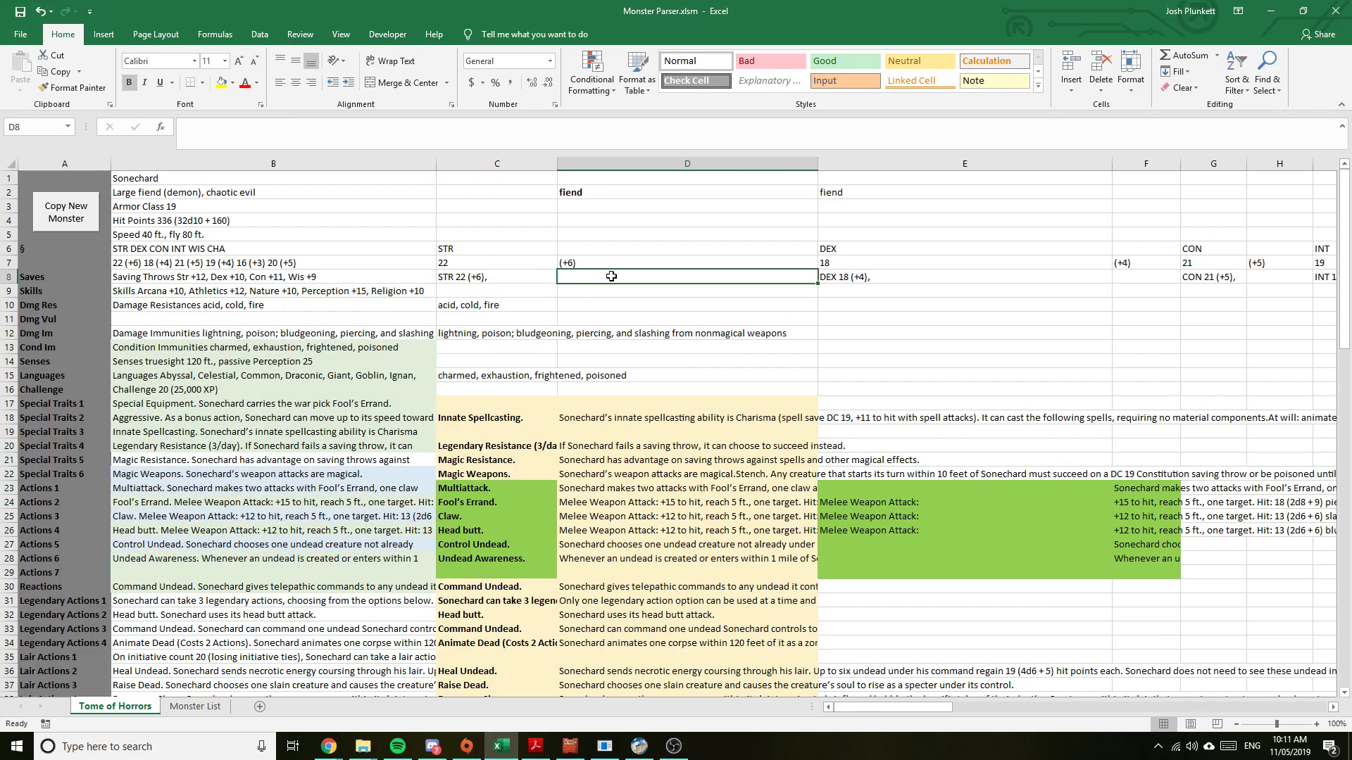
left_click_drag(481, 249, 873, 291)
scroll(908, 493, "down", 2)
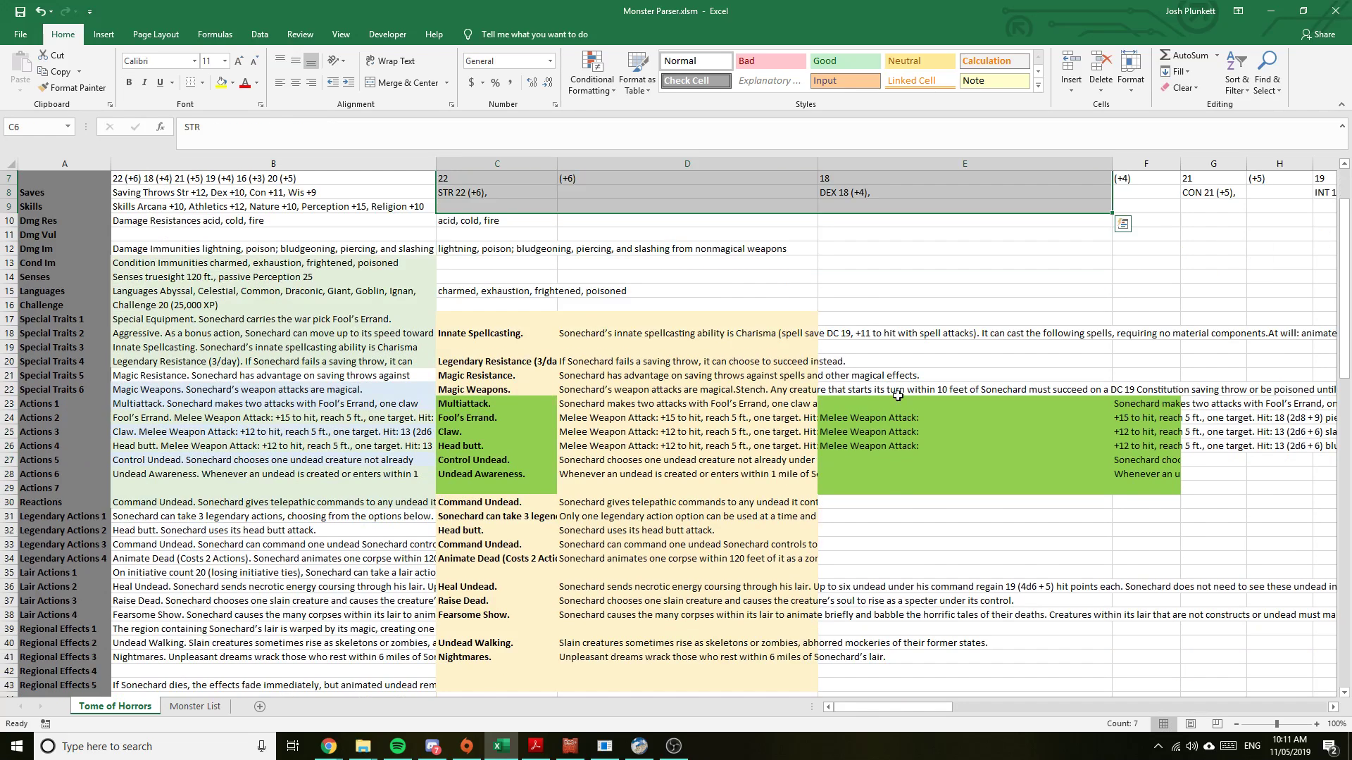
scroll(932, 605, "up", 2)
mouse_move(896, 702)
left_mouse_down()
mouse_move(958, 704)
mouse_move(893, 725)
left_mouse_up()
scroll(732, 424, "down", 5)
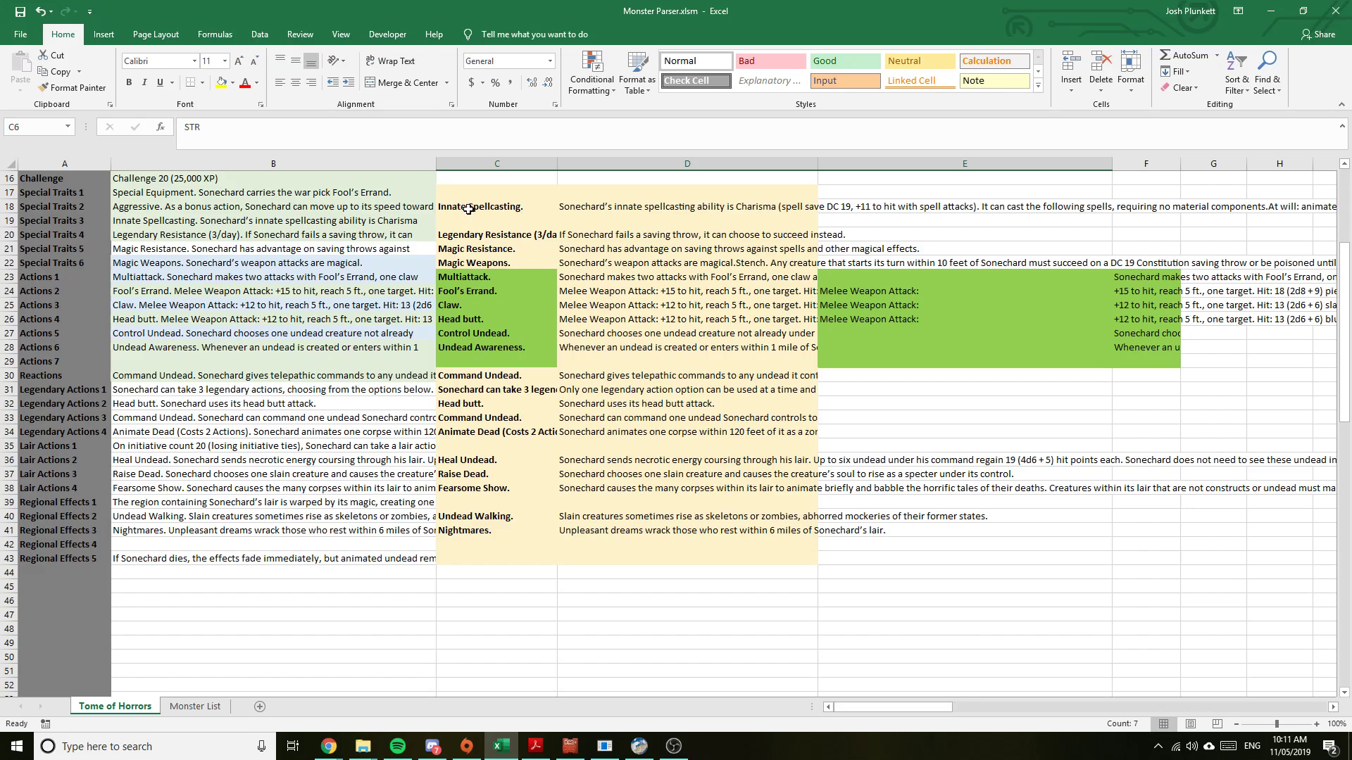
left_click_drag(470, 195, 900, 537)
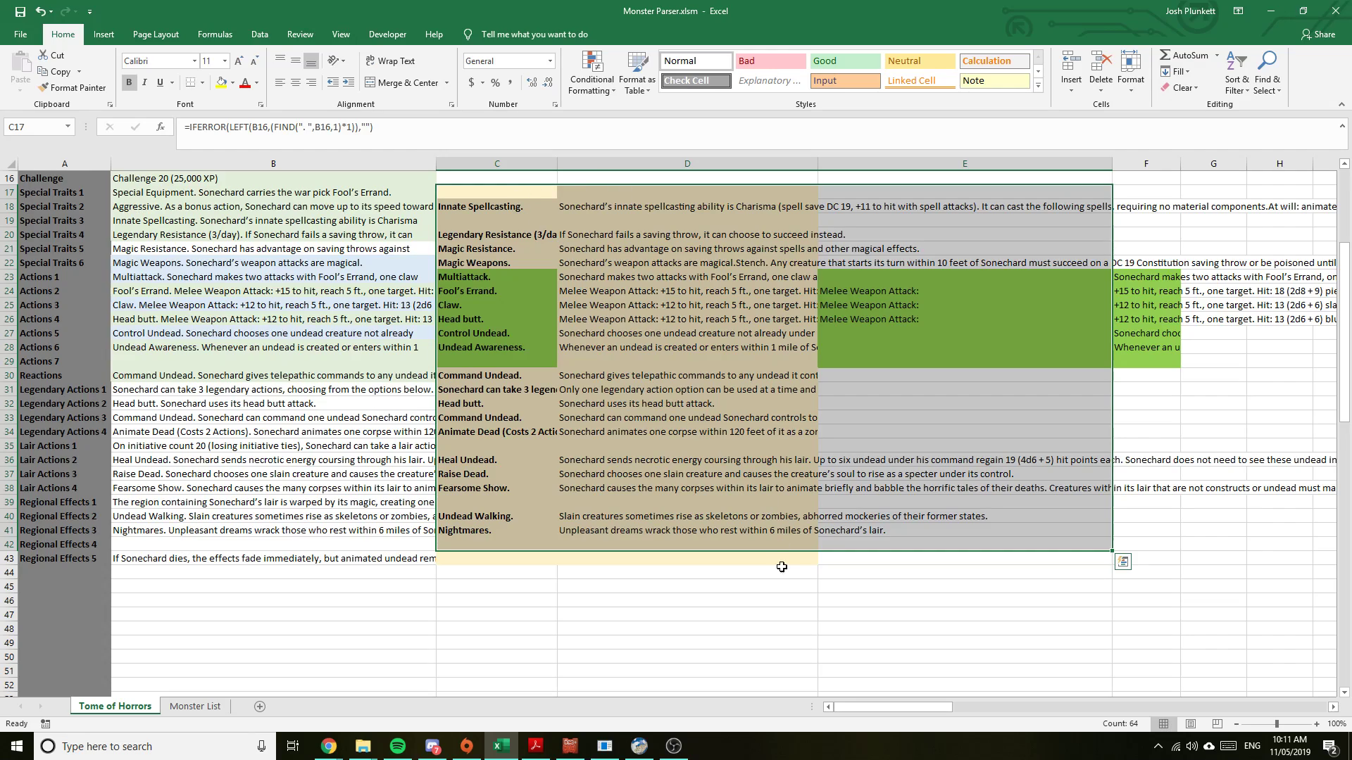
Review Sonechard's parsed output in row 2, from the regional effects and legendary actions back to the Actions 2 column
left_click_drag(856, 706, 1267, 710)
scroll(984, 671, "up", 5)
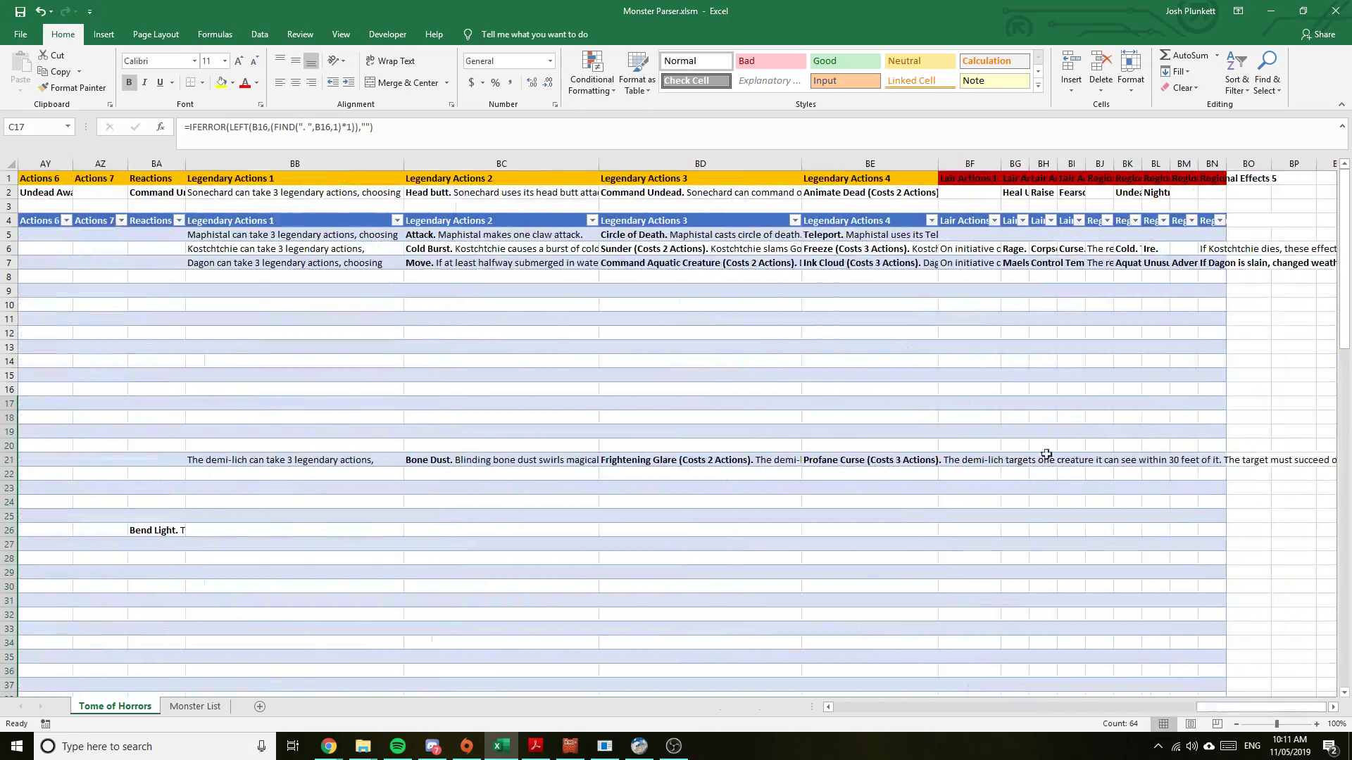
left_click(252, 189)
left_click(458, 196)
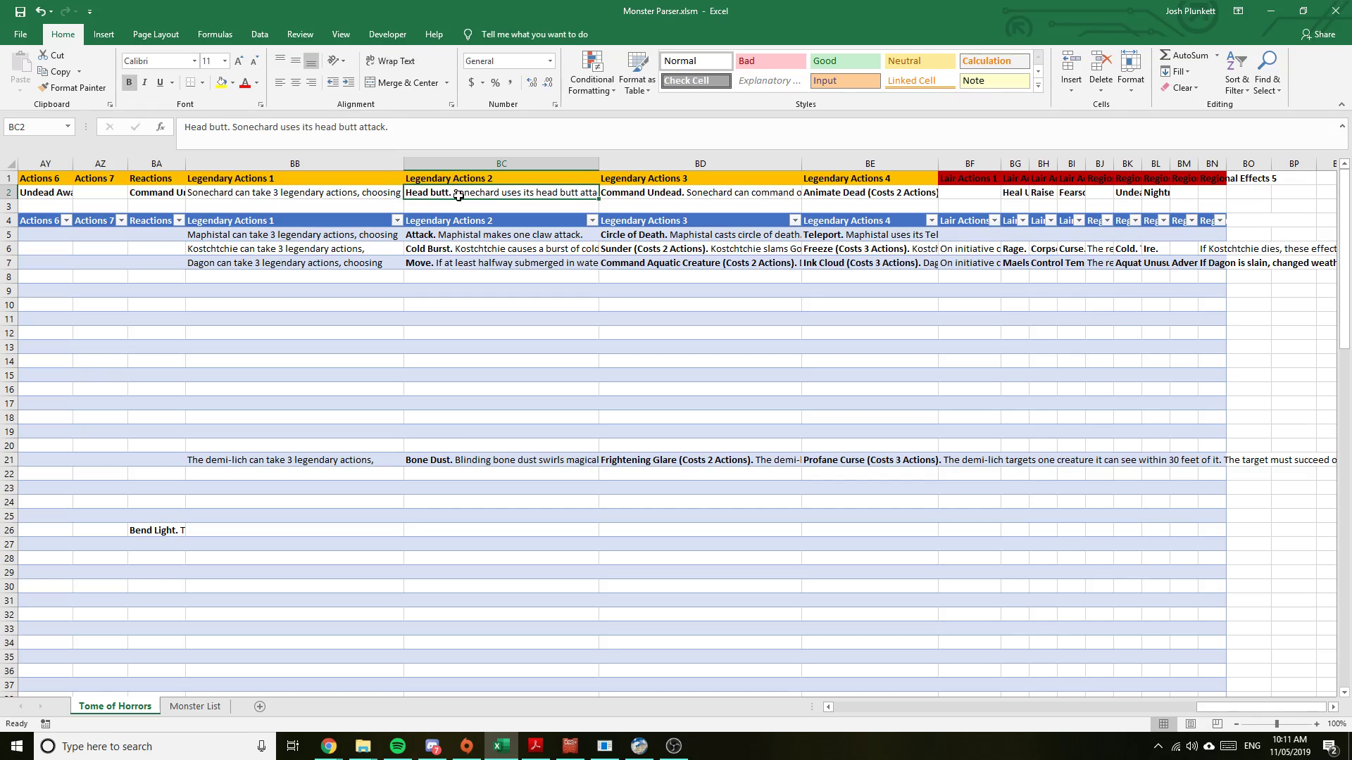
key("Left")
key("Left")
key("Left")
key("Left")
key("Left")
key("Left")
key("Left")
key("Left")
key("Left")
key("Left")
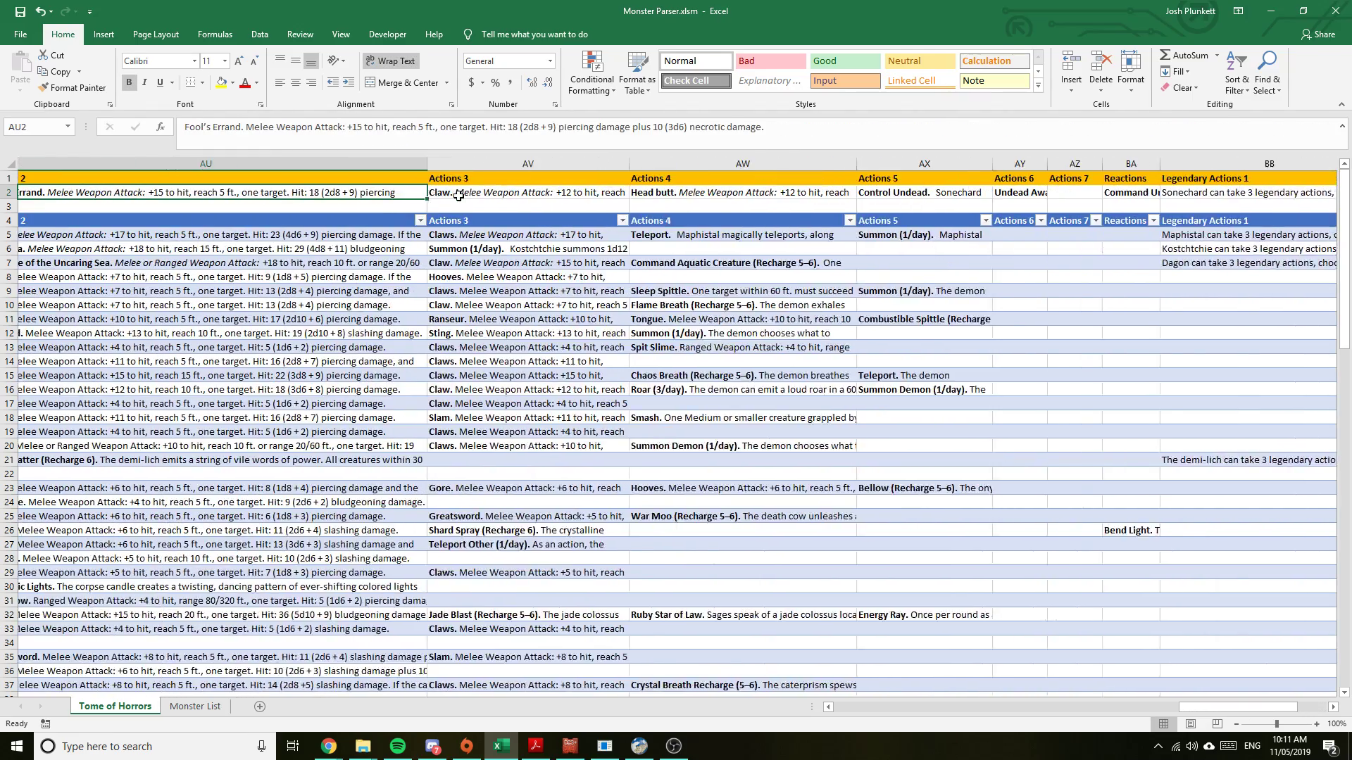
Widen the Actions 3 column (AV) so that more of its attack text is readable
key("Right")
key("Right")
key("Right")
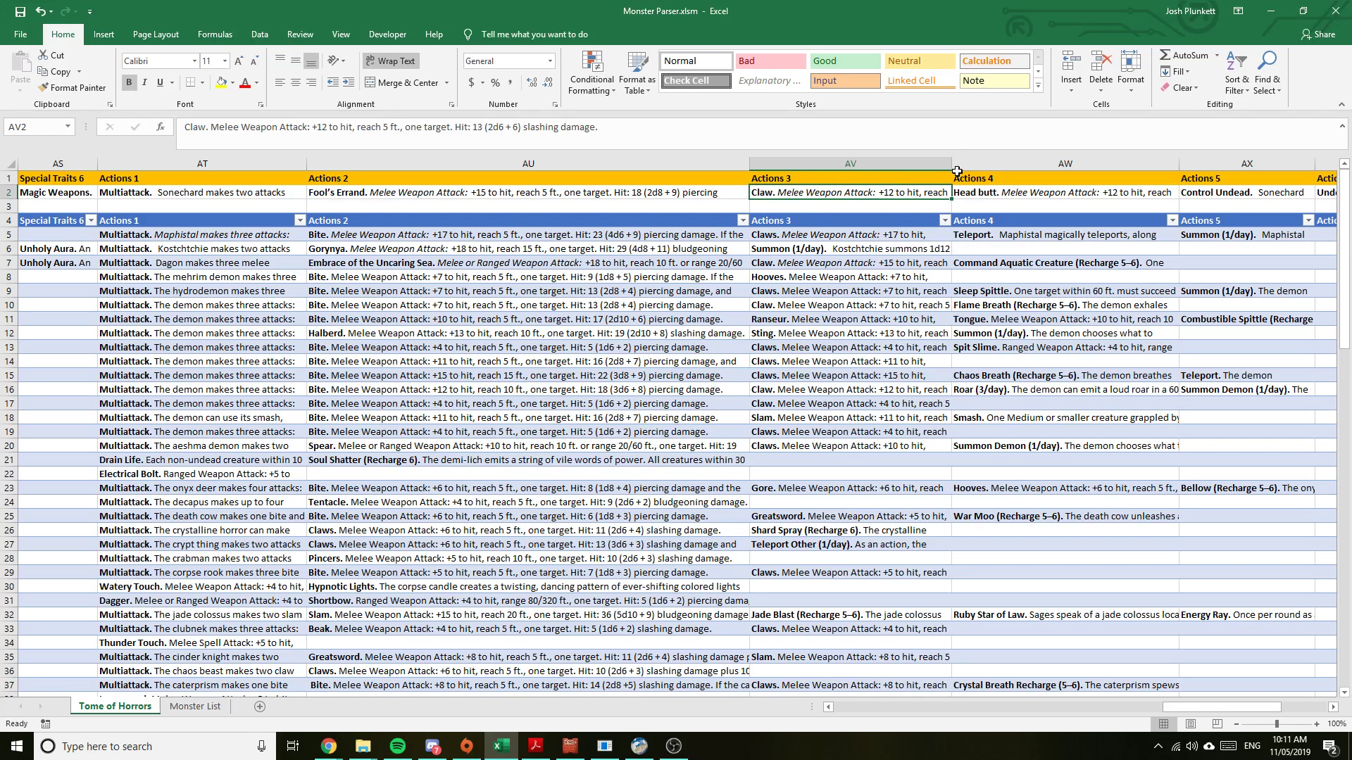
left_click_drag(955, 163, 1002, 163)
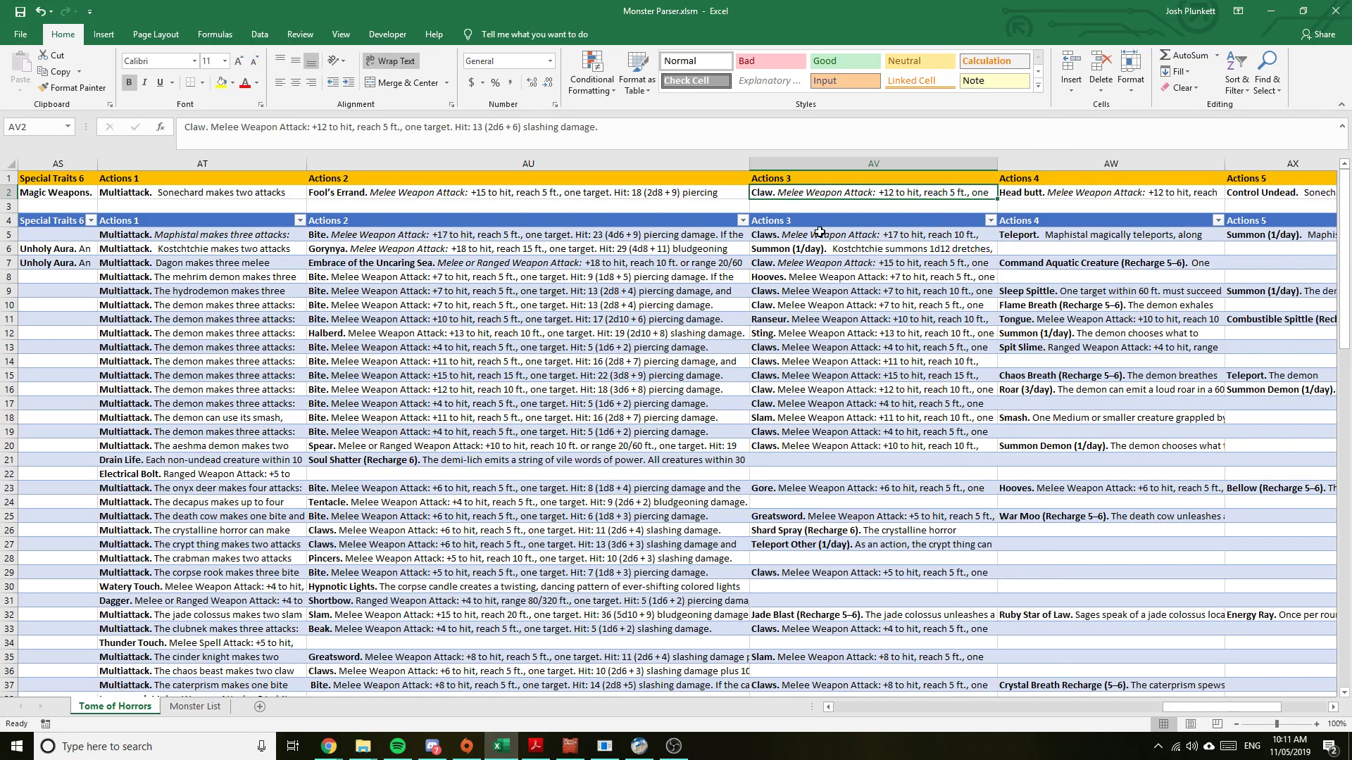
left_click(768, 202)
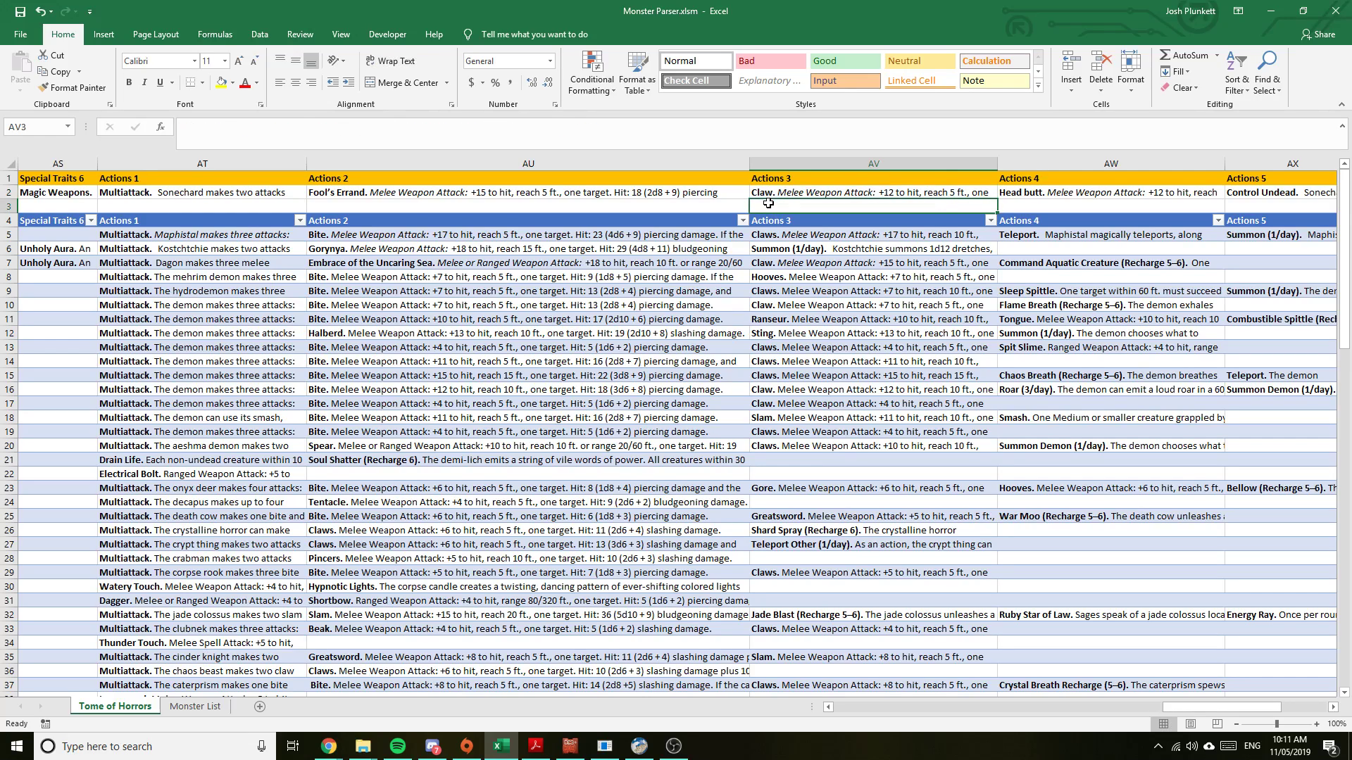
Hide the parsing columns C to P between the pasted stat block and the monster table
key("Home")
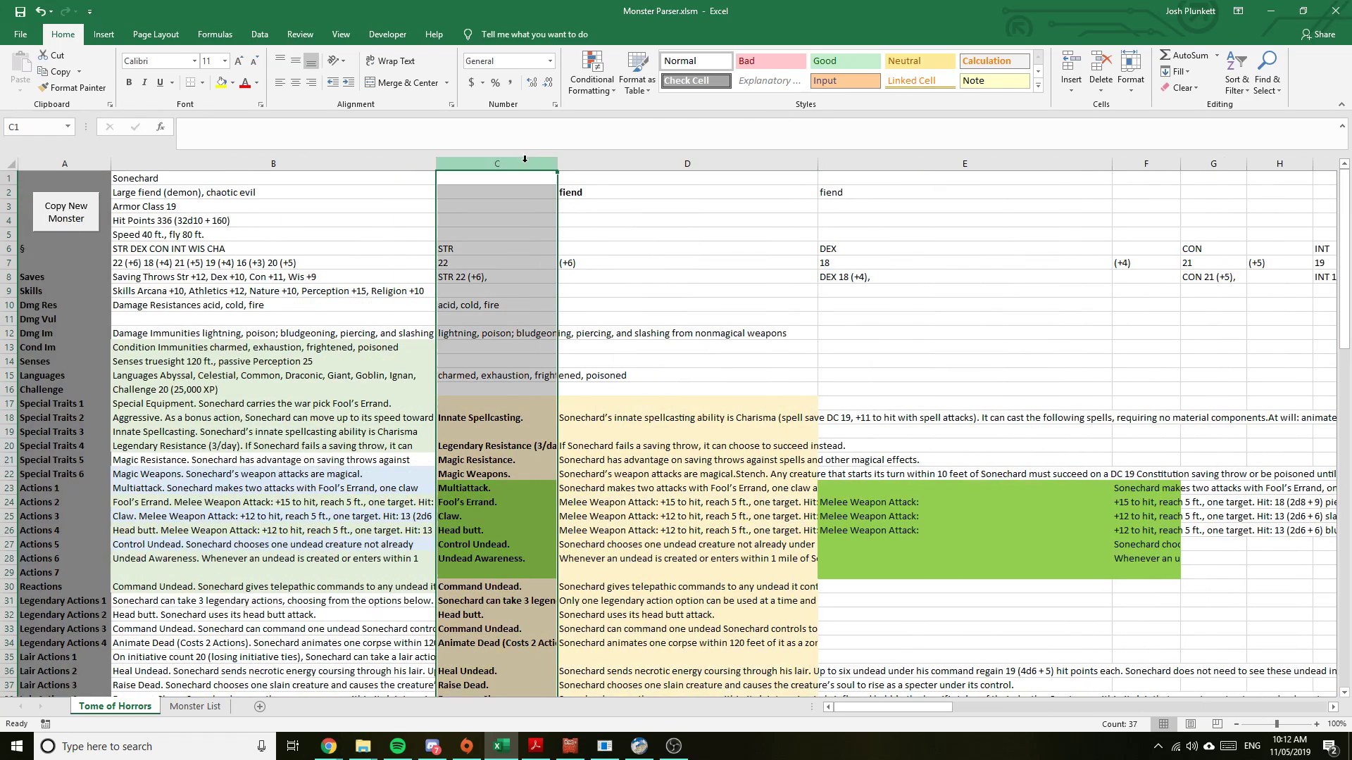
left_click(496, 163)
left_click_drag(863, 711, 930, 711)
left_click(556, 166, "shift")
right_click(556, 166)
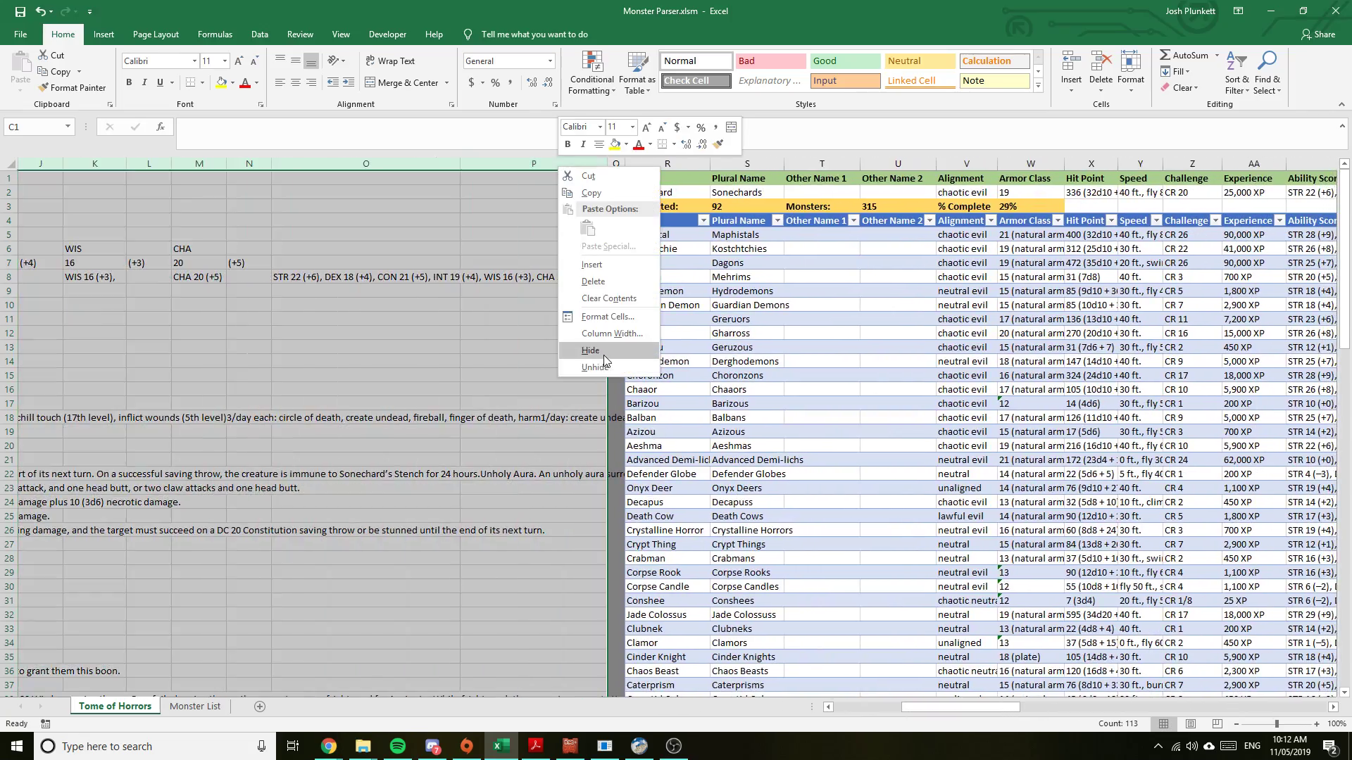
left_click(585, 350)
Run the Copy New Monster macro to add Sonechard to the monster table, and check the table and its completion row
scroll(435, 275, "down", 7)
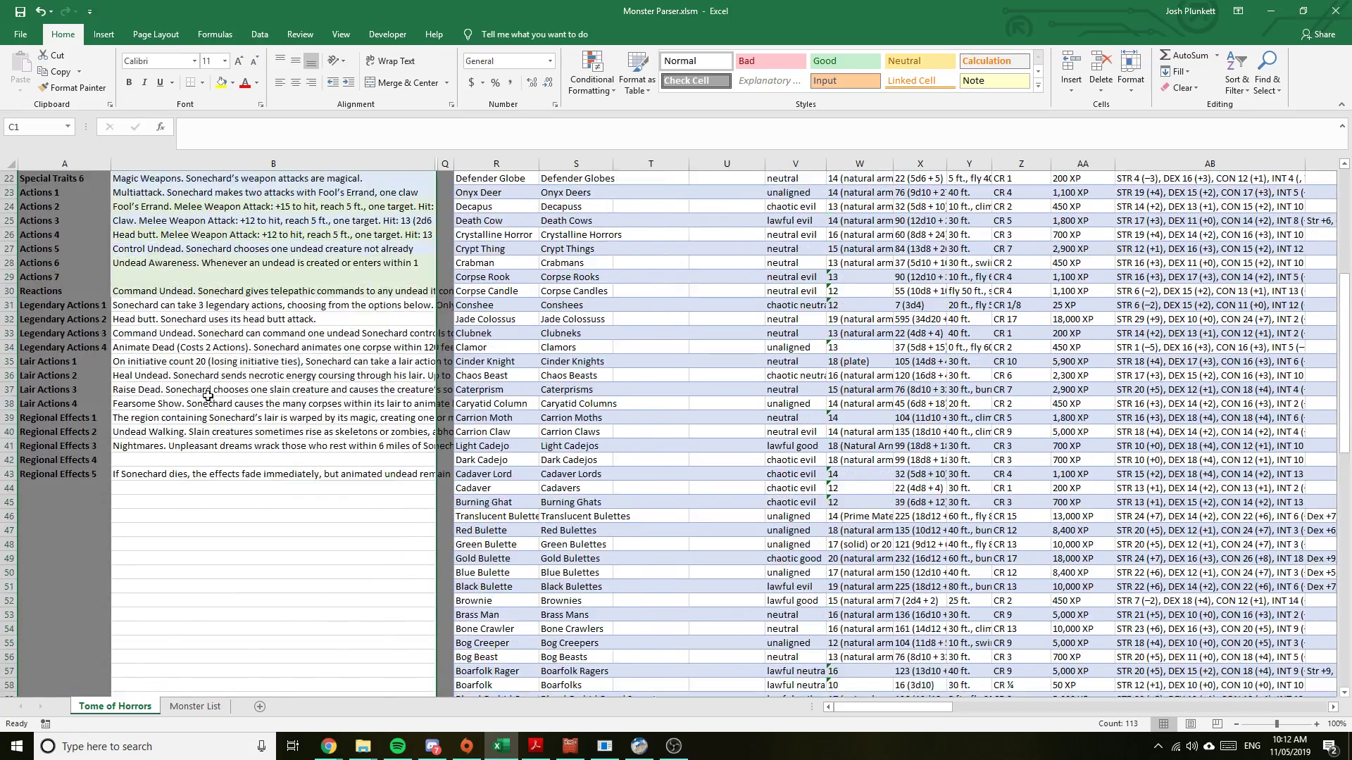
scroll(435, 275, "up", 7)
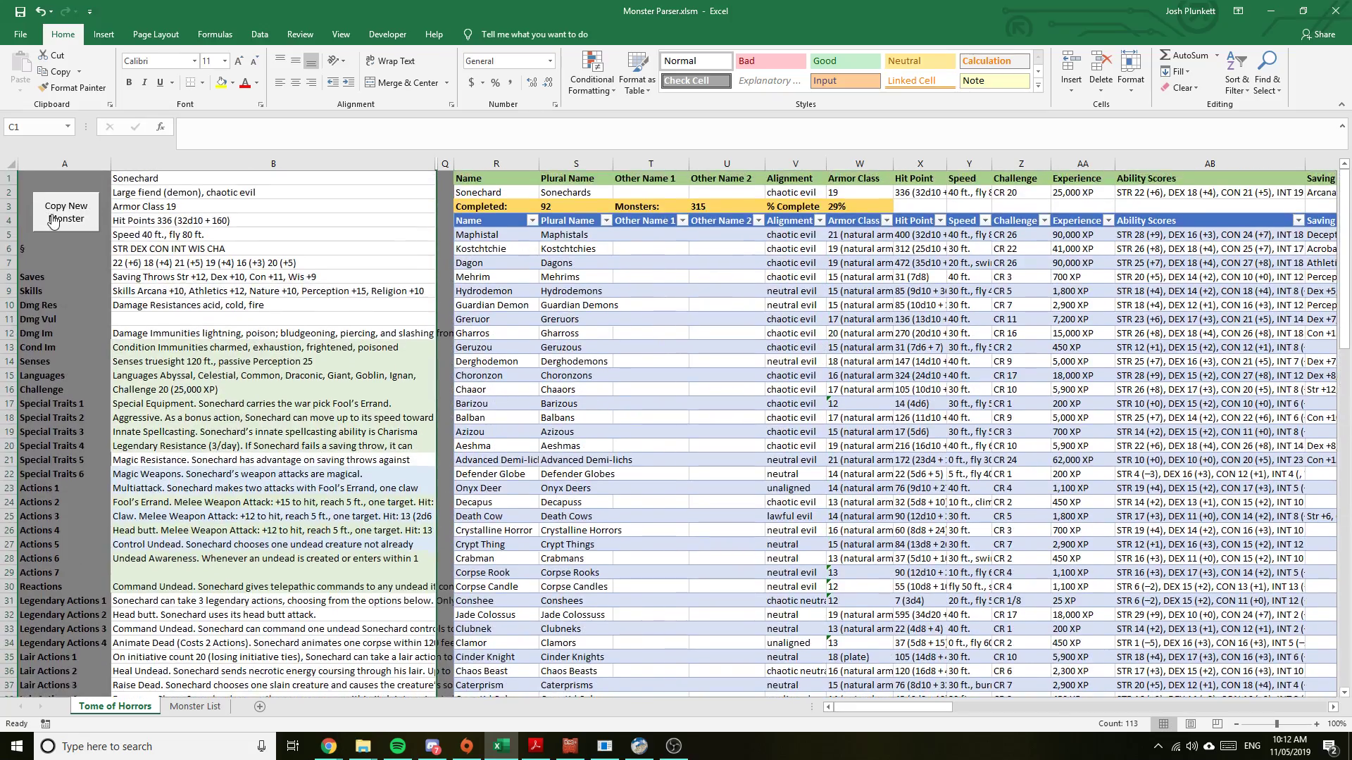
left_click(53, 220)
left_click(479, 236)
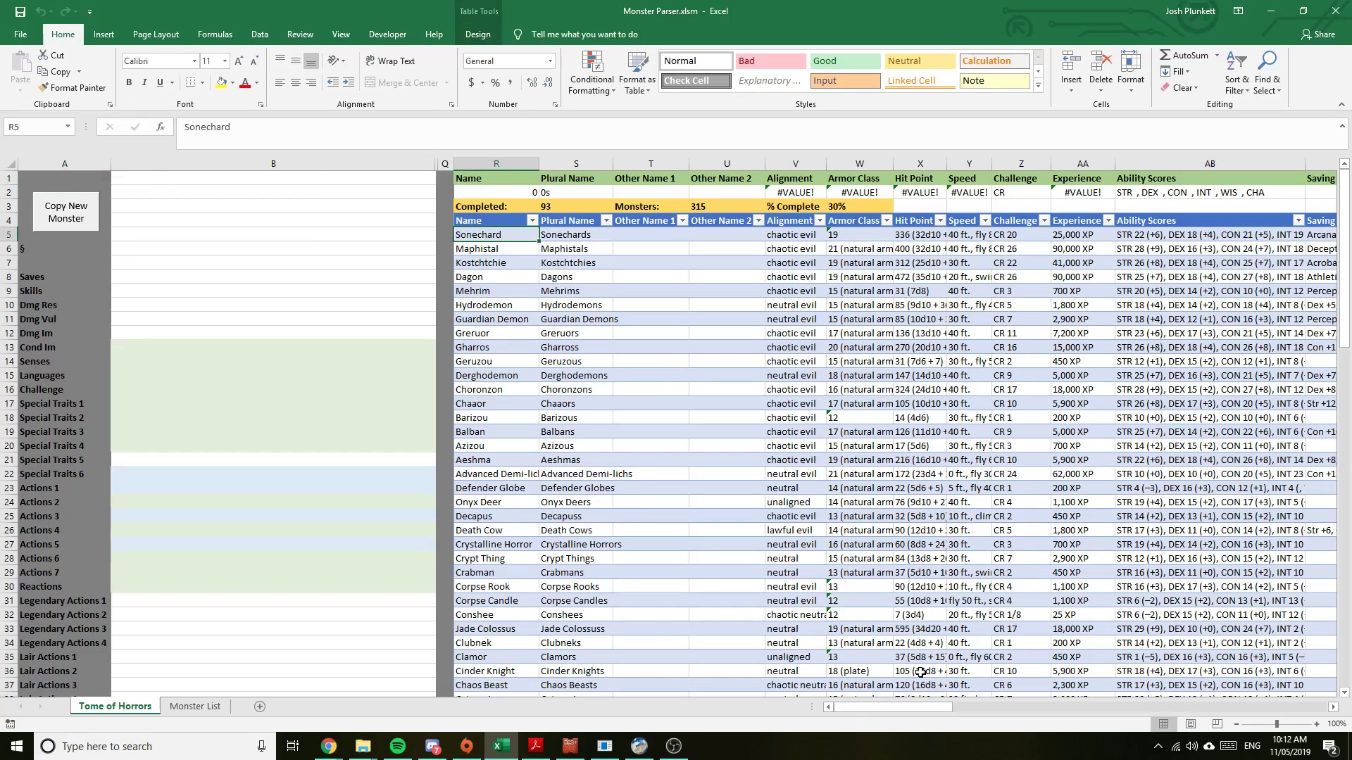
left_click_drag(912, 718, 740, 753)
scroll(776, 426, "down", 20)
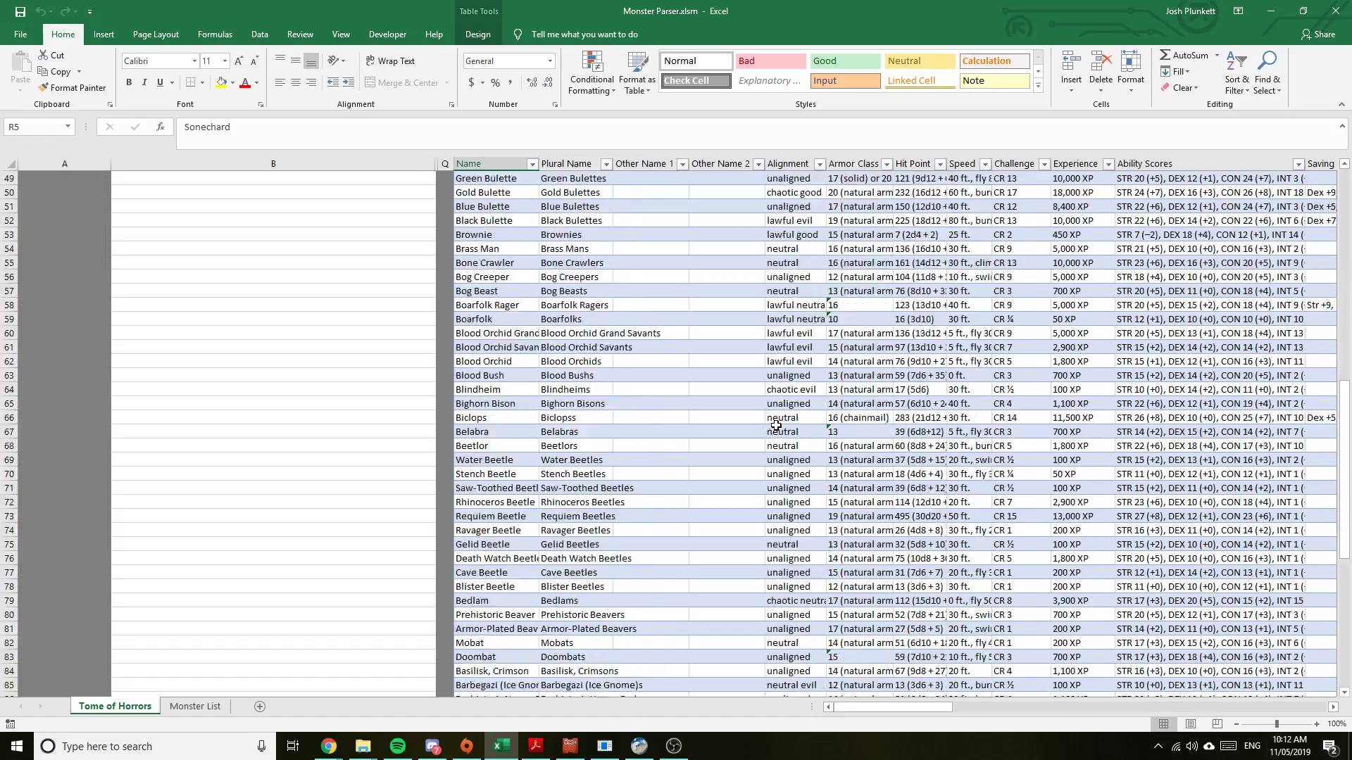
scroll(776, 425, "up", 20)
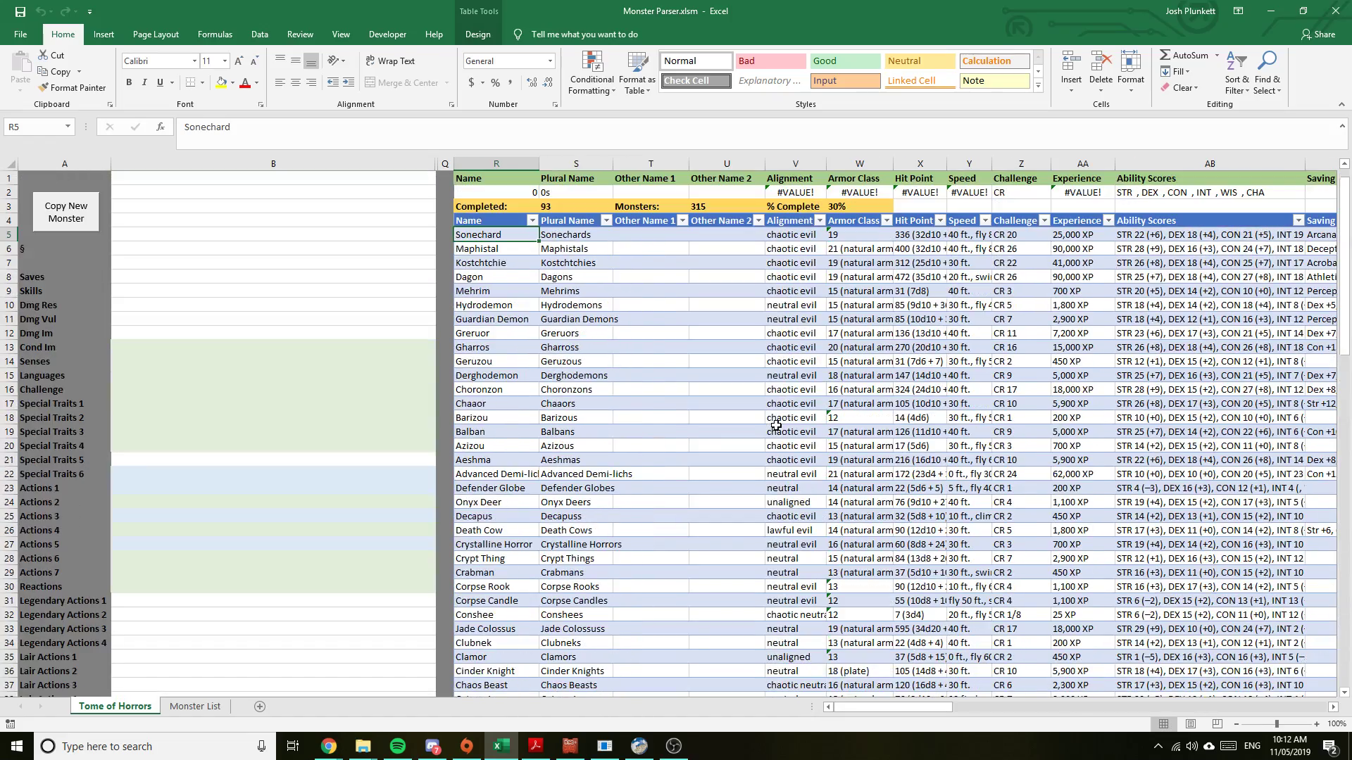
left_click_drag(832, 204, 505, 206)
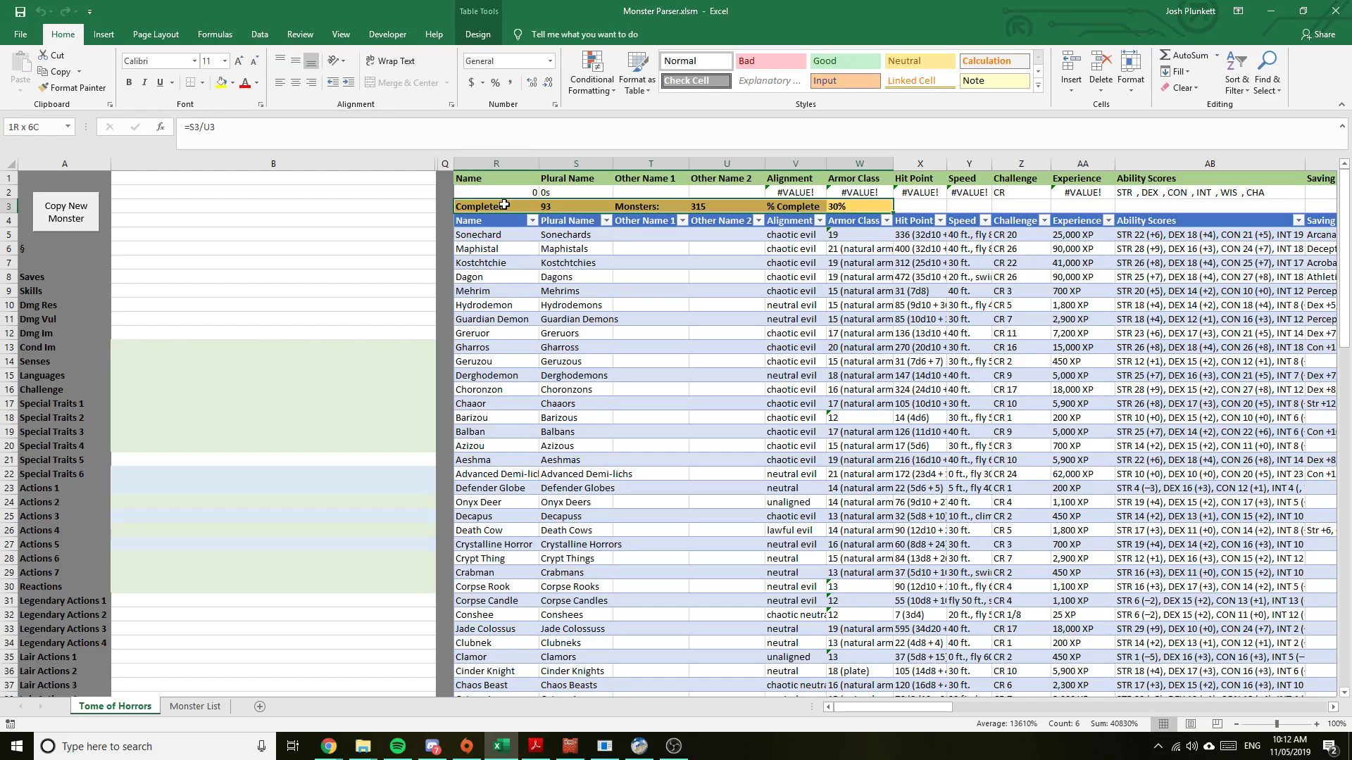
Copy the entire monster table, including its header row, starting from the Name header in R4
left_click(482, 222)
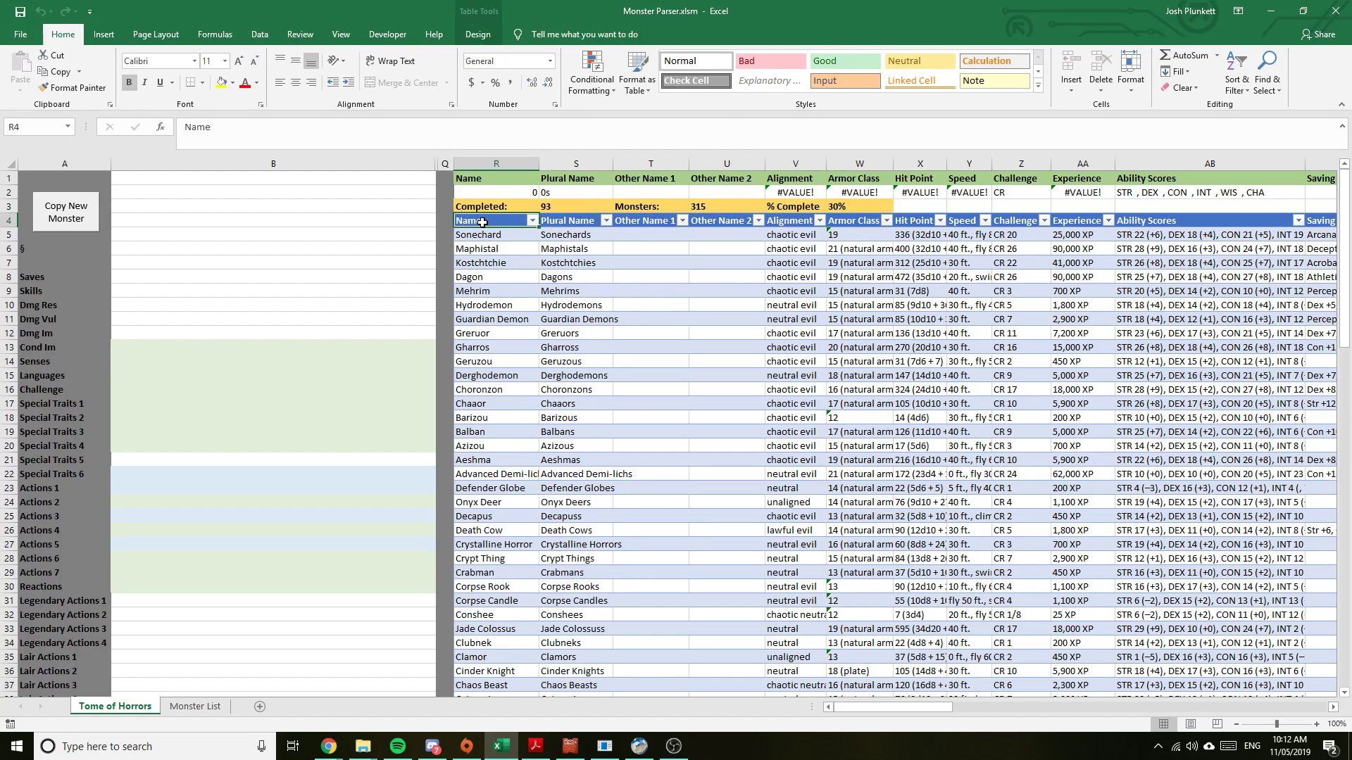
key("ctrl+shift+Right")
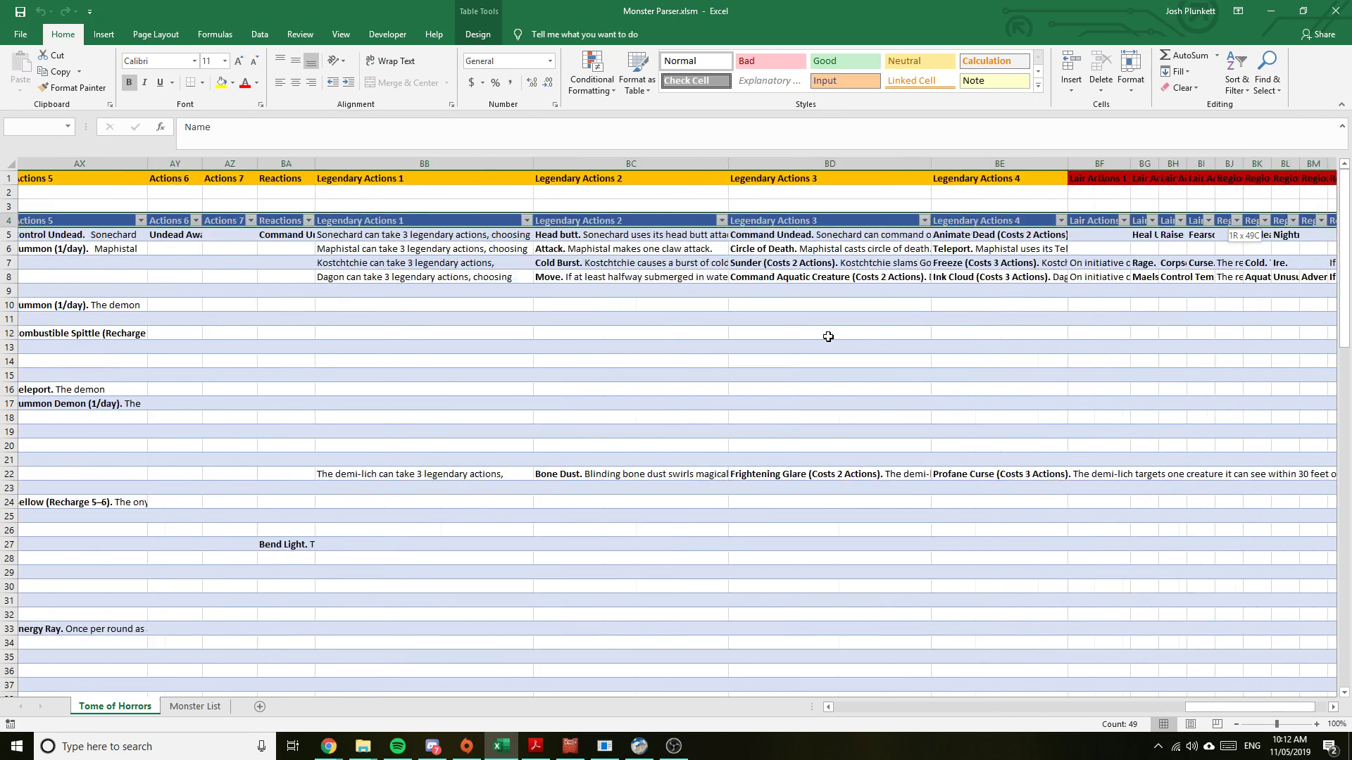
key("ctrl+shift+Down")
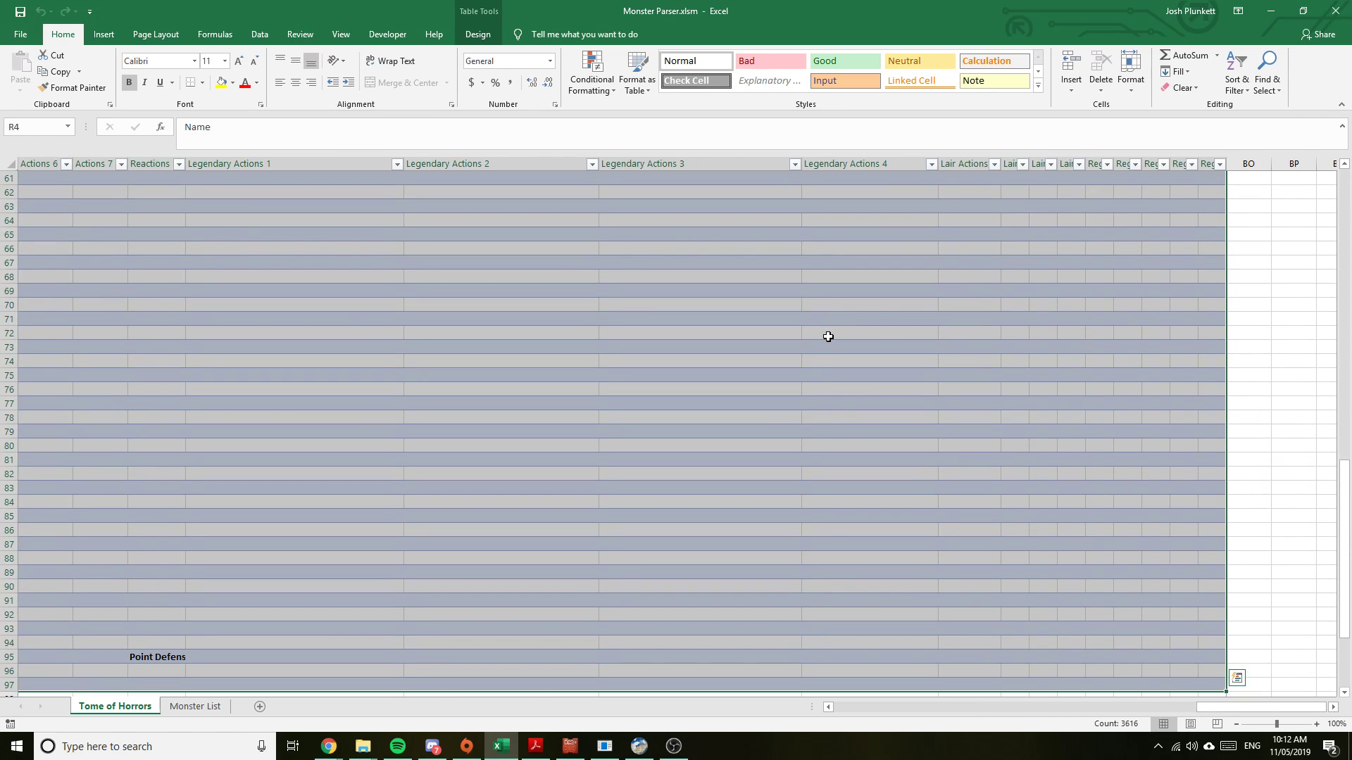
key("ctrl+c")
key("ctrl+Home")
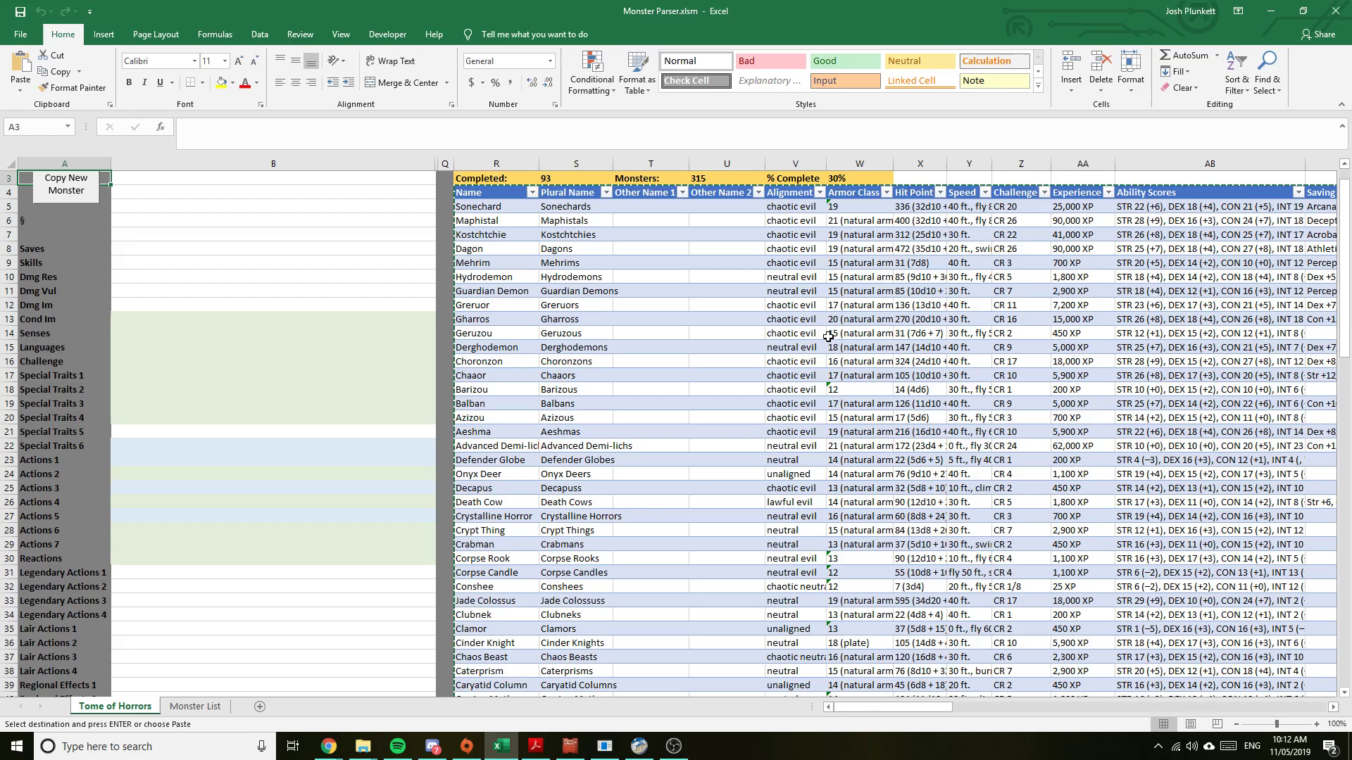
Launch a new Excel session with a blank workbook and paste the copied monster table at A1
left_click(22, 747)
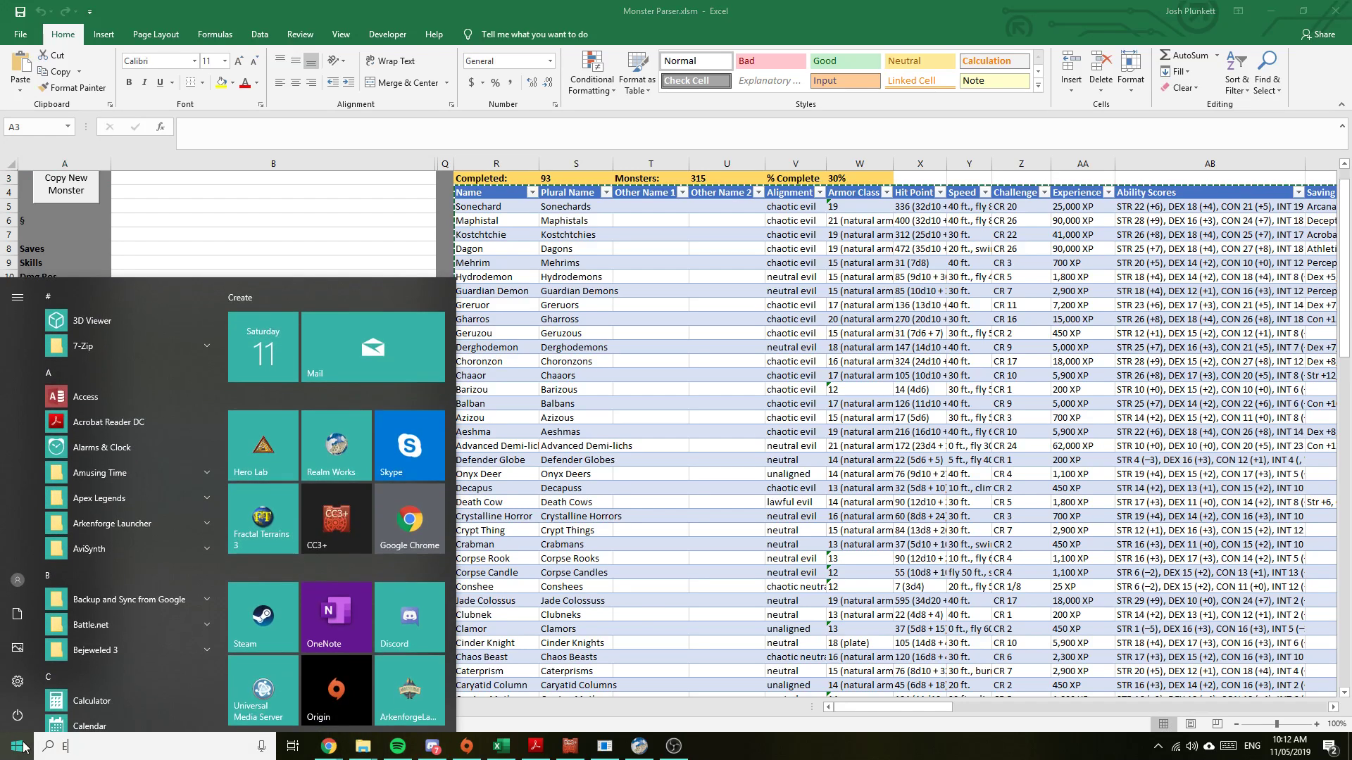
type("Excel")
key("Return")
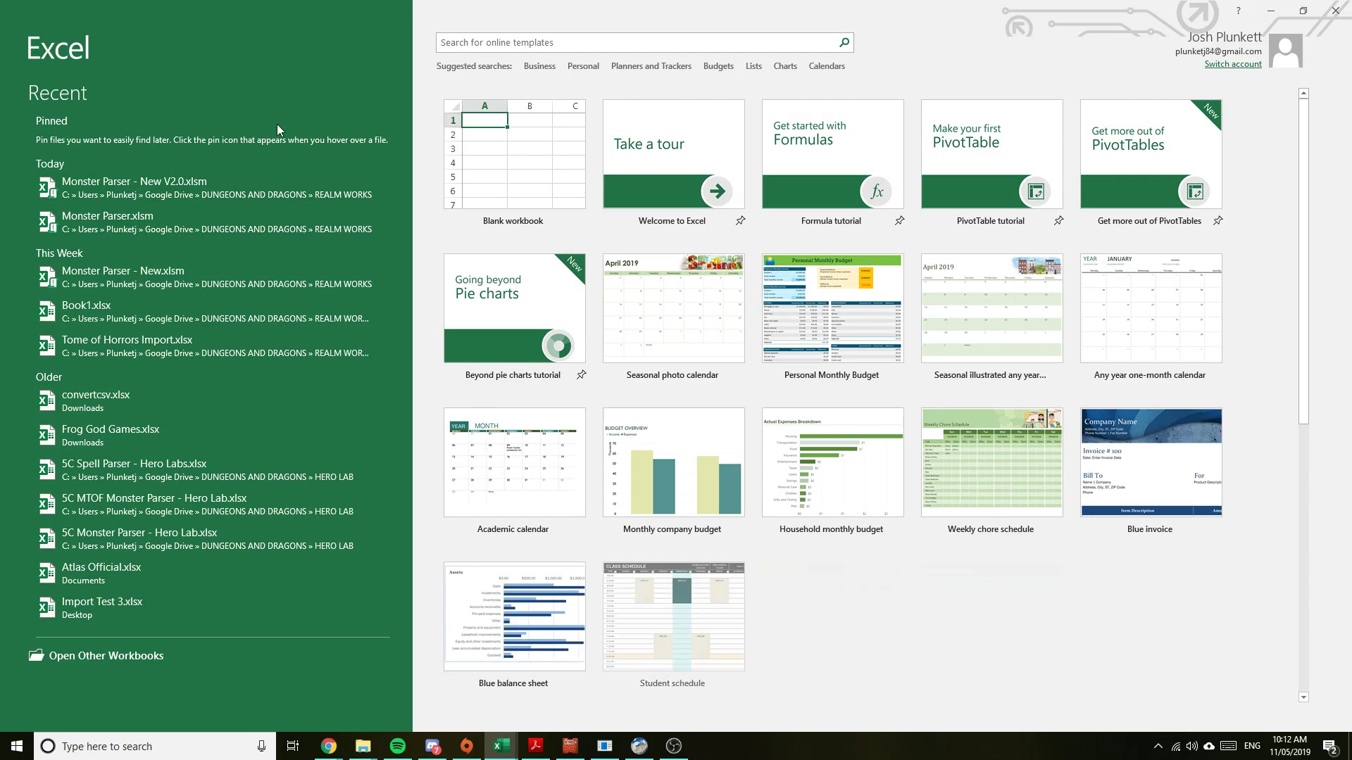
left_click(483, 157)
key("ctrl+v")
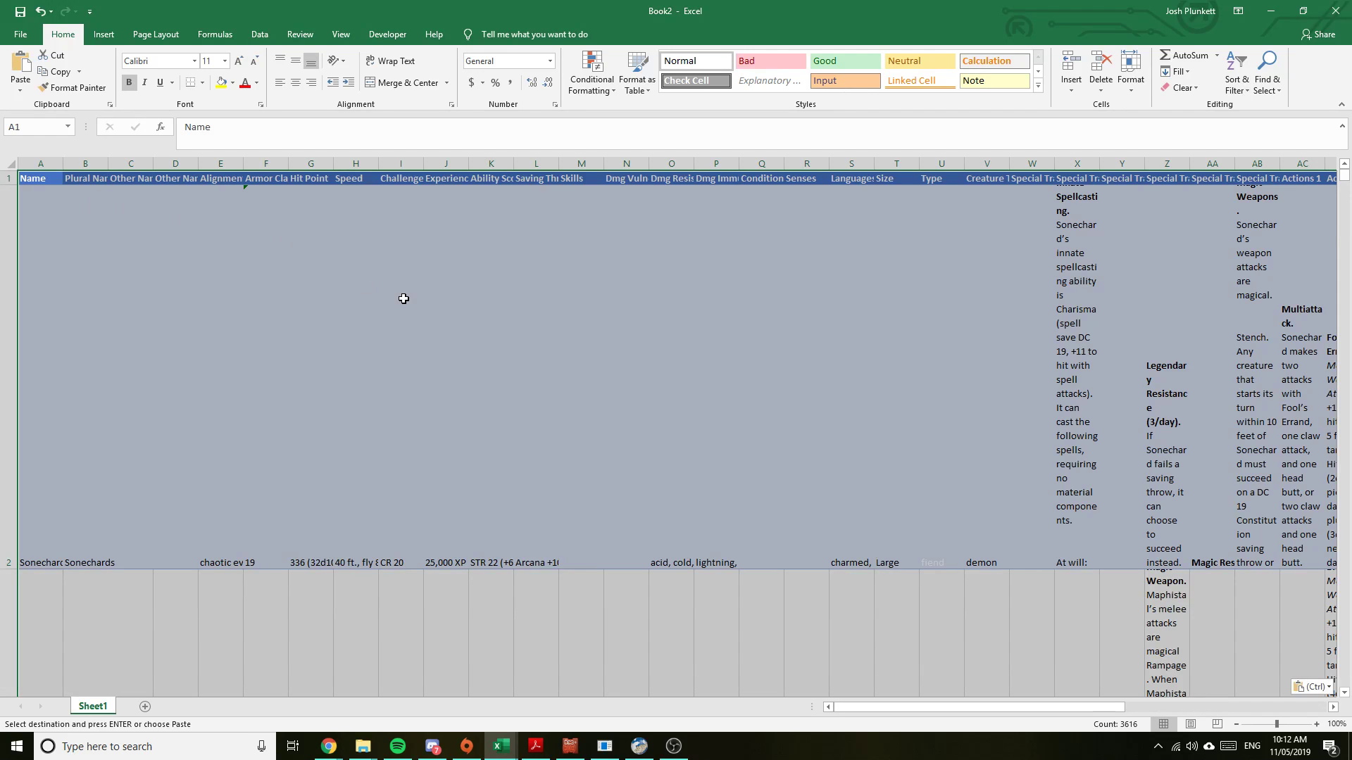
Give every row of the pasted sheet the same single-line row height
left_click(12, 166)
right_click(8, 235)
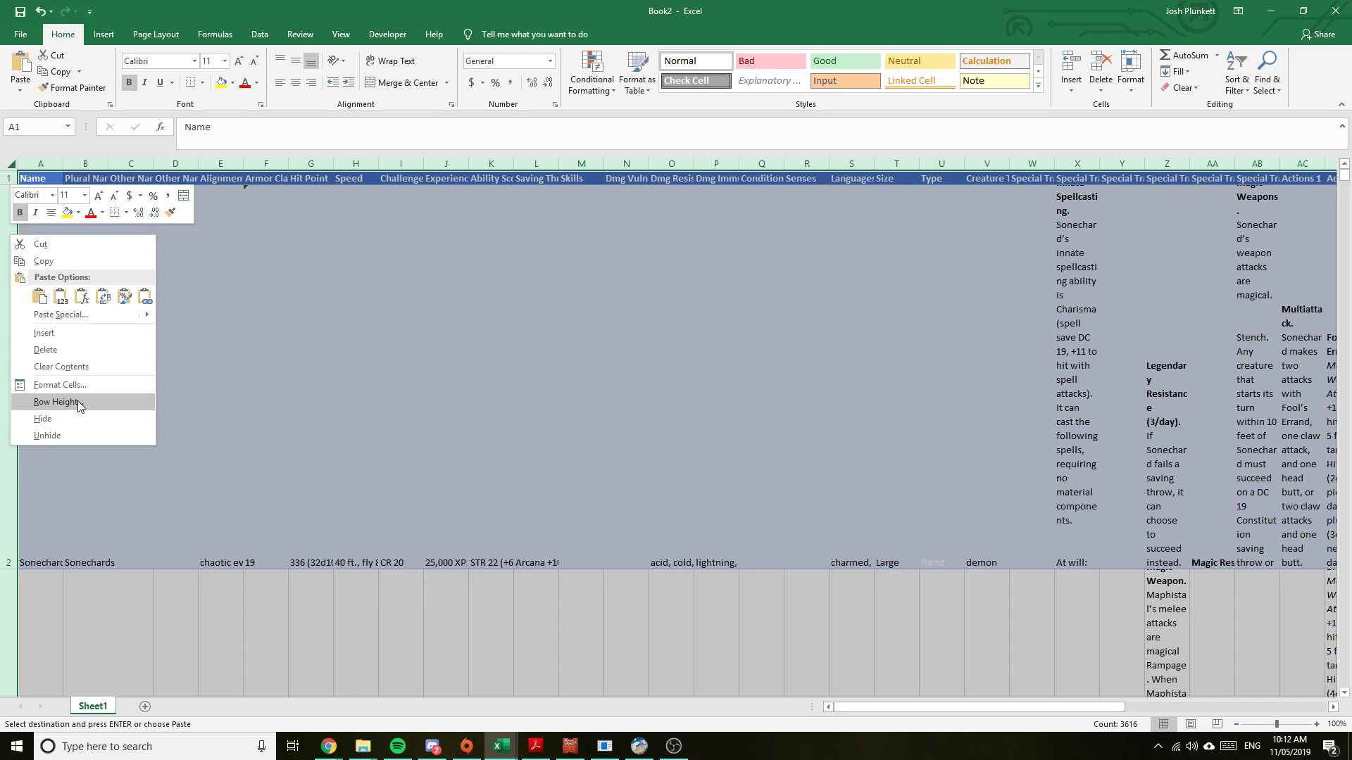
left_click(78, 400)
key("Return")
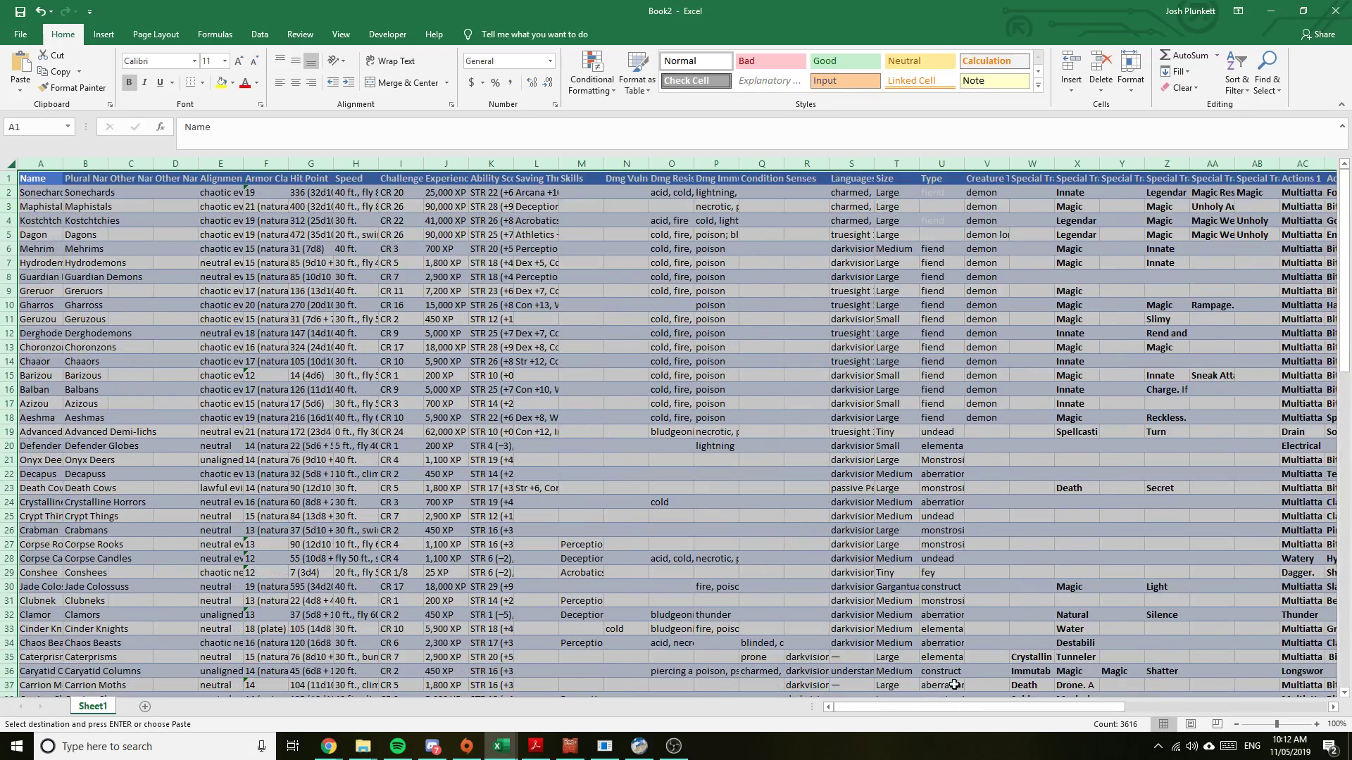
mouse_move(970, 708)
left_mouse_down()
mouse_move(1181, 704)
mouse_move(996, 706)
left_mouse_up()
left_click(536, 305)
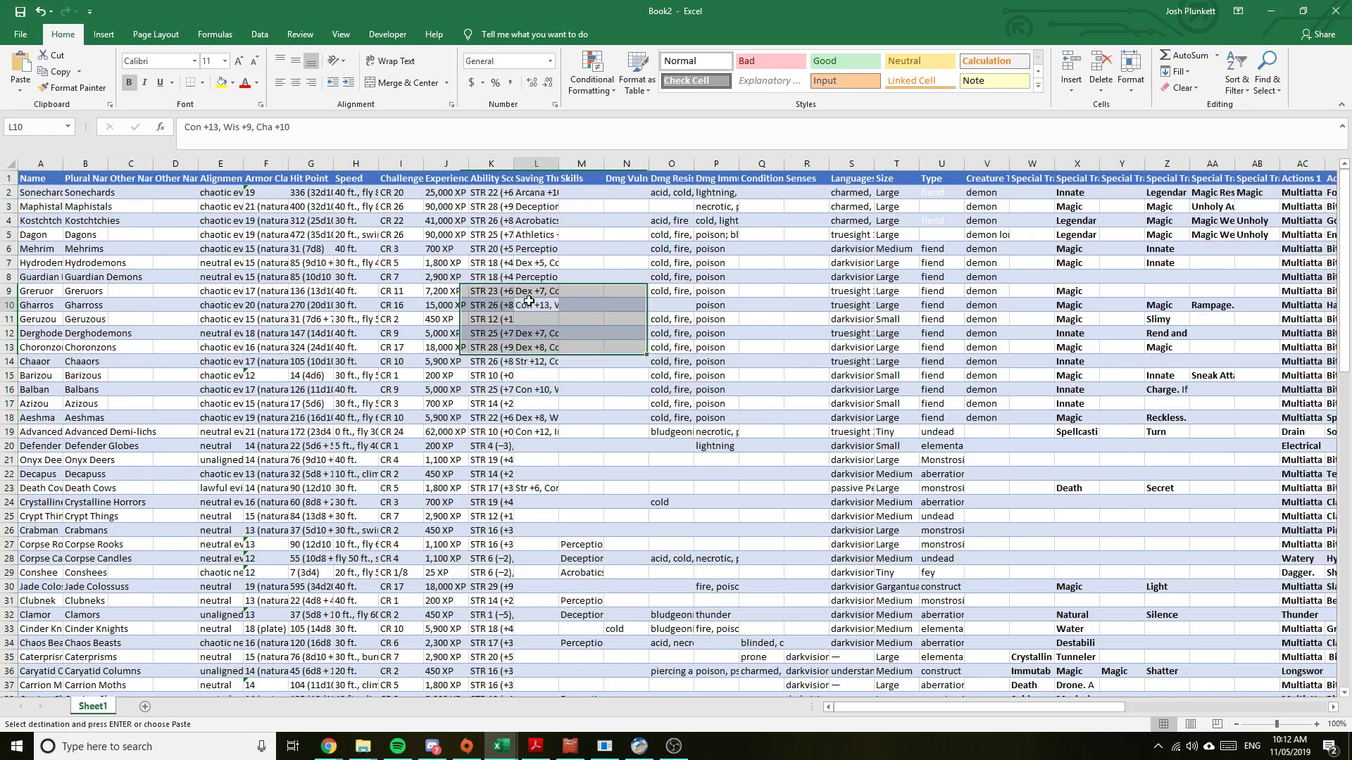
Save the new workbook as ToH.xlsx in the Documents folder
left_click(21, 28)
left_click(36, 173)
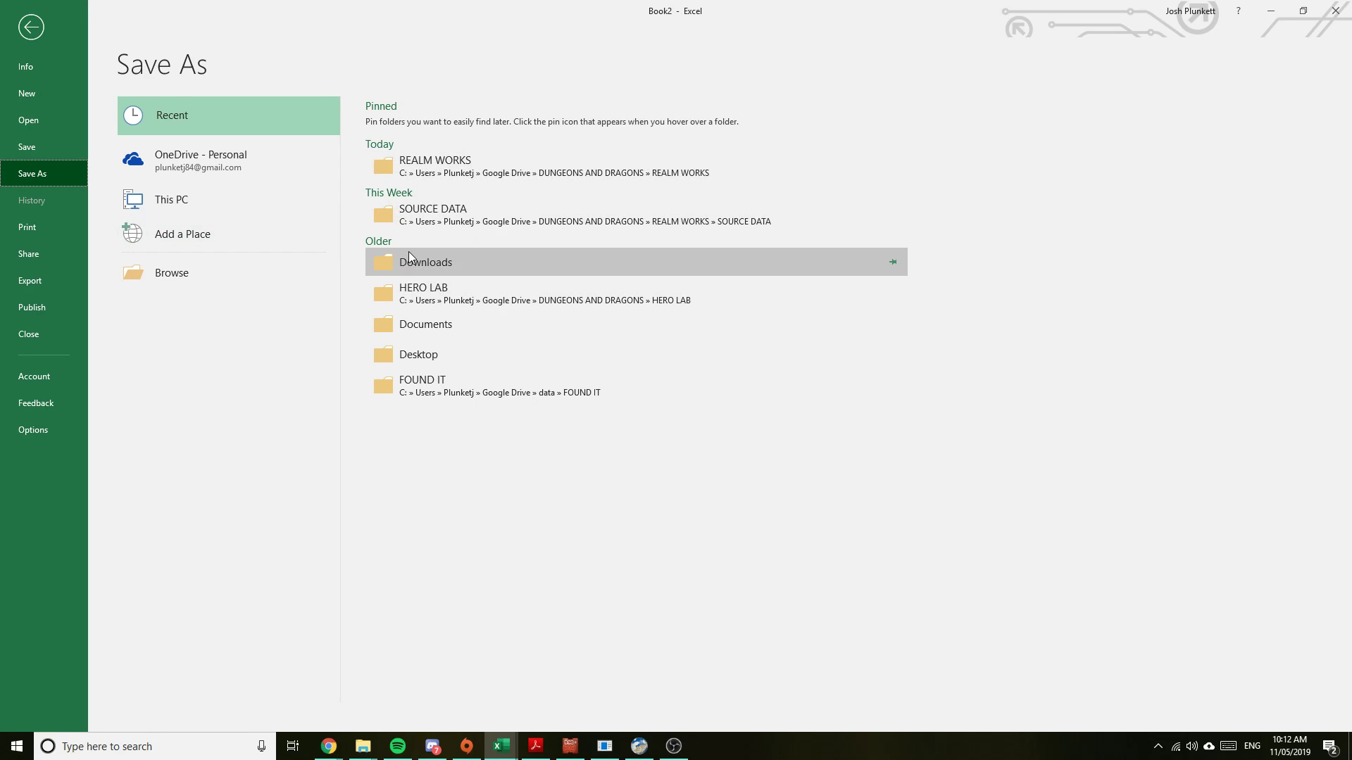
left_click(690, 324)
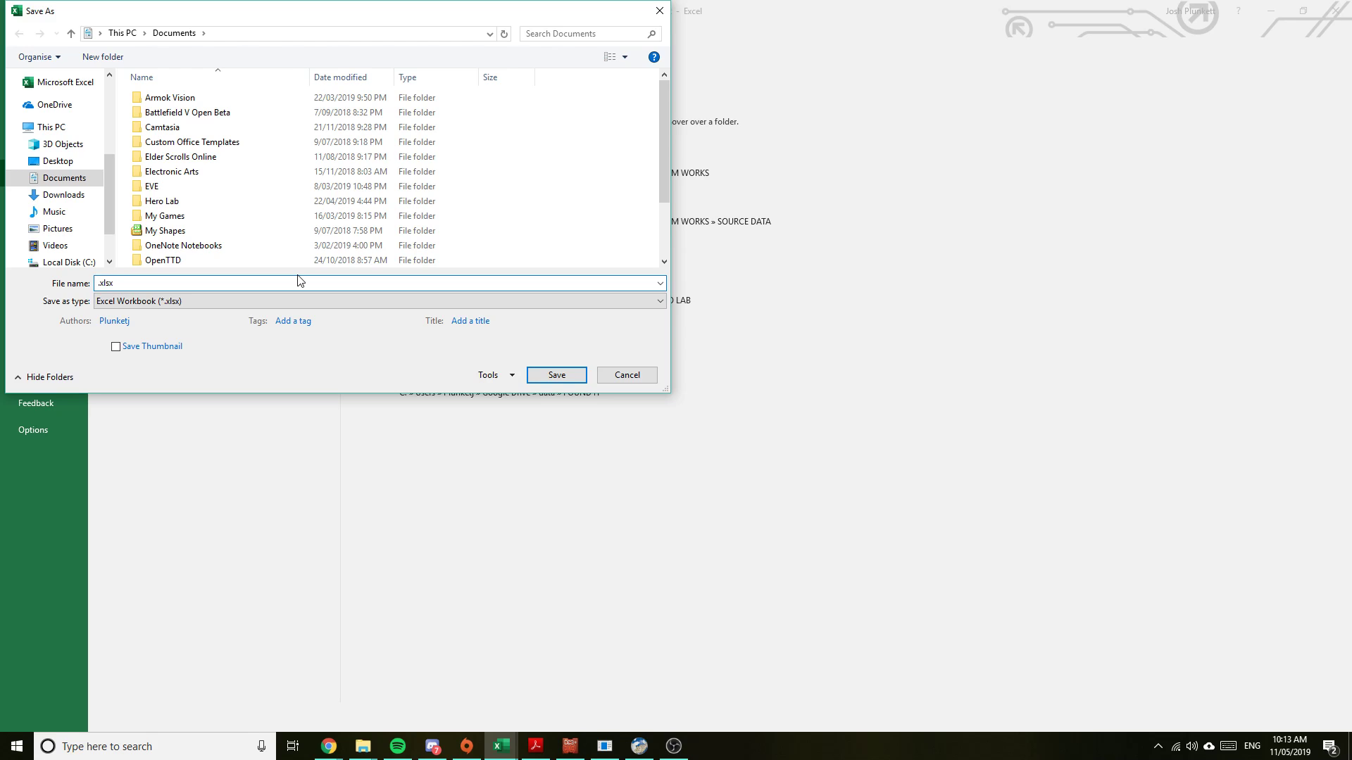
key("Return")
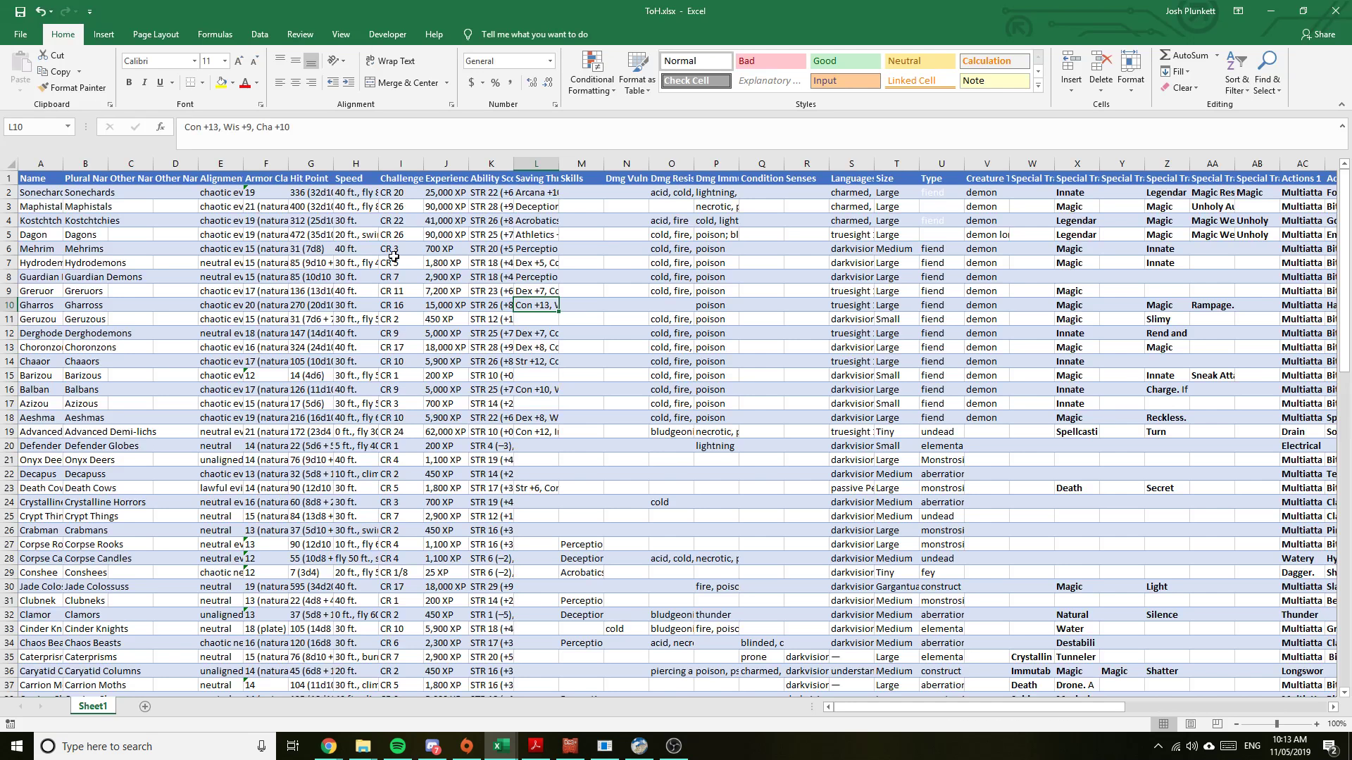
Switch to Realm Works Importer and load the Excel workbook ToH.xlsx from the Documents folder as the data file
left_click(609, 747)
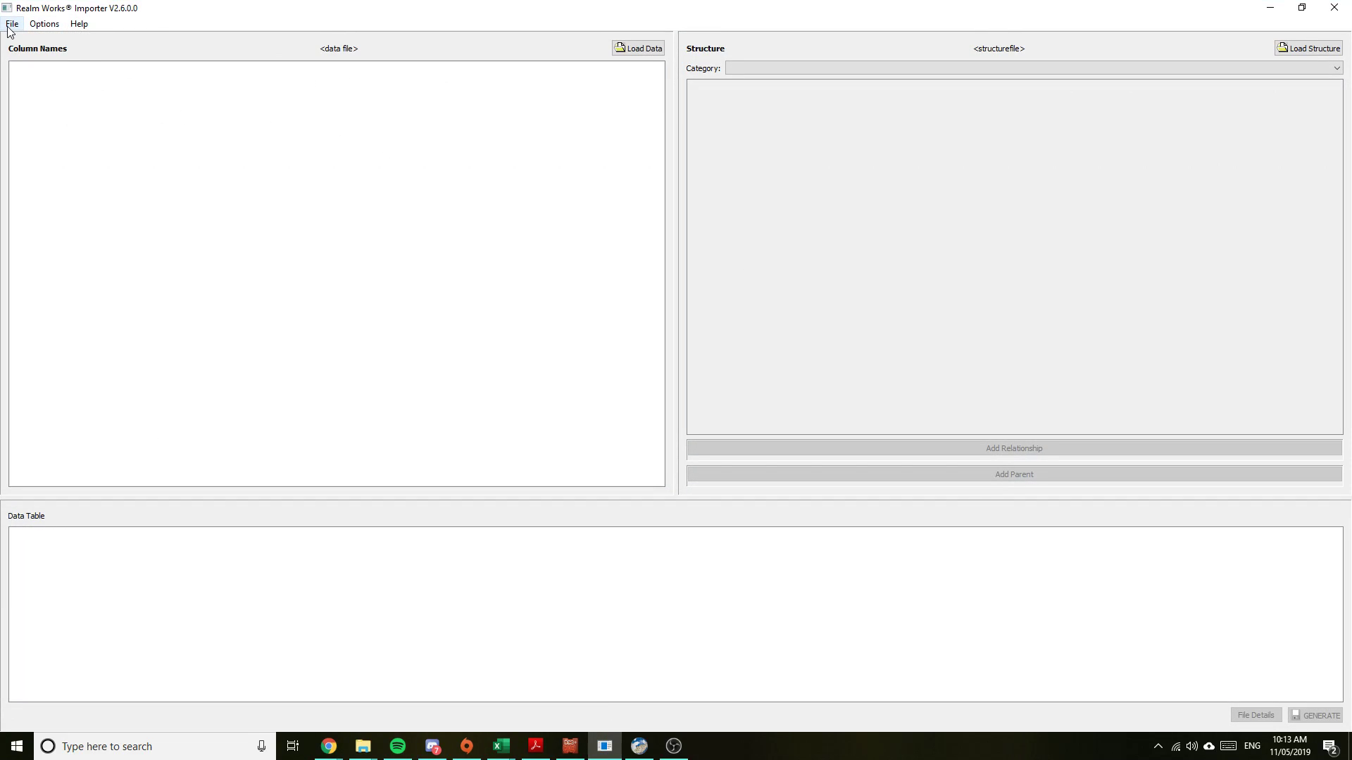
left_click(637, 50)
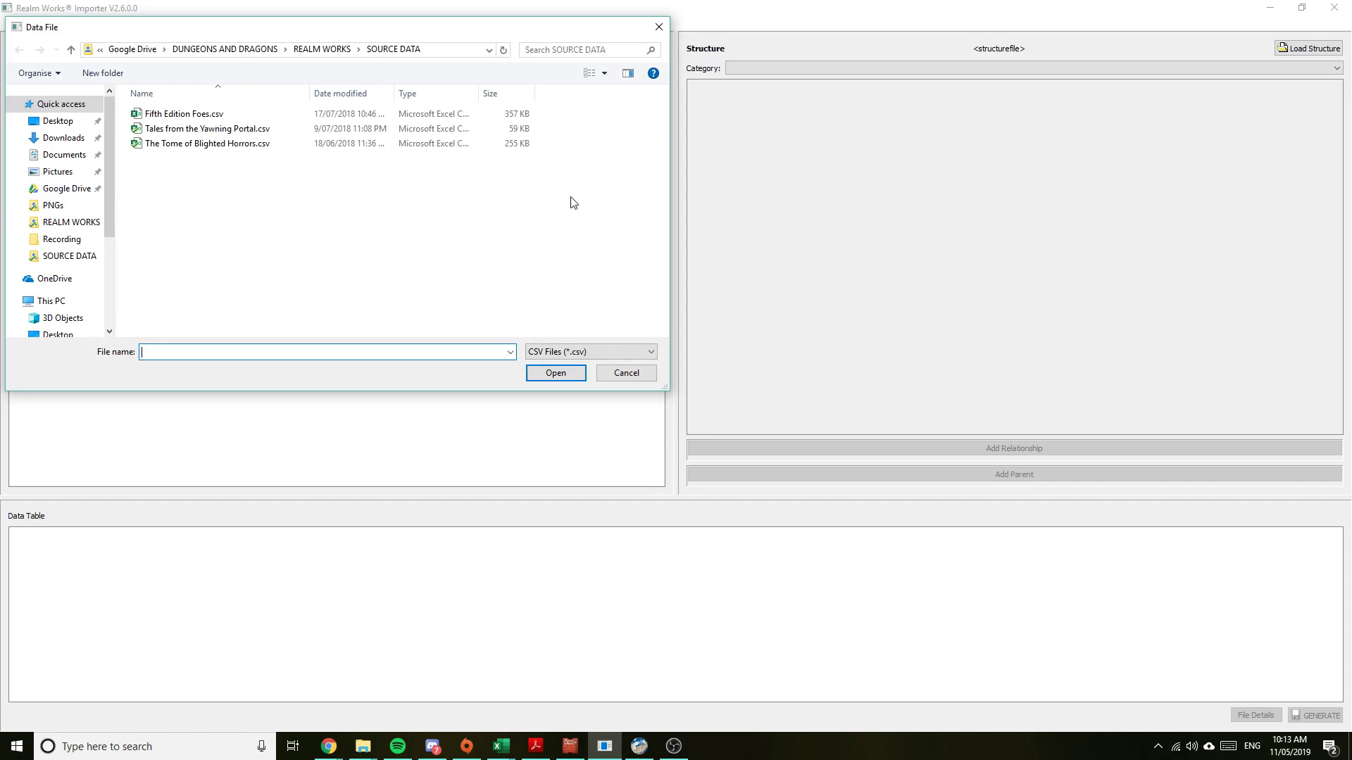
left_click(64, 155)
left_click(604, 352)
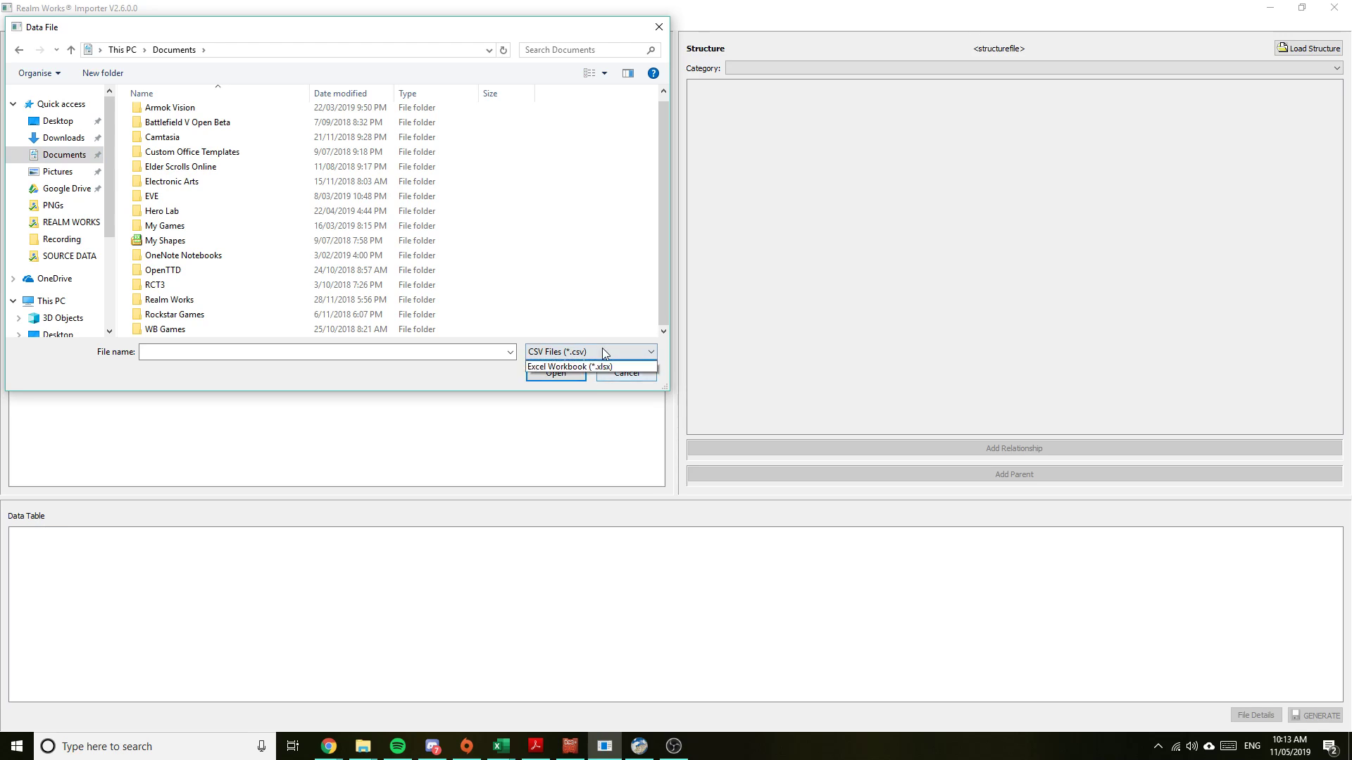
left_click(591, 378)
scroll(444, 282, "down", 1)
double_click(443, 335)
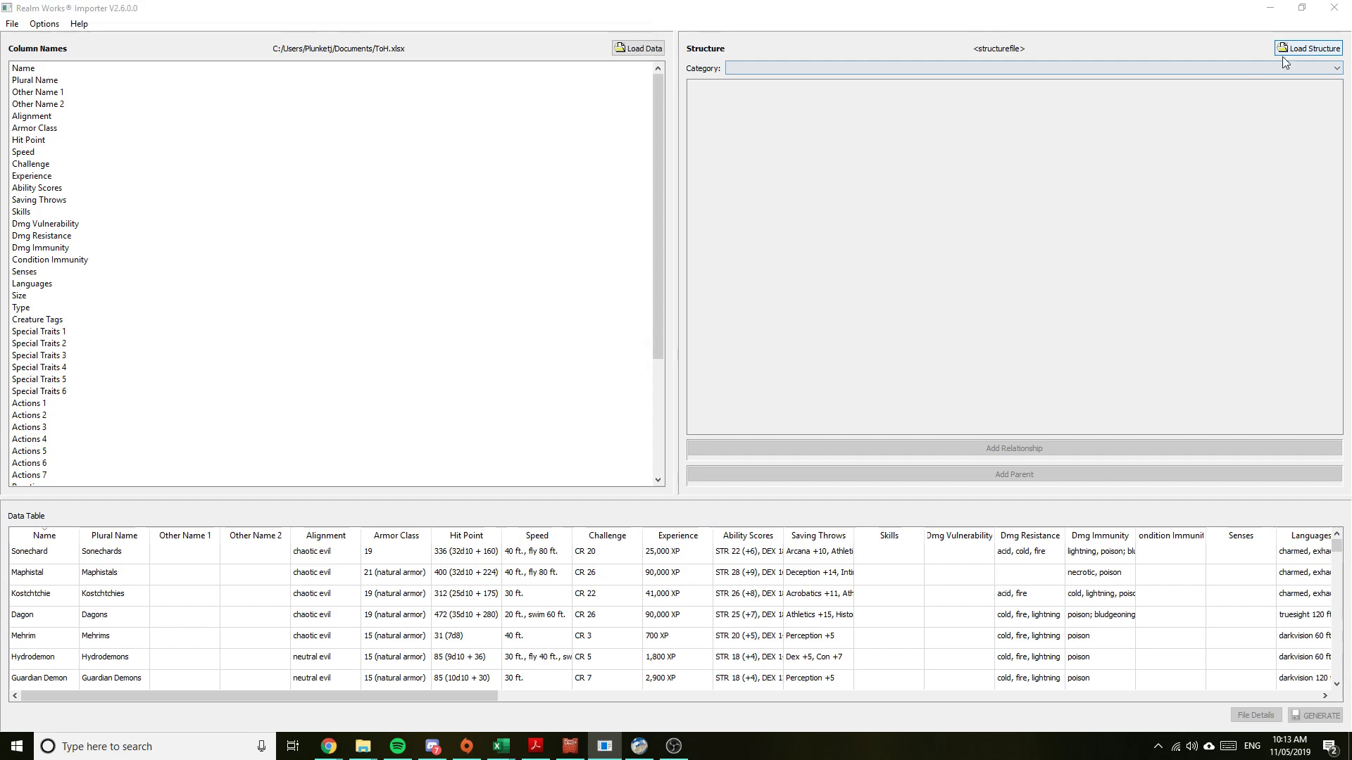
Load the structure file Tome of Horrors (Structure Only).rwstructure and set the category to Creature (ToH)
left_click(1283, 54)
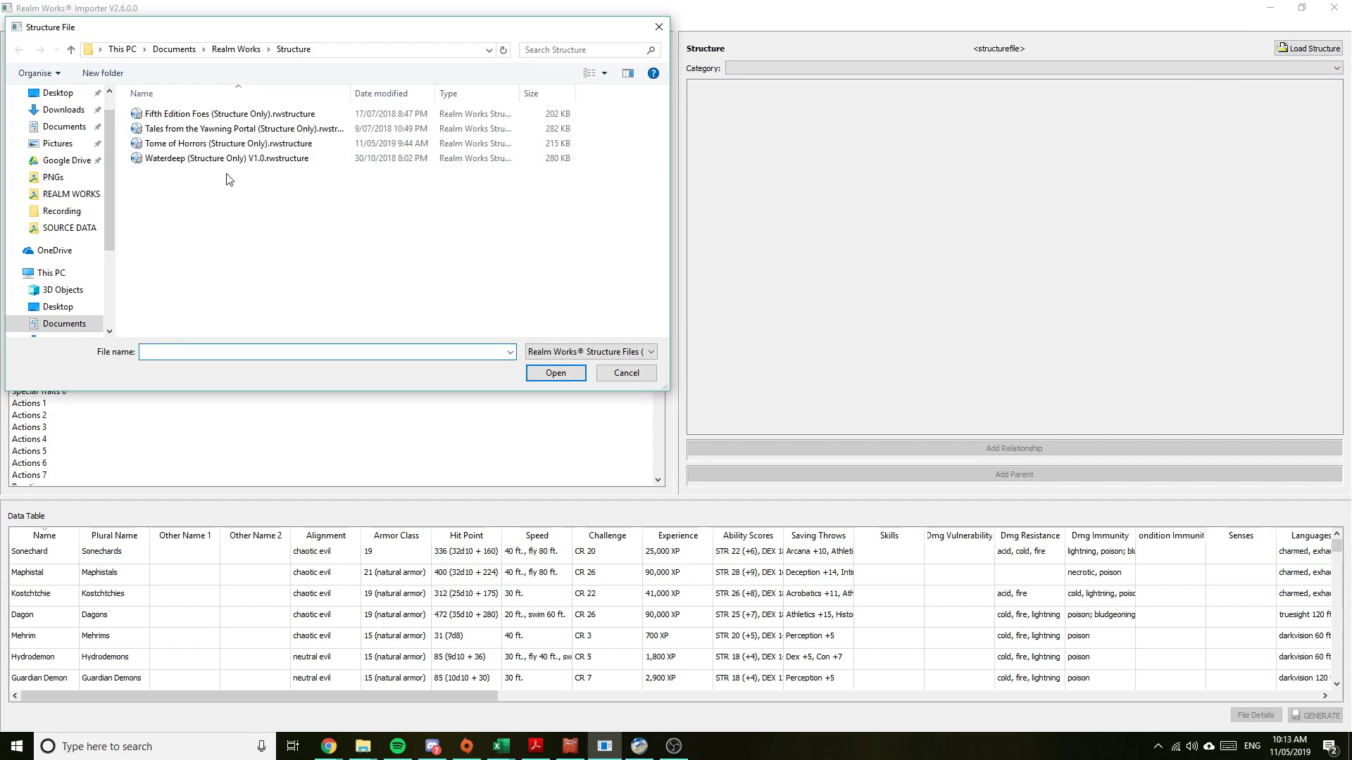
double_click(317, 143)
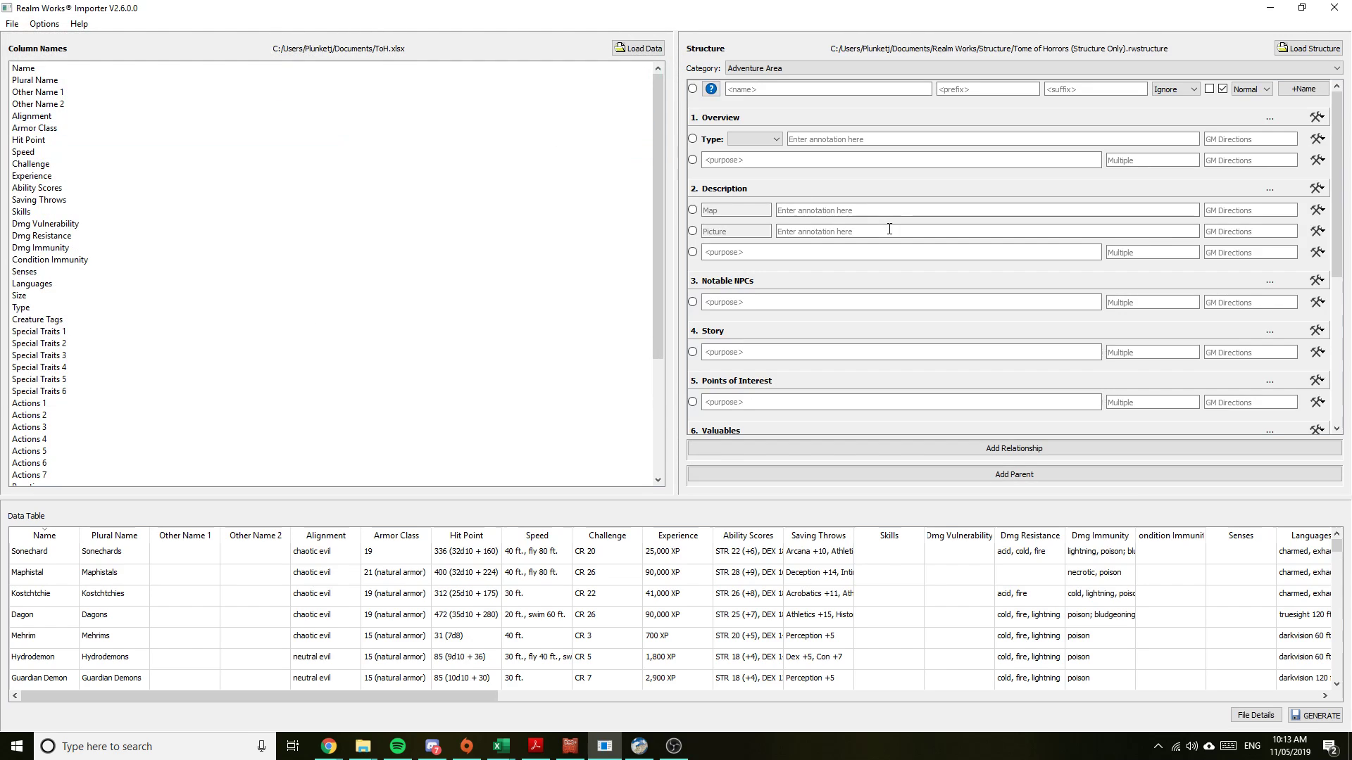
left_click(922, 66)
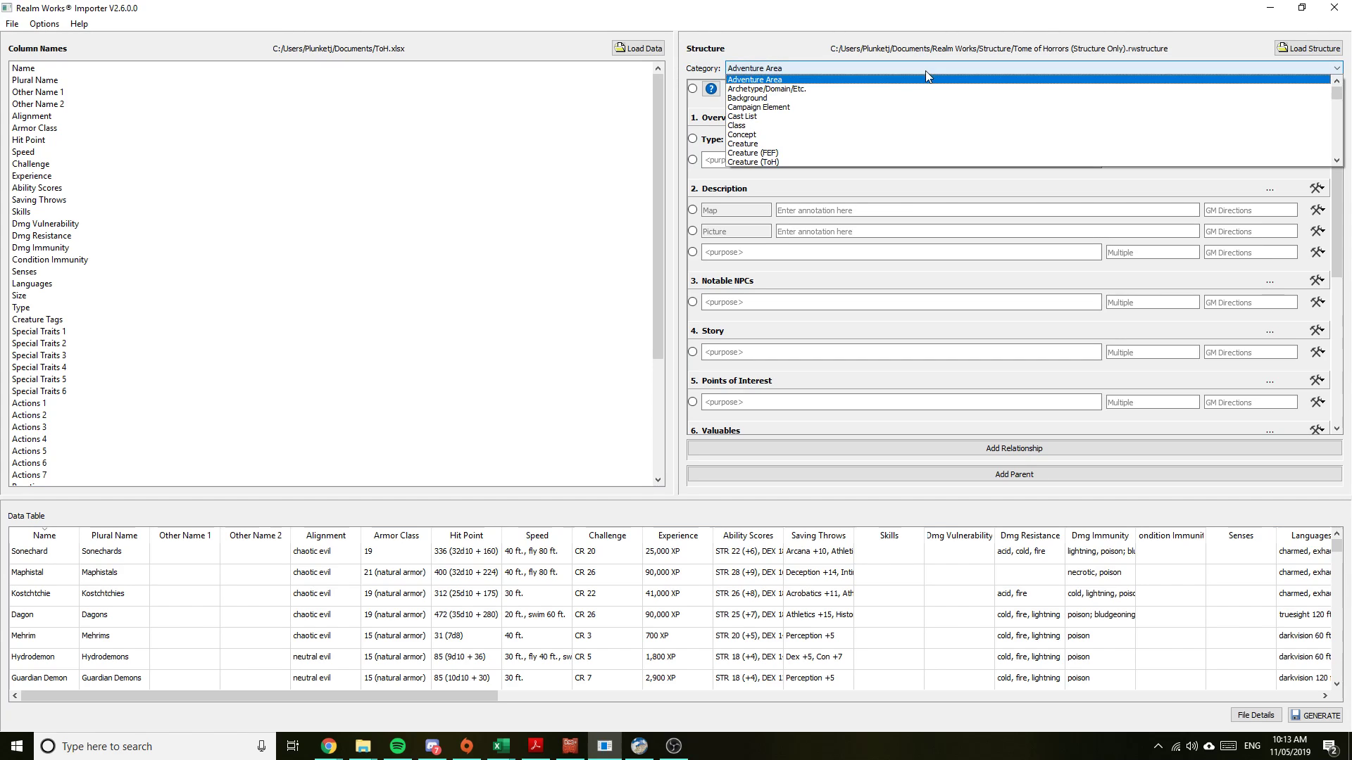
scroll(873, 144, "down", 1)
left_click(873, 136)
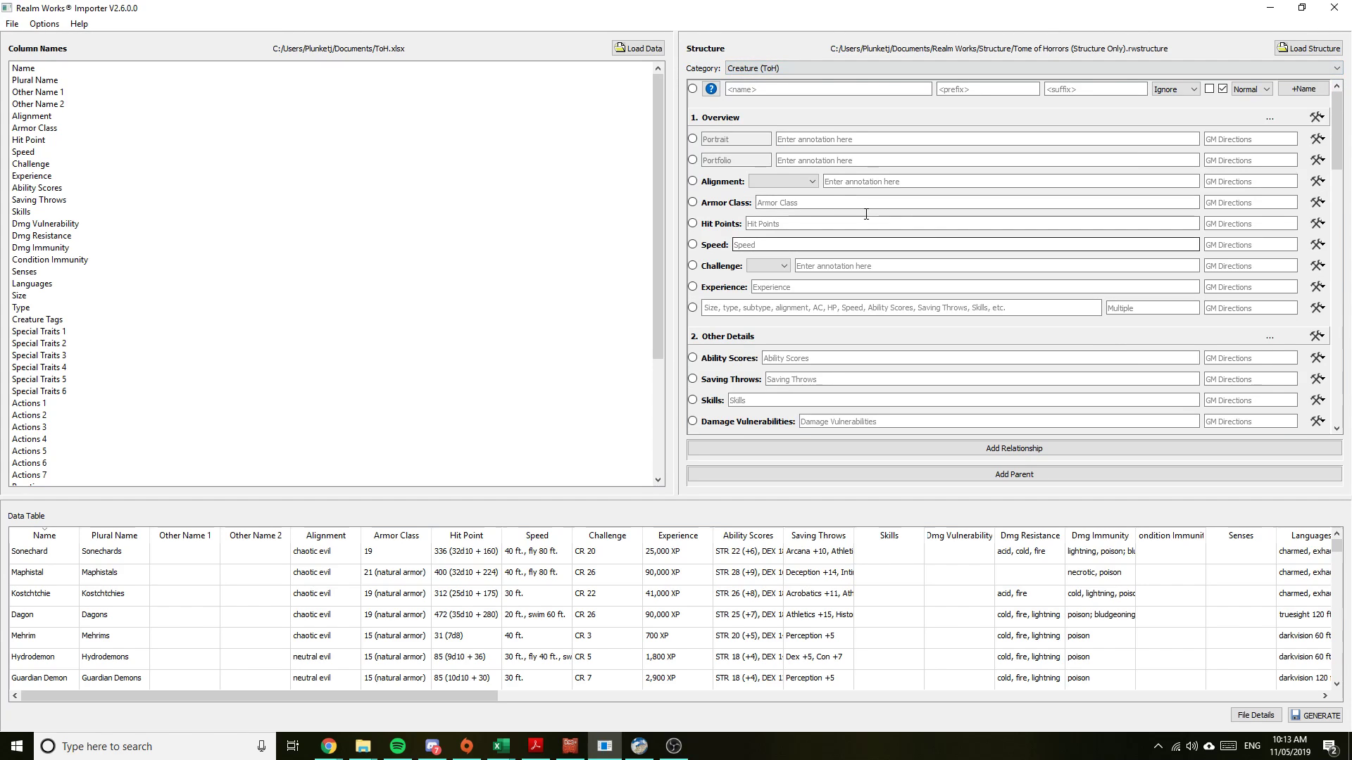
Map the Name column to the name field, add an other name holding Plural Name, and map Alignment in the Overview
left_click_drag(23, 69, 799, 137)
left_click(1304, 89)
left_click_drag(275, 92, 771, 224)
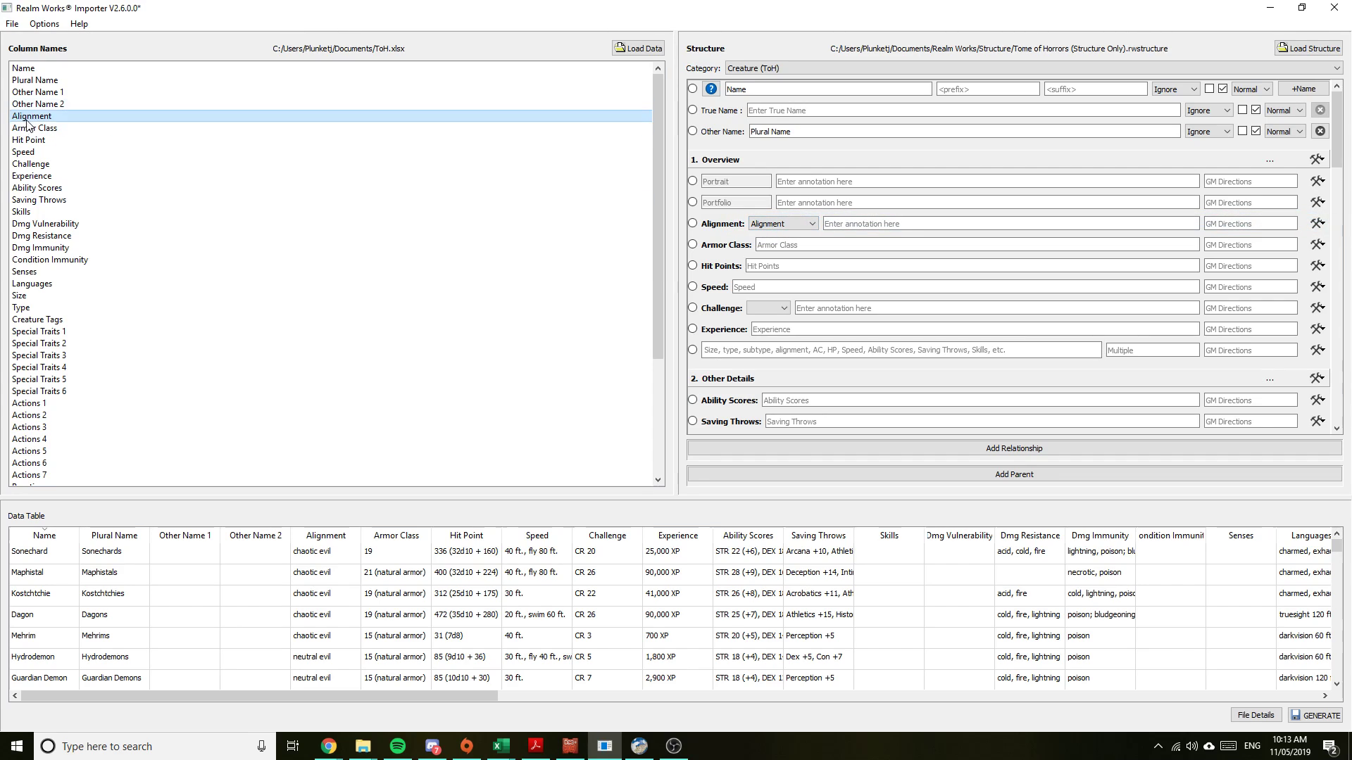
Map the Armor Class, Hit Point, Speed, Challenge and Experience columns to their Overview fields
left_click_drag(29, 125, 800, 272)
left_click_drag(24, 152, 765, 290)
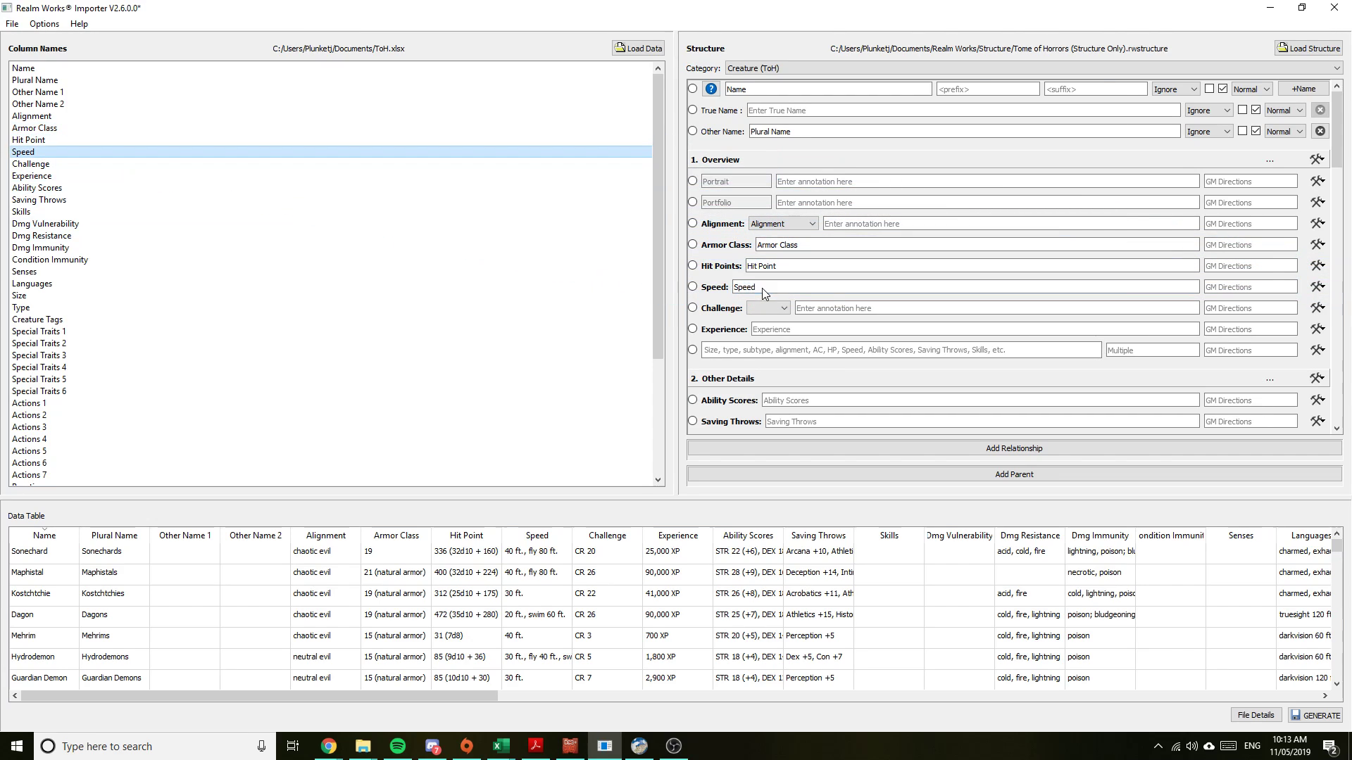
left_click_drag(31, 164, 778, 331)
Map the Ability Scores, Saving Throws and Skills columns to their fields in Other Details
left_click_drag(37, 187, 801, 402)
left_click_drag(496, 329, 813, 421)
scroll(873, 279, "down", 3)
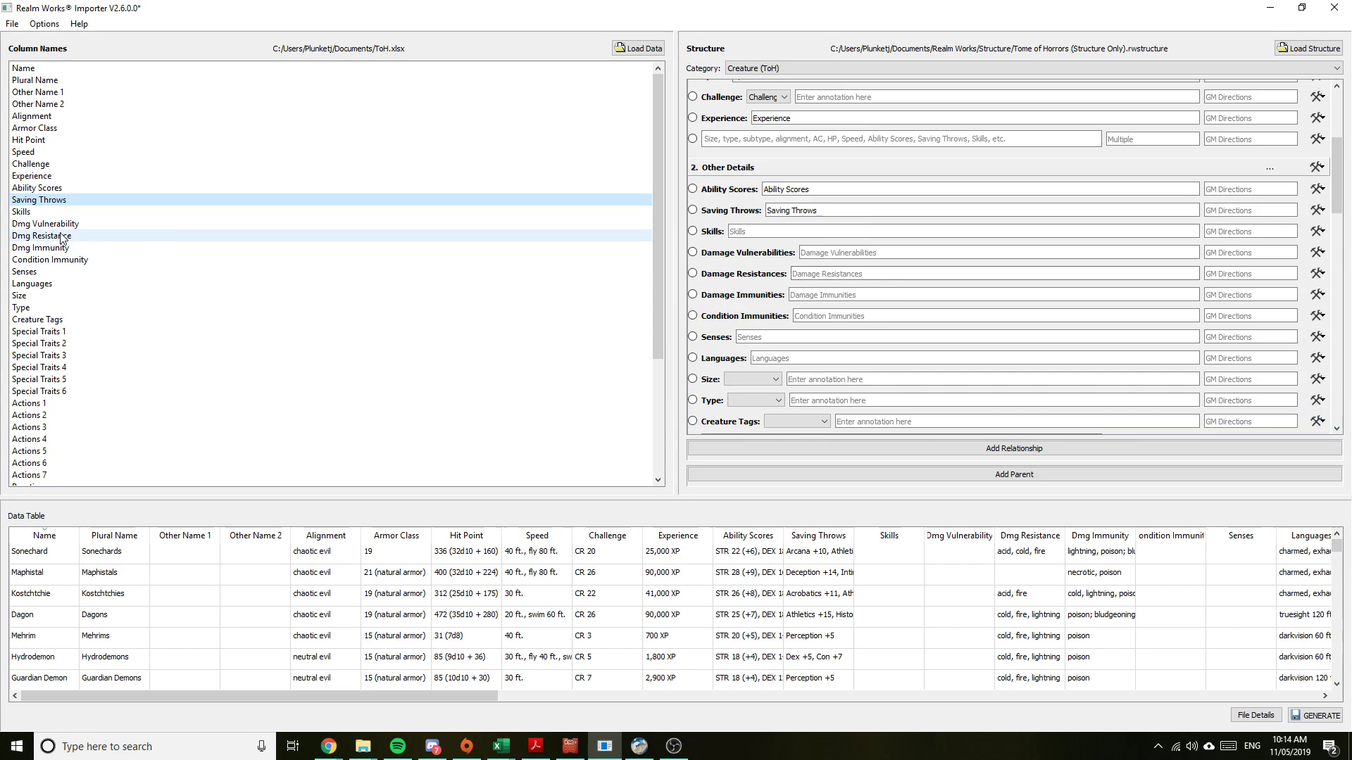
left_click_drag(24, 212, 790, 230)
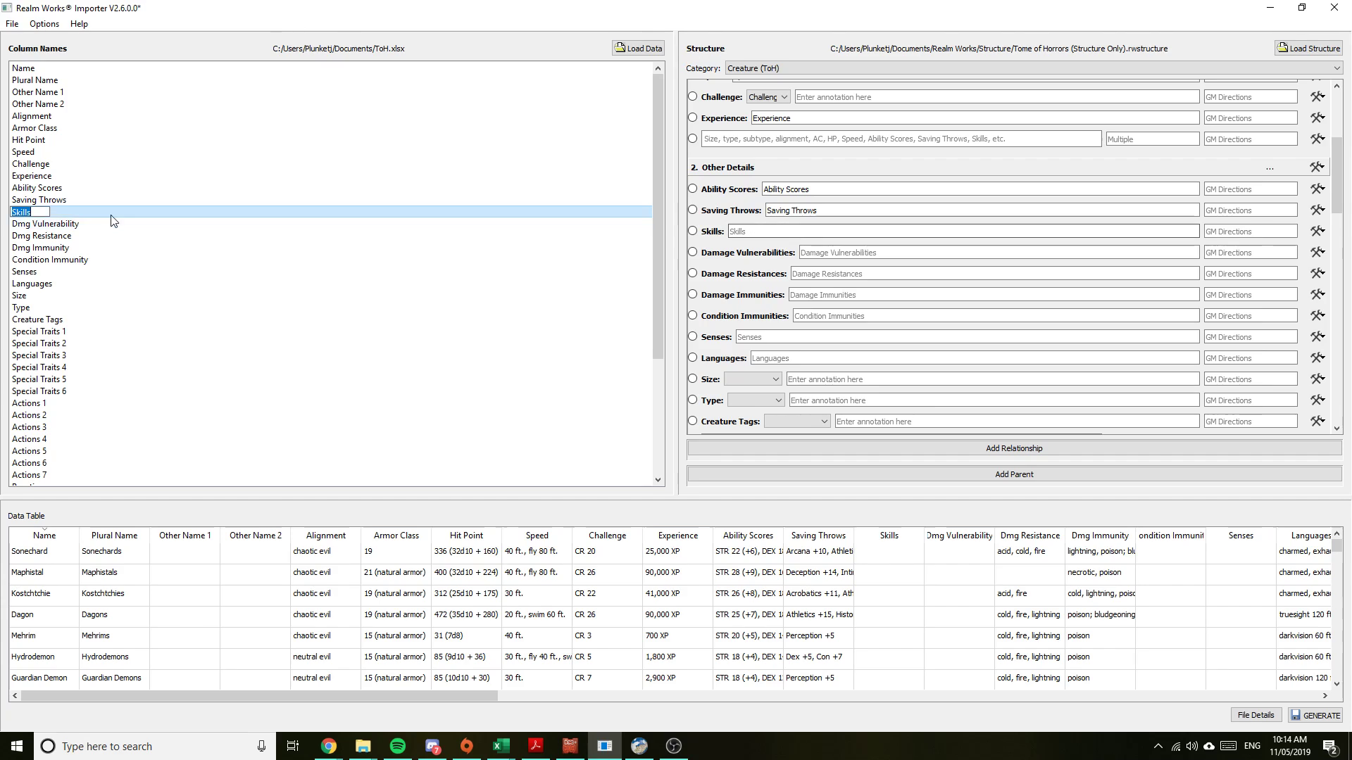
left_click_drag(112, 220, 776, 236)
Map the Dmg Vulnerability, Dmg Resistance, Dmg Immunity, Condition Immunity and Senses columns to their Other Details fields
left_click_drag(49, 224, 865, 280)
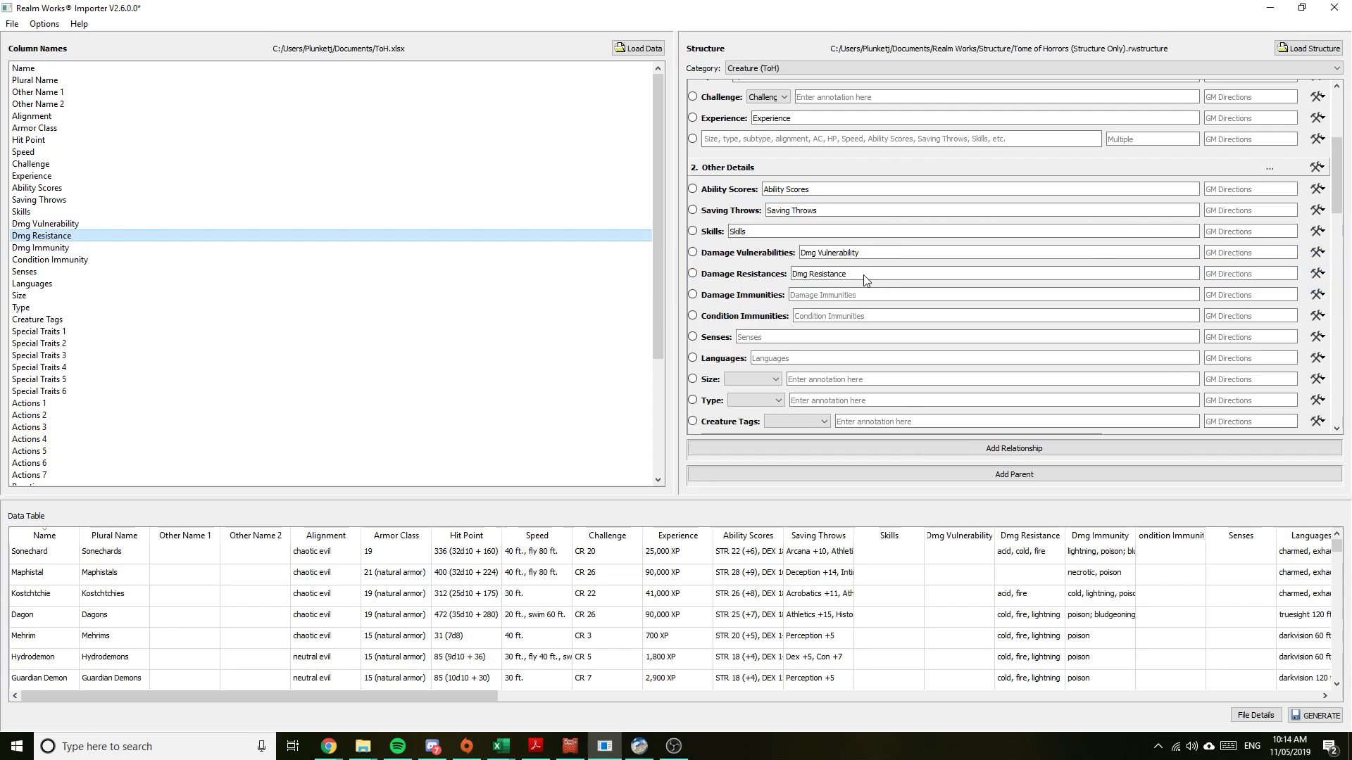
left_click_drag(92, 247, 844, 299)
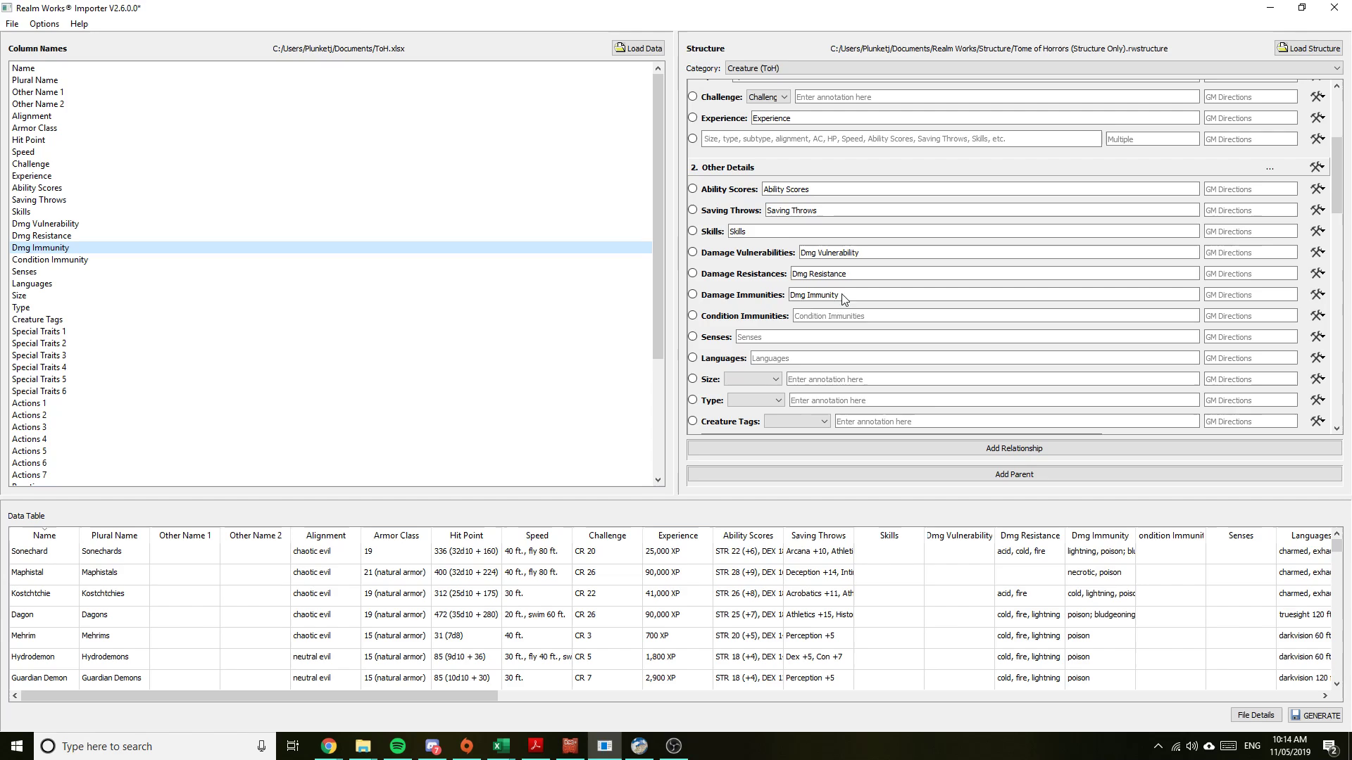
left_click_drag(49, 260, 824, 337)
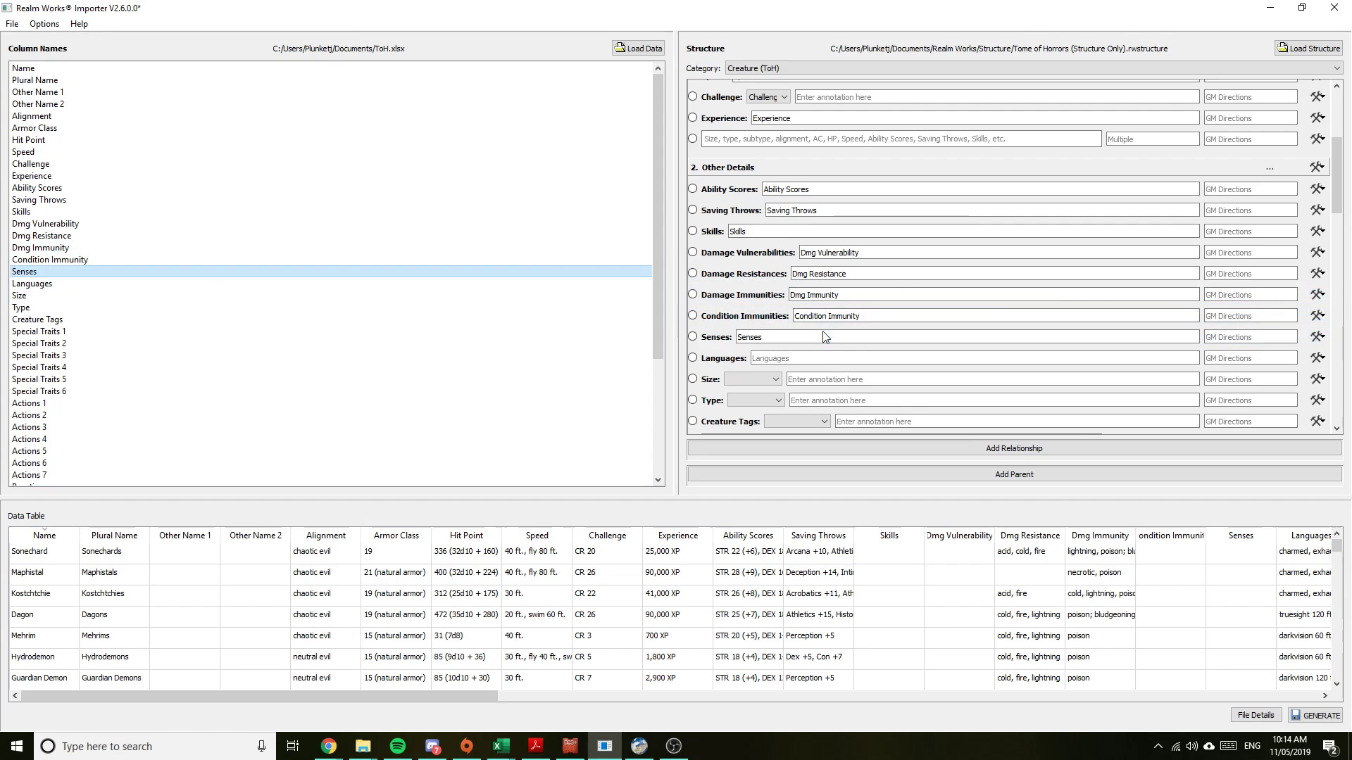
Map the Languages, Size, Type and Creature Tags columns to their matching fields in Other Details
left_click_drag(63, 284, 812, 362)
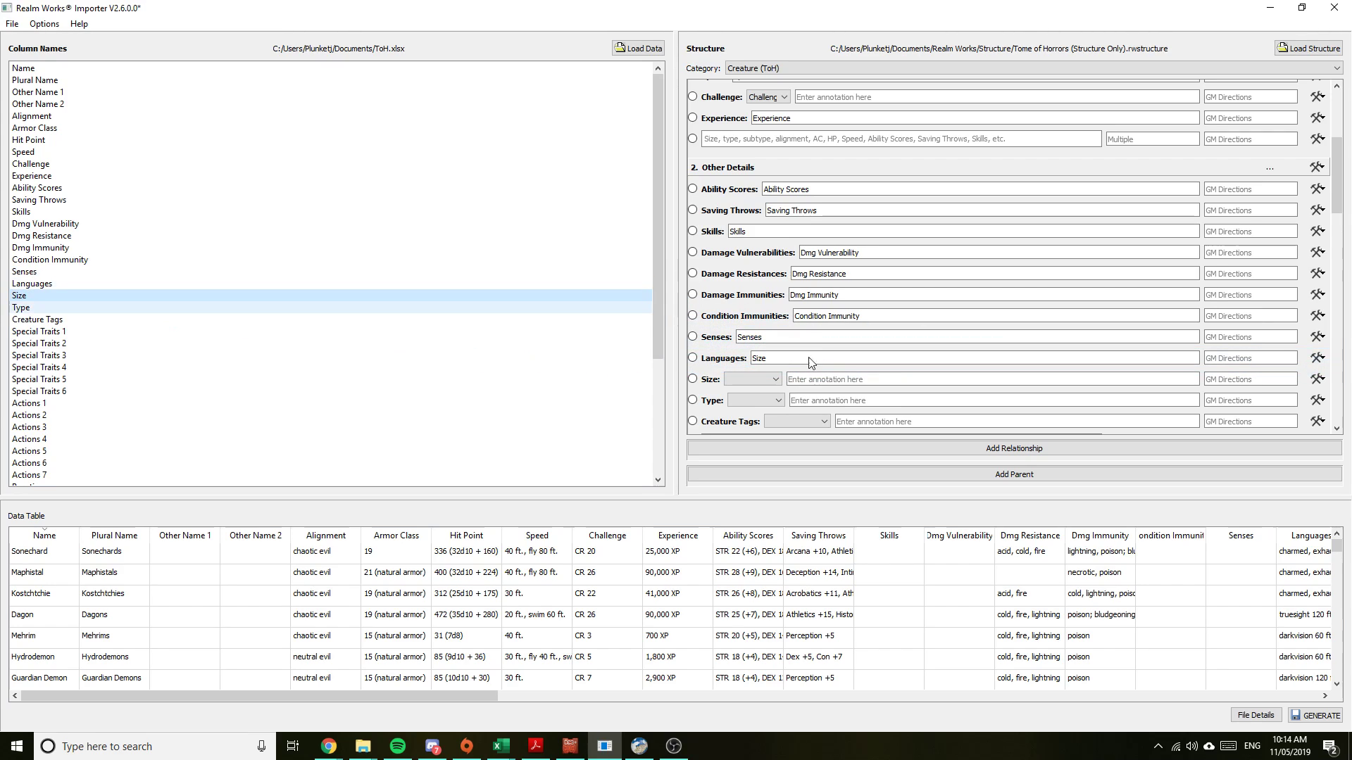
left_click_drag(75, 309, 760, 400)
left_click_drag(39, 321, 803, 425)
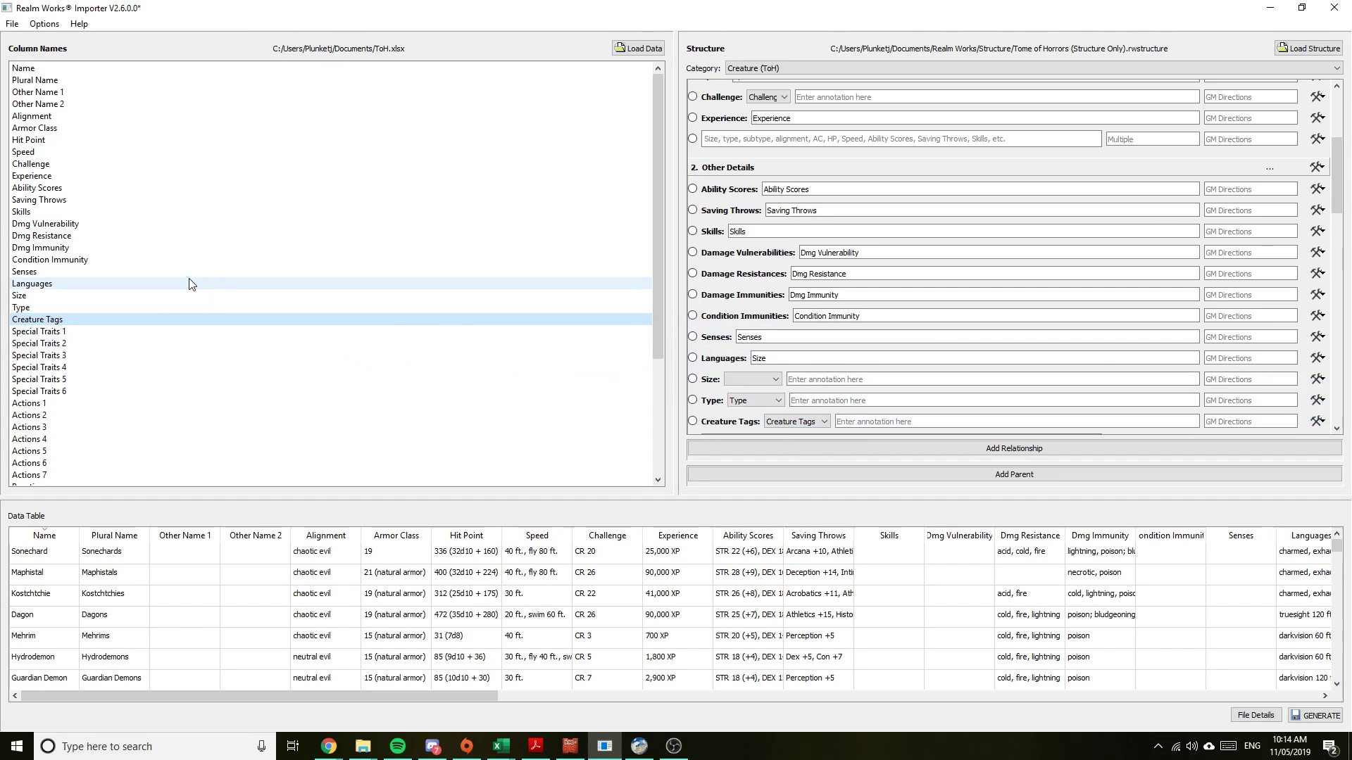
left_click_drag(181, 296, 755, 380)
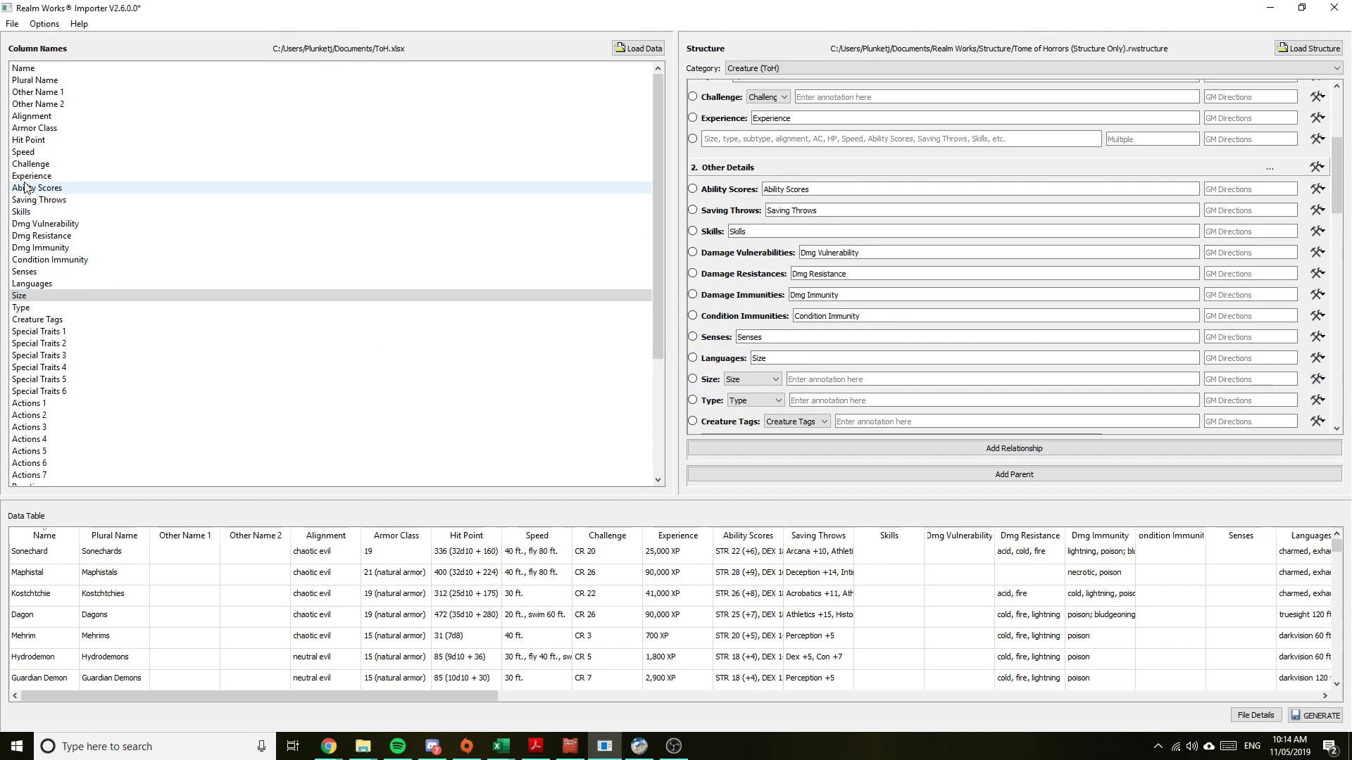
double_click(31, 284)
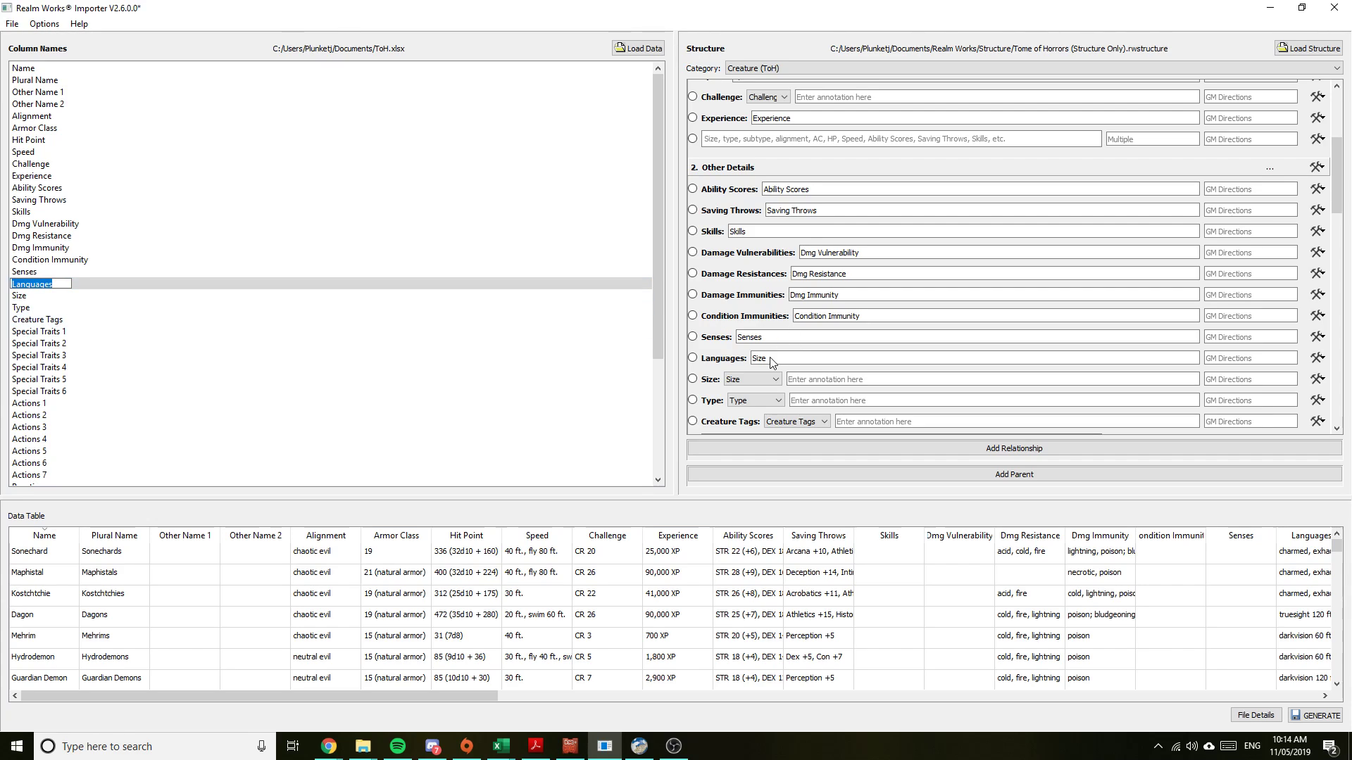
left_click(85, 308)
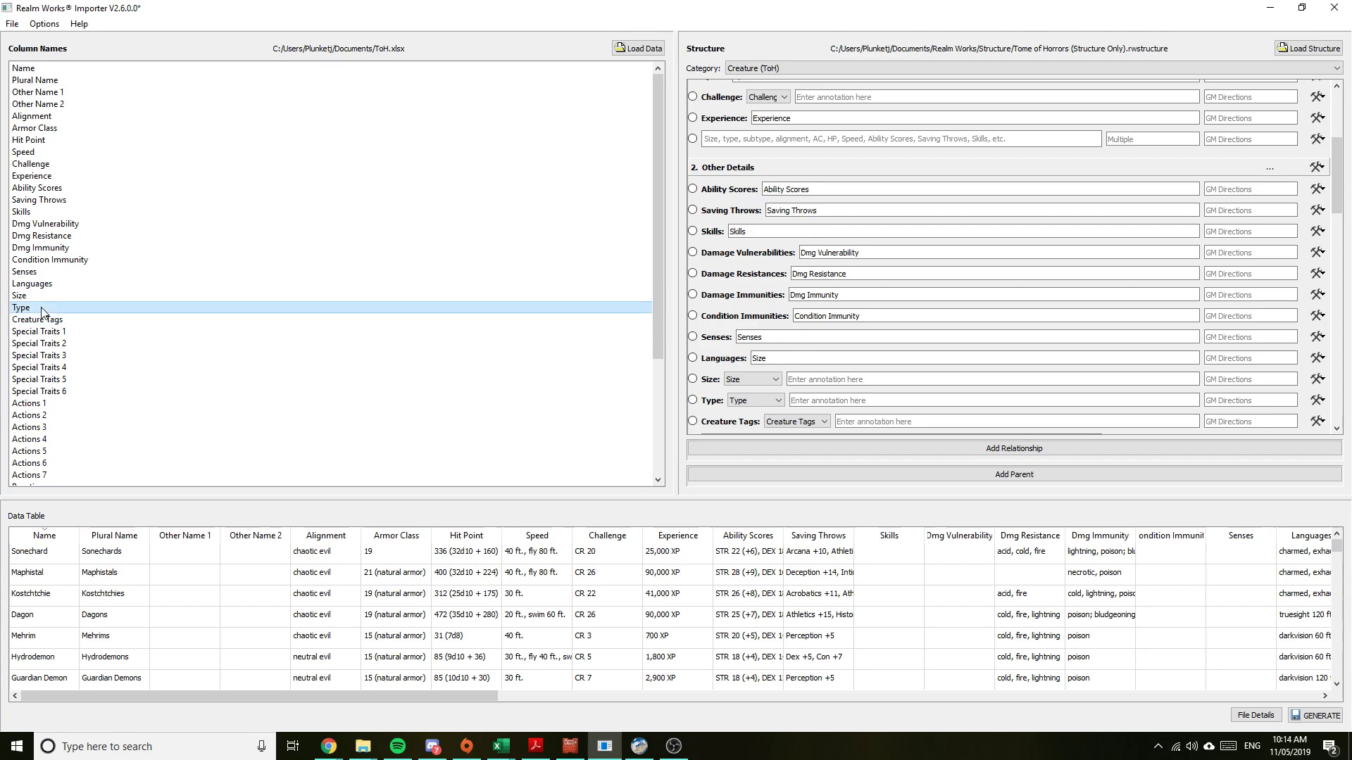
left_click(787, 362)
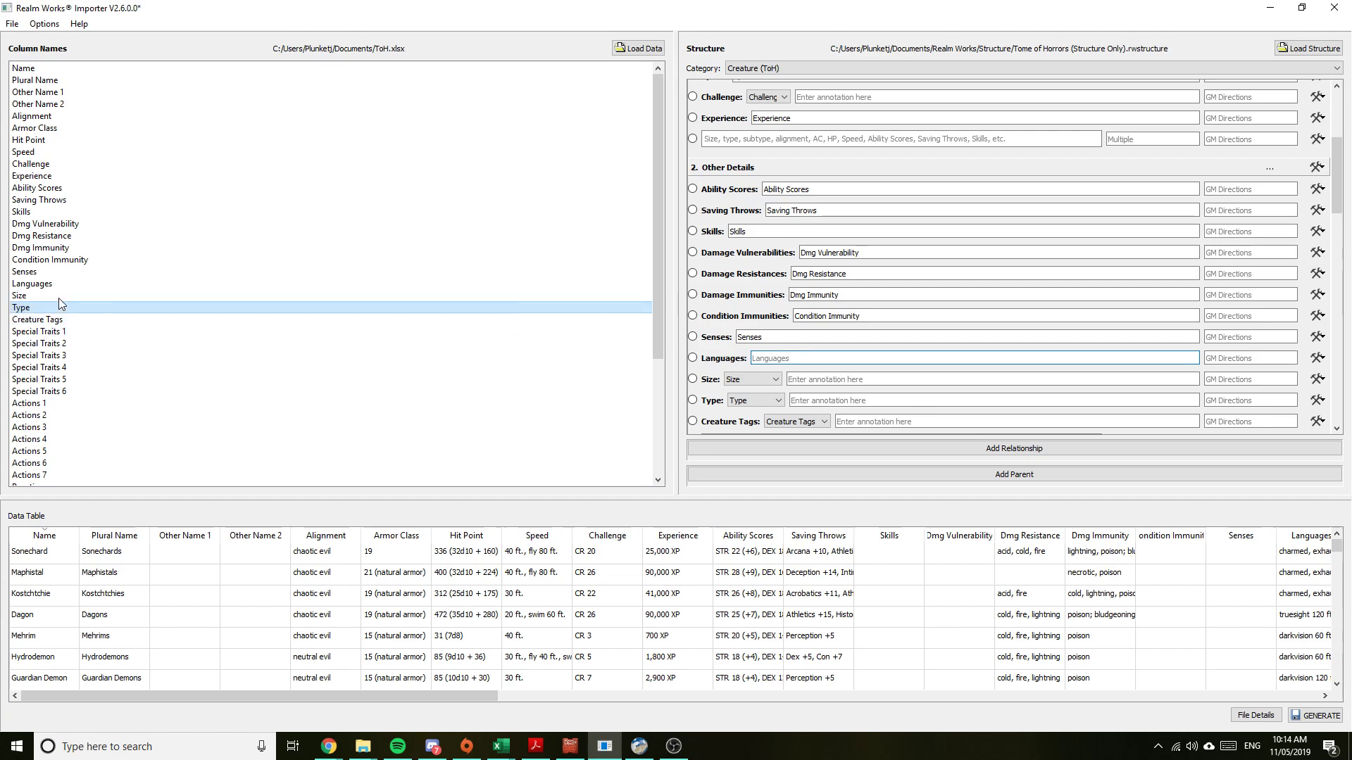
left_click_drag(32, 284, 821, 368)
Map the Special Traits 1, 3, 4, 5 and 6 columns to the first five fields of the Special Traits section
scroll(842, 352, "down", 3)
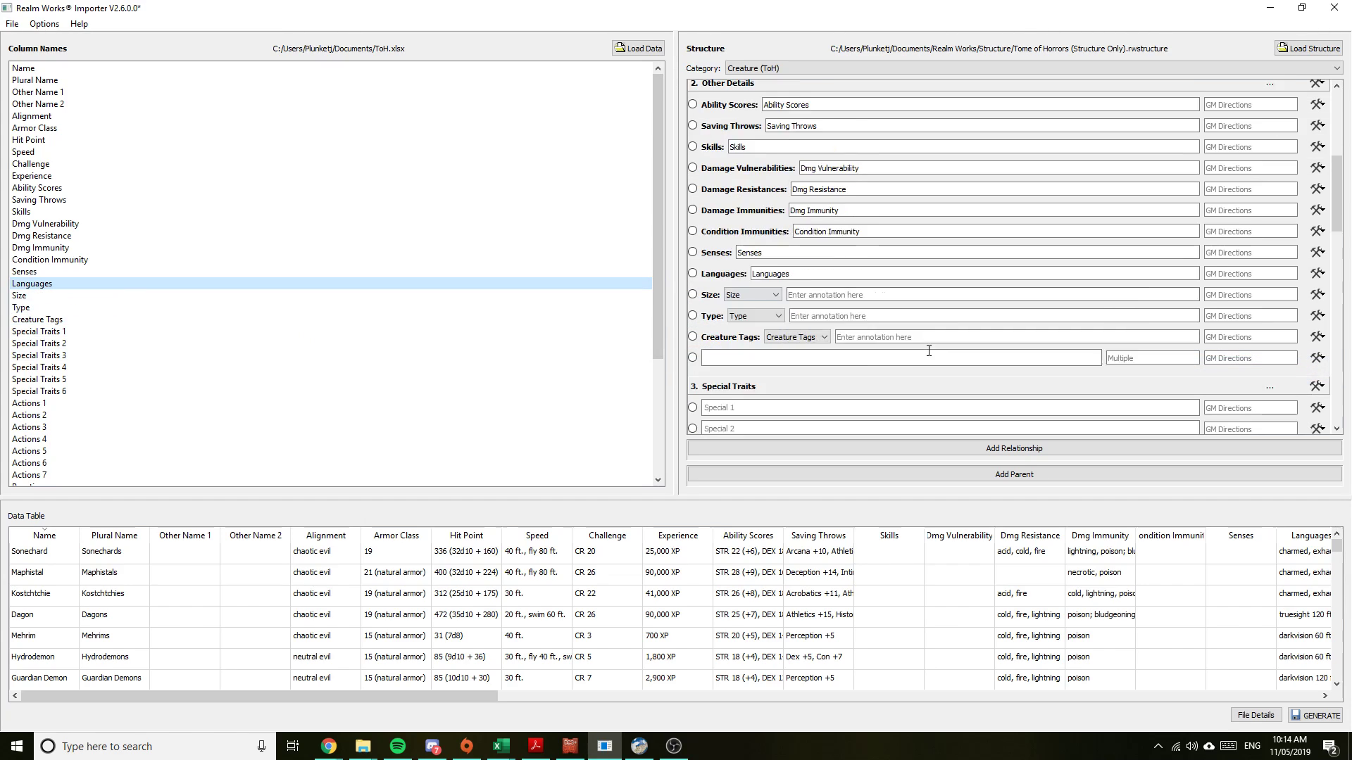
scroll(695, 340, "down", 1)
scroll(211, 261, "down", 4)
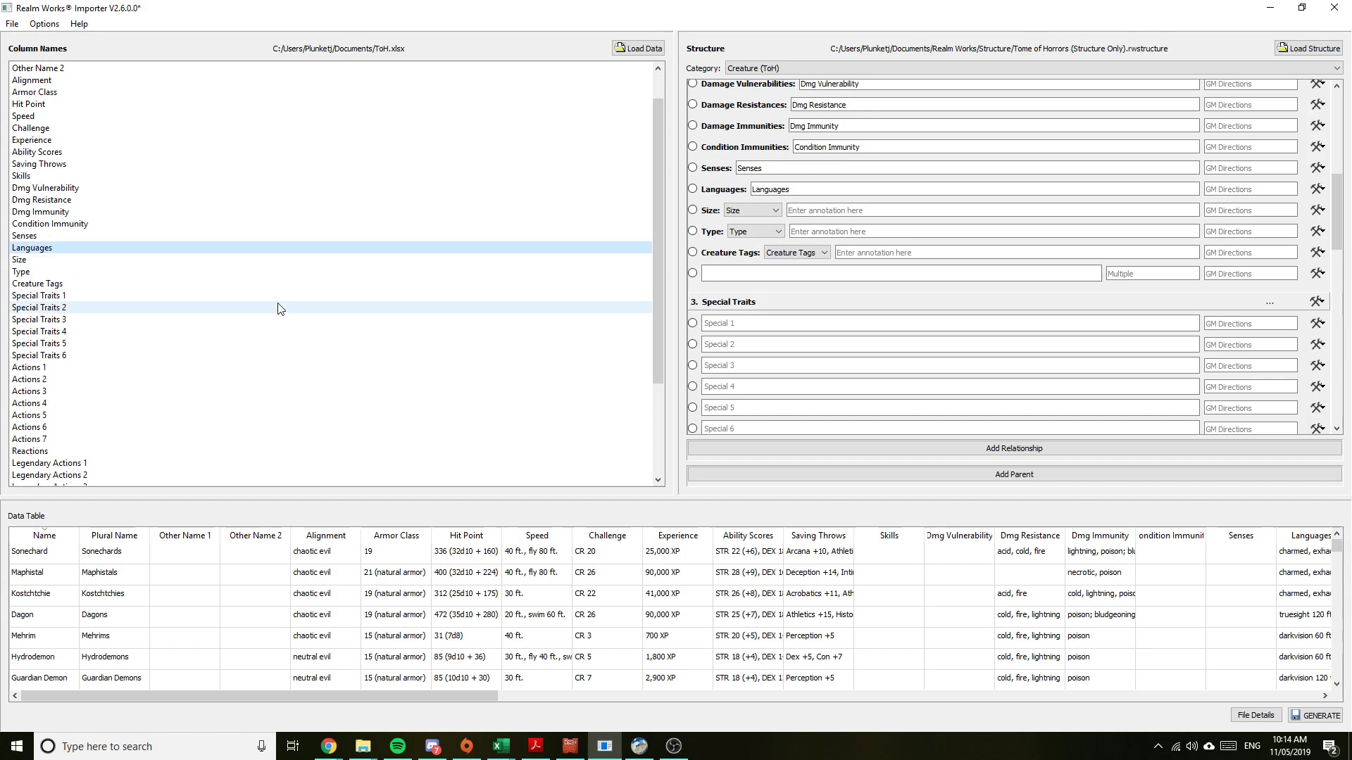
left_click_drag(40, 192, 809, 322)
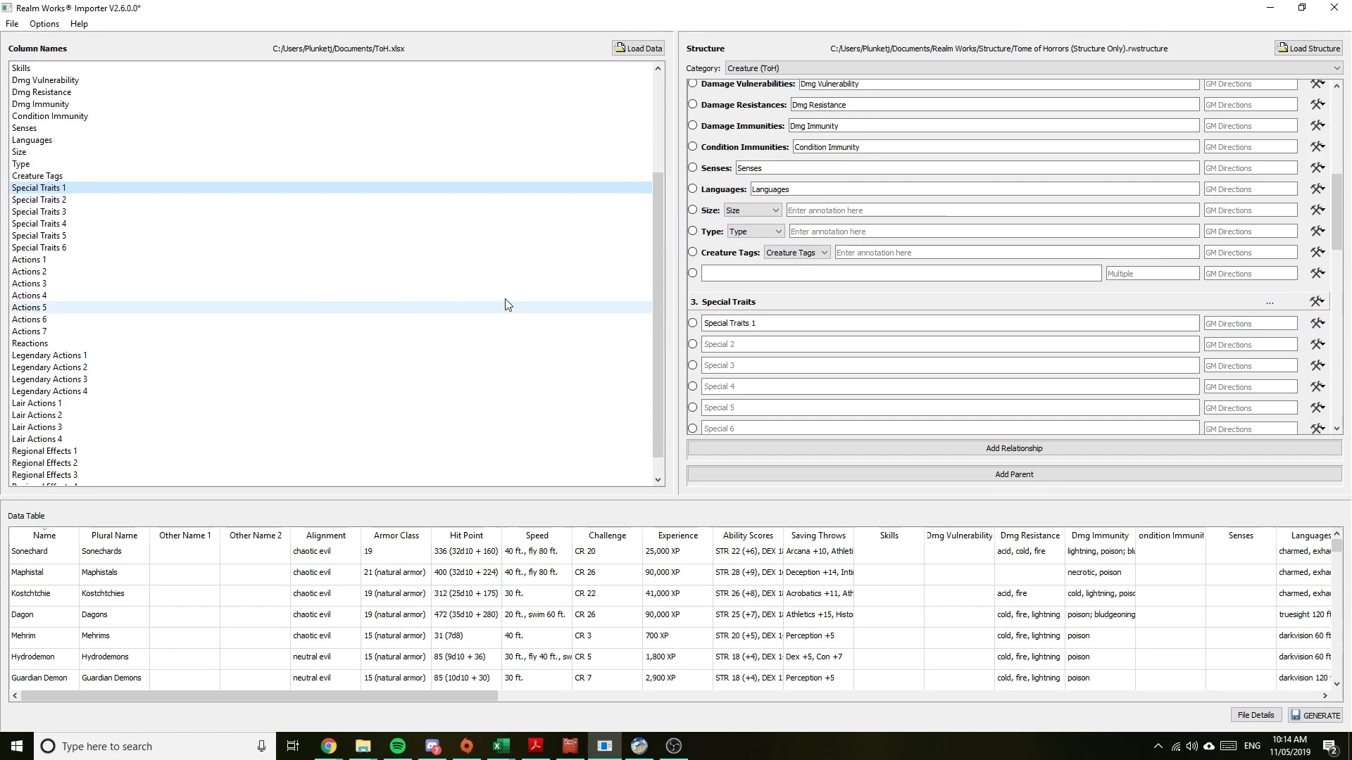
left_click_drag(39, 199, 765, 360)
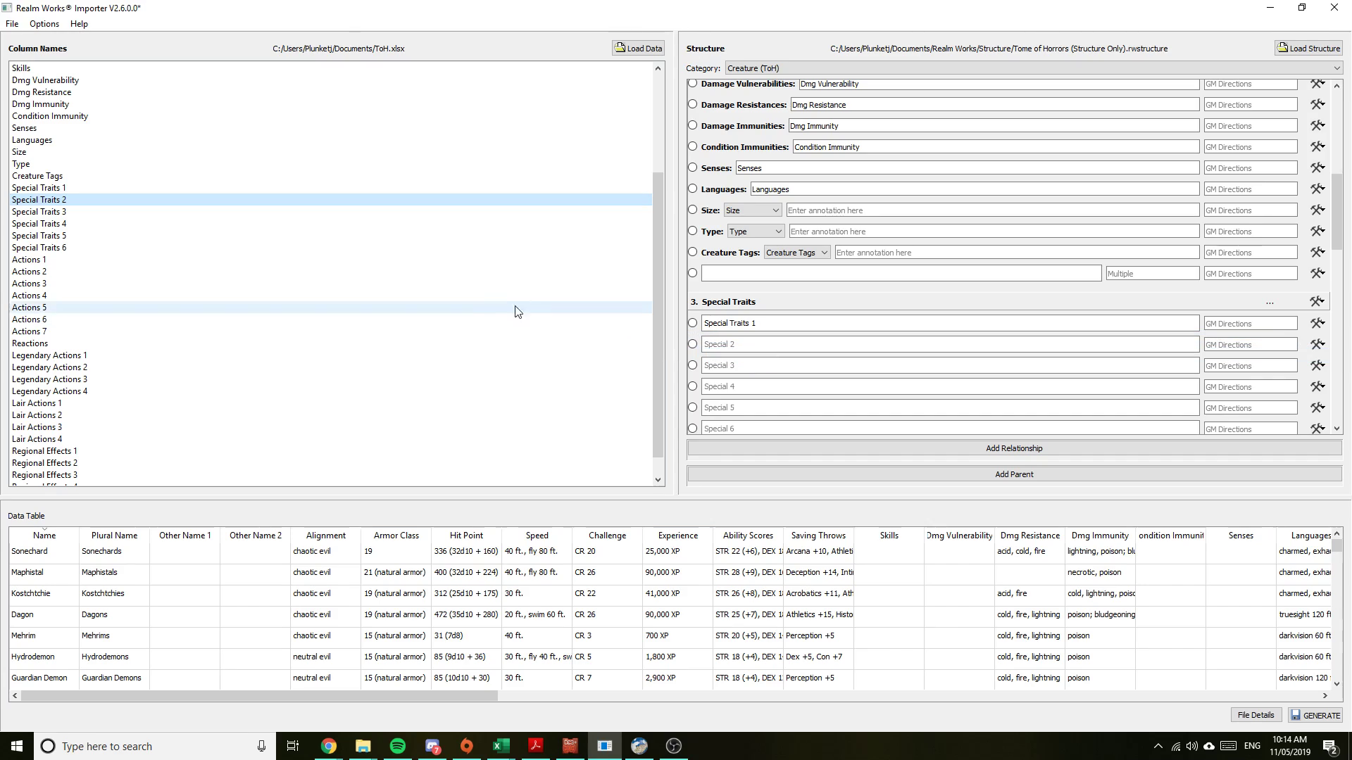
double_click(114, 204)
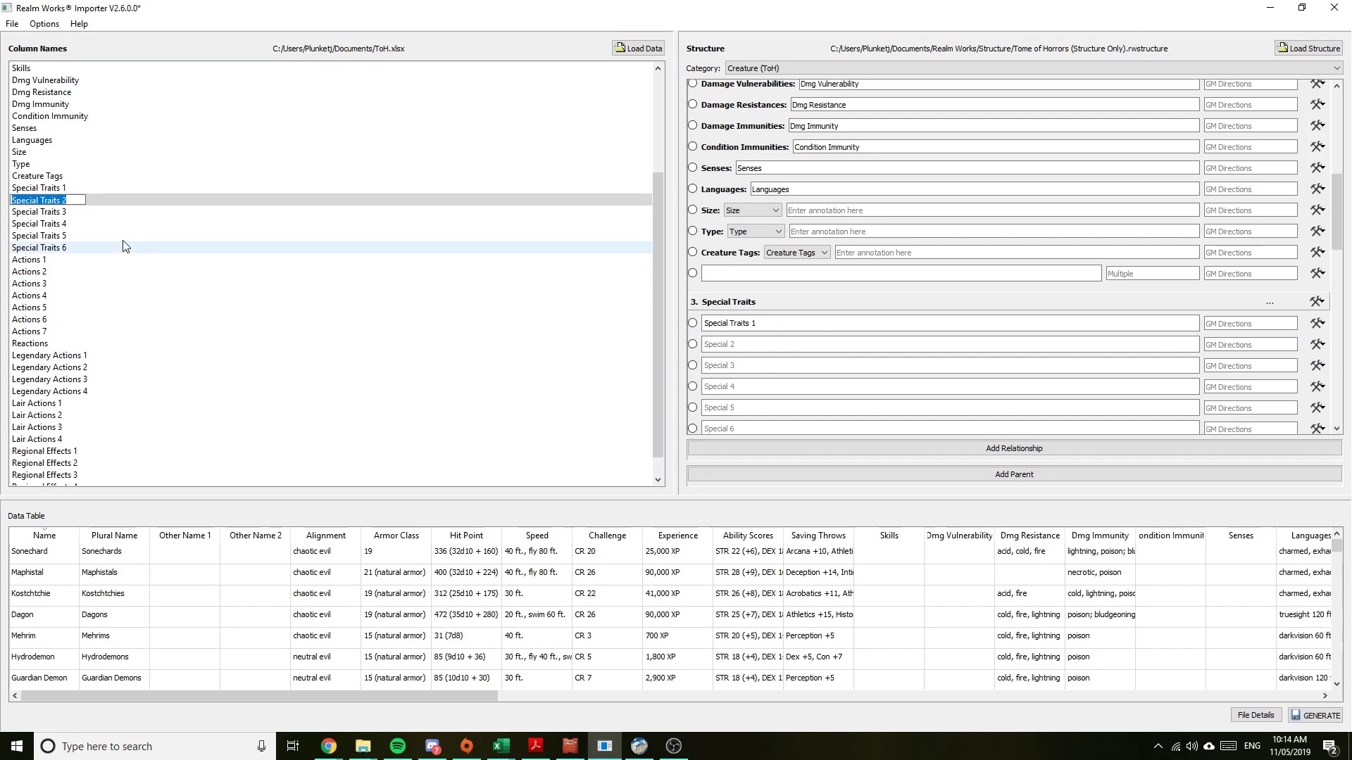
left_click_drag(38, 211, 736, 368)
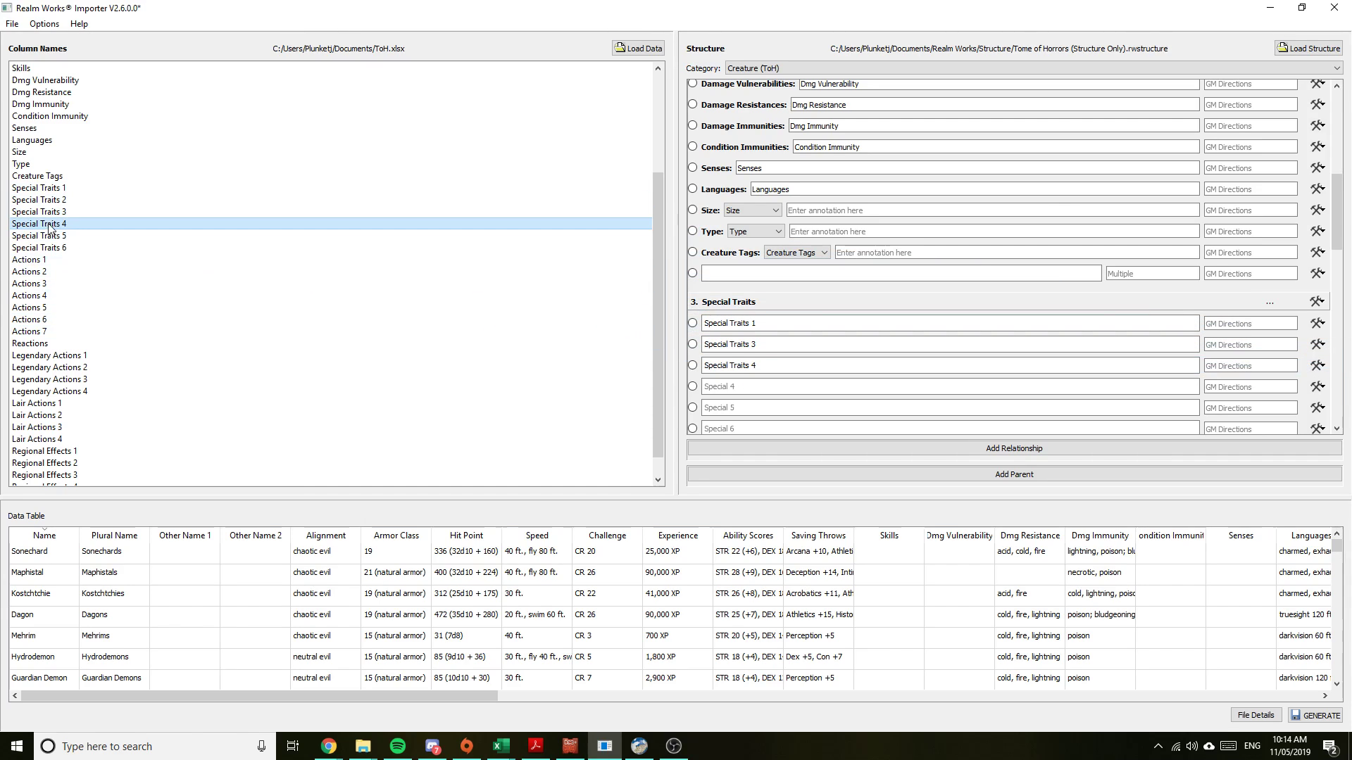
left_click_drag(39, 235, 750, 408)
Map the Actions 1 to Actions 4 columns to the first four fields of the Actions section
scroll(751, 408, "down", 5)
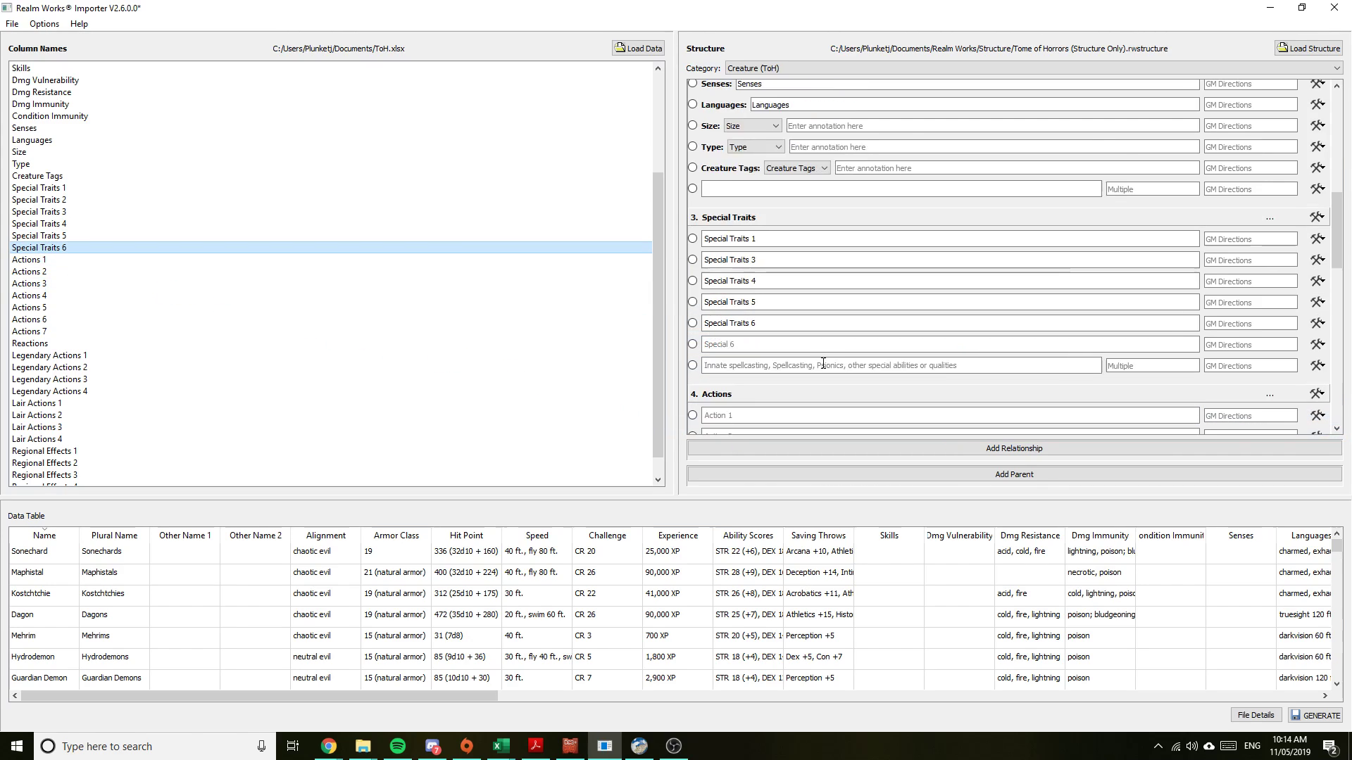
left_click_drag(17, 261, 739, 202)
left_click(27, 272)
left_click_drag(23, 277, 716, 228)
left_click(21, 285)
left_click_drag(20, 285, 848, 245)
left_click(24, 297)
left_click_drag(25, 301, 736, 268)
Map the Actions 5, 6 and 7 columns to the remaining numbered Actions fields and Reactions to the Reactions section
left_click(23, 308)
left_click_drag(23, 308, 719, 289)
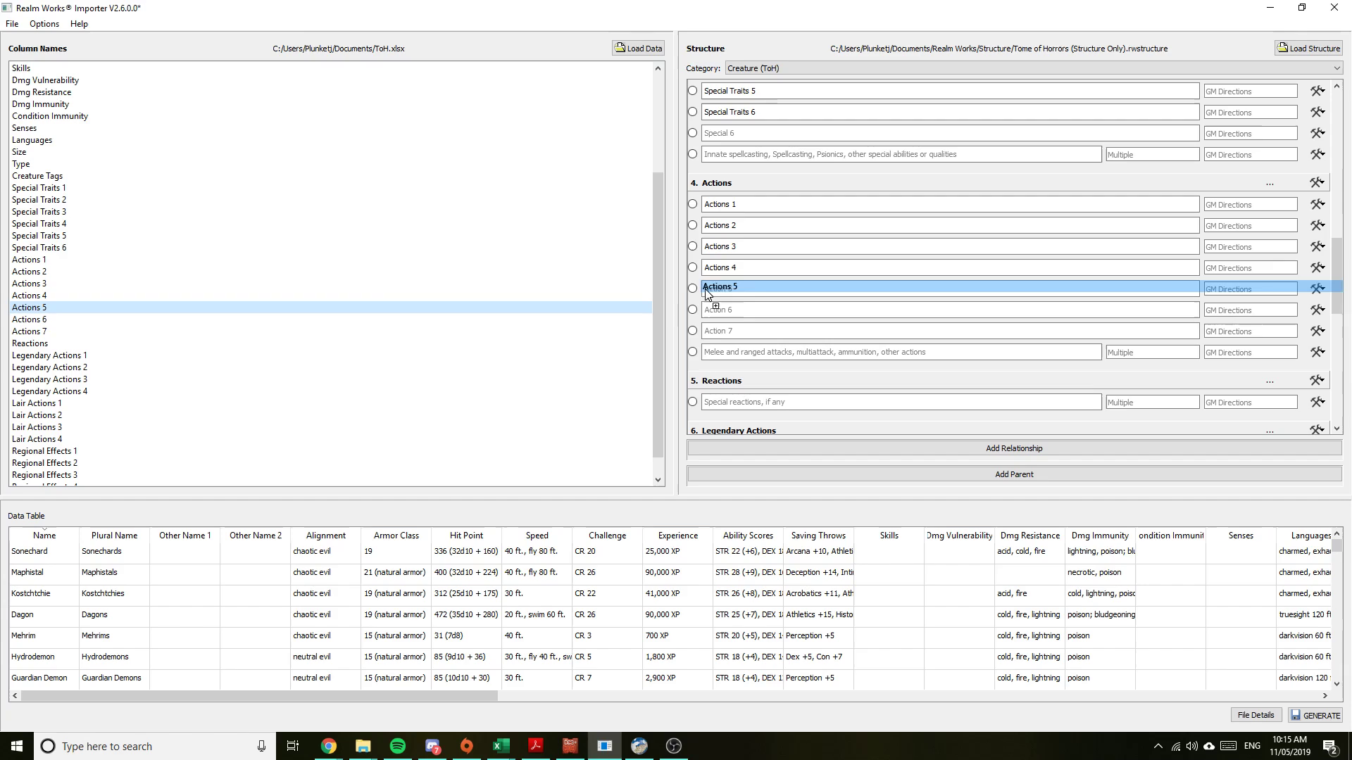
left_click(62, 320)
left_click_drag(62, 322, 721, 310)
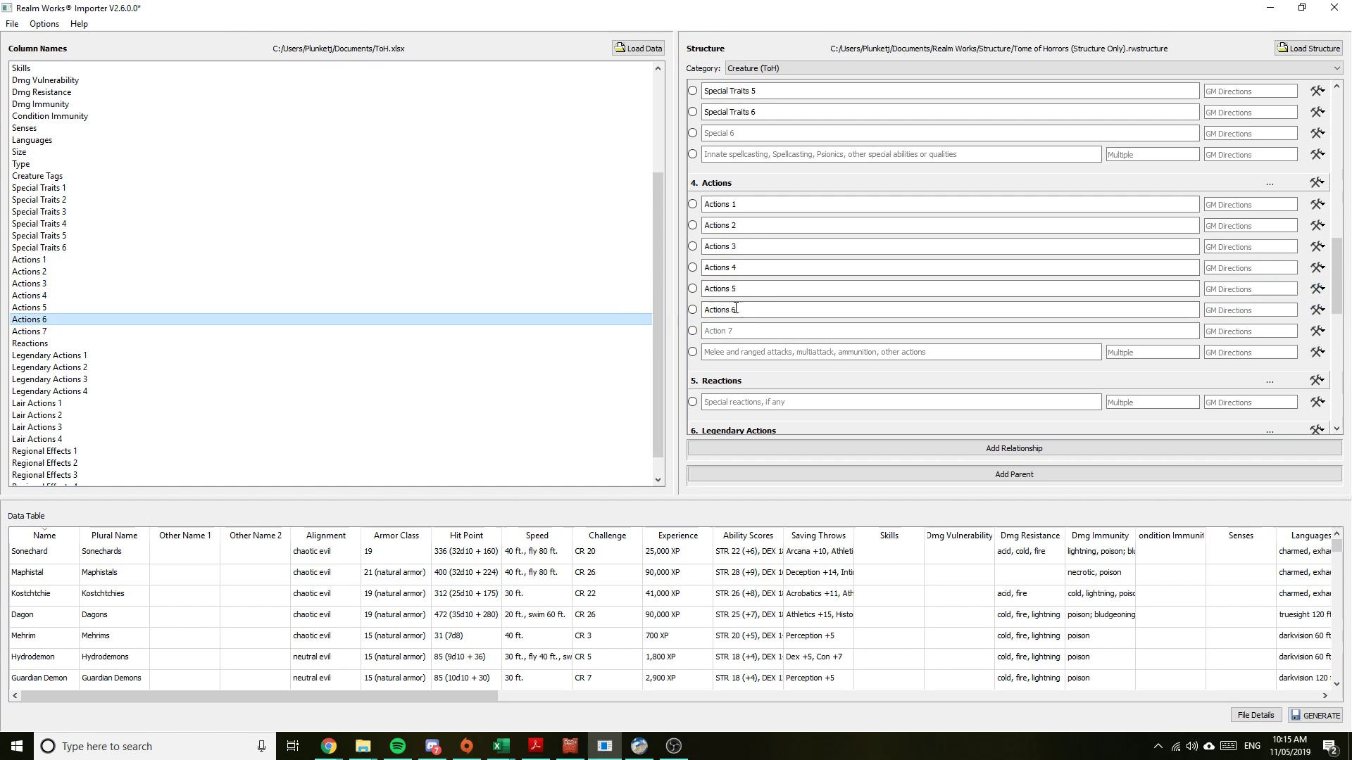
left_click(43, 331)
left_click_drag(42, 331, 700, 333)
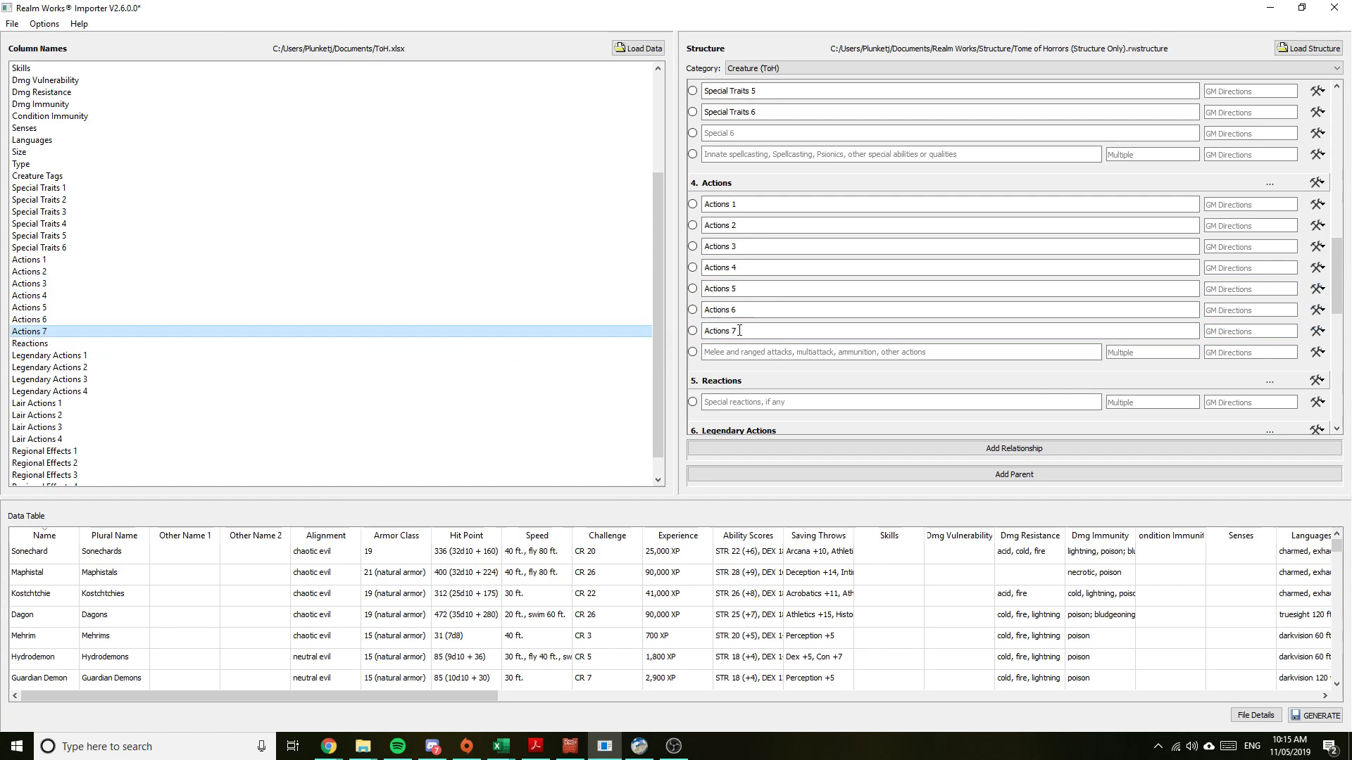
left_click(42, 344)
left_click_drag(42, 344, 745, 414)
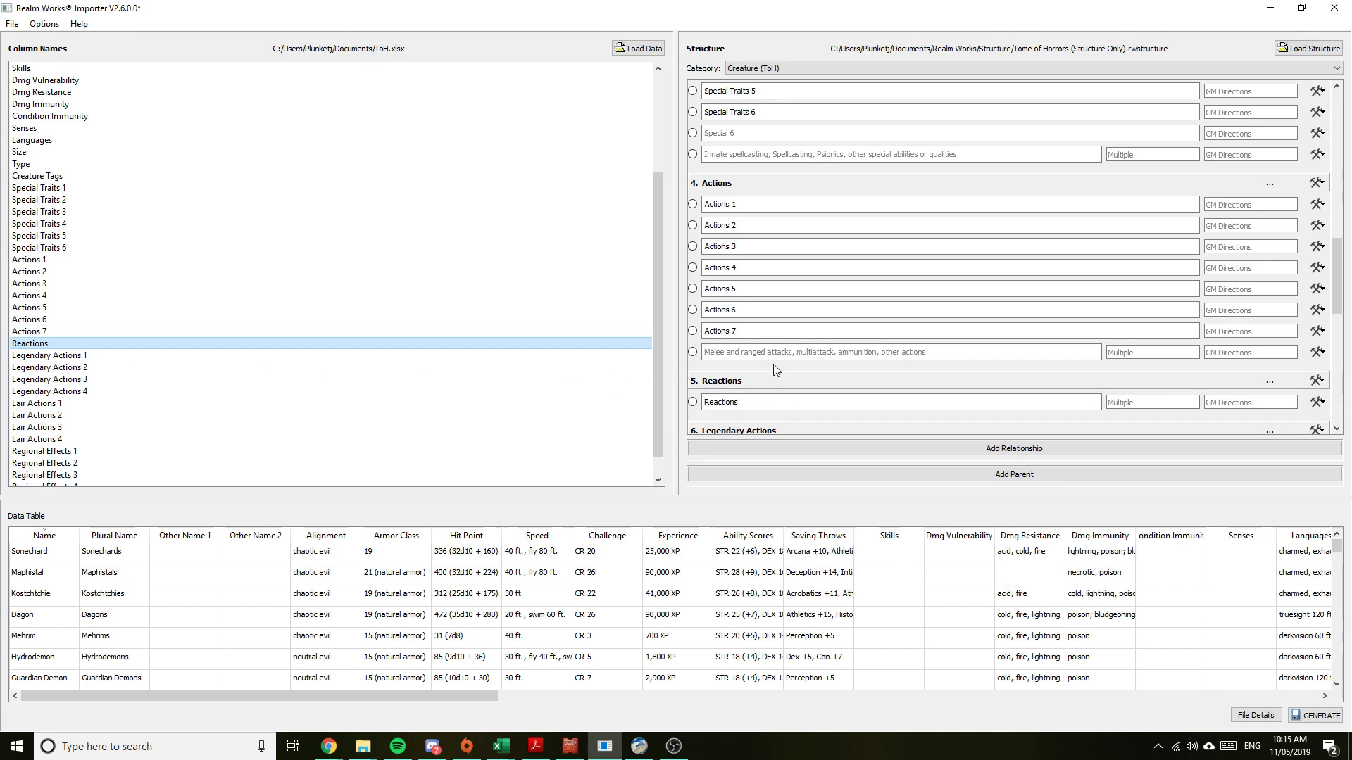
Map the Legendary Actions 1 to 4 columns to the four single-entry fields of the Legendary Actions section
scroll(744, 414, "down", 5)
left_click(60, 358)
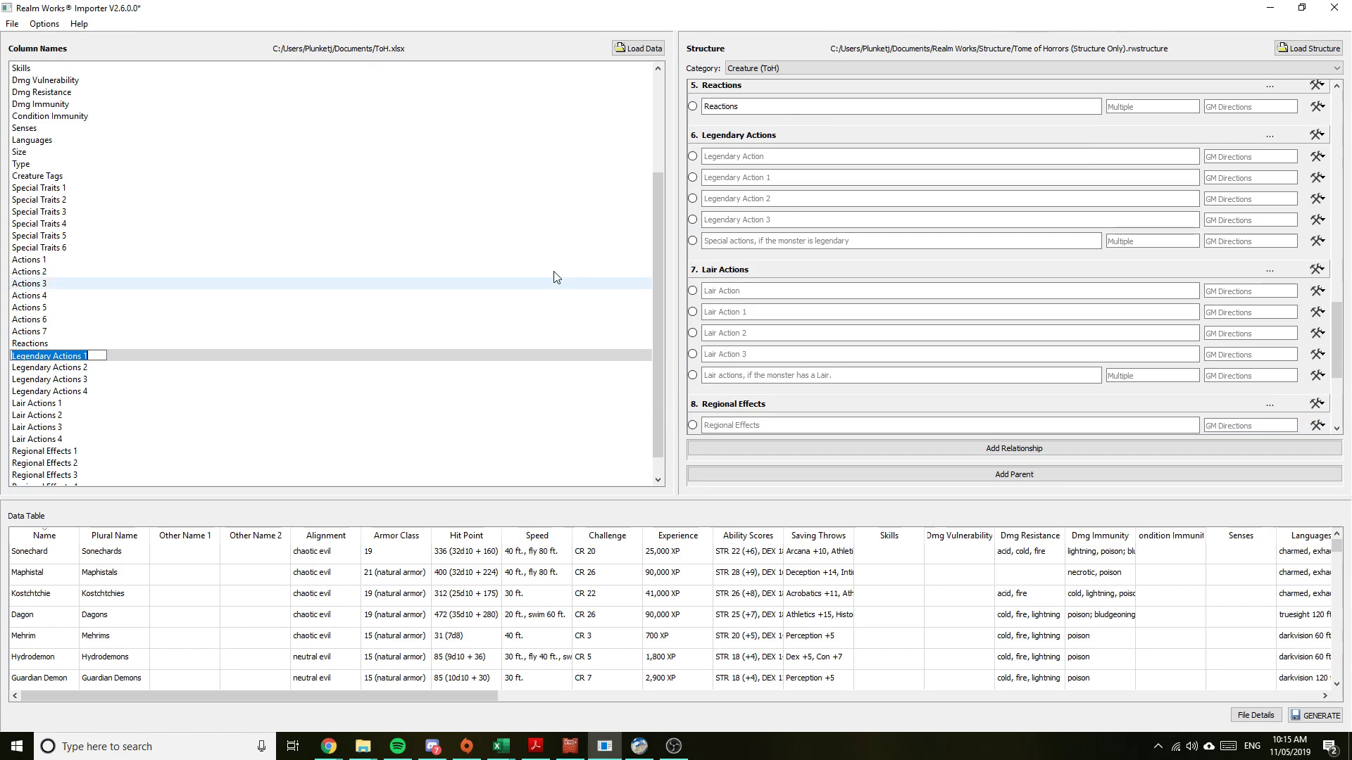
double_click(39, 357)
left_click_drag(40, 356, 711, 156)
left_click_drag(76, 363, 712, 178)
left_click_drag(56, 379, 711, 199)
left_click_drag(88, 396, 757, 219)
Map the Lair Actions 1 to 4 columns to the four single-entry fields of the Lair Actions section
left_click_drag(48, 407, 715, 314)
left_click_drag(55, 428, 708, 334)
left_click_drag(22, 440, 715, 355)
Map the Regional Effects 1 to 5 columns to the five single-entry fields of the Regional Effects section
scroll(371, 374, "down", 1)
left_click_drag(73, 426, 774, 397)
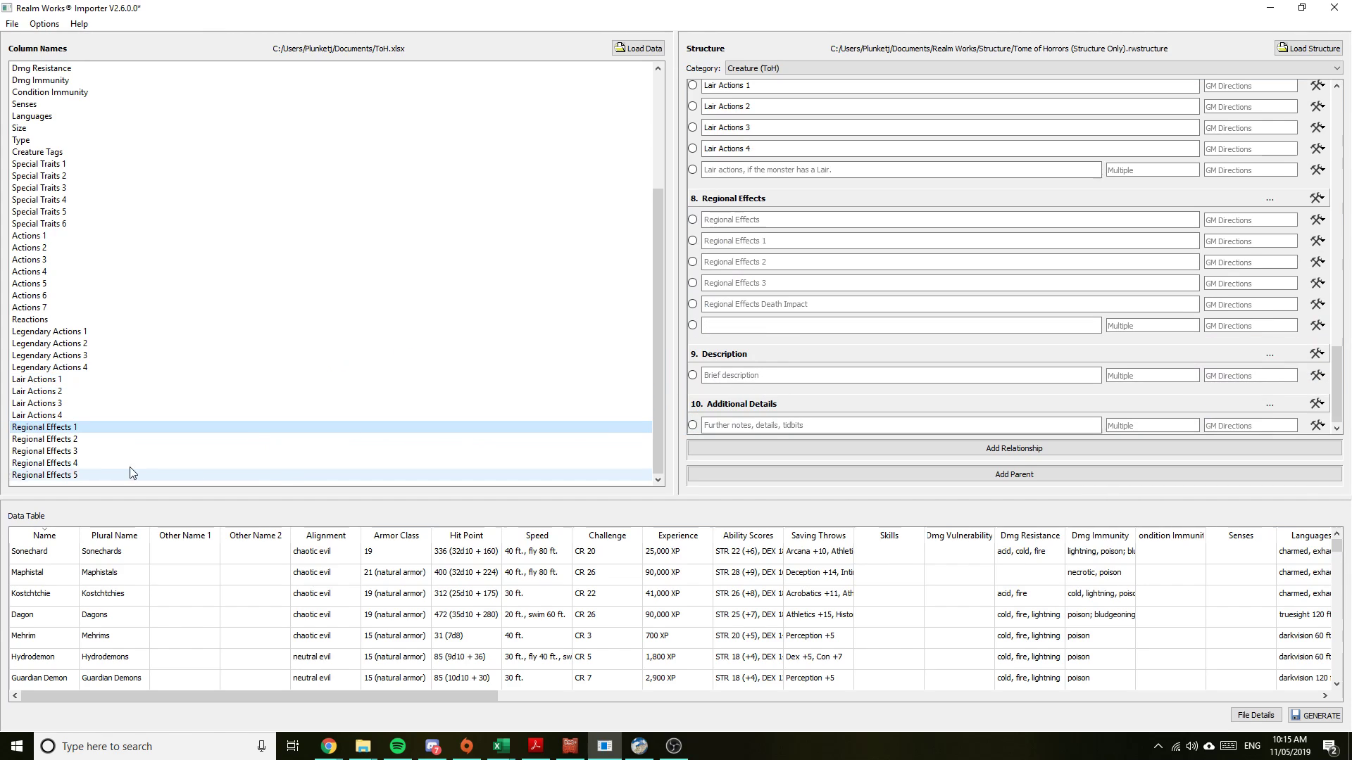
left_click_drag(85, 427, 772, 243)
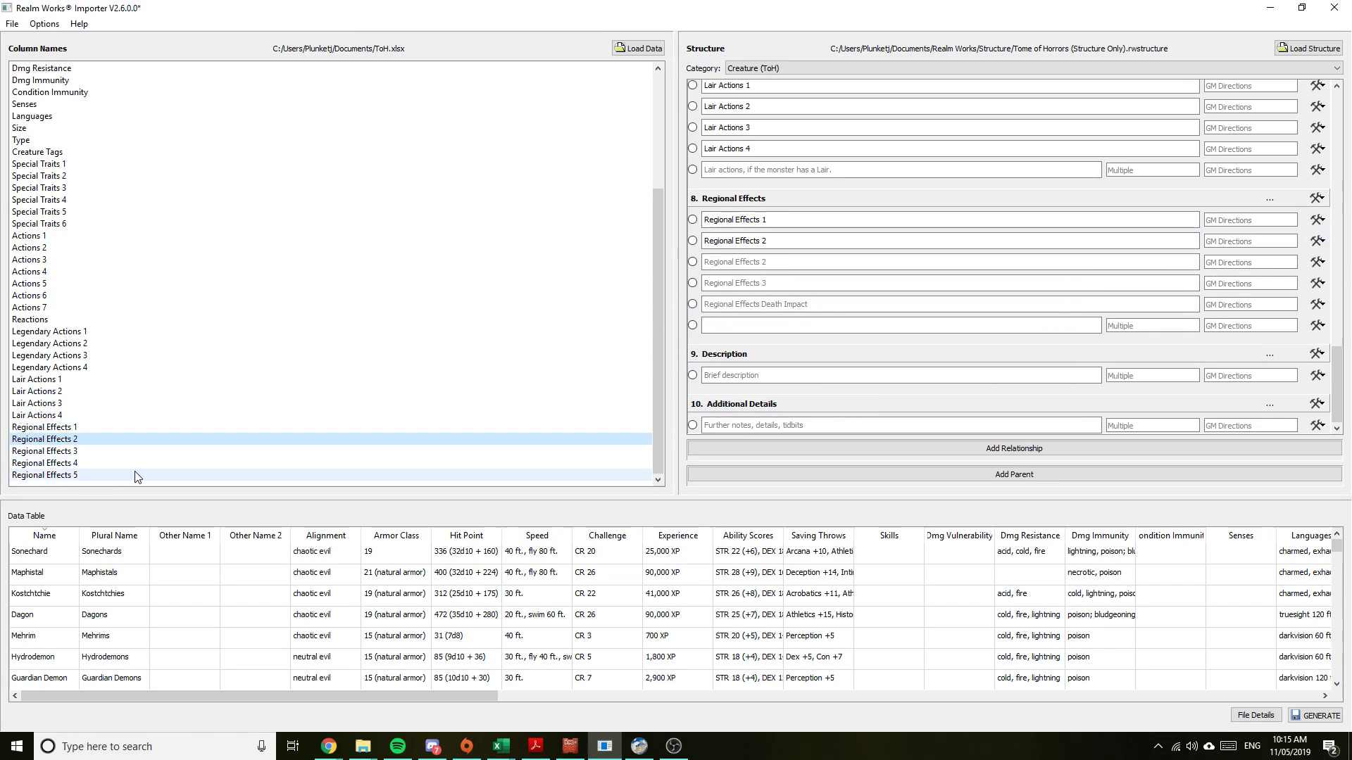
left_click_drag(70, 451, 778, 260)
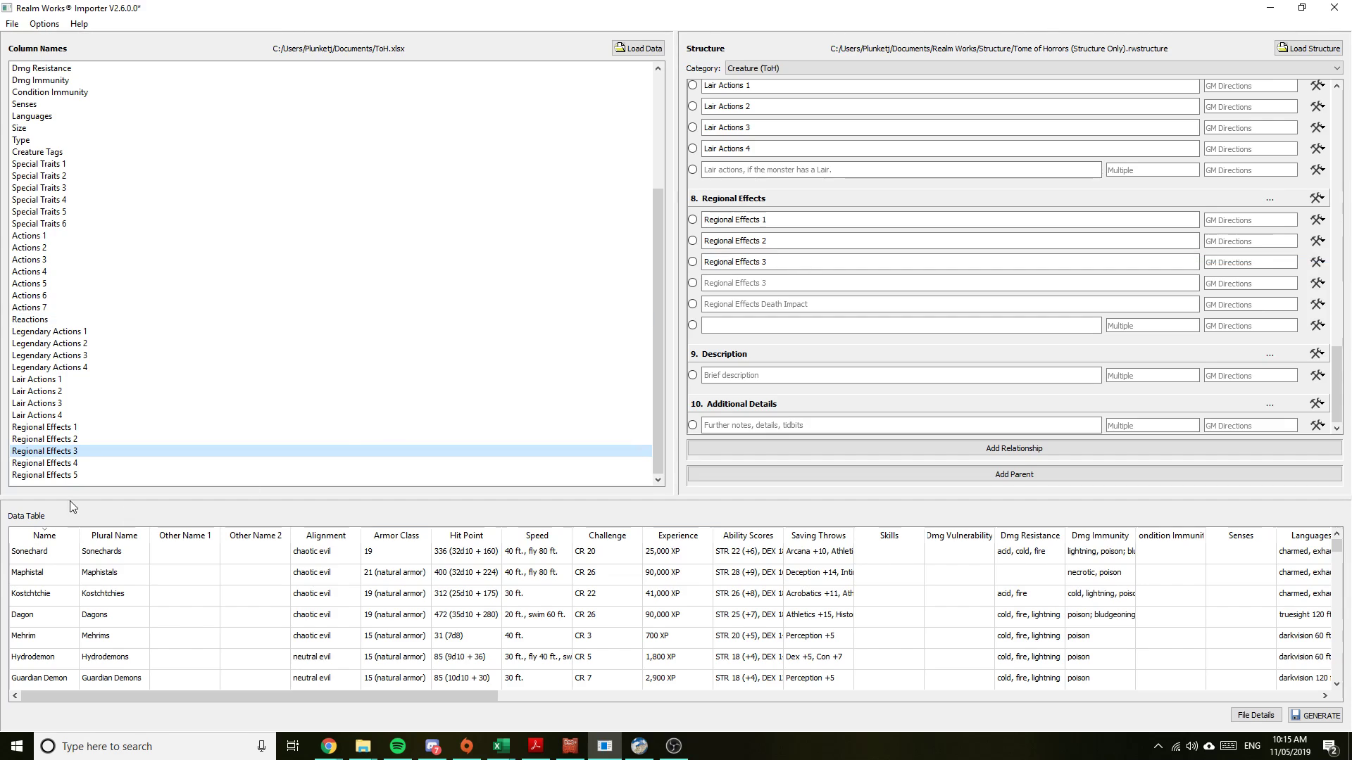
left_click_drag(43, 464, 721, 281)
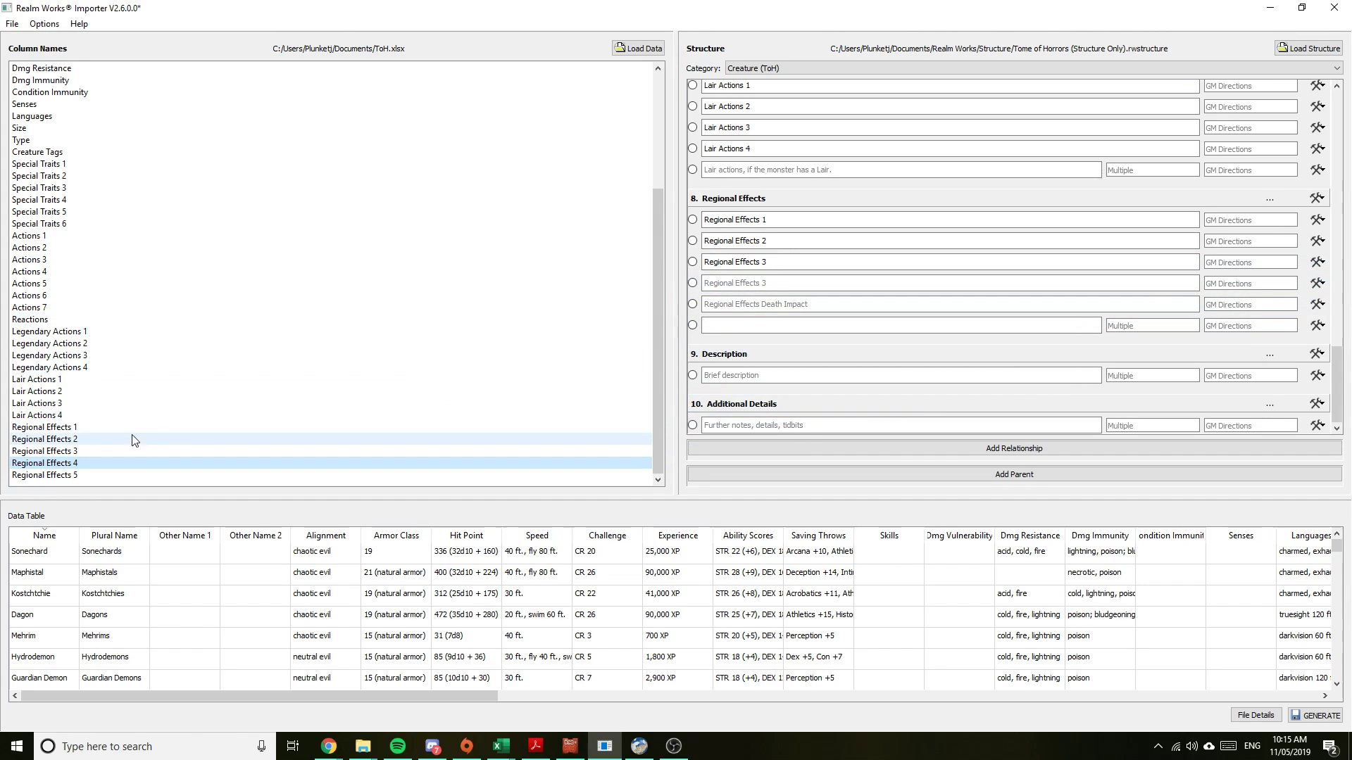
left_click_drag(72, 466, 727, 309)
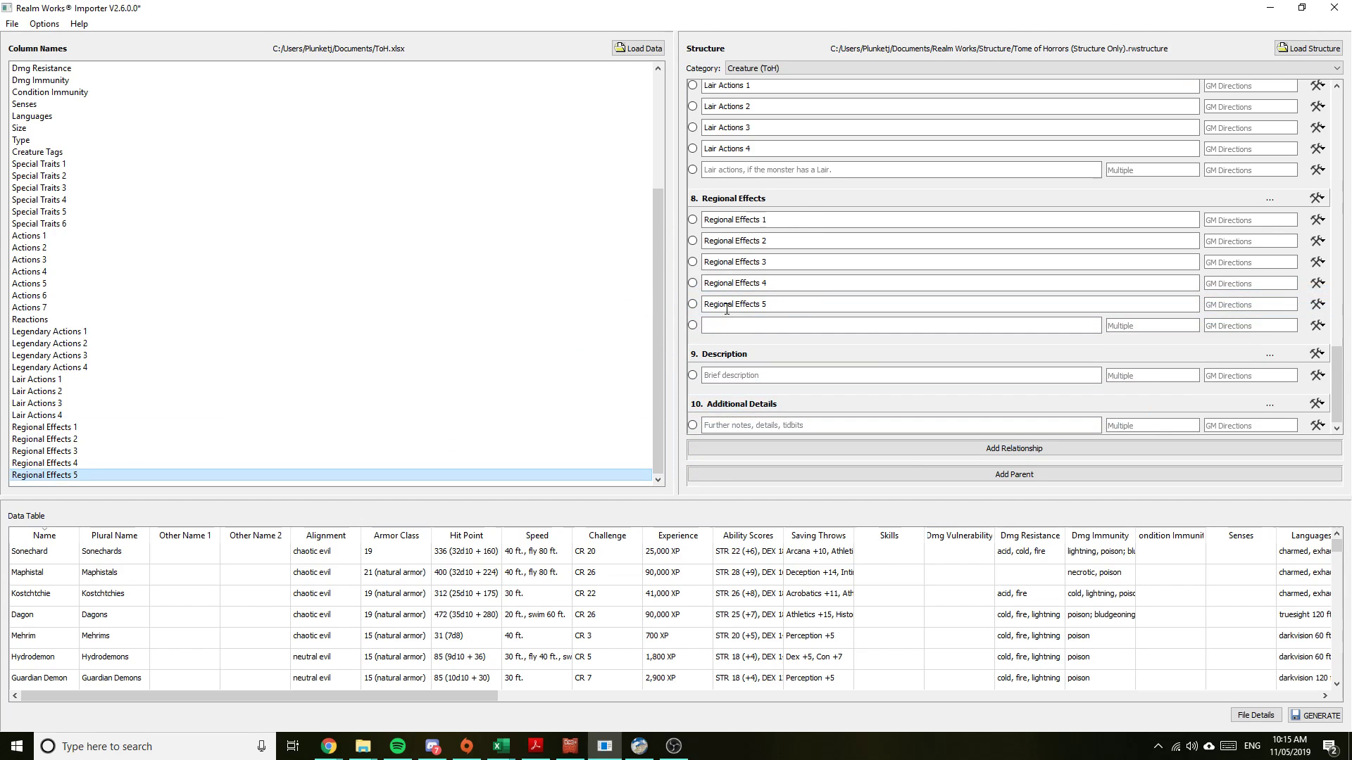
Add a parent entry for the imported creatures
scroll(883, 389, "up", 20)
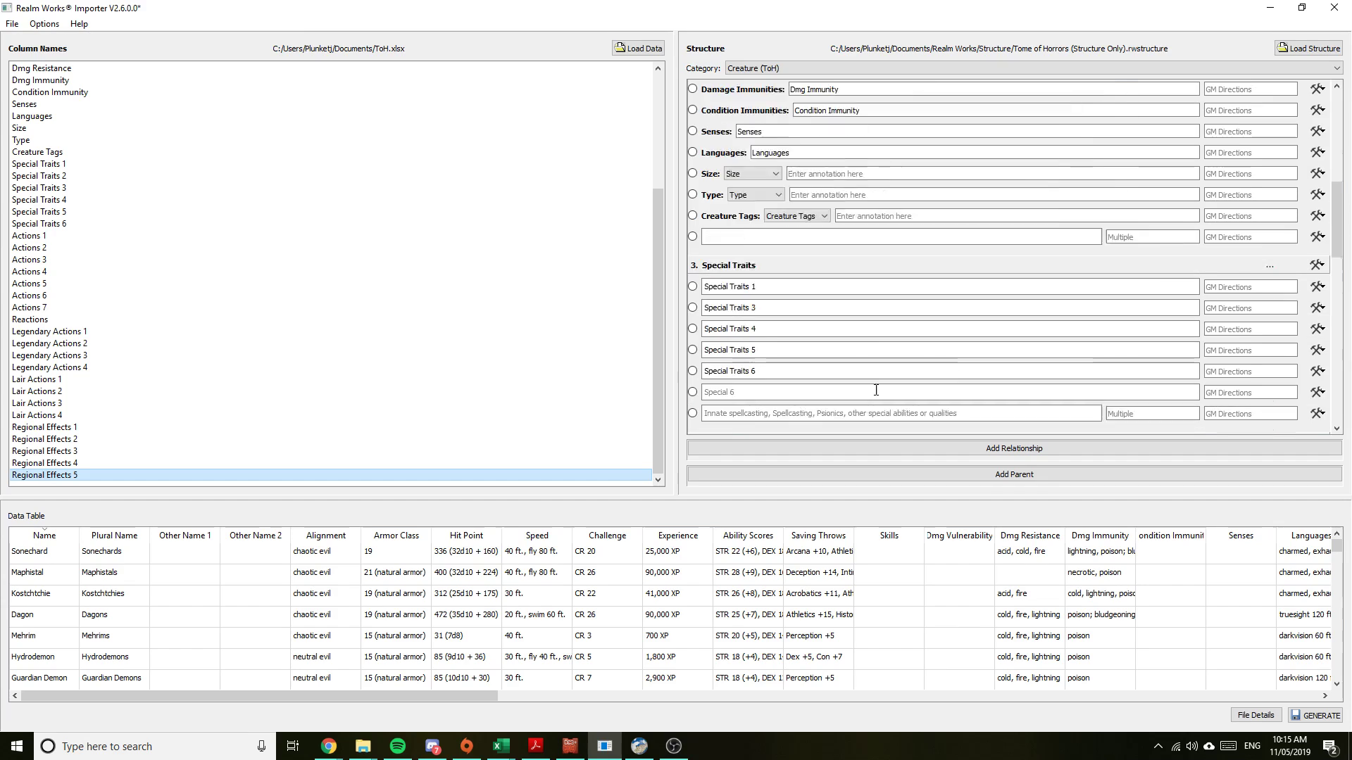
left_click(948, 475)
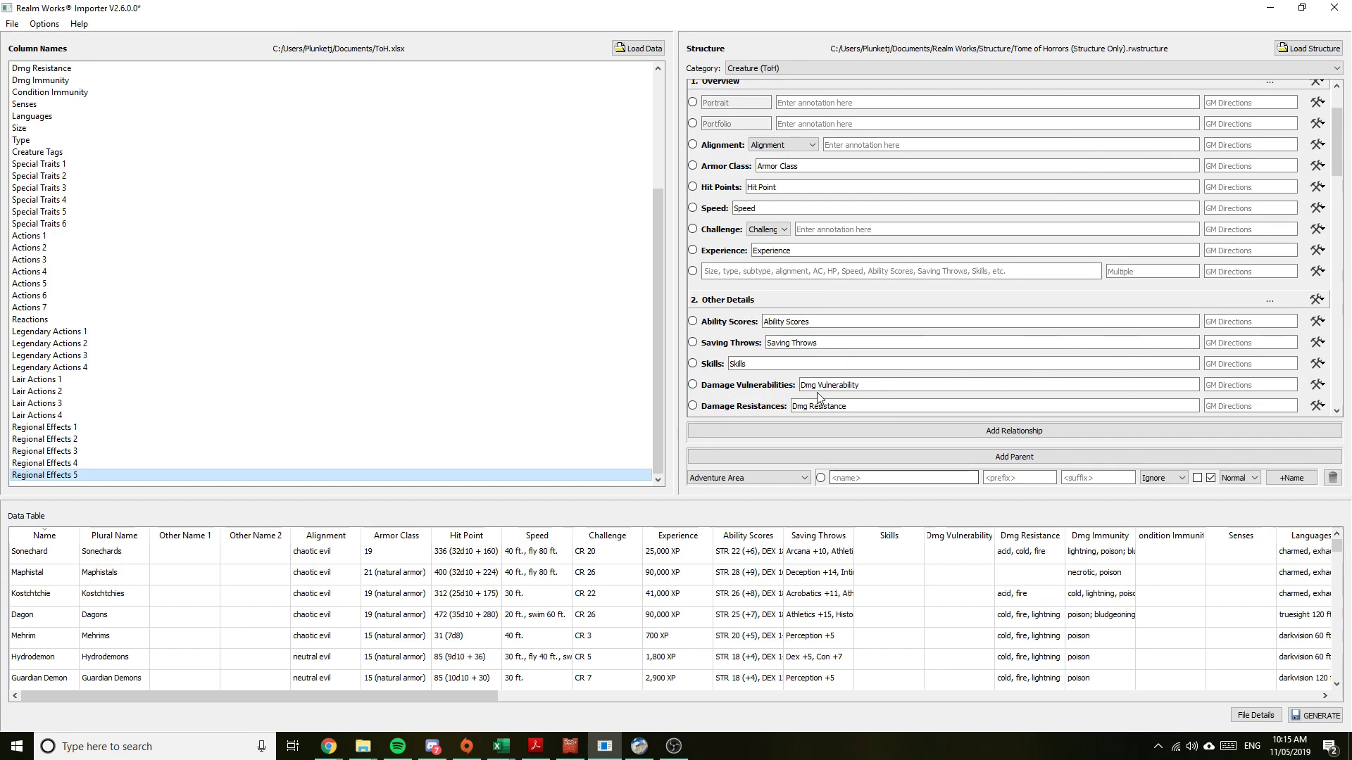
left_click(712, 457)
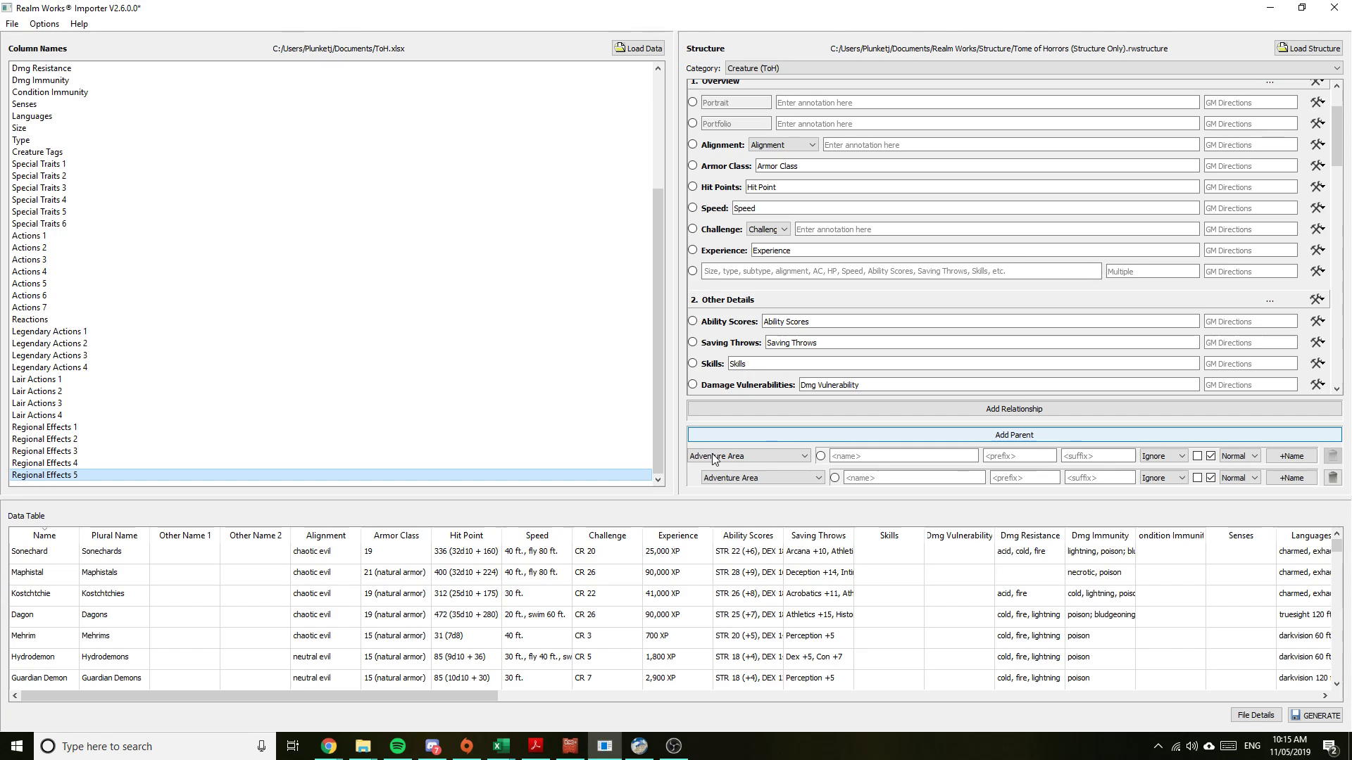
left_click(760, 434)
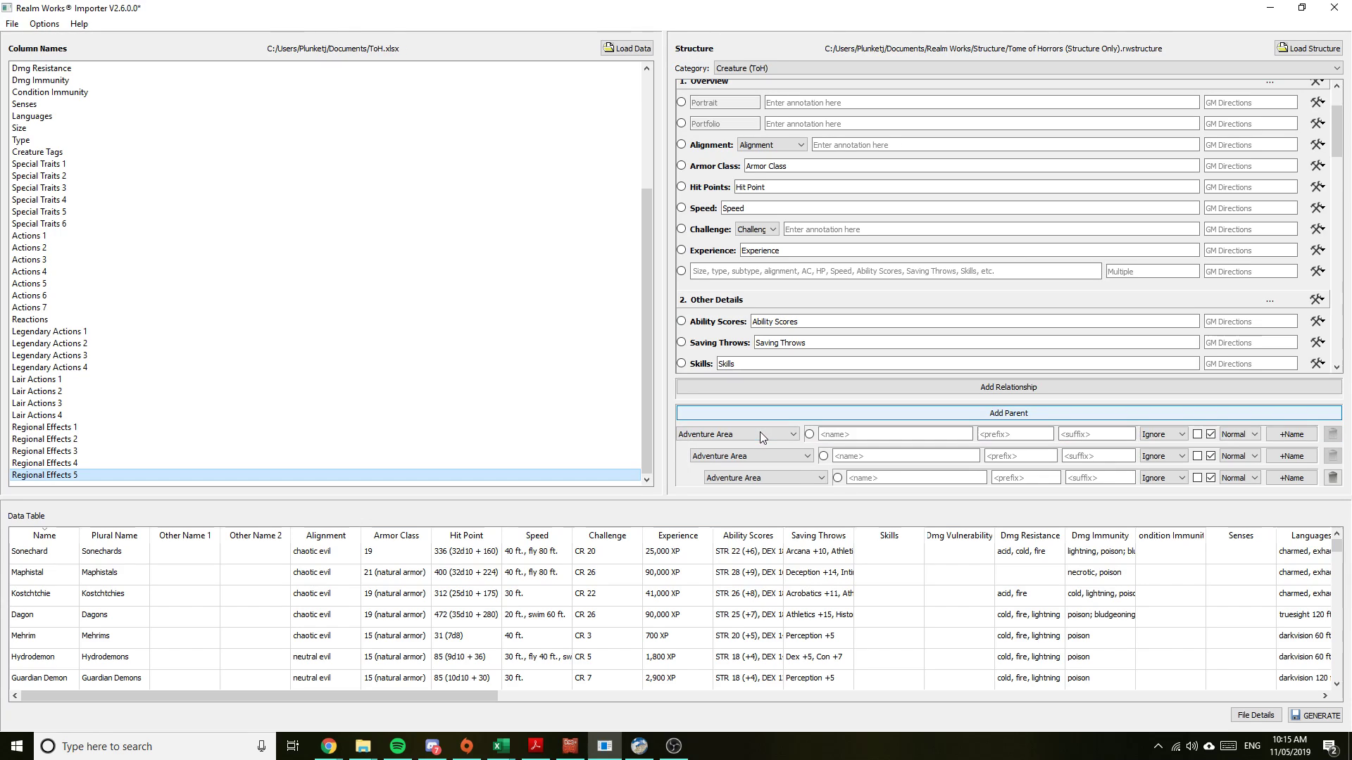
left_click(1332, 478)
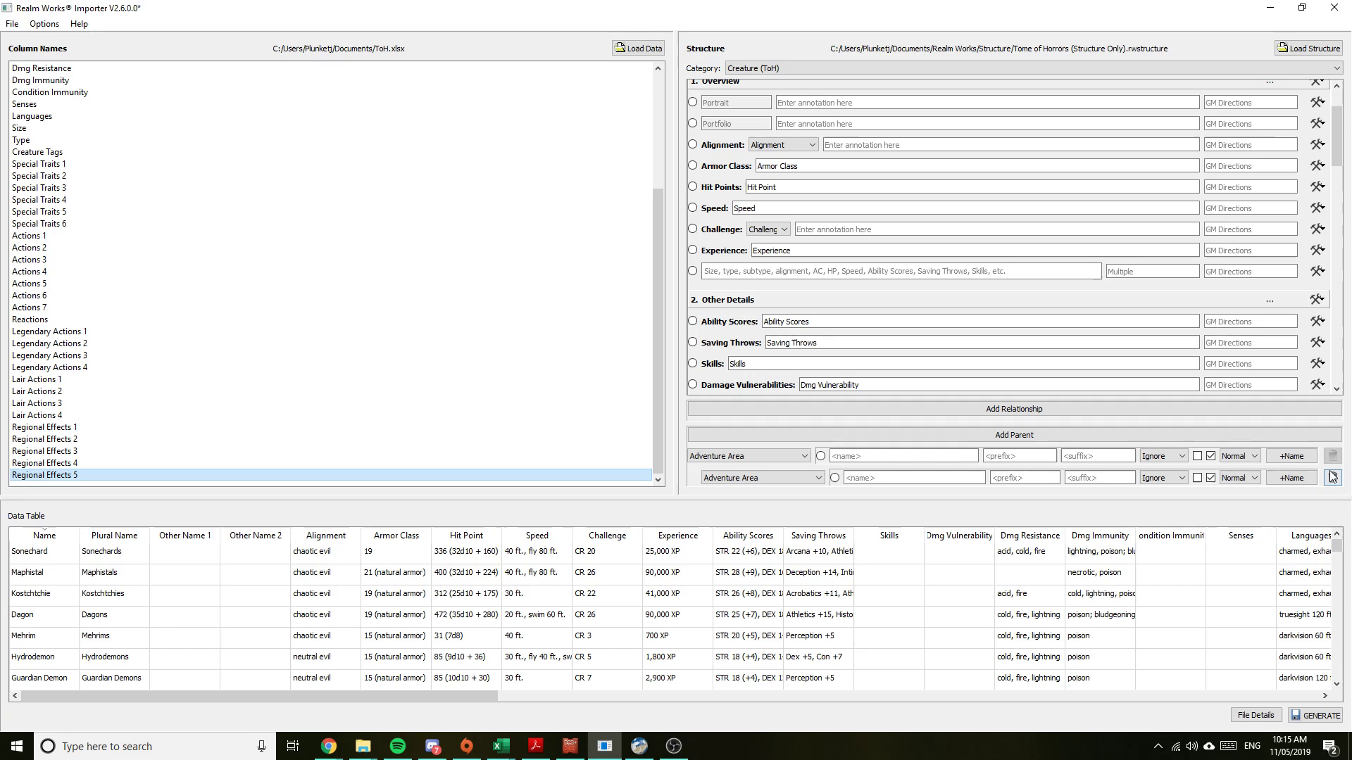
left_click(1332, 478)
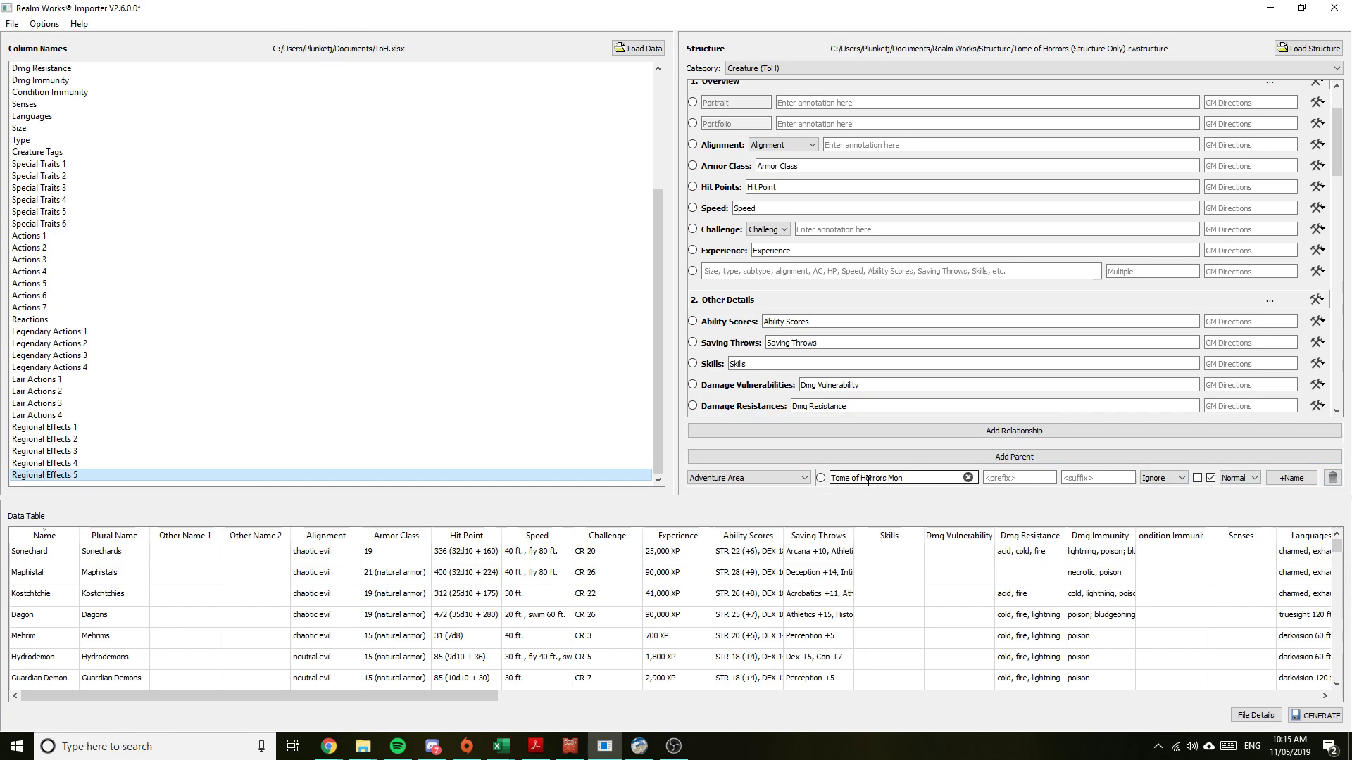
Set the parent's type to General Dangers Article
left_click(781, 479)
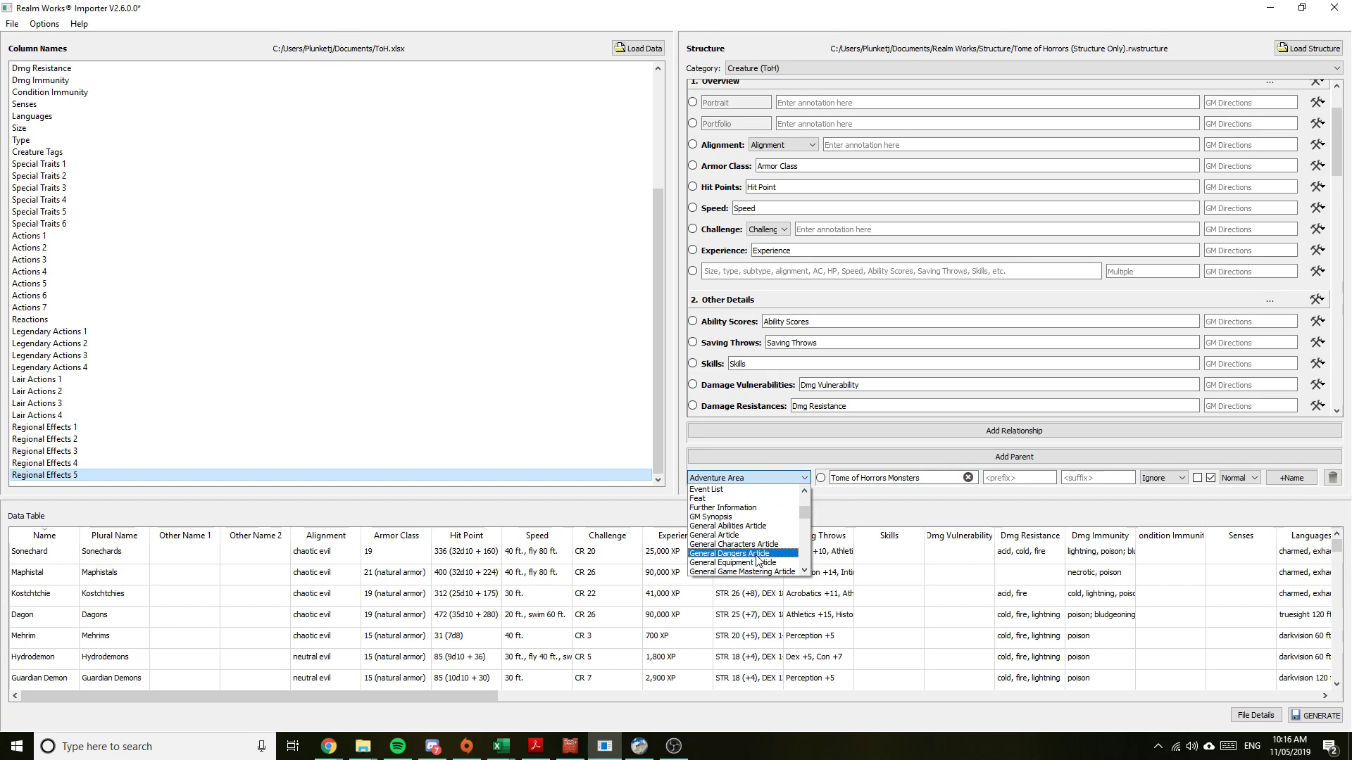
left_click(744, 553)
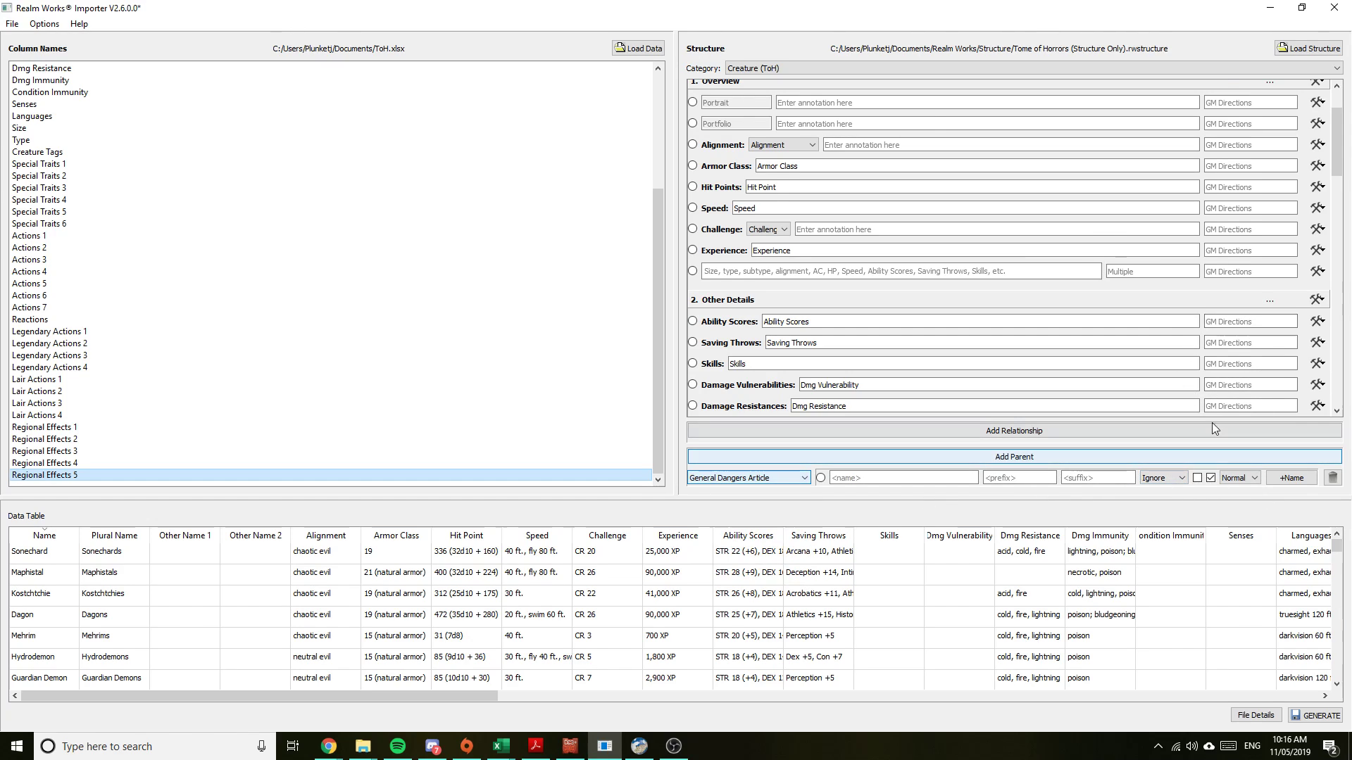
Give the creature name the suffix ToH and clear the ticked checkboxes of the True Name and Other Name rows
scroll(1202, 317, "up", 2)
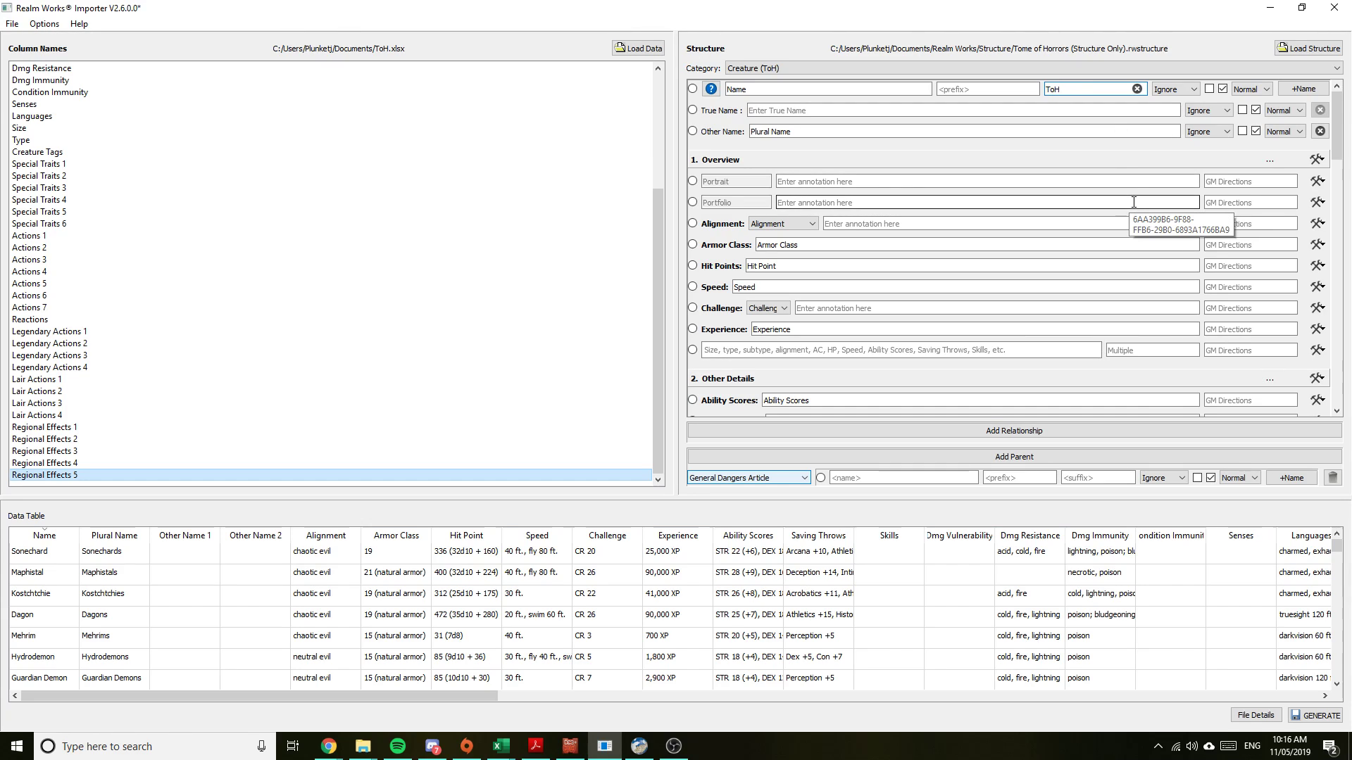
scroll(1133, 202, "down", 15)
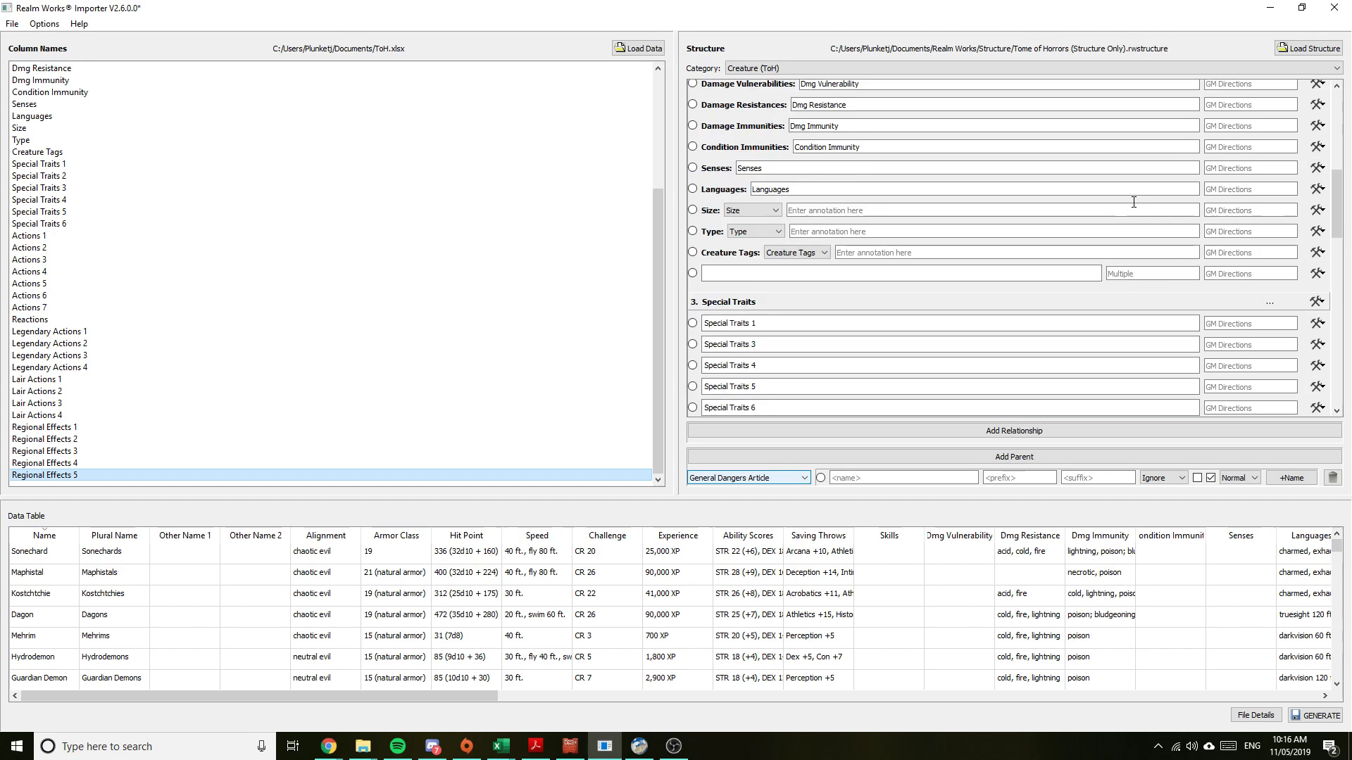
scroll(1133, 202, "up", 12)
scroll(1133, 202, "up", 3)
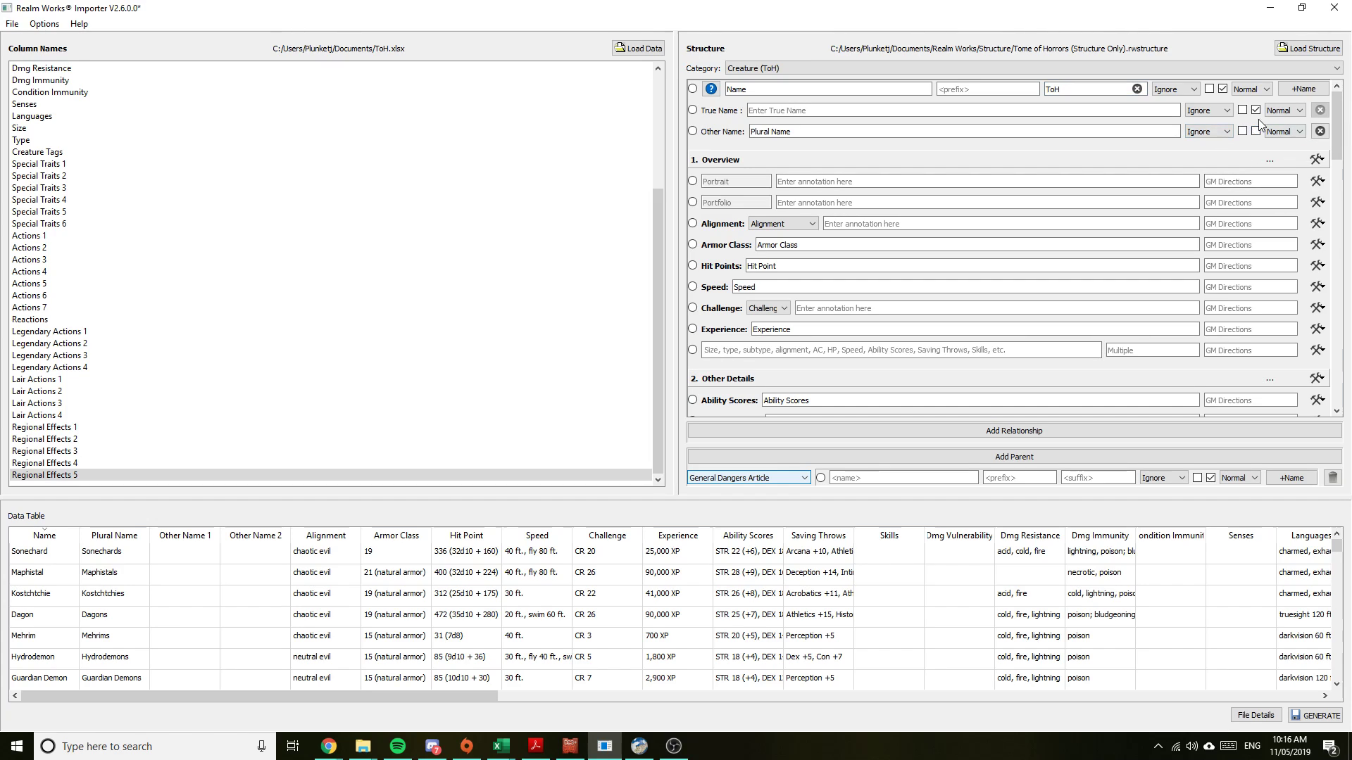
scroll(1168, 218, "down", 8)
scroll(1171, 223, "up", 8)
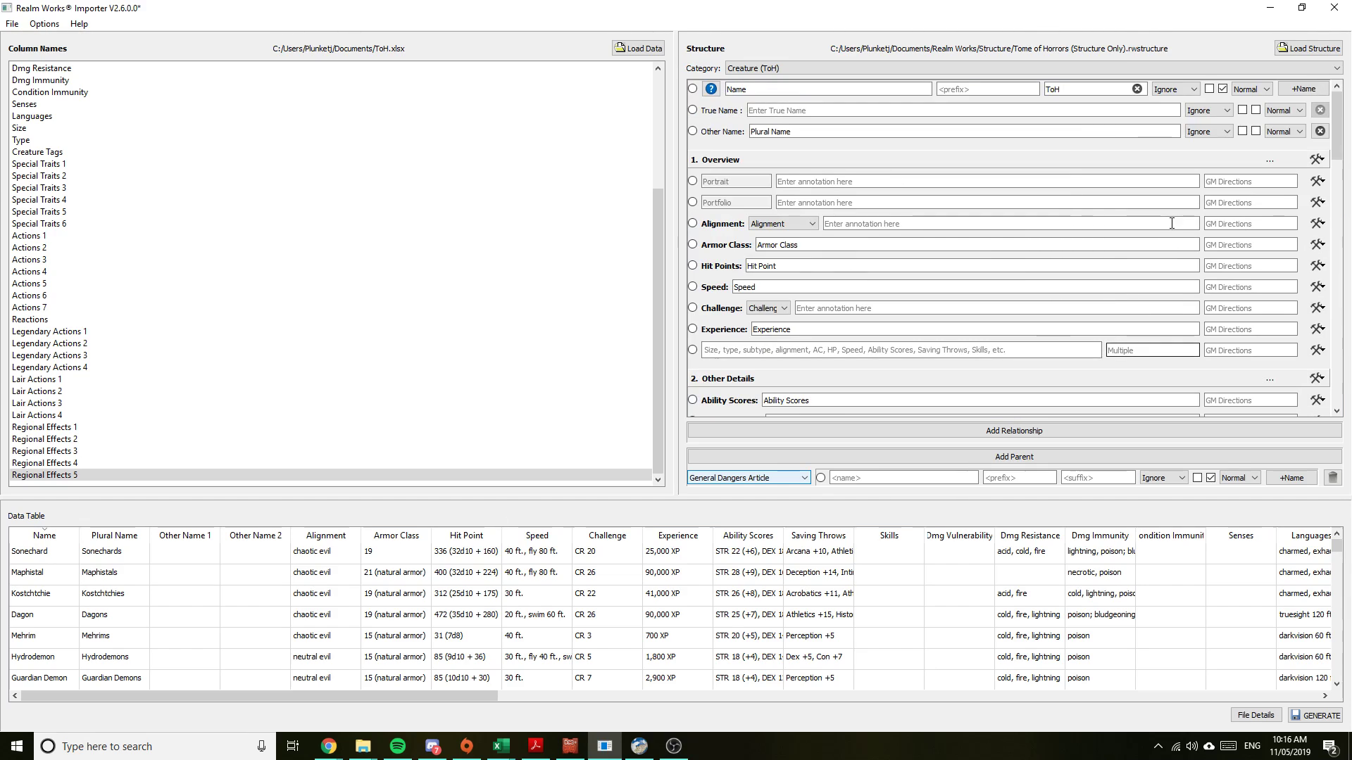
Name the parent article Tome of Horrors Monsters and generate the export file to the Desktop as Tome of Horrors.rwexport
left_click(1309, 722)
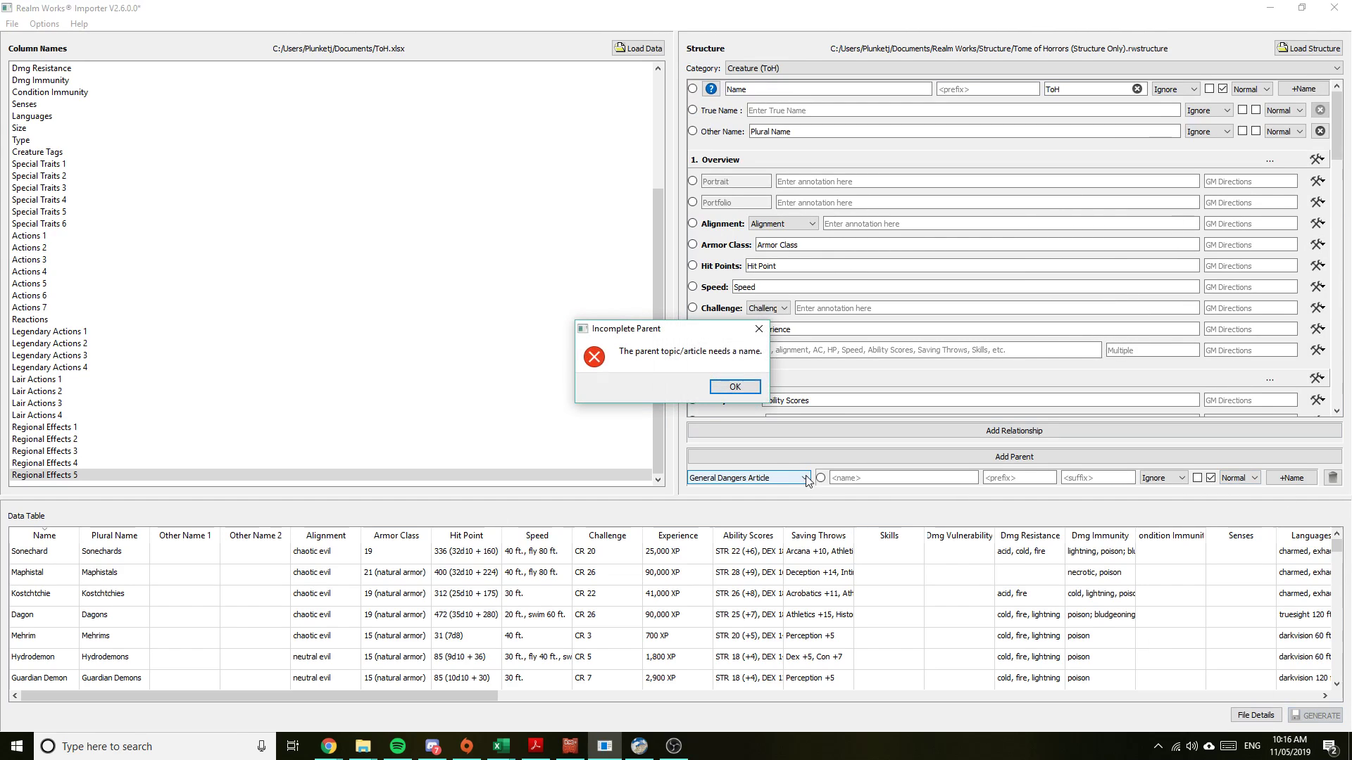
left_click(734, 386)
left_click(858, 478)
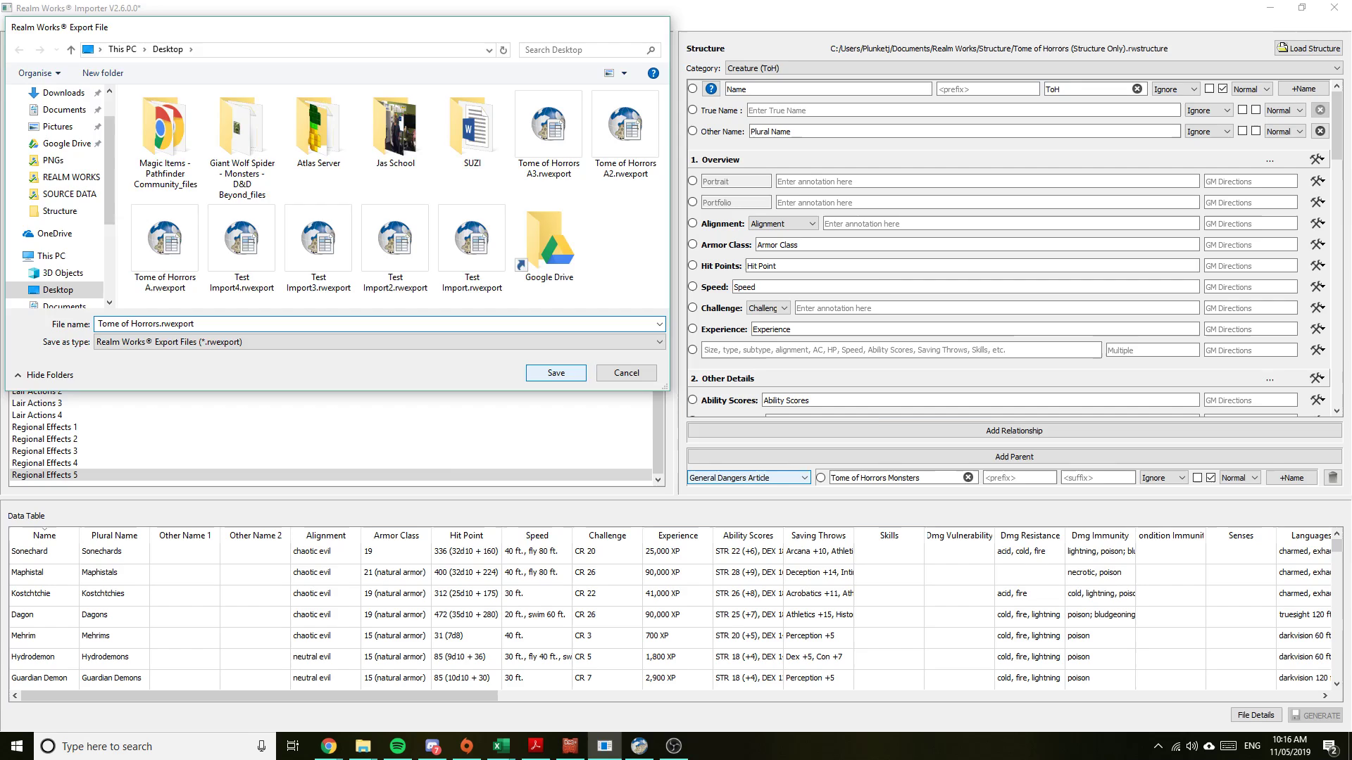
left_click(561, 374)
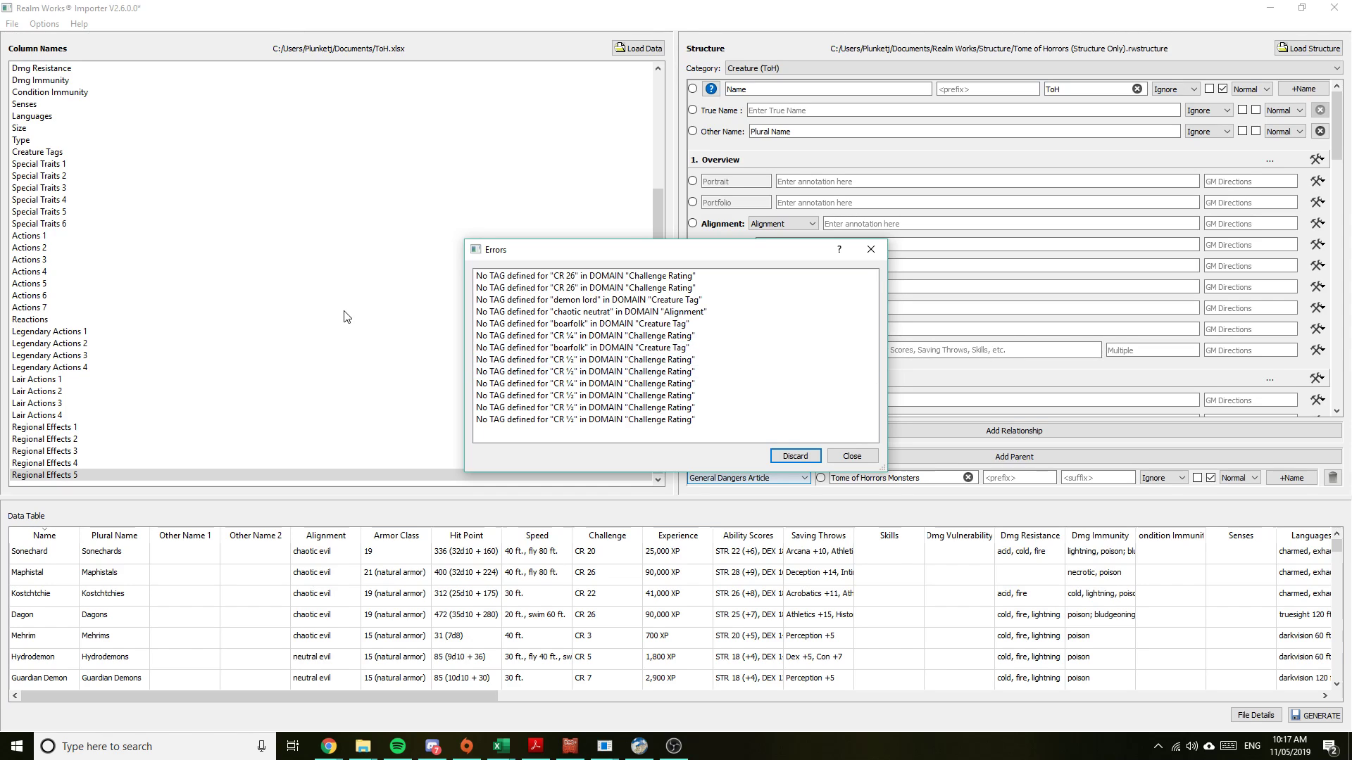
Capture the list of missing-tag errors as a screenshot in the Greenshot image editor and dismiss the error dialog
key("Print")
left_click_drag(473, 262, 711, 435)
left_click(732, 468)
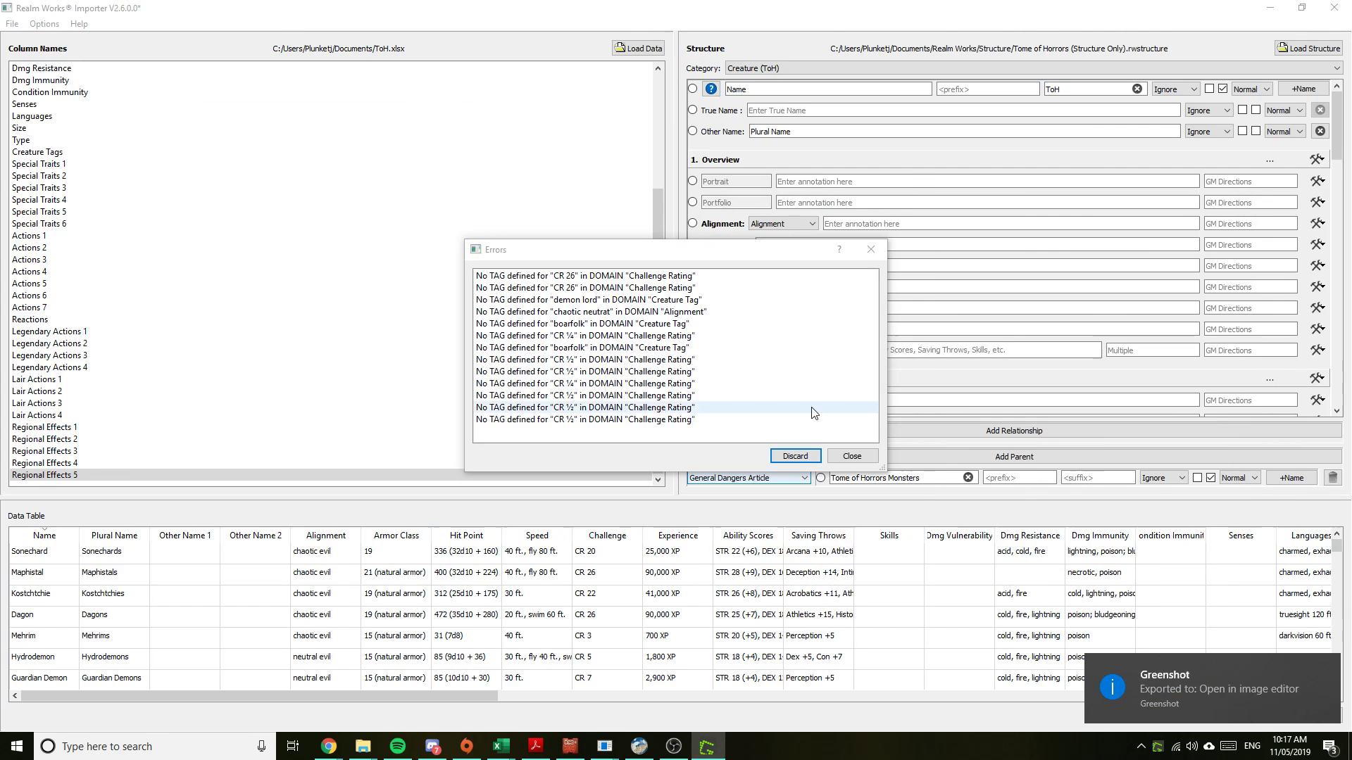
left_click(820, 461)
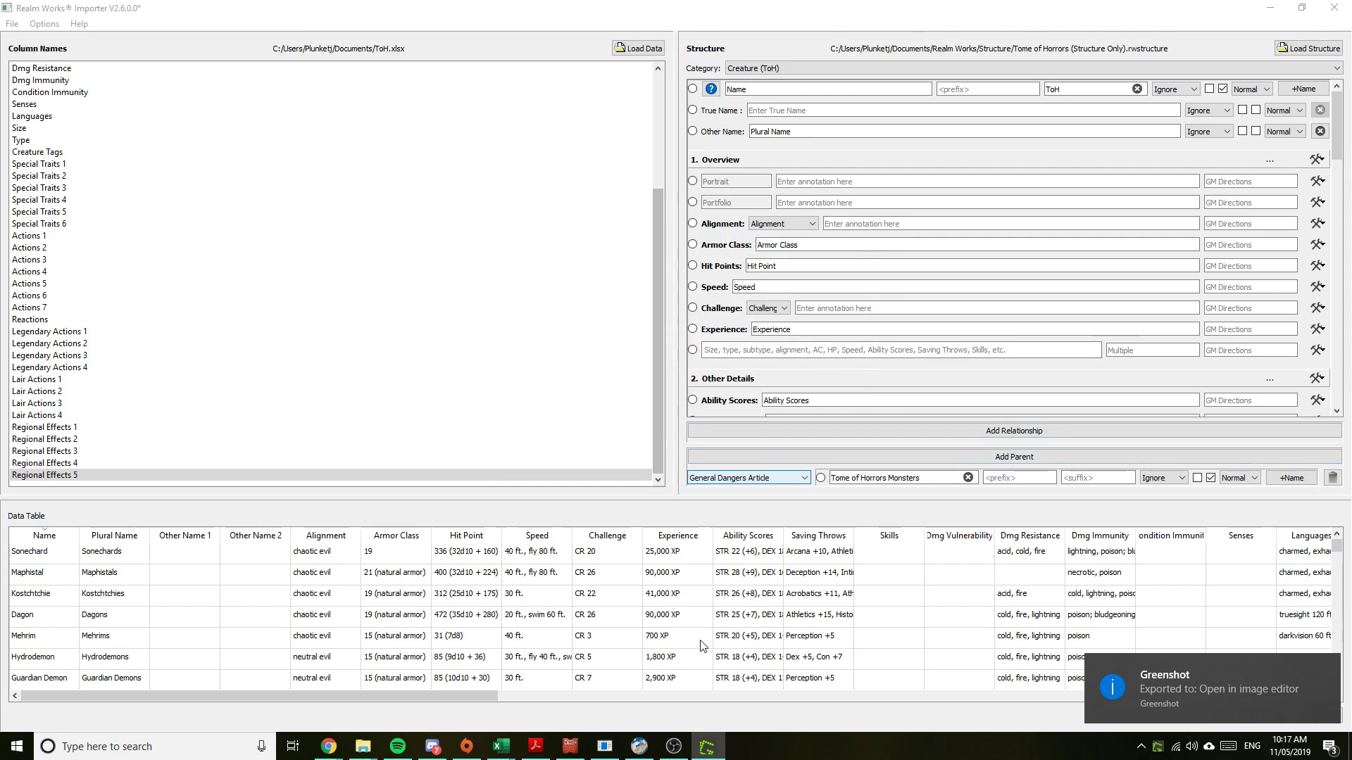
Switch to Realm Works and choose Tome of Horrors.rwexport from the Desktop as the file to import
left_click(638, 748)
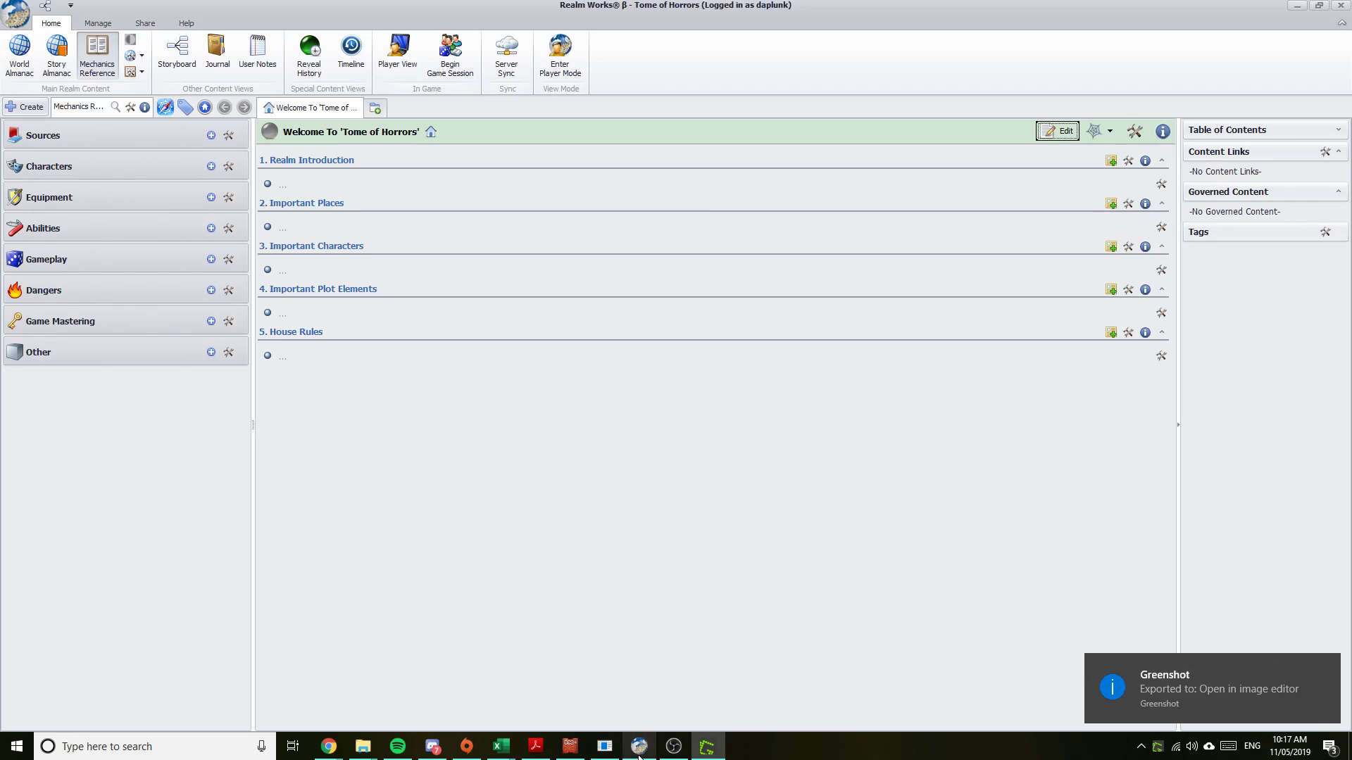
left_click(145, 23)
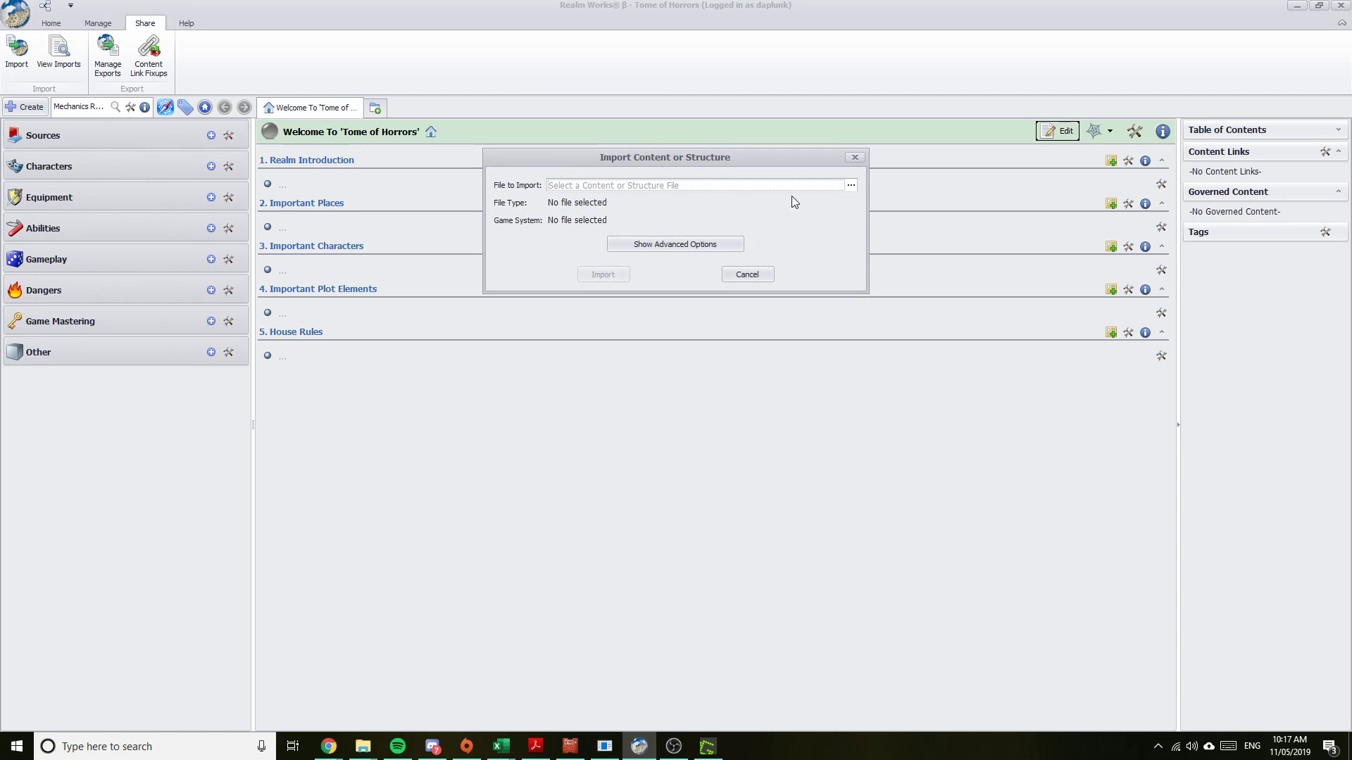
left_click(851, 185)
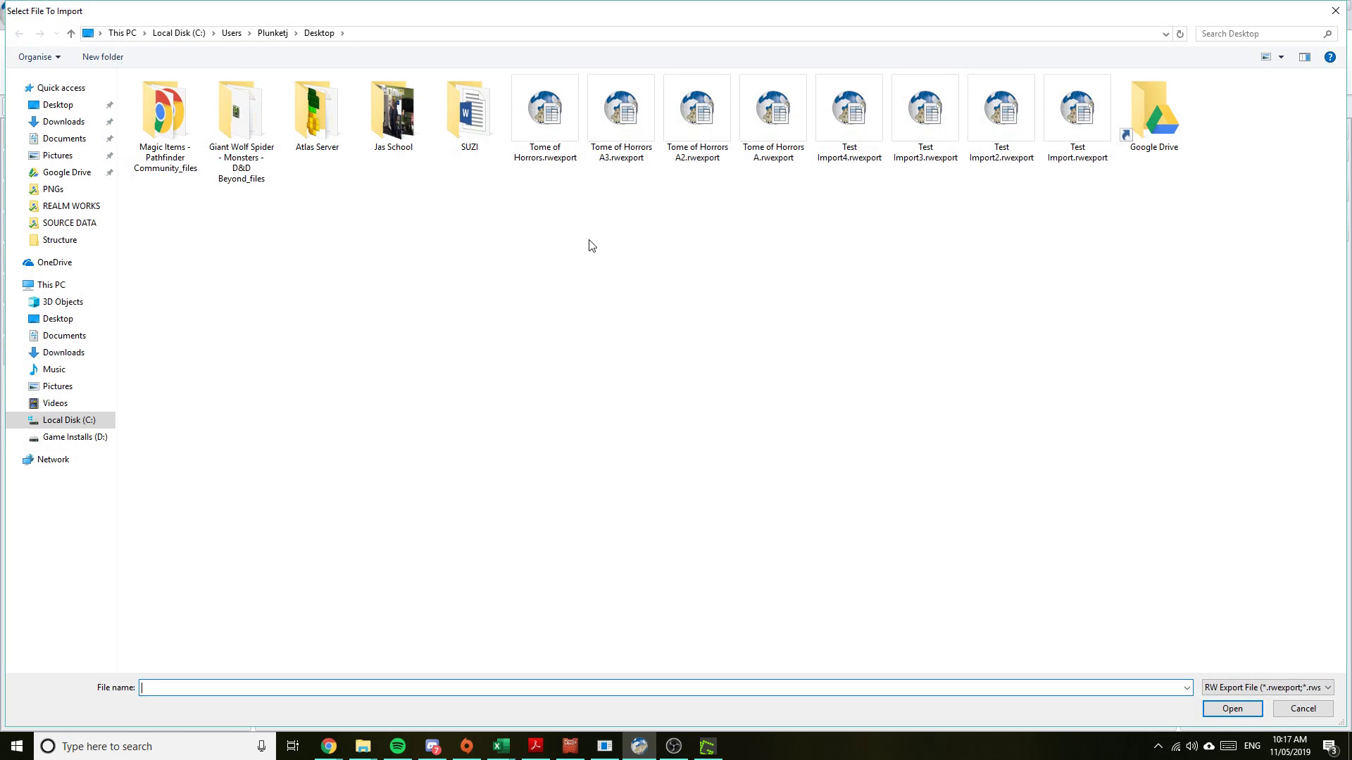
right_click(536, 220)
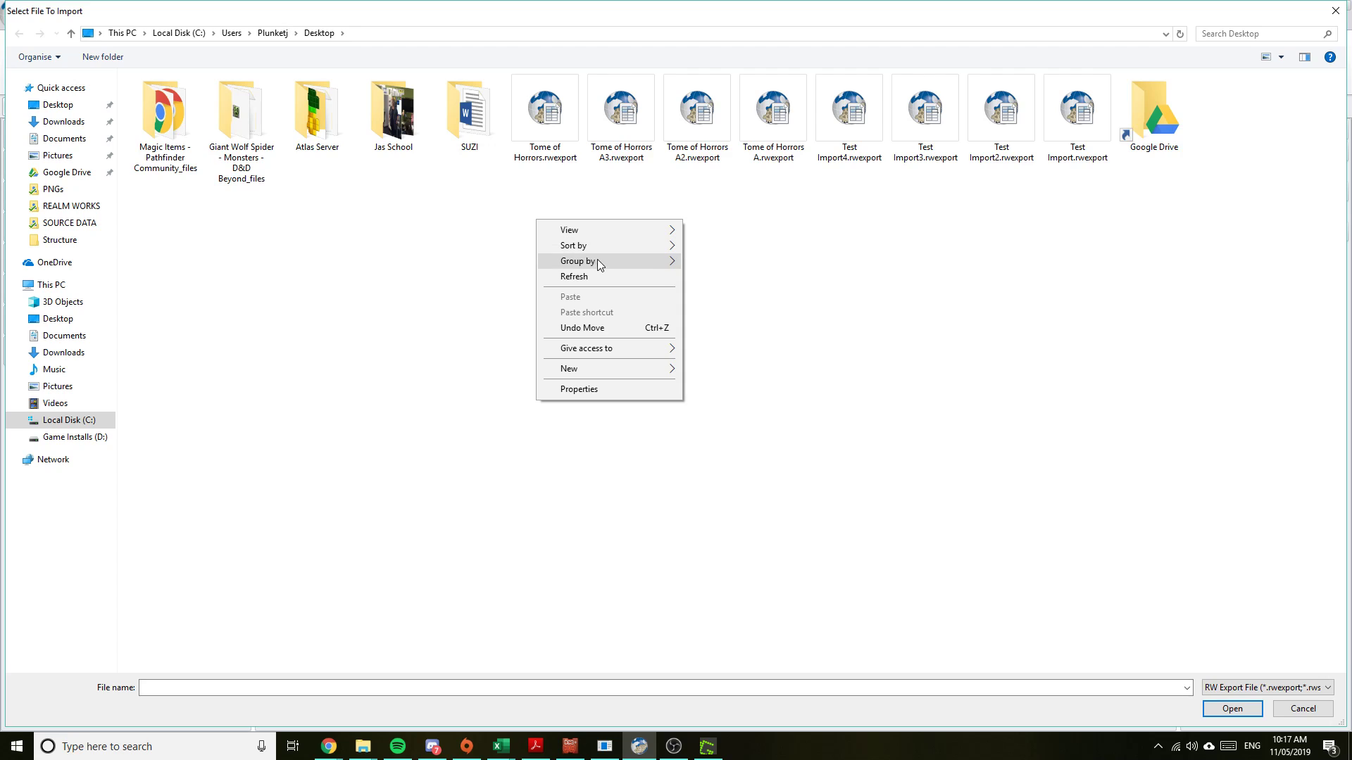
left_click(512, 226)
double_click(546, 138)
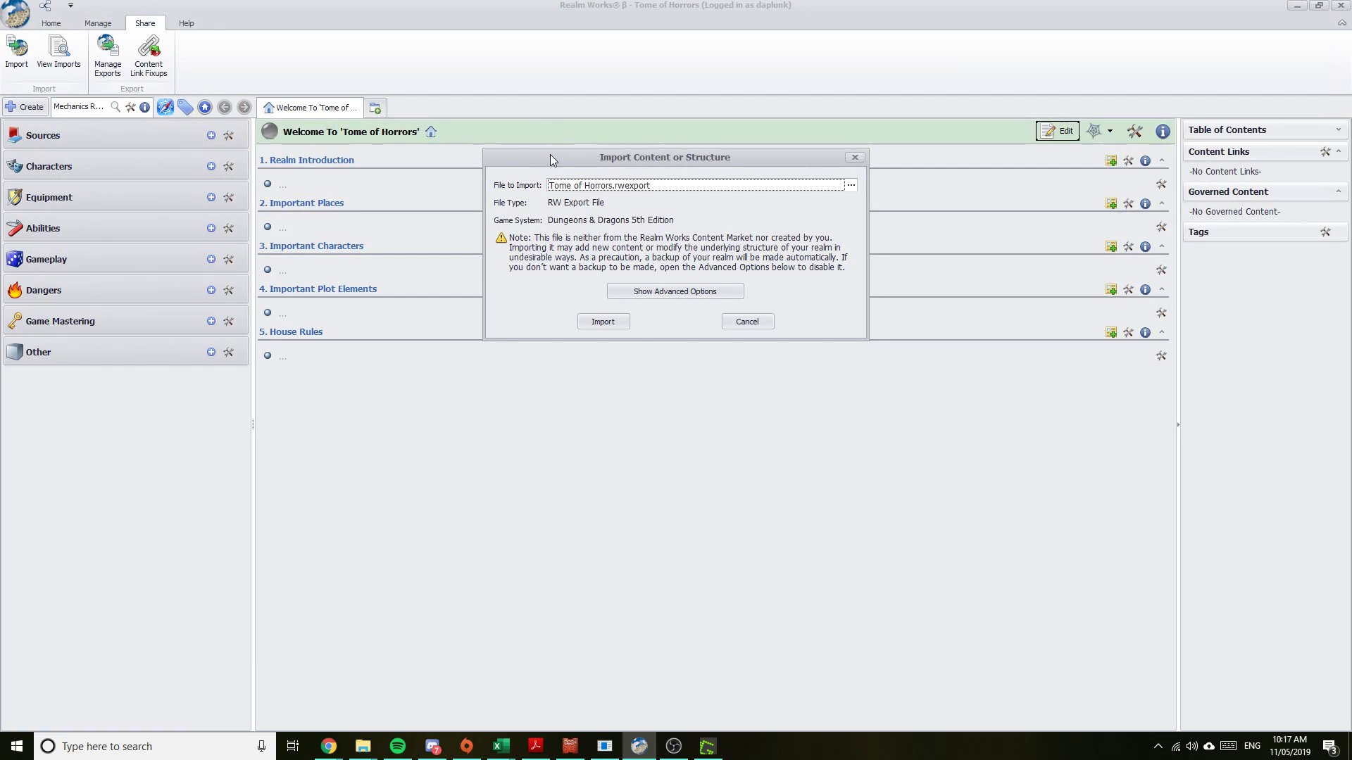
Import the file with the backup prompt off and current content preserved on conflicts, and close the import report and review of new imports
left_click(640, 294)
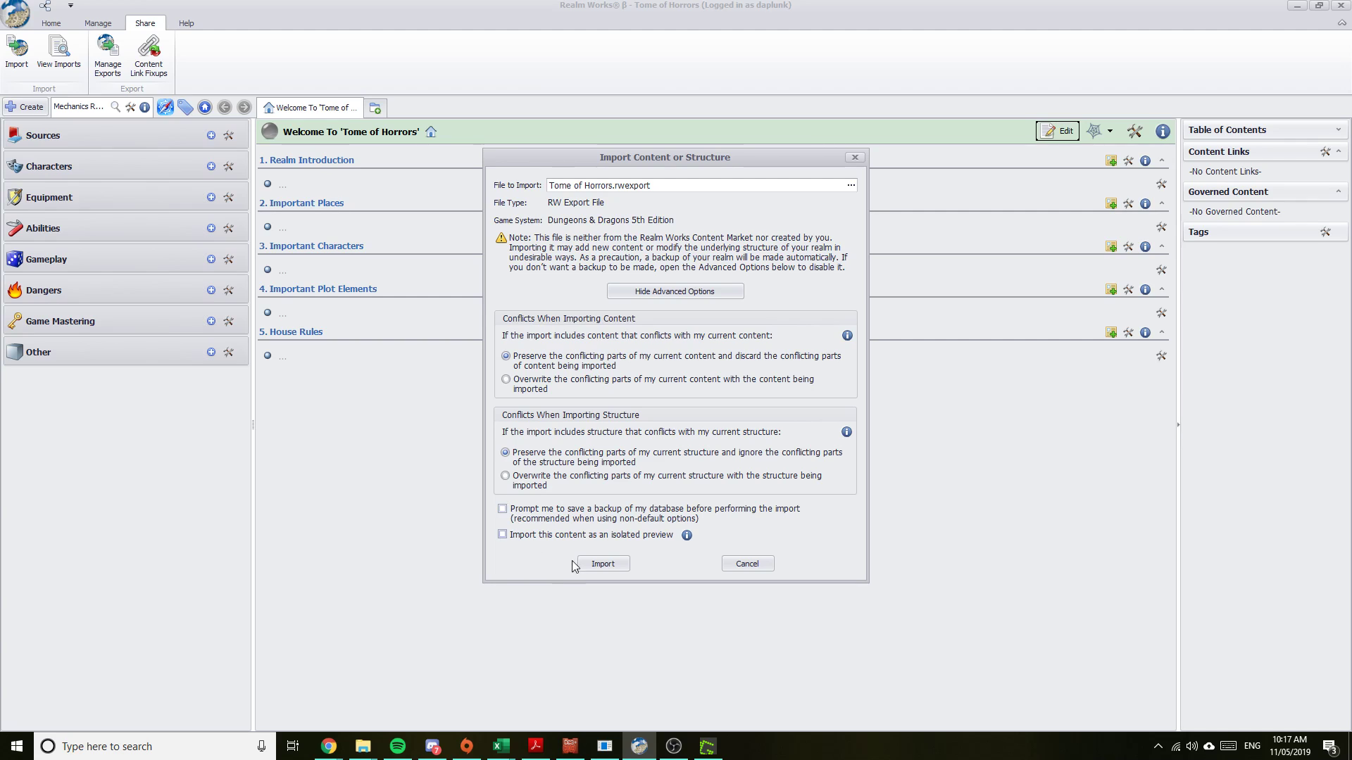
left_click(600, 564)
left_click(624, 388)
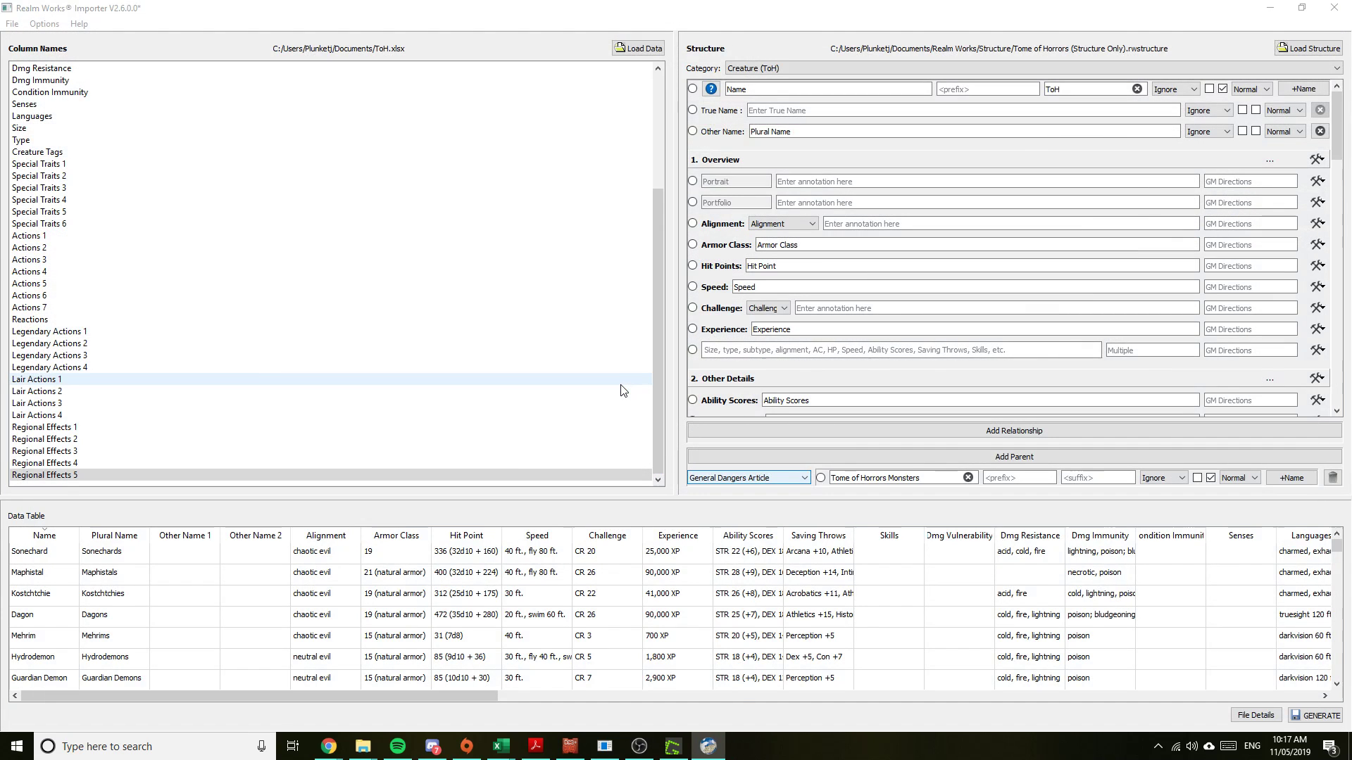
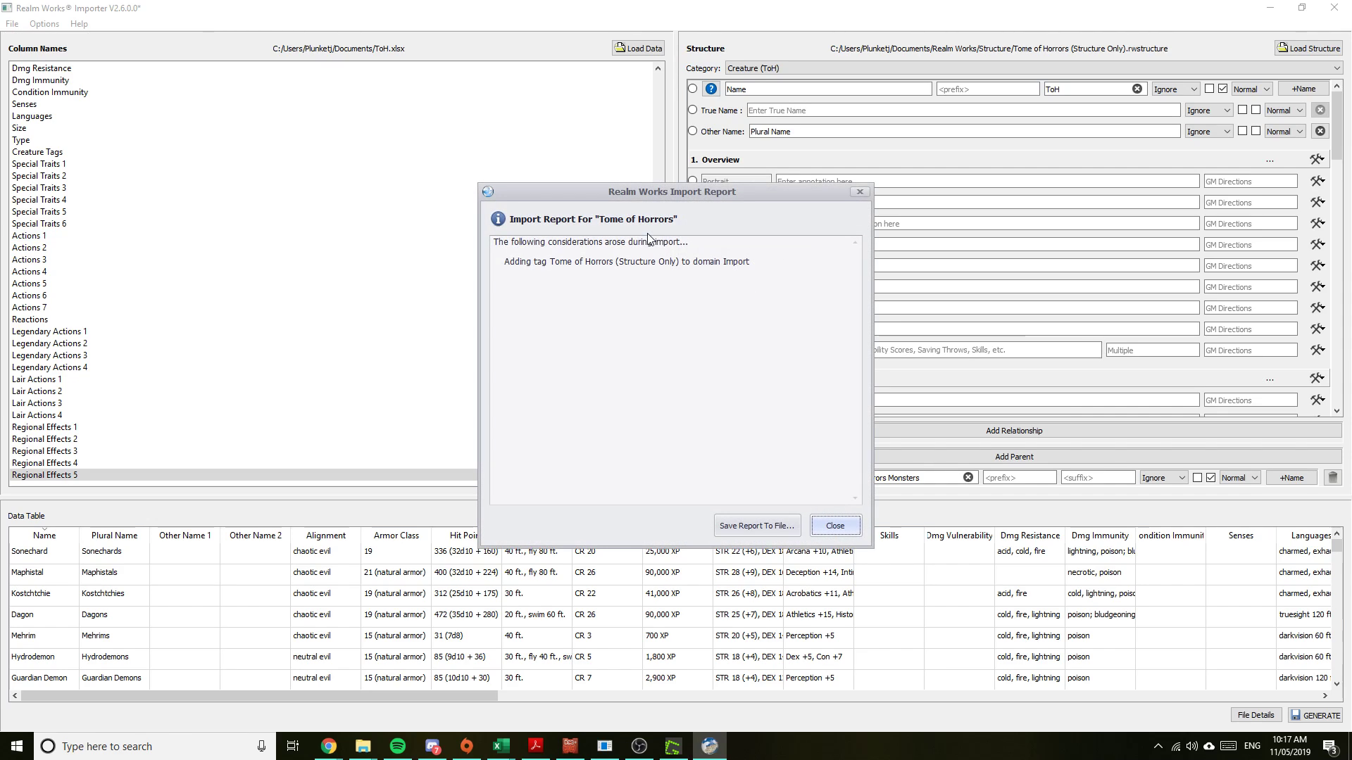
left_click(835, 526)
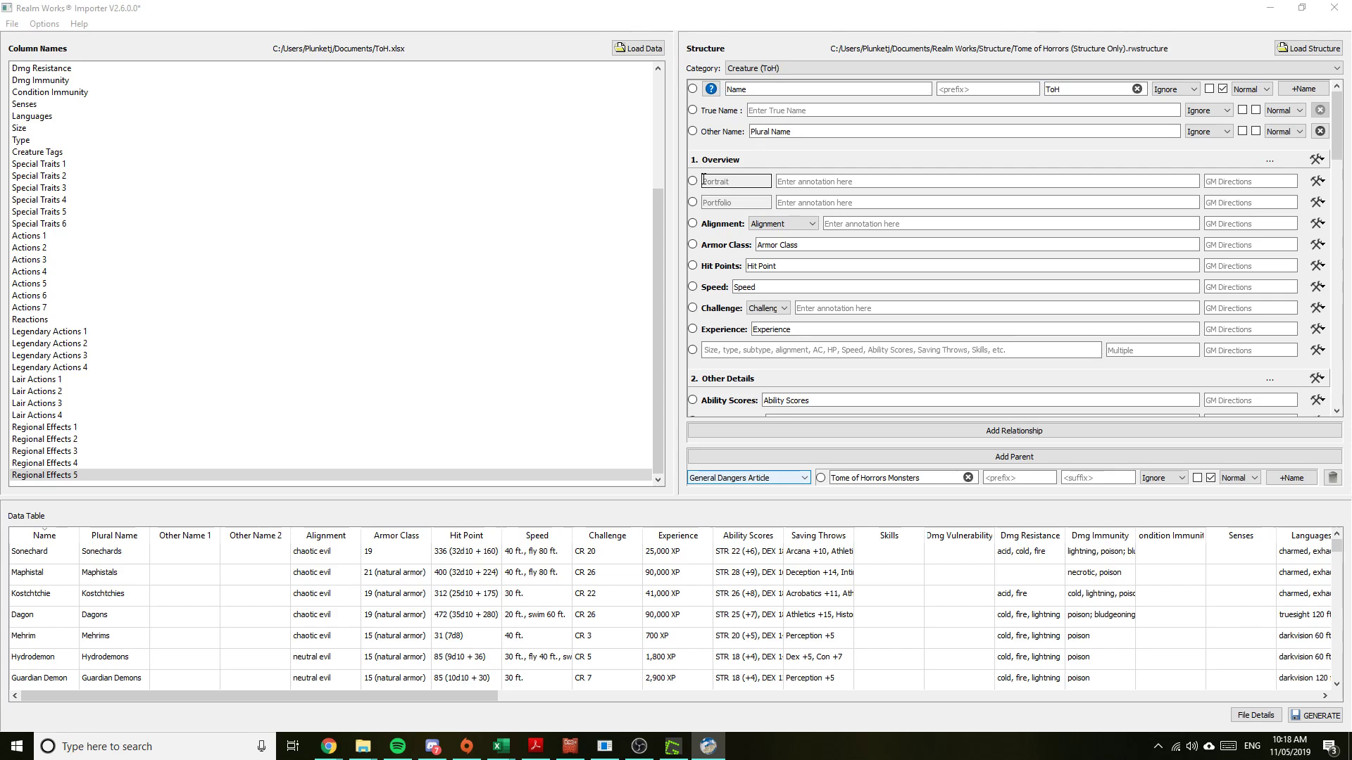
key("alt+Tab")
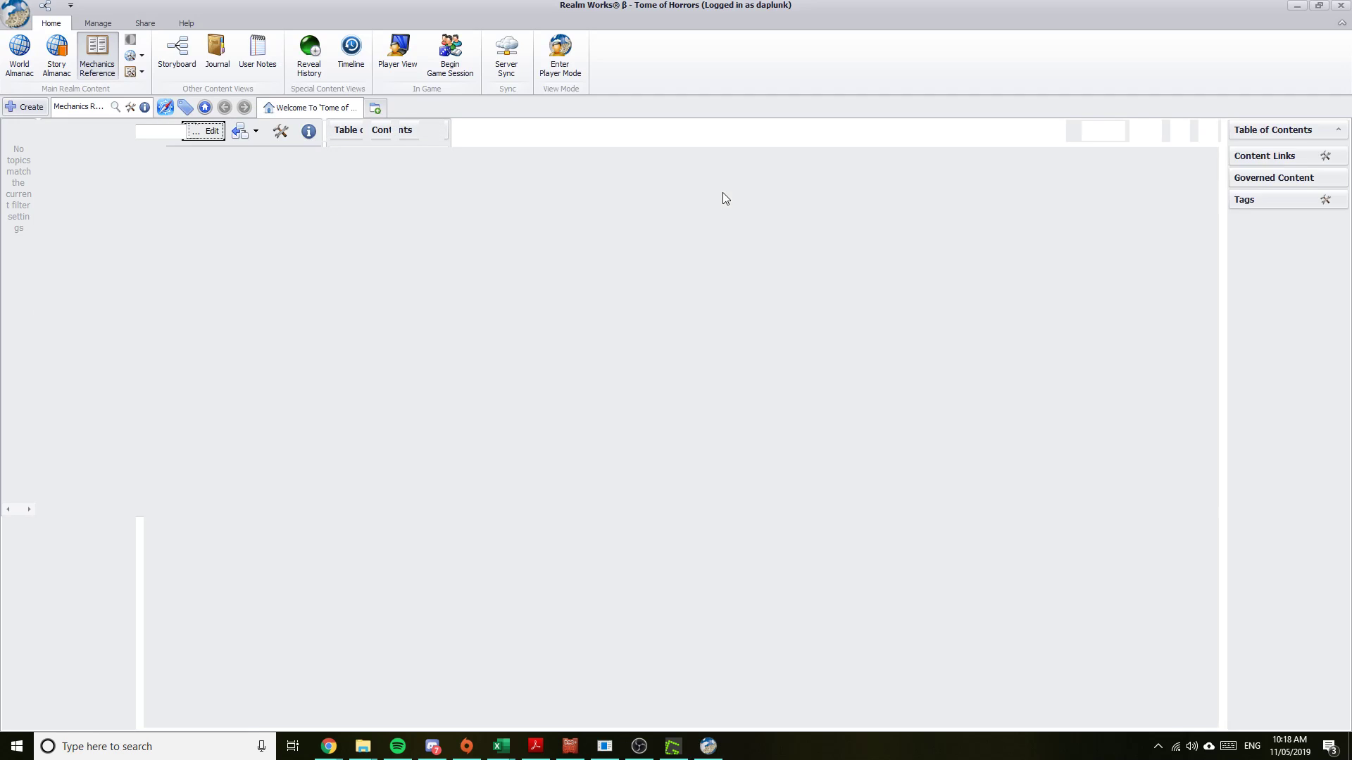
left_click(675, 592)
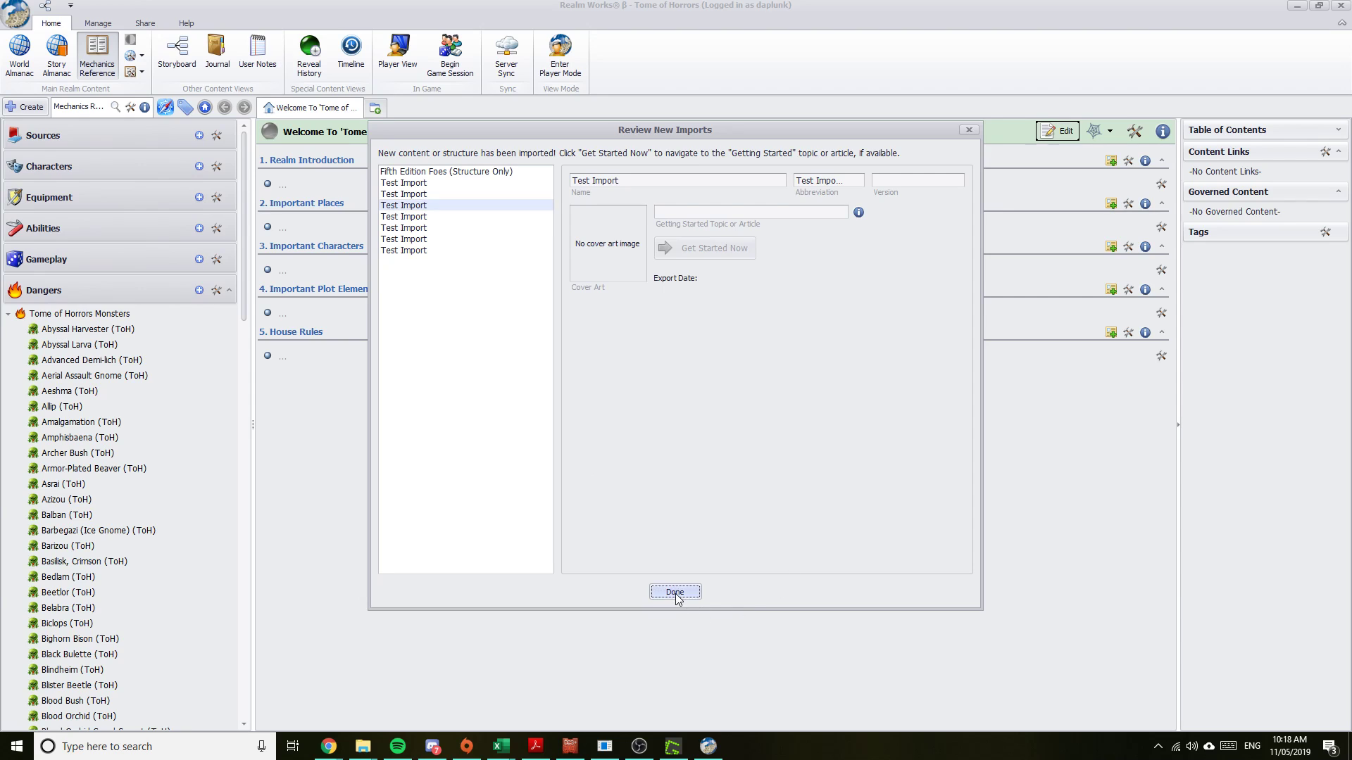
Open the imported Abyssal Harvester (ToH) article and check its sections from Overview downward
left_click(96, 333)
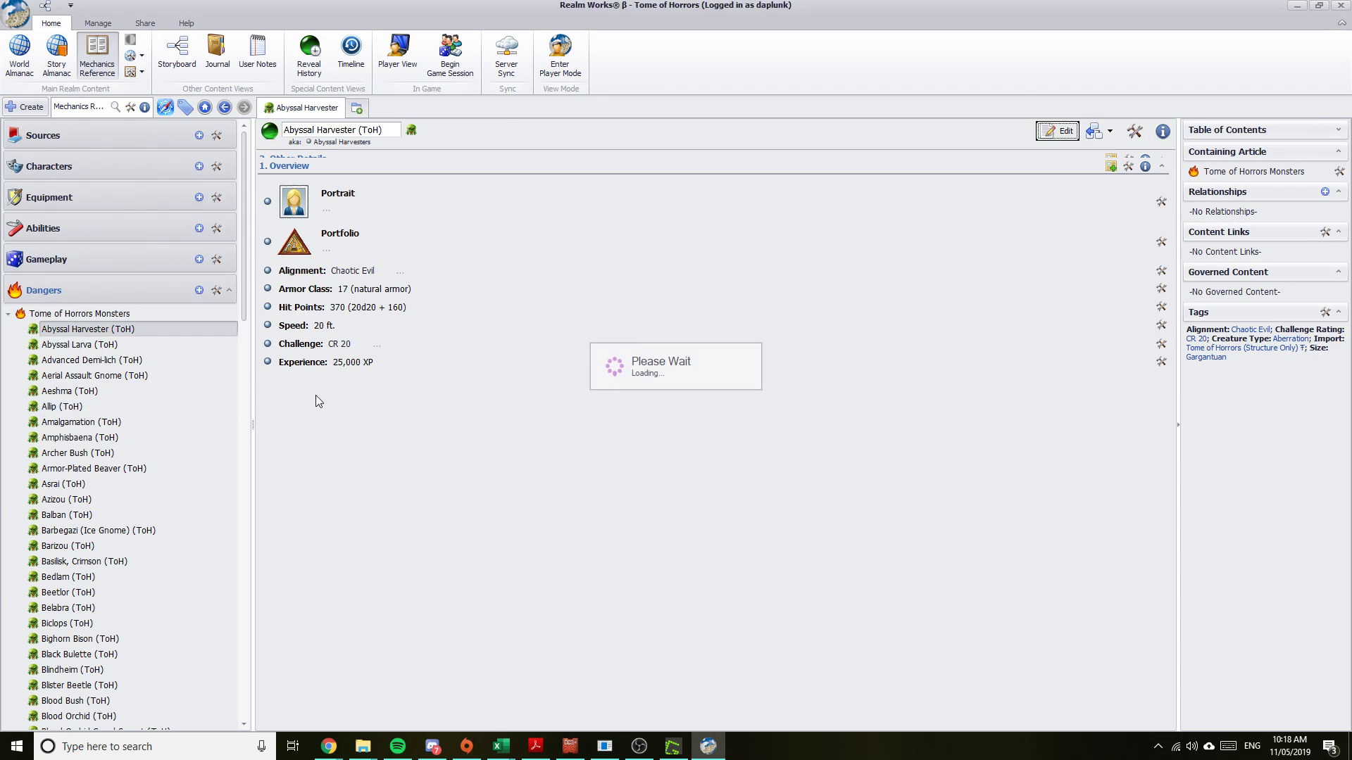
scroll(443, 403, "down", 5)
scroll(443, 403, "down", 4)
scroll(443, 403, "up", 9)
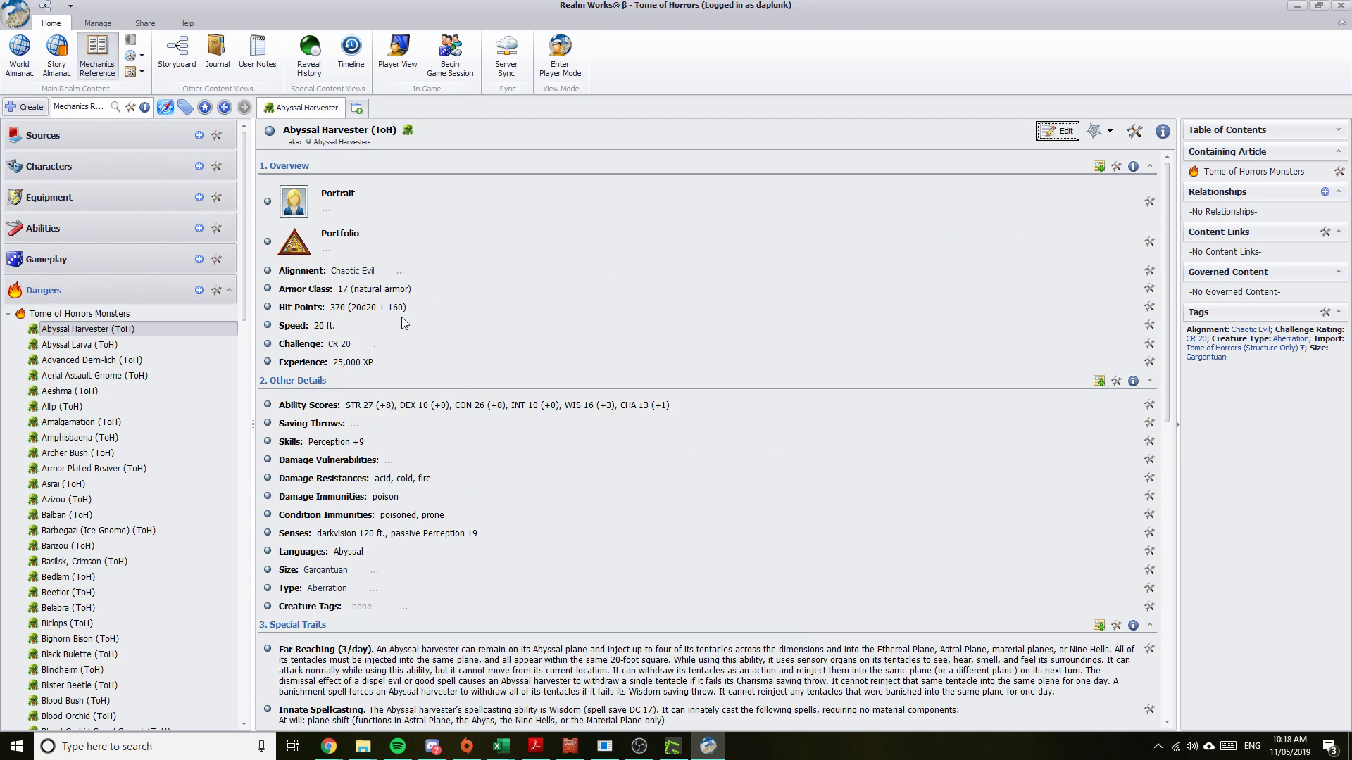
Look through the imported creature list and check the Abyssal Harvester article's traits and actions
scroll(196, 325, "down", 20)
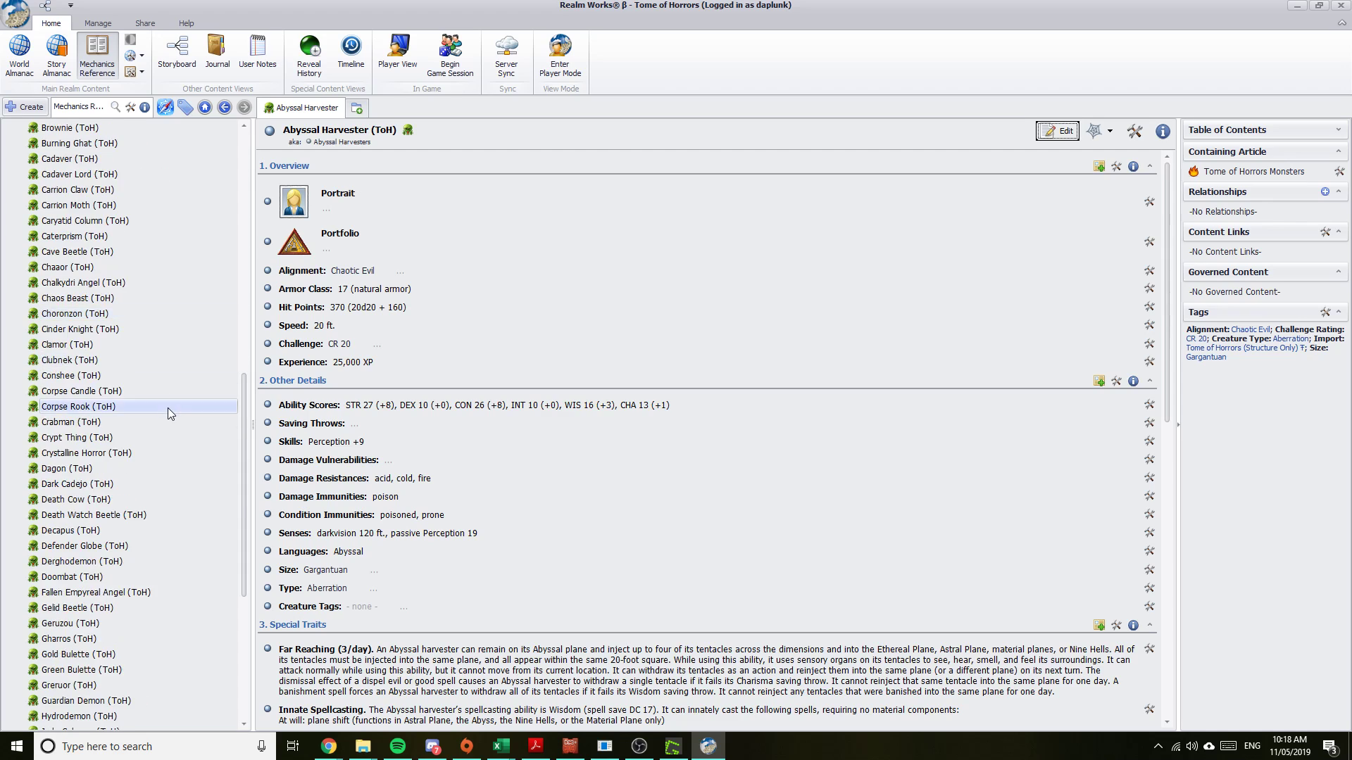
scroll(168, 412, "up", 20)
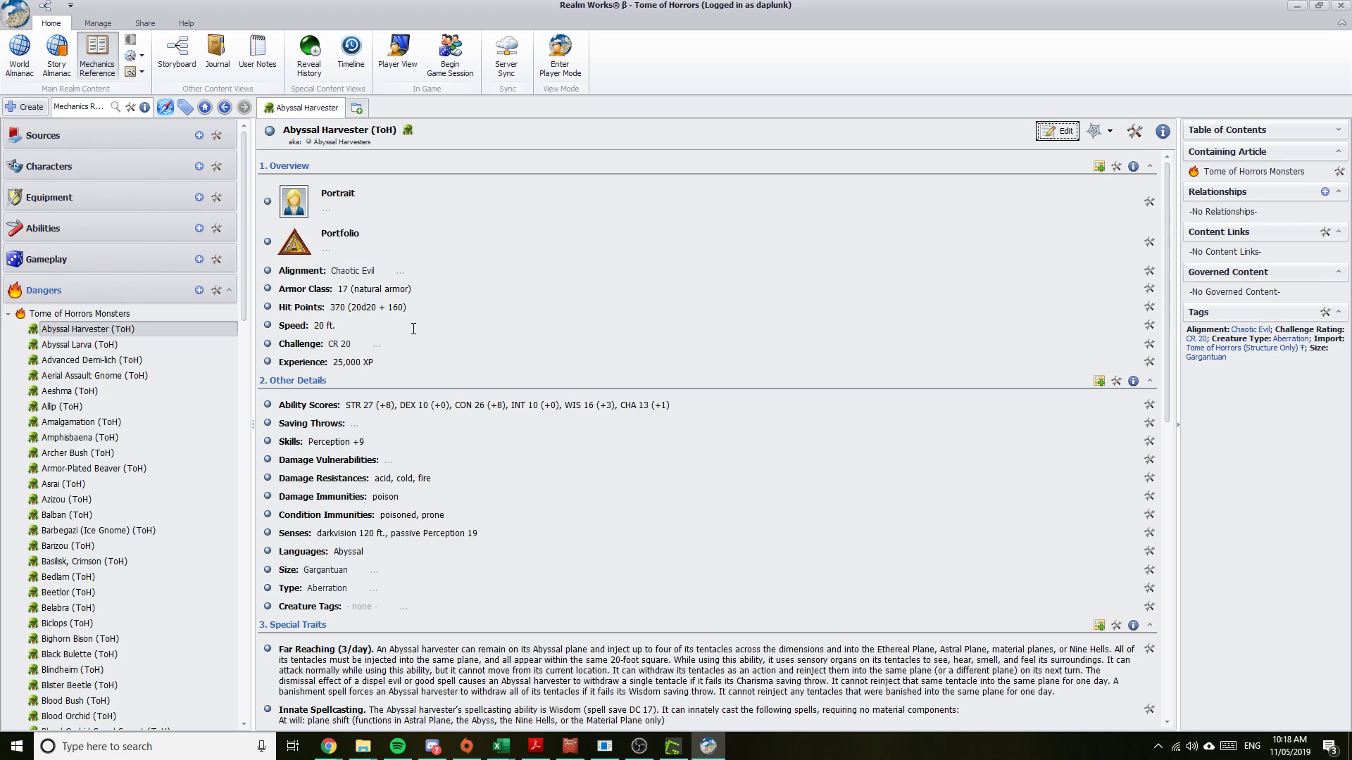
scroll(415, 328, "down", 3)
scroll(419, 329, "down", 6)
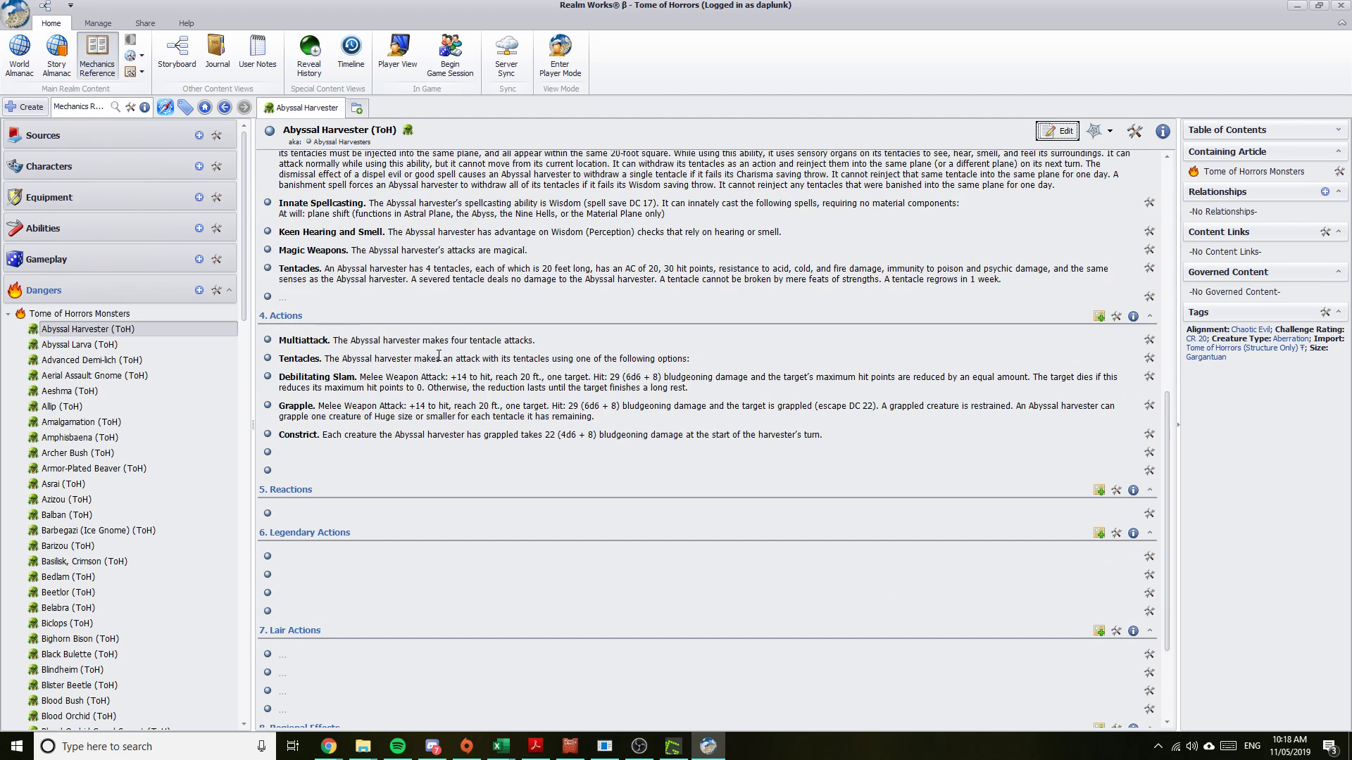
scroll(439, 355, "up", 3)
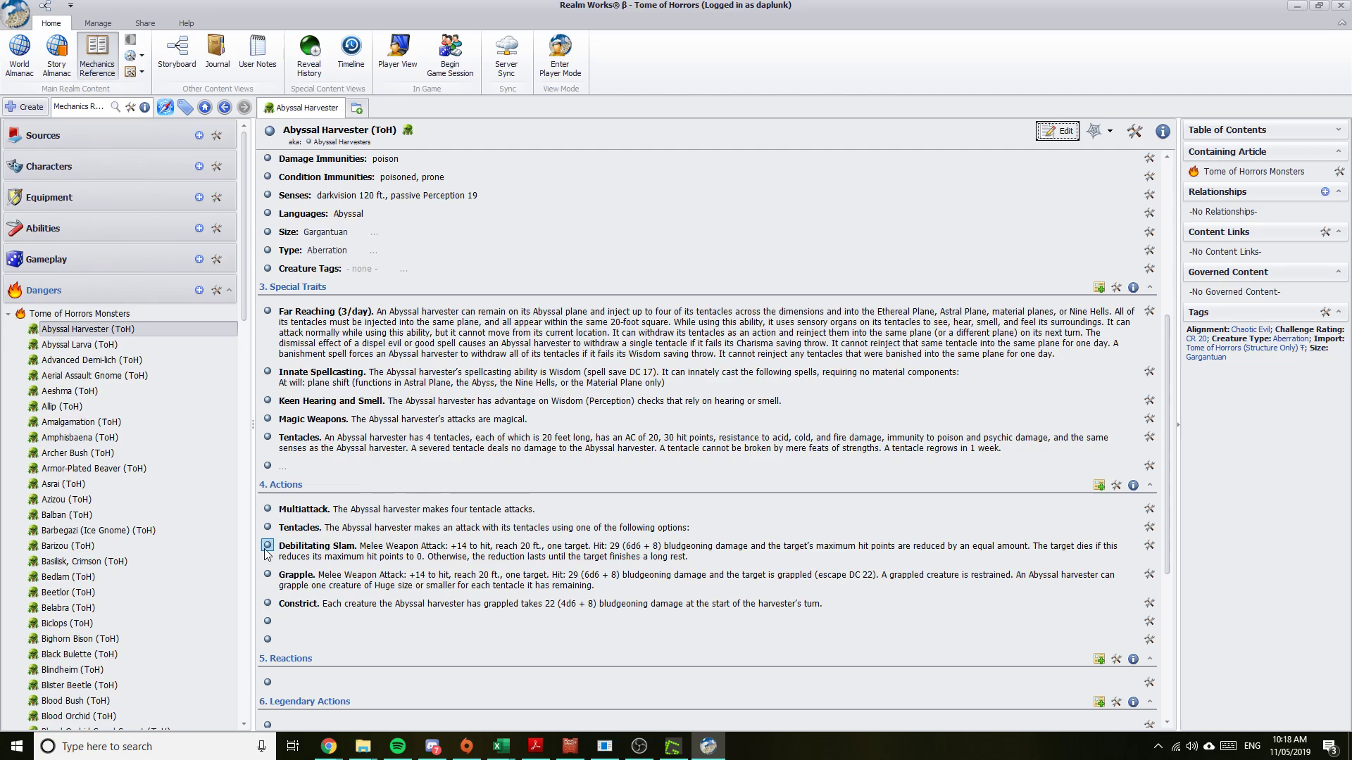
Open the Woods Ape (ToH) article at the end of the creature list and check its sections
scroll(145, 515, "down", 8)
scroll(146, 515, "down", 10)
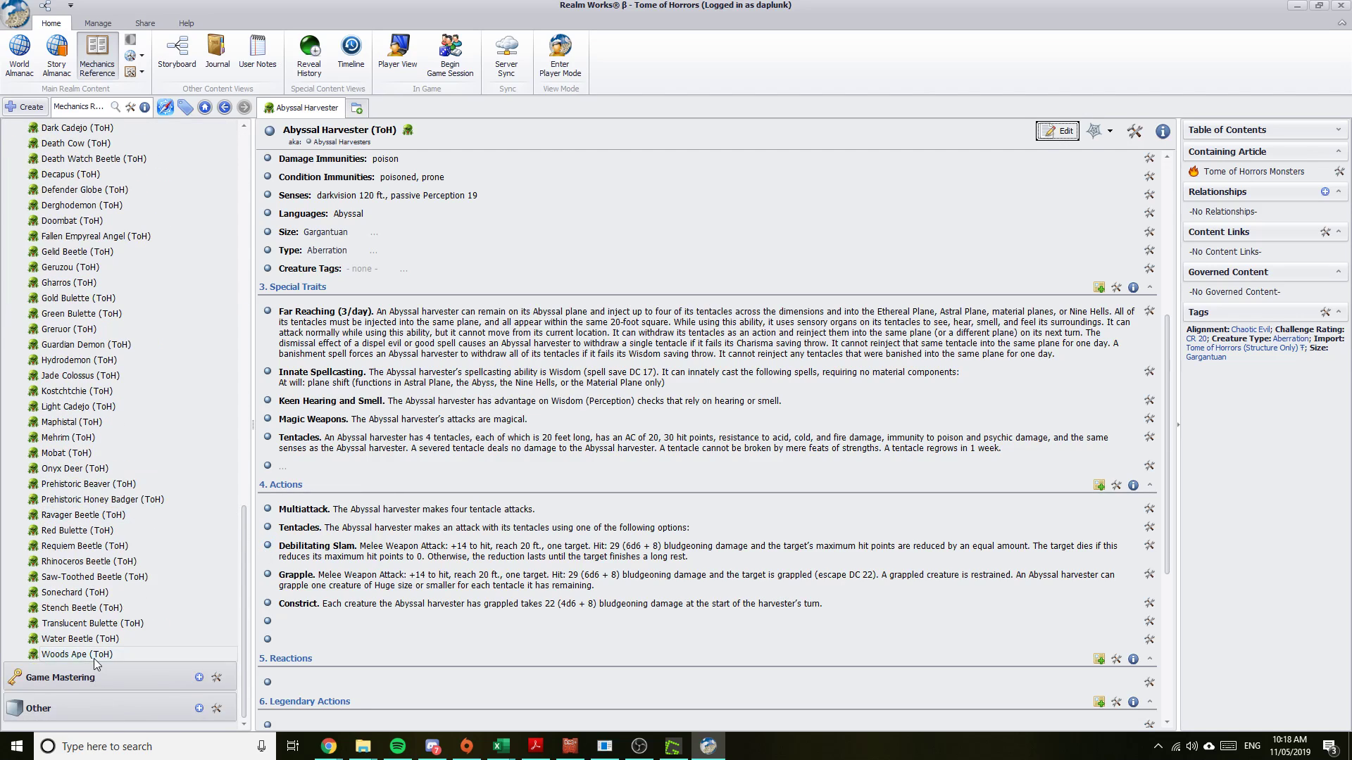
left_click(95, 654)
scroll(486, 469, "down", 5)
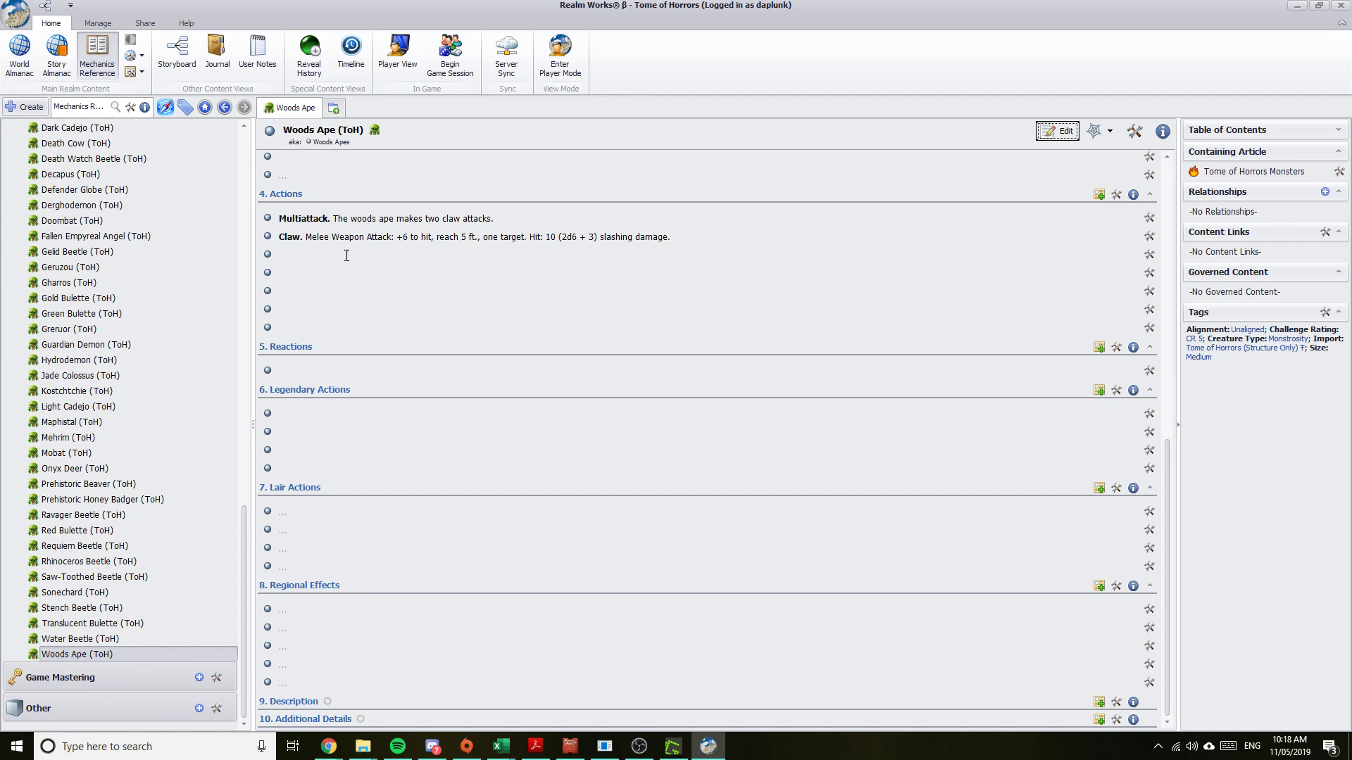
Open the Translucent Bulette (ToH) article and check its details, special traits and the italic attack text under Actions
left_click(92, 623)
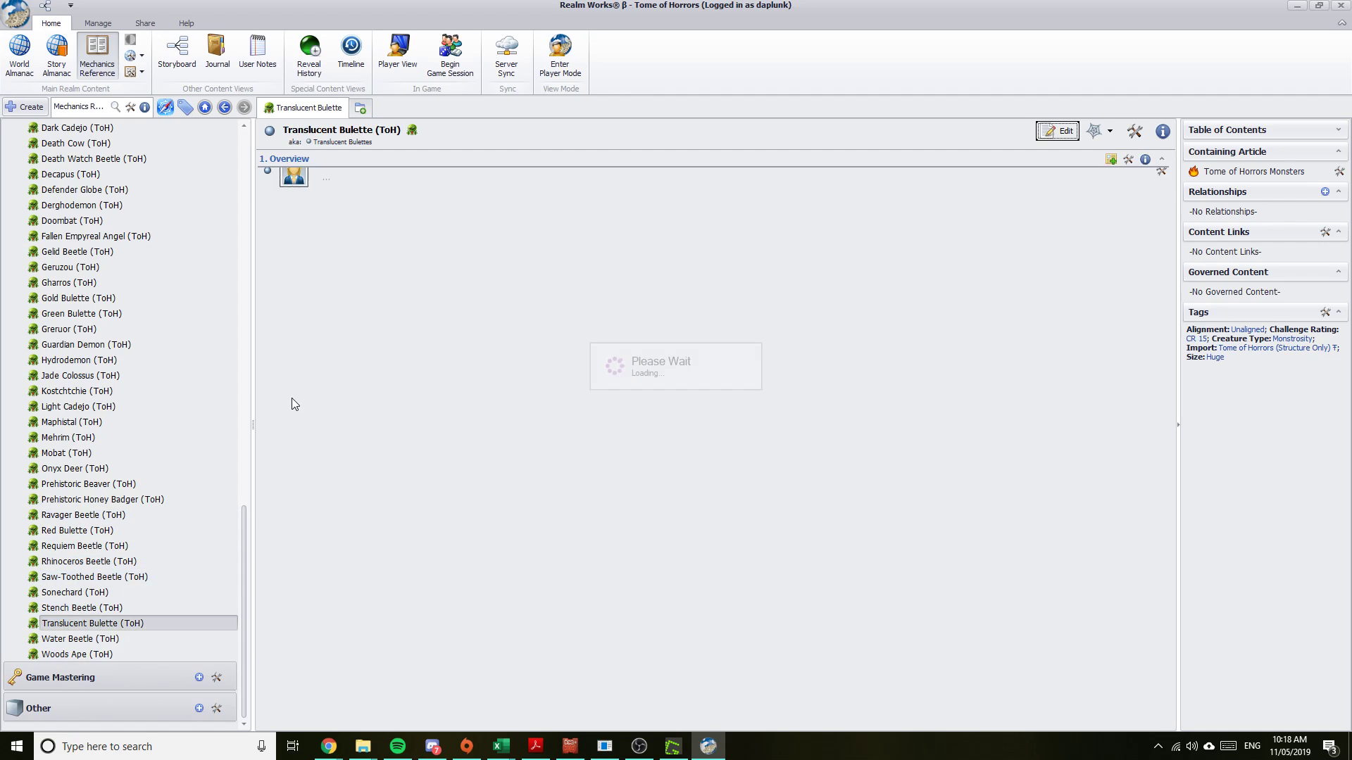
scroll(442, 381, "down", 5)
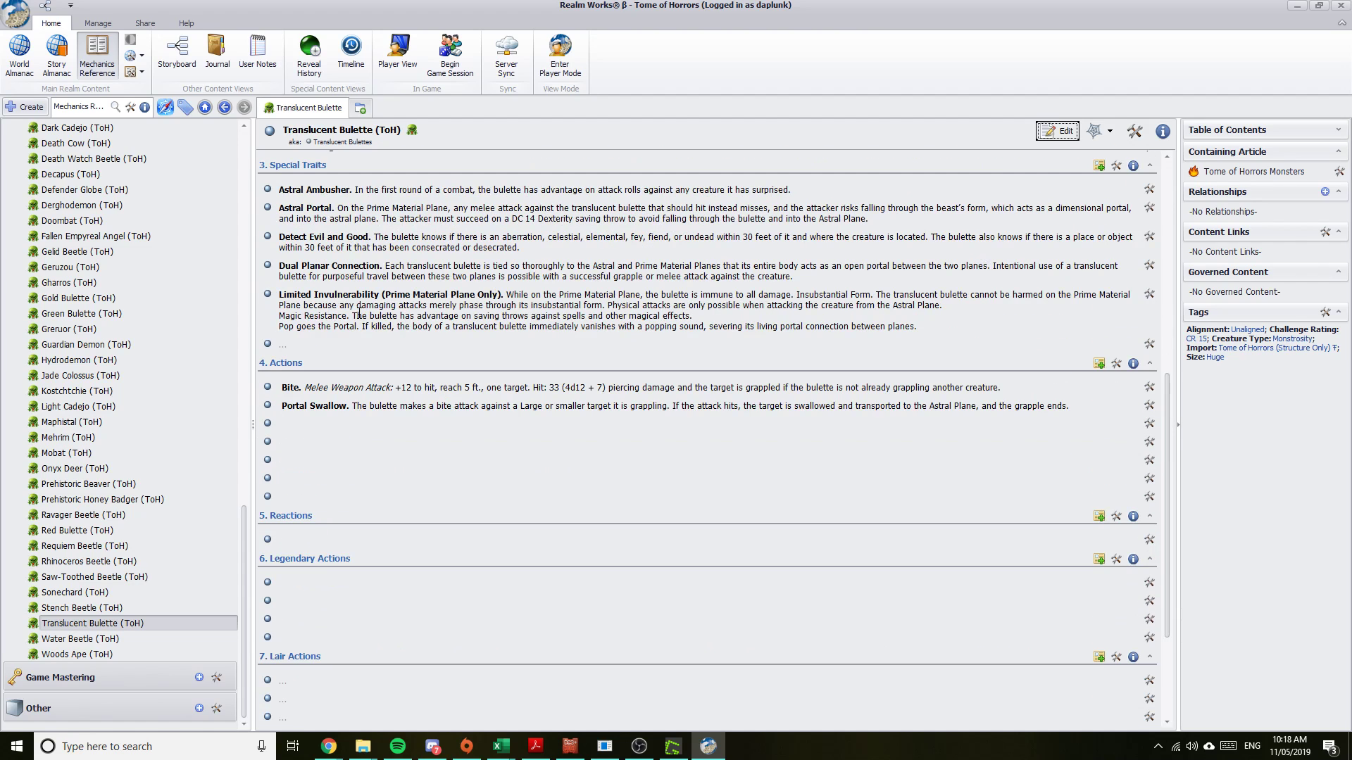
left_click_drag(398, 391, 303, 387)
scroll(423, 350, "down", 2)
scroll(398, 446, "up", 8)
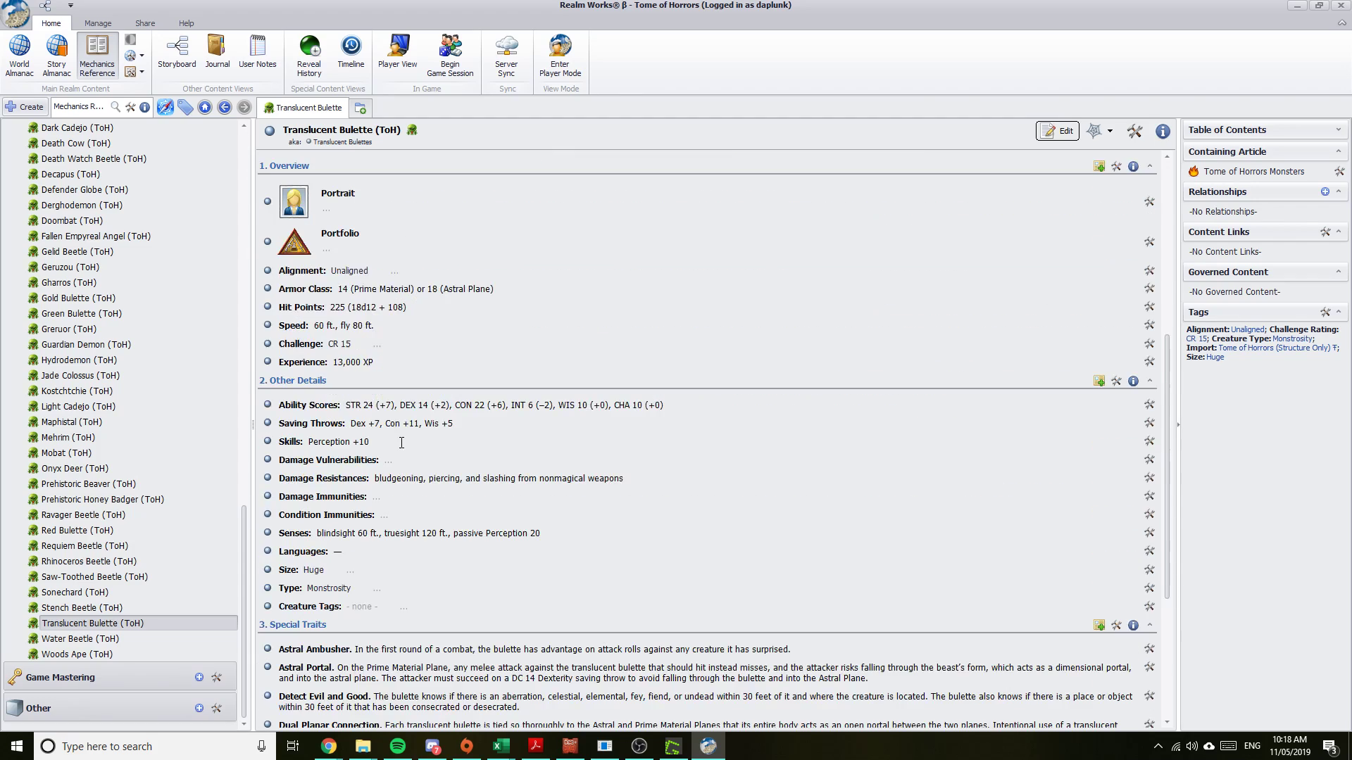
scroll(382, 395, "down", 6)
scroll(382, 394, "up", 4)
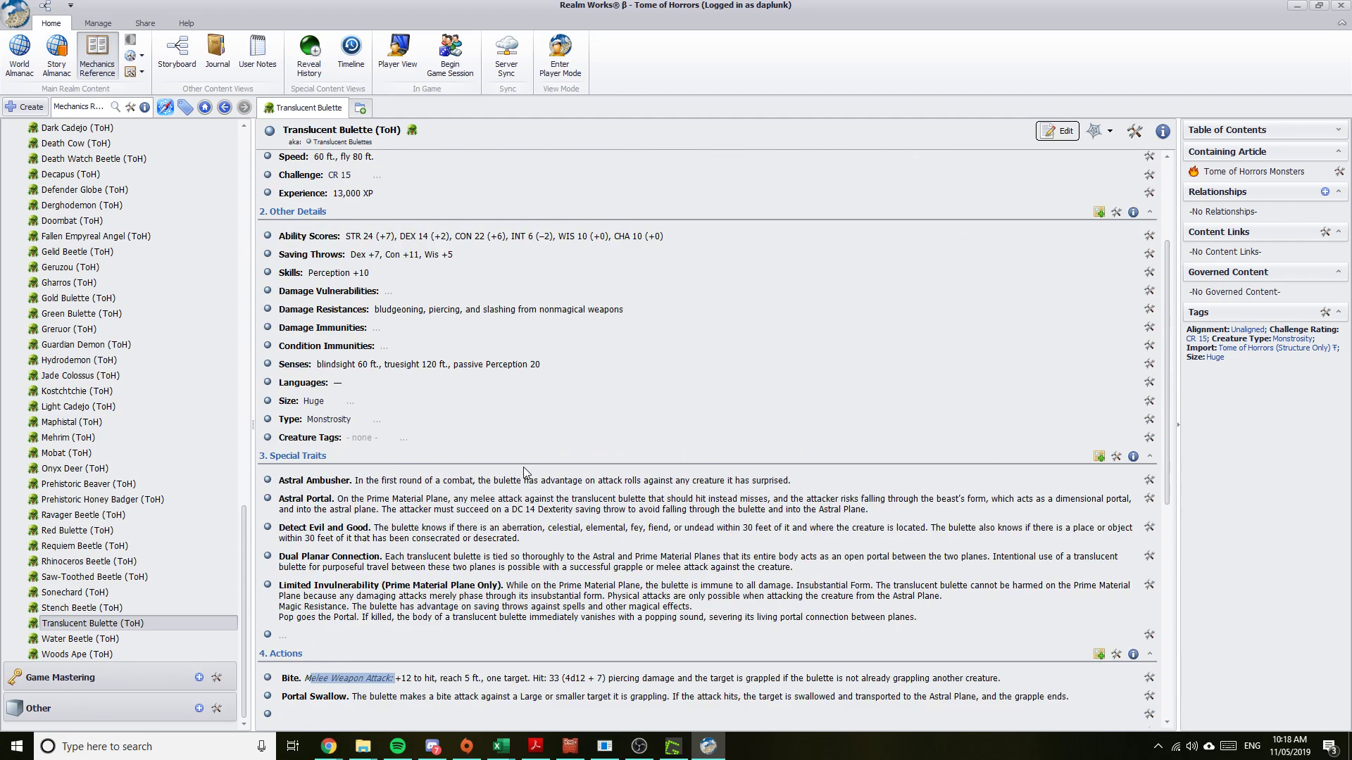
scroll(525, 473, "down", 1)
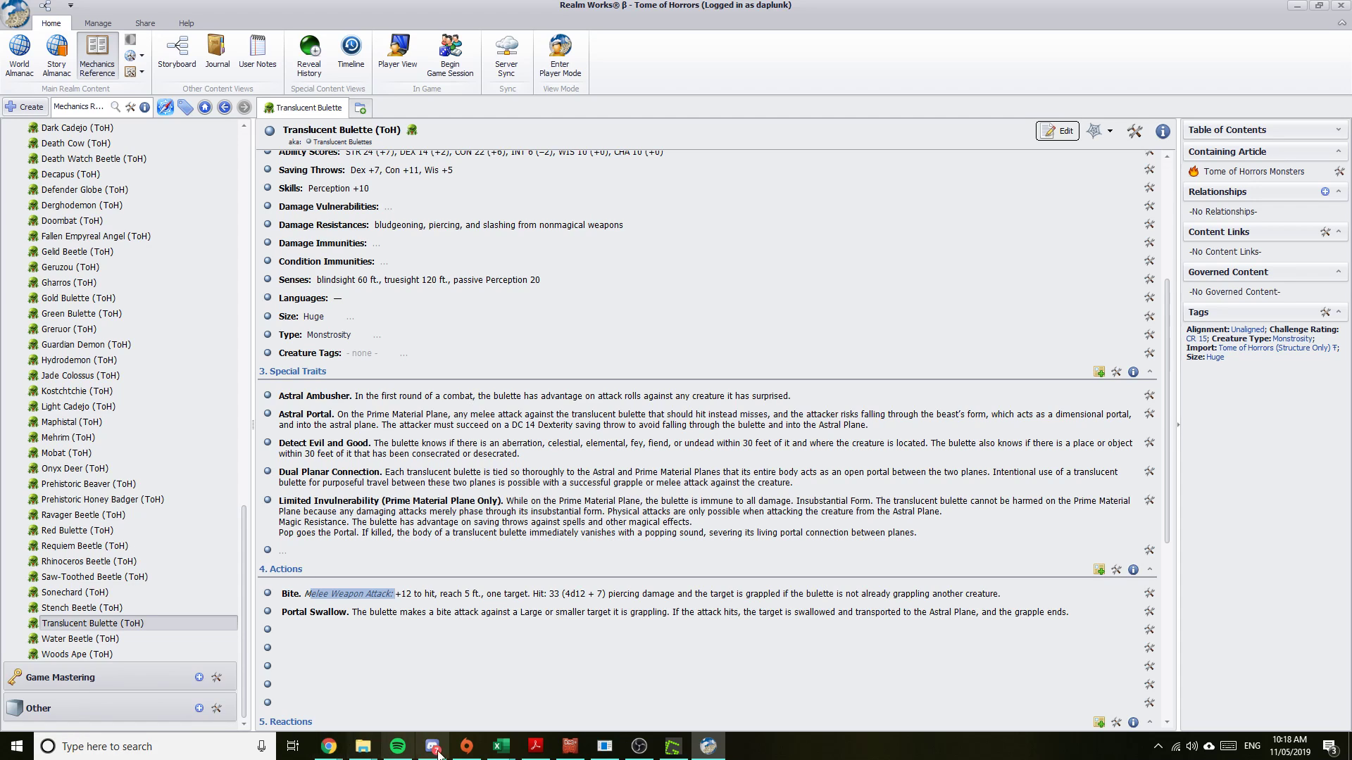
Switch to the Monster Parser.xlsm workbook in Excel and unhide the hidden columns between B and Q on the Tome of Horrors sheet
left_click(500, 747)
left_click(421, 680)
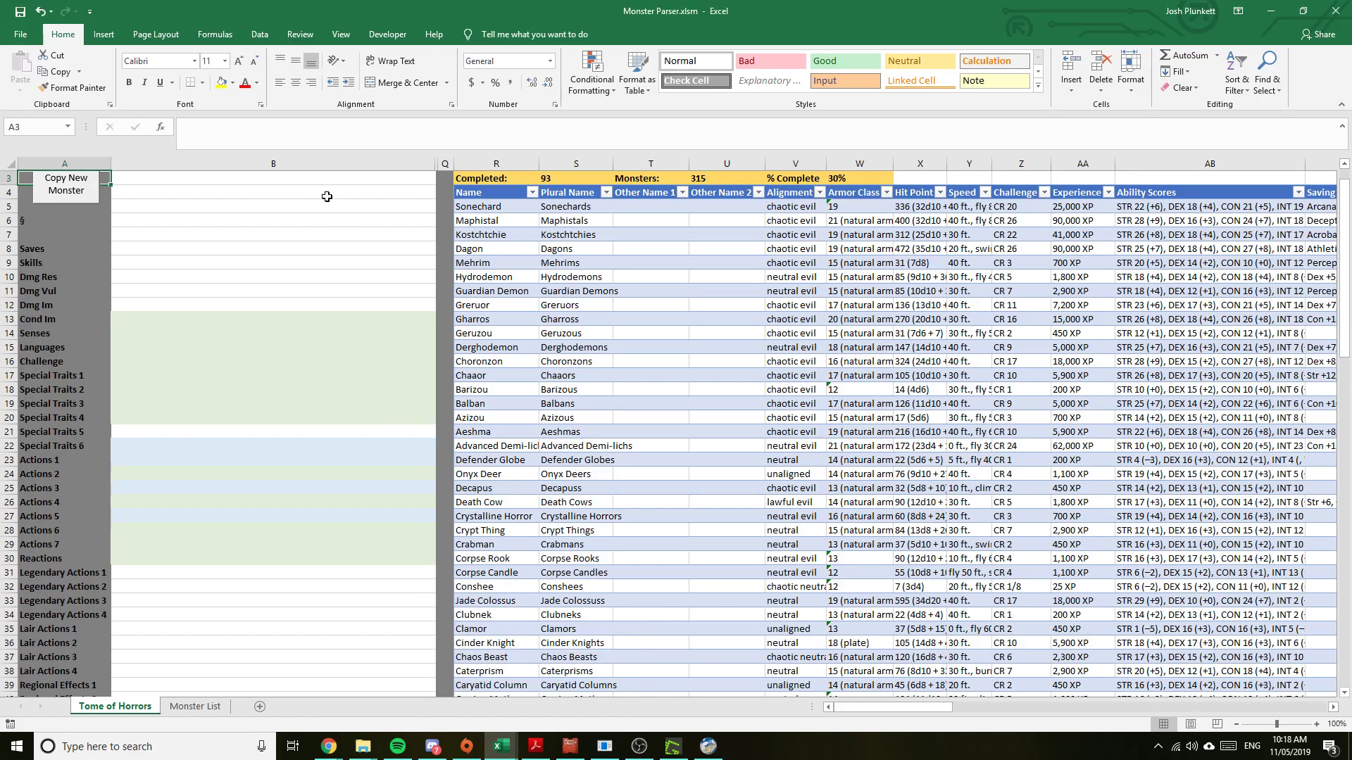
left_click_drag(446, 163, 419, 163)
right_click(419, 163)
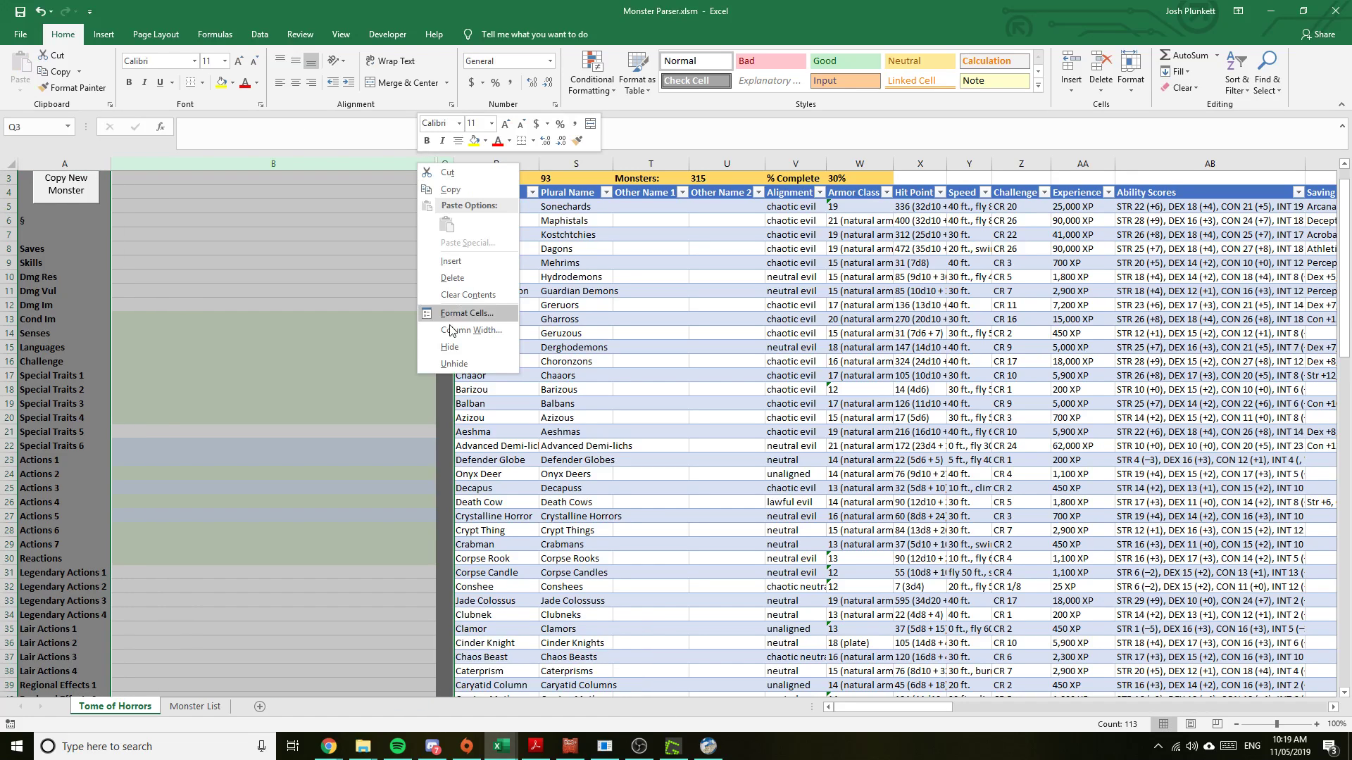
left_click(458, 364)
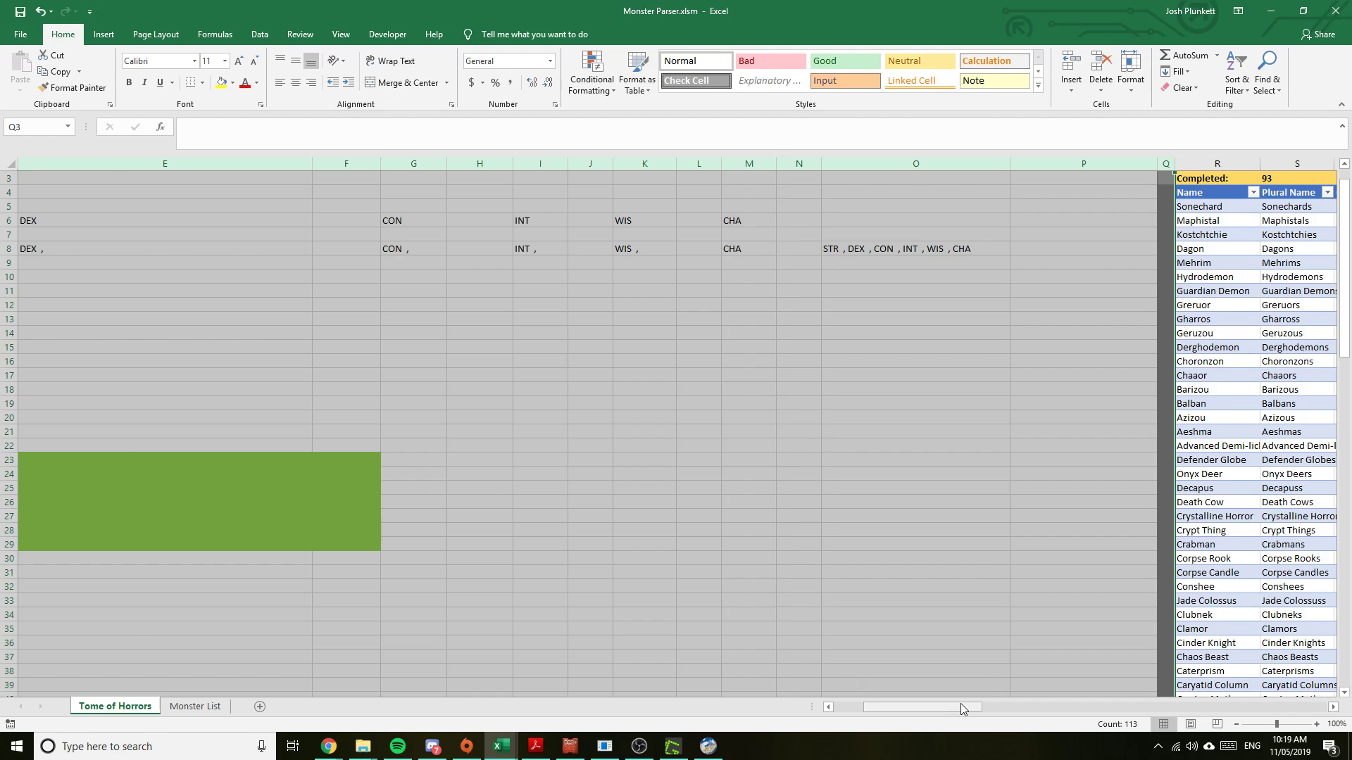
left_click_drag(962, 709, 928, 709)
scroll(705, 472, "up", 2)
left_click(403, 329)
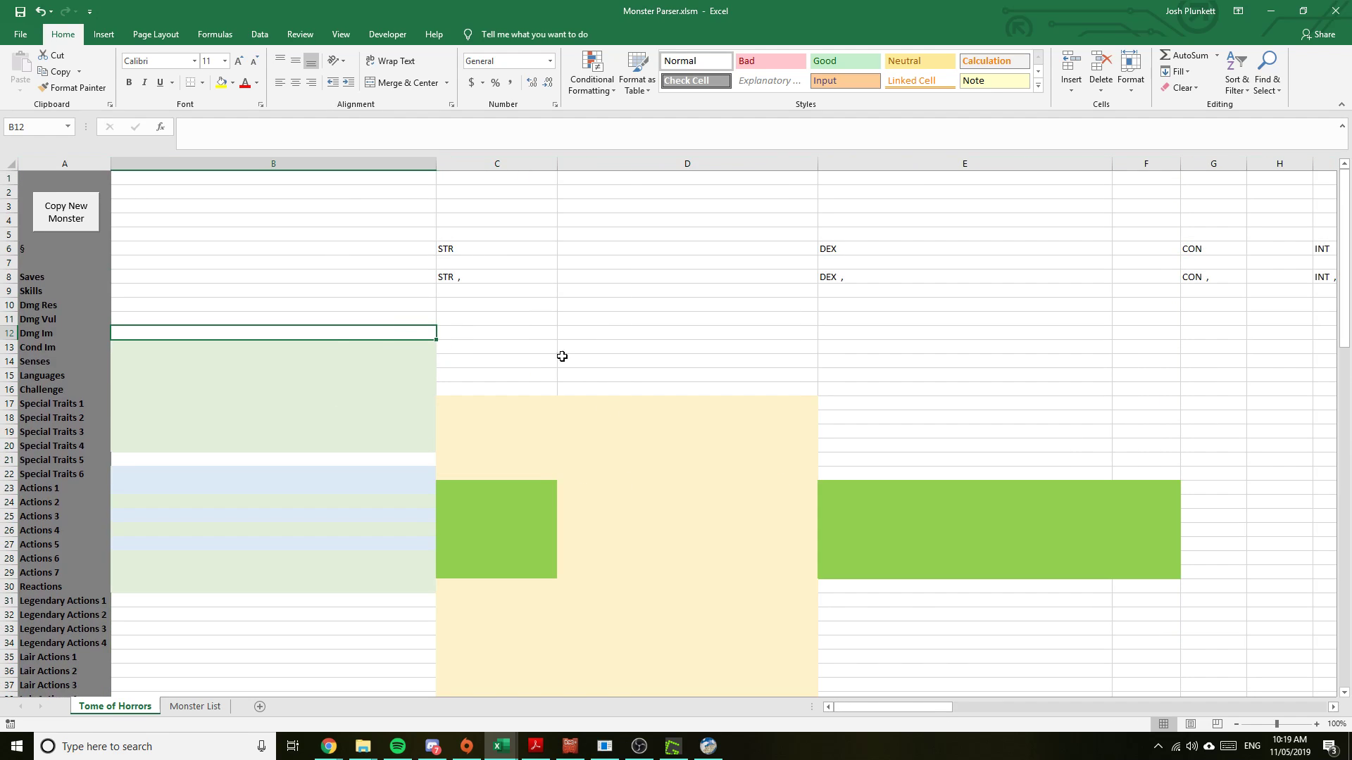
left_click(485, 254)
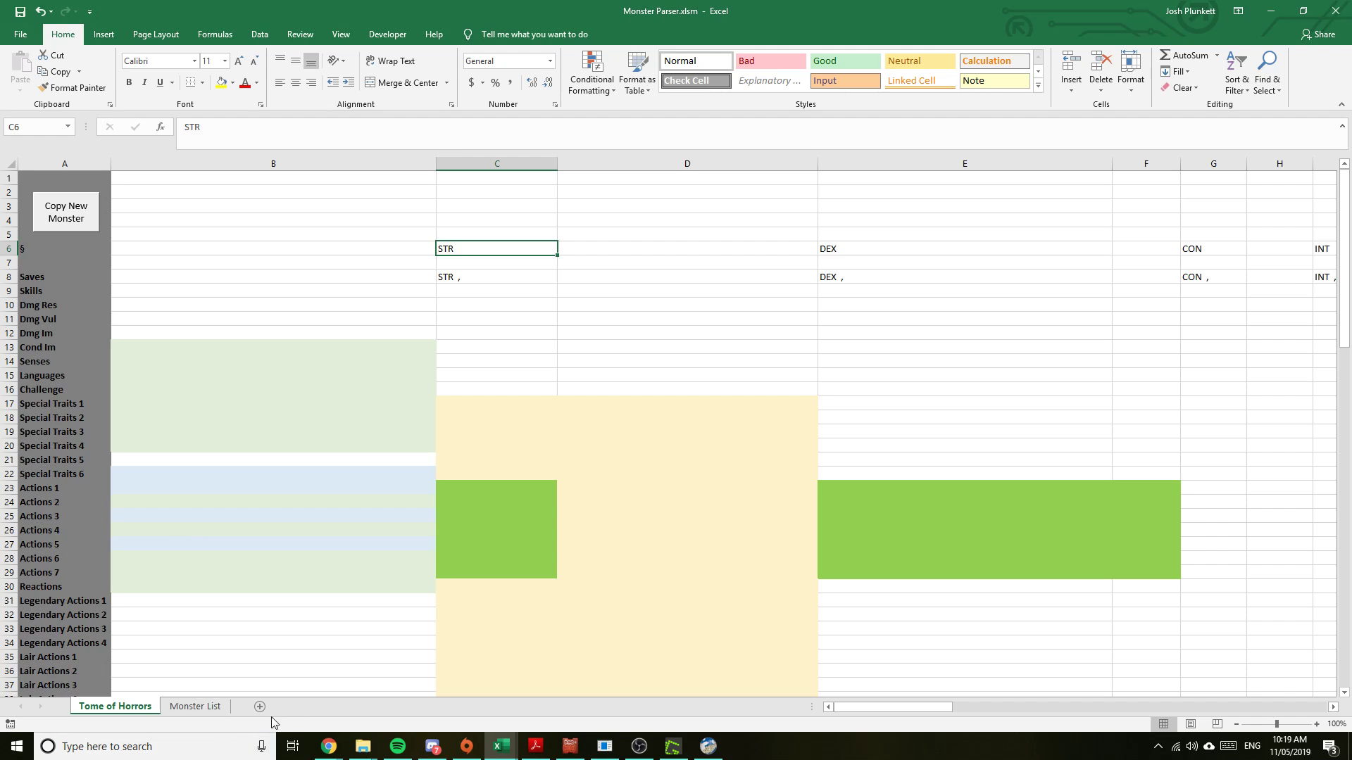
left_click(367, 750)
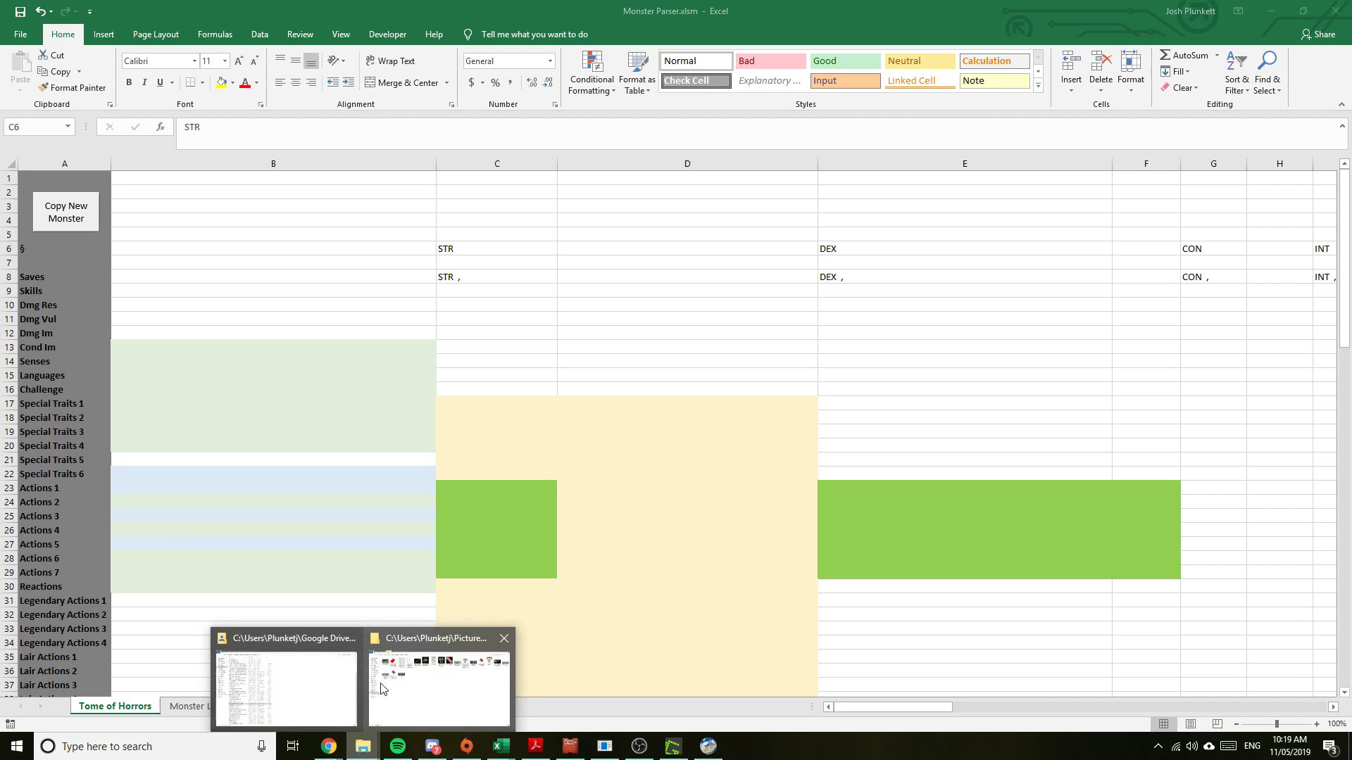
left_click(434, 689)
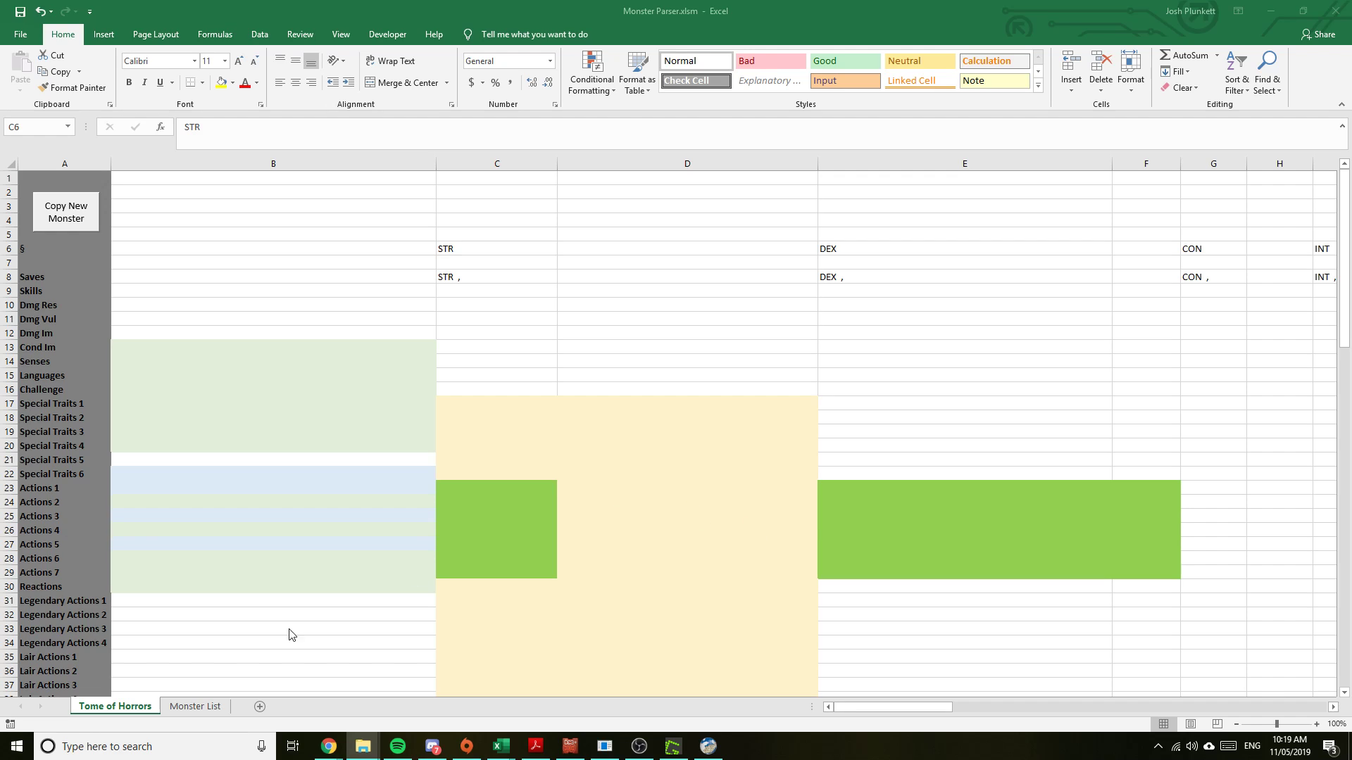
Unhide the hidden worksheet Sheet2 in the Monster Parser workbook
right_click(194, 710)
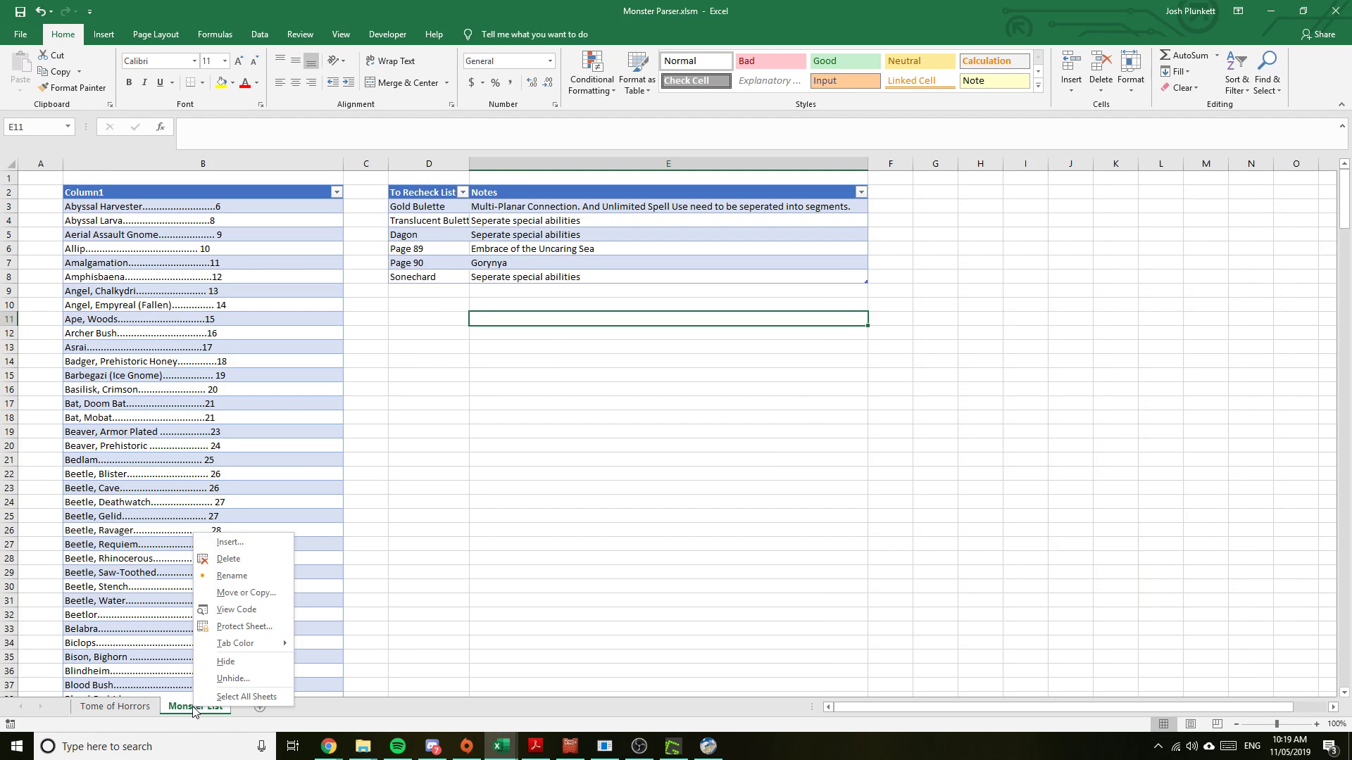
left_click(233, 678)
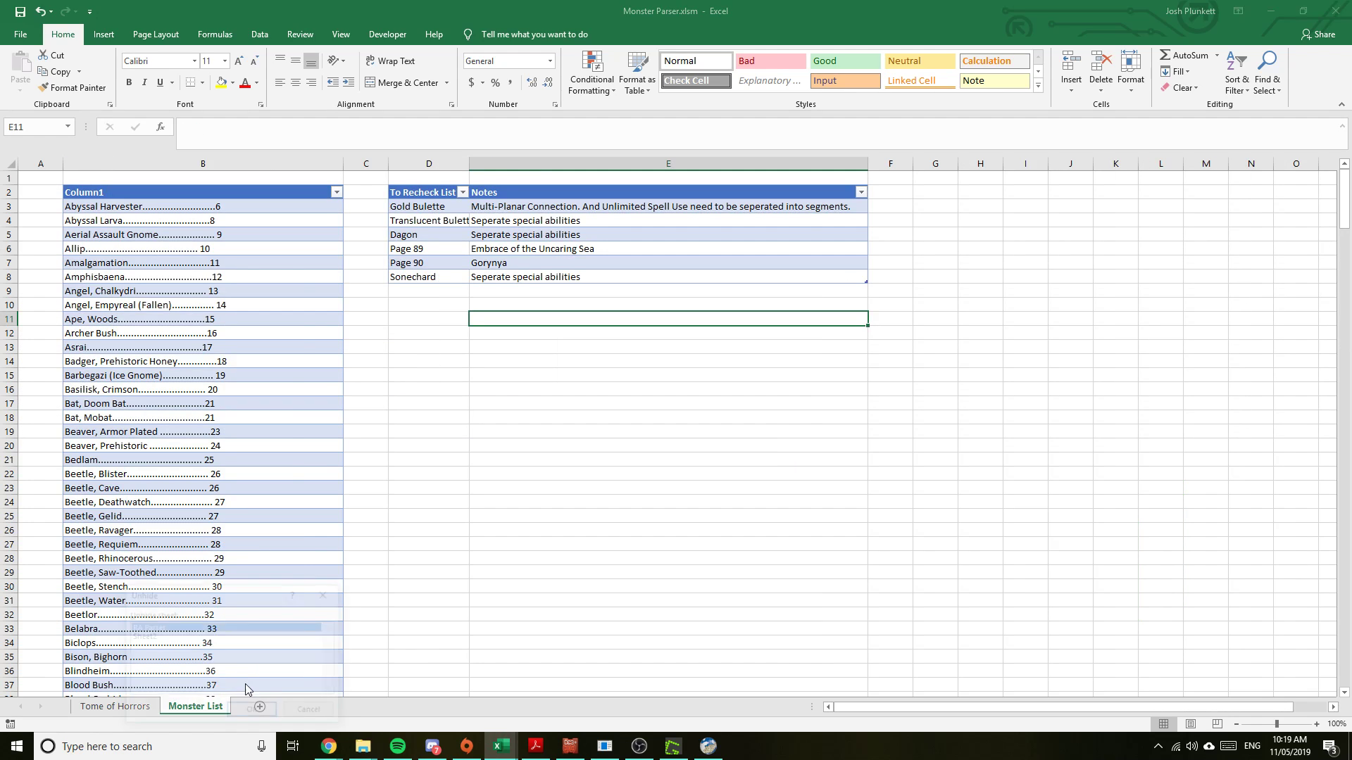
double_click(160, 637)
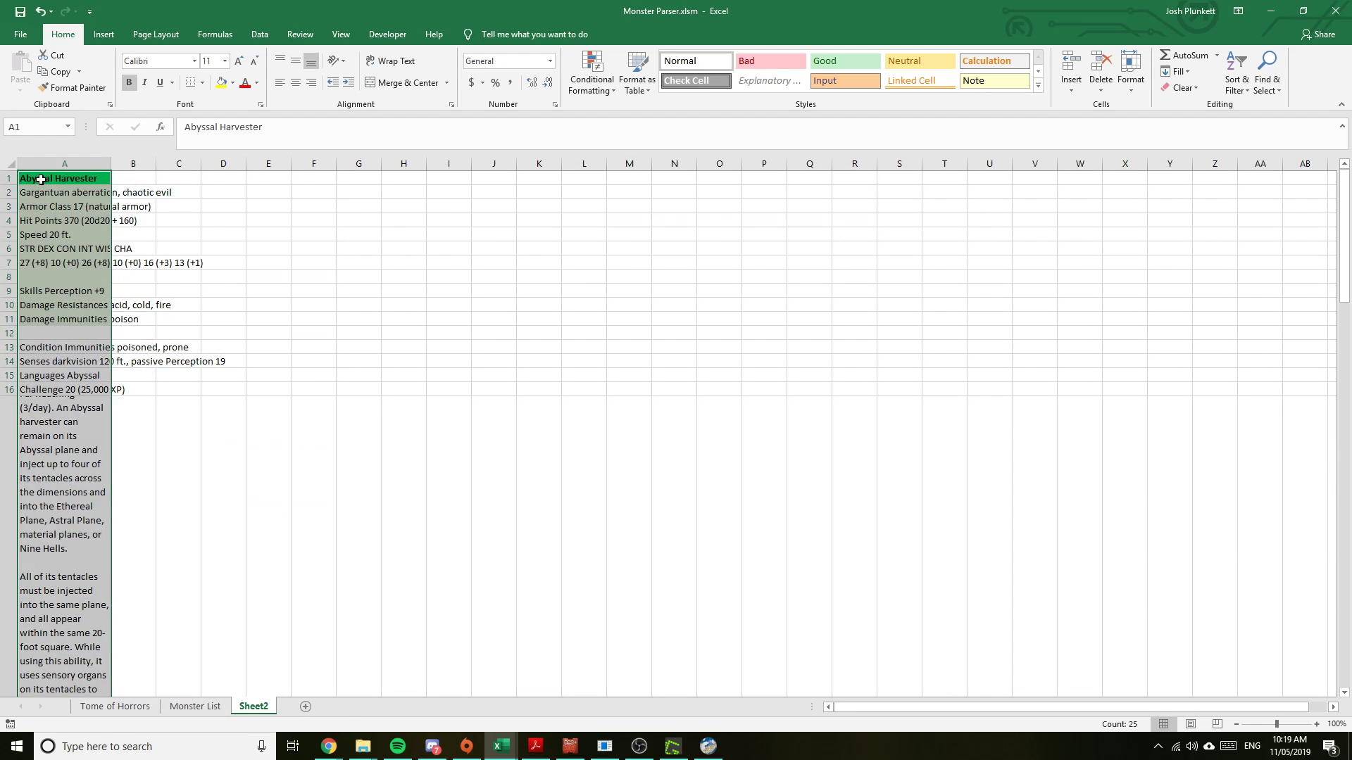
Copy the Abyssal Harvester stat block from column A of Sheet2 into the Tome of Horrors sheet starting at B1
key("ctrl+c")
left_click(115, 706)
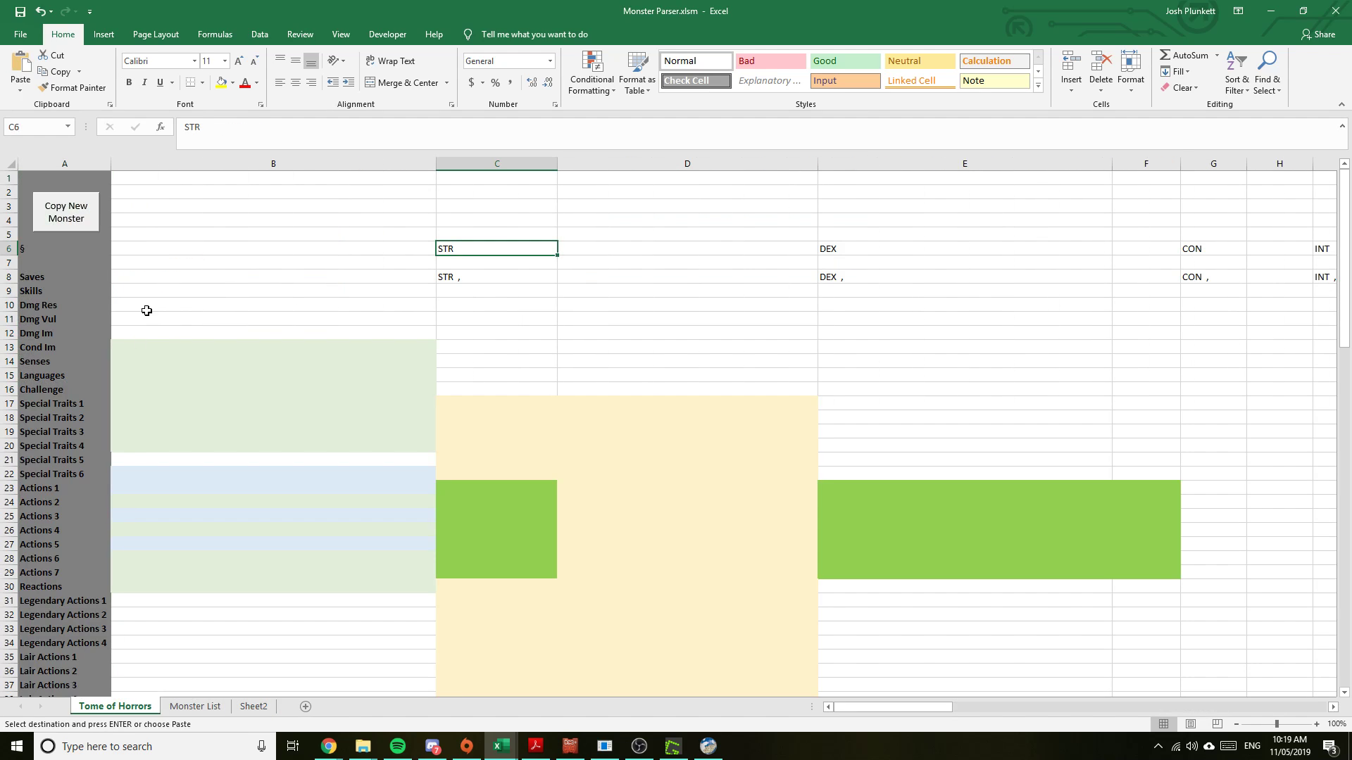
left_click(179, 186)
key("Return")
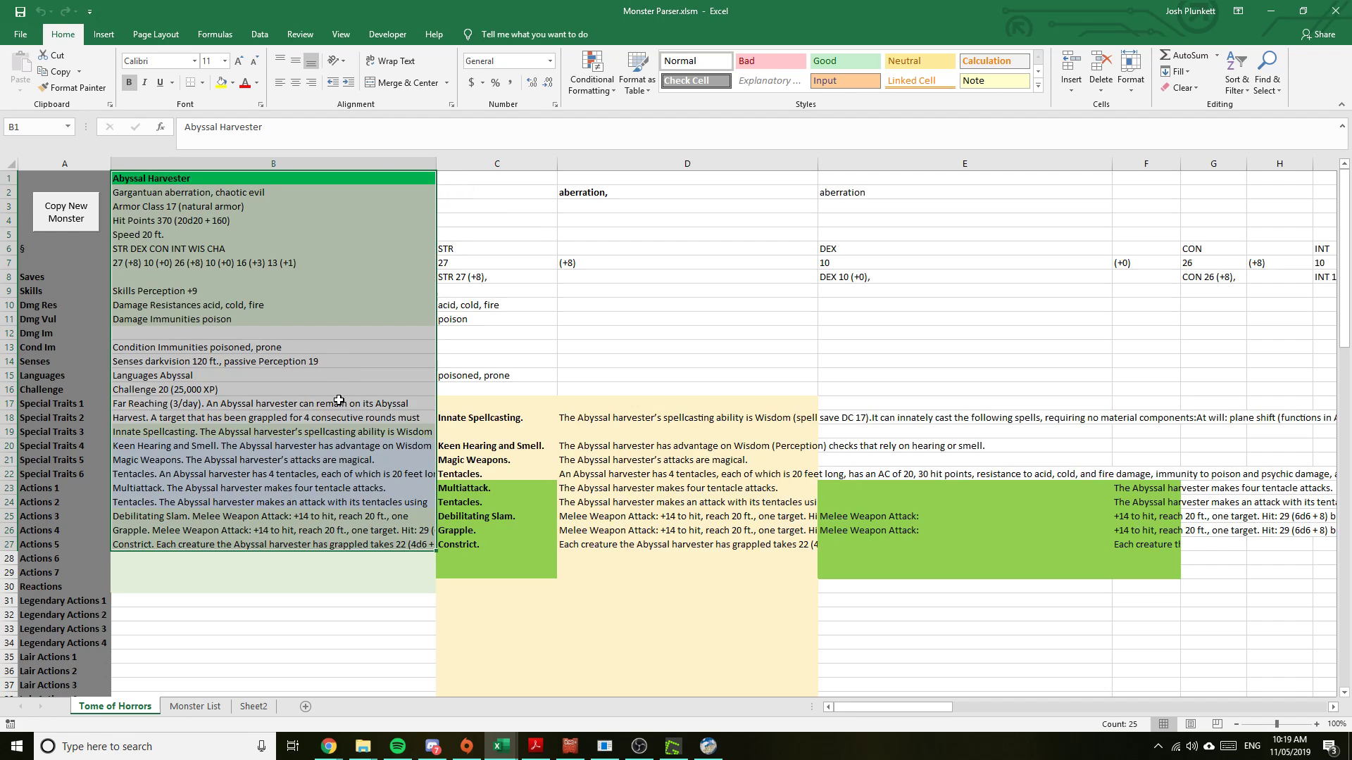
Examine the pasted stat block and the formula in D2 that extracts the creature type from B2
left_click(180, 427)
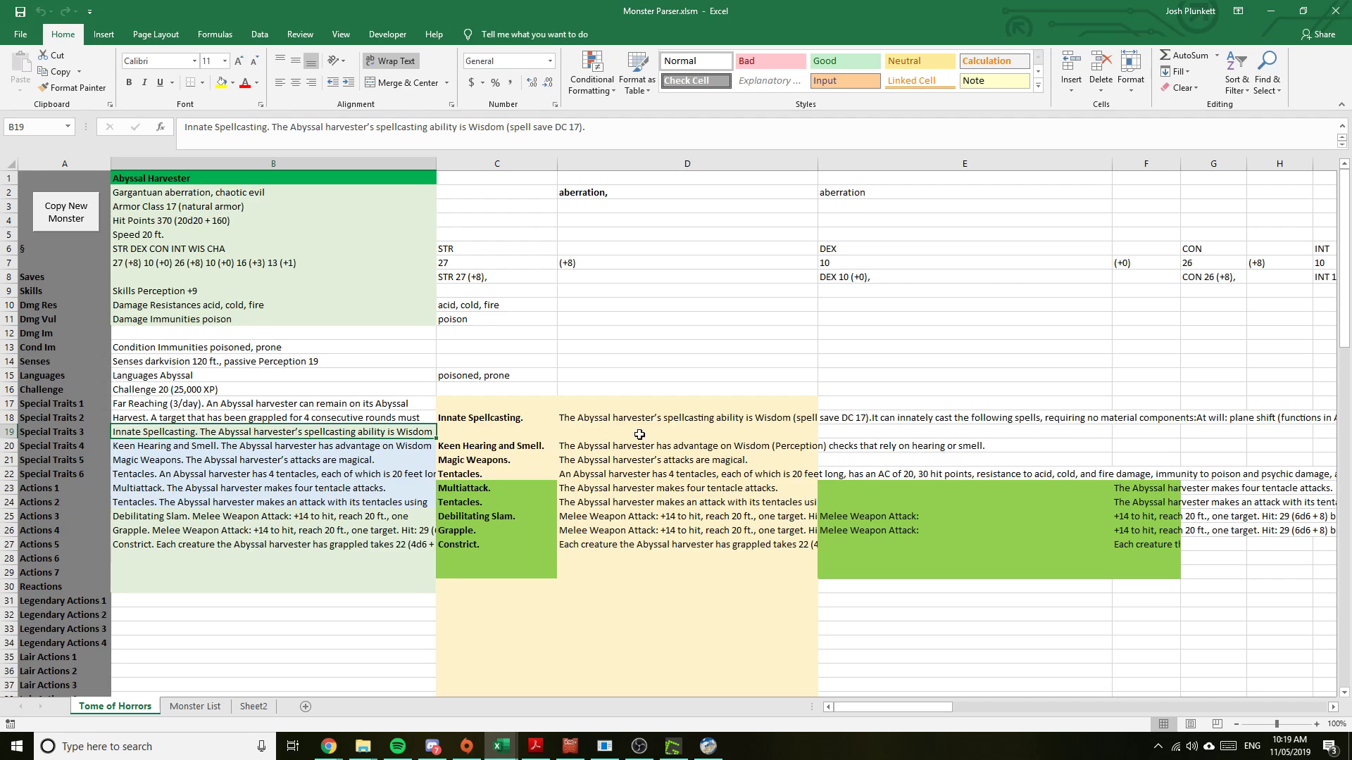
left_click(617, 226)
left_click(624, 192)
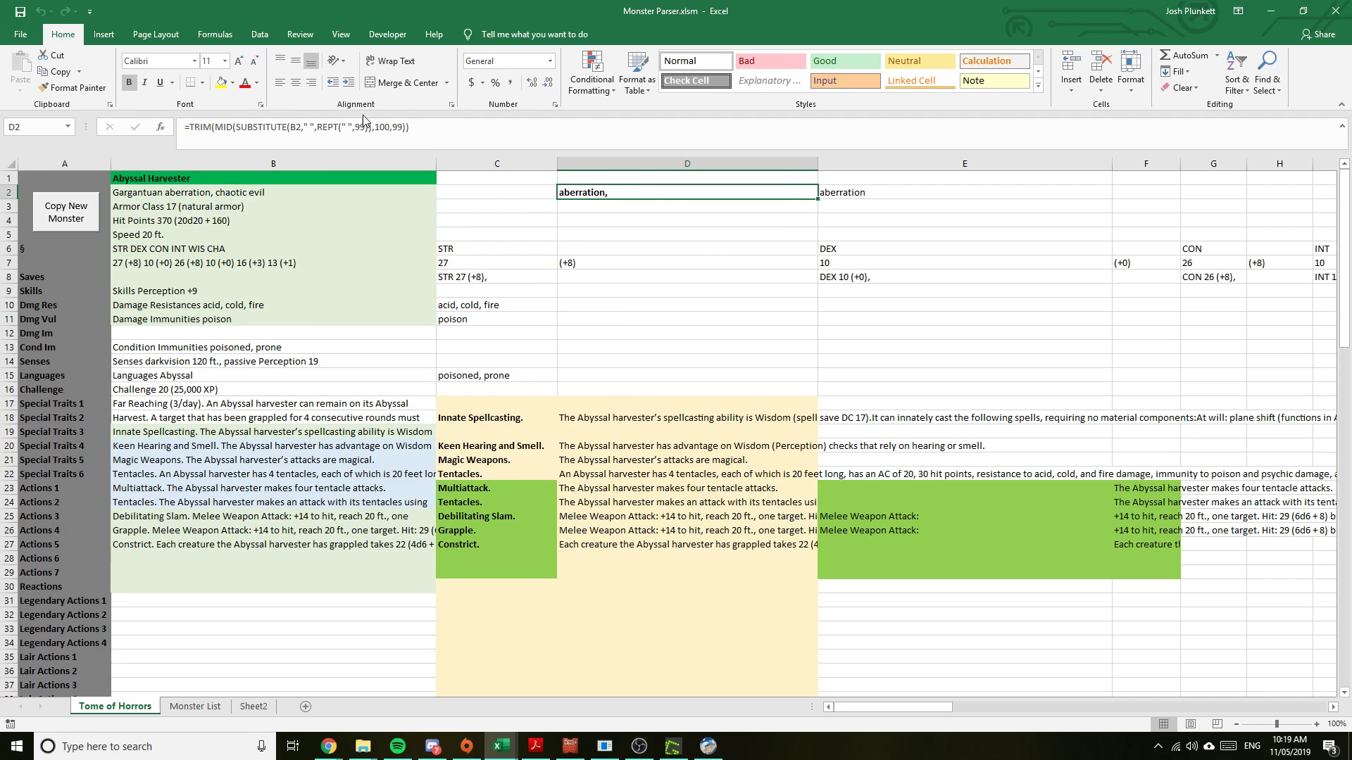
left_click(452, 131)
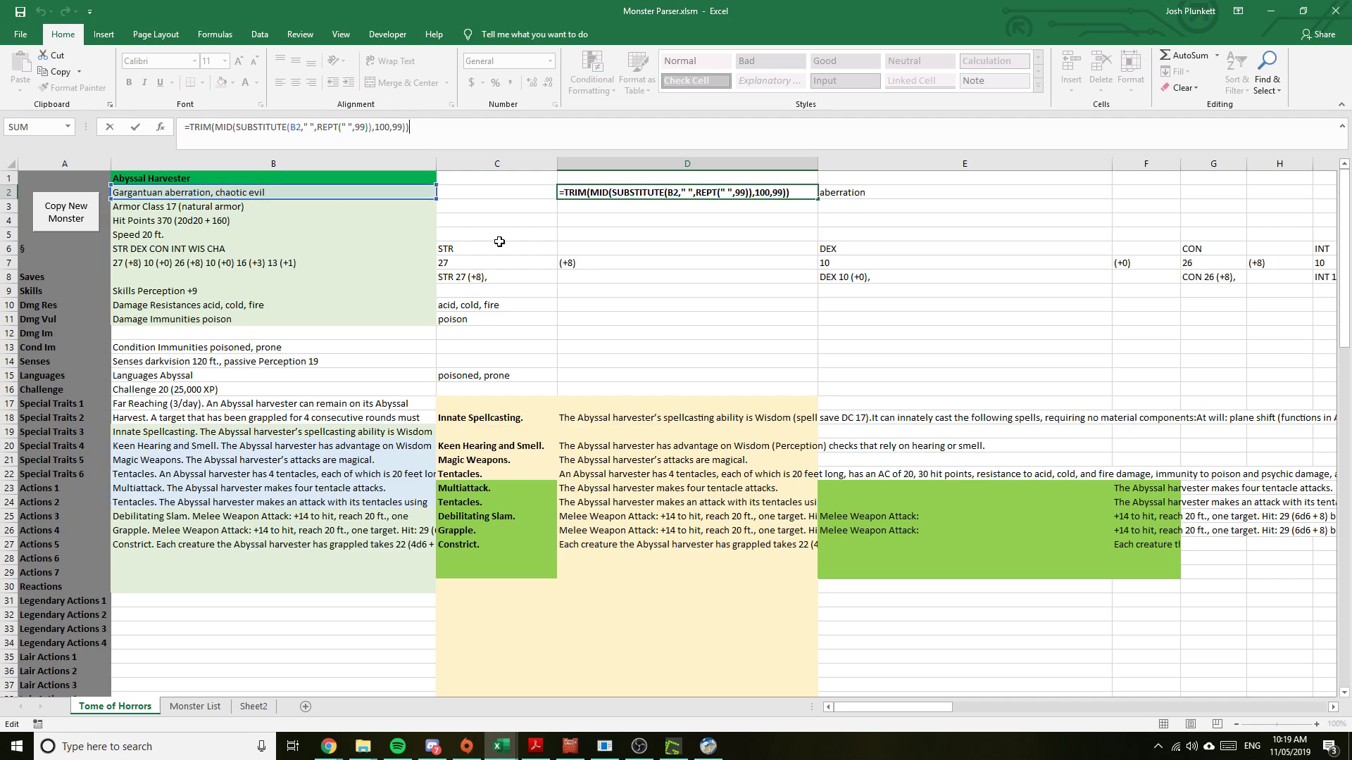
key("Return")
key("Up")
key("Right")
key("Left")
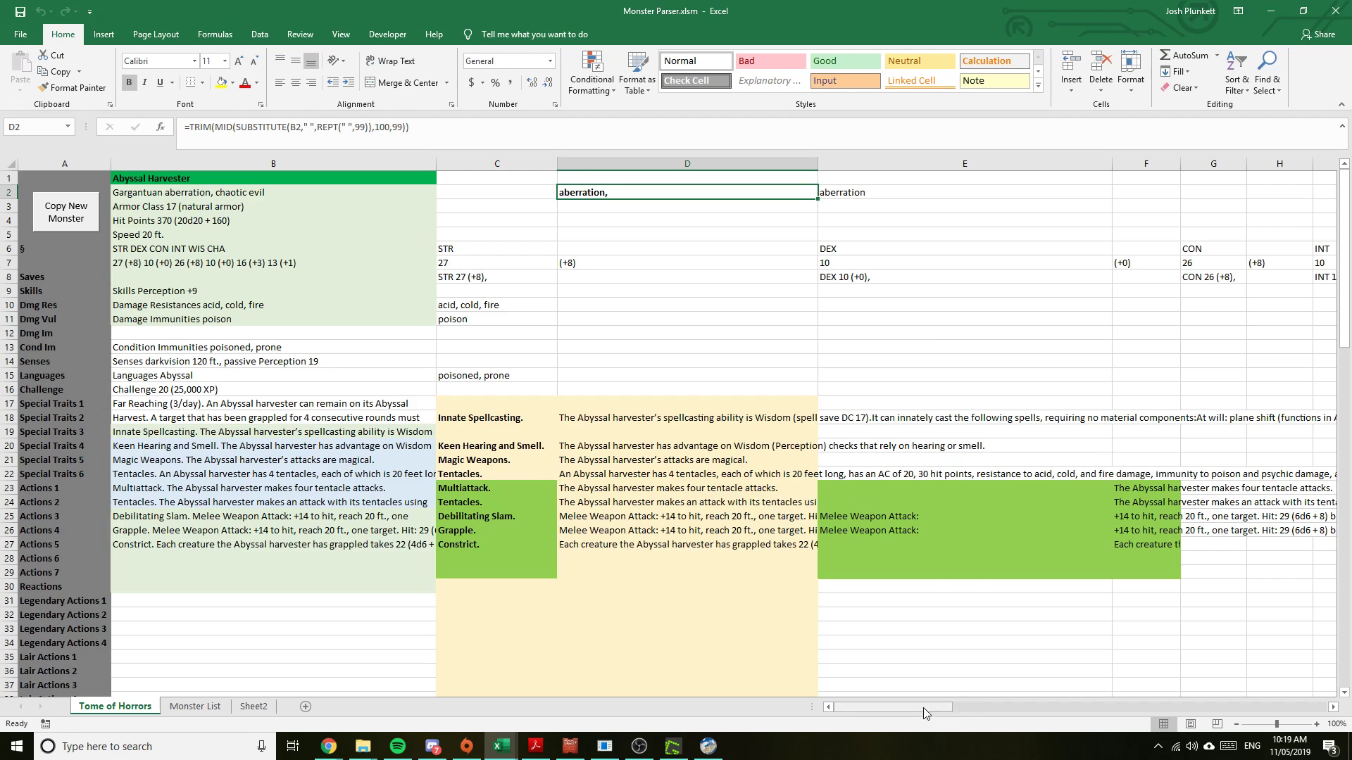
Review the parsed monster output row and examine the Size formula in AK2 with its reference to B2
left_click_drag(925, 707, 1044, 707)
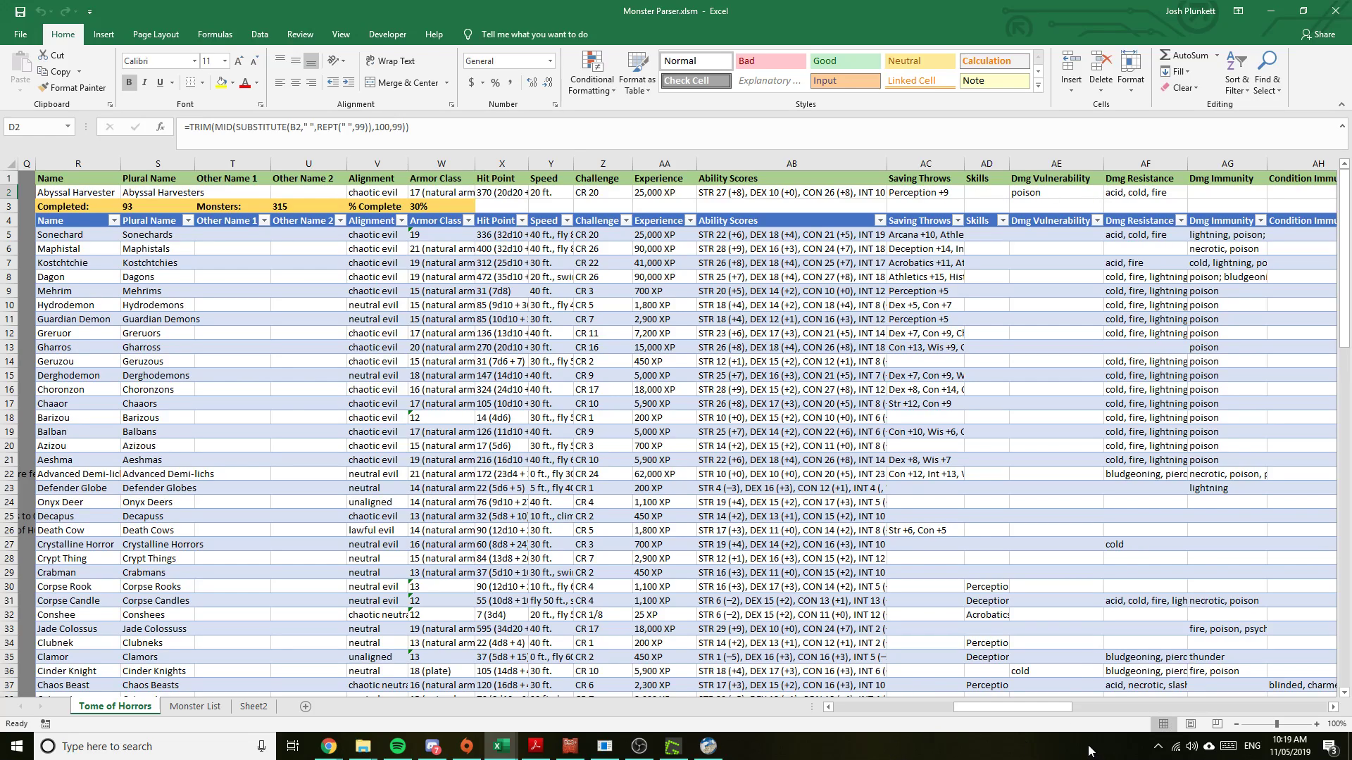
left_click_drag(1044, 707, 1097, 708)
double_click(1041, 192)
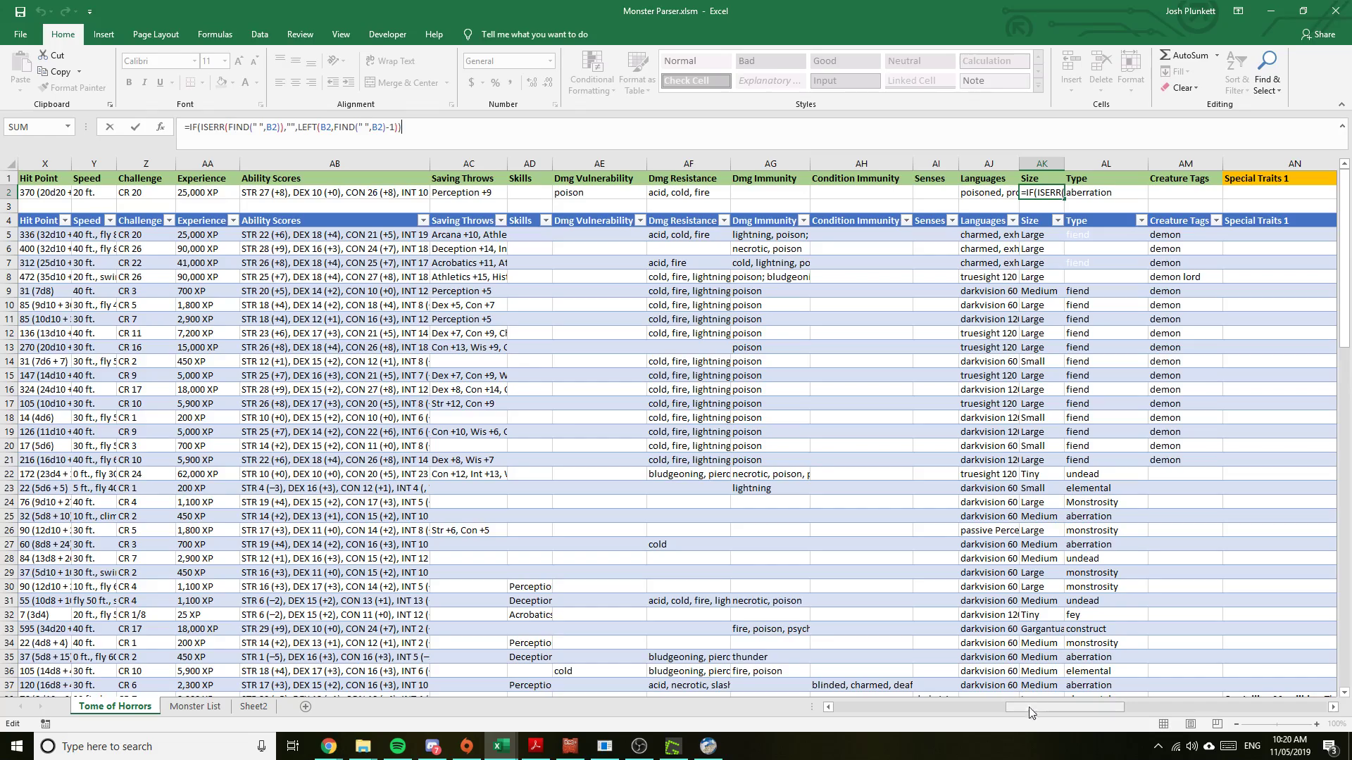
left_click_drag(1013, 706, 844, 735)
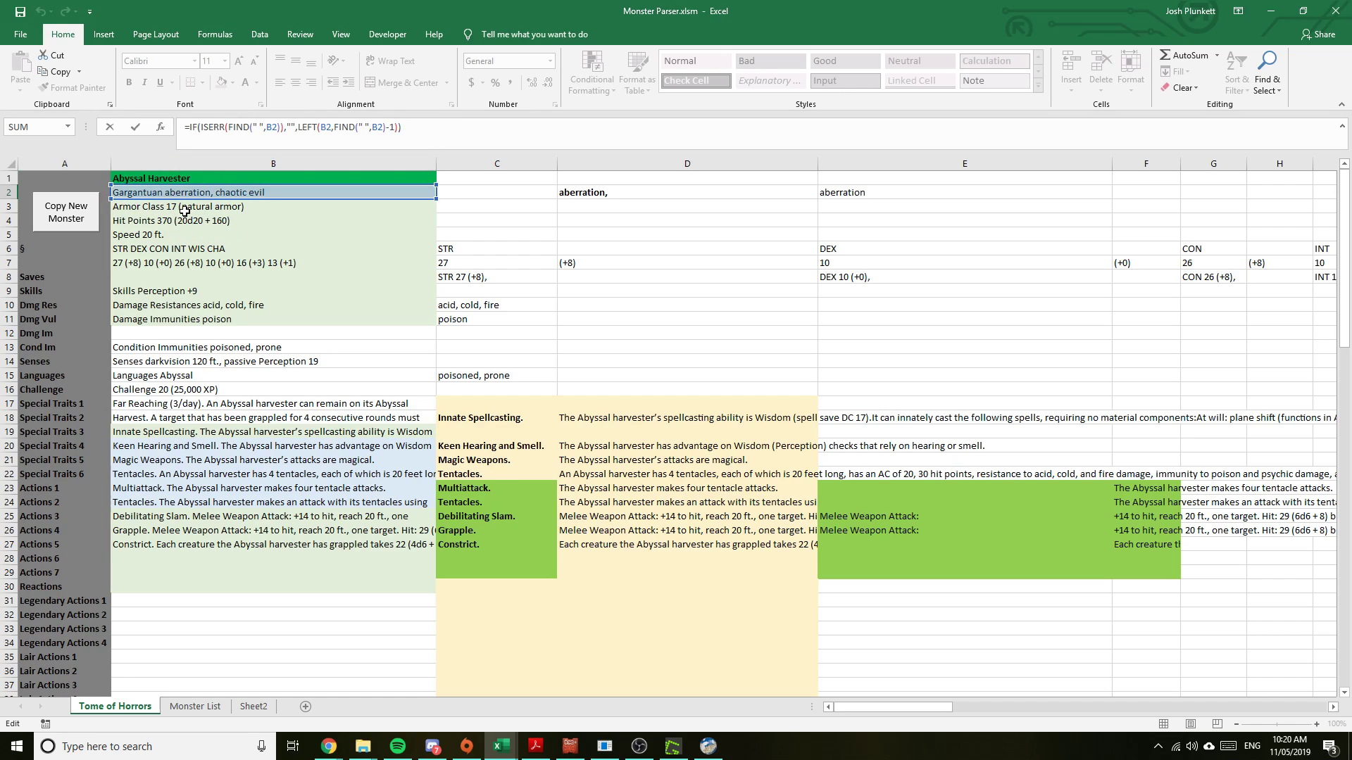
key("Escape")
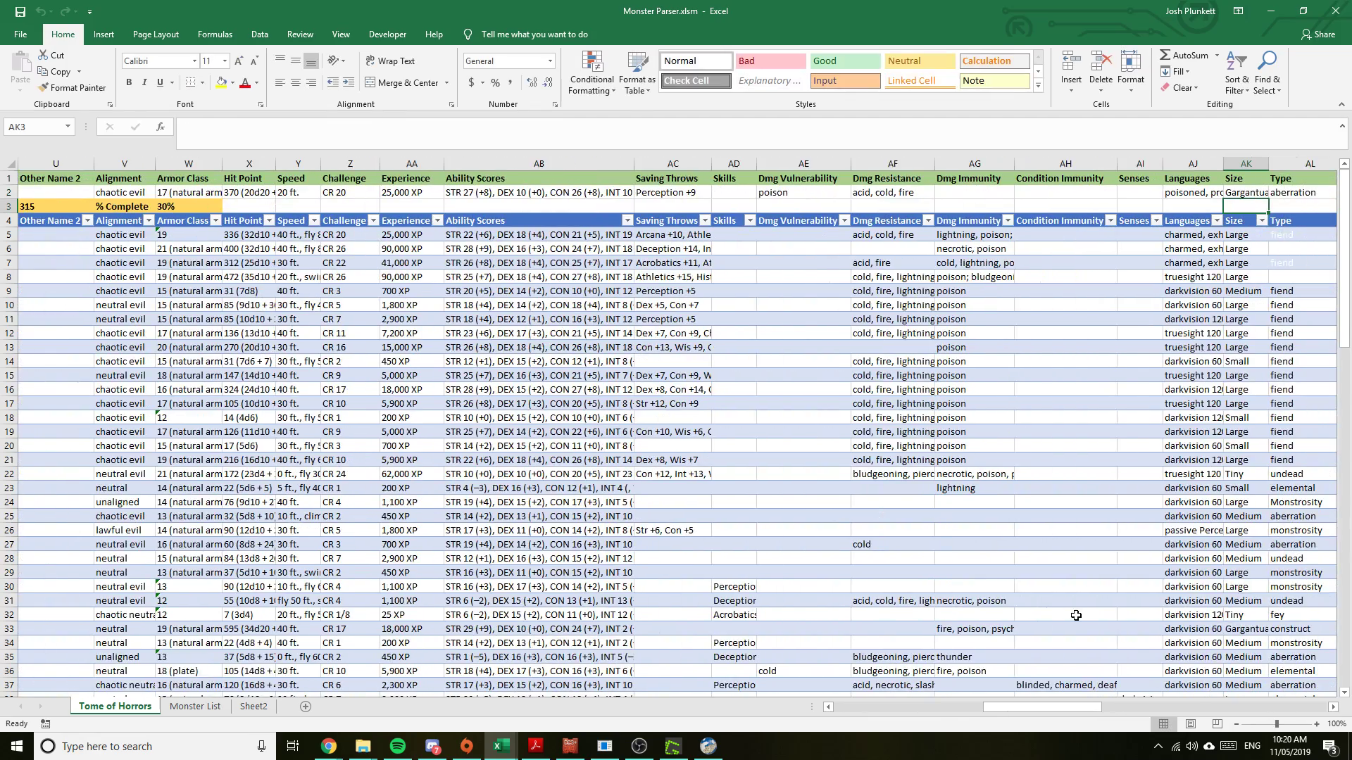
Return to the parsing area and examine how the E2 formula handles the comma in D2's creature type
key("Home")
left_click(591, 194)
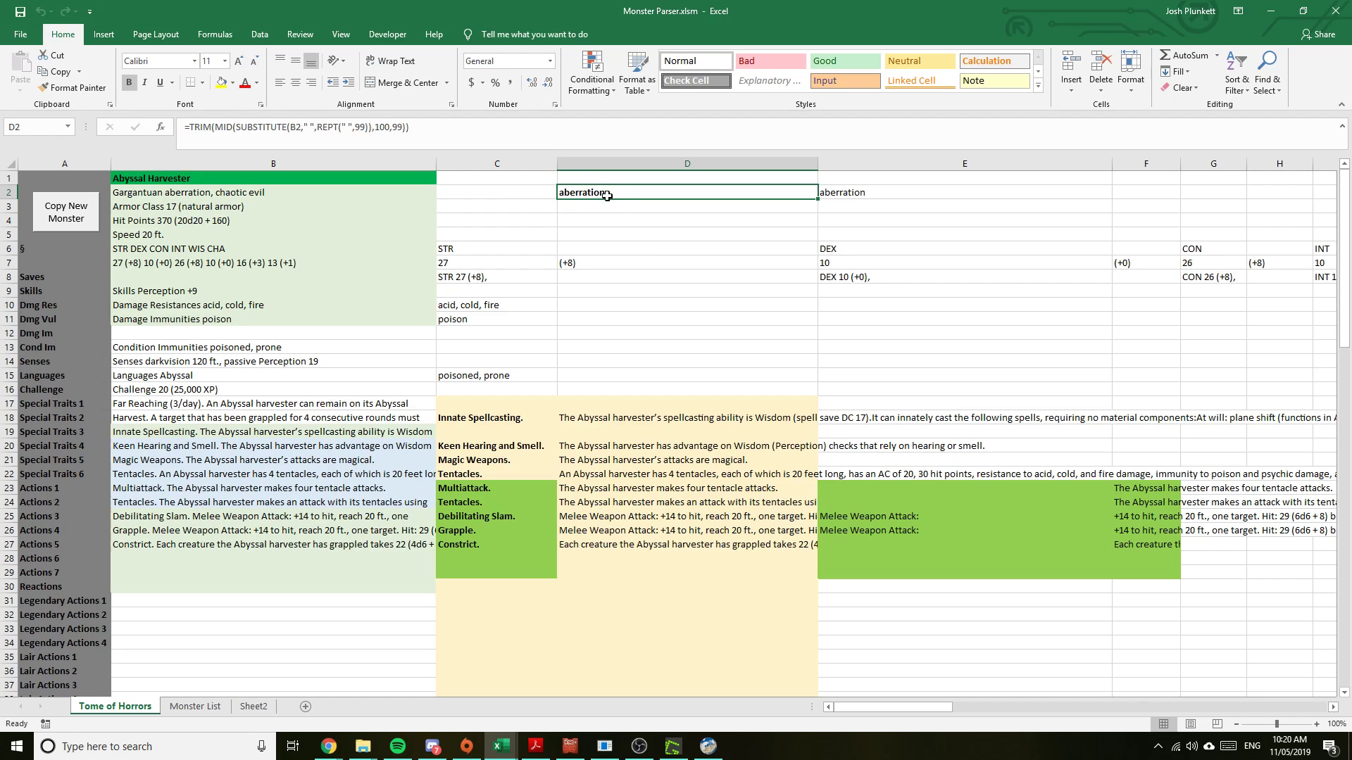
key("Right")
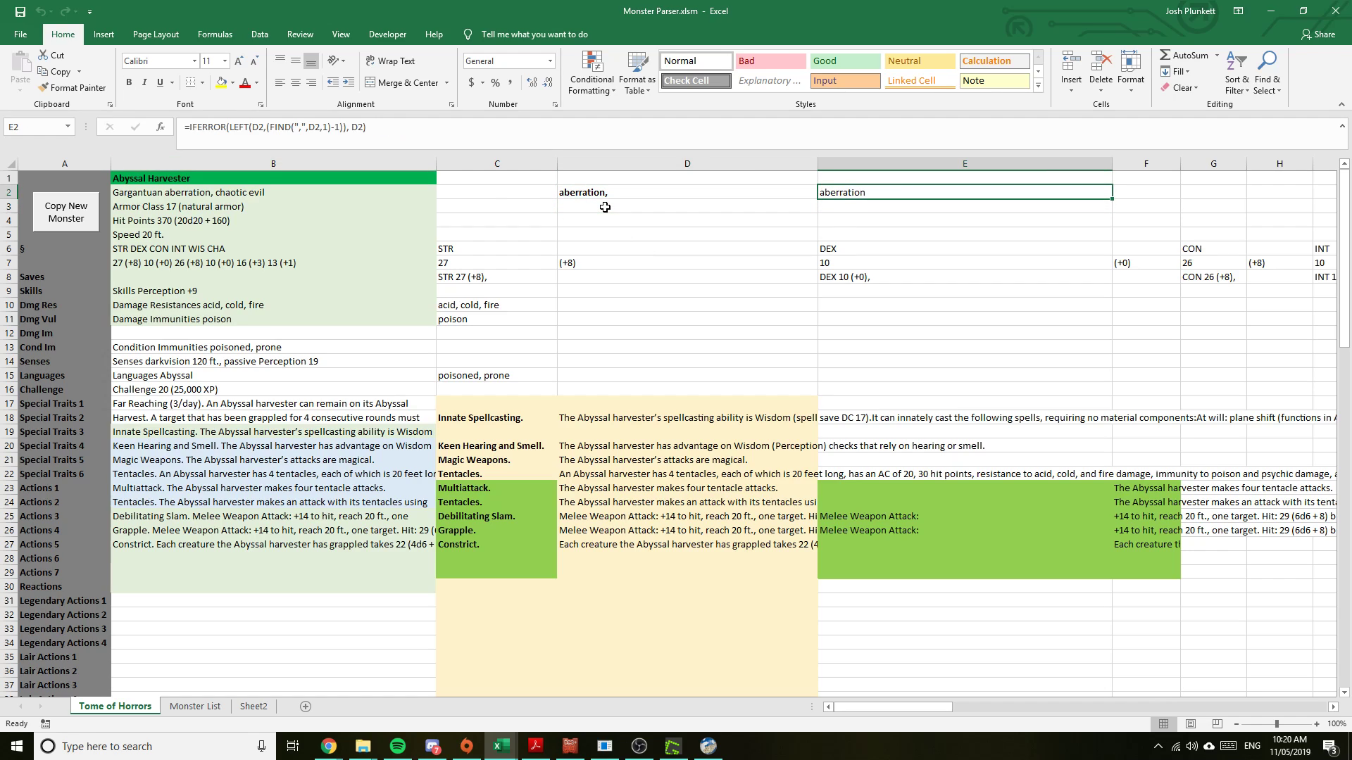
left_click(448, 138)
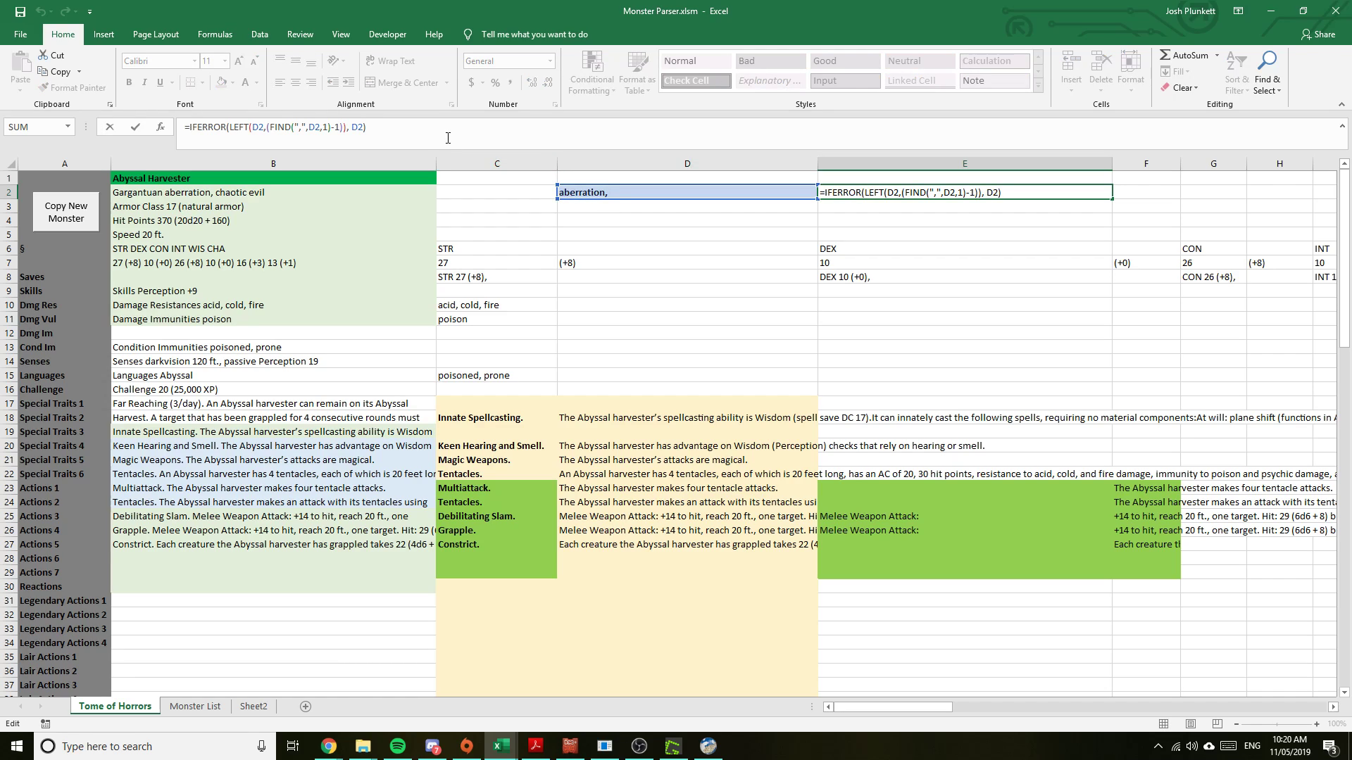
key("Return")
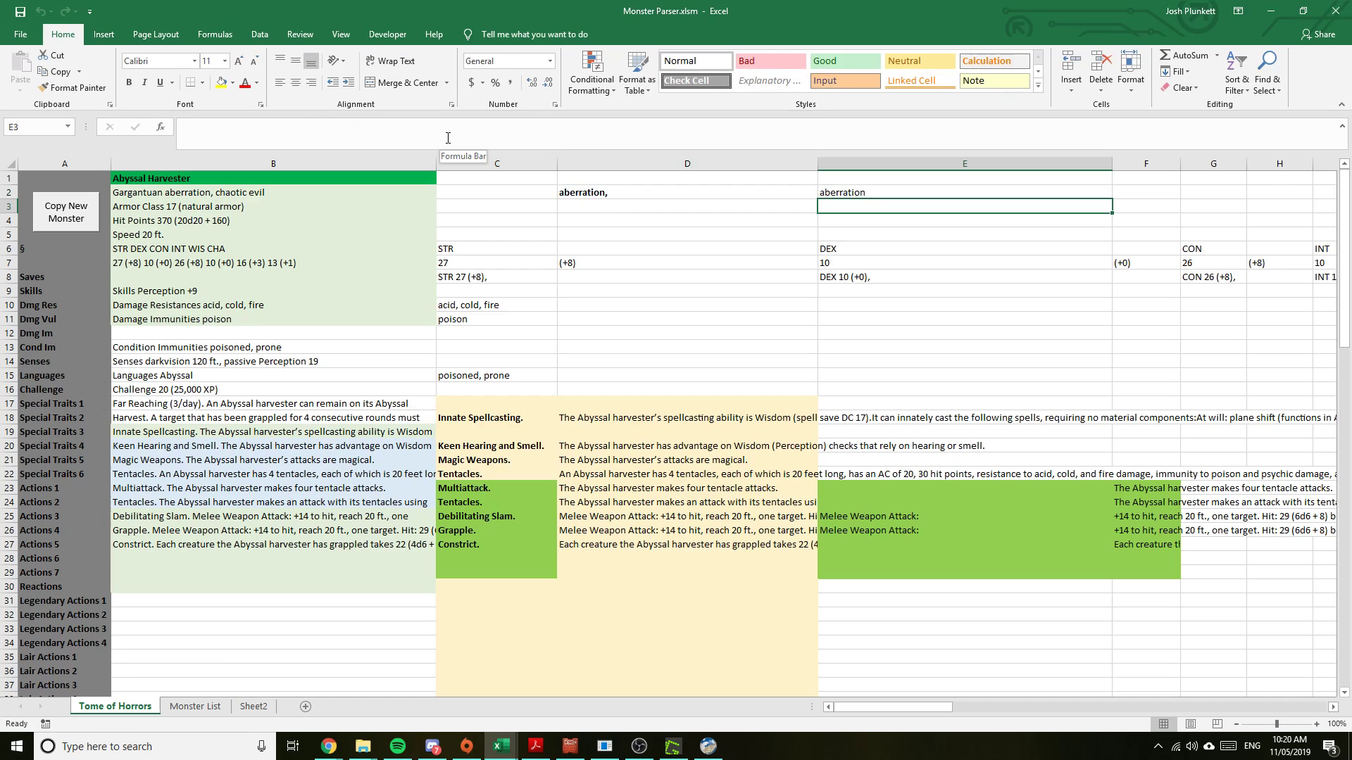
Examine the size and type line in B2 and the Armor Class line in B3 of the pasted stat block
key("Left")
key("Left")
key("Left")
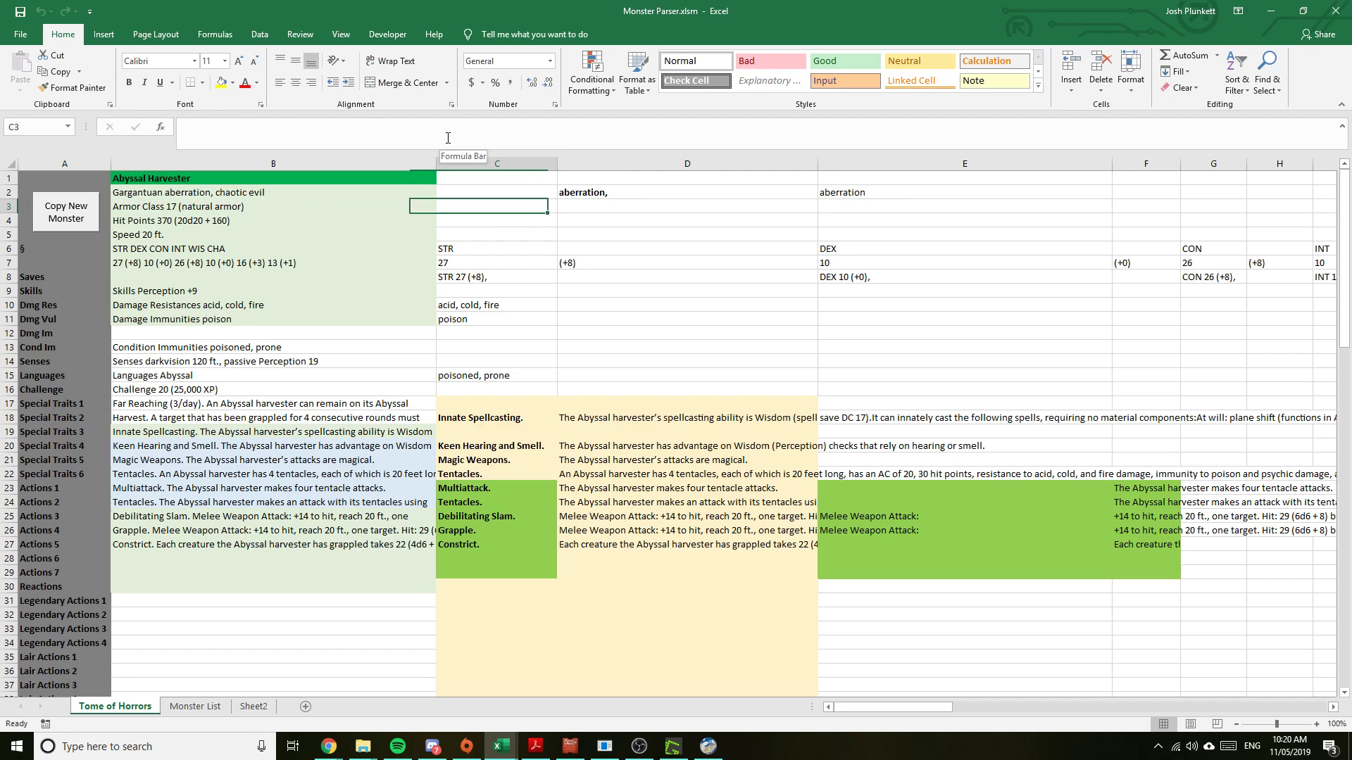
key("Up")
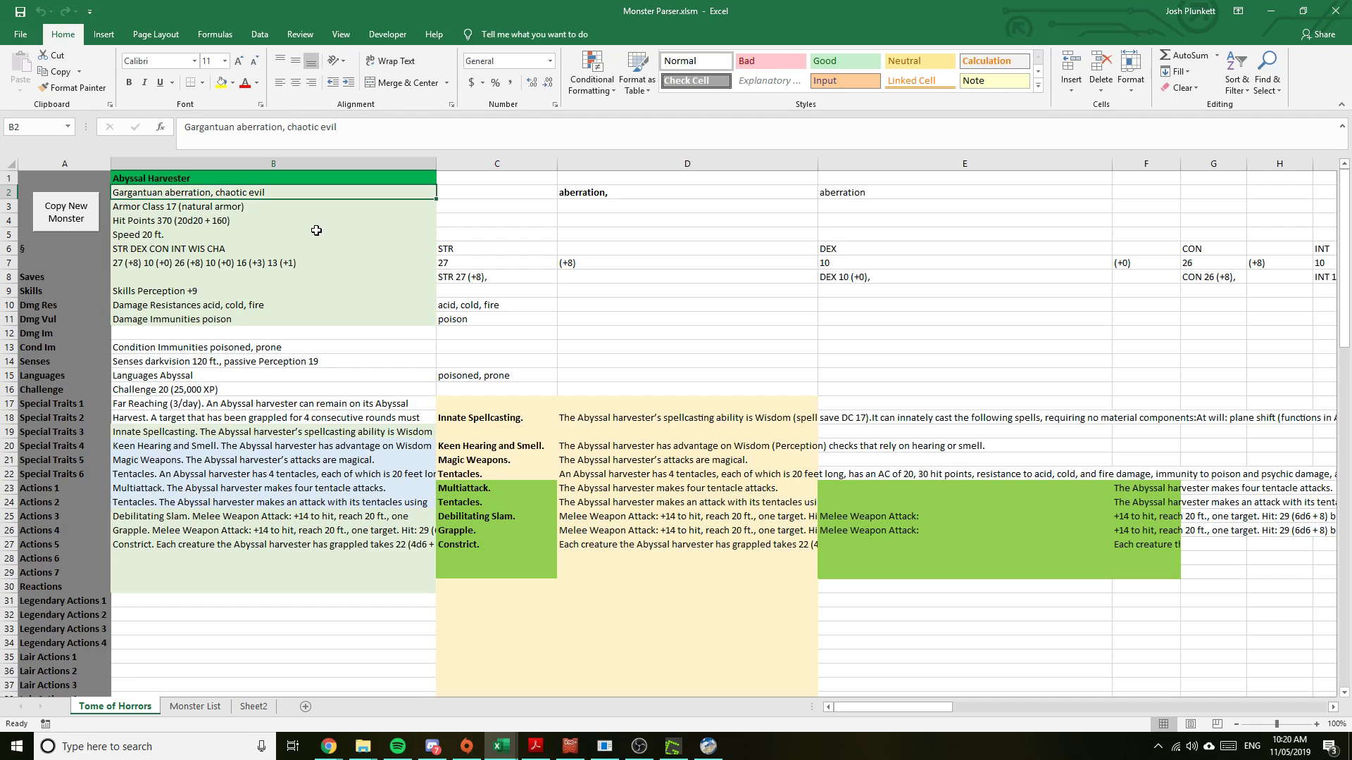
key("Down")
key("Right")
key("Right")
key("Right")
key("Left")
key("Left")
key("Left")
key("Left")
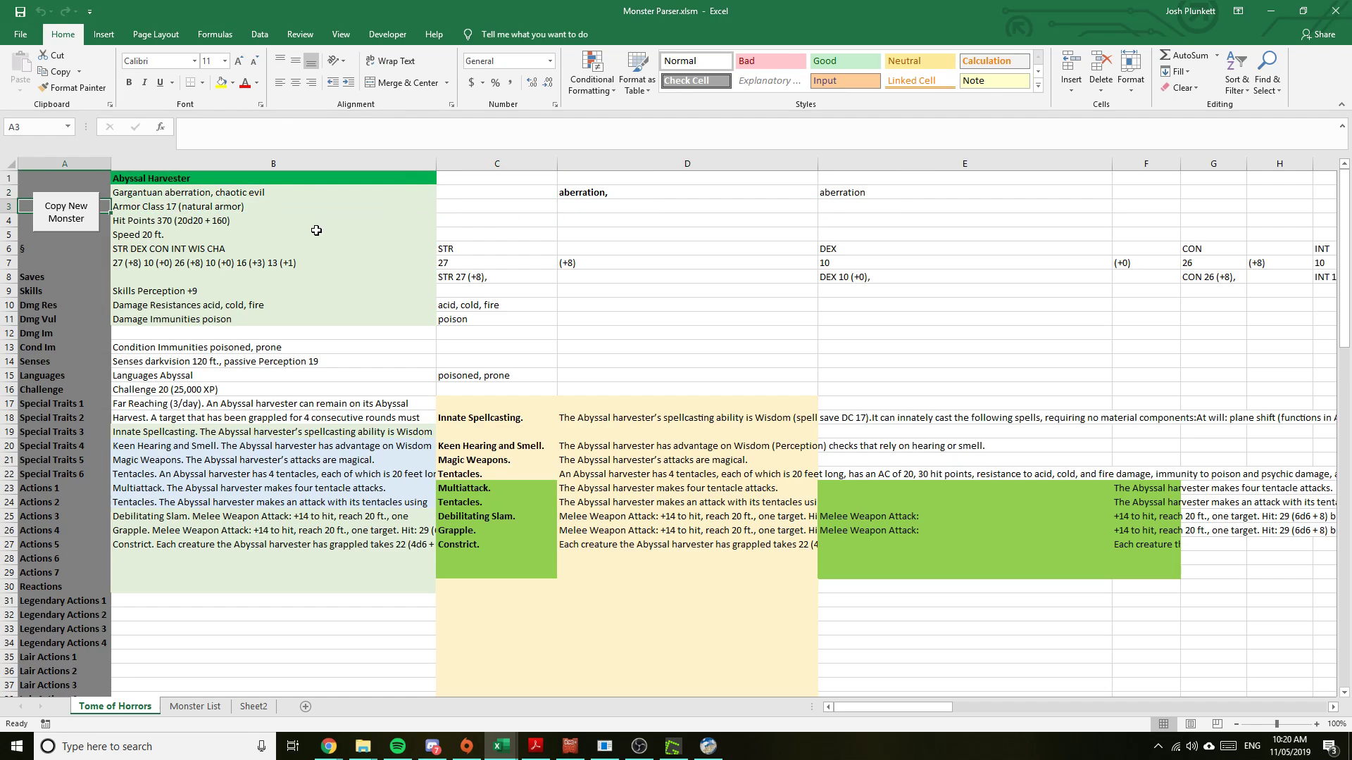
key("Right")
key("Right")
key("Left")
key("Right")
key("Left")
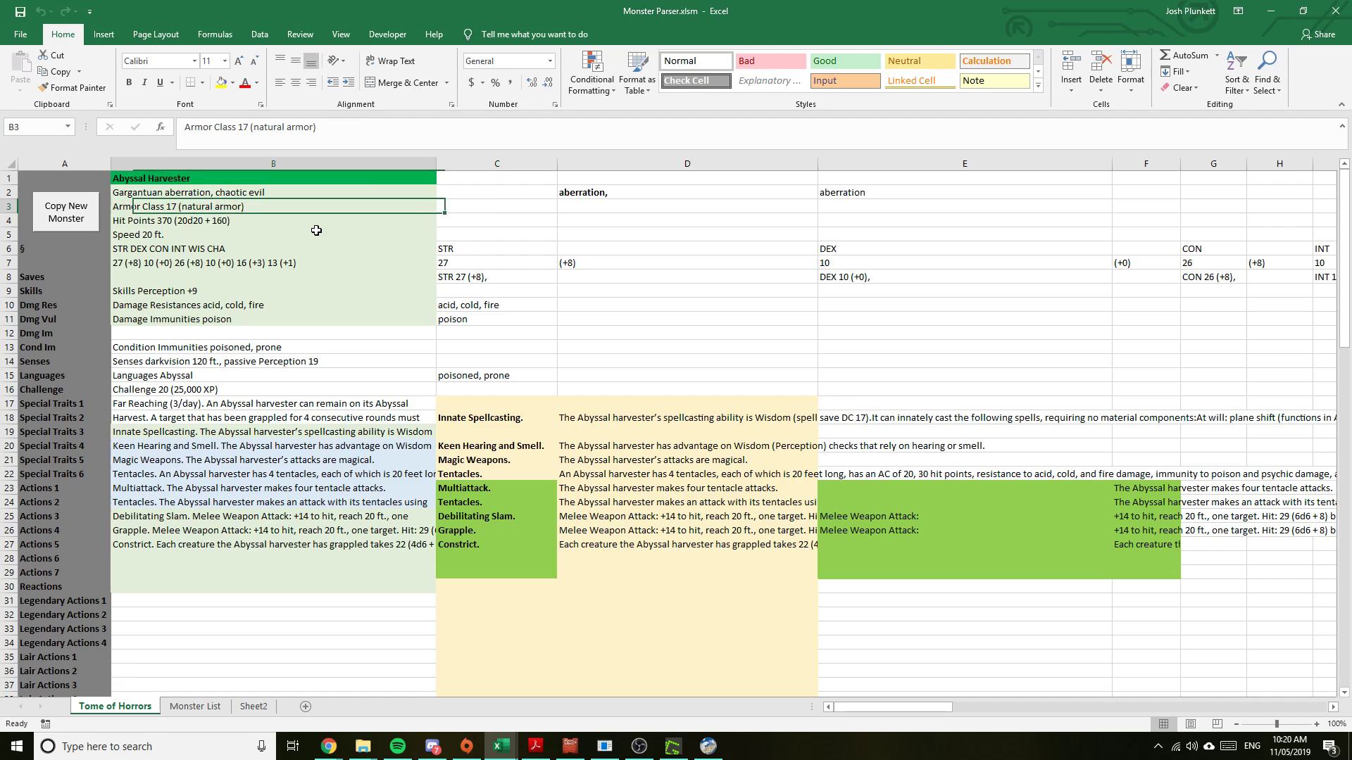
Go to the parsed monster output row and examine the Armor Class formula in W2 that trims the text from B3
key("Right")
key("Right")
key("Right")
key("Right")
key("Right")
key("Right")
key("Right")
key("Right")
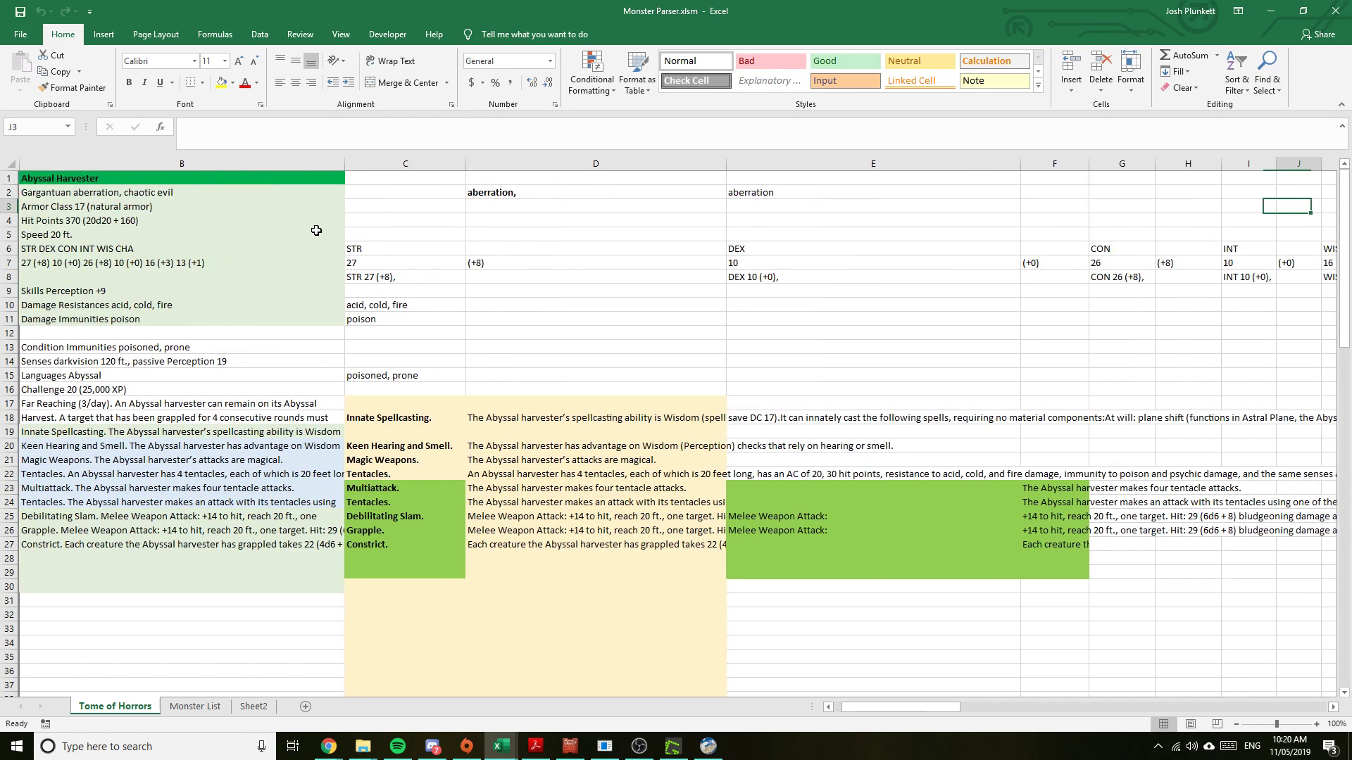
key("Right")
key("Right")
key("Right")
key("Right")
key("Right")
key("Right")
key("Right")
key("Right")
key("Right")
key("Right")
key("Right")
key("Right")
key("Right")
key("Right")
key("Right")
key("Right")
key("Right")
key("Right")
key("Up")
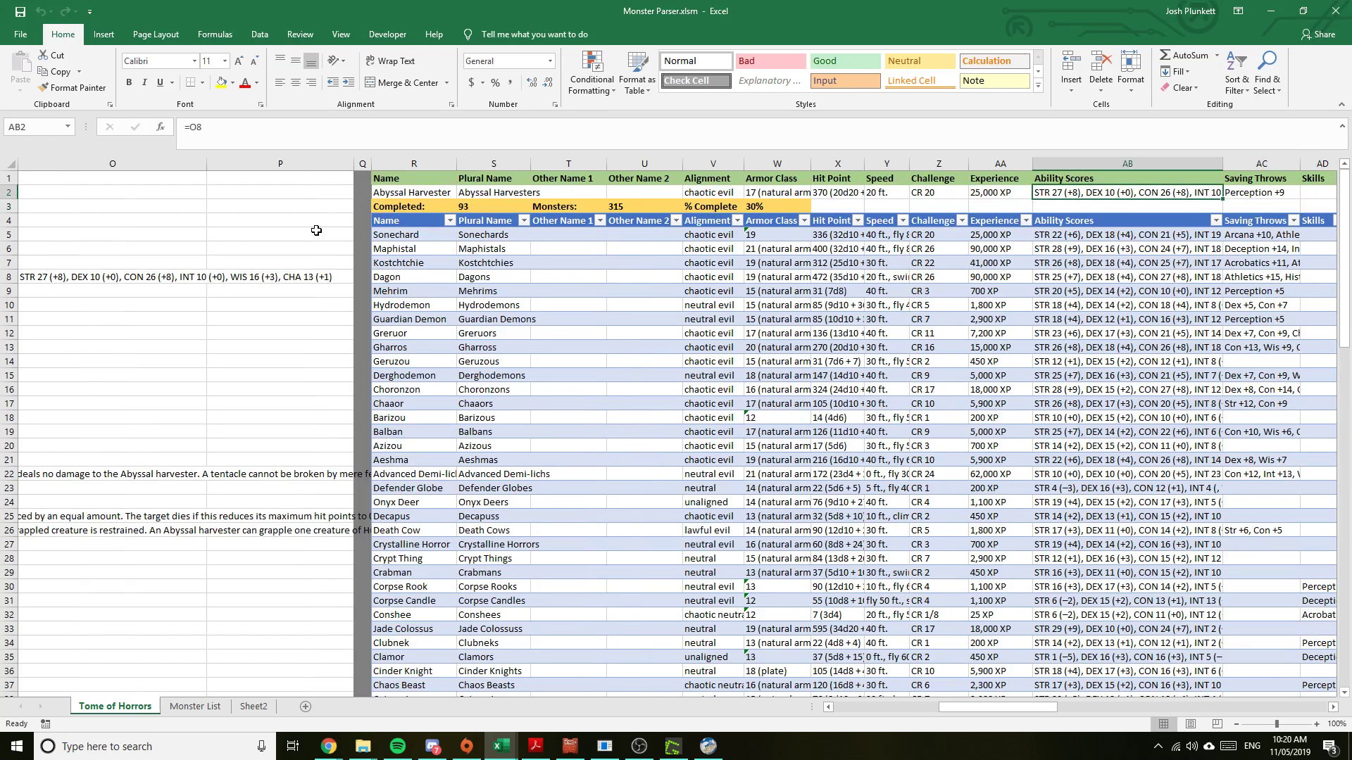
key("Left")
key("Left")
key("Left")
key("Left")
key("Left")
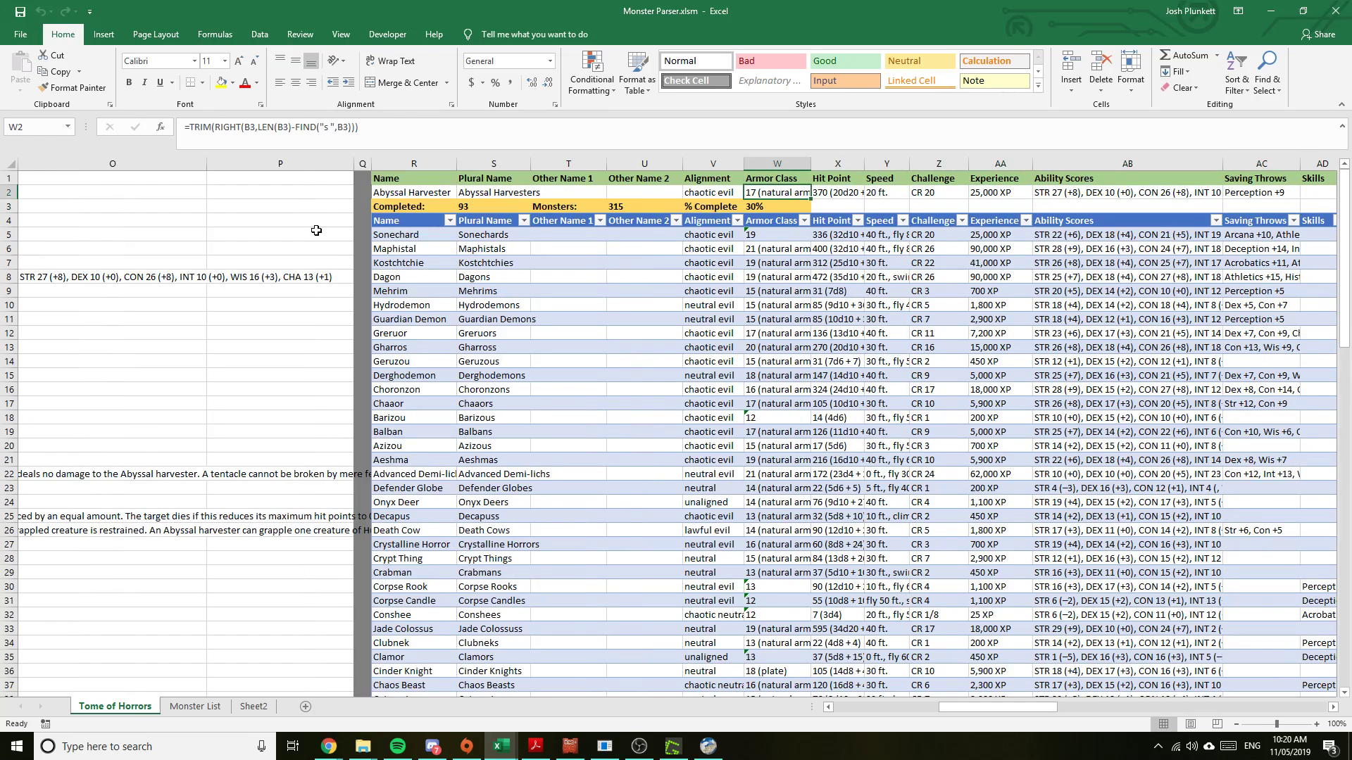
Return to the parsing area and examine the ability score formulas in E7 and E8 that split and recombine the DEX values
key("Down")
key("ctrl+Left")
key("ctrl+Left")
key("ctrl+Left")
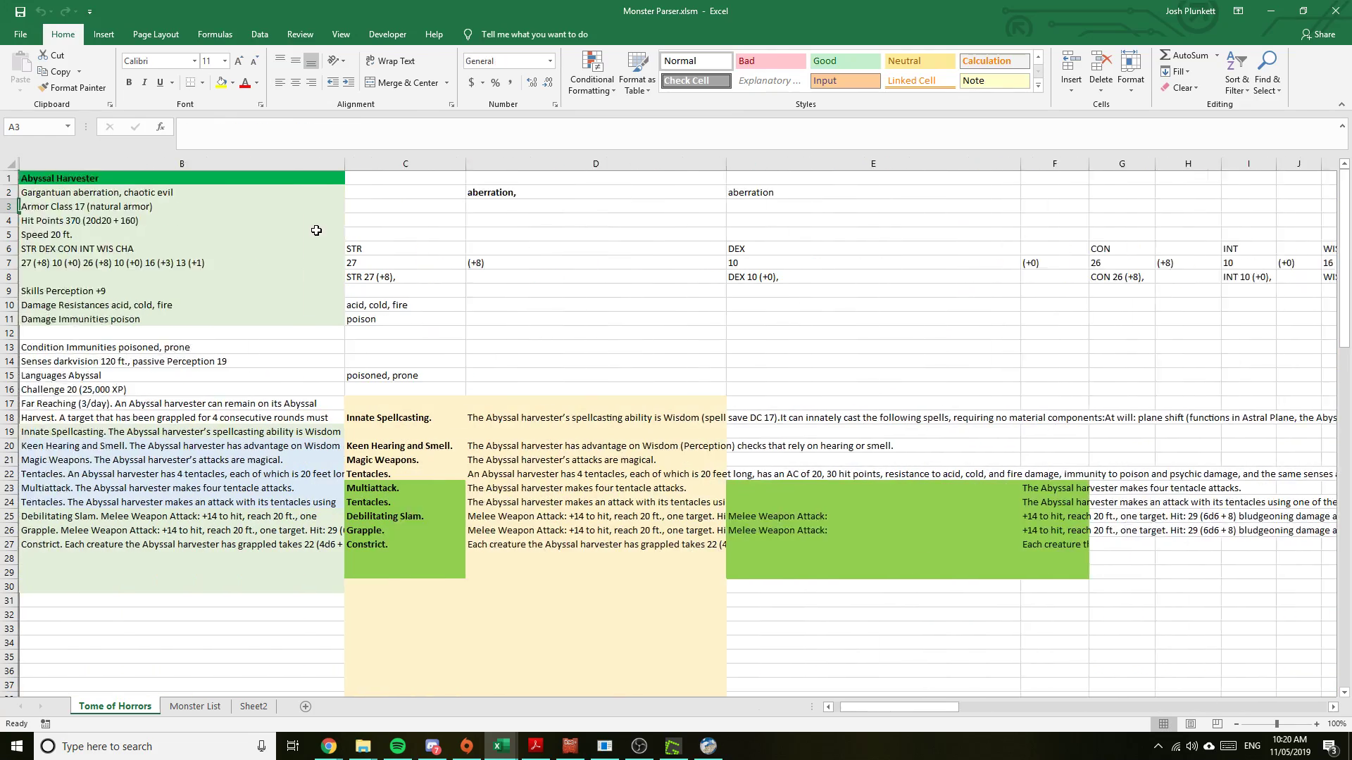
key("Right")
key("Down")
key("Right")
key("Right")
key("Right")
key("Down")
key("Down")
key("Down")
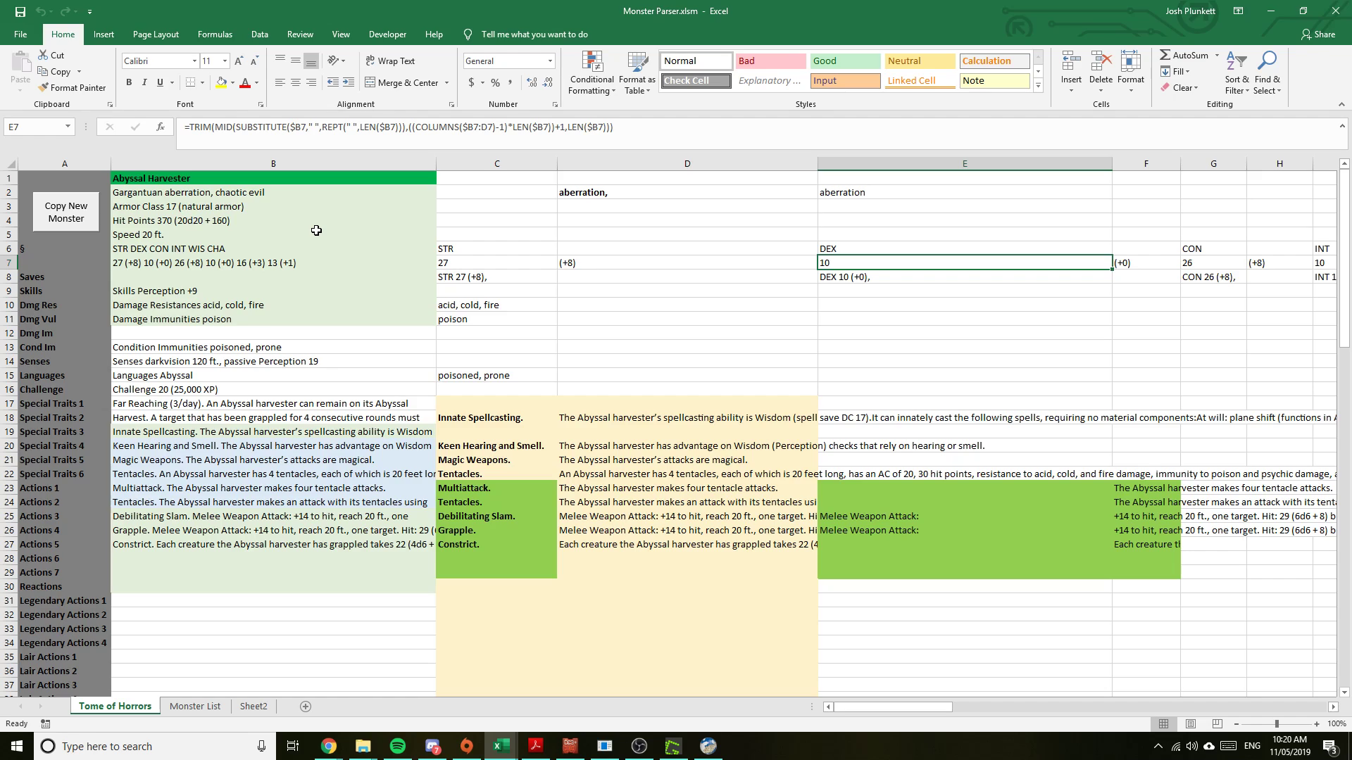
key("Down")
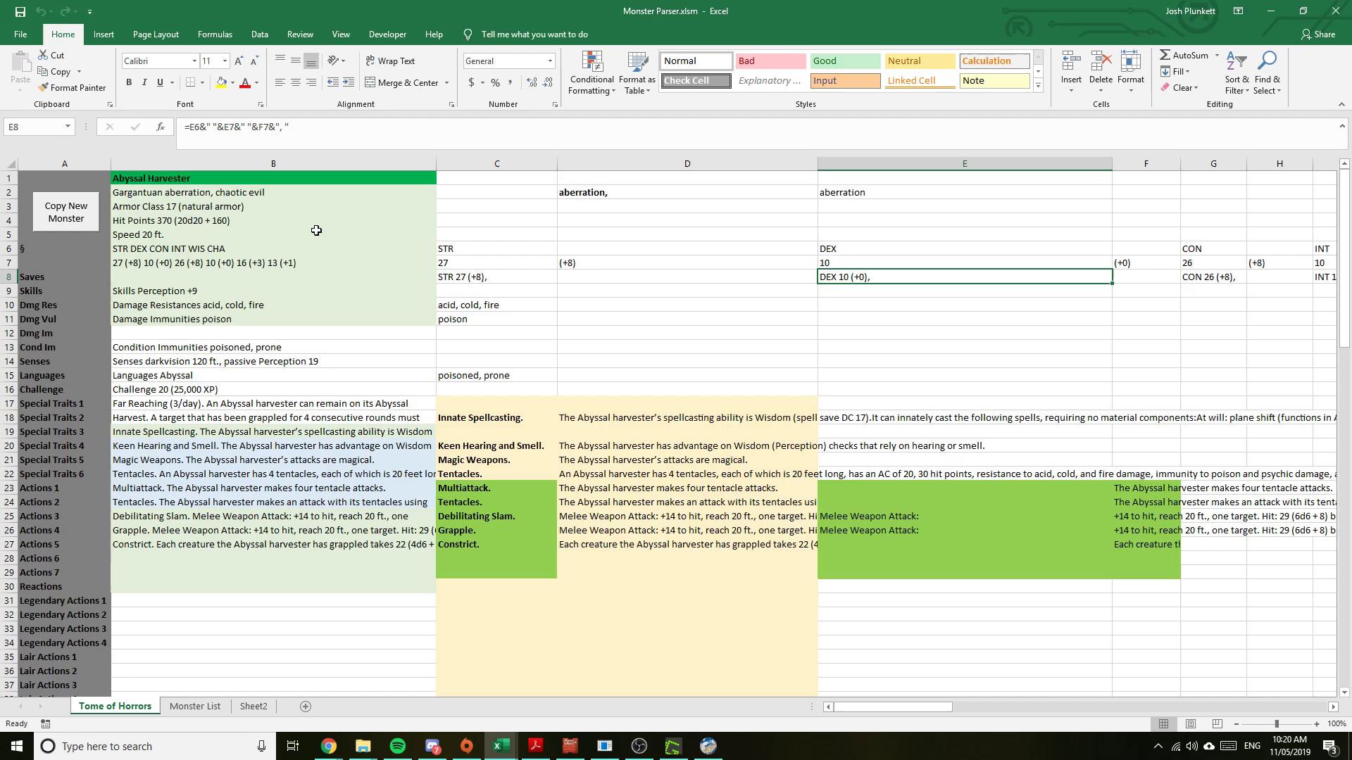
Examine the C11 formula that extracts the damage type from the pasted line in B11
key("Left")
key("Down")
key("Left")
key("Down")
key("Down")
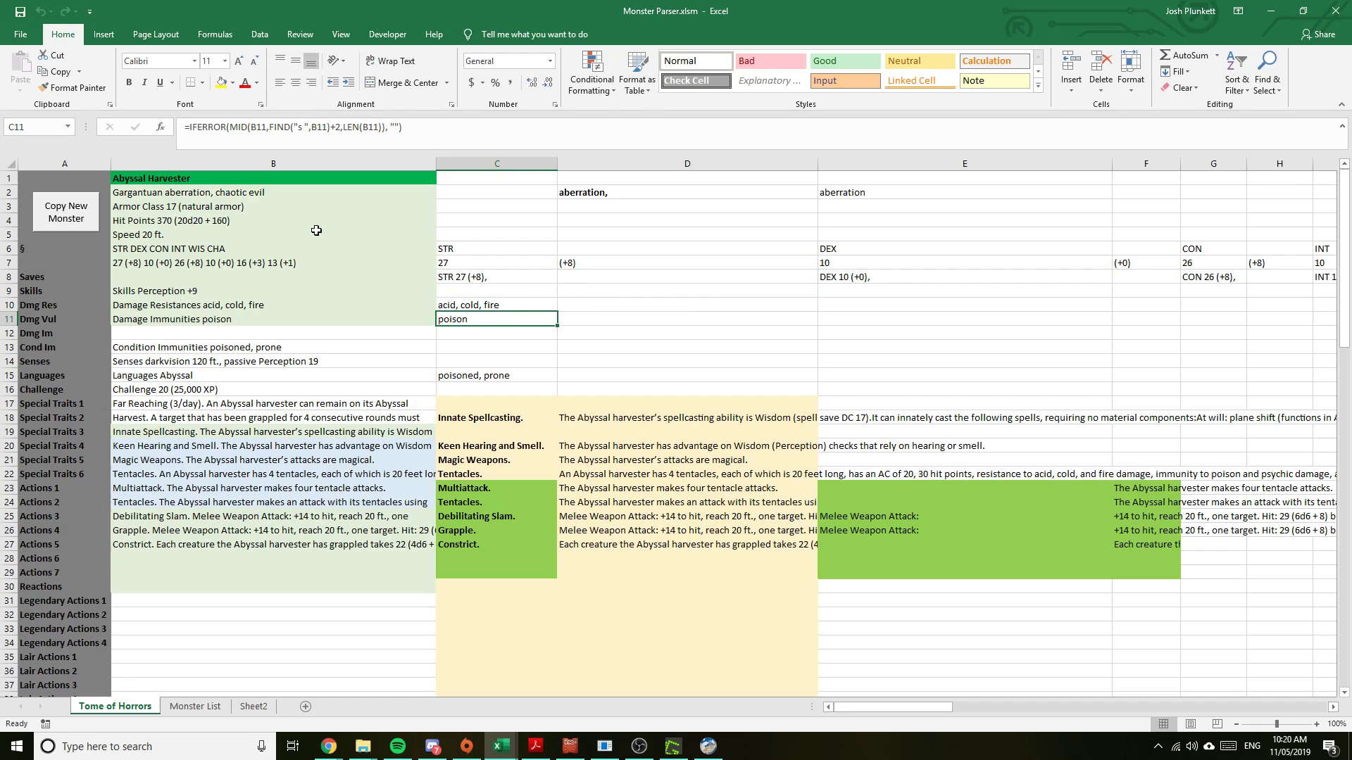
Review the monster output table from the damage and language columns through Special Traits and Actions, ending at Actions 2 in AU5
key("Right")
key("Right")
key("Right")
key("Right")
key("Right")
key("Right")
key("Right")
key("Right")
key("Right")
key("Right")
key("Right")
key("Right")
key("Right")
key("Right")
key("Right")
key("Right")
key("Right")
key("Right")
key("Right")
key("Right")
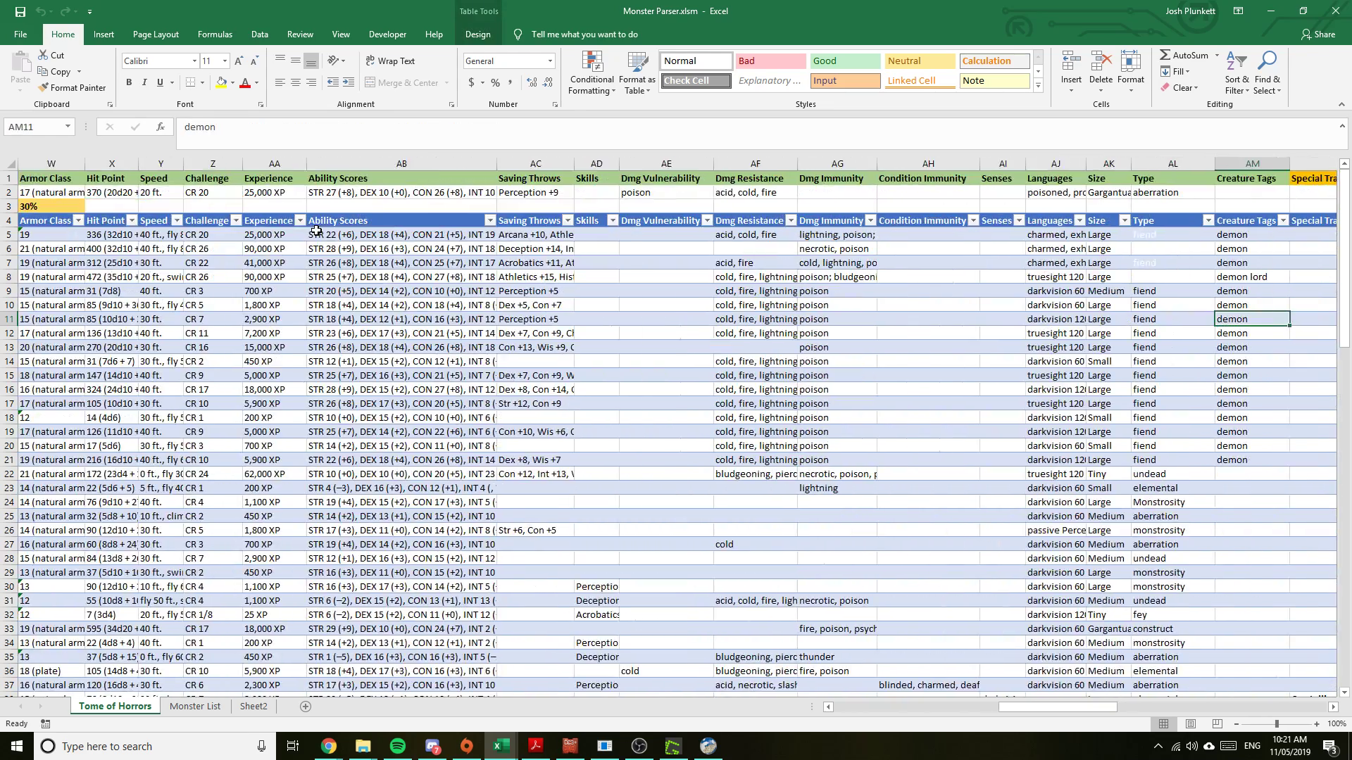
key("Right")
key("Right")
key("Right")
key("Right")
key("Right")
key("Right")
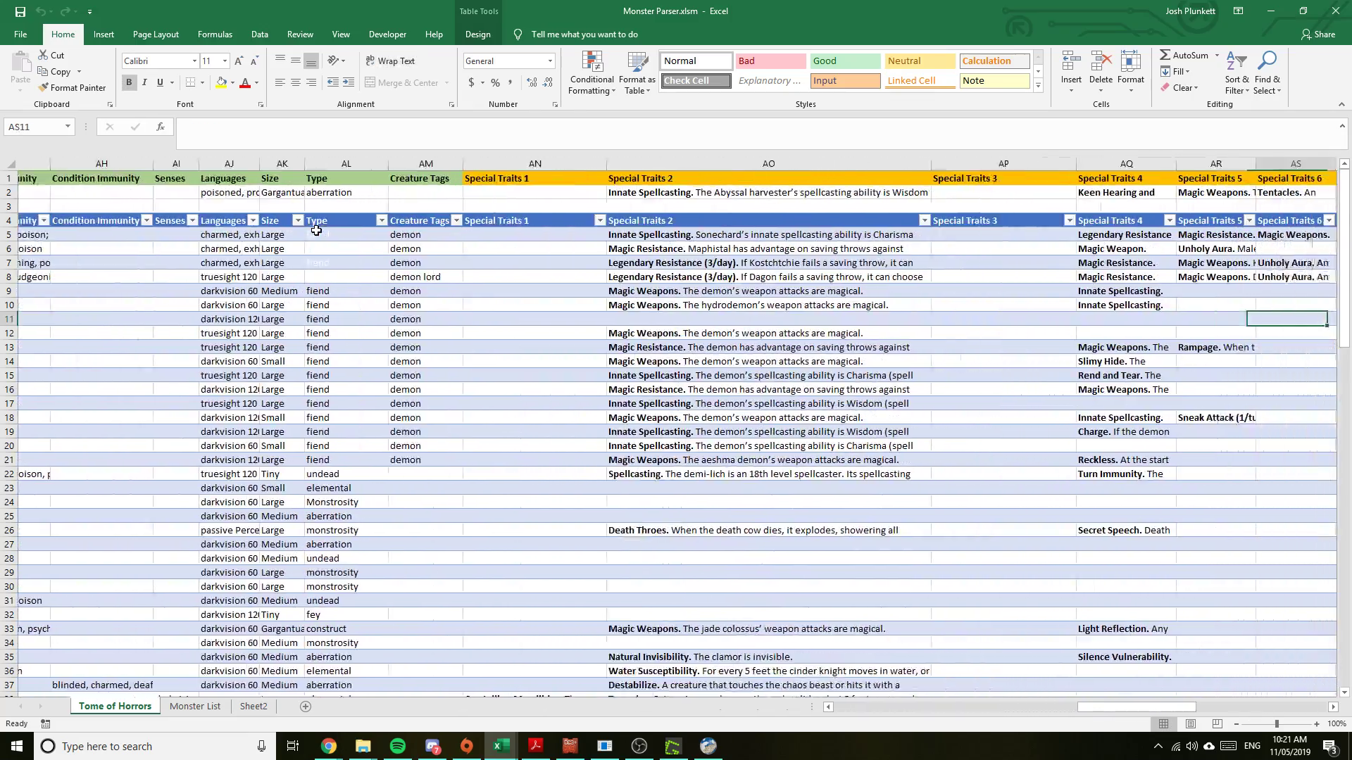
key("Up")
key("Up")
key("Up")
key("Up")
key("Up")
key("Up")
key("Right")
key("Right")
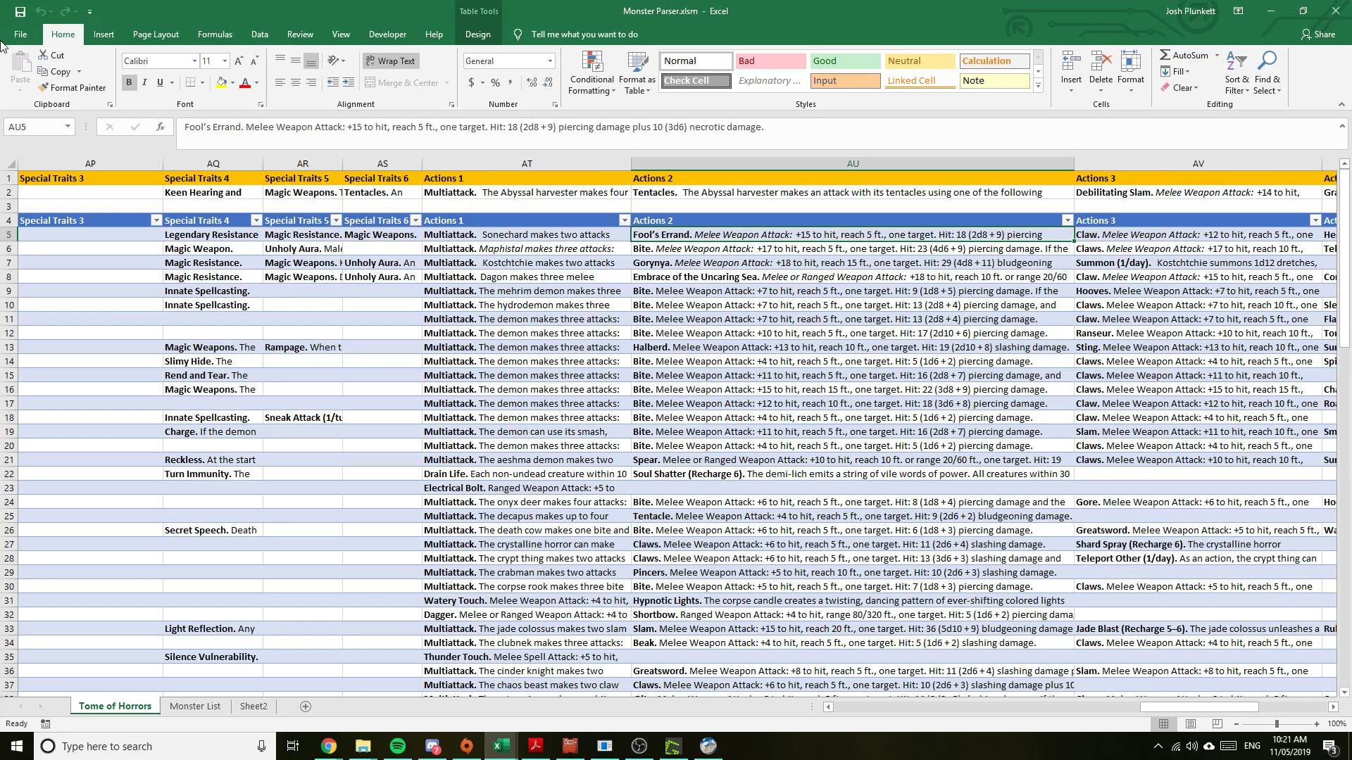
Open the Visual Basic editor and show the code for Sheet2 (Tome of Horrors)
left_click(477, 34)
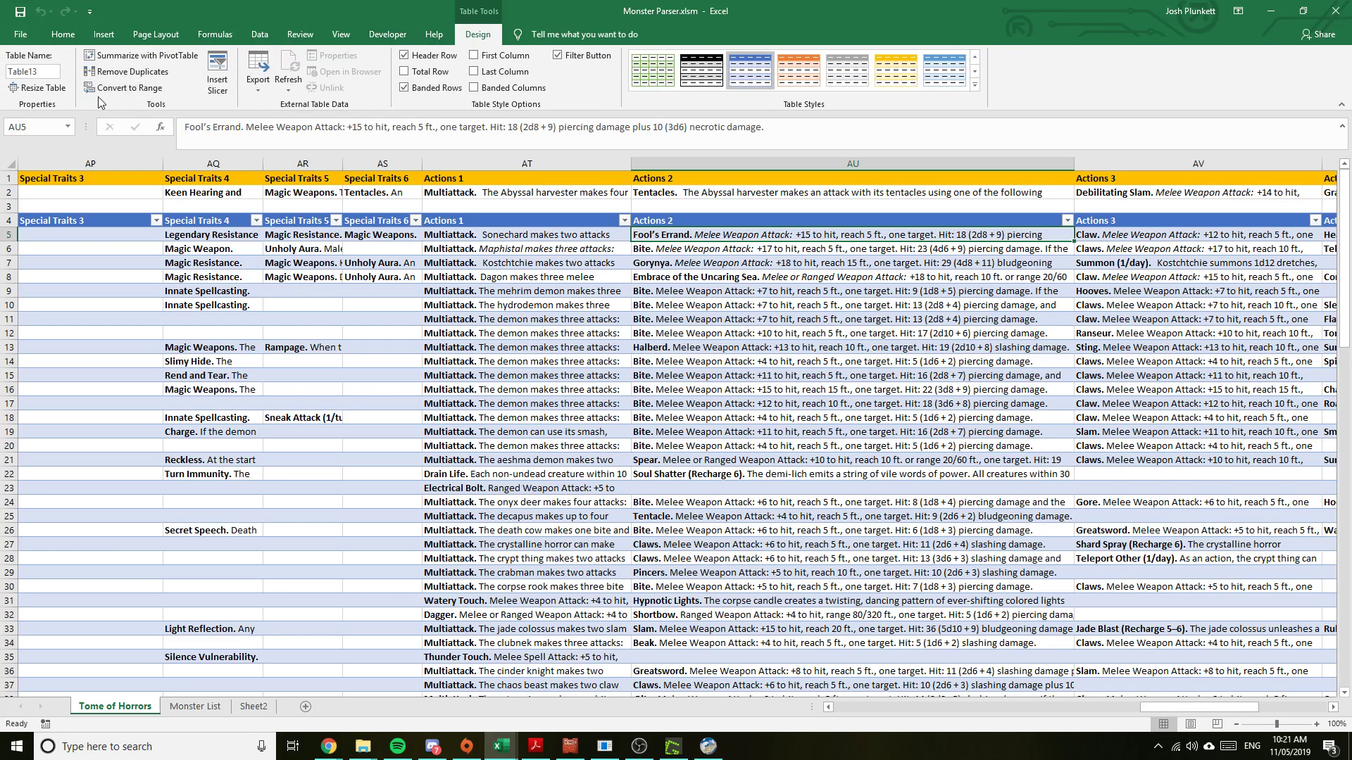
left_click(387, 33)
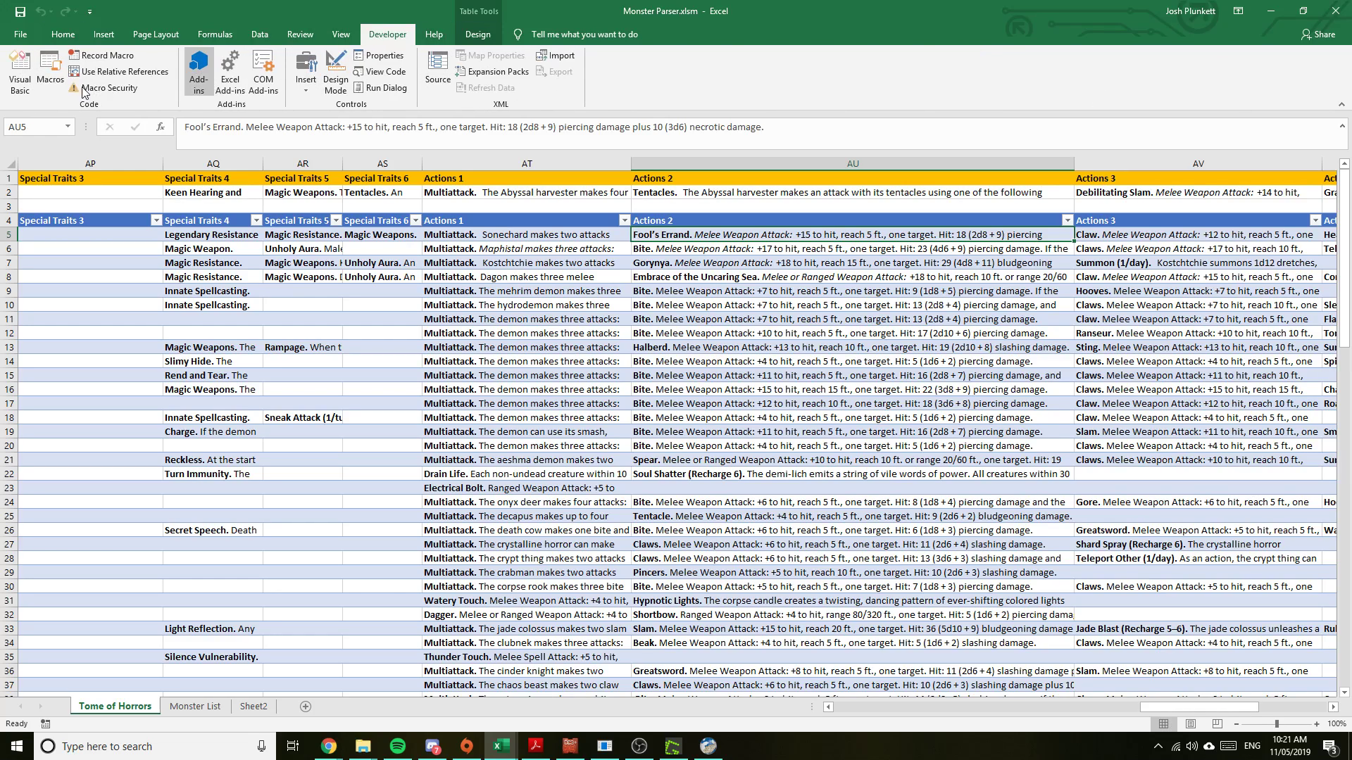
left_click(18, 73)
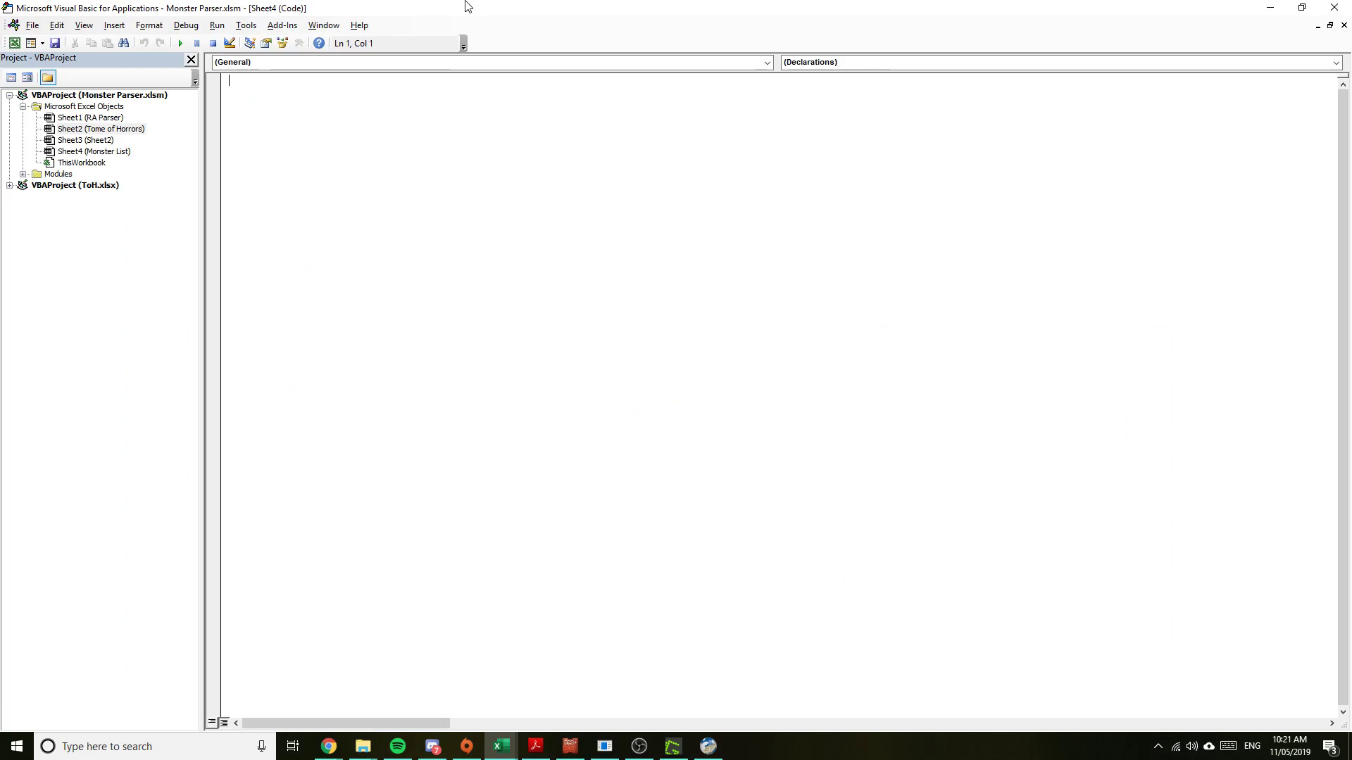
double_click(80, 131)
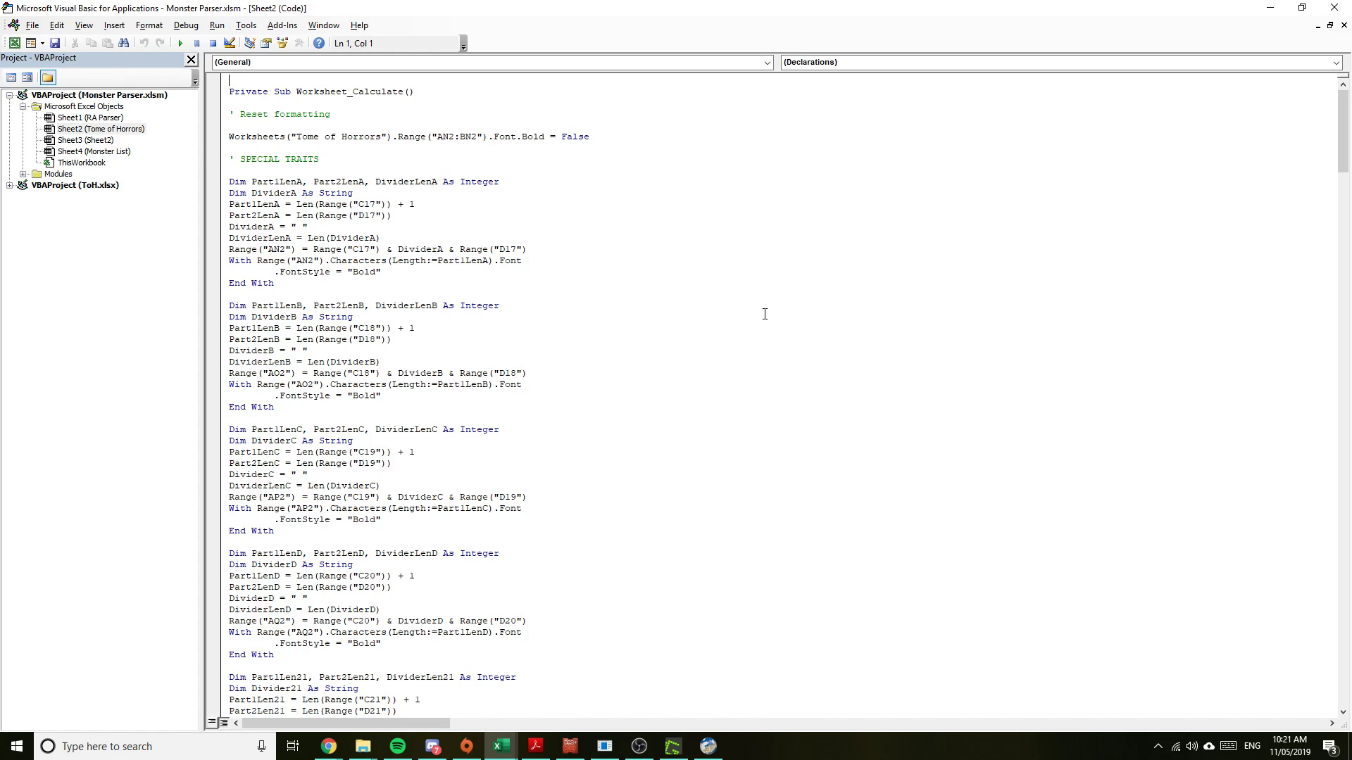
Skim the Worksheet_Calculate code and examine the reset formatting line that clears bold from AN2:BN2
scroll(767, 316, "down", 15)
scroll(778, 326, "up", 15)
left_click_drag(1343, 125, 1314, 91)
left_click_drag(620, 137, 220, 141)
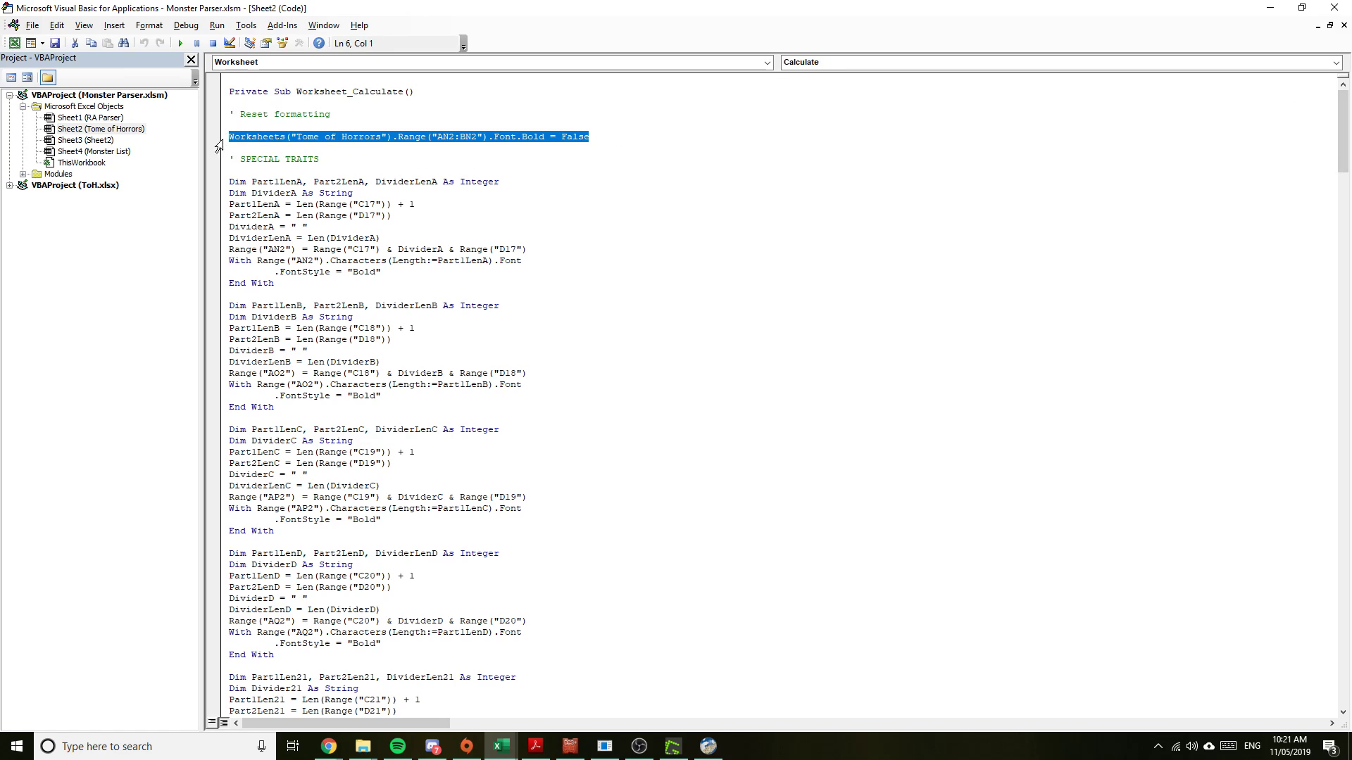
left_click(597, 138)
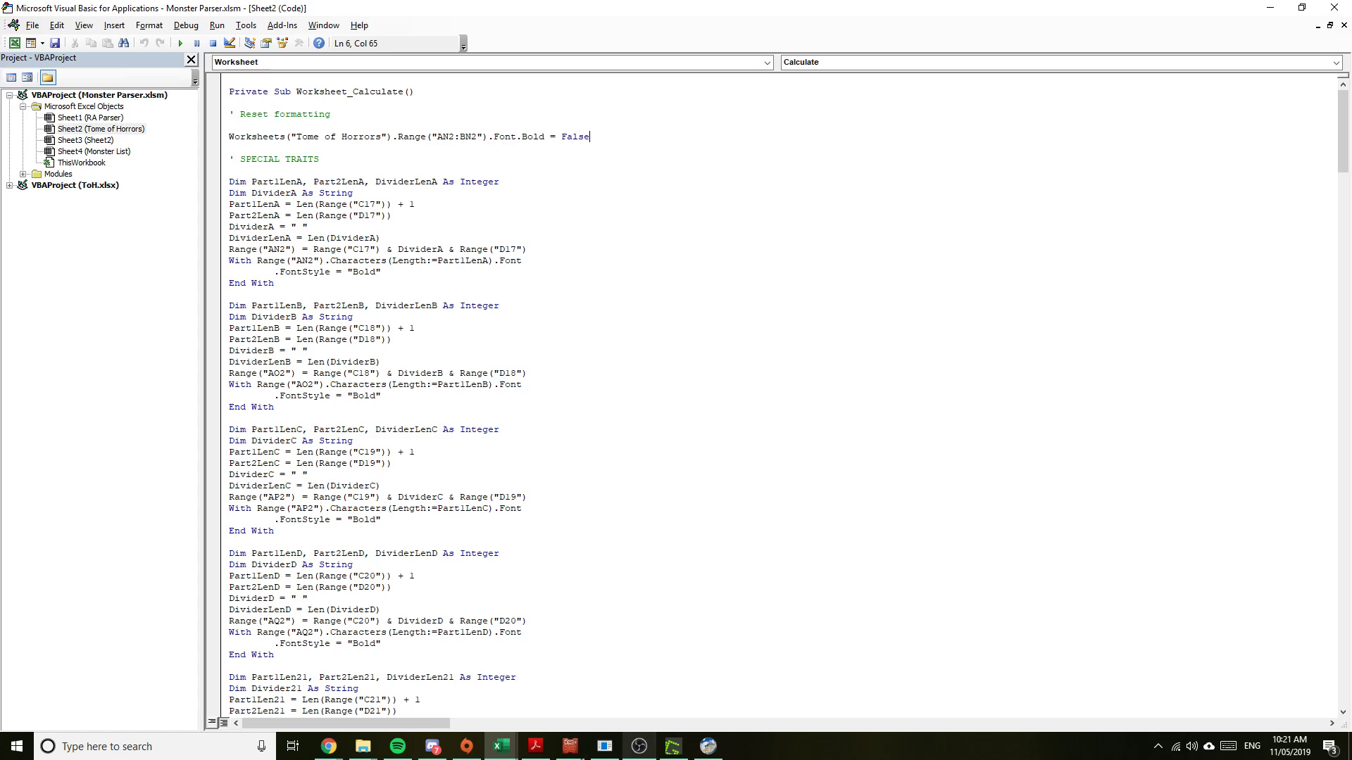
Switch to the Monster Parser workbook, inspect the action cells AT2:AV2, and return to the Visual Basic code
mouse_move(501, 746)
left_click(428, 687)
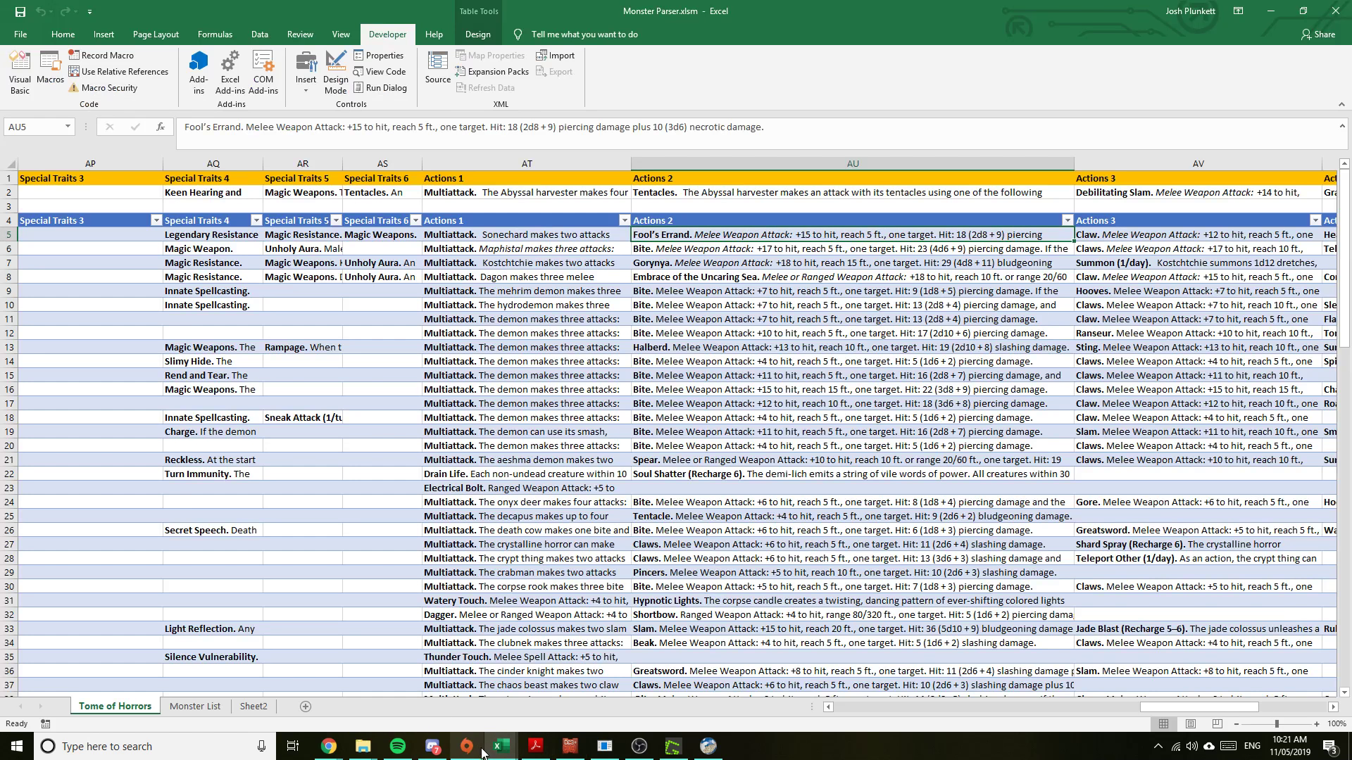
left_click_drag(533, 190, 1187, 202)
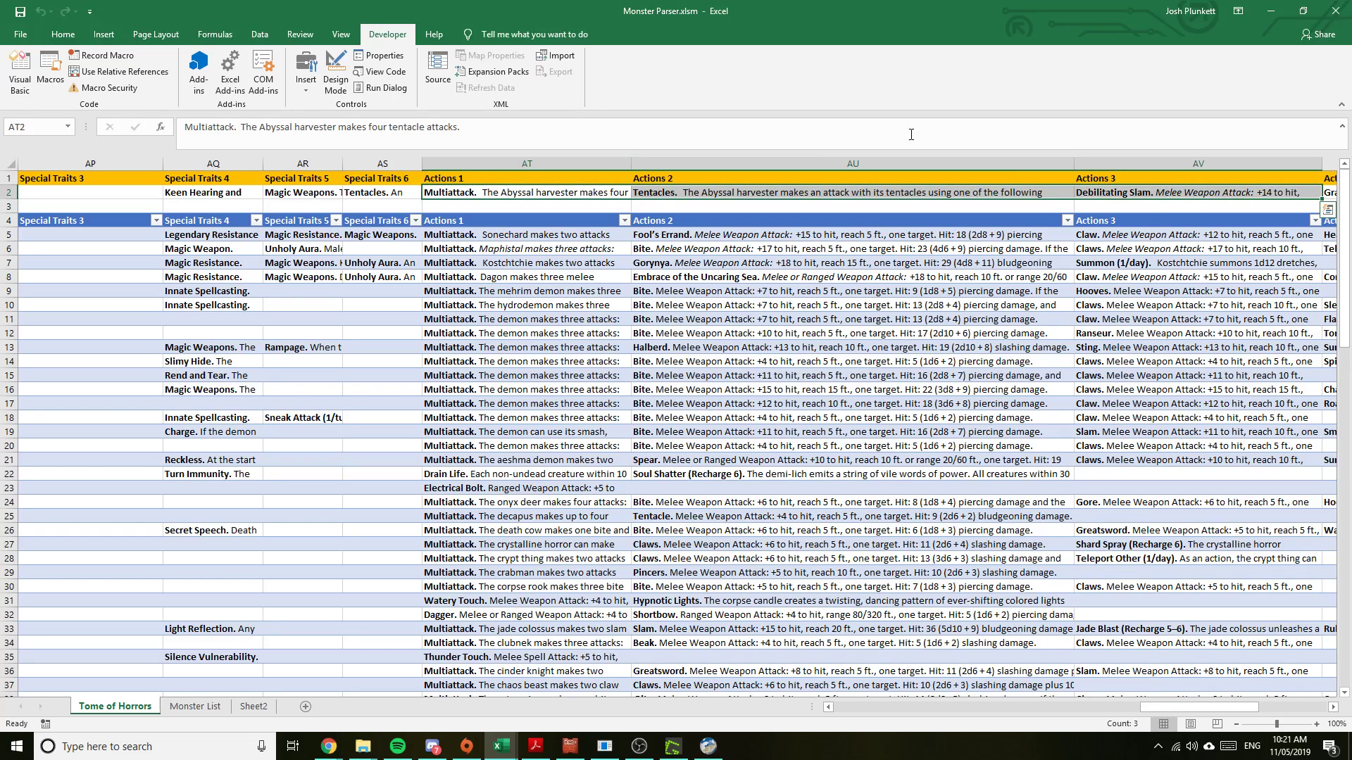
left_click(1272, 11)
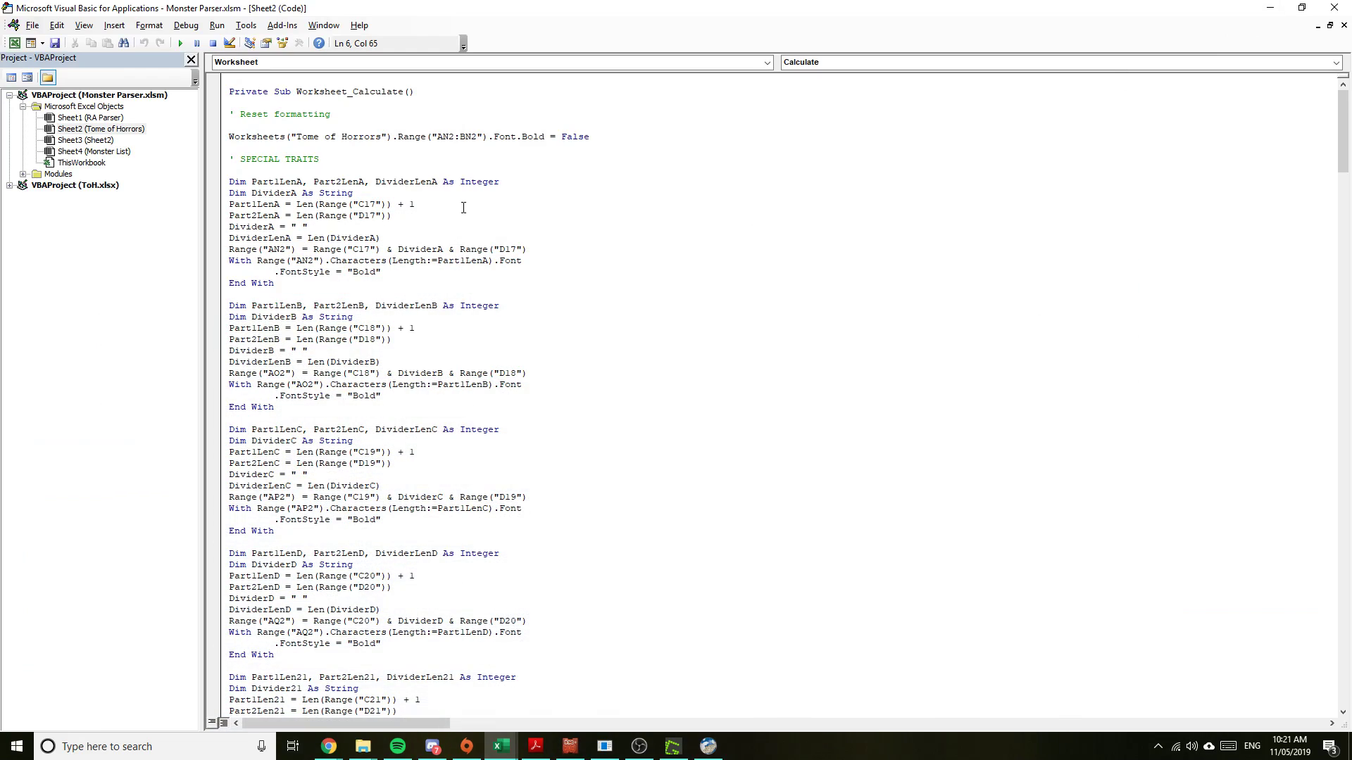
Examine the first Special Traits code block, covering its declarations, the C17 and D17 lengths, the divider, and the joined AN2 text
left_click_drag(393, 272, 229, 182)
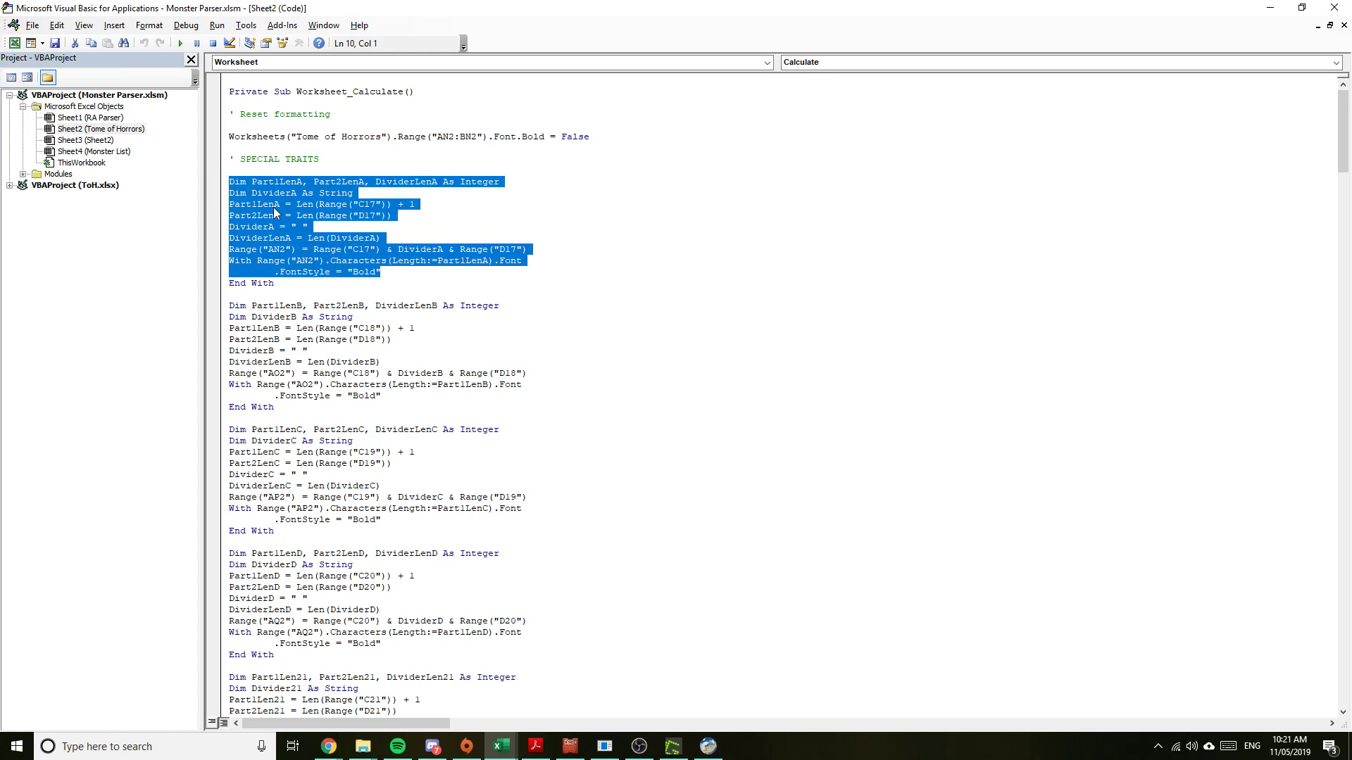
left_click(449, 219)
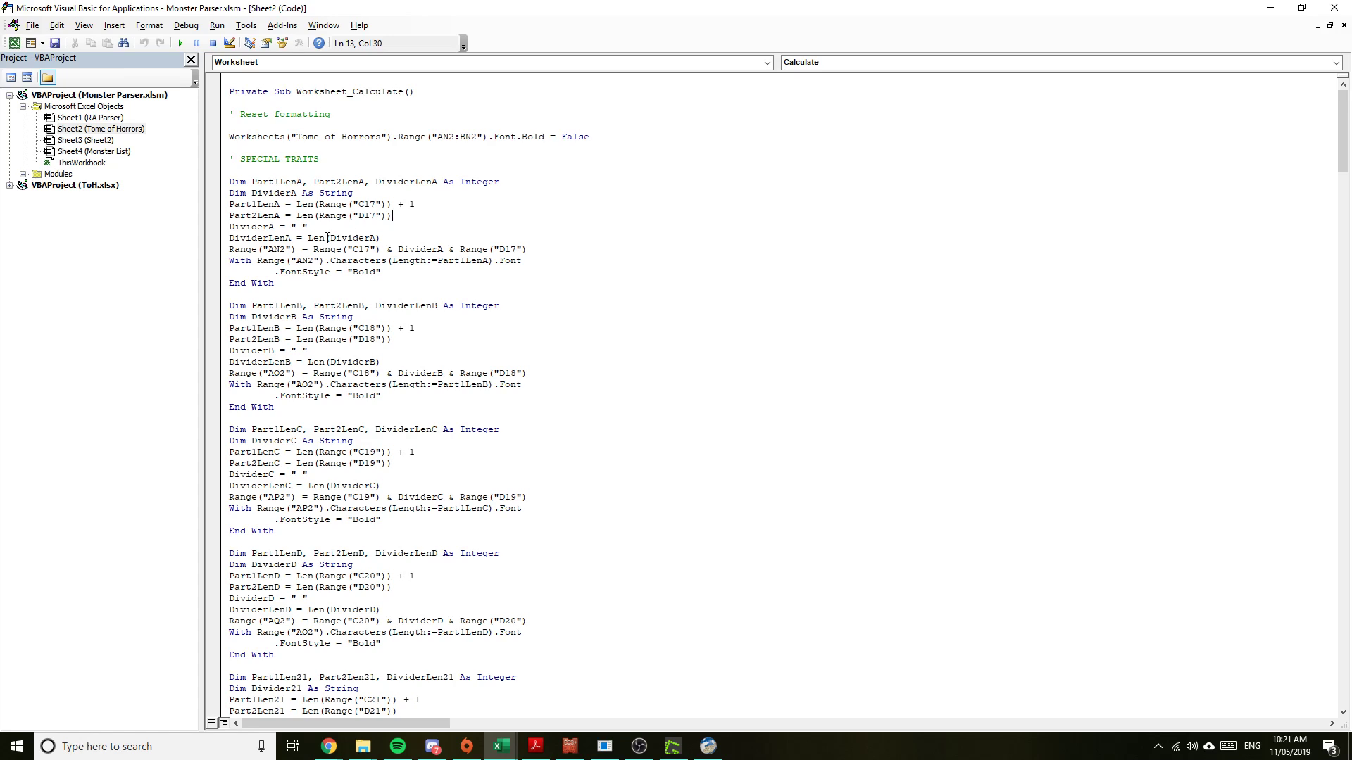
mouse_move(227, 182)
left_mouse_down()
mouse_move(394, 239)
mouse_move(367, 196)
mouse_move(227, 185)
left_mouse_up()
left_click(353, 193)
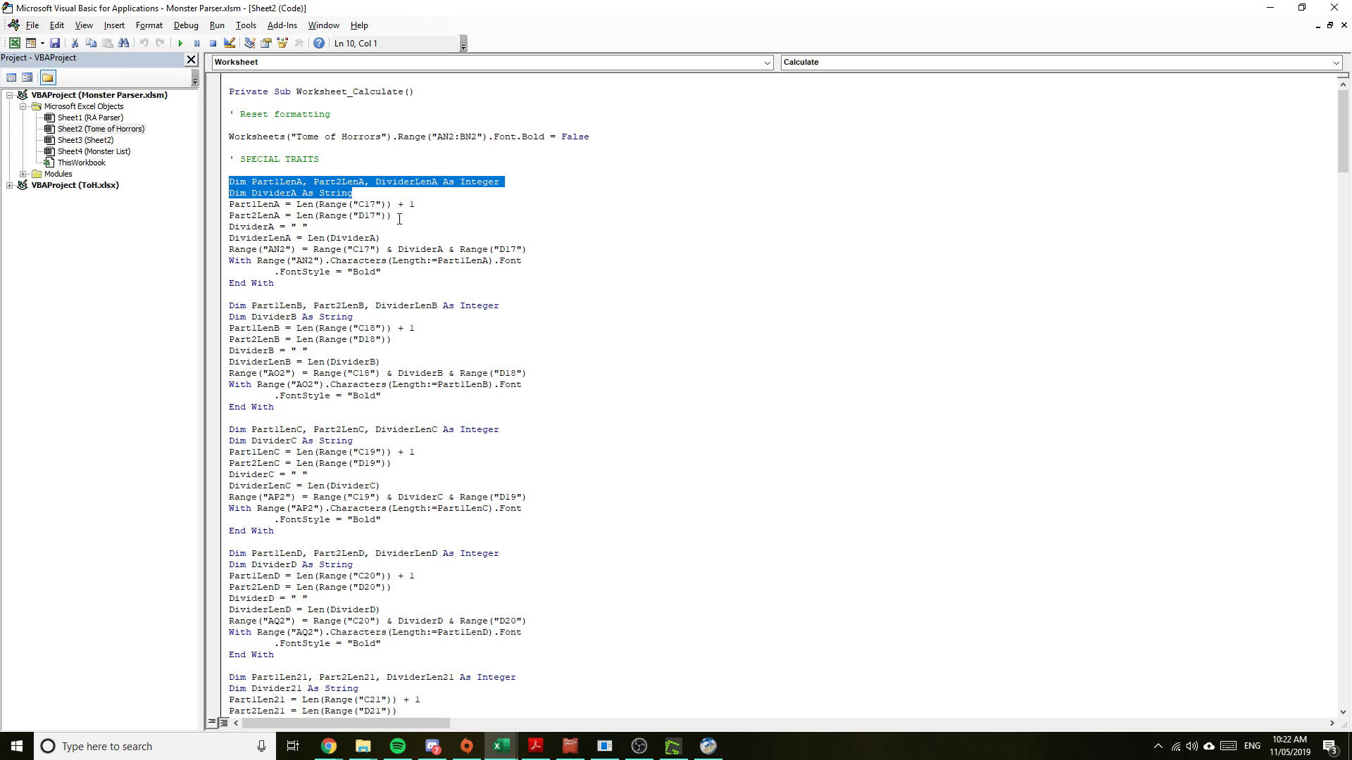
left_click_drag(393, 216, 228, 204)
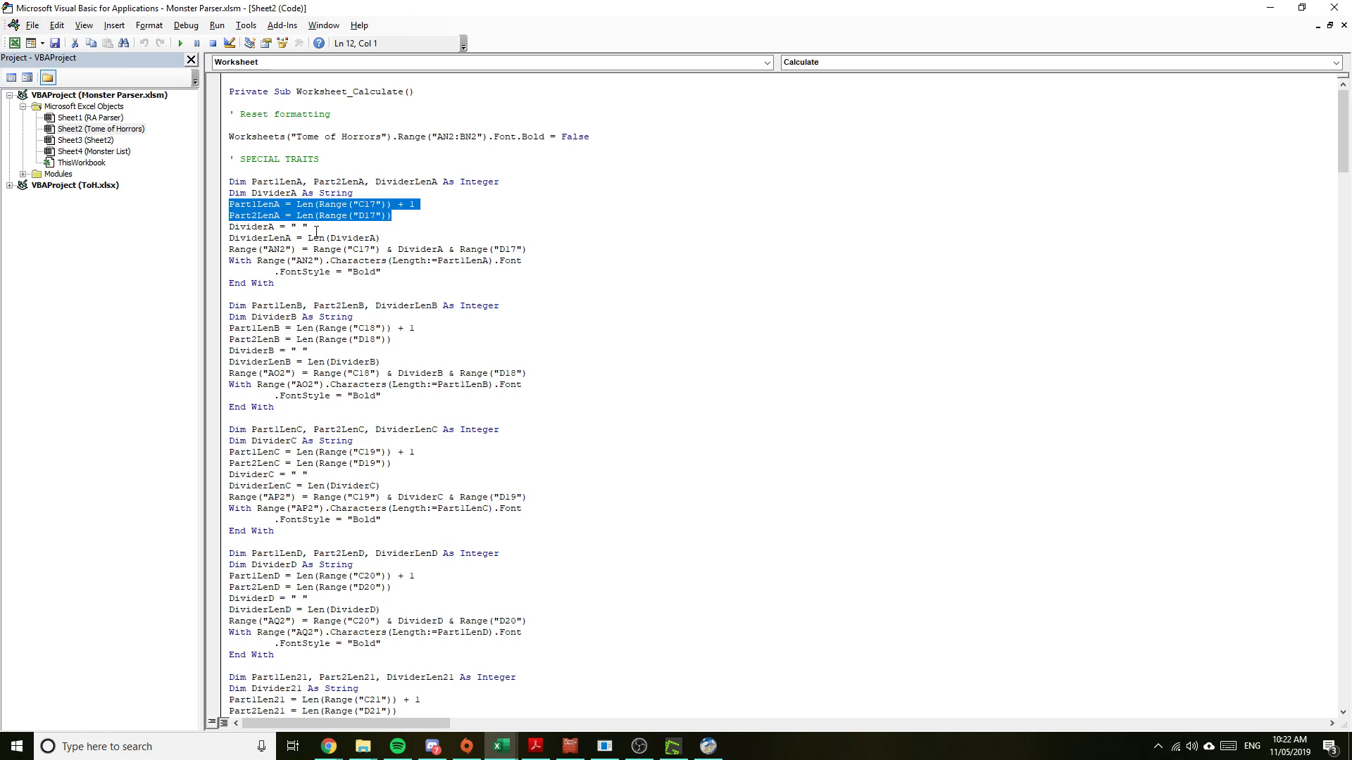
left_click_drag(309, 227, 229, 228)
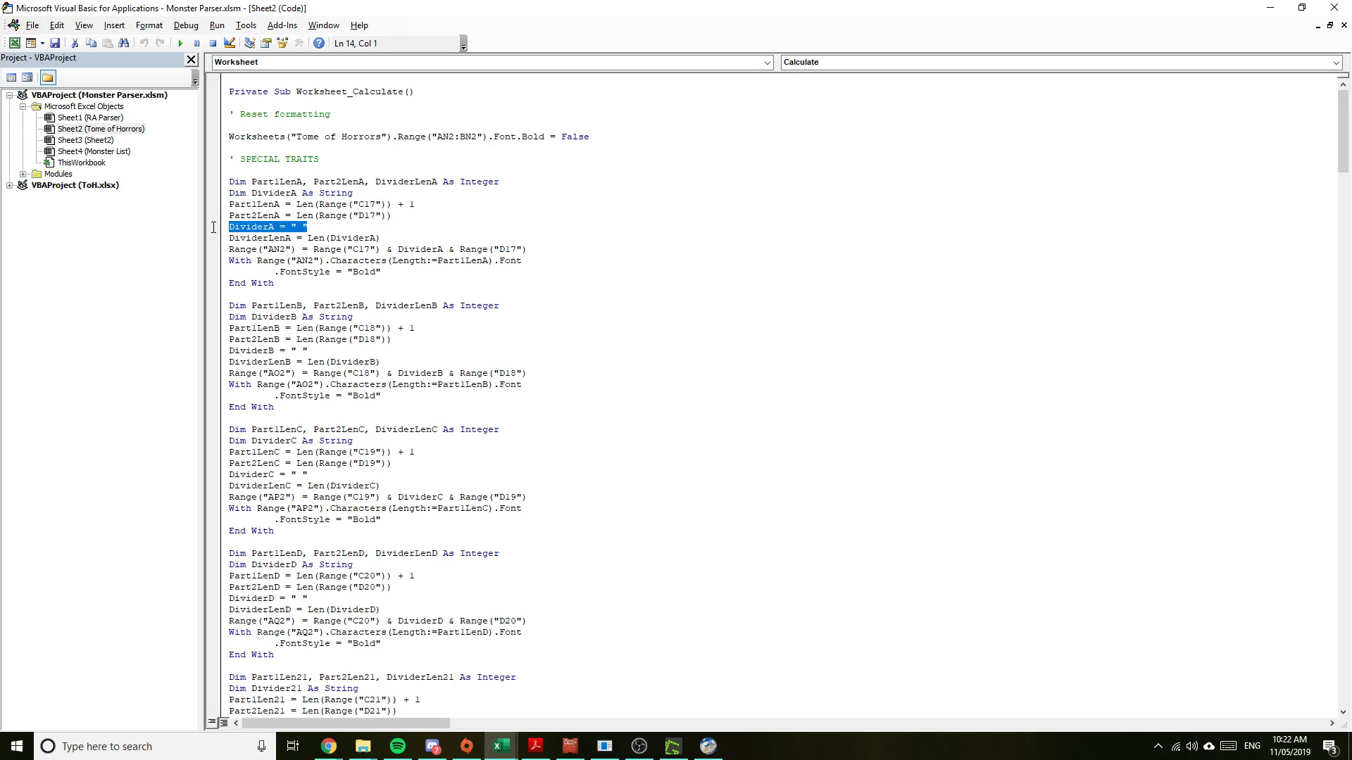
left_click(303, 228)
left_click_drag(303, 227, 404, 236)
left_click(363, 216)
left_click_drag(230, 249, 524, 250)
Return to the parsing area of the Tome of Horrors sheet and examine the special trait formulas in C17, D17 and C18
left_click(501, 746)
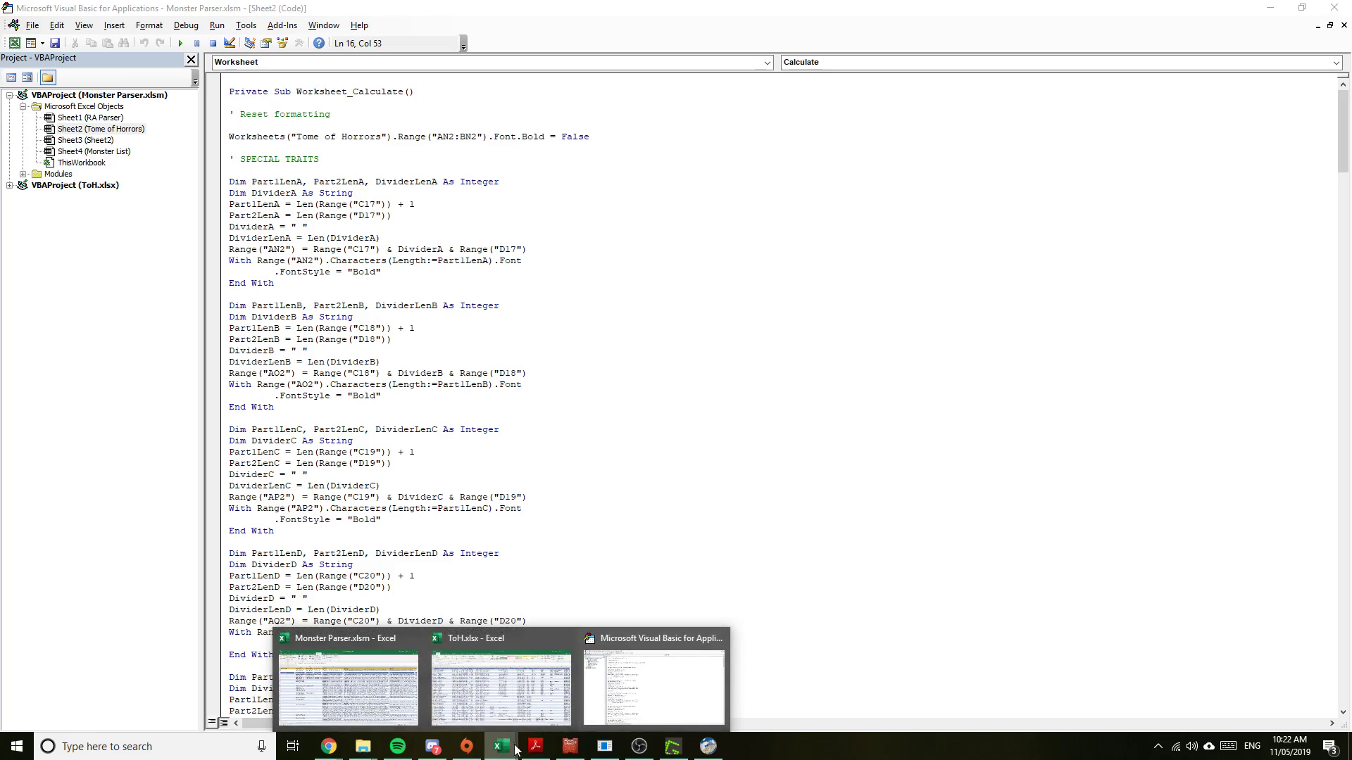
left_click(345, 685)
left_click_drag(1206, 709, 892, 708)
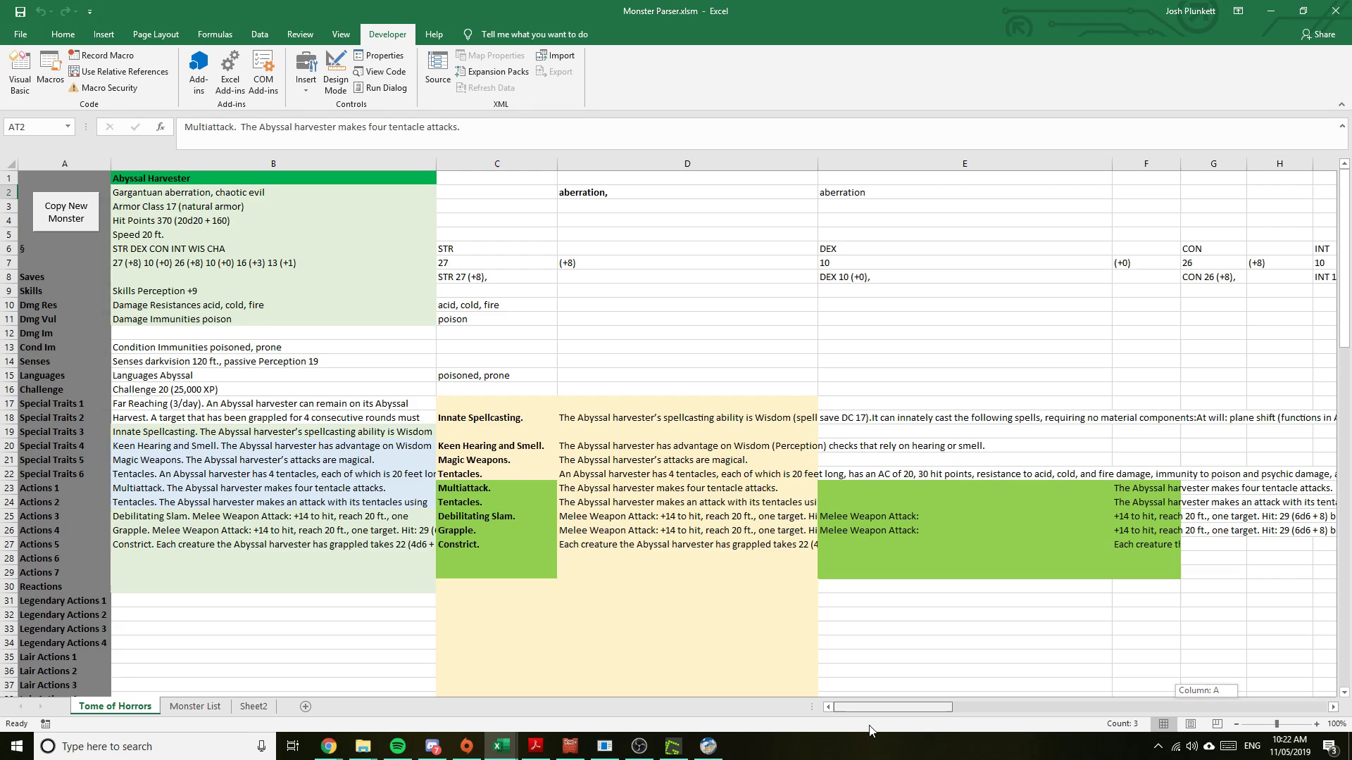
scroll(564, 291, "down", 1)
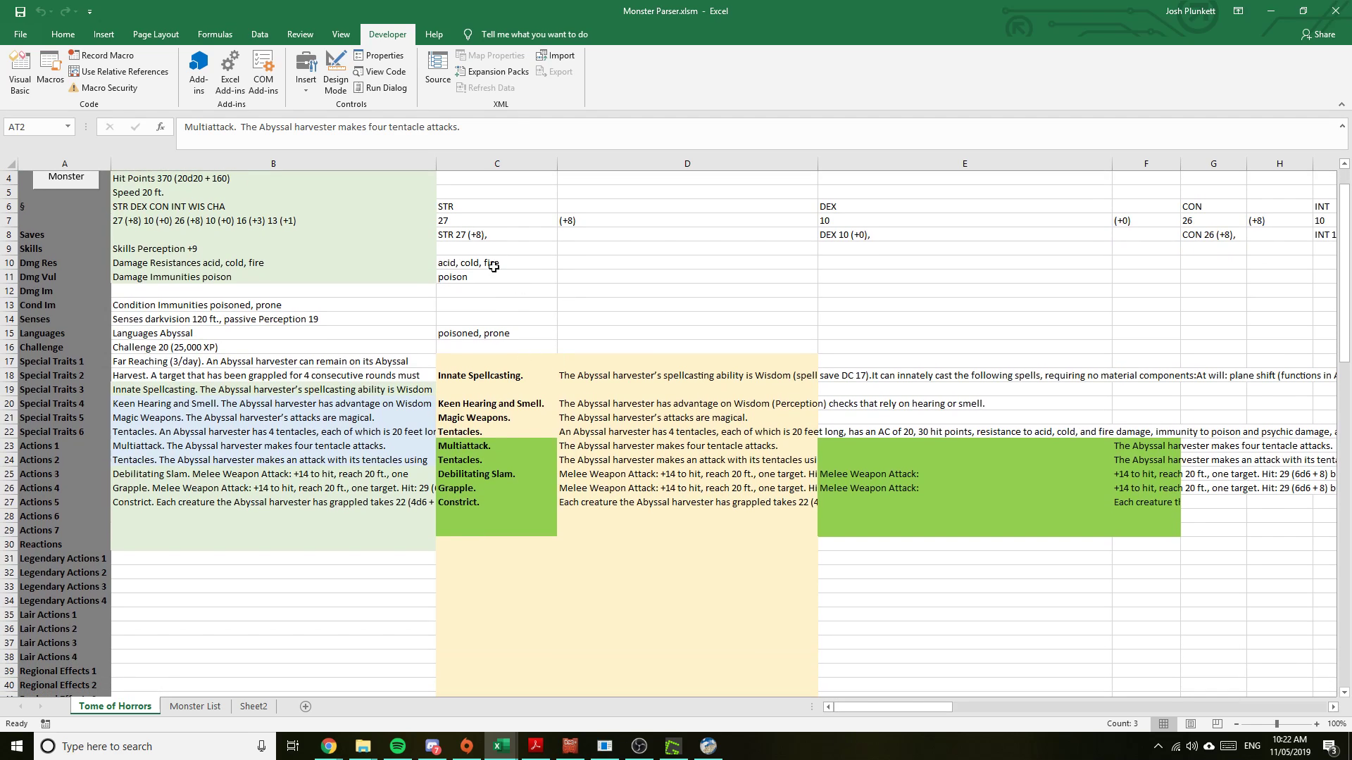
left_click(3, 361)
left_click(473, 361)
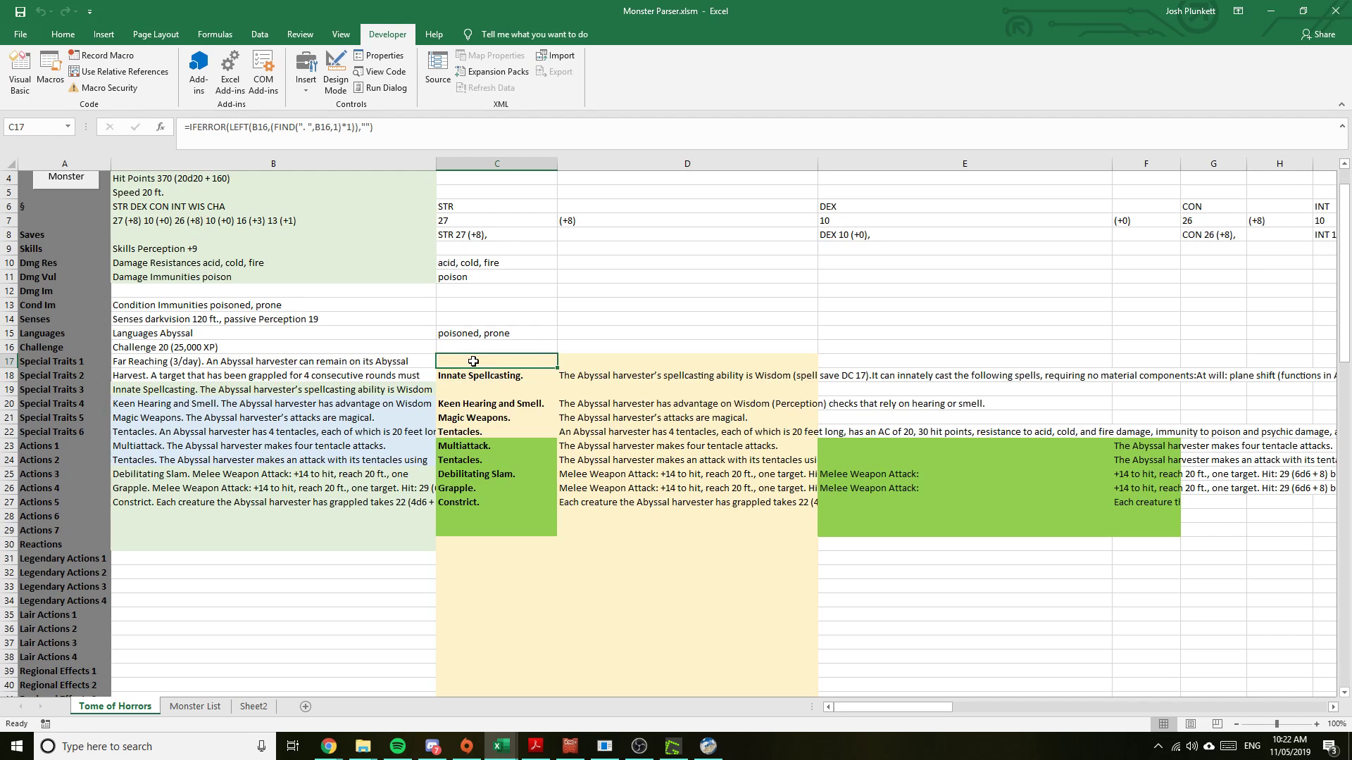
key("Right")
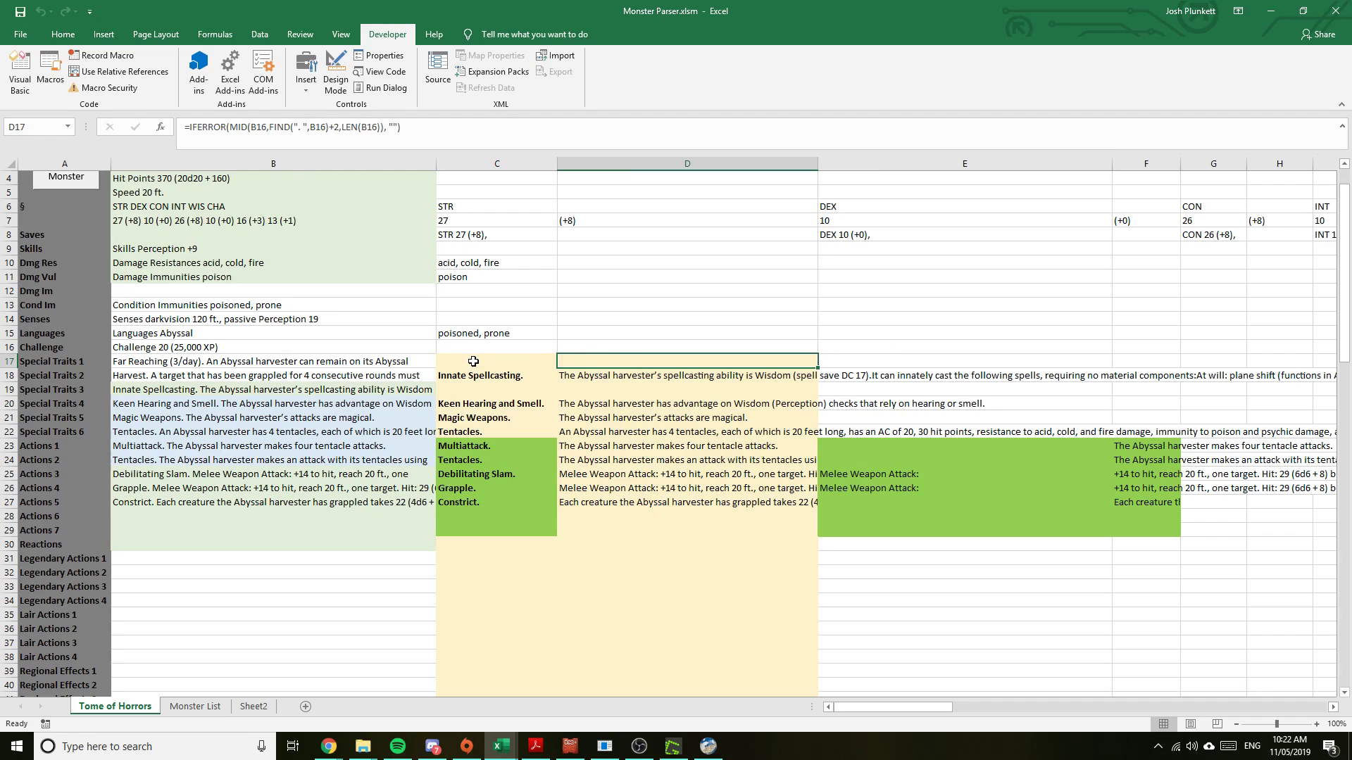
key("Left")
key("Left")
key("Right")
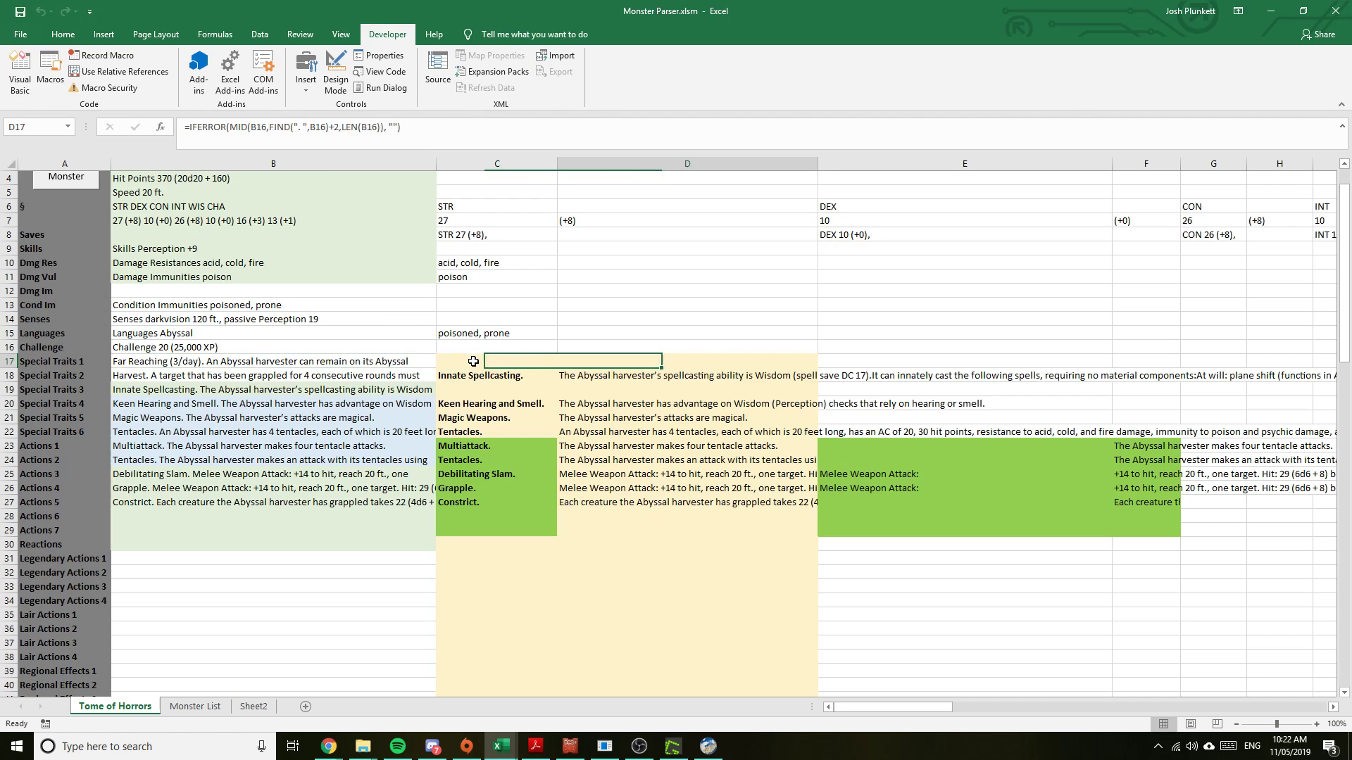
key("Right")
key("Down")
key("Left")
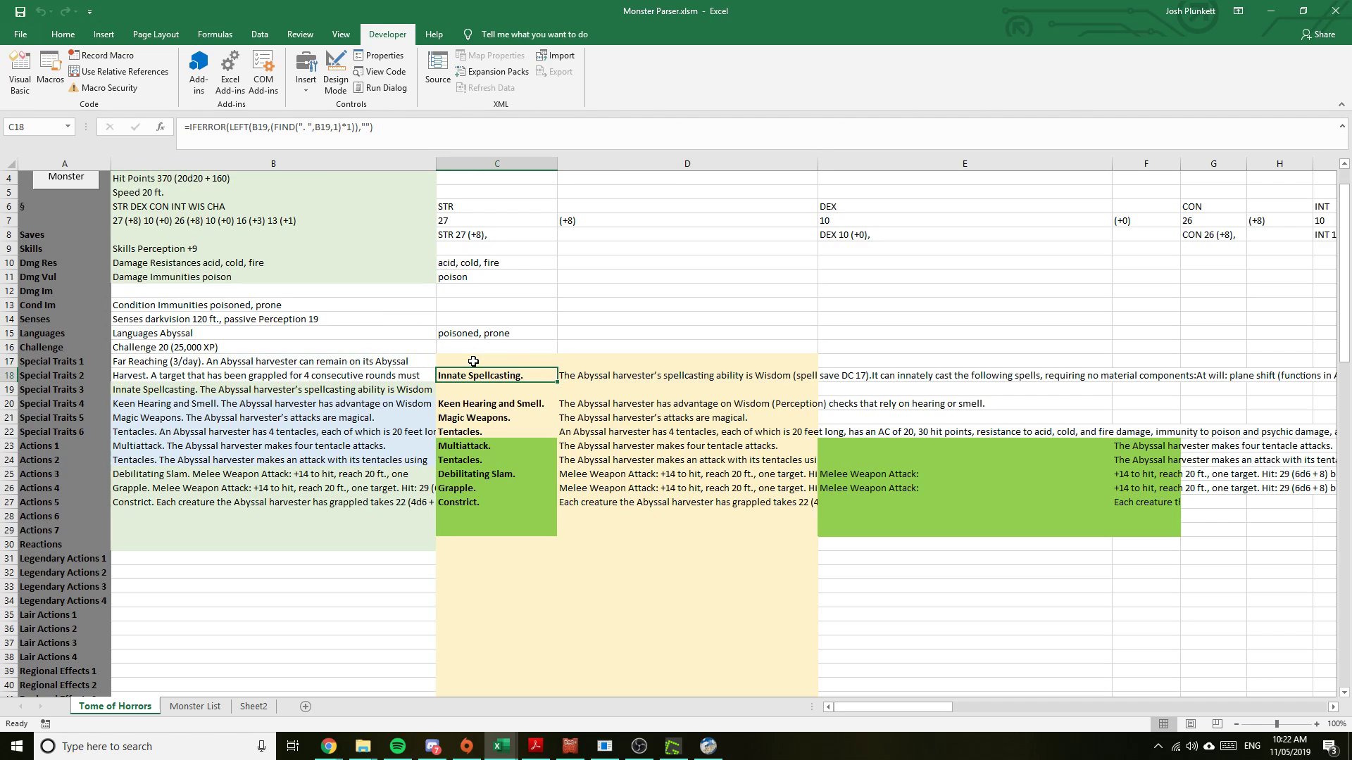
Examine the trait name formula in C18 and the formula in C16 on the Tome of Horrors sheet
left_click(397, 133)
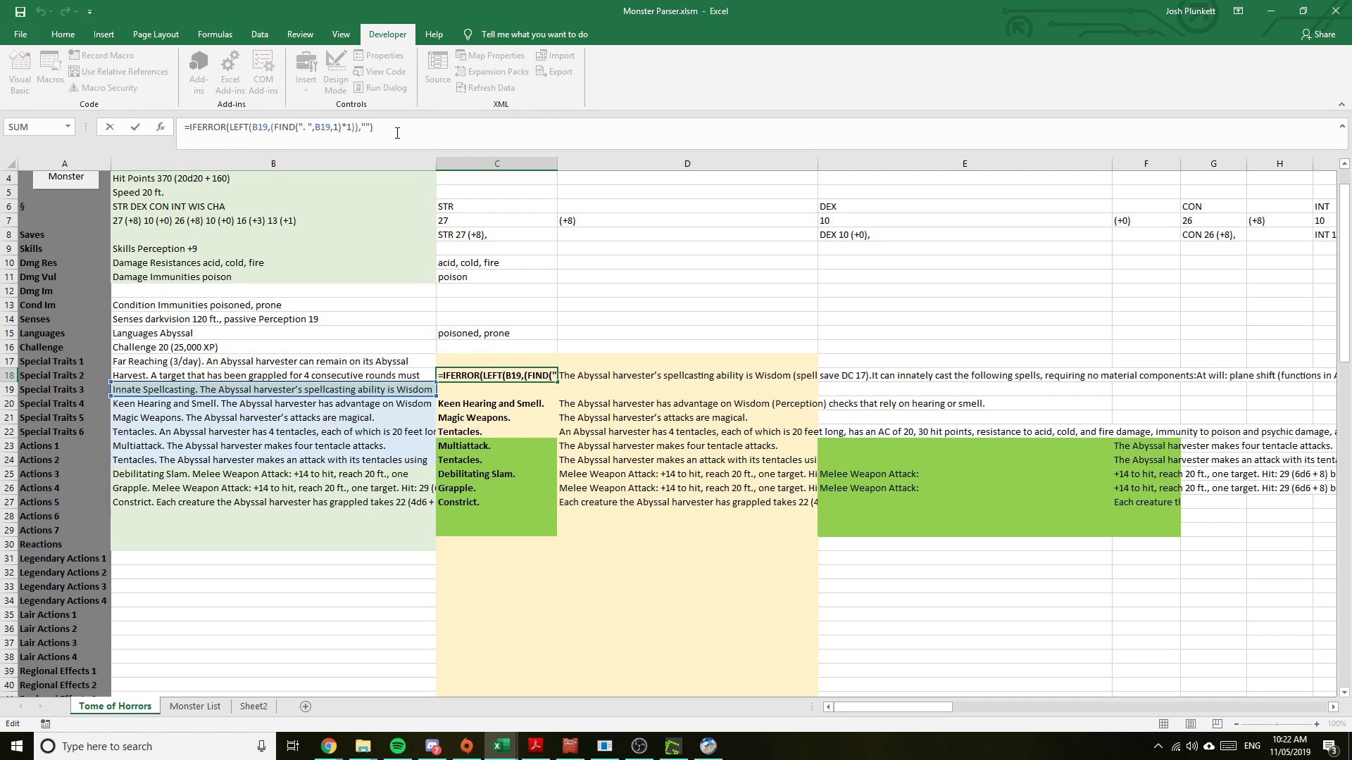
key("ctrl+Return")
left_click(397, 133)
key("Escape")
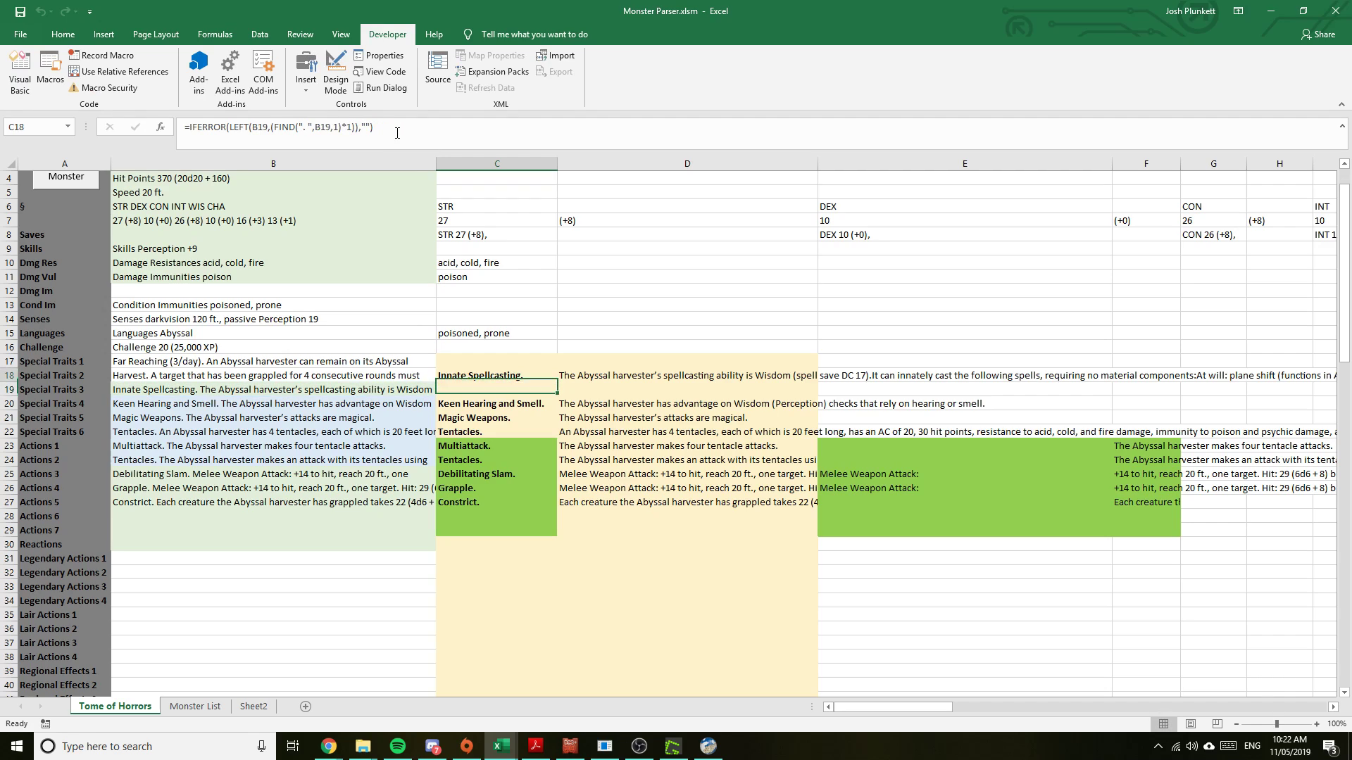
key("Up")
key("Up")
left_click(462, 138)
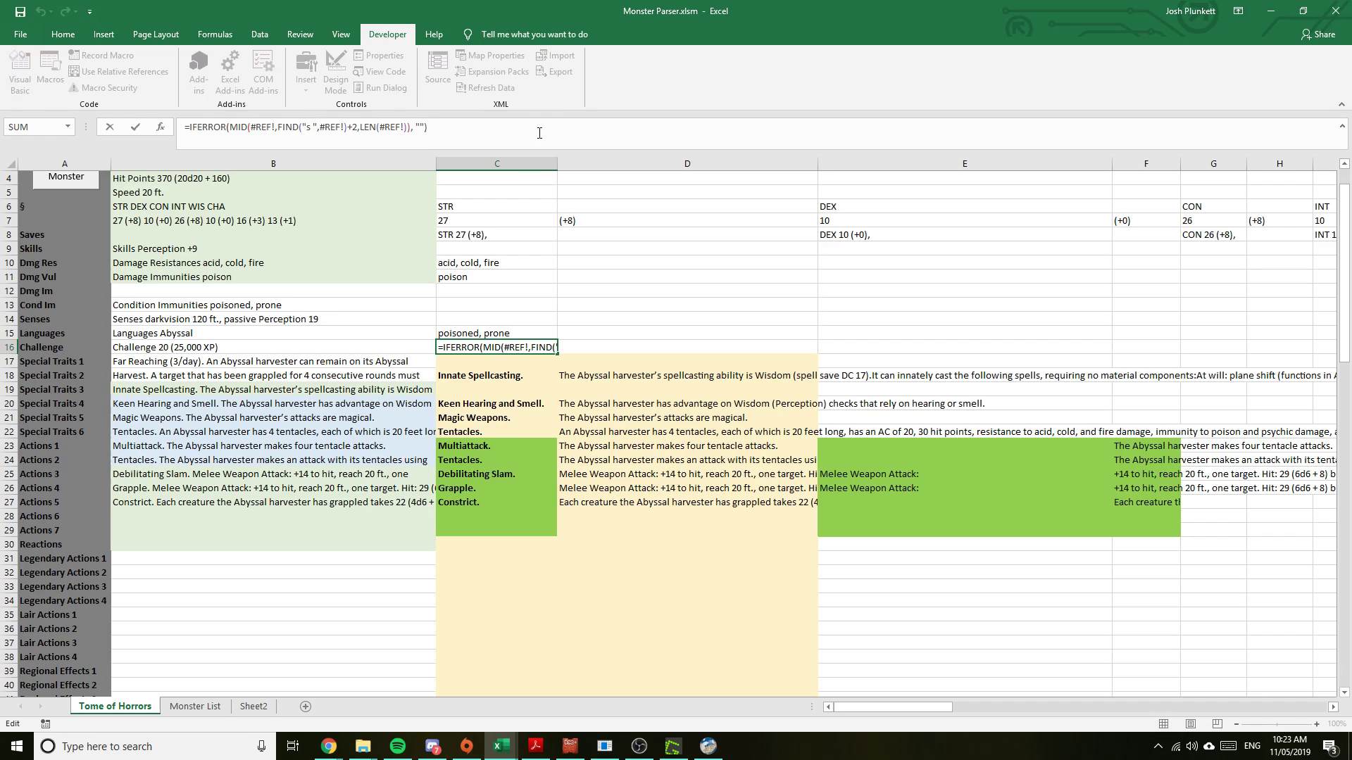
key("Return")
Inspect the special trait description formula in D17 and return to the trait name in C18
key("Right")
key("Right")
key("Right")
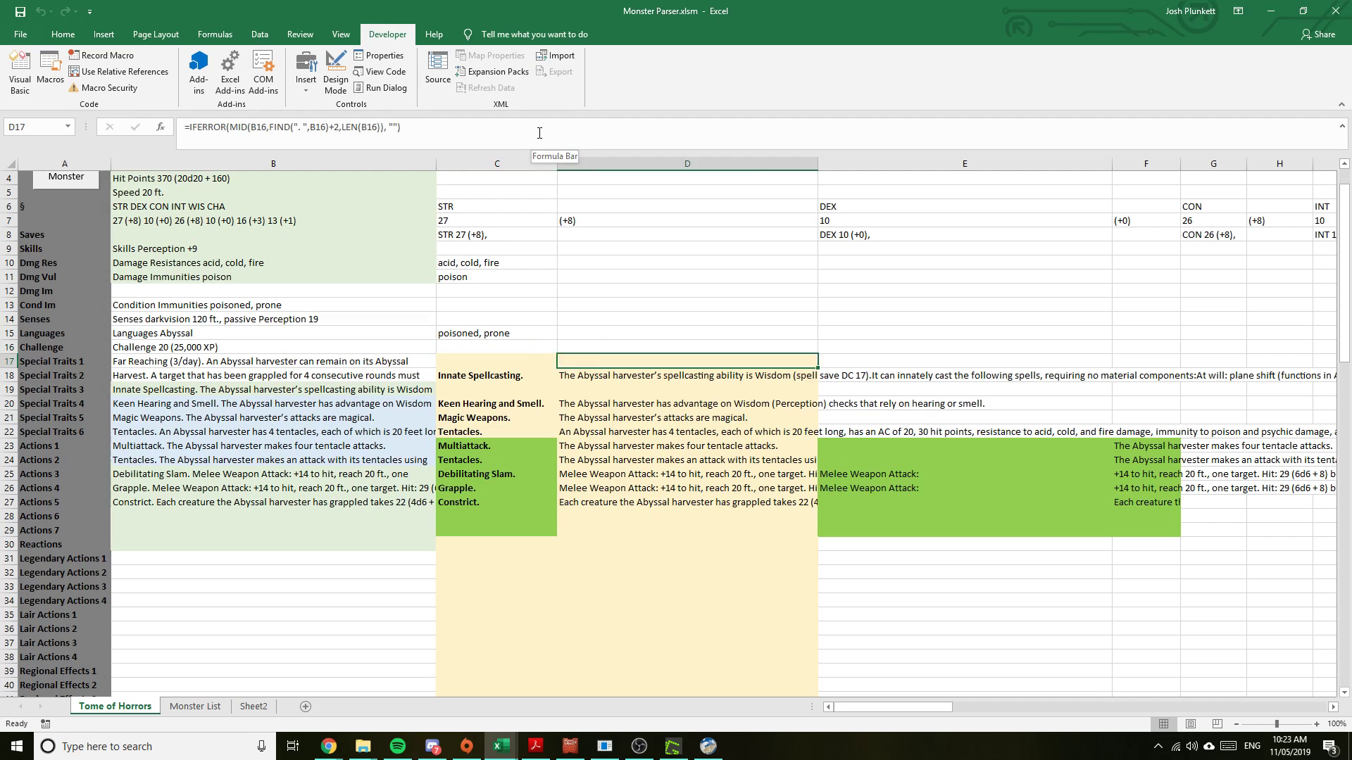
key("Left")
key("Left")
key("Left")
key("Right")
key("Down")
key("Left")
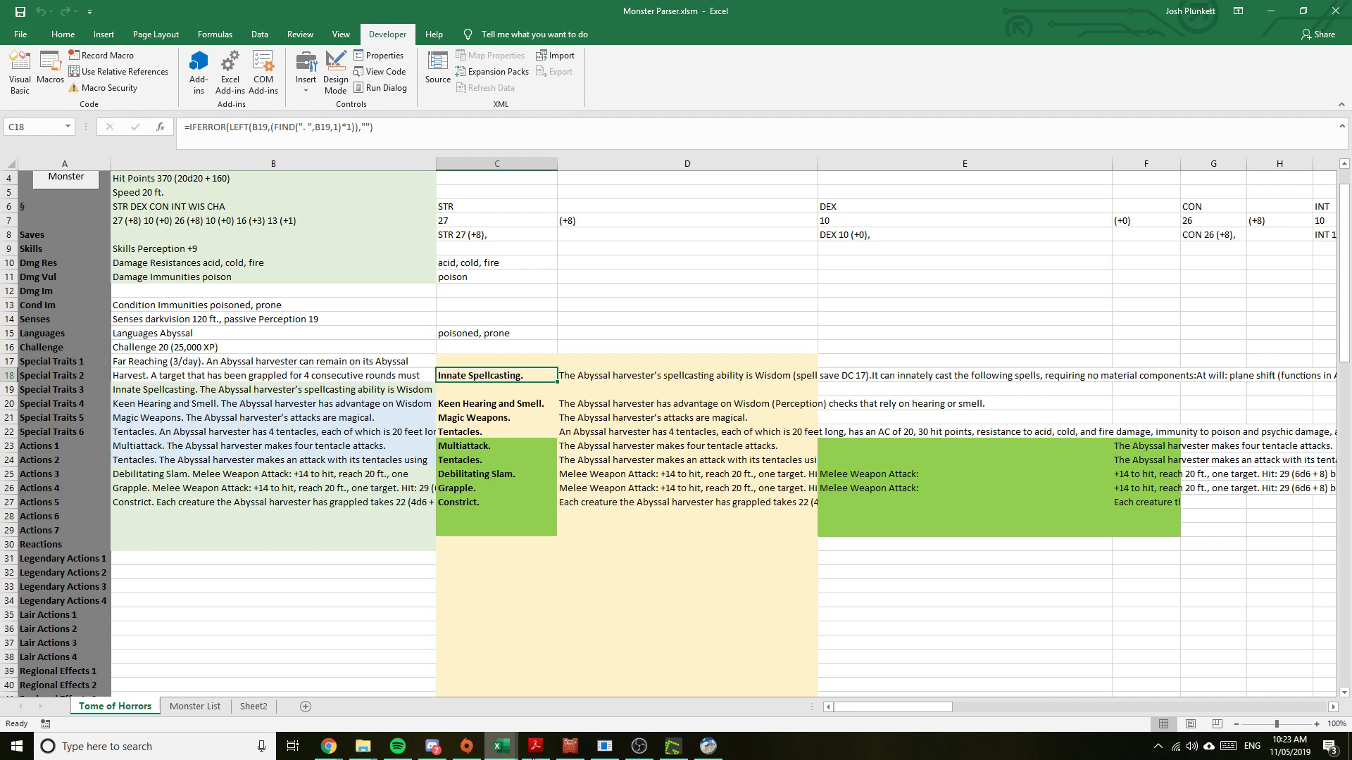
Switch to the Visual Basic code and examine the bold formatting block for AN2 and its Part1LenA length from C17
mouse_move(501, 745)
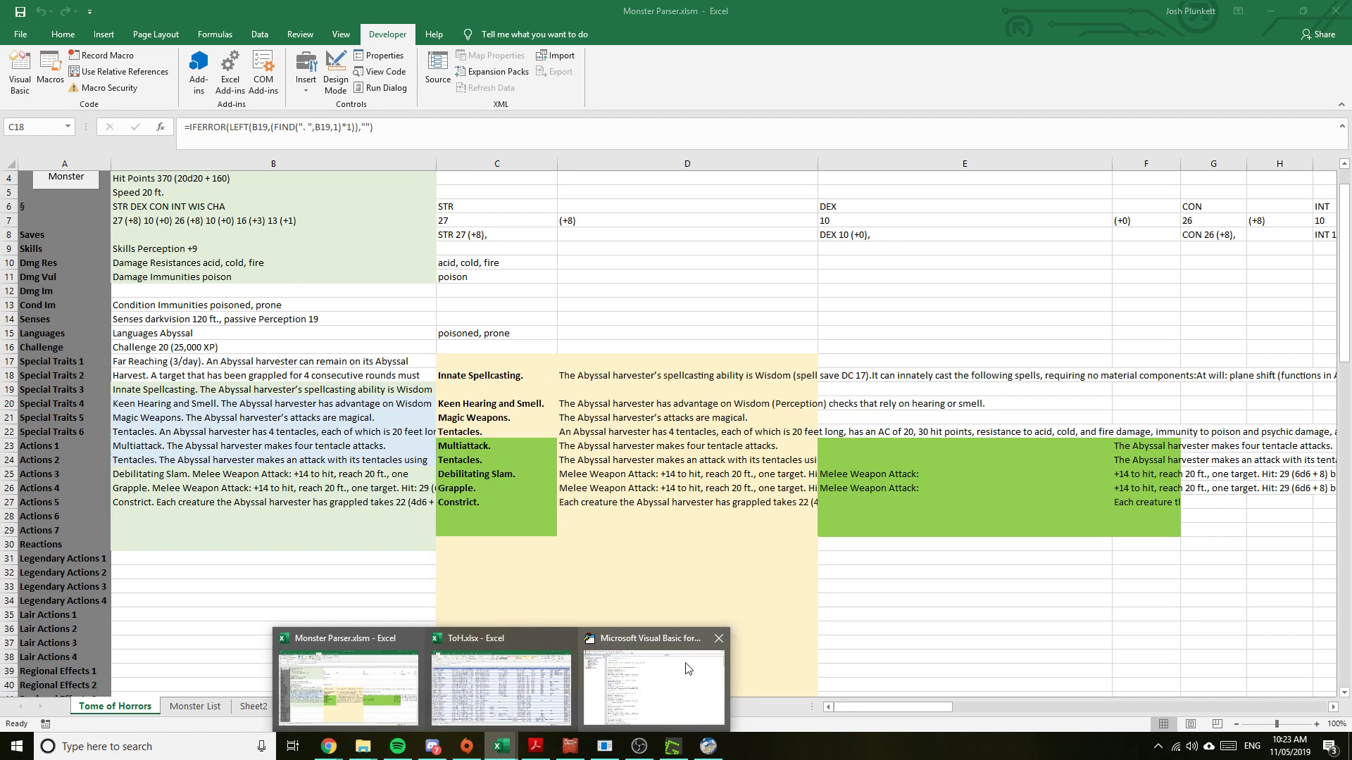
left_click(655, 686)
left_click_drag(396, 274, 228, 251)
left_click(396, 285)
left_click_drag(380, 272, 229, 261)
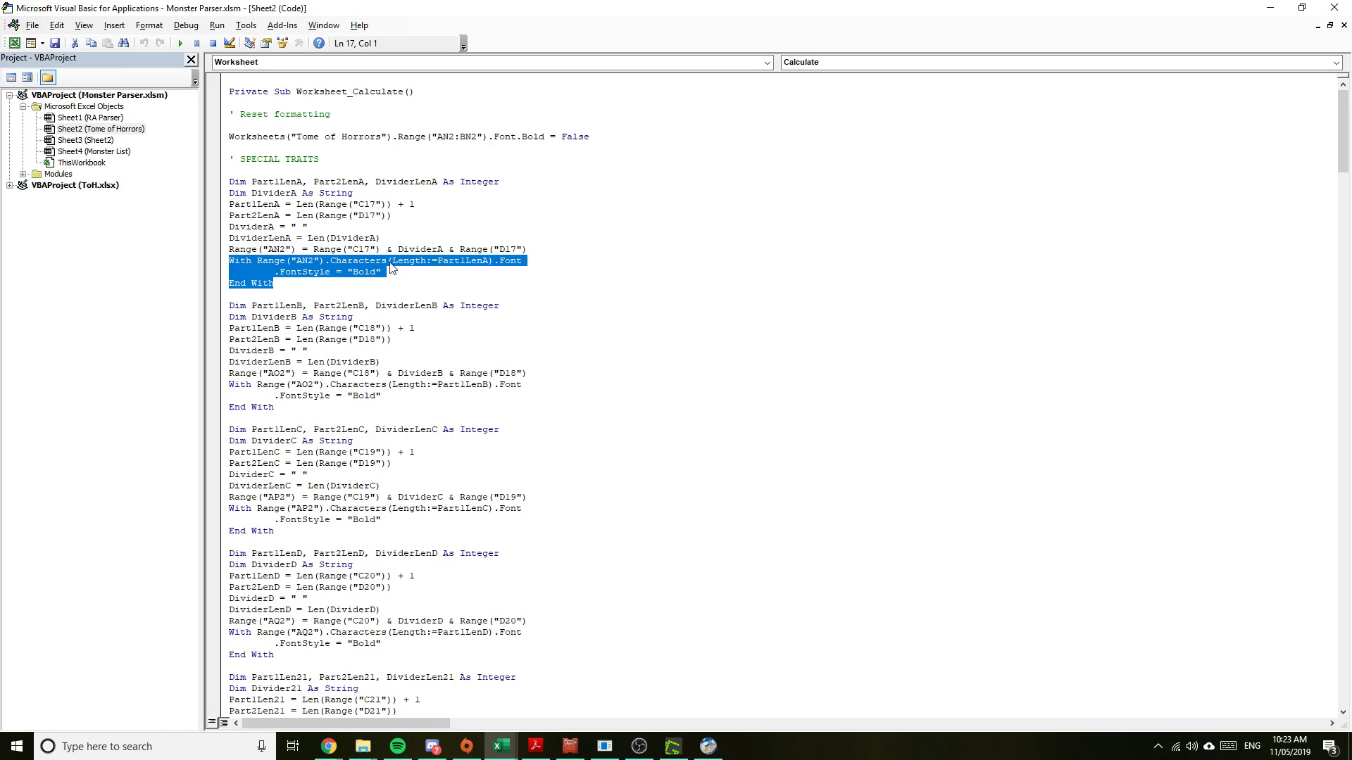
left_click(394, 280)
left_click_drag(437, 261, 489, 261)
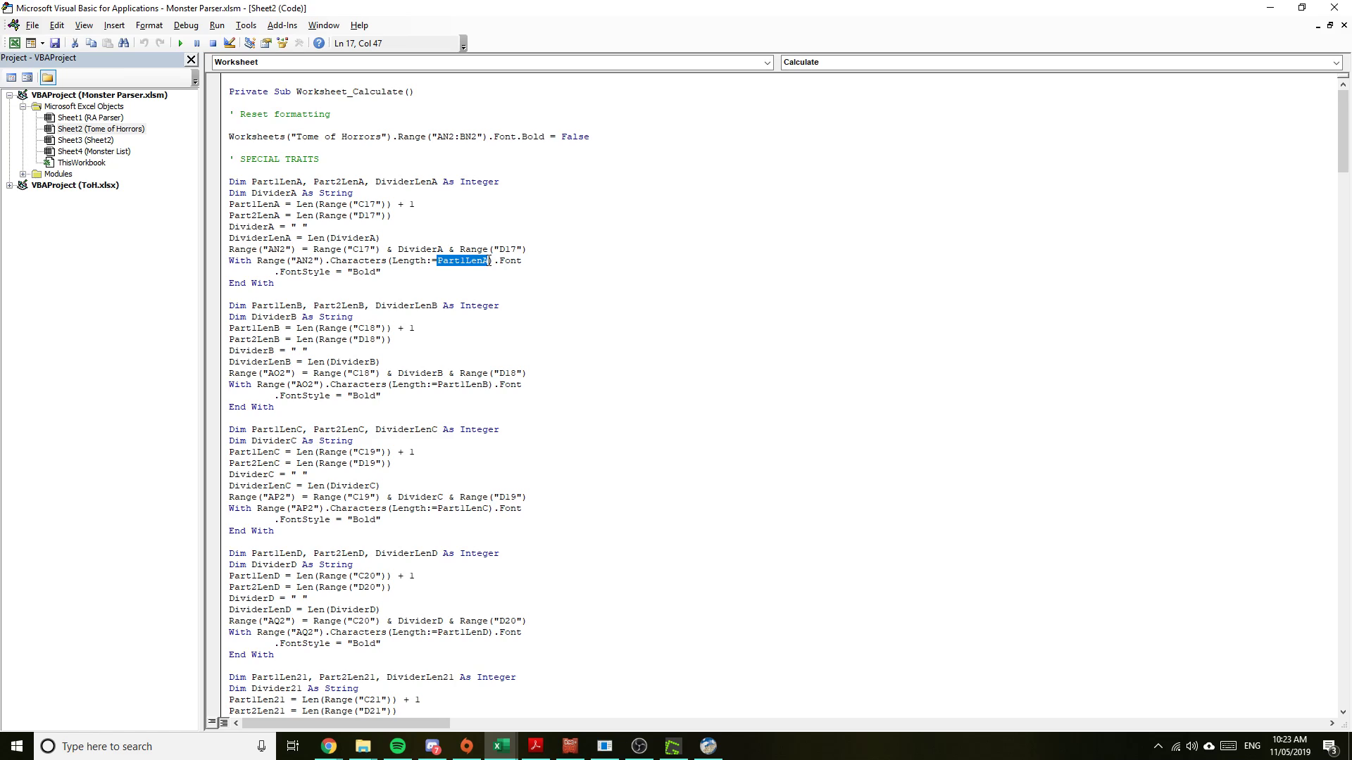
double_click(231, 201)
left_click(412, 194)
double_click(370, 205)
Find the Actions section of the code and examine the block that applies italics to part of AT2
scroll(463, 320, "down", 8)
scroll(463, 321, "down", 16)
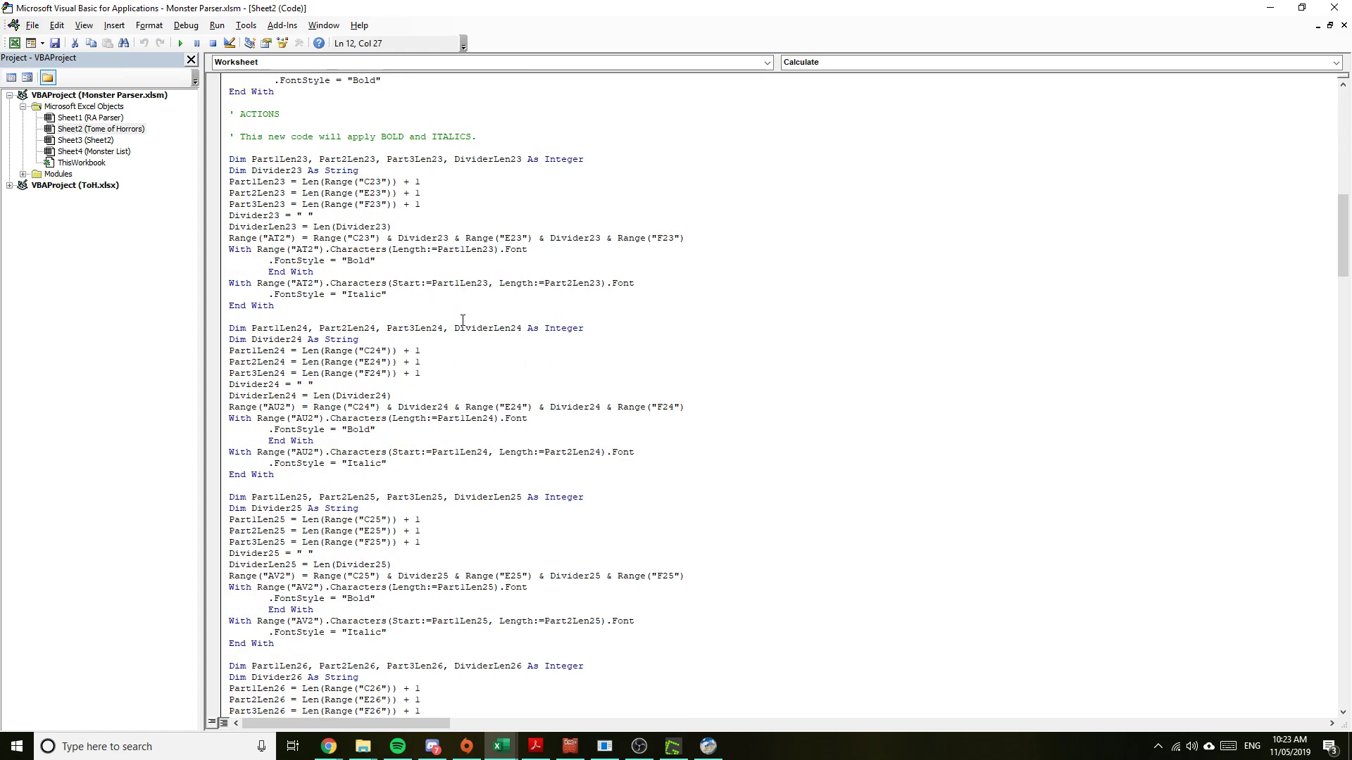
scroll(305, 471, "up", 5)
left_click_drag(276, 476, 221, 454)
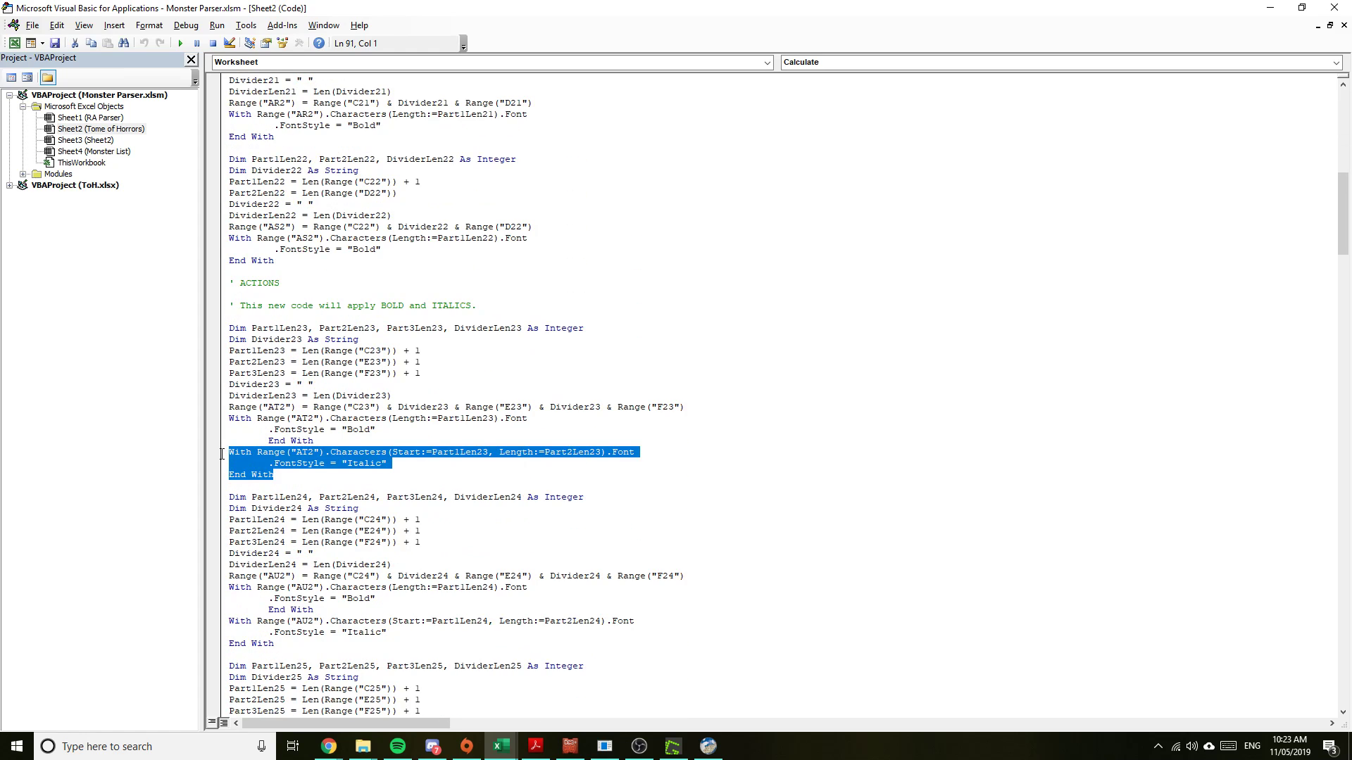
left_click(274, 475)
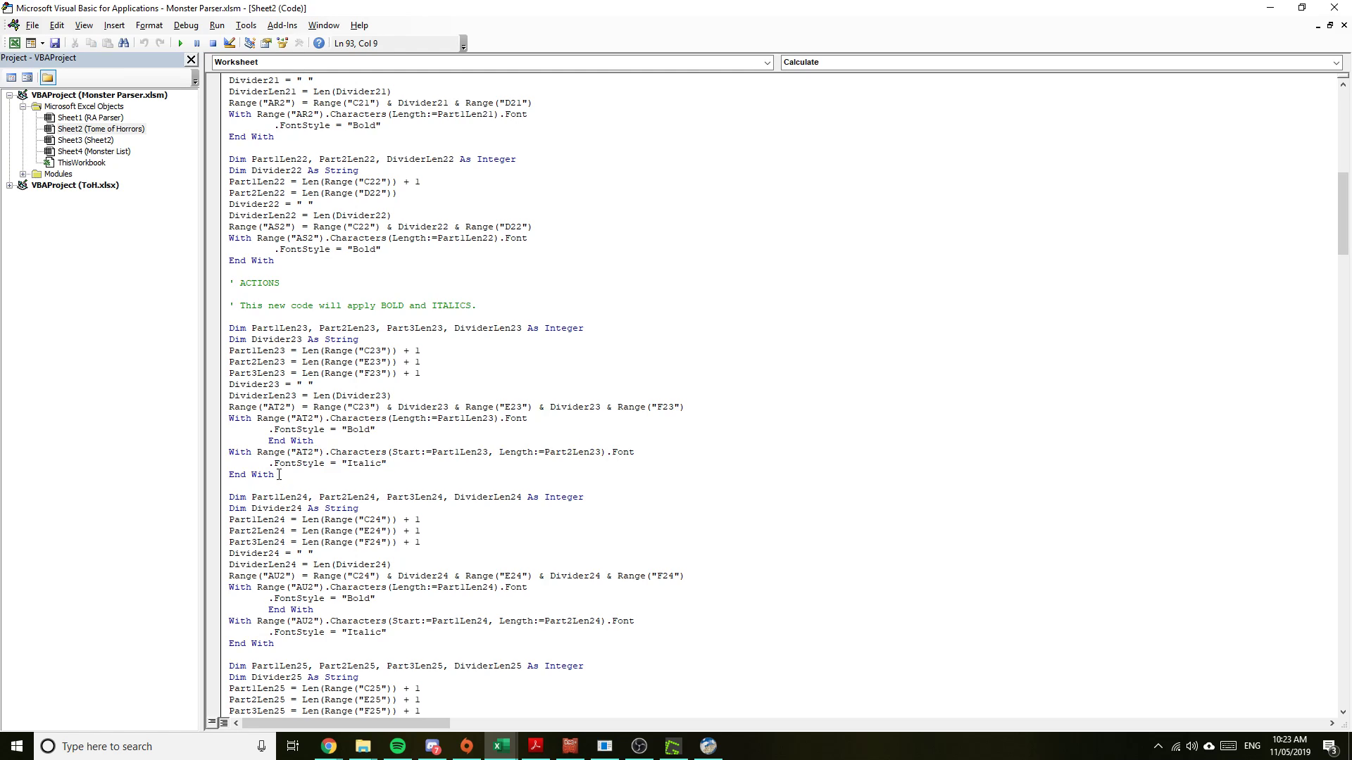
Examine the action code blocks for rows 28 and 29, which format AY2 and AZ2
scroll(462, 480, "down", 20)
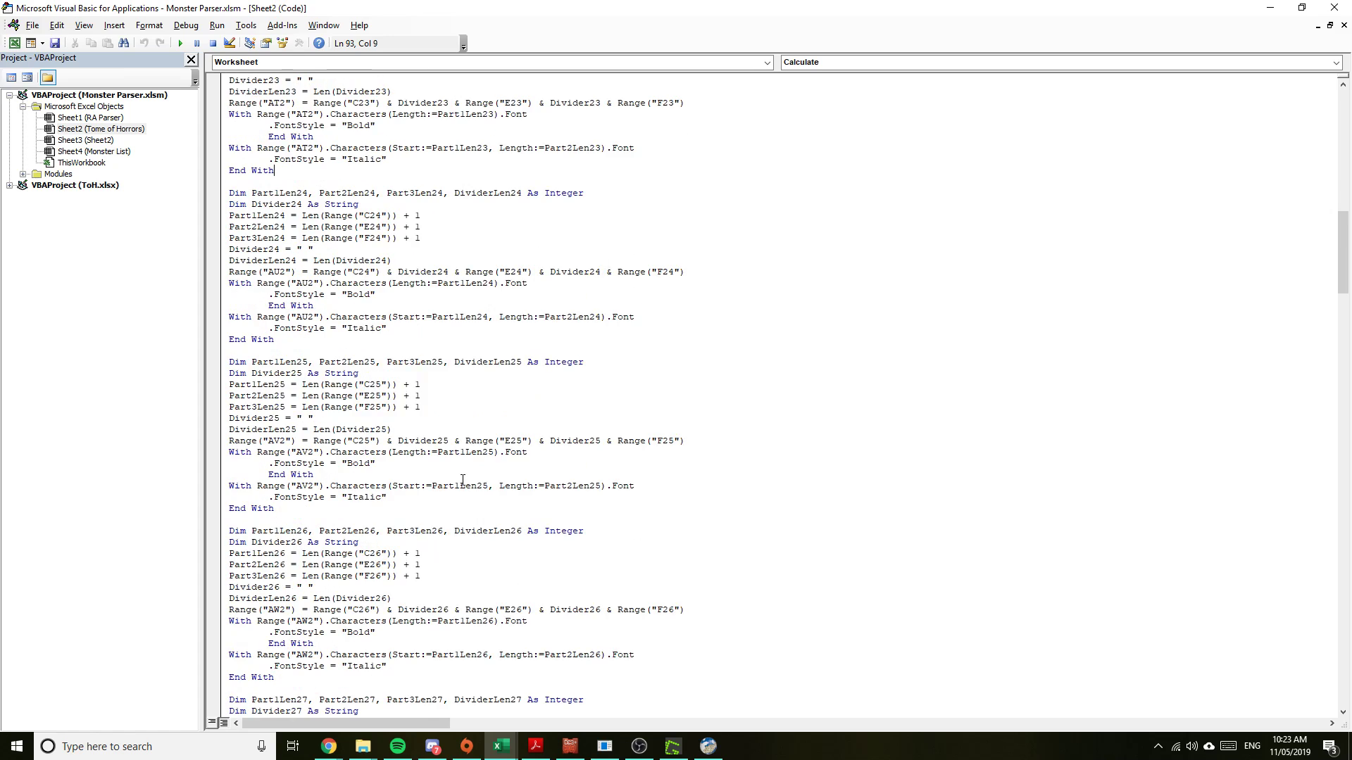
left_click_drag(283, 409, 229, 260)
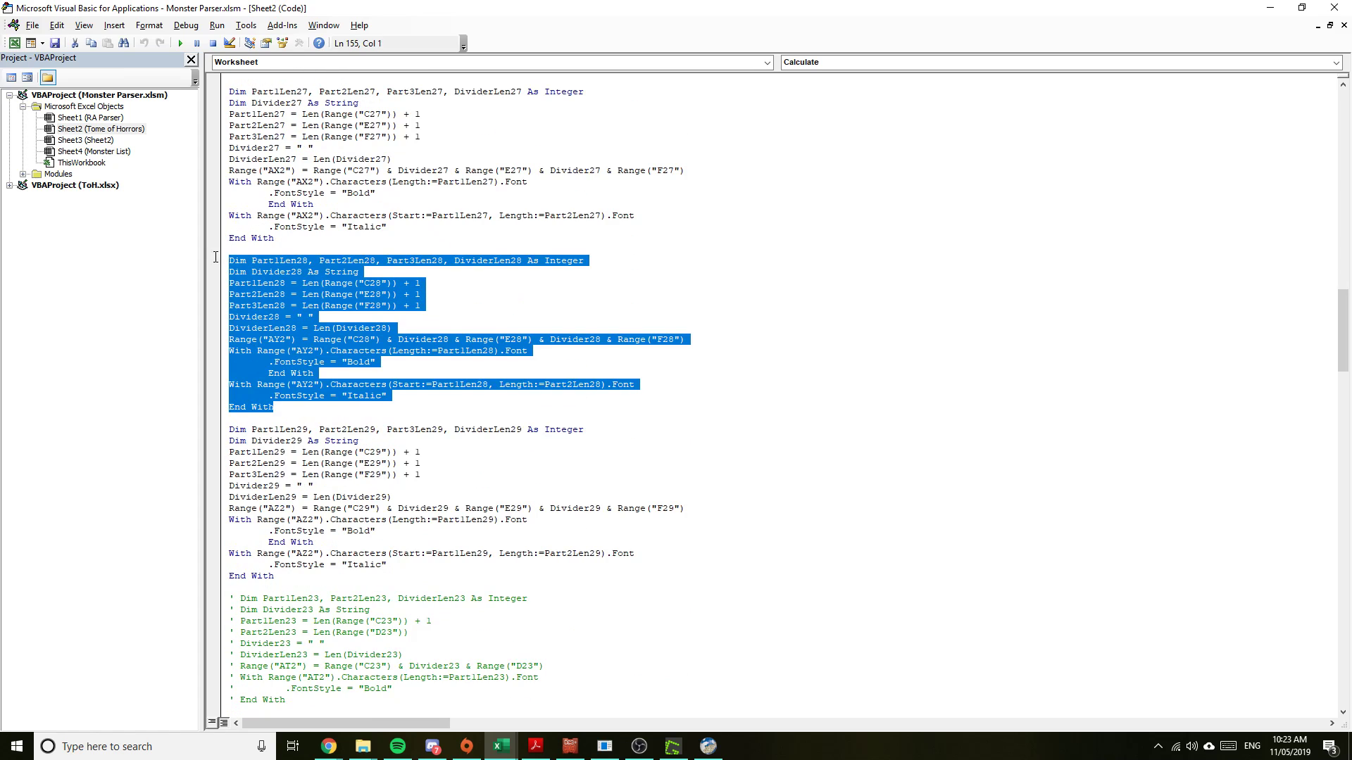
left_click_drag(276, 576, 204, 431)
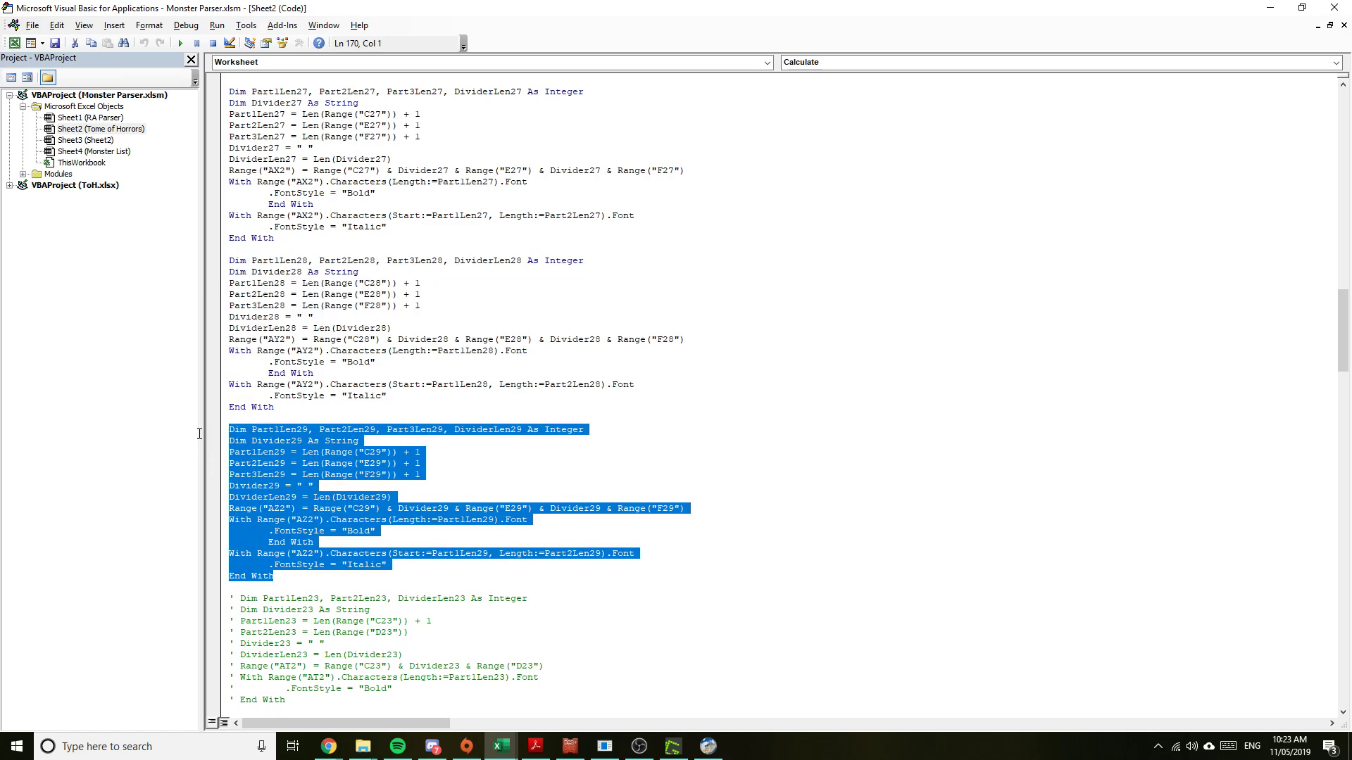
Skim the Reactions and Legendary Actions code and examine the first Lair Actions block, which fills BF2
scroll(301, 491, "down", 20)
scroll(301, 491, "down", 20)
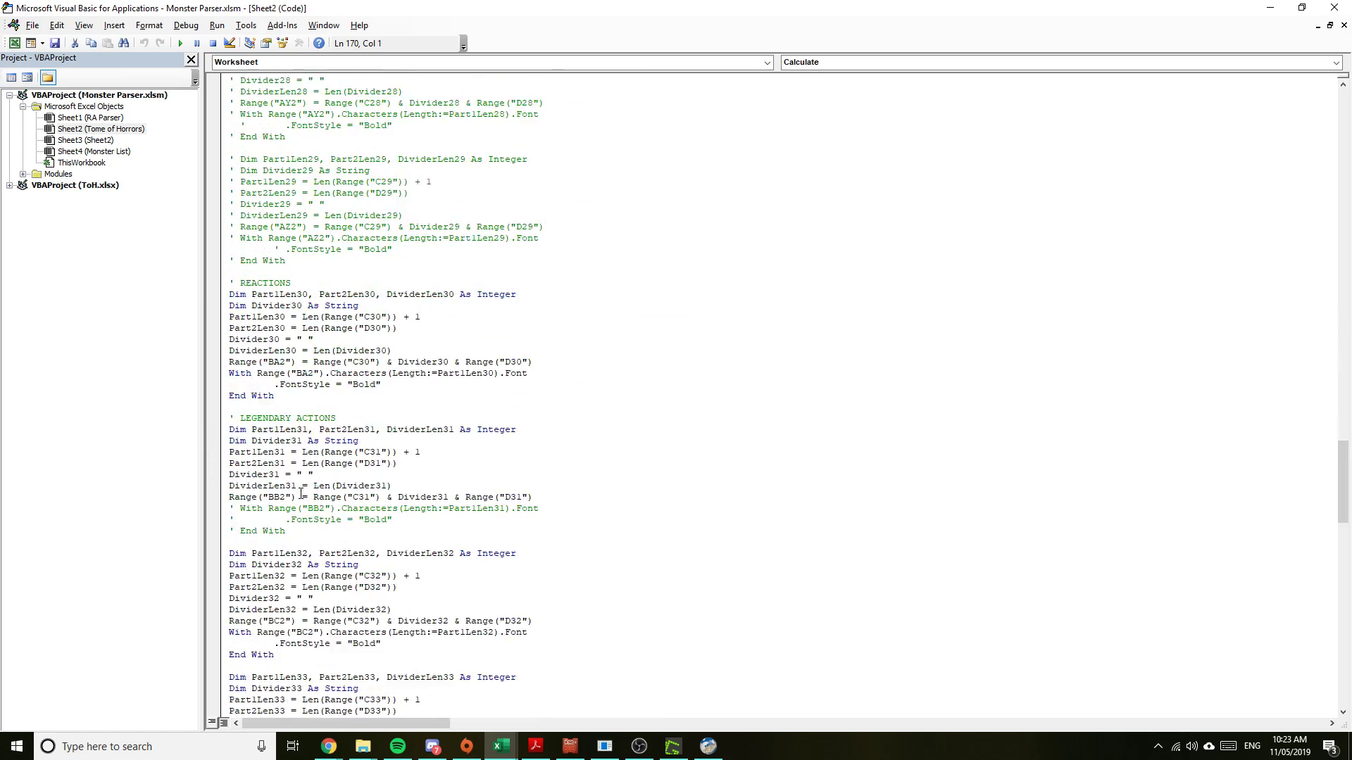
scroll(250, 183, "up", 14)
scroll(250, 183, "down", 20)
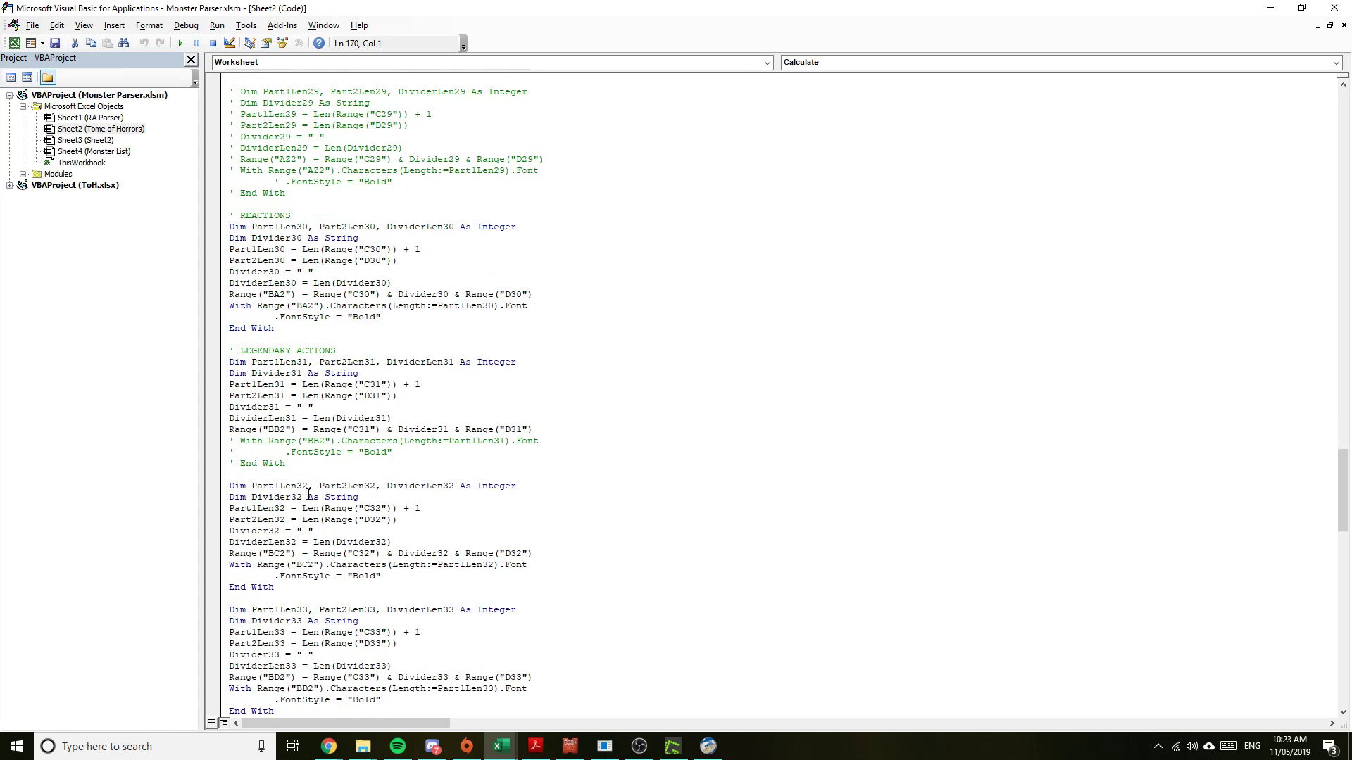
left_click_drag(288, 507, 227, 395)
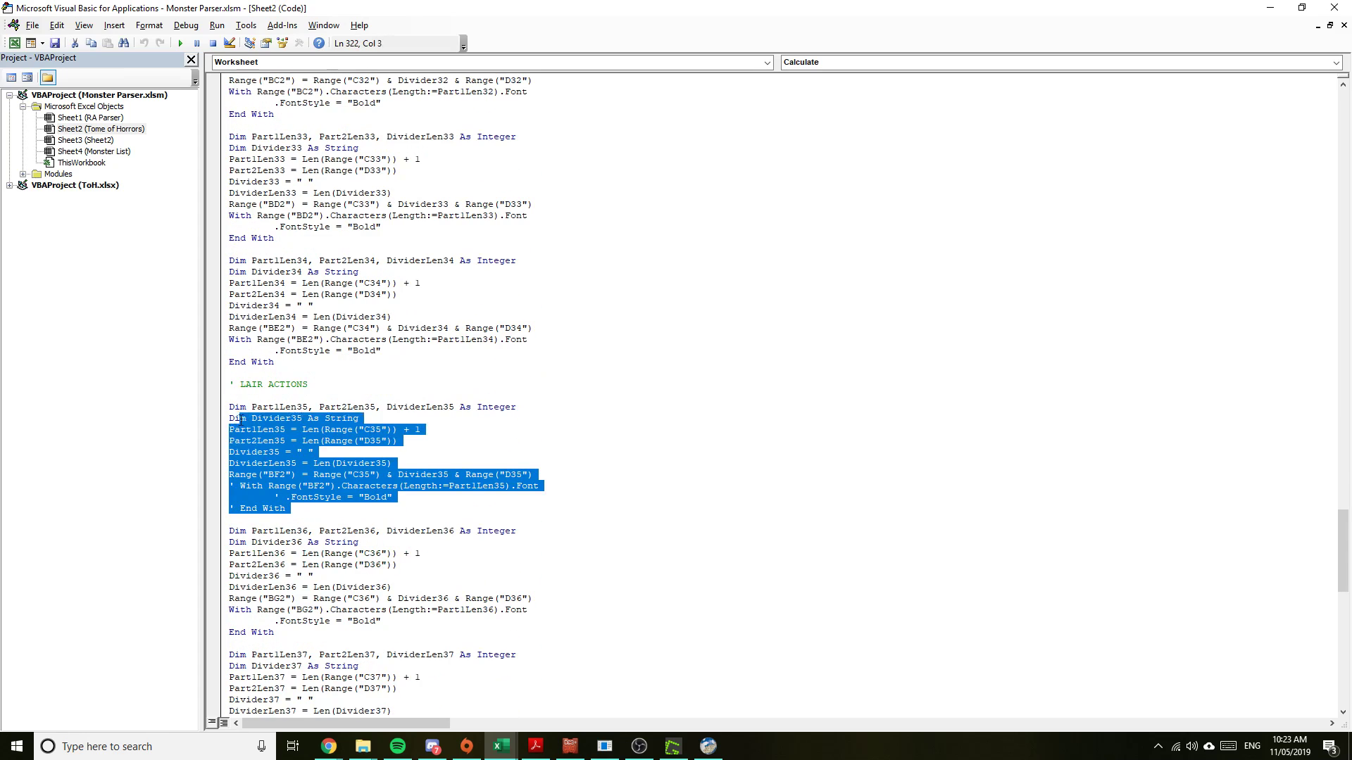
scroll(233, 394, "down", 11)
scroll(233, 395, "up", 6)
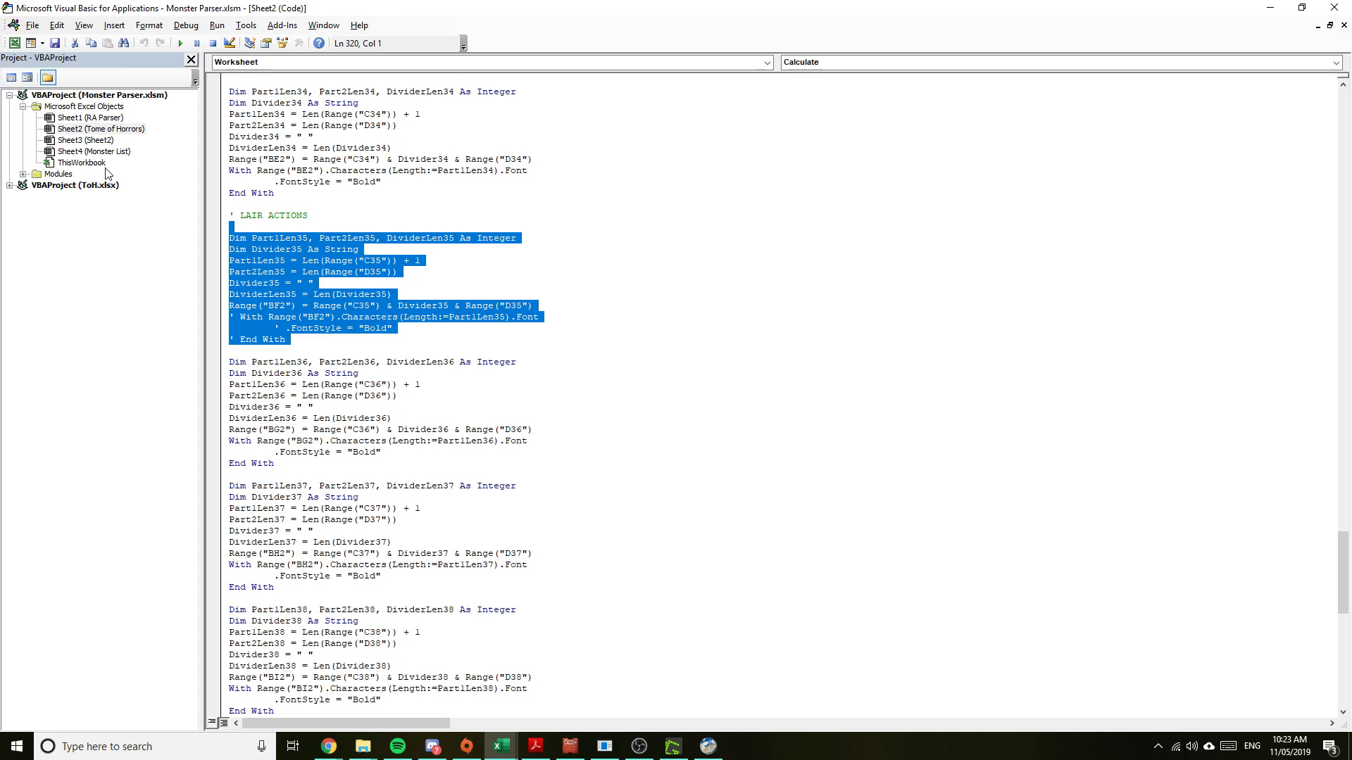
Expand the ToH.xlsx project and the Monster Parser modules, and view the code of Module1, Module2 and Module3
left_click(9, 186)
left_click(23, 197)
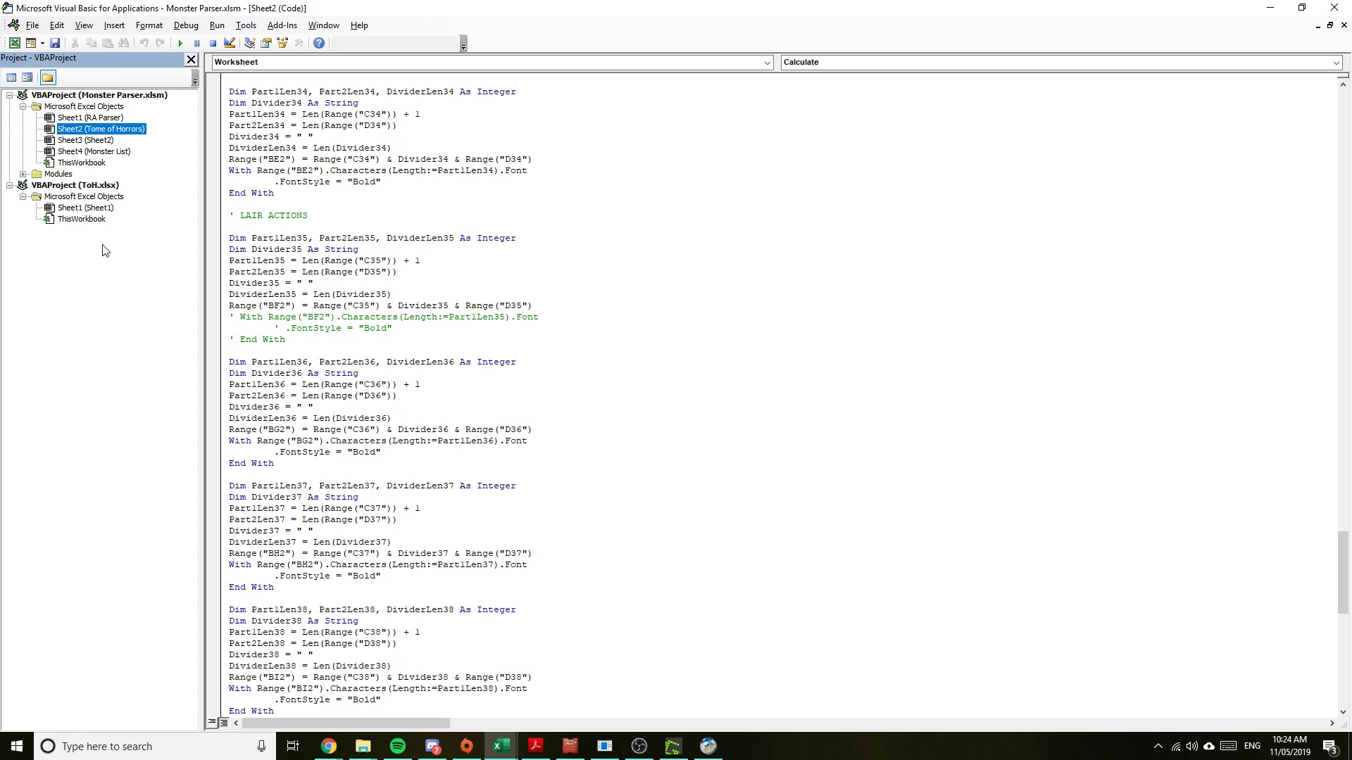
left_click(23, 174)
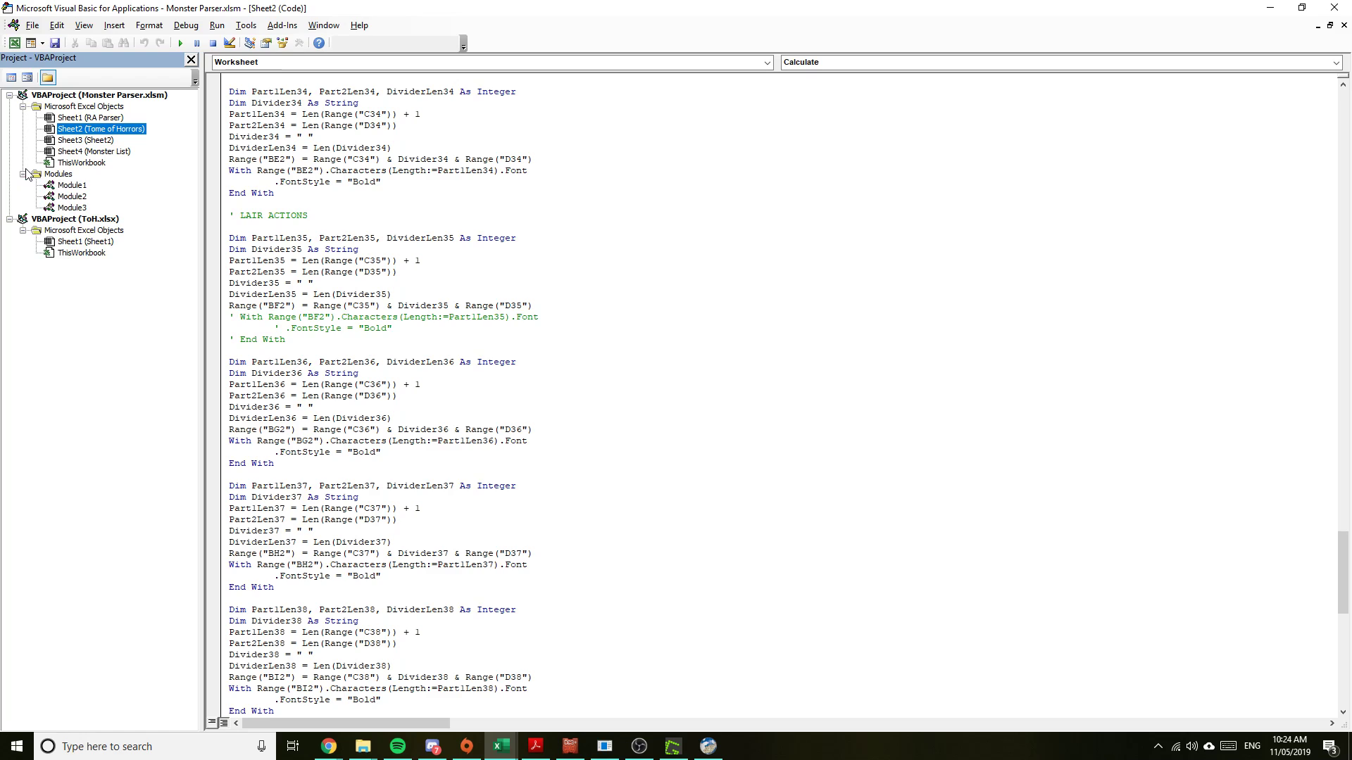
double_click(73, 185)
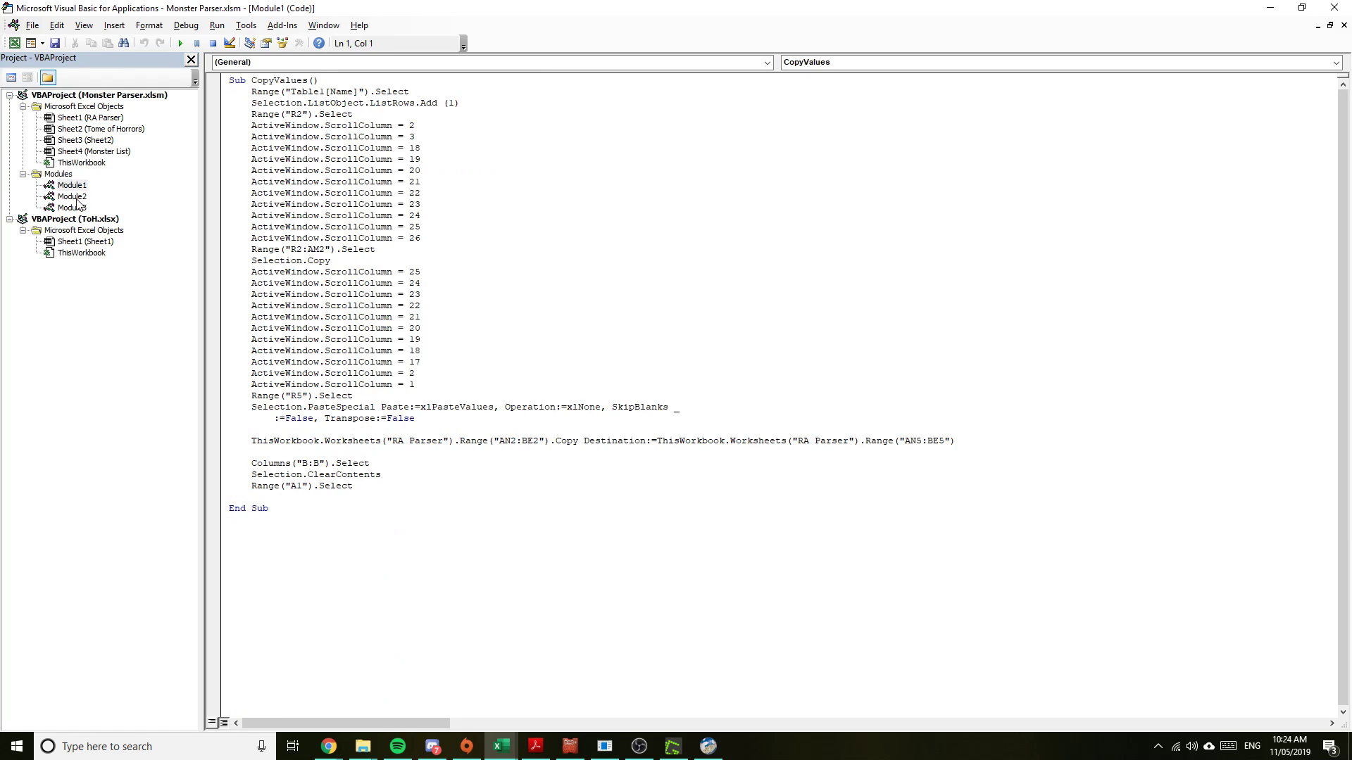
double_click(64, 201)
double_click(73, 208)
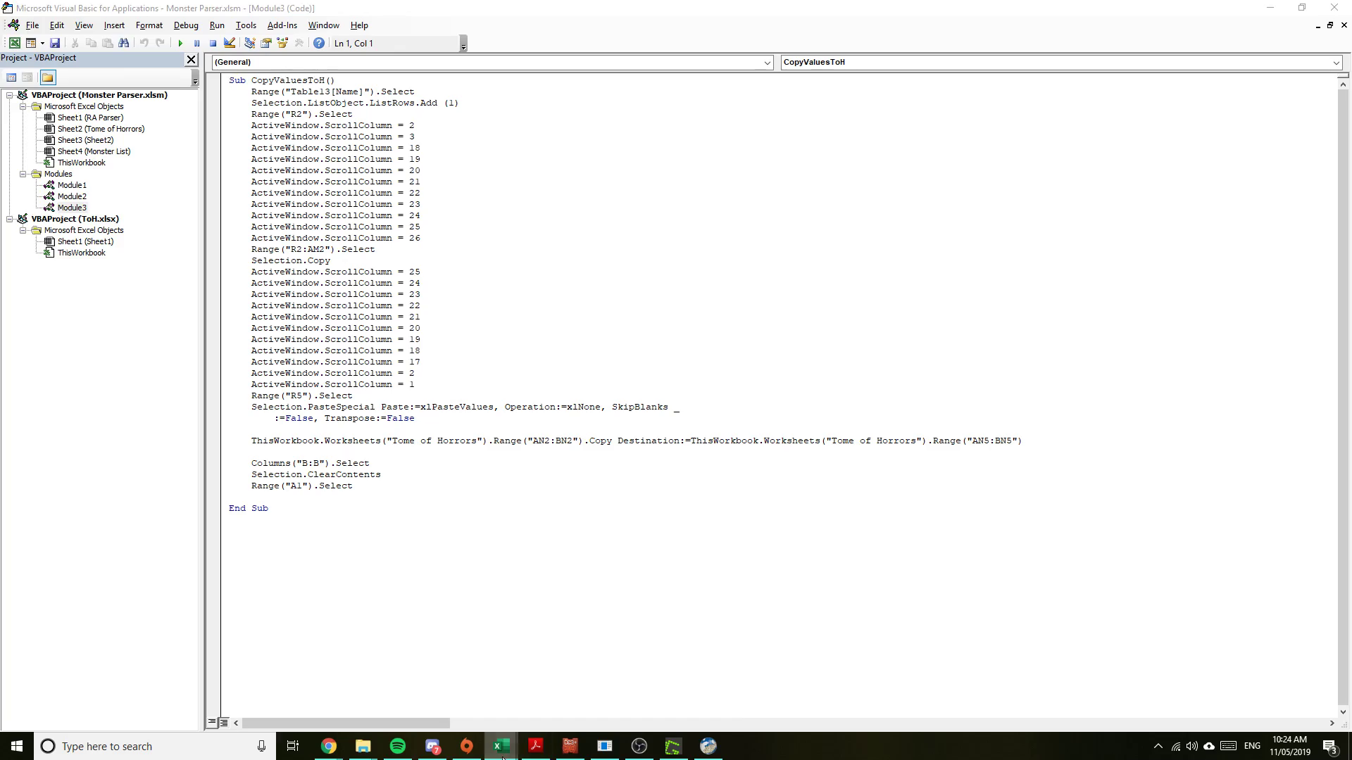
Switch to the ToH.xlsx workbook and skim its creature rows
mouse_move(500, 745)
left_click(505, 679)
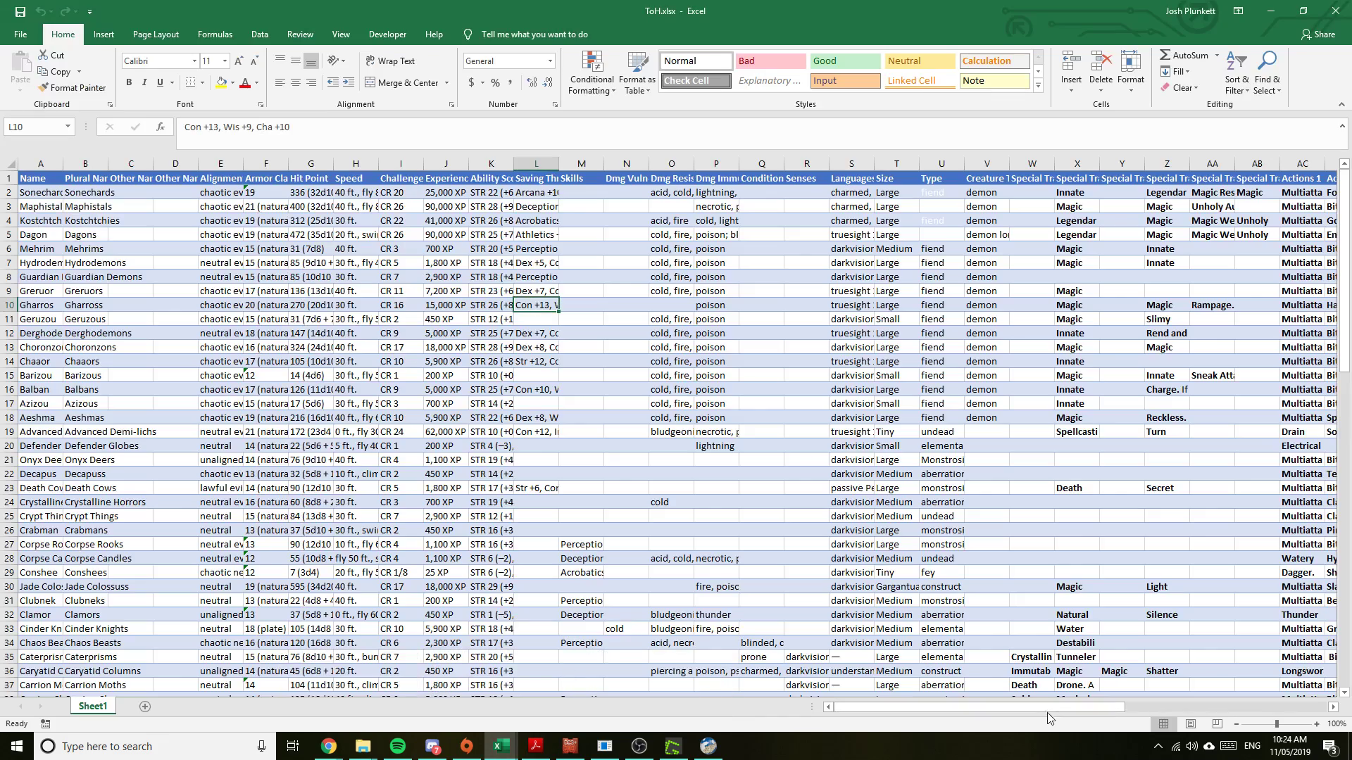
scroll(782, 481, "down", 9)
scroll(782, 481, "up", 8)
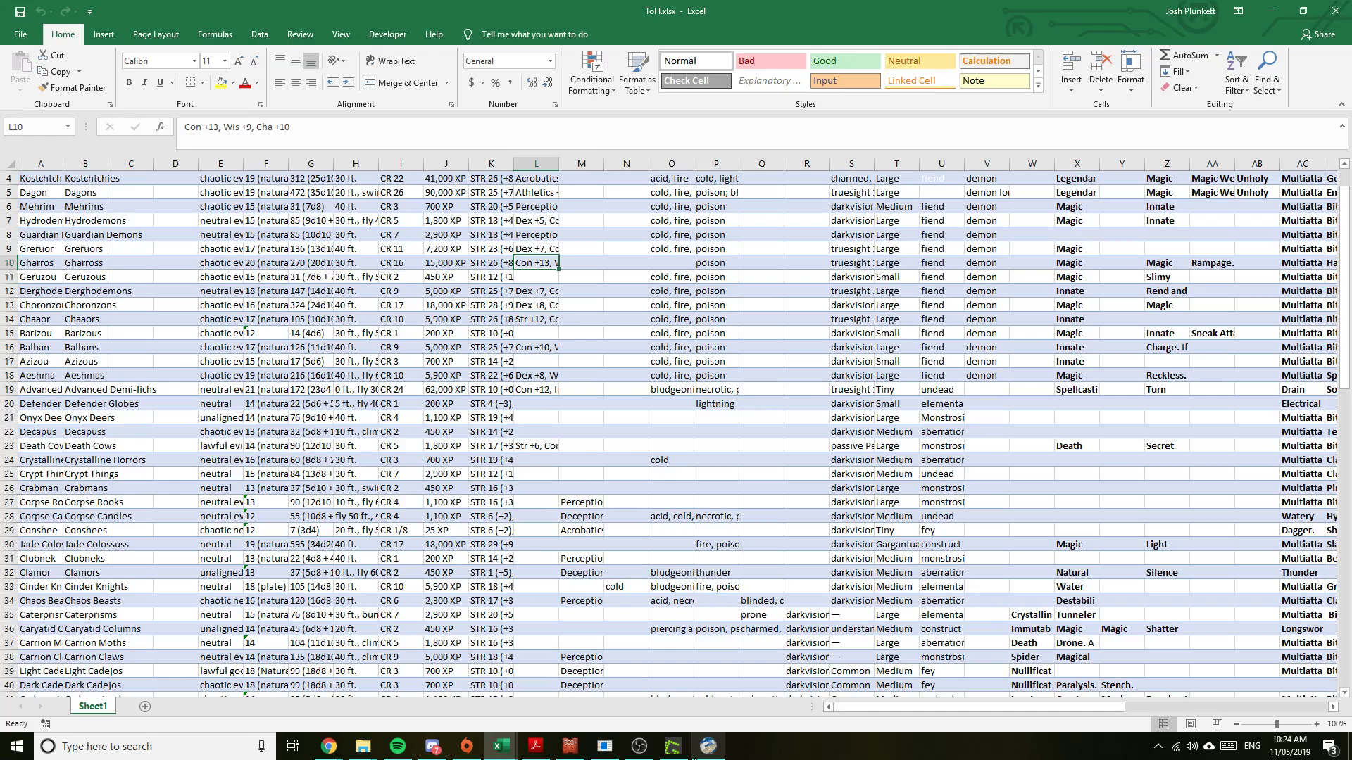
Switch to the Monster Parser workbook and review the output table's columns from Special Traits through Lair Actions and Regional Effects
mouse_move(500, 745)
left_click(392, 697)
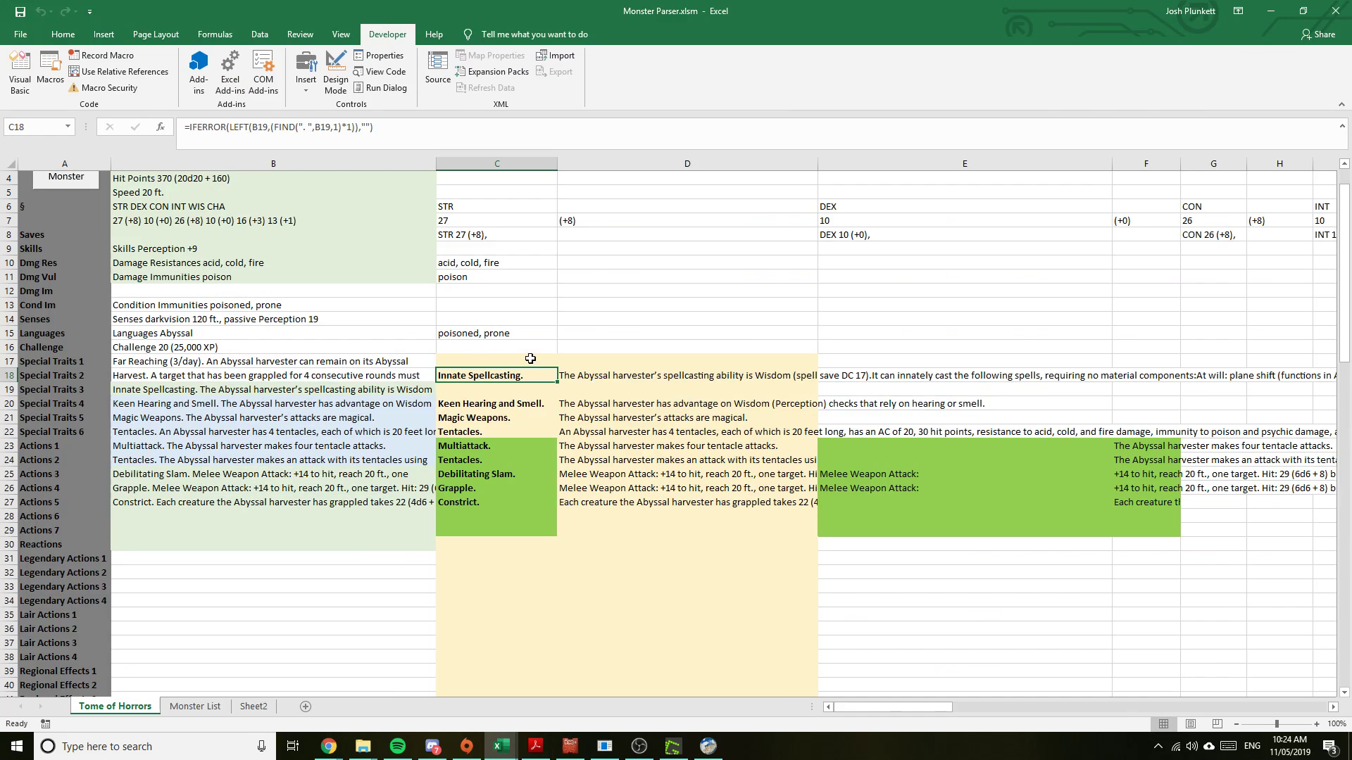
left_click_drag(887, 712, 1015, 707)
left_click_drag(290, 193, 1035, 169)
left_click_drag(982, 240, 459, 238)
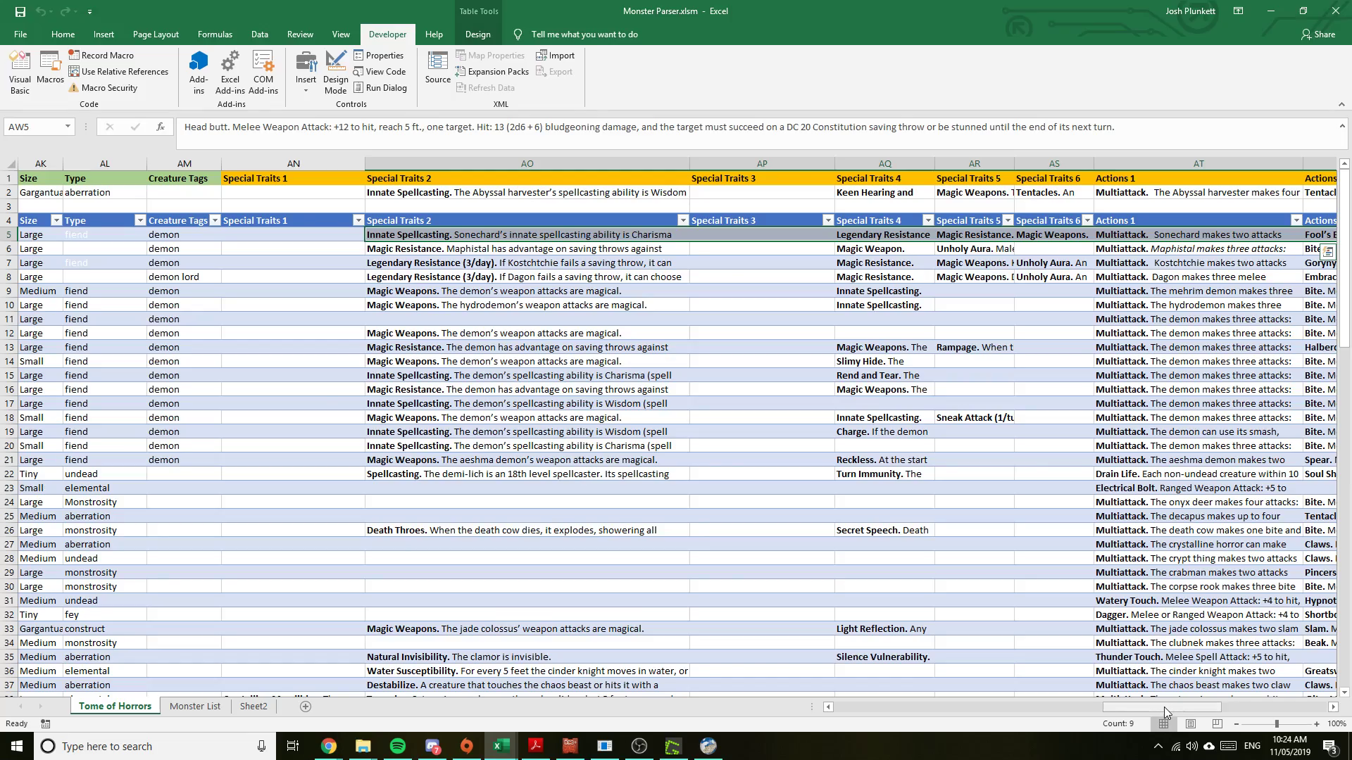
left_click_drag(1164, 707, 1267, 707)
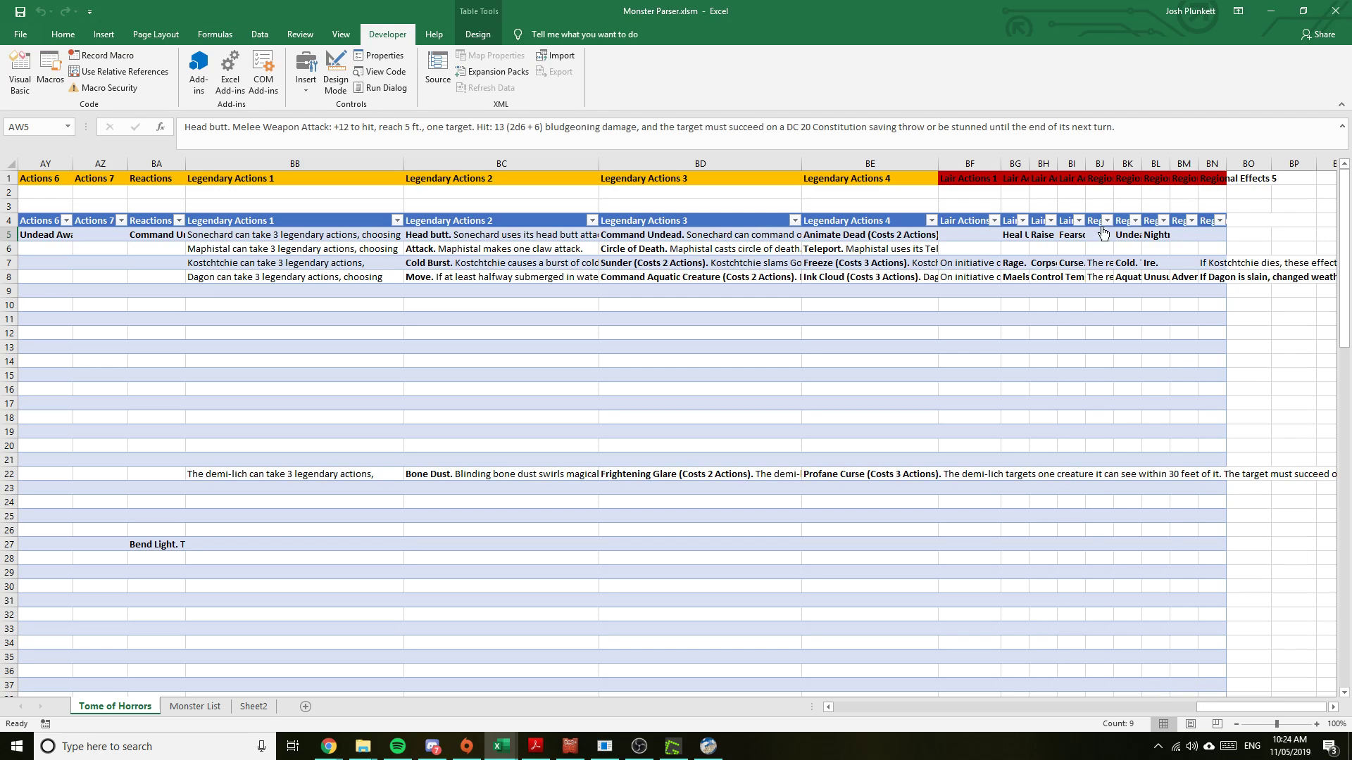
left_click(973, 236)
left_click_drag(1264, 708, 761, 697)
Switch to Realm Works, open the Translucent Bulette article for editing, and save it
left_click(715, 748)
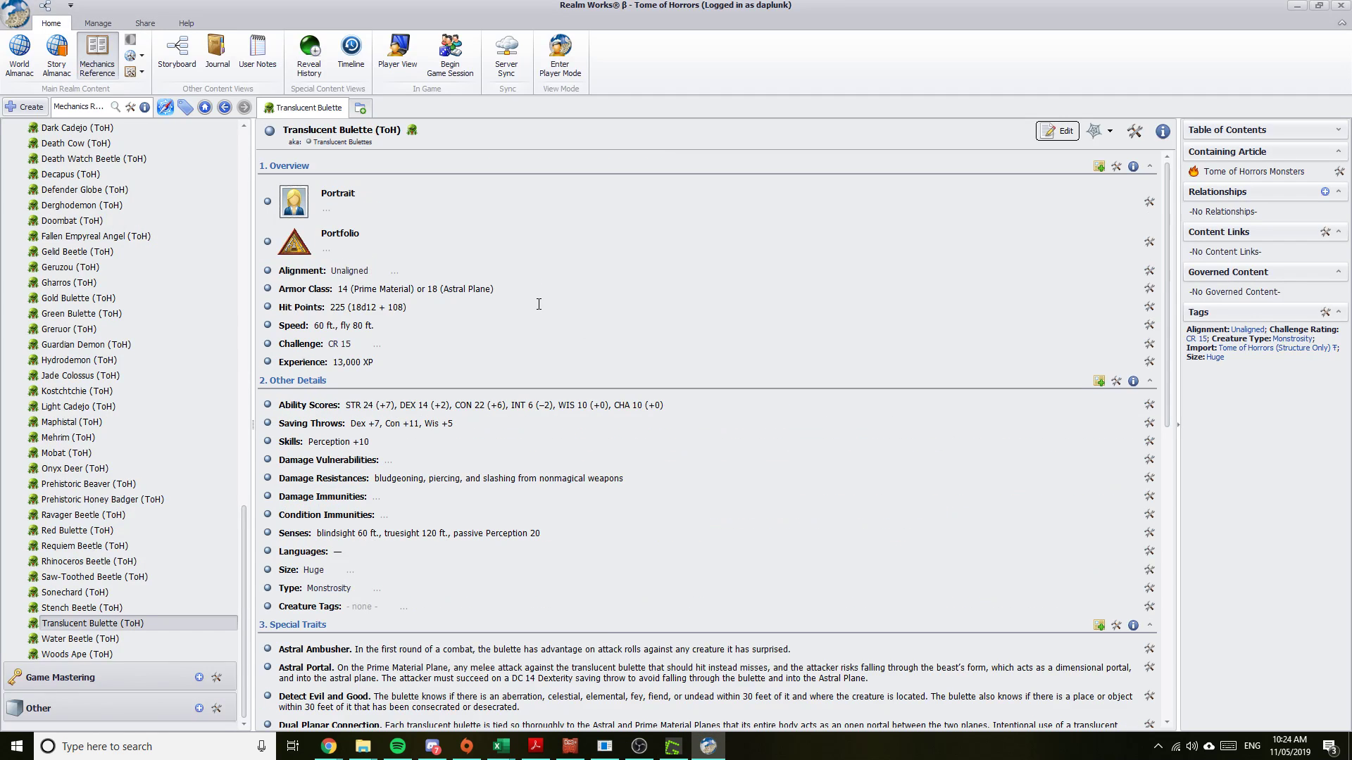
left_click(1058, 131)
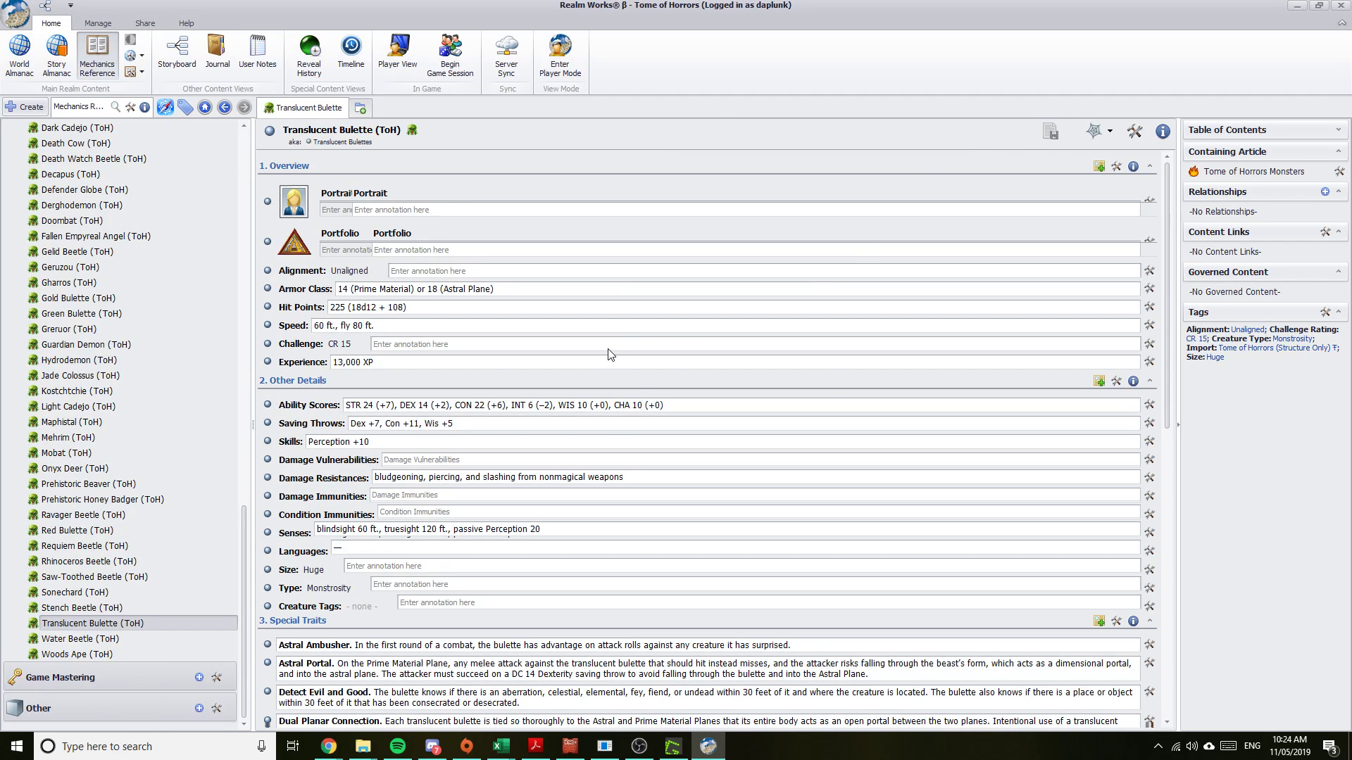
left_click(636, 393)
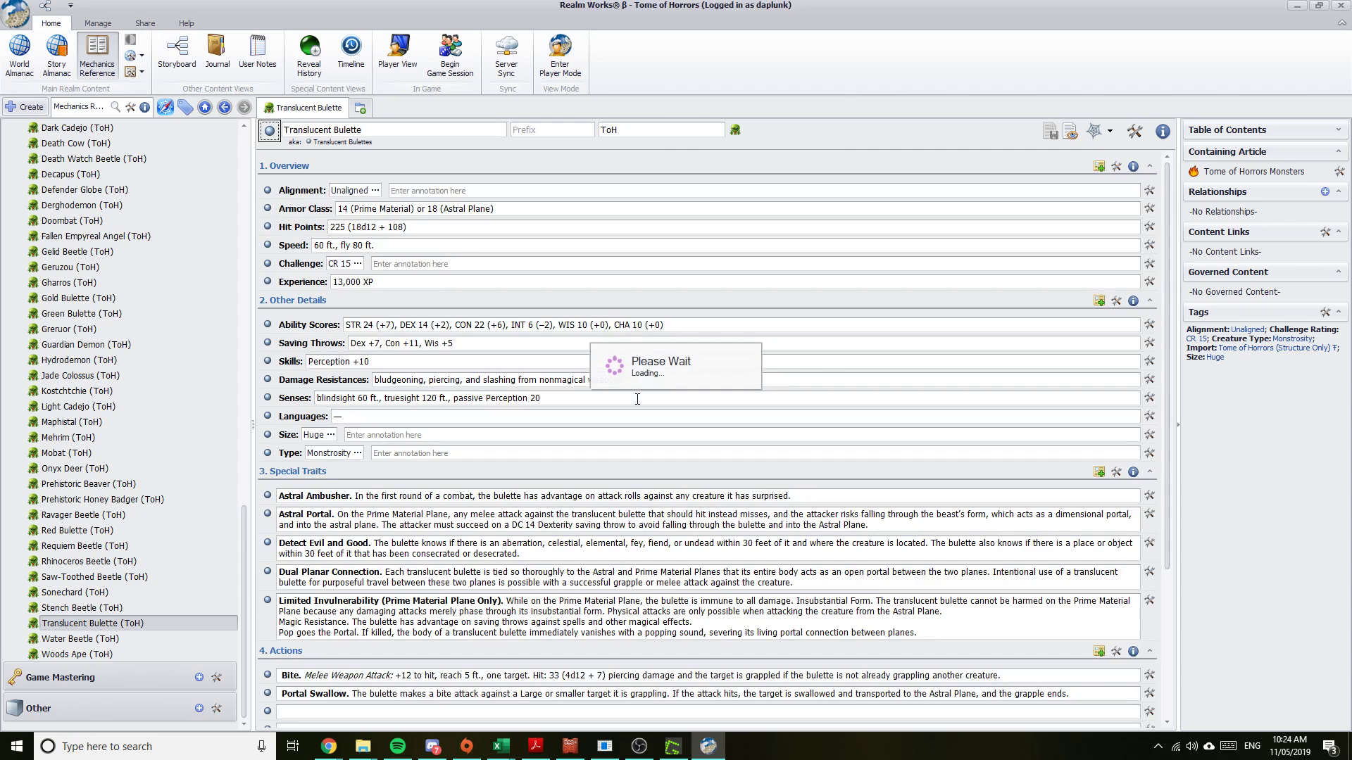
left_click(1069, 131)
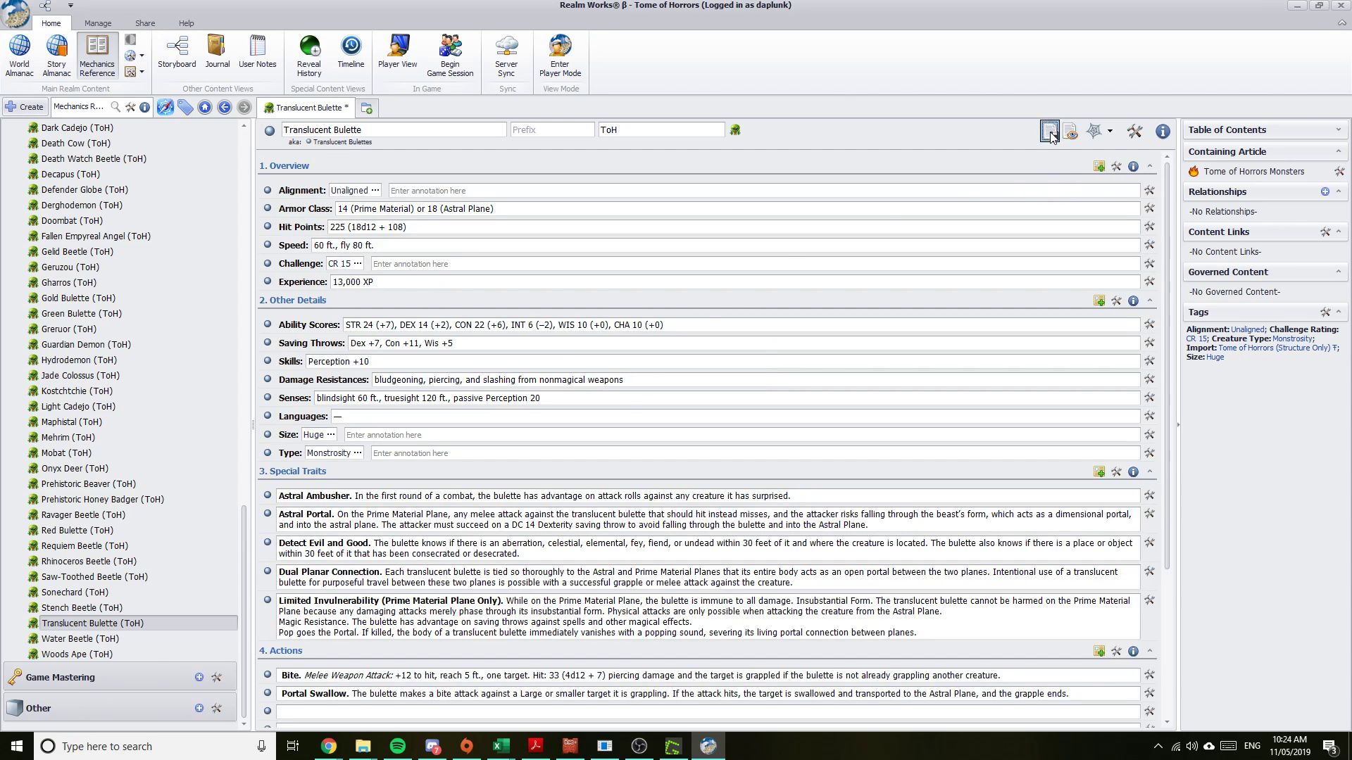